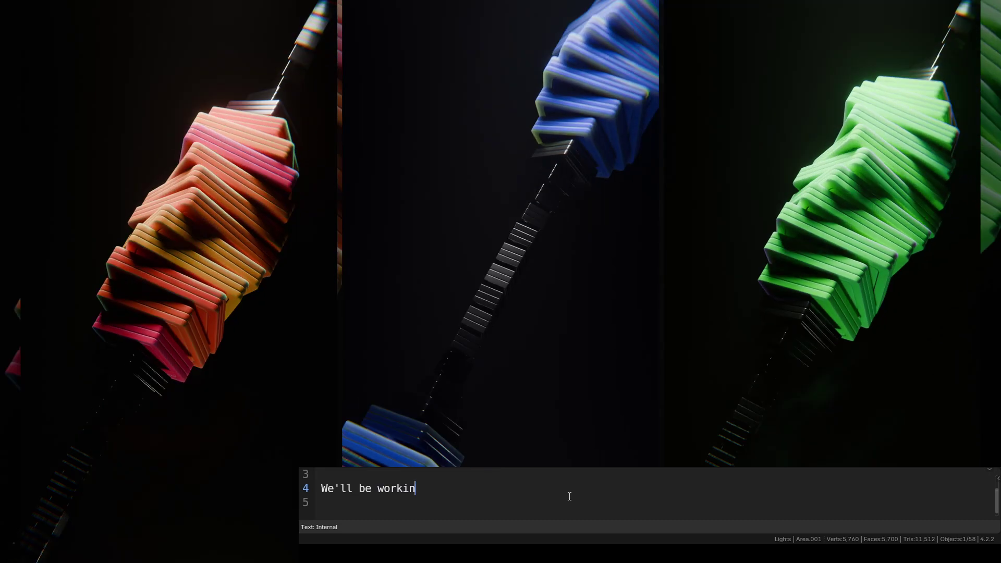
text(lender, and)
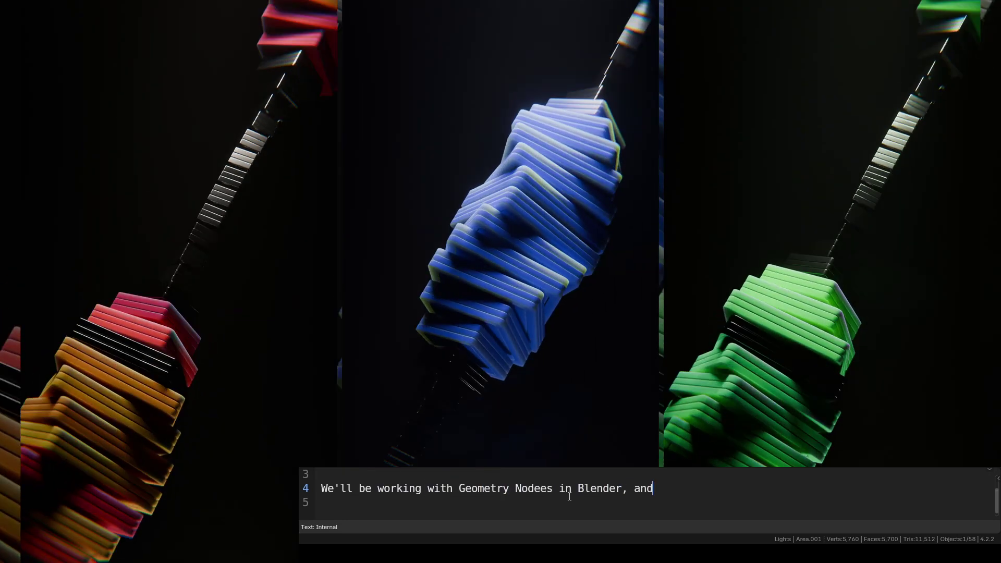
text( I'll also take you through the shader)
key(Return)
text(setu)
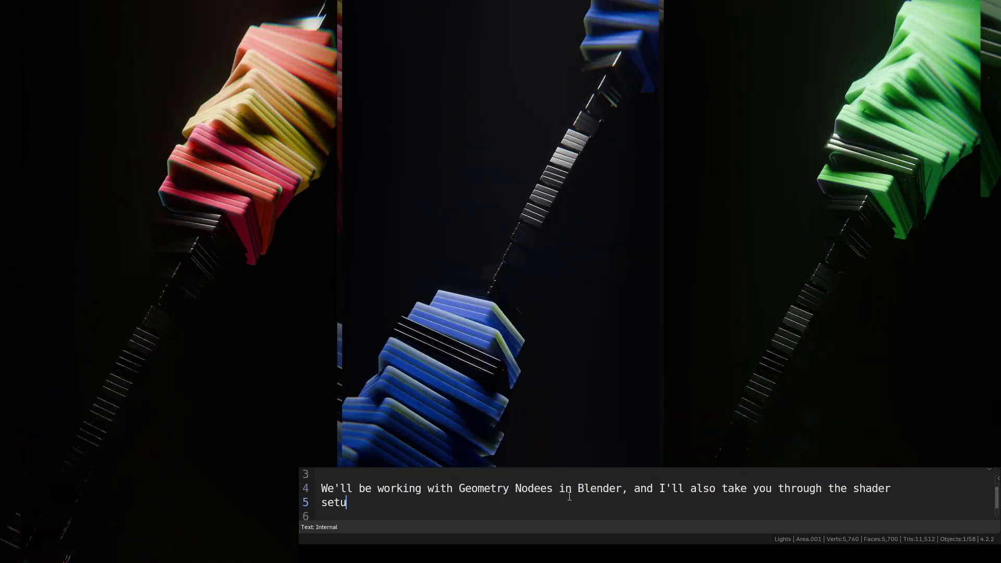
text(p and compositing to achieve a similar result. )
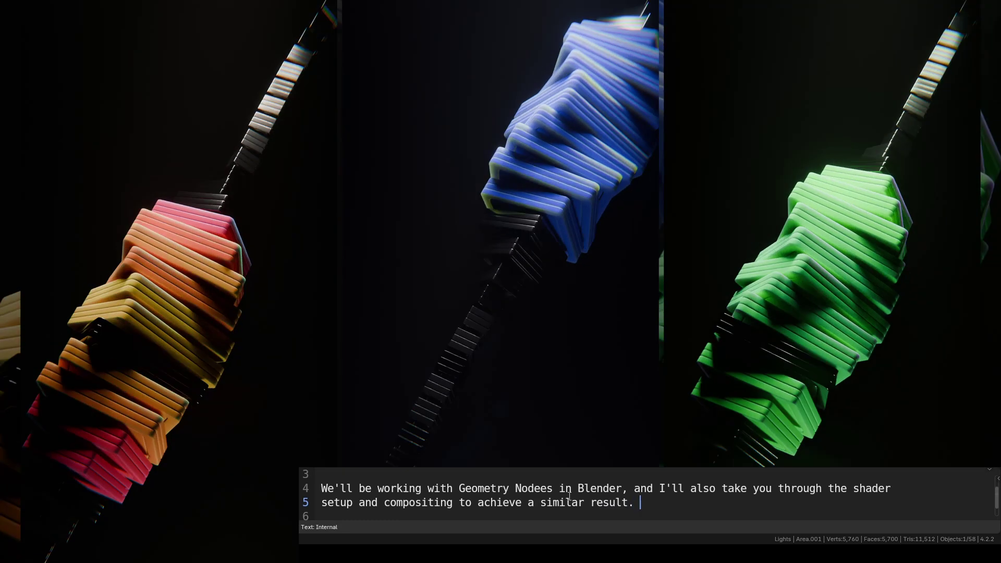
text(So, let's get started by building the base)
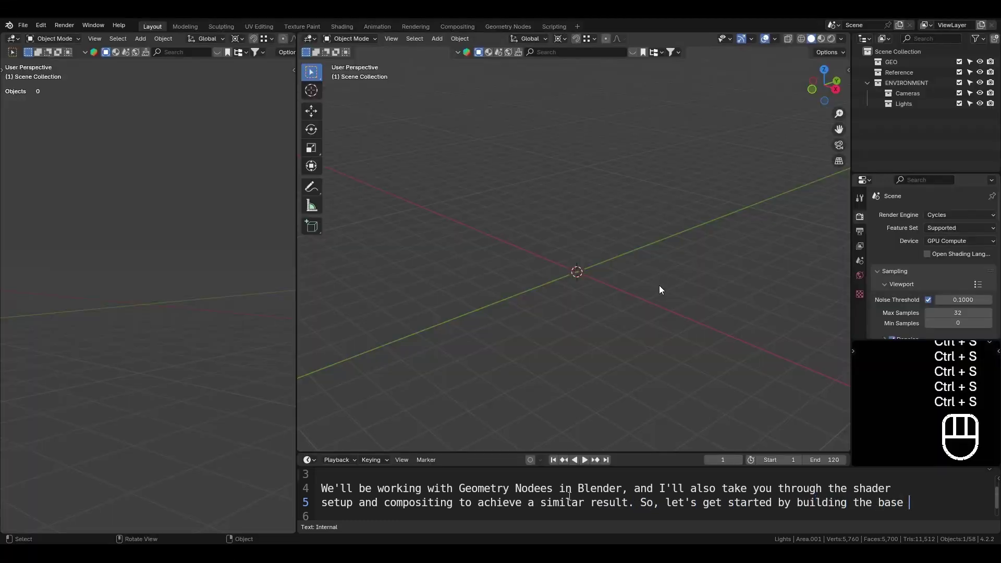
key(Return)
key(Return)
Add a cube mesh at the world origin and view it from the front
key(shift+a)
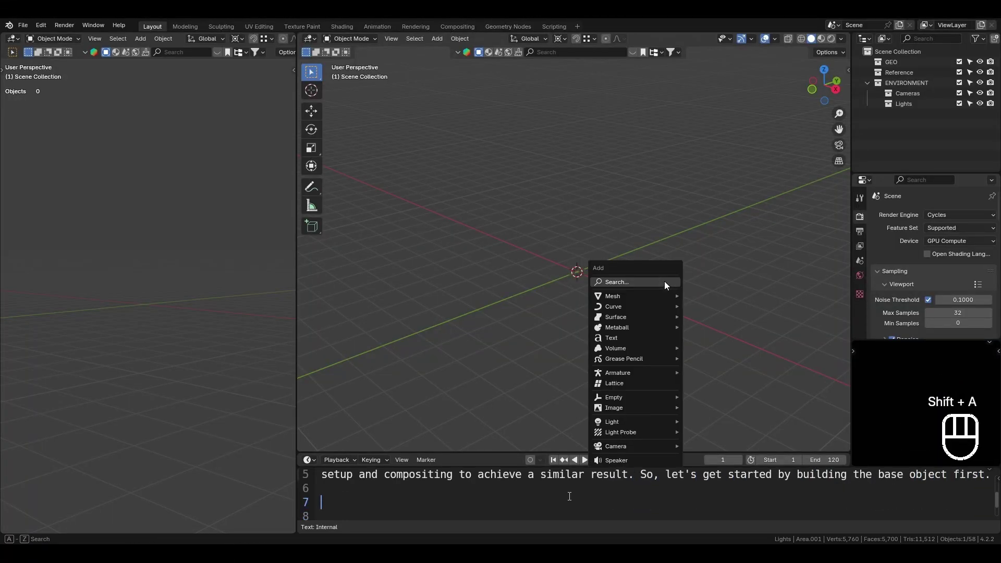
mouse_move(665, 296)
text(W)
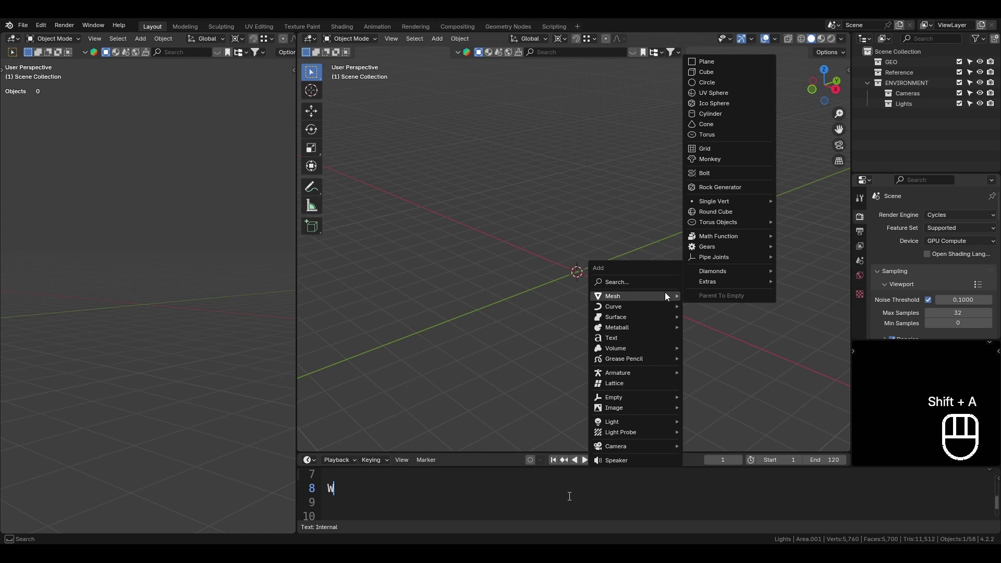
text(e're keeping t)
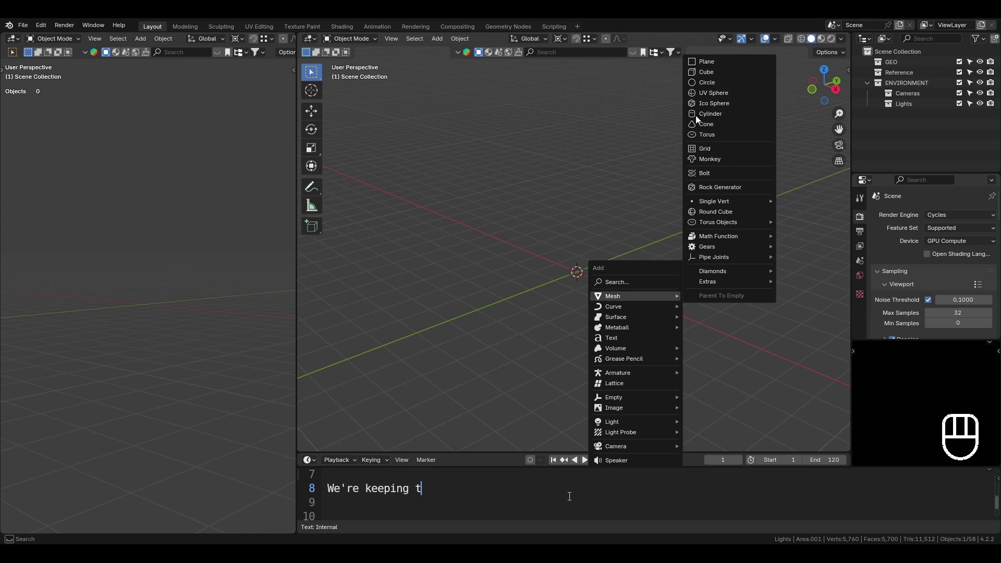
text(hings simple -- j)
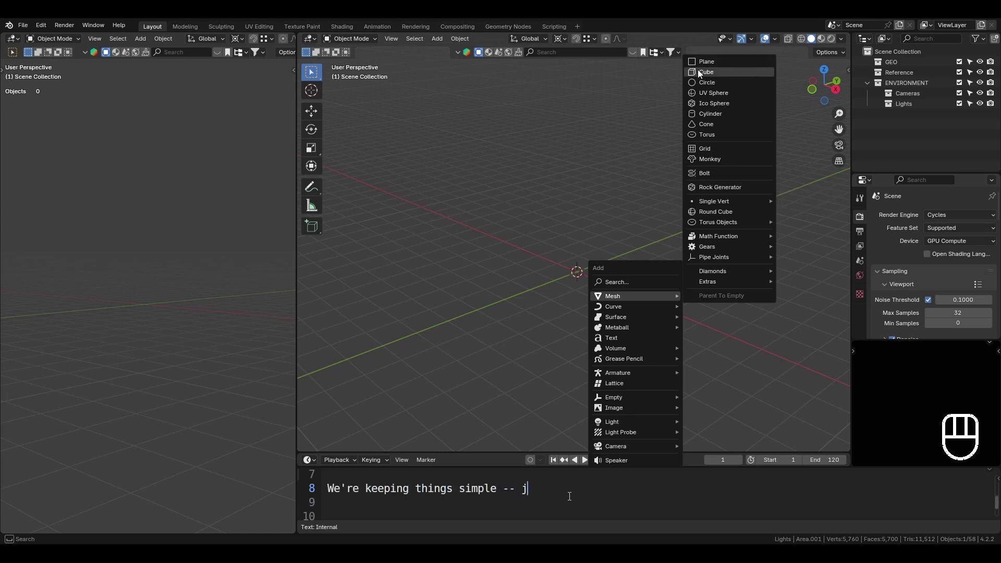
click(707, 72)
text(just c)
key(KP_1)
text(reate a cub)
Flatten the whole cube along the Z axis in Edit Mode to form a thin square slab
key(Tab)
text(e and m)
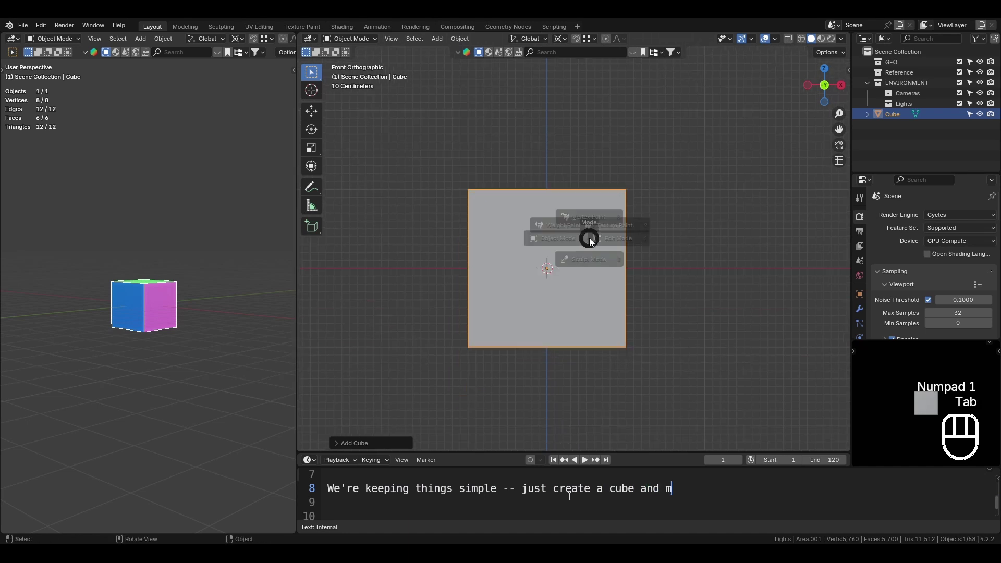
text(odify it as amuch as you like.)
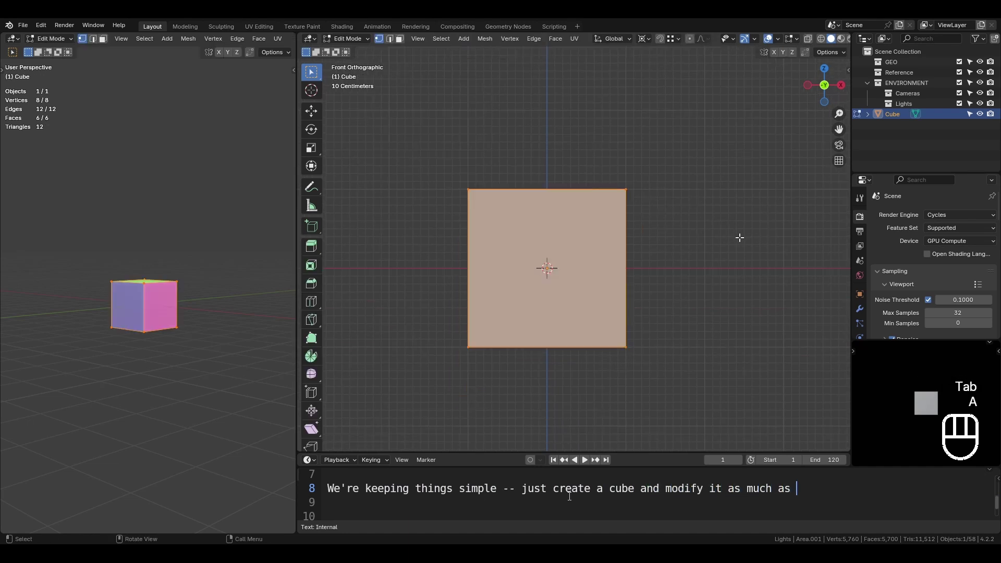
text(sz)
click(589, 262)
Inset the slab's top and bottom faces to leave an even border around each
key(3)
key(KP_7)
key(ctrl+s)
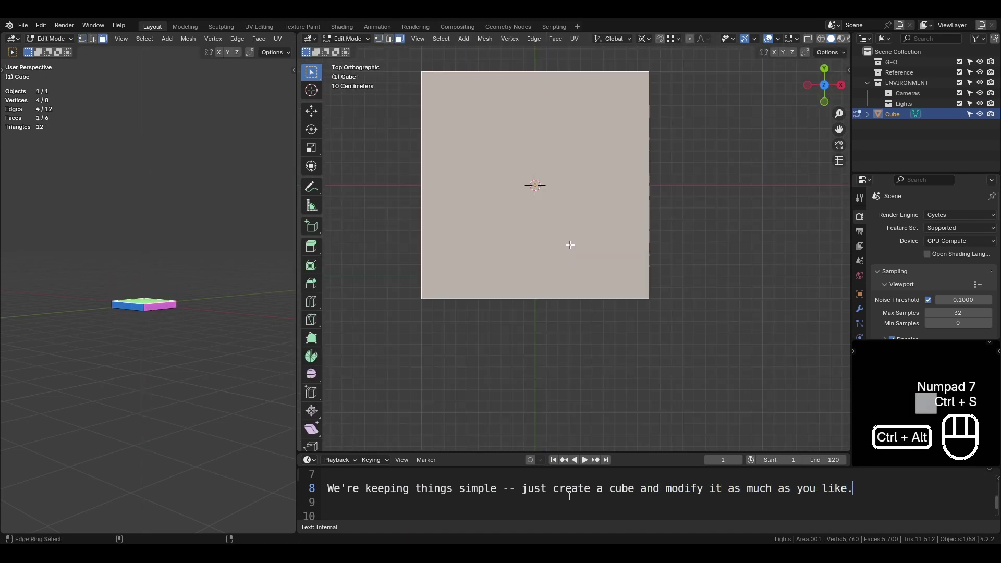
key(i)
click(681, 239)
middle_drag(680, 239, 718, 227)
Extrude and Z-scale the inset faces to form a narrow groove around a centre panel on both sides, and save the file
key(e)
key(KP_1)
key(e)
key(s)
key(z)
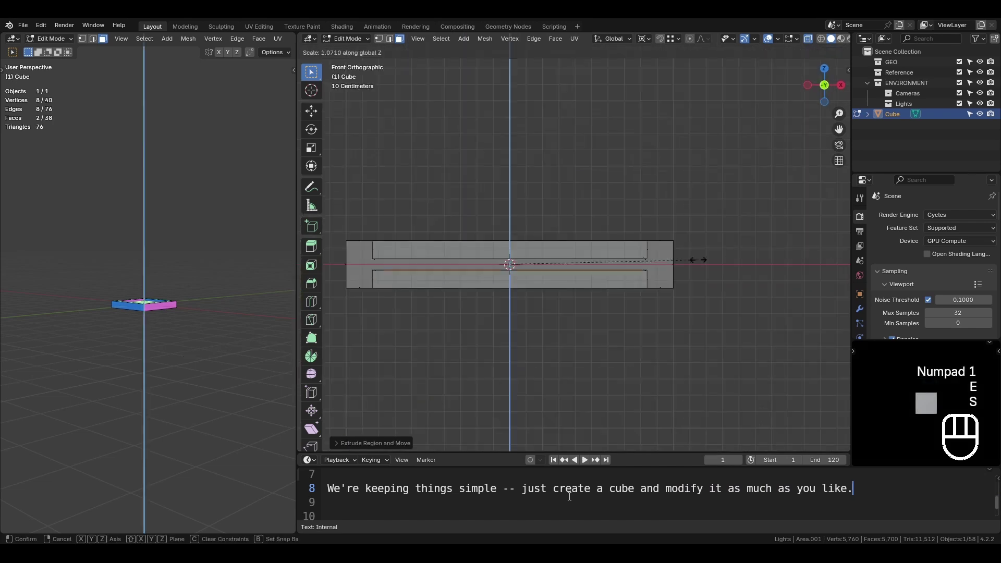
key(ctrl+s)
Cut two horizontal edge loops around the slab's sides, bevel them into thin strips and sink them inward as grooves
key(alt+z)
key(ctrl+r)
key(ctrl+b)
click(722, 307)
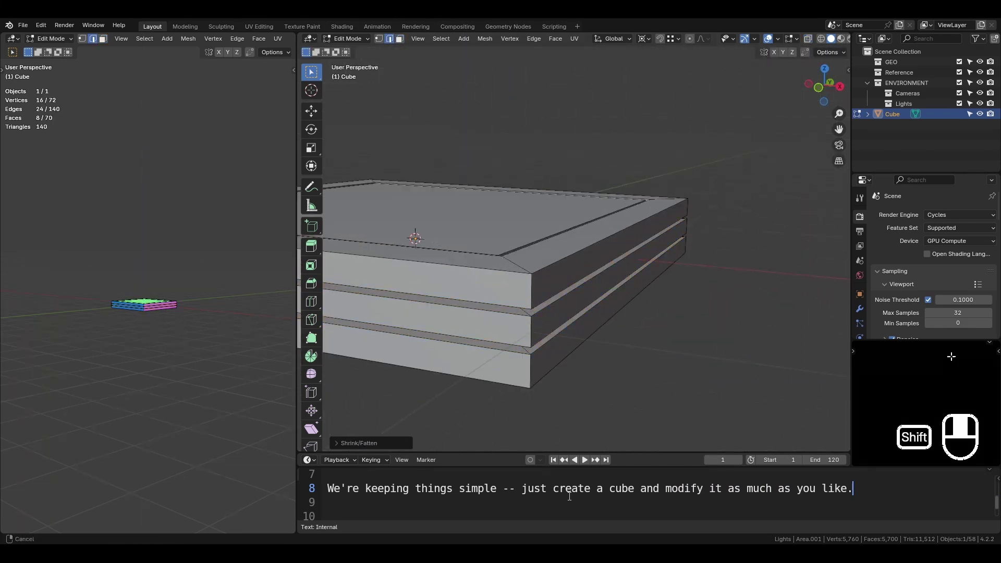
key(Tab)
key(Tab)
Bevel the edge loops at all four slab corners with 7 segments and an offset of about 0.098 m, and return to Object Mode
middle_drag(722, 308, 544, 364)
alt+shift+click(583, 301)
text(Add some bevels)
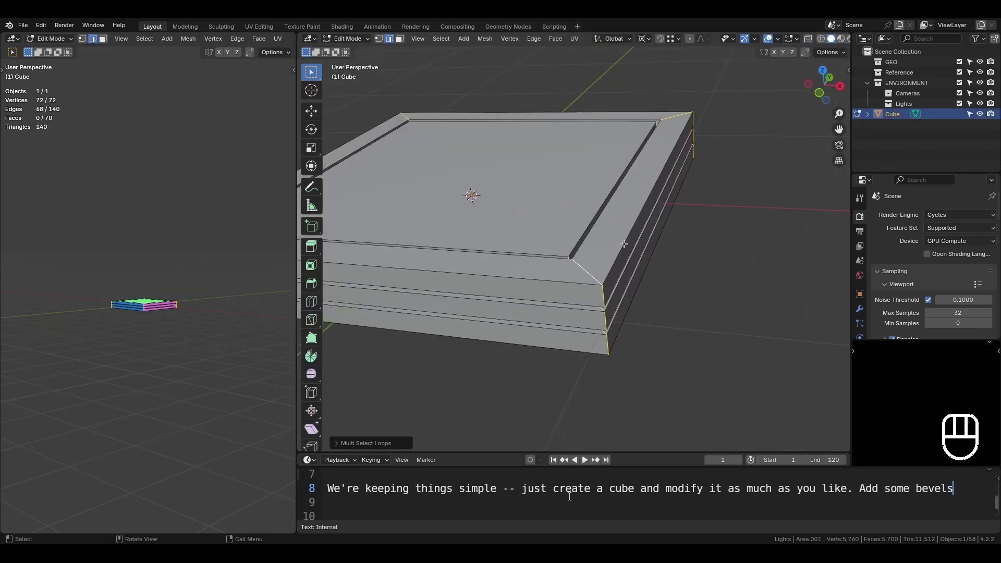
key(Return)
key(ctrl+b)
text(here and ther, and don't worry too much about)
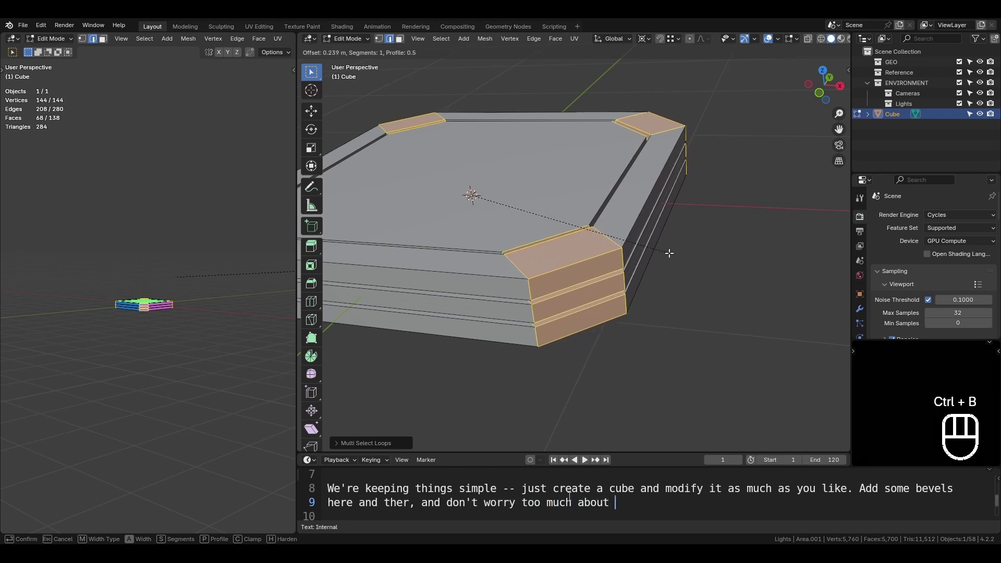
scroll(669, 253, up, 2)
text(keeping it all)
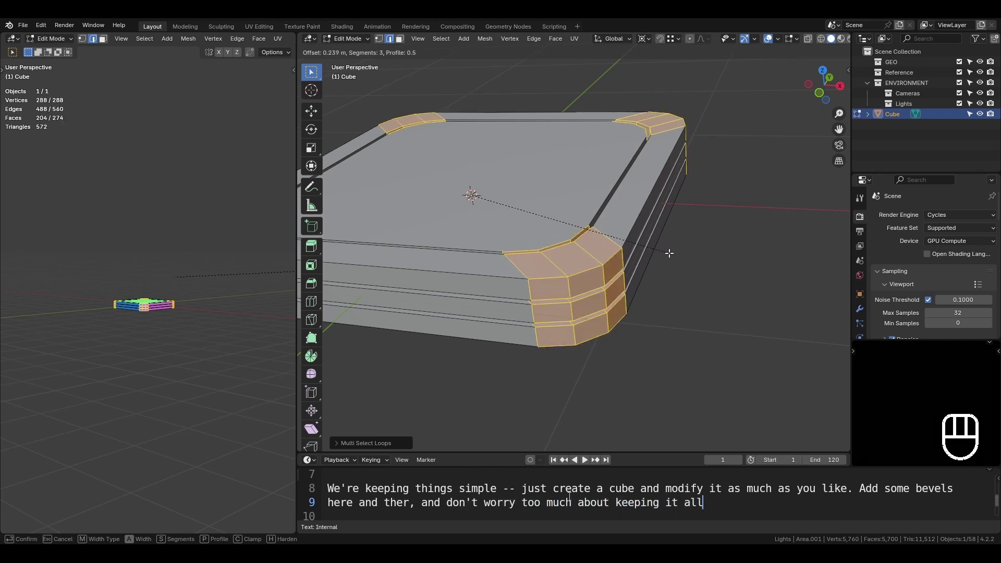
text( clean.)
scroll(669, 253, up, 2)
text(It doesn't)
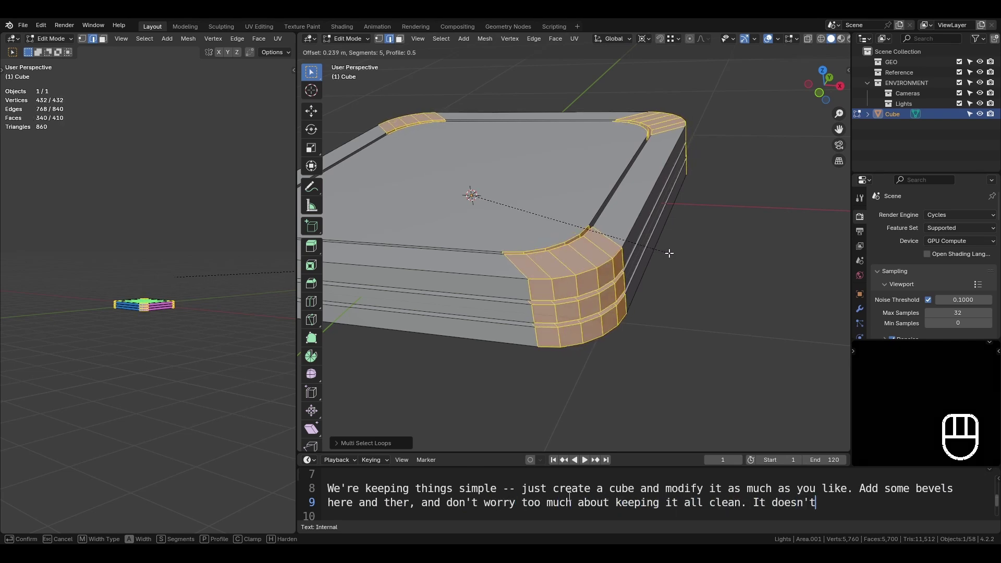
text(erfect)
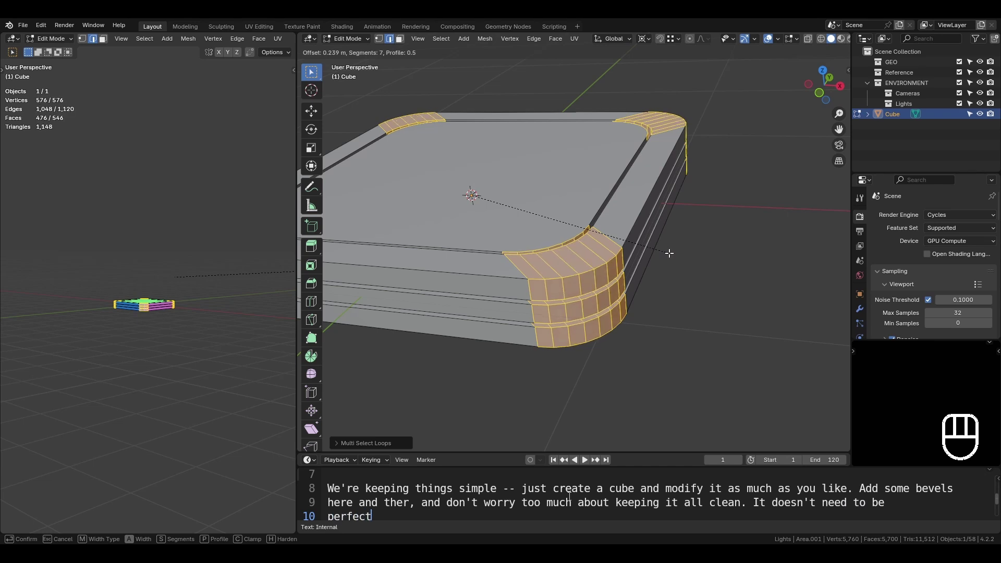
scroll(669, 256, up, 2)
text(-- quad)
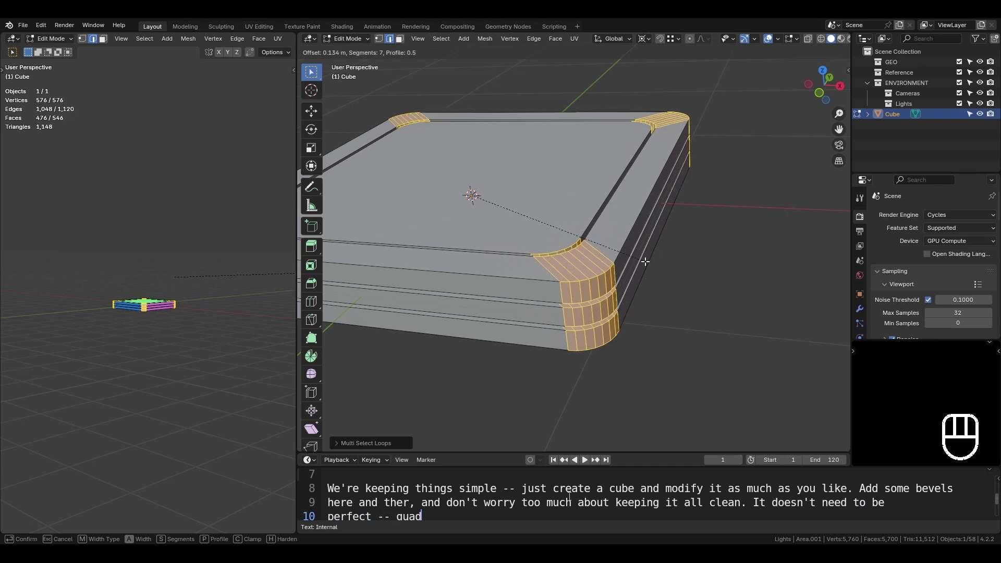
text(s aren')
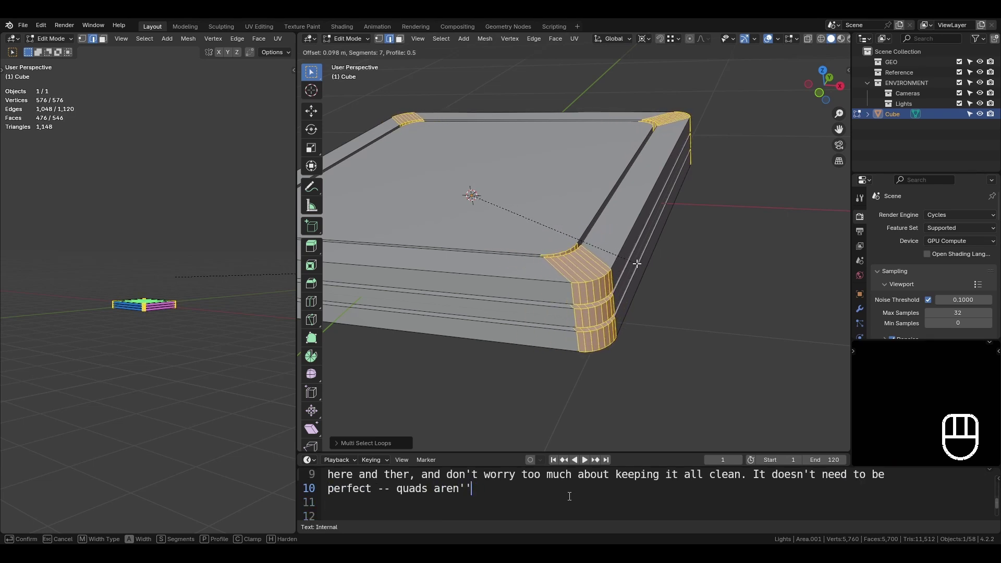
text(t reallty)
click(638, 264)
text(ne)
click(387, 267)
text(cessary.)
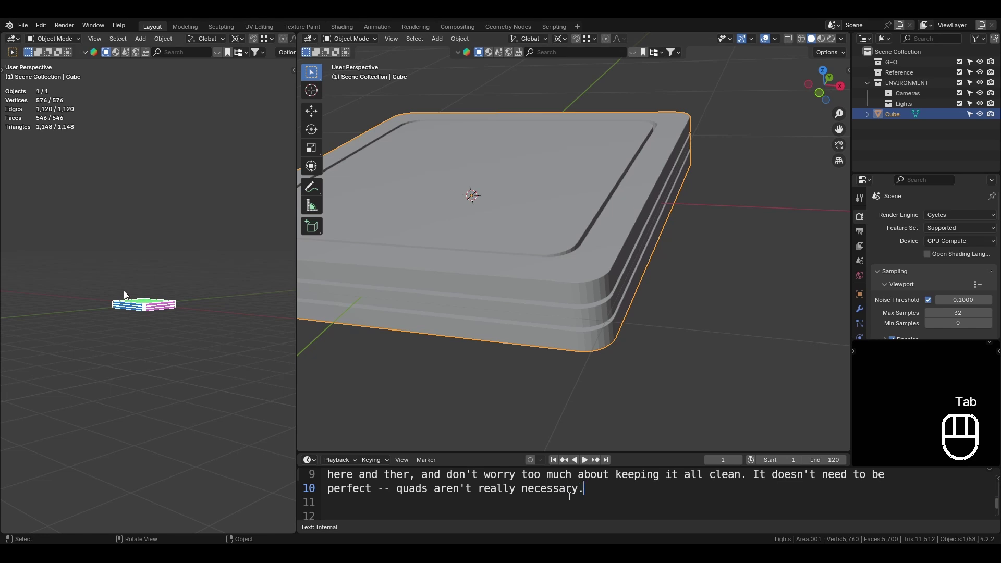
Hide the overlays in the colour-shaded preview viewport and show the slab there up close from above
scroll(223, 38, down, 5)
click(237, 39)
scroll(195, 240, up, 5)
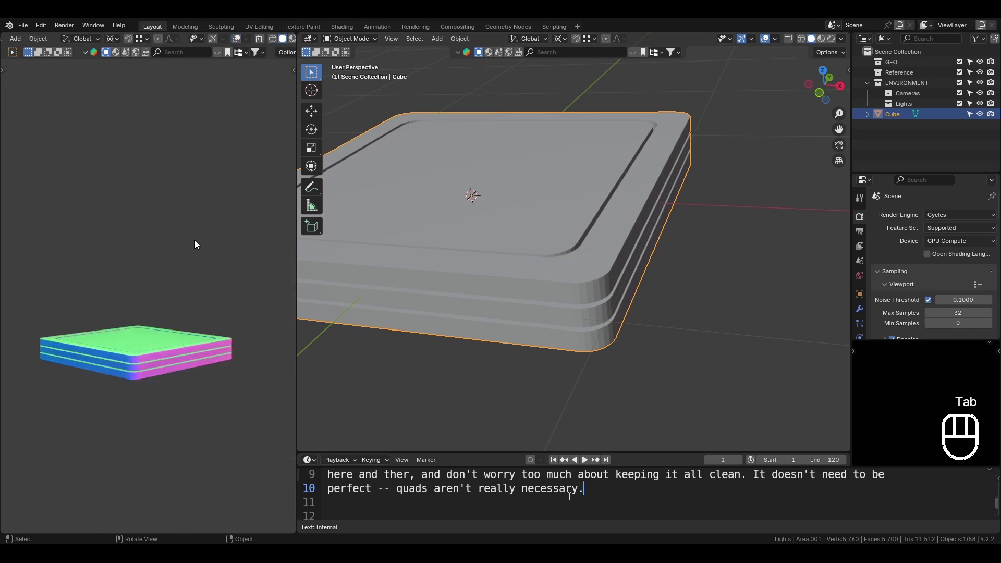
middle_drag(195, 240, 127, 327)
scroll(580, 223, down, 6)
Apply Shade Auto Smooth to the slab, deselect it and check the smoothed corner
key(Return)
key(Return)
text(Next, smooth out the shape an)
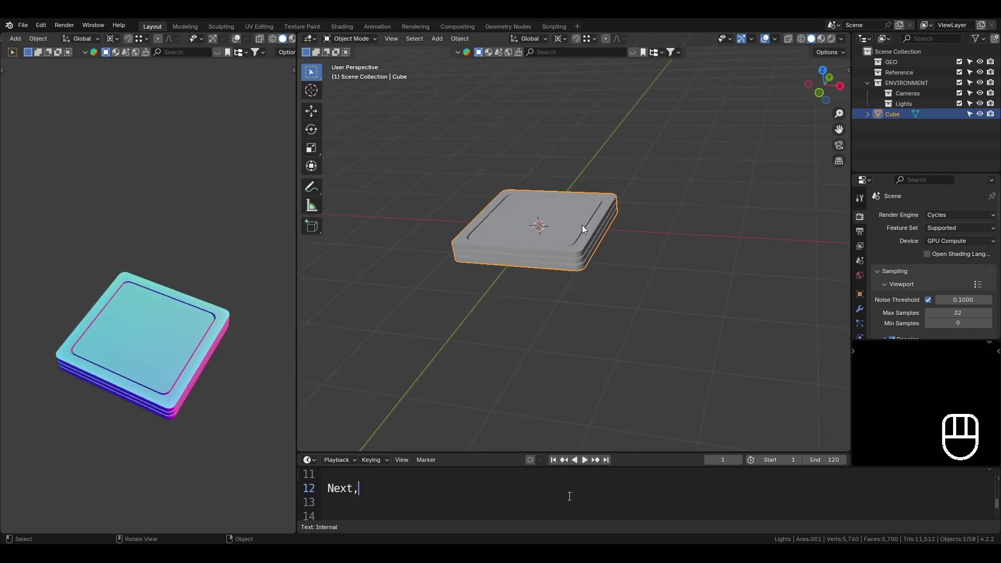
right_click(582, 224)
text(d)
click(584, 233)
text(add a)
middle_drag(605, 287, 582, 269)
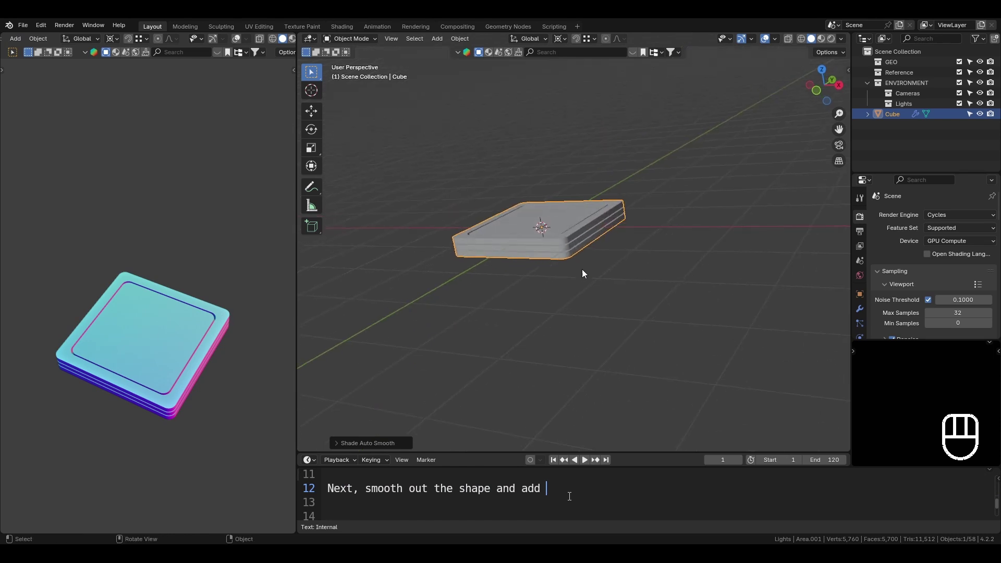
scroll(679, 284, up, 6)
text(Be)
click(679, 285)
text(vel )
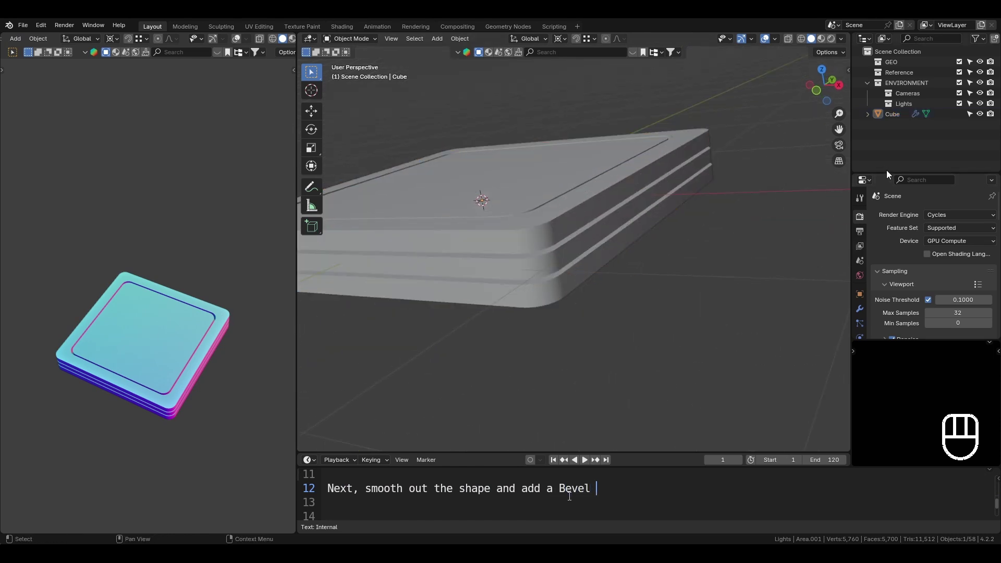
Add a Bevel modifier to the slab above its Smooth by Angle modifier
text(Mod)
drag(887, 173, 881, 125)
text(ifier to)
click(860, 261)
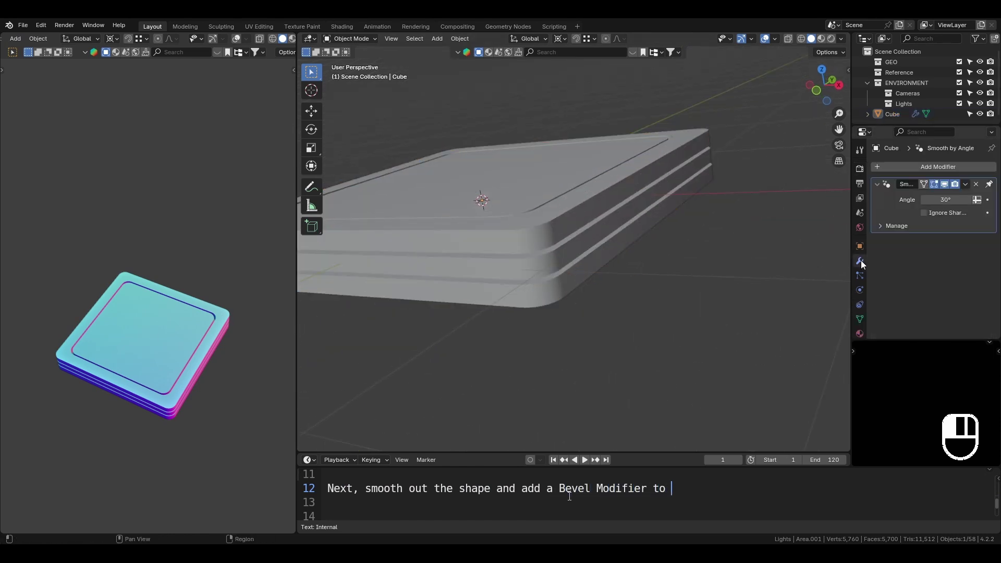
text(the e)
click(913, 165)
text(dbgf)
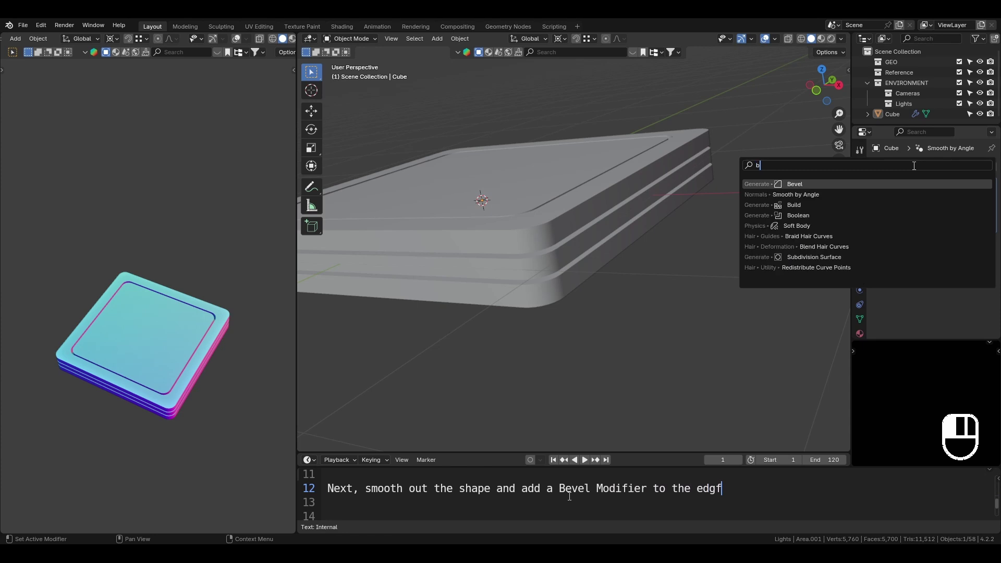
key(BackSpace)
text(es.)
click(890, 185)
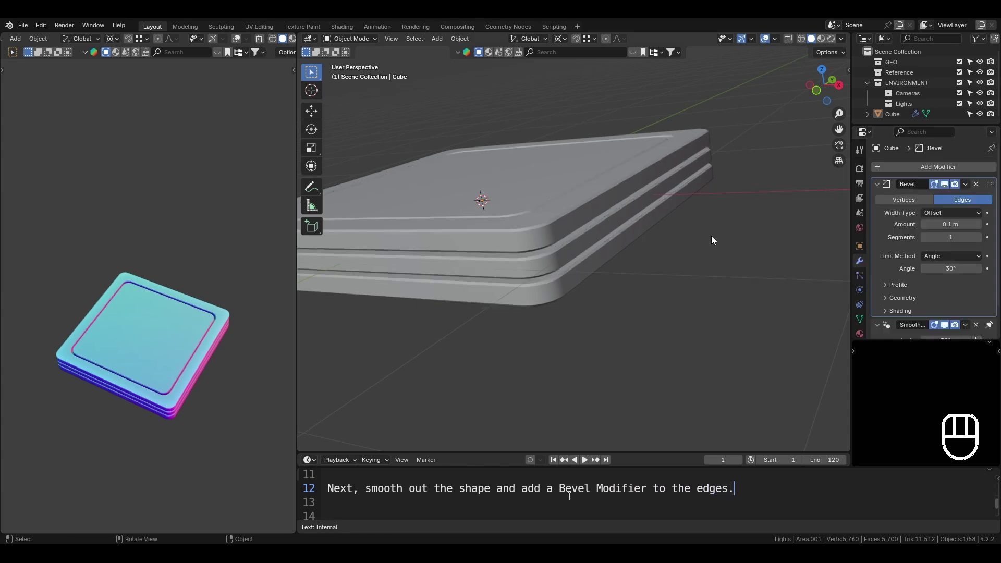
middle_drag(712, 239, 642, 262)
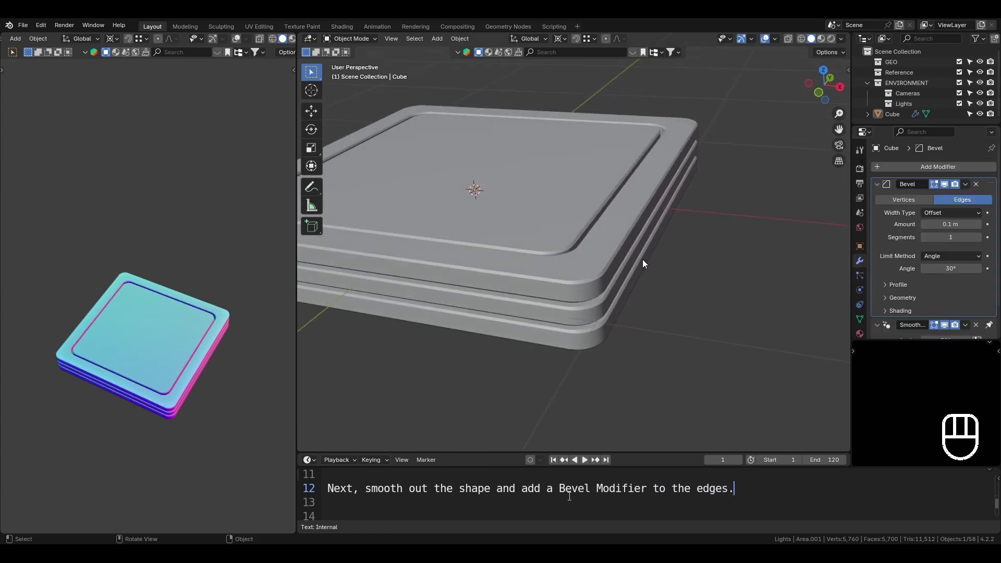
Set the Bevel modifier to 4 segments and an amount of 5 mm
click(978, 238)
click(979, 237)
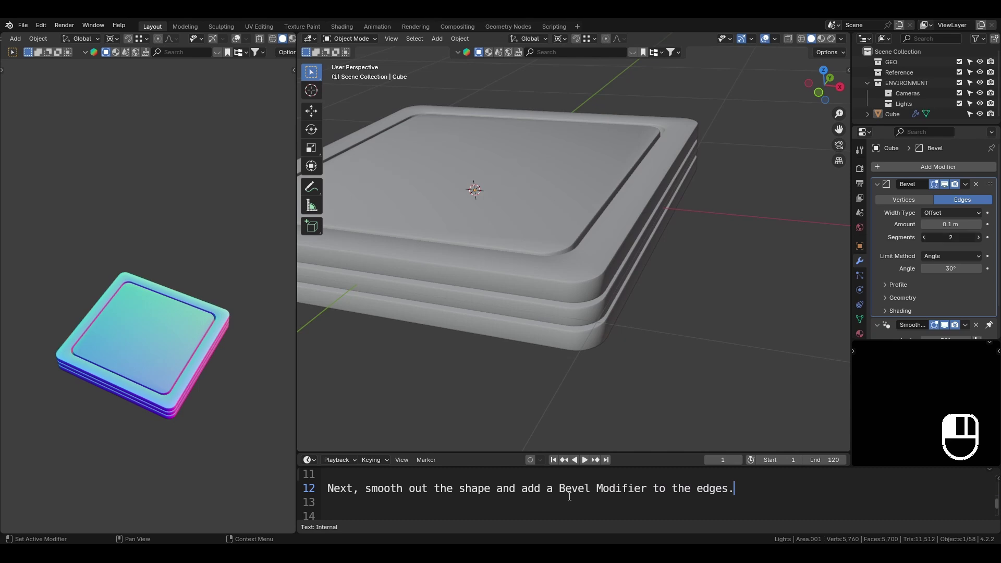
click(979, 237)
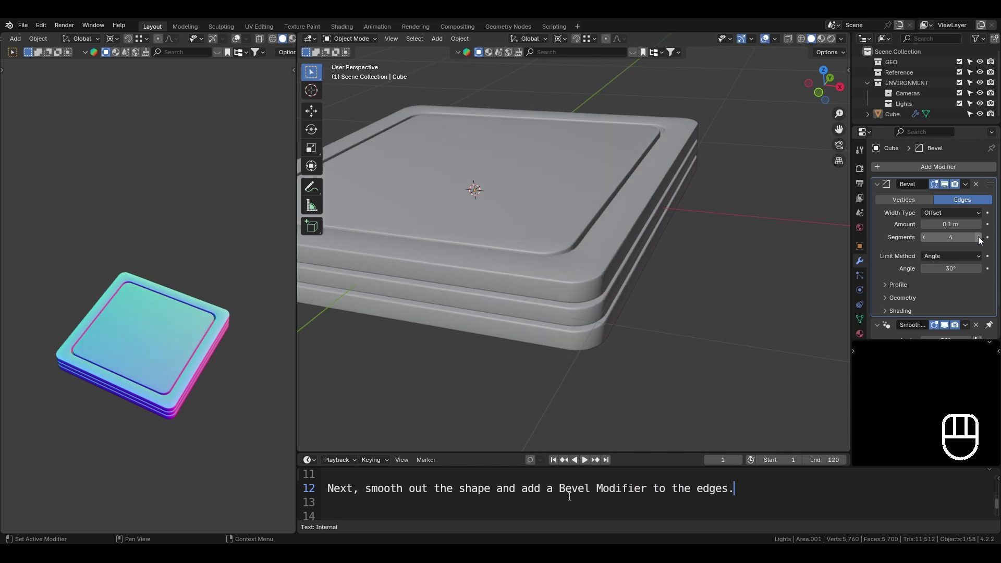
click(947, 225)
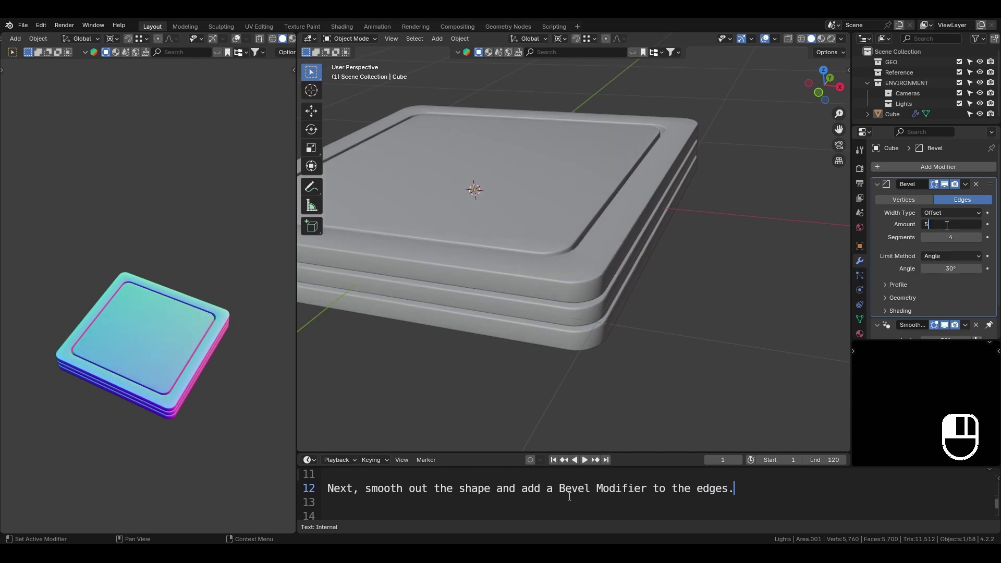
text(5mm)
key(Return)
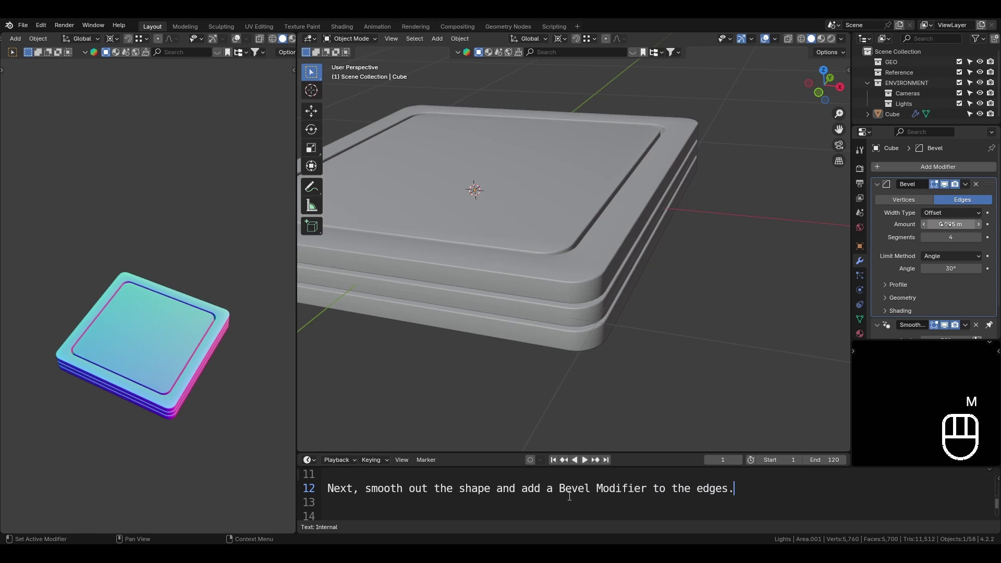
Inspect the bevelled edges, select the slab, save the file and show the slab from the front
scroll(702, 291, up, 2)
middle_drag(701, 285, 646, 270)
click(577, 204)
key(ctrl+s)
scroll(578, 203, down, 4)
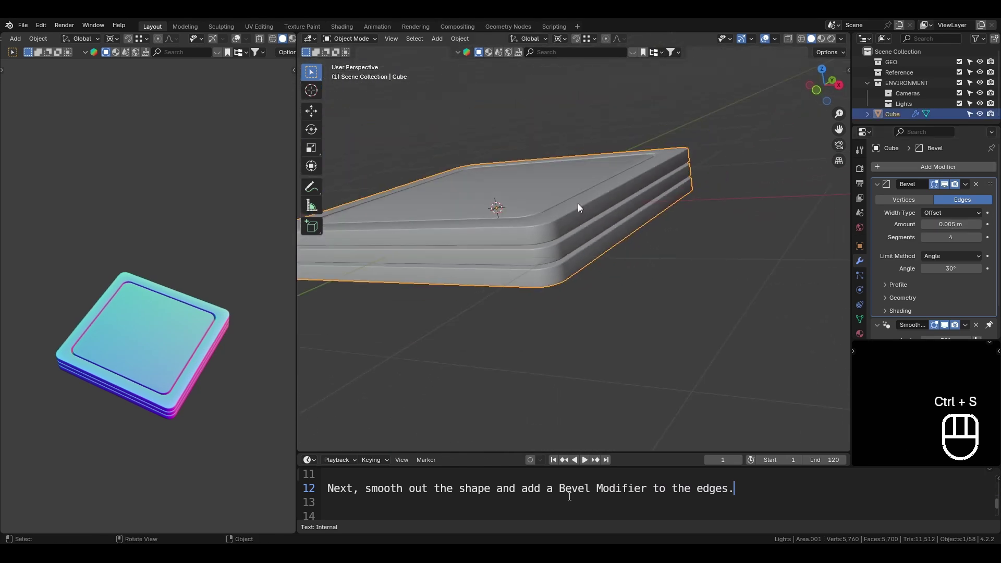
key(KP_1)
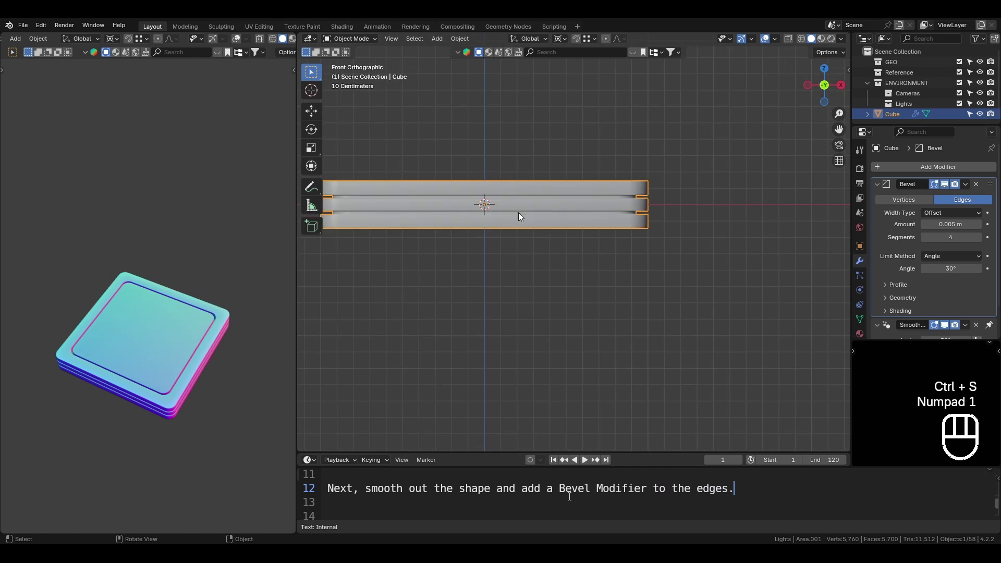
Rotate all of the slab's geometry 90° about the Y axis in Edit Mode so it stands upright, and save the file
key(Tab)
key(a)
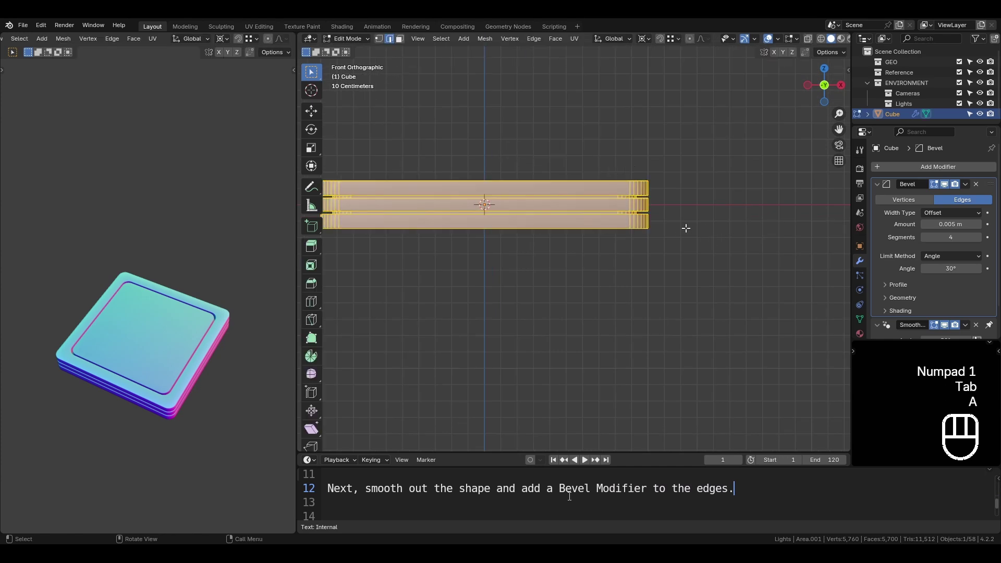
text(r90)
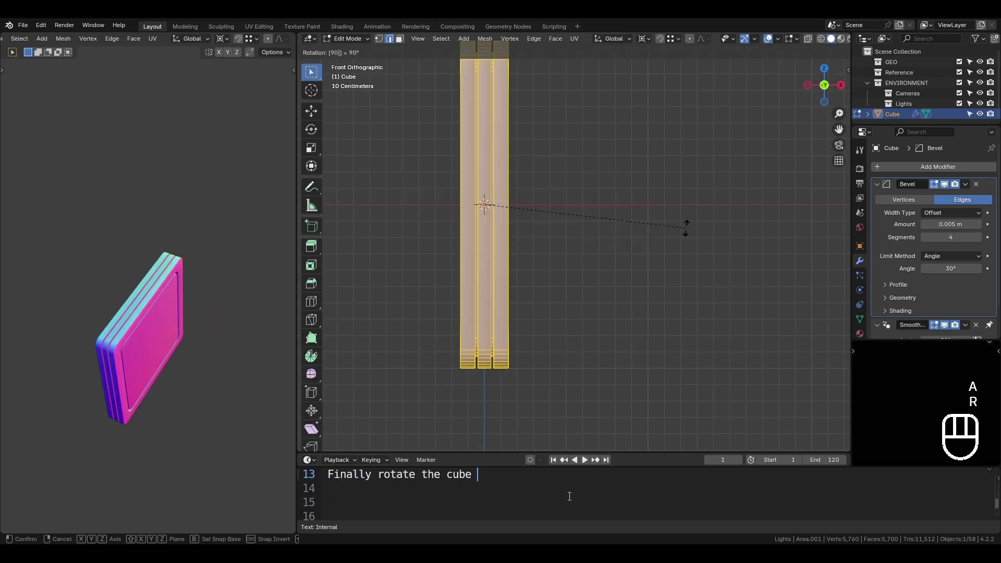
click(686, 228)
key(ctrl+s)
key(Tab)
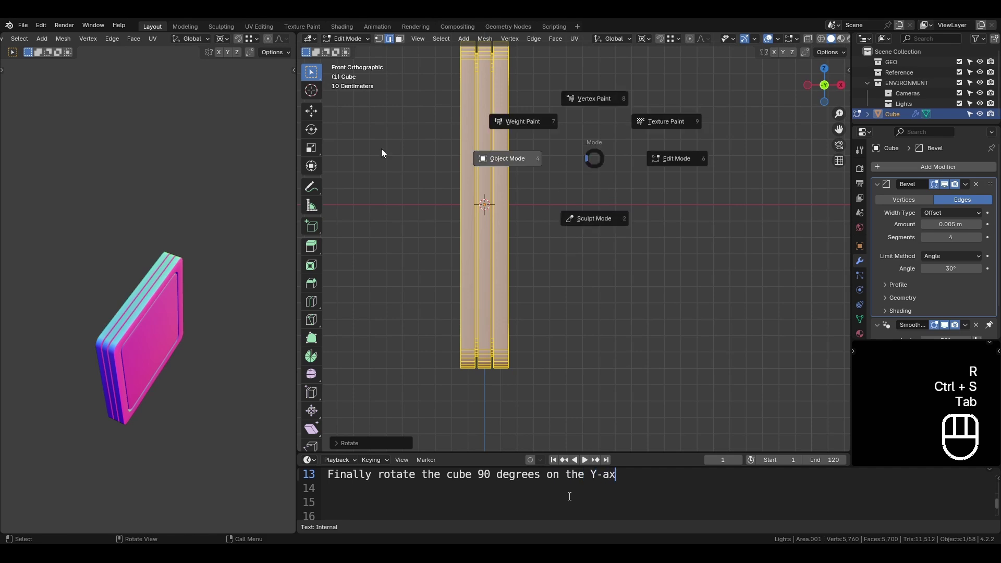
Select the upright slab, move it along the X axis well out of view, and save the file
middle_drag(553, 146, 594, 221)
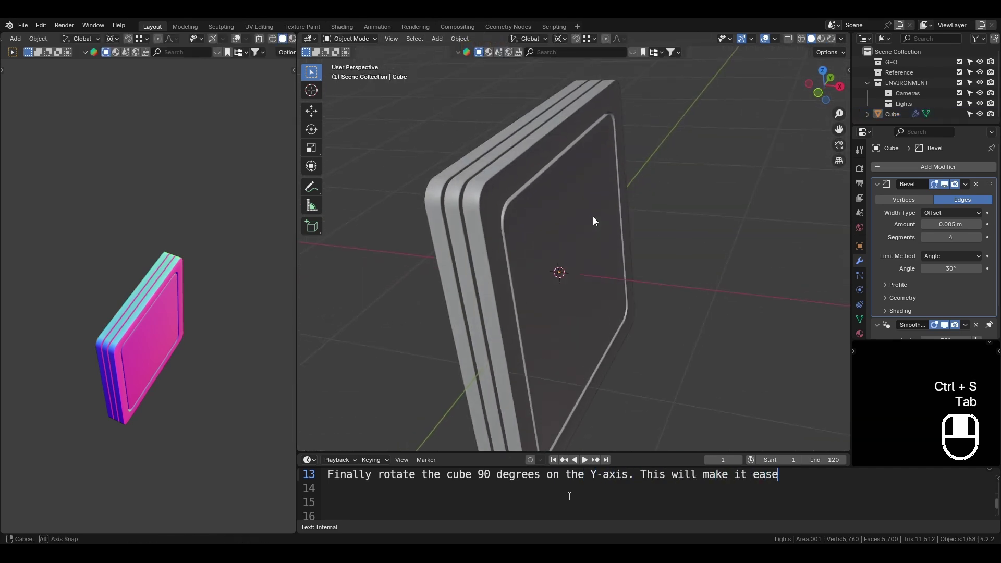
click(593, 216)
scroll(676, 238, up, 4)
middle_drag(676, 239, 459, 257)
scroll(515, 239, down, 3)
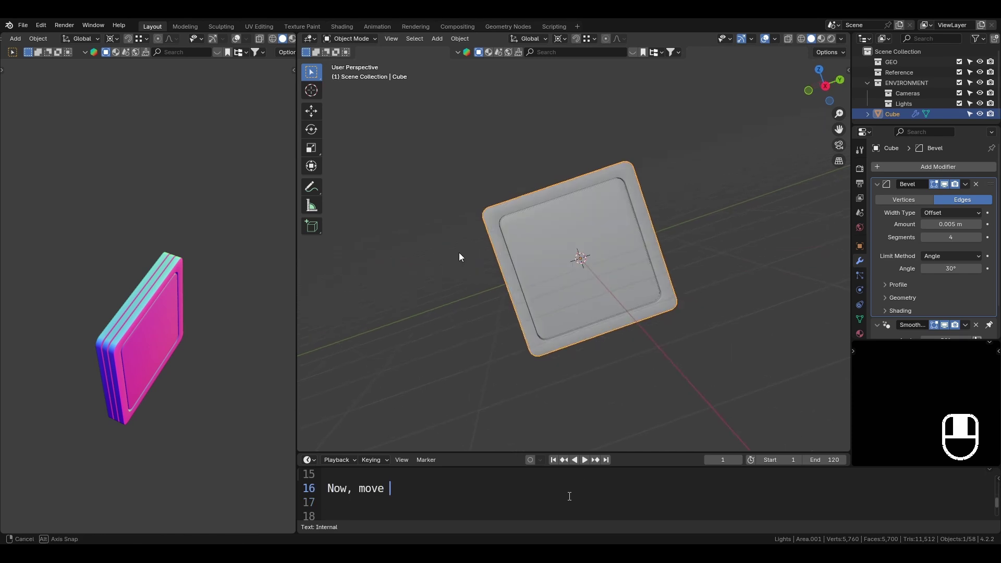
key(KP_1)
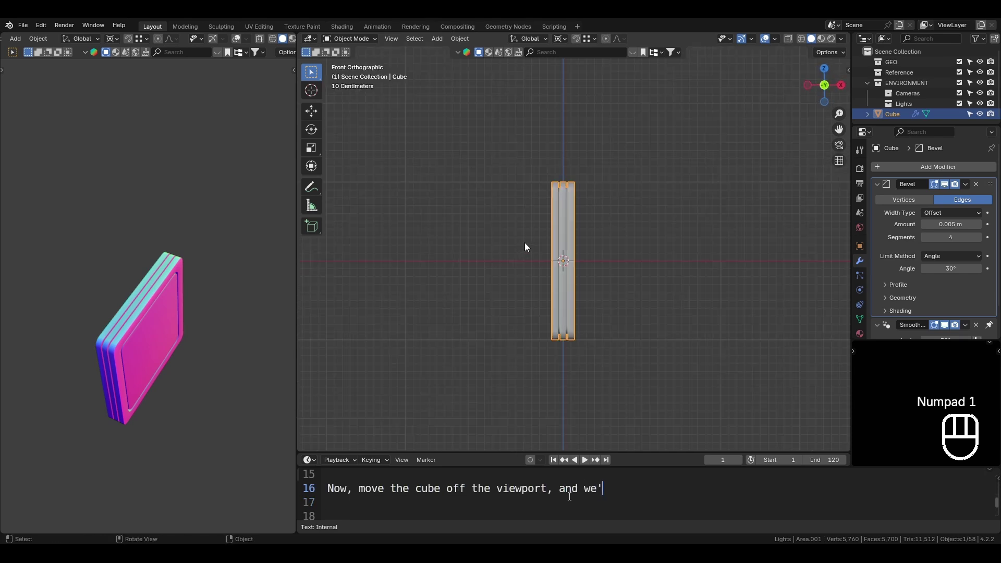
key(g)
key(x)
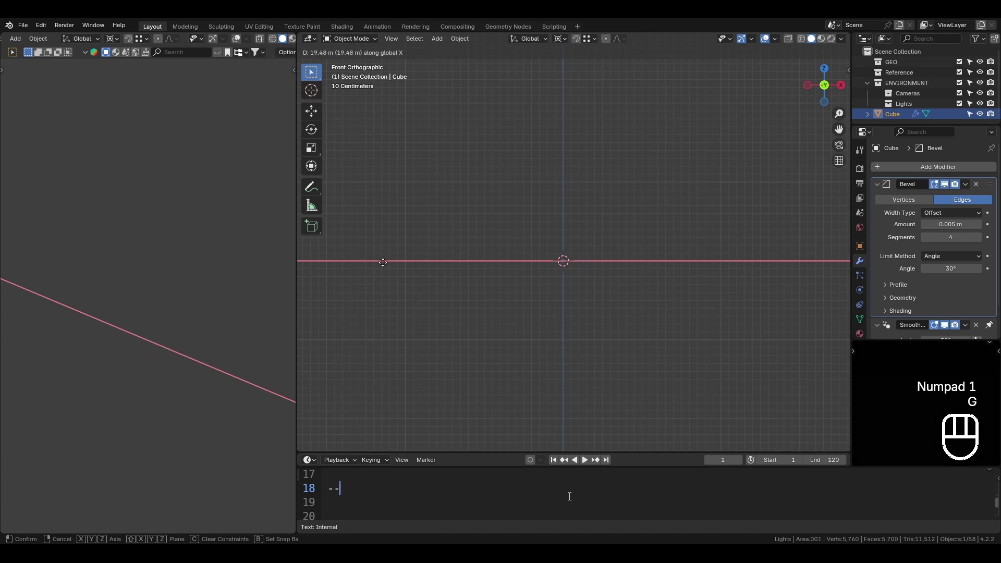
click(436, 258)
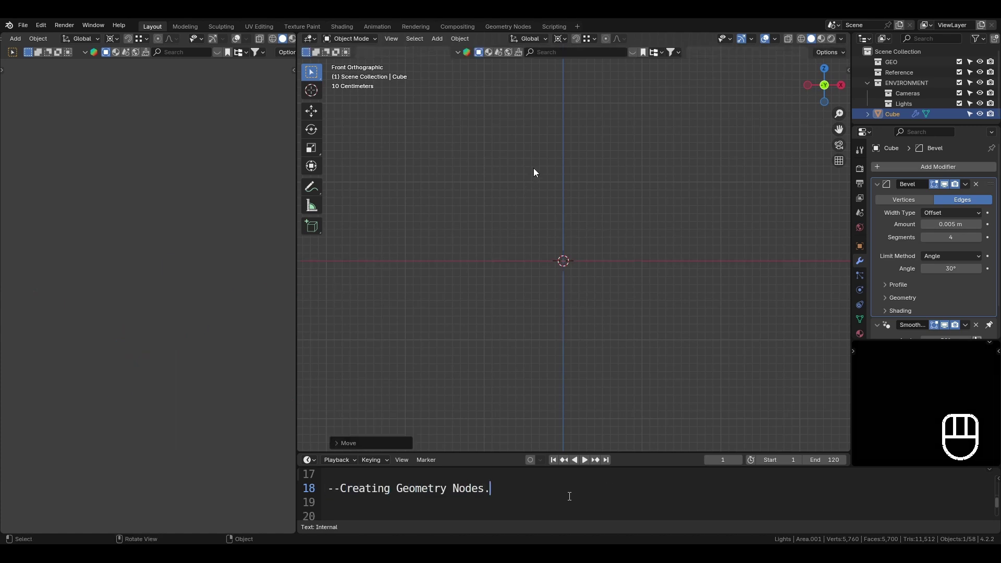
key(ctrl+s)
Add a mesh plane at the world origin
middle_drag(631, 175, 559, 256)
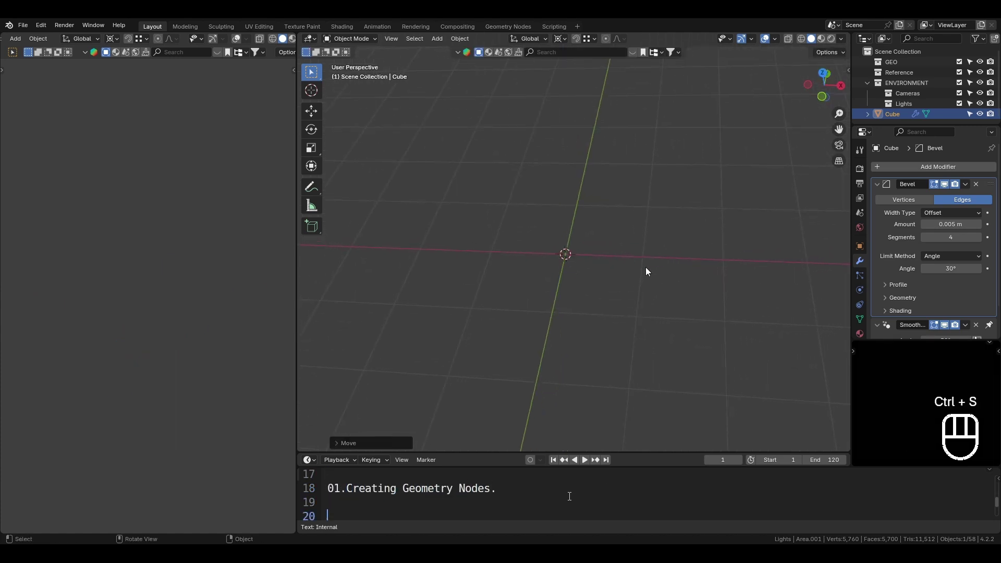
key(shift+a)
mouse_move(632, 248)
click(675, 248)
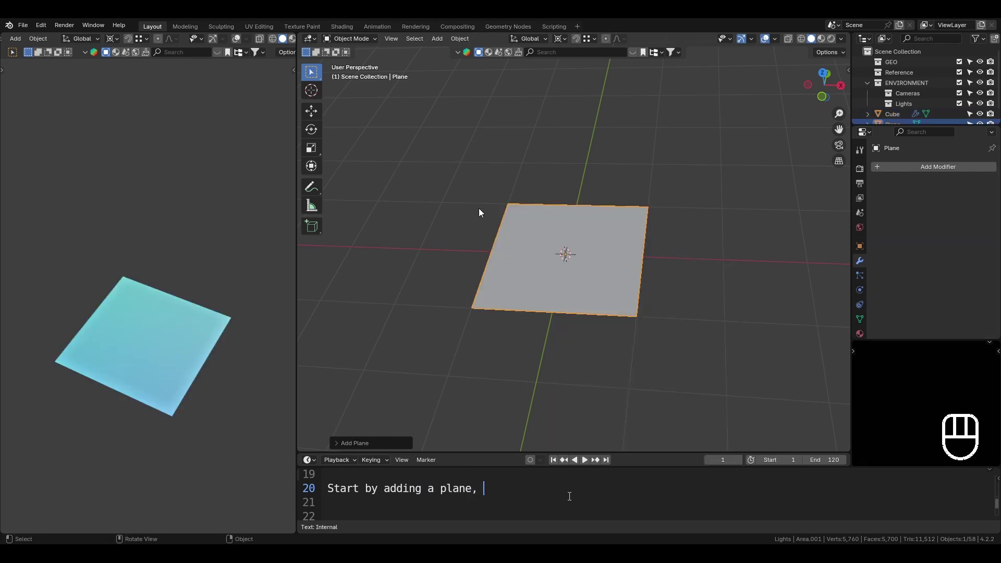
middle_drag(223, 380, 182, 296)
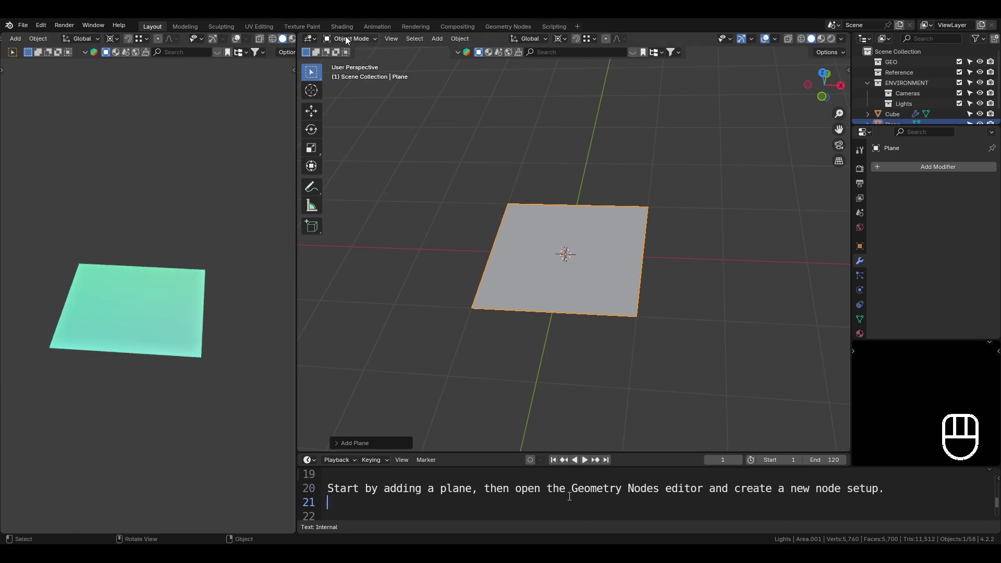
Switch the main viewport to the Geometry Node Editor and save the file
click(311, 37)
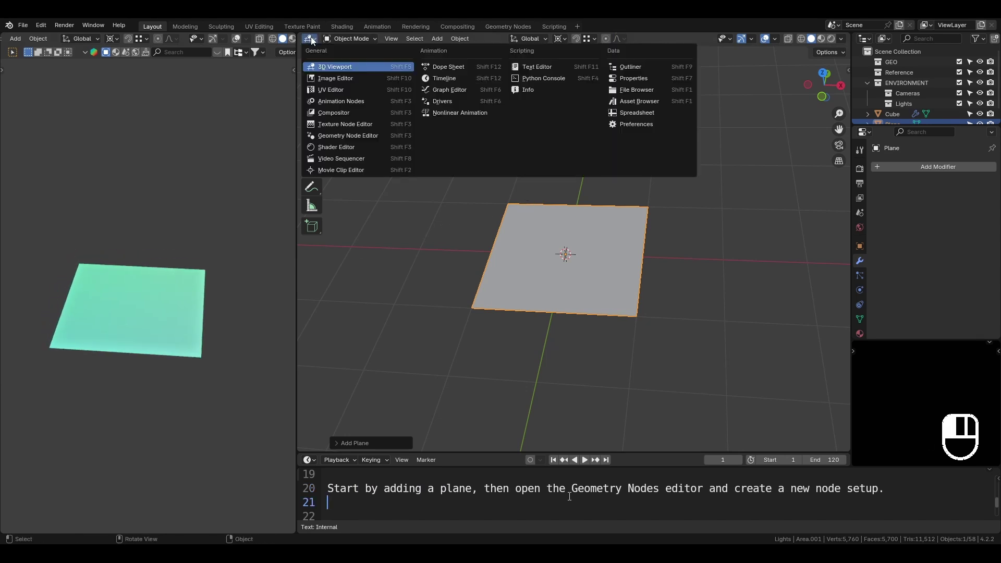
click(361, 132)
key(ctrl+s)
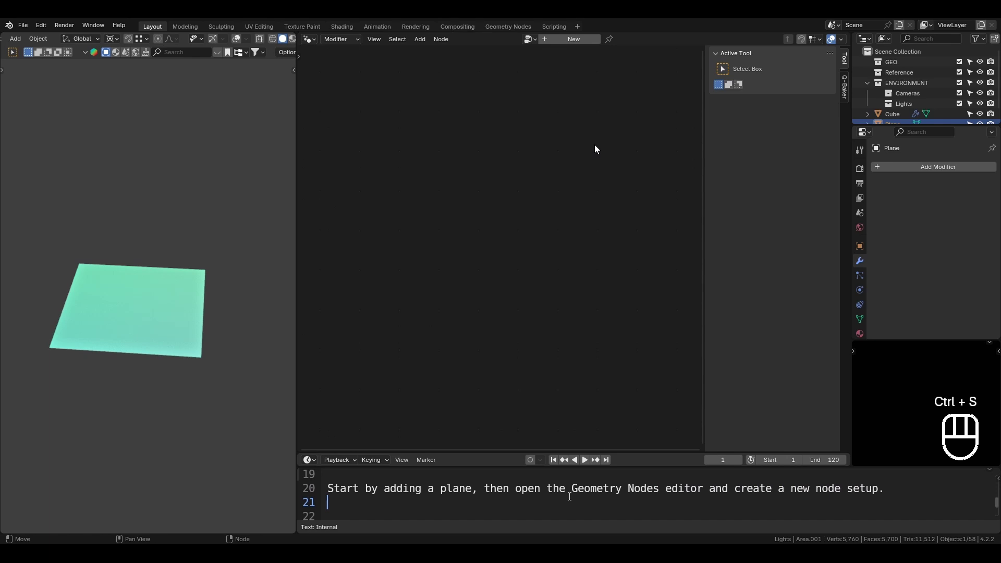
Create a new geometry node tree for the plane and delete its Group Input node
click(565, 40)
middle_drag(419, 353, 563, 224)
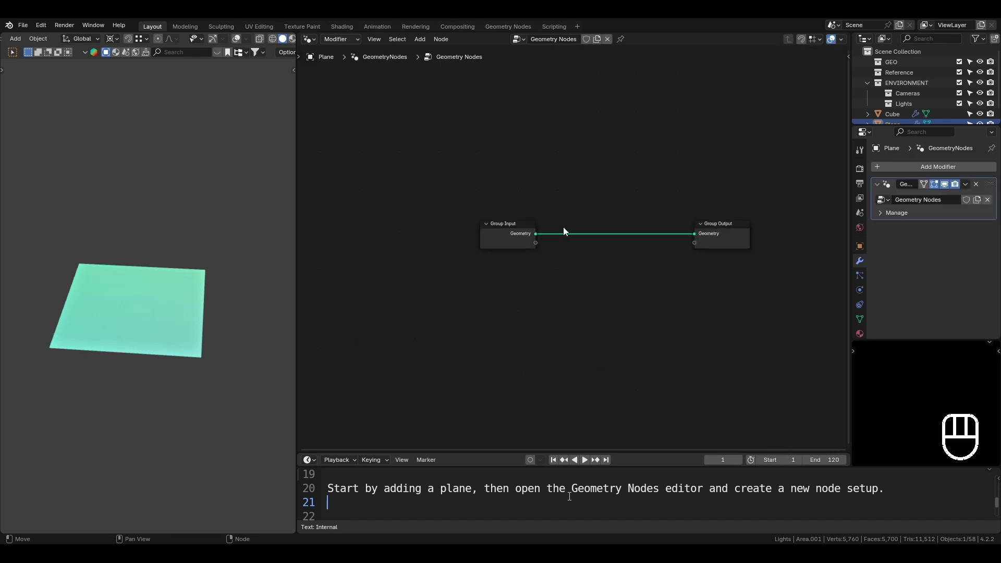
text(You can delete t)
text(x)
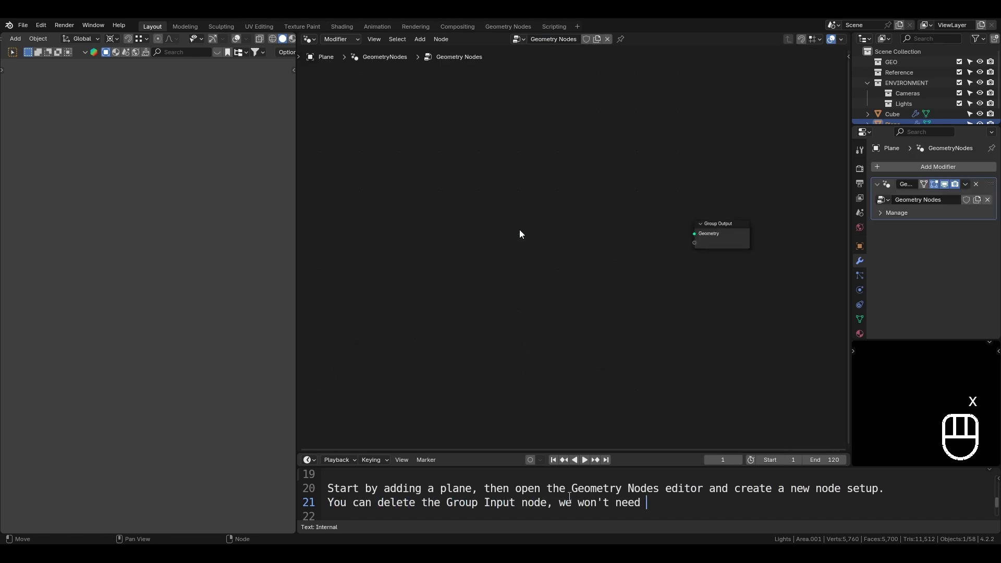
Add a Curve Line node in front of the Group Output node
key(shift+a)
mouse_move(501, 182)
click(482, 100)
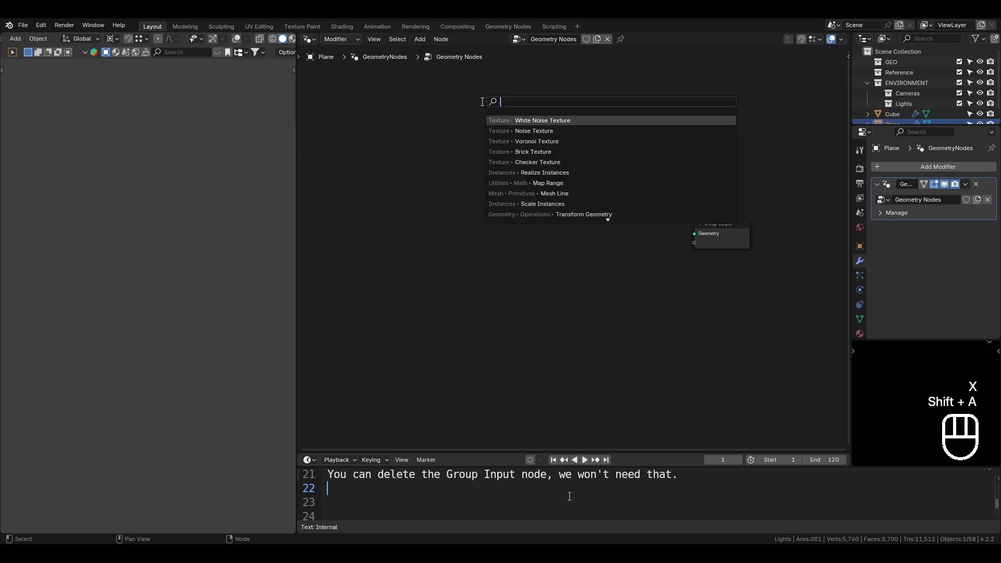
text(curve )
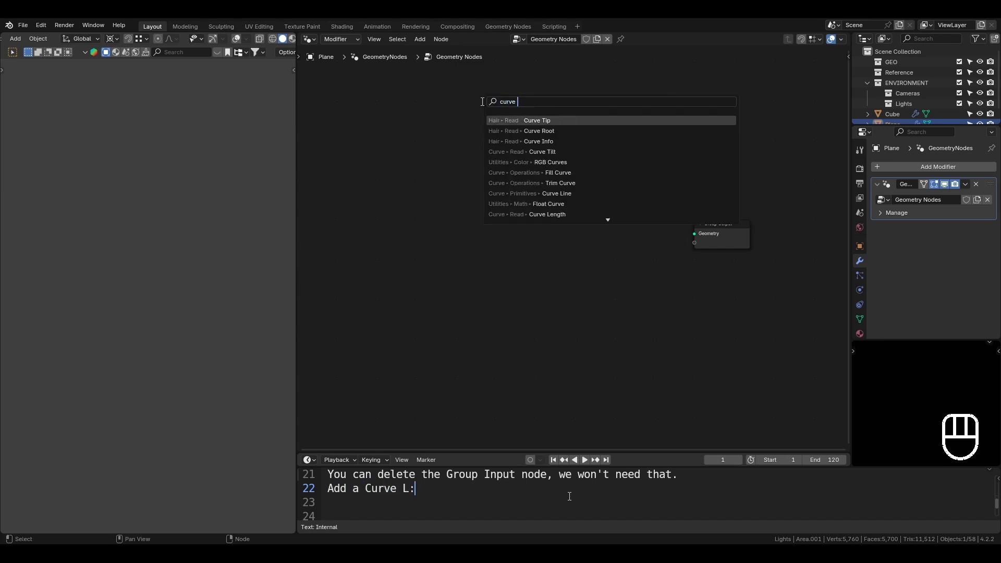
text(lin)
key(Return)
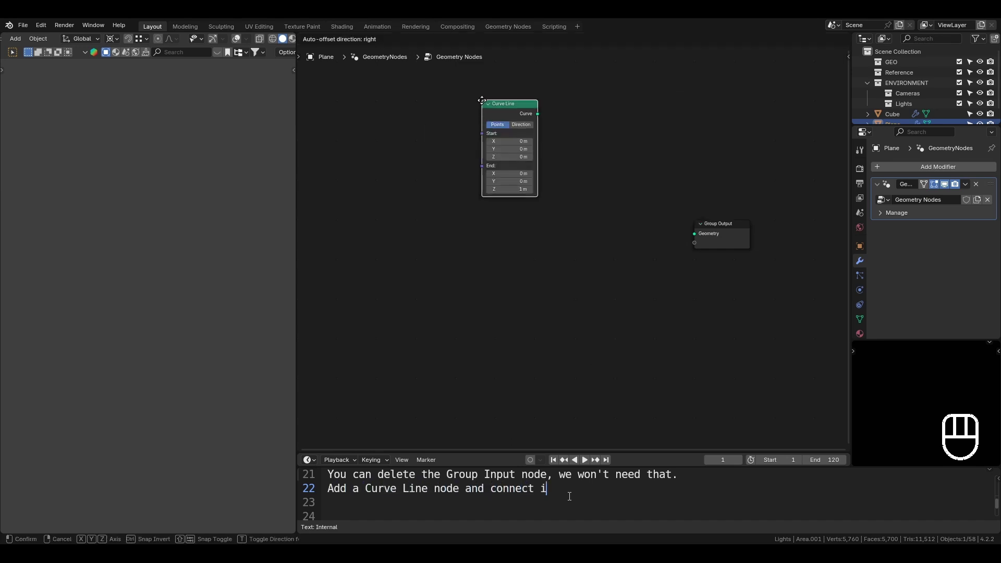
click(473, 207)
Connect the Curve Line's Curve output to the Group Output's Geometry input
ctrl+shift+click(522, 227)
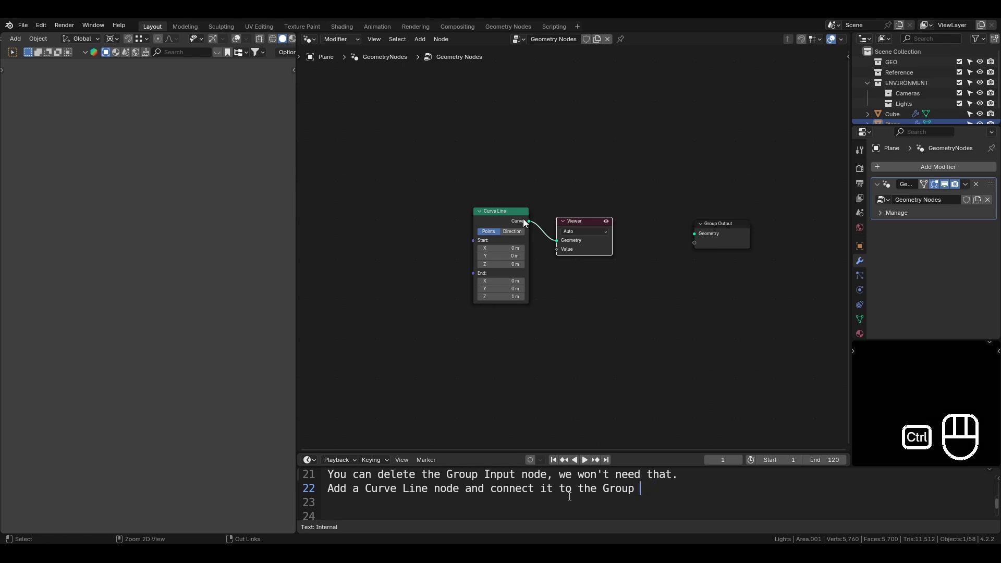
key(ctrl+z)
drag(529, 221, 695, 233)
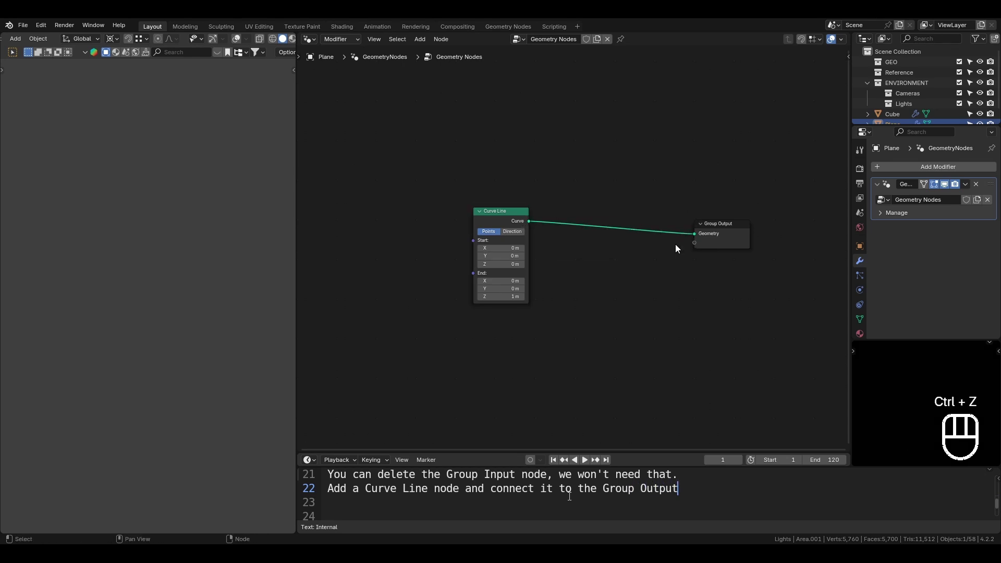
Enable overlays in the preview viewport, turn off the Wireframe overlay, and deselect the curve
scroll(227, 39, down, 2)
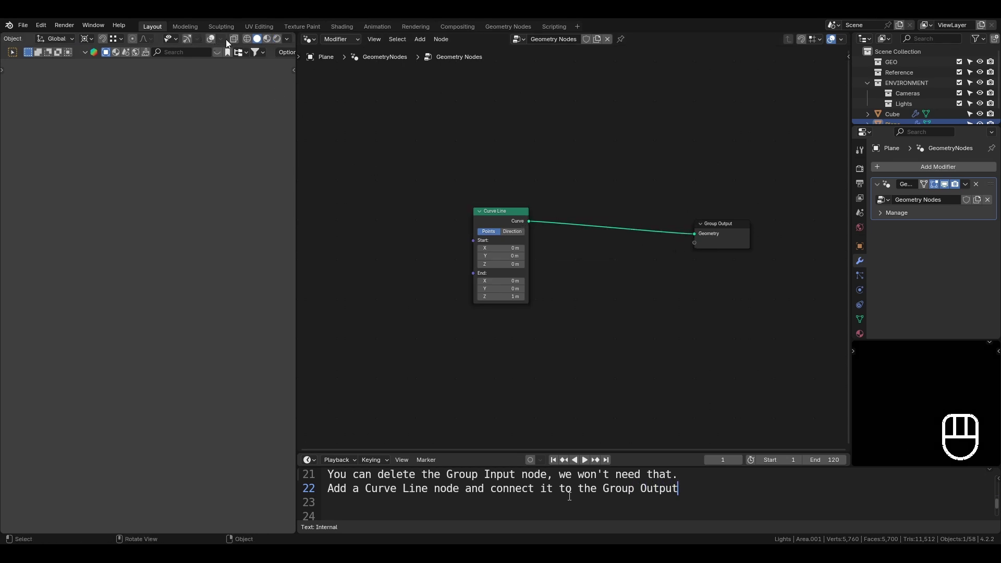
click(211, 40)
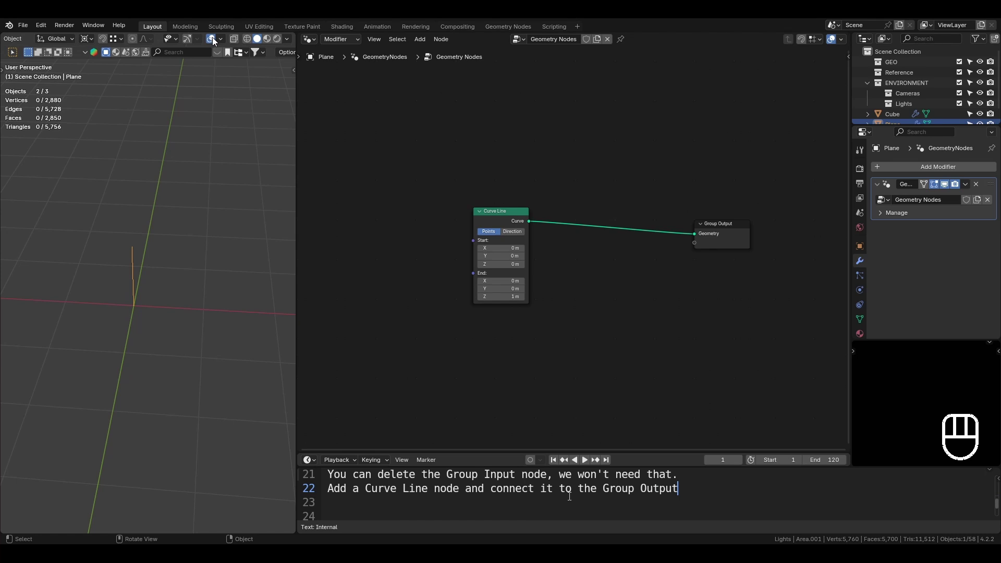
click(169, 318)
middle_drag(170, 319, 168, 272)
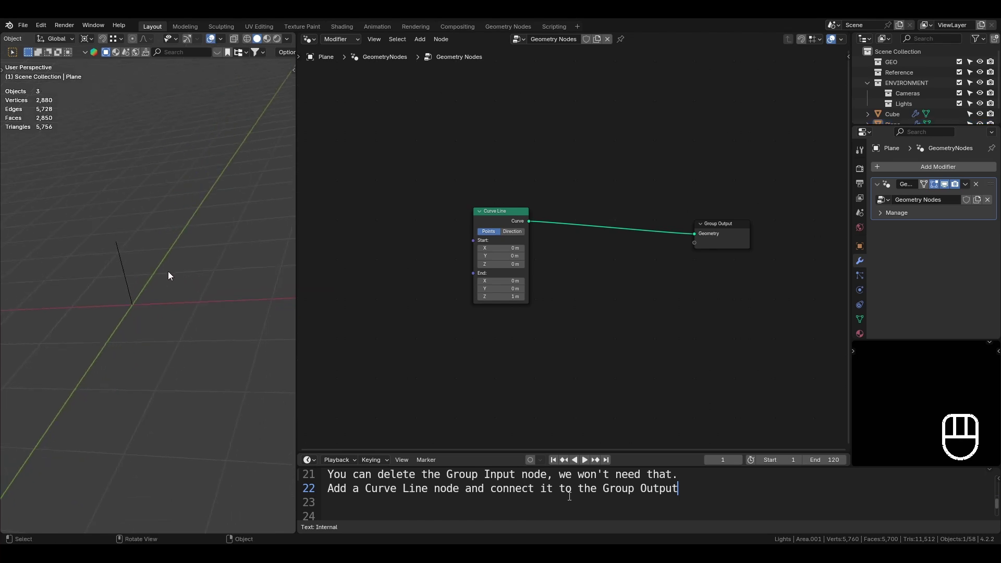
click(126, 255)
click(222, 39)
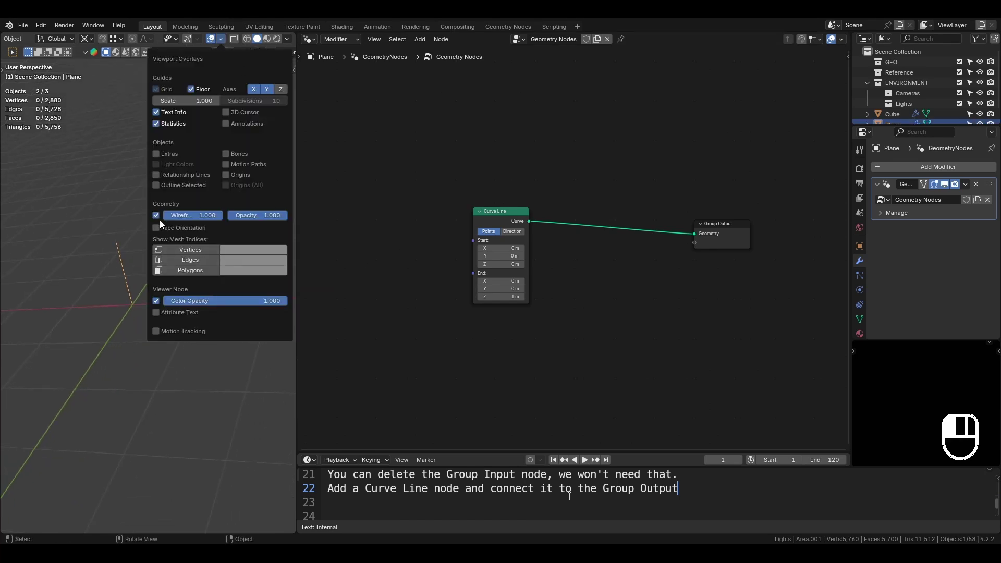
click(156, 217)
scroll(211, 249, up, 2)
click(182, 243)
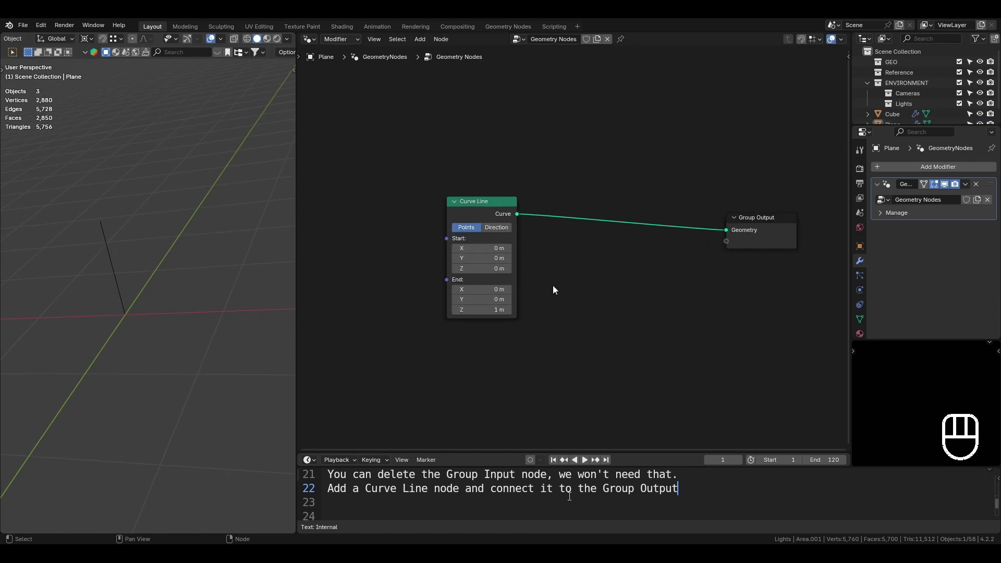
Set the Curve Line's Start X to 8 m and check the line in the preview viewport
scroll(553, 285, up, 2)
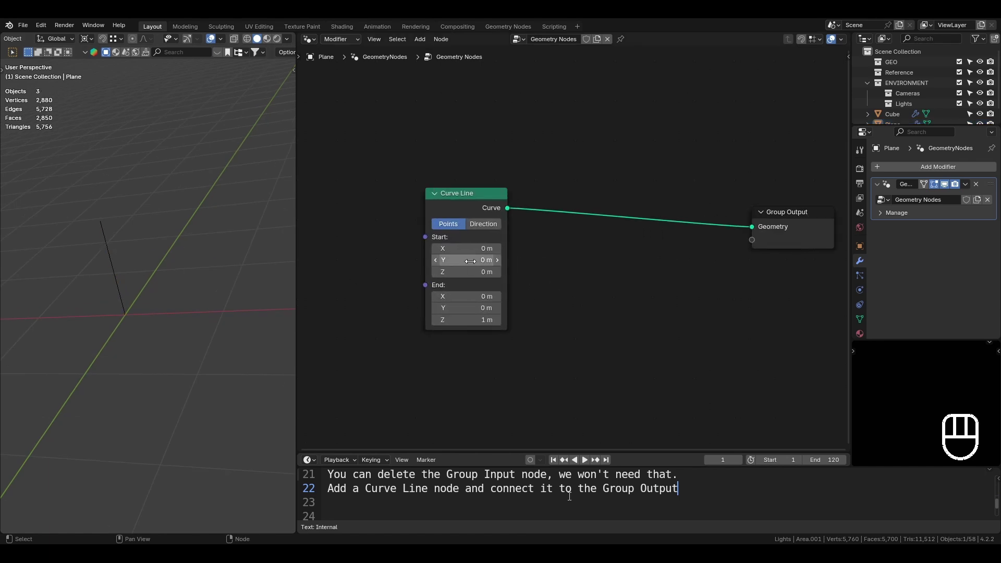
text(8)
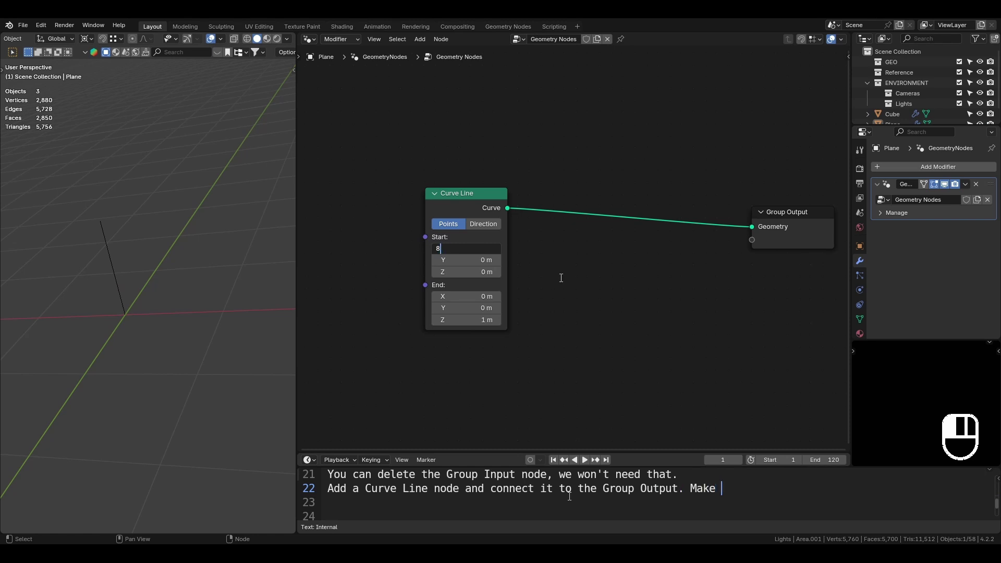
key(Return)
middle_drag(229, 283, 218, 298)
mouse_move(218, 298)
middle_down()
mouse_move(189, 290)
mouse_move(252, 286)
mouse_move(209, 291)
middle_up()
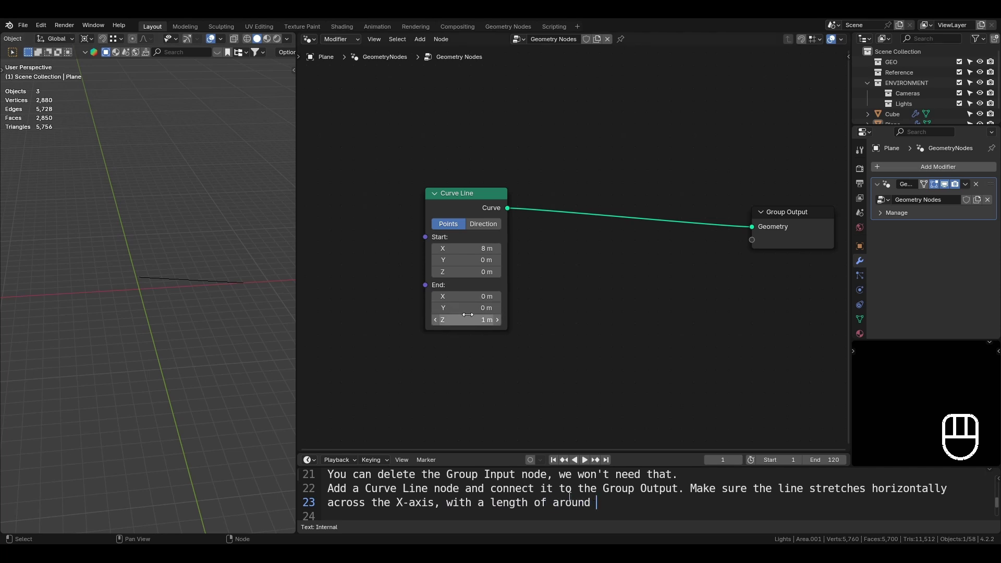
Set the Curve Line's End Z to 0 m and End X to -8 m, and save the file
drag(476, 308, 476, 319)
text(0)
key(Return)
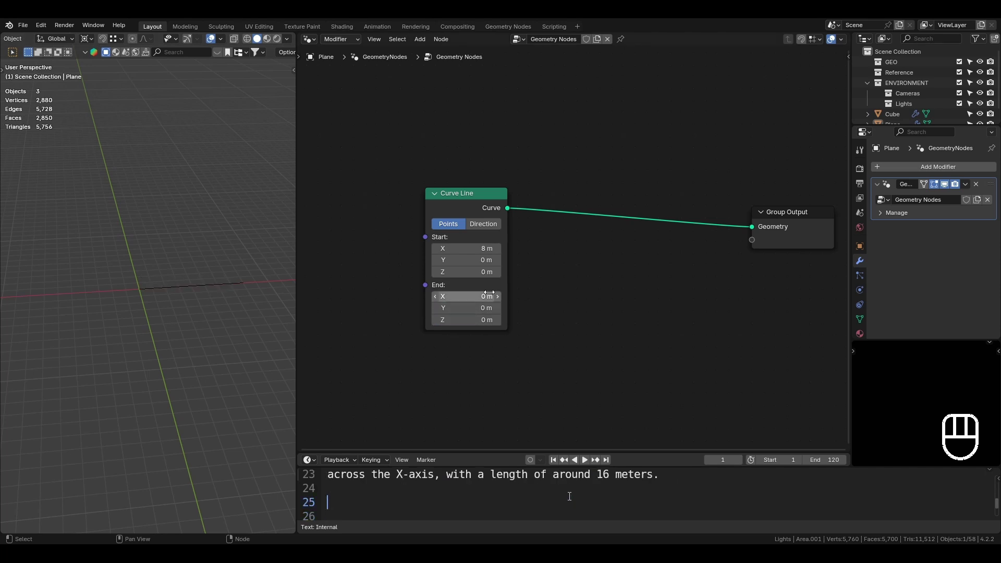
click(471, 297)
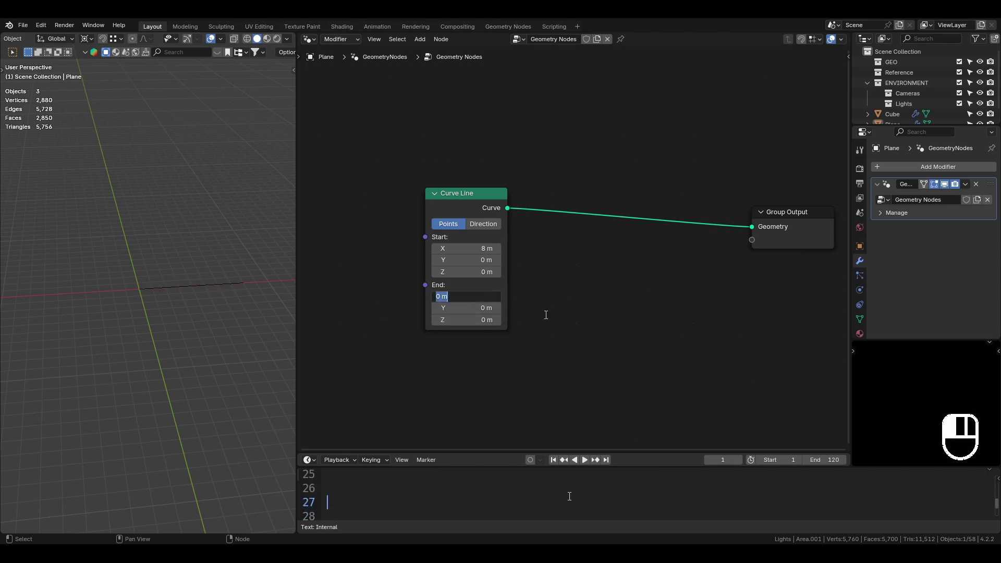
text(-8)
key(Return)
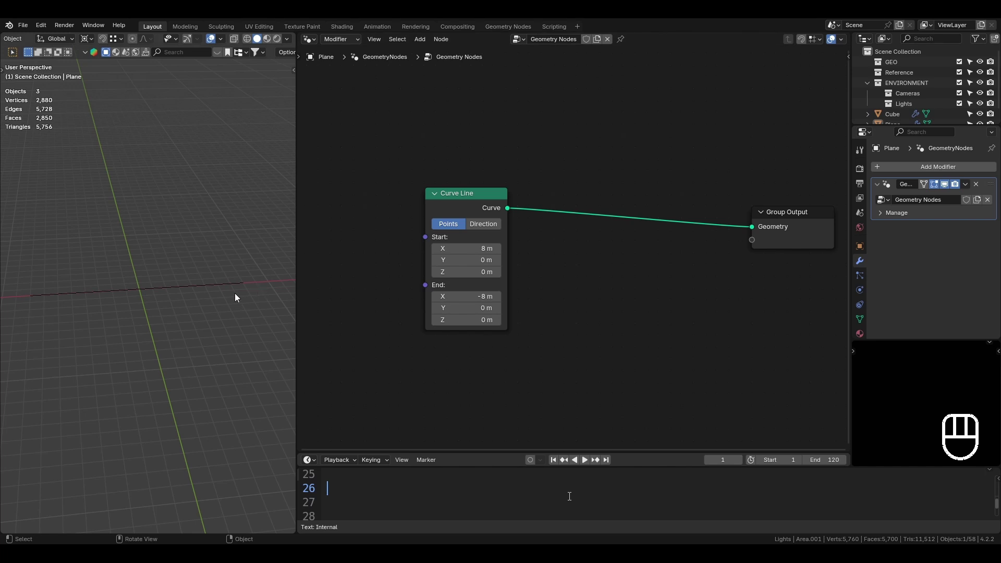
key(KP_1)
key(ctrl+s)
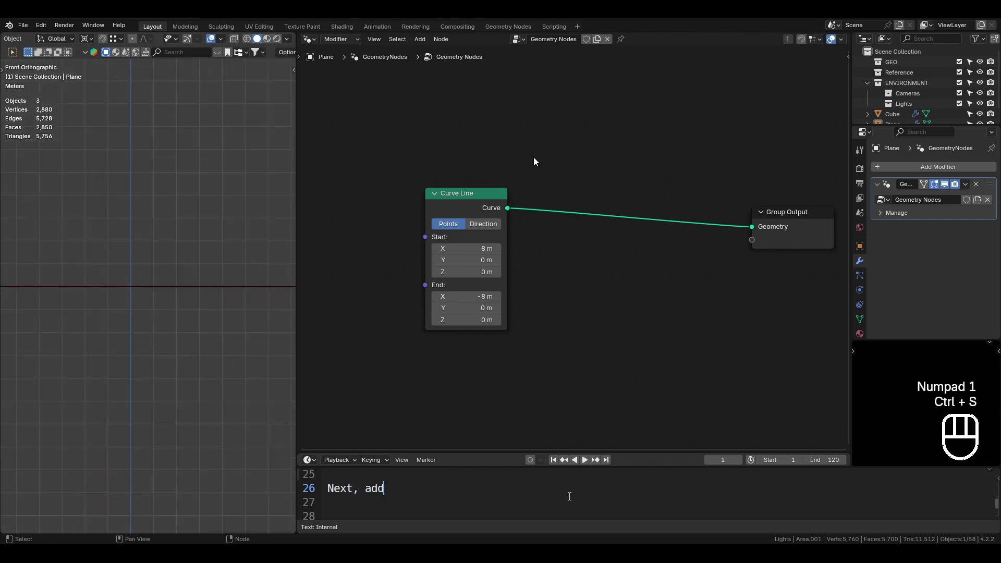
middle_drag(143, 281, 257, 264)
Insert a Resample Curve node on the link between Curve Line and Group Output
key(shift+a)
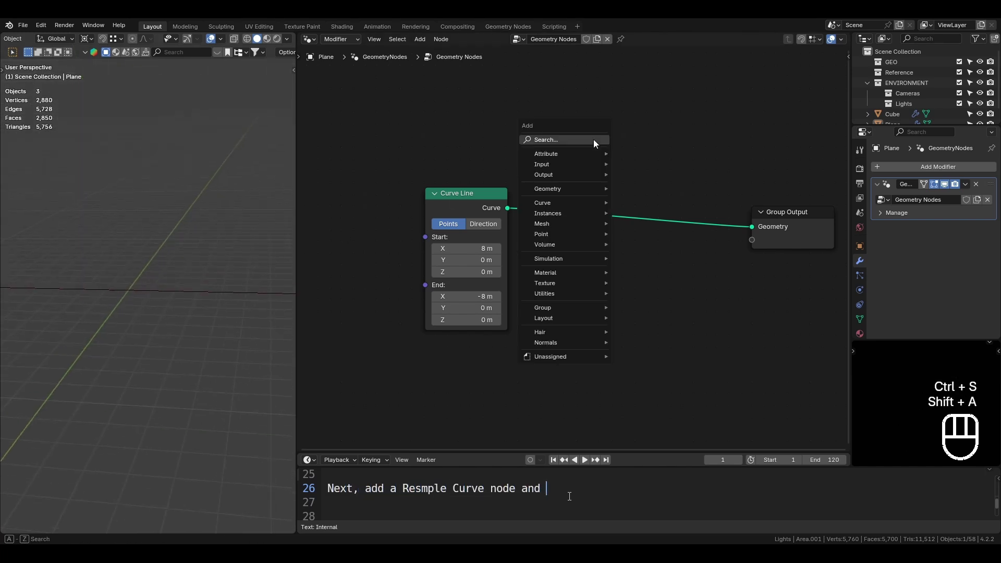
text(resa)
key(Return)
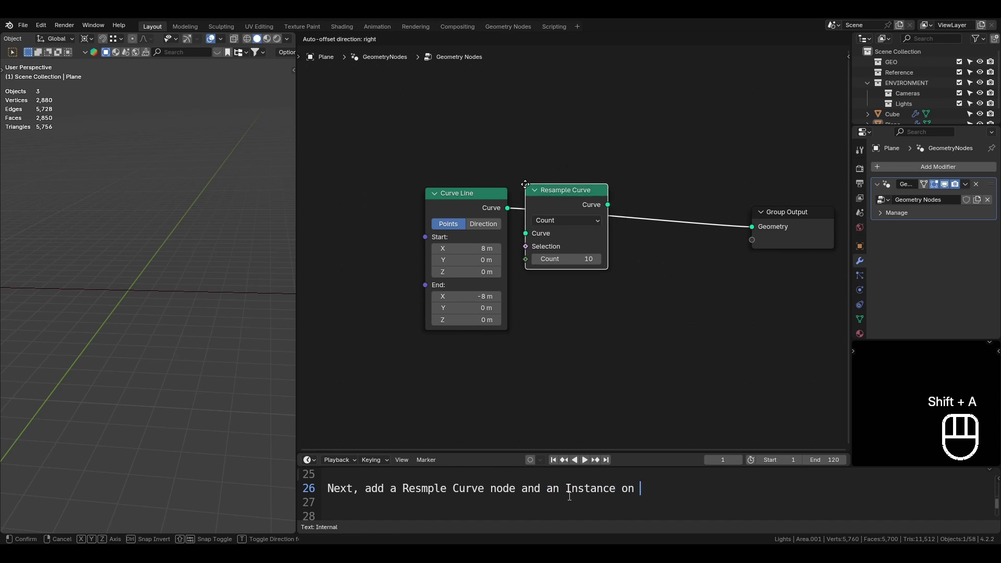
click(519, 188)
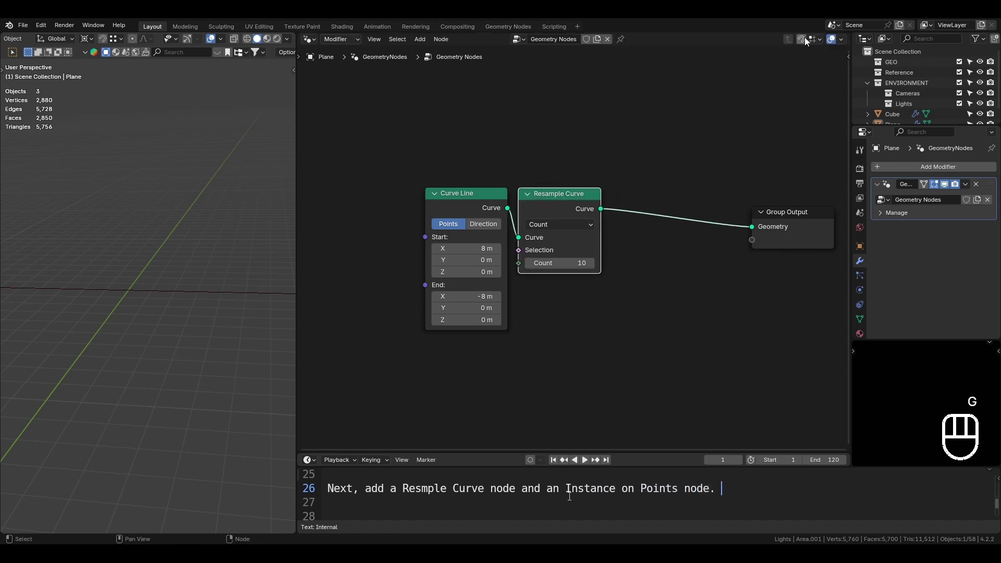
Align the Resample Curve node beside the Curve Line node and select both nodes
key(g)
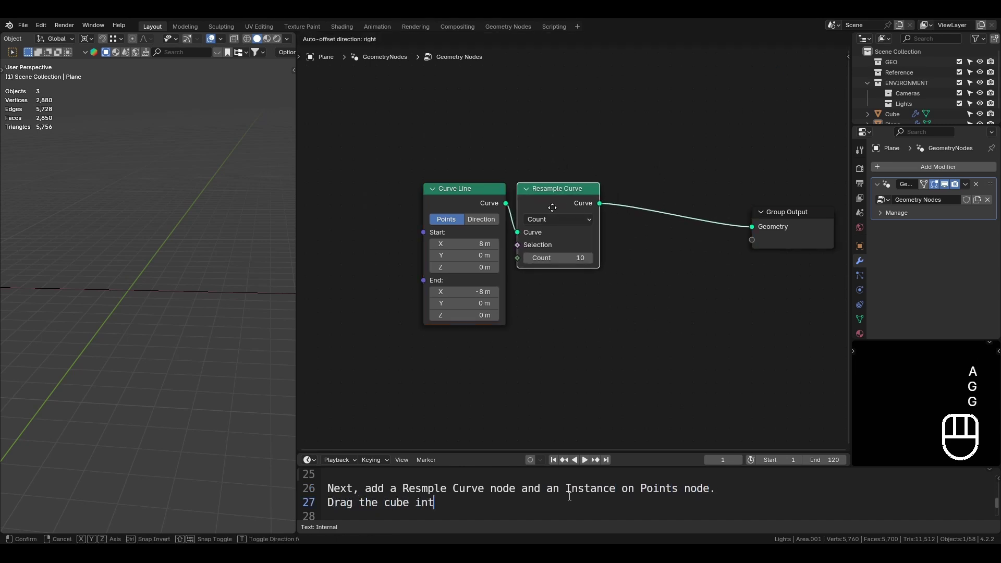
click(553, 205)
drag(426, 140, 565, 311)
scroll(614, 240, down, 2)
Insert an Instance on Points node between Resample Curve and Group Output, lined up beside Resample Curve
key(shift+a)
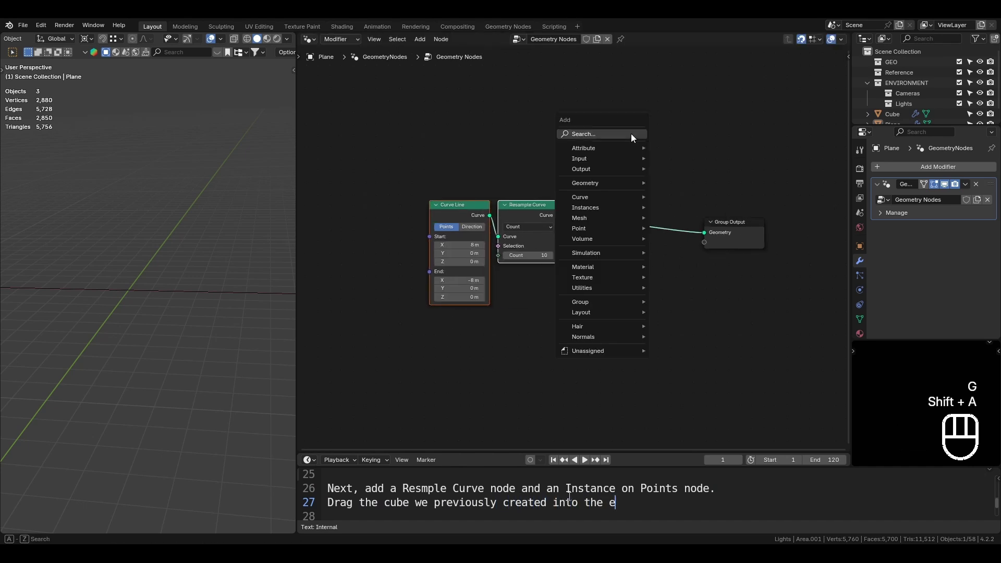
click(631, 133)
text(instance on)
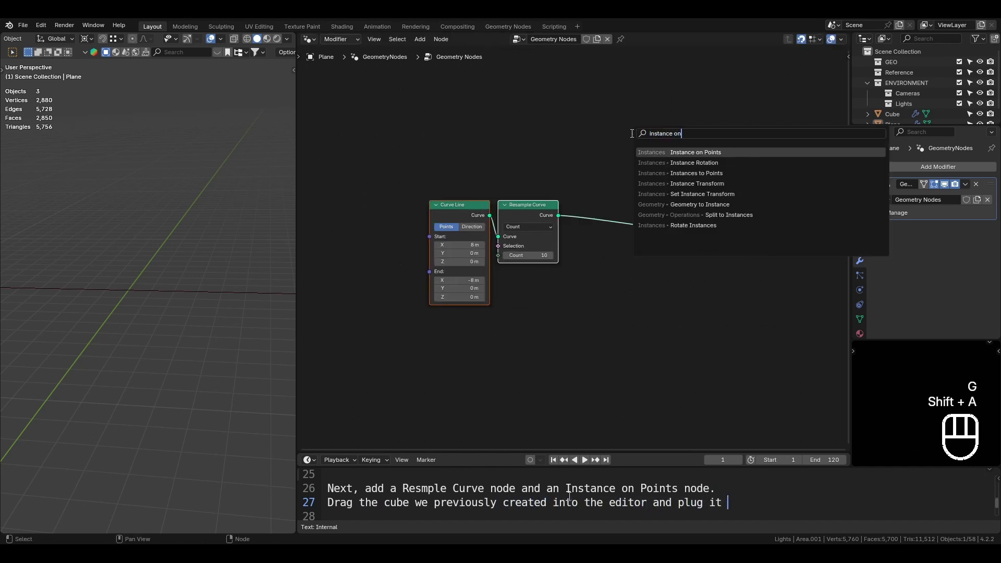
key(Return)
click(598, 185)
key(g)
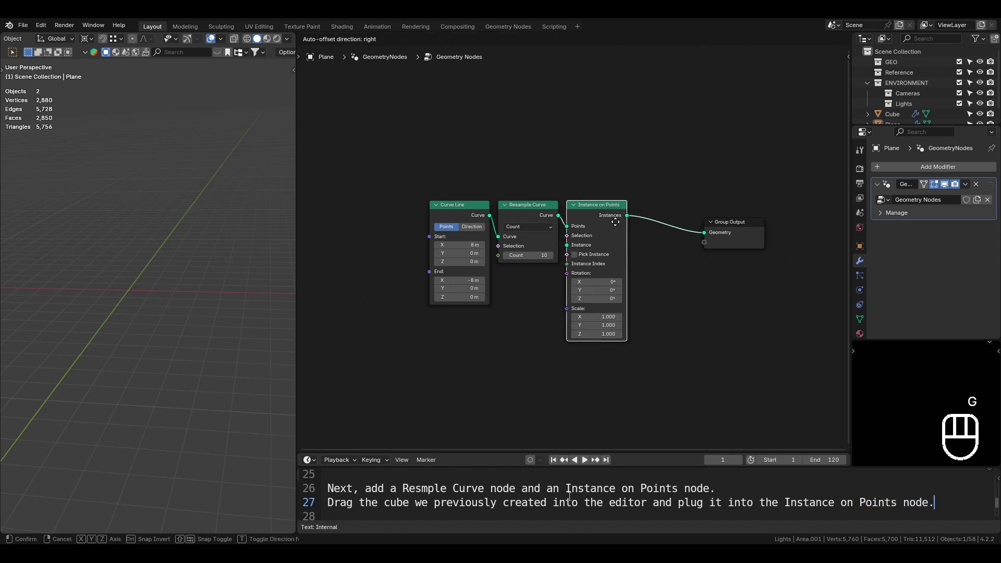
click(616, 222)
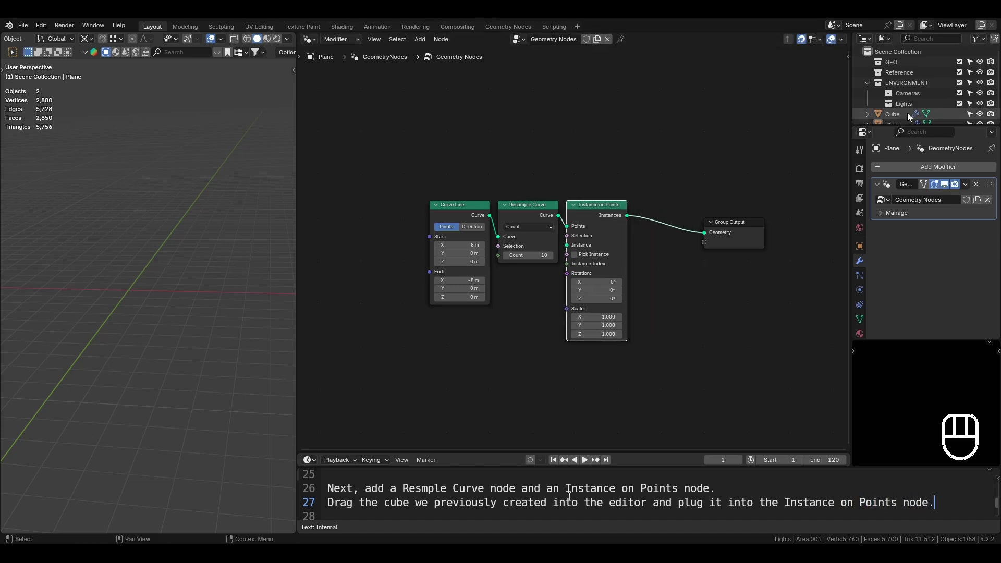
Bring the Cube into the node tree as an Object Info node and connect its Geometry to Instance on Points' Instance input
scroll(909, 112, down, 1)
drag(900, 101, 500, 340)
drag(508, 378, 567, 245)
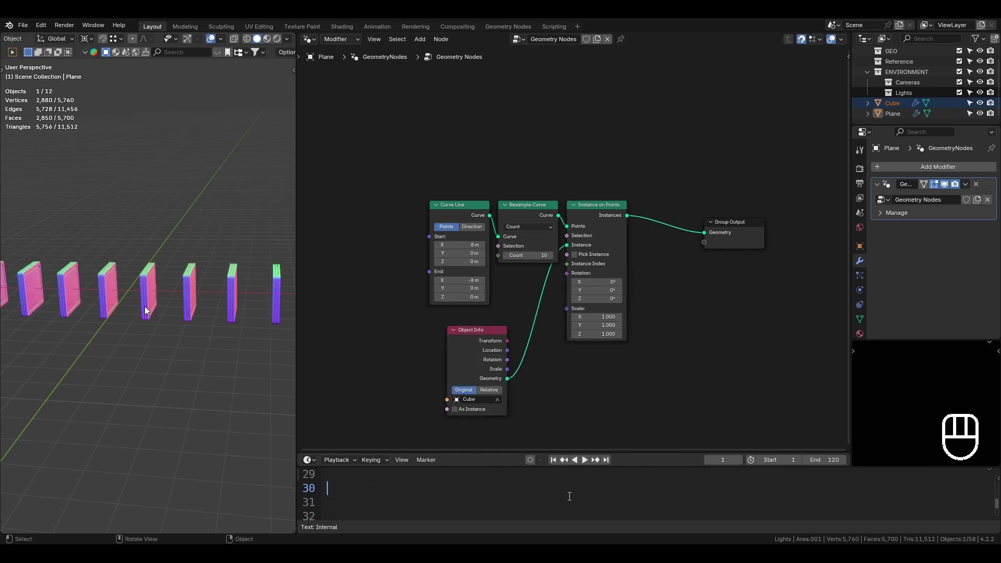
View the plates from the front and raise the Resample Curve Count to 55
key(KP_1)
text(Use)
scroll(145, 308, down, 3)
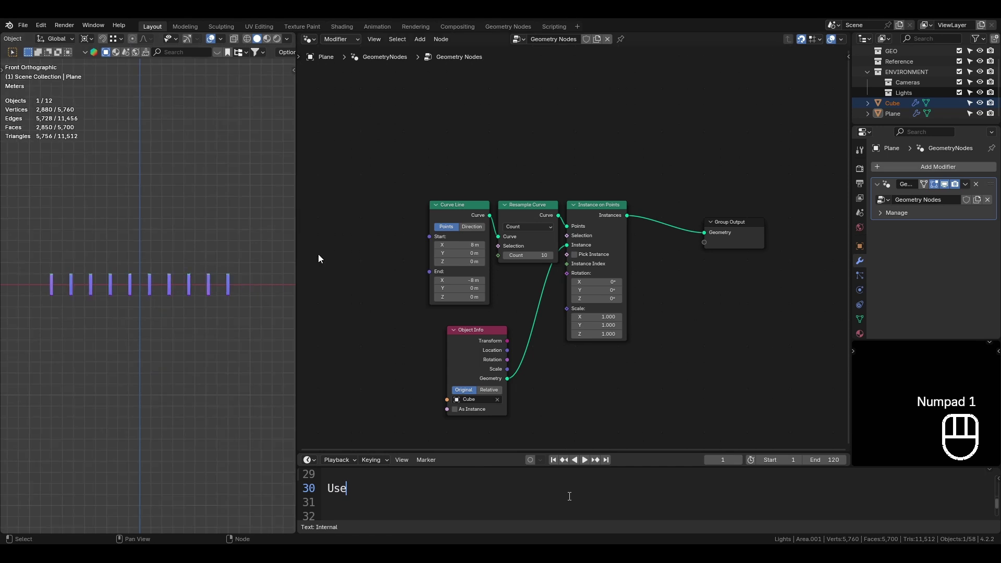
text(the Resample Curve to adjust)
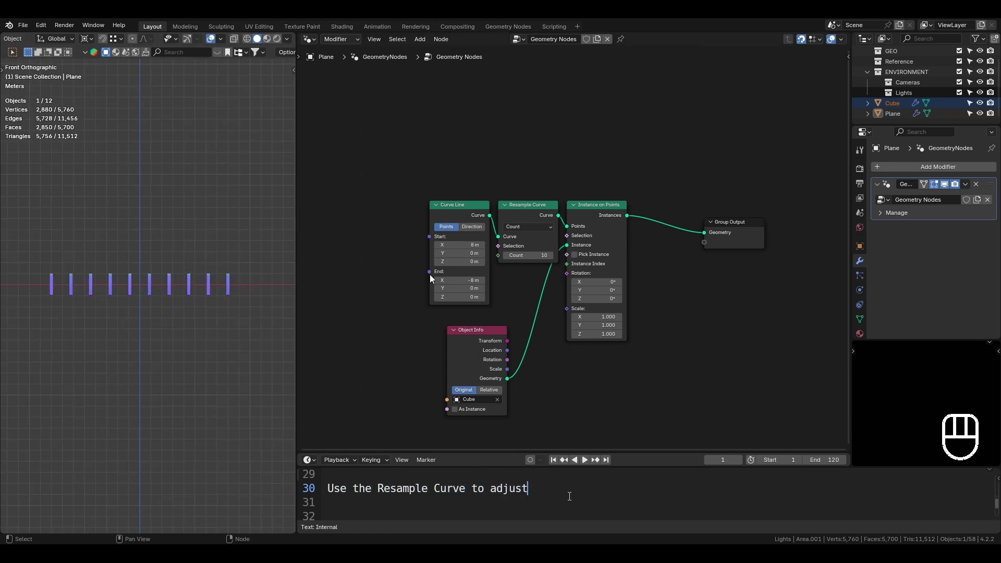
text( how many cubes appear along the line.)
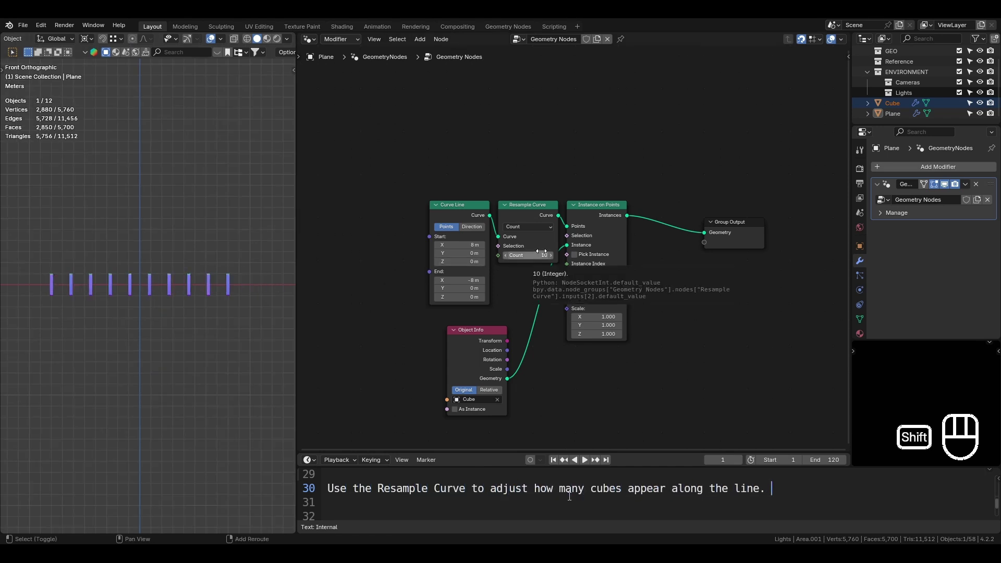
click(542, 255)
text(Around 50 cubes)
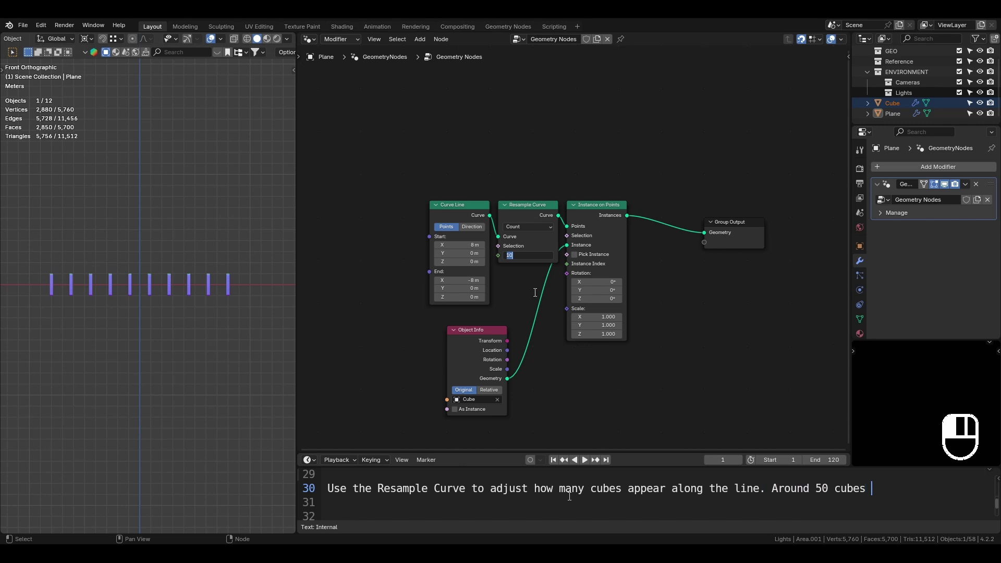
click(535, 293)
text(works)
key(Return)
text(for me, but feel fre)
shift+drag(532, 256, 620, 256)
text(e to tweak it based on the size of your cube.)
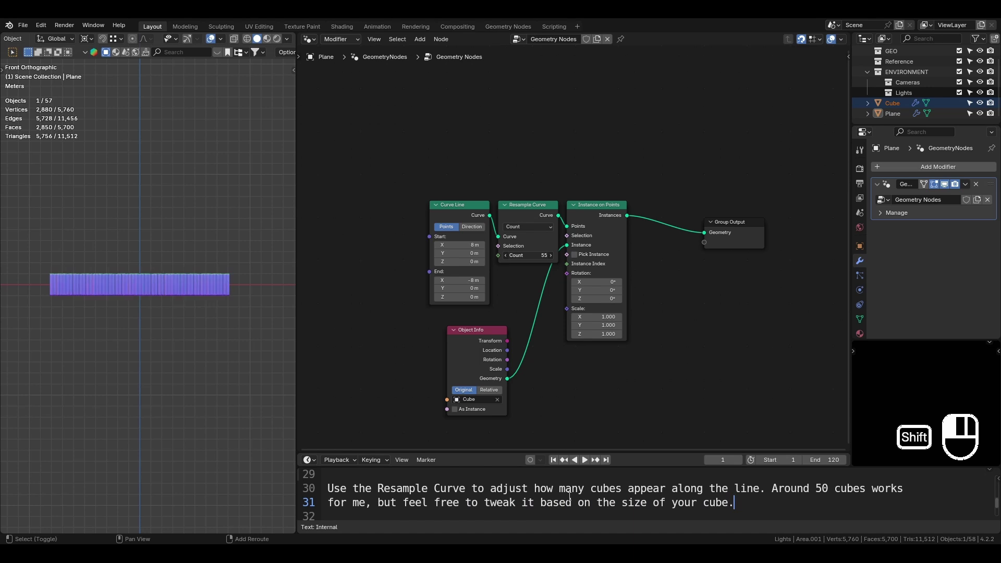
Inspect the gaps between the plates up close and set the Resample Curve Count to 52
scroll(161, 324, up, 6)
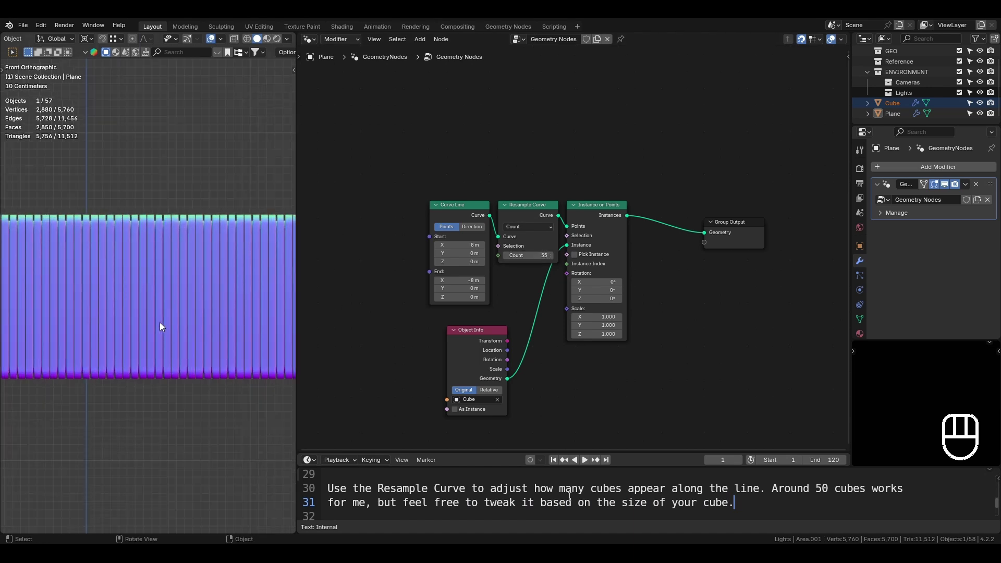
middle_drag(159, 323, 141, 299)
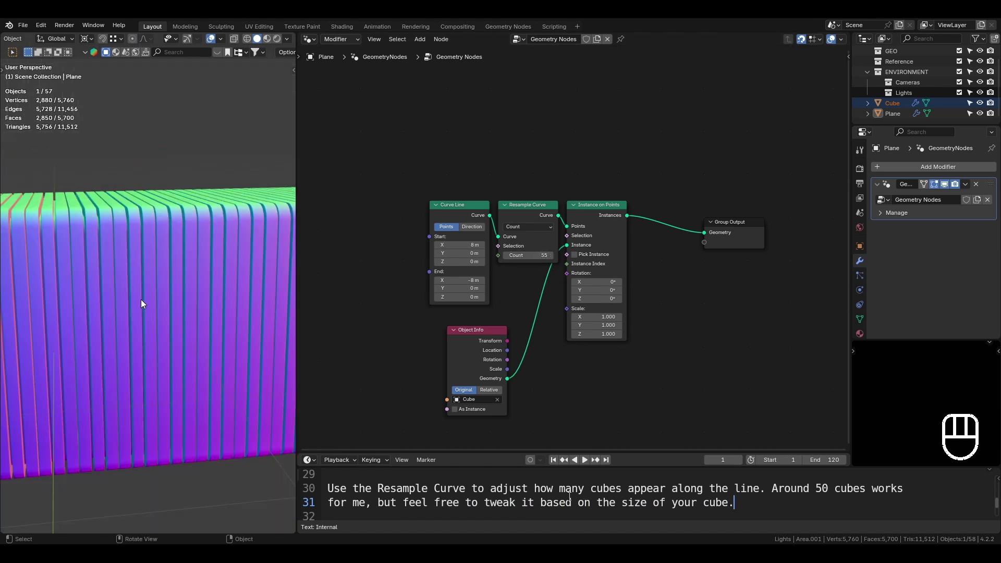
shift+drag(553, 257, 528, 257)
shift+drag(529, 256, 542, 255)
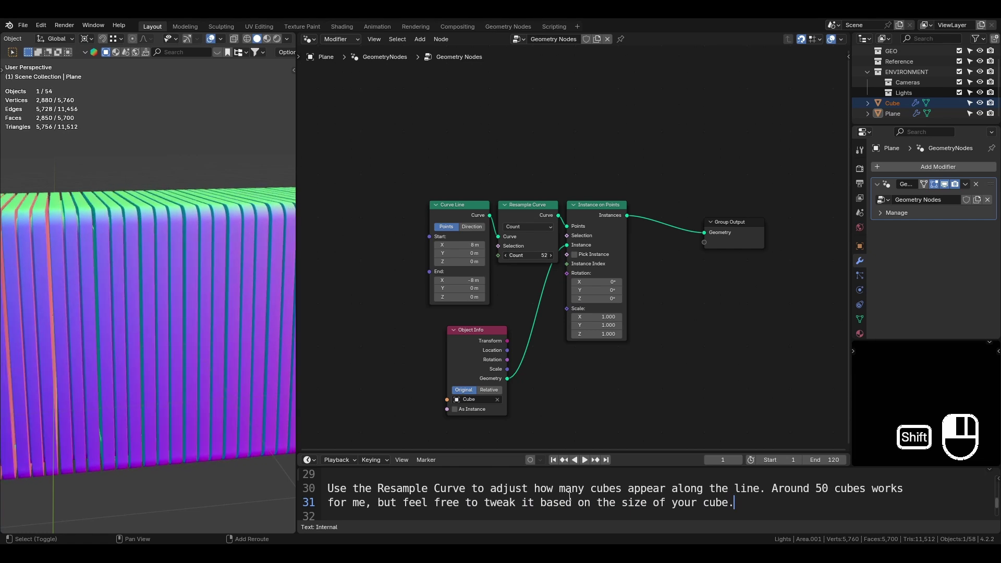
key(KP_1)
middle_drag(181, 272, 133, 315)
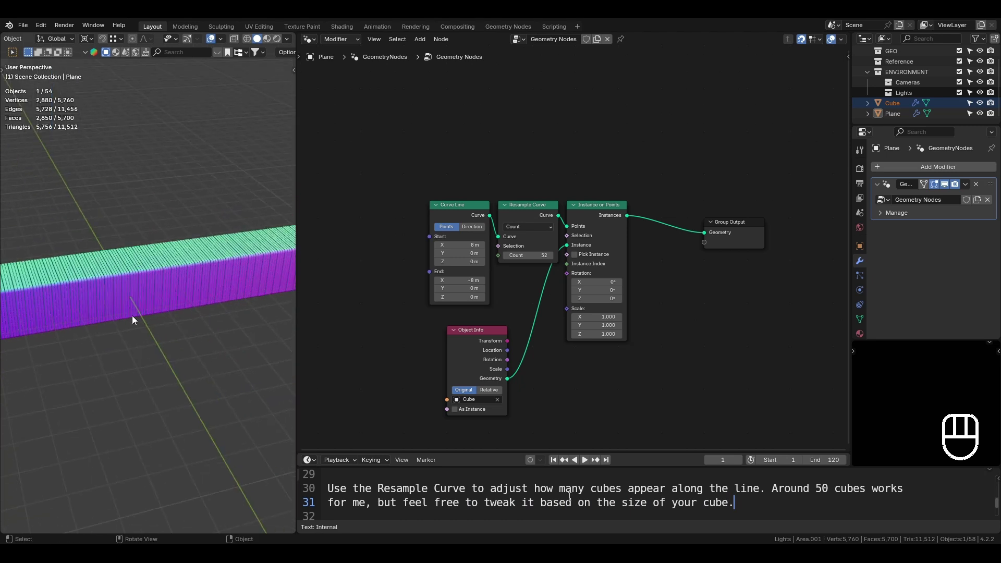
Save the file with the instanced plates selected, and align the Cube's Object Info node under Curve Line
click(170, 277)
key(ctrl+s)
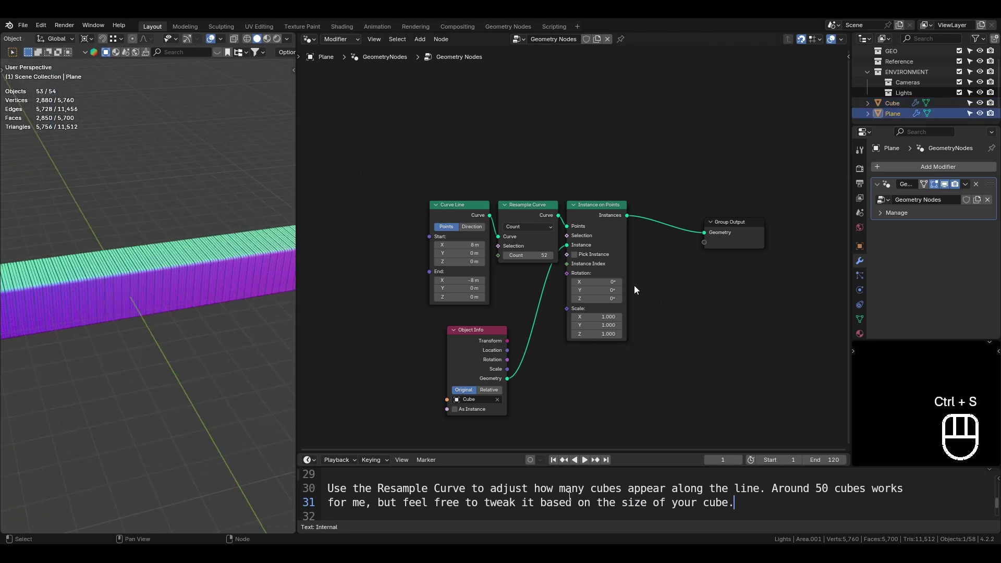
drag(494, 335, 478, 322)
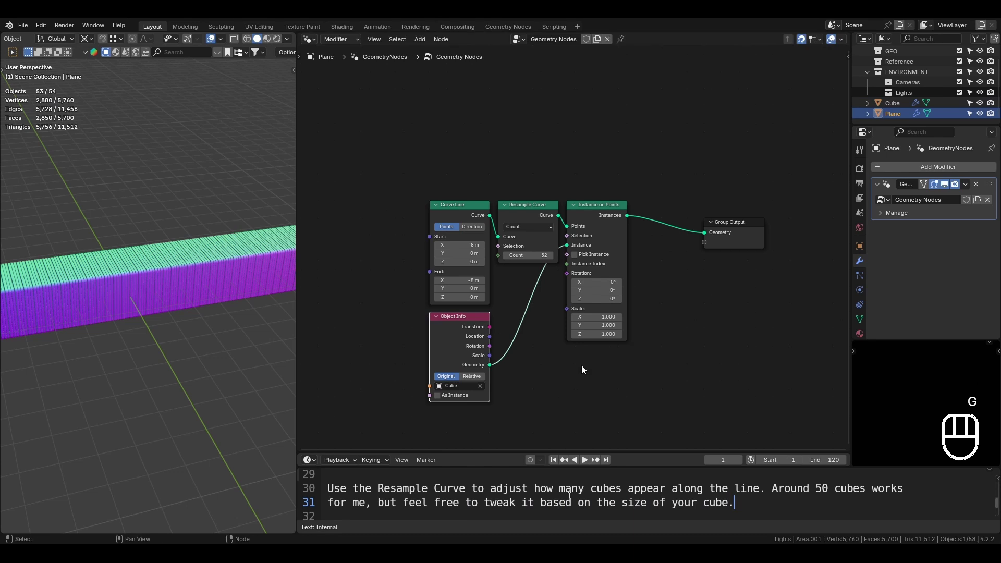
scroll(580, 364, down, 1)
scroll(580, 364, down, 1)
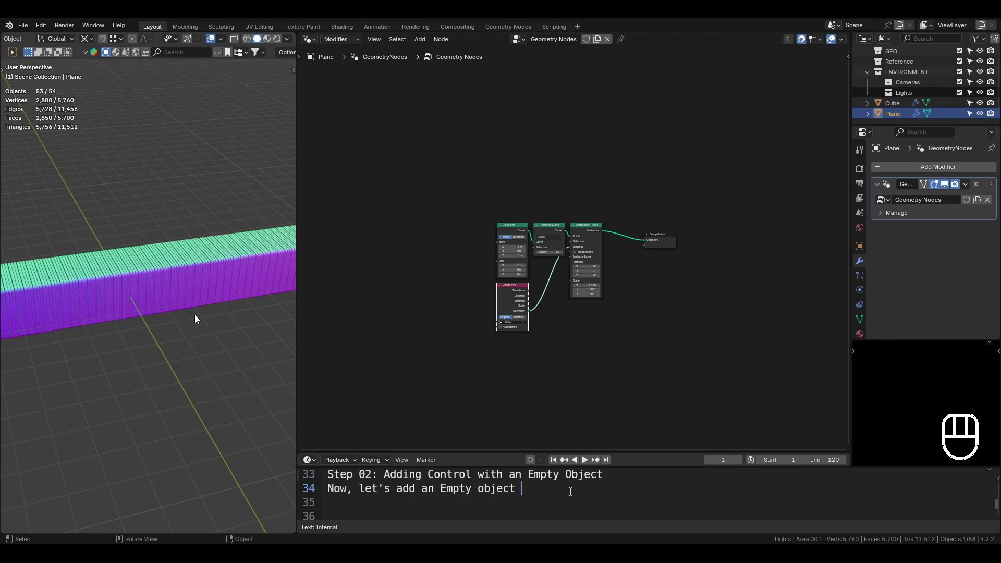
Add an Empty object at the world origin and enable the Extras overlay in the preview viewport
key(shift+a)
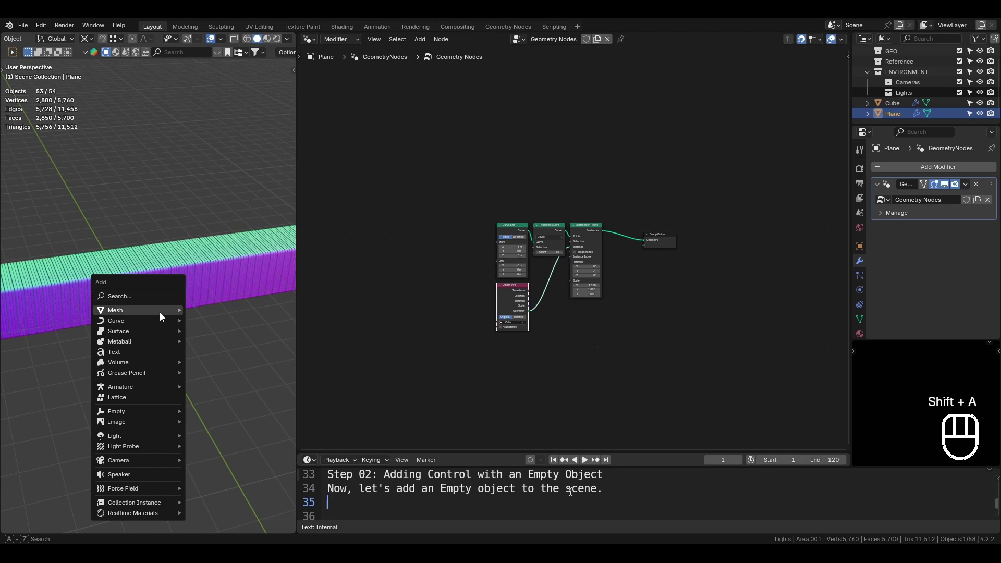
mouse_move(173, 412)
click(207, 412)
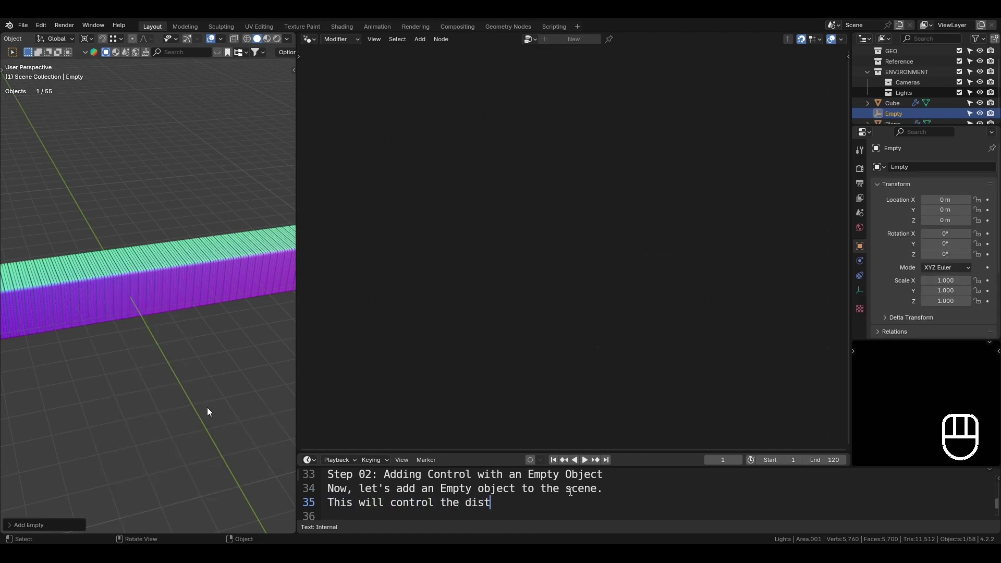
key(g)
right_click(195, 203)
click(222, 40)
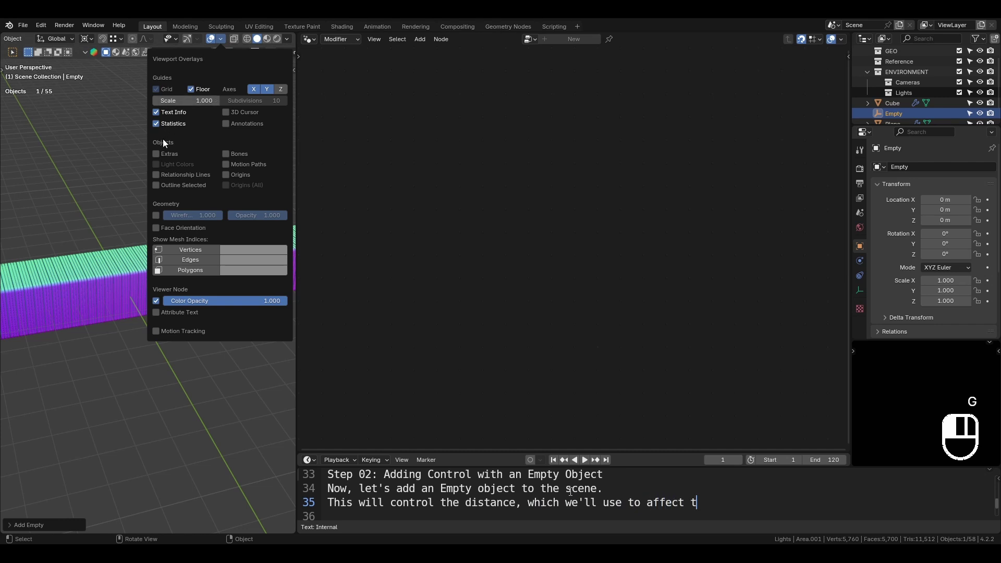
Try moving the Empty up about 3.08 m along Z, and undo the move
key(g)
key(z)
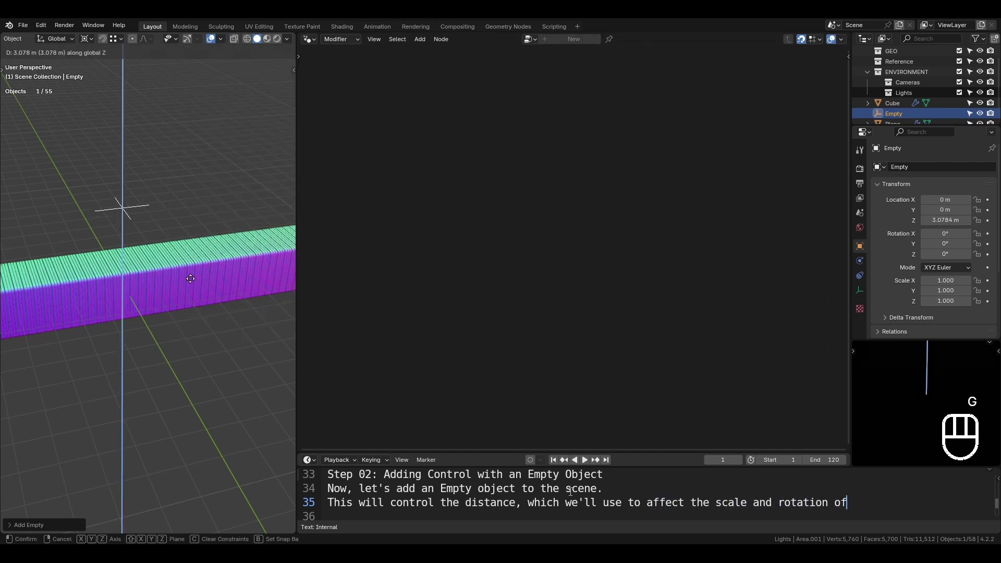
click(191, 279)
middle_drag(139, 223, 207, 325)
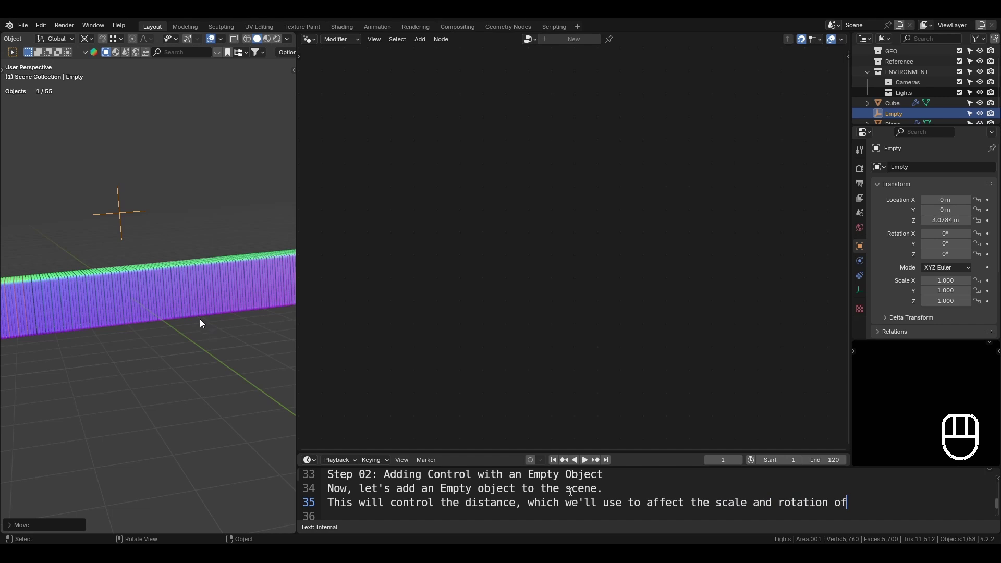
key(ctrl+z)
Turn on X-ray in the preview viewport and select the Plane object holding the plates' node tree
key(alt+z)
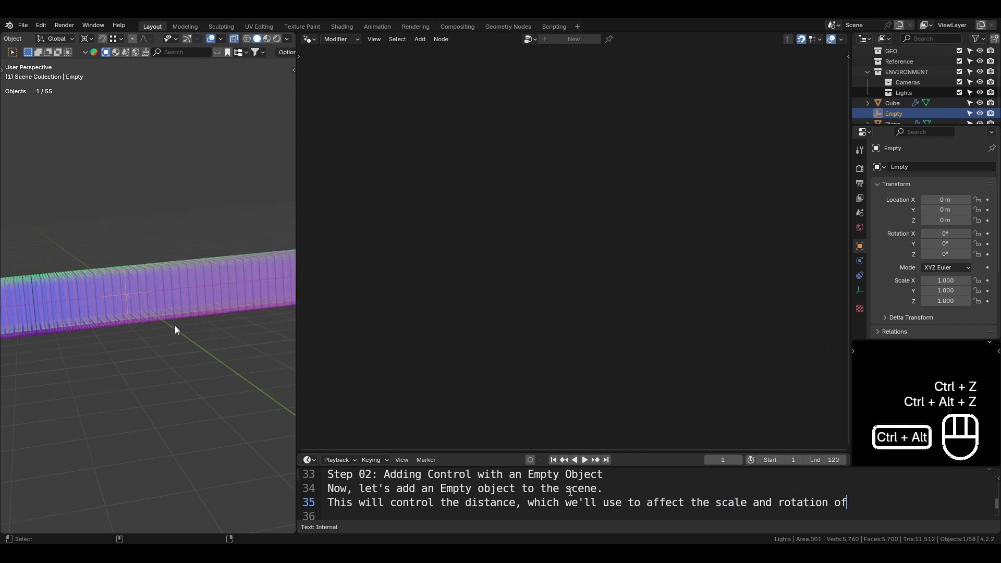
click(174, 301)
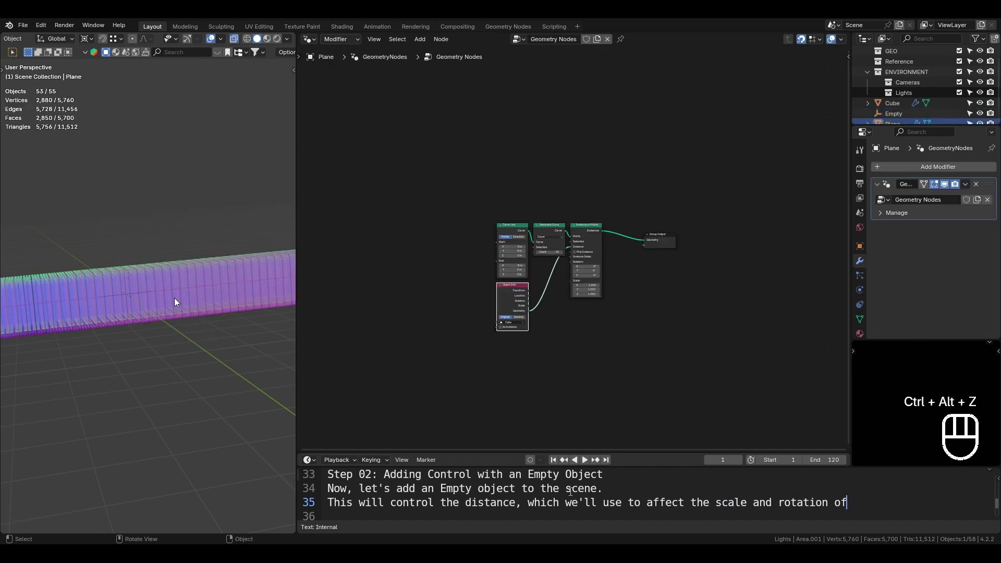
scroll(594, 365, up, 2)
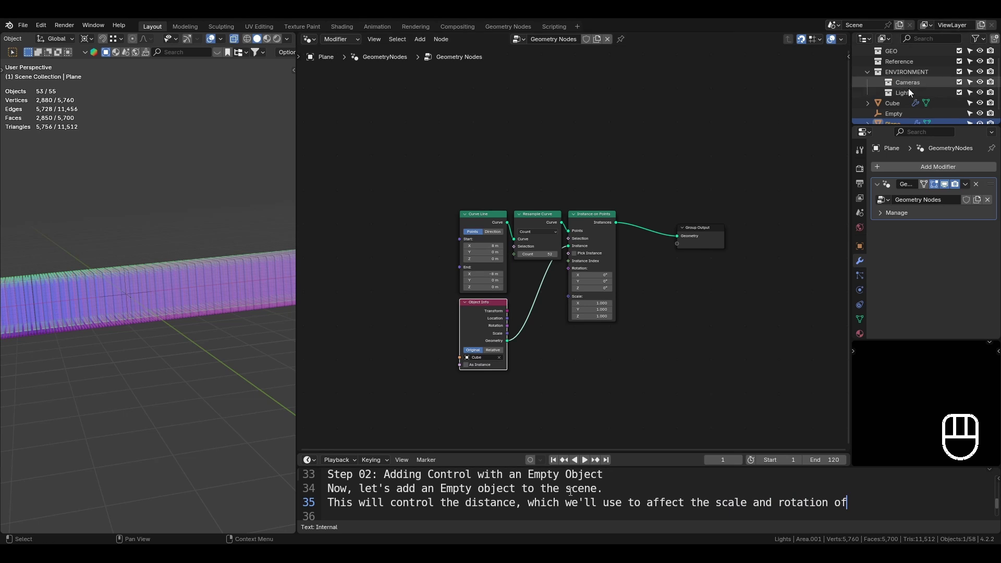
Bring the Empty into the node tree as an Object Info node, placed below the Cube's Object Info node
drag(906, 127, 420, 405)
scroll(444, 297, up, 2)
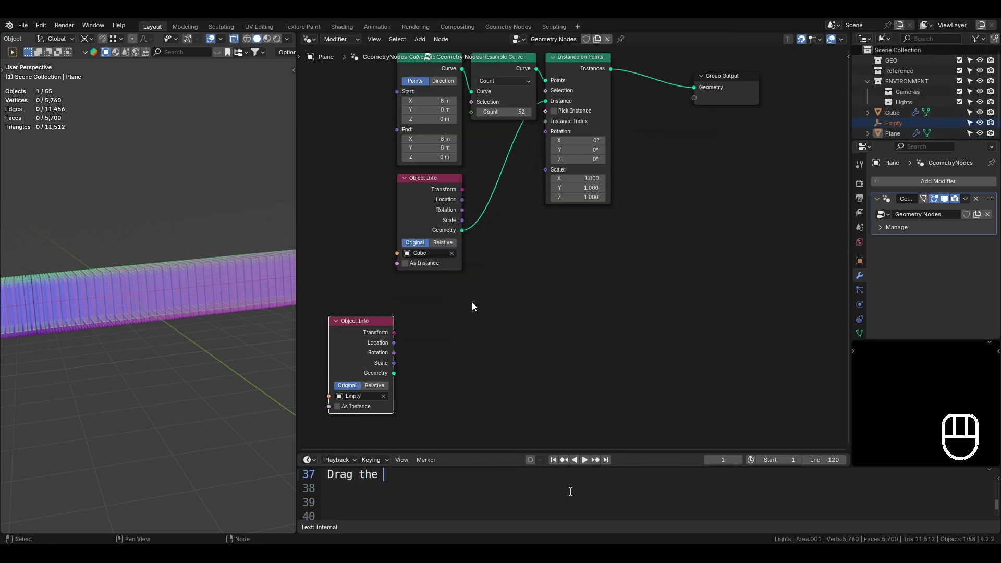
middle_drag(474, 306, 671, 219)
drag(568, 224, 532, 209)
middle_drag(572, 239, 541, 291)
Add a Mesh Line node after the Empty's Object Info and connect Location to its Start Location input
drag(533, 279, 618, 291)
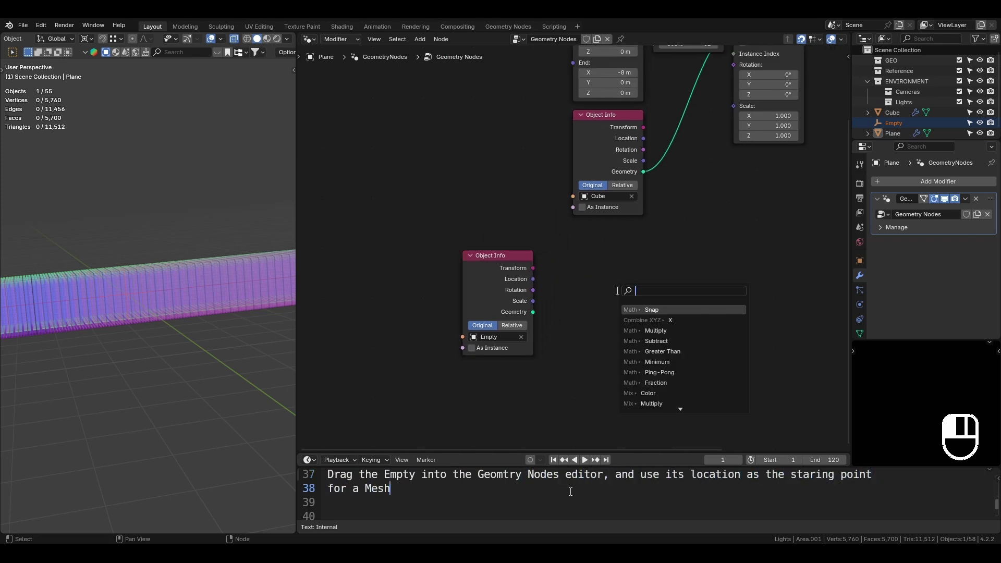
key(BackSpace)
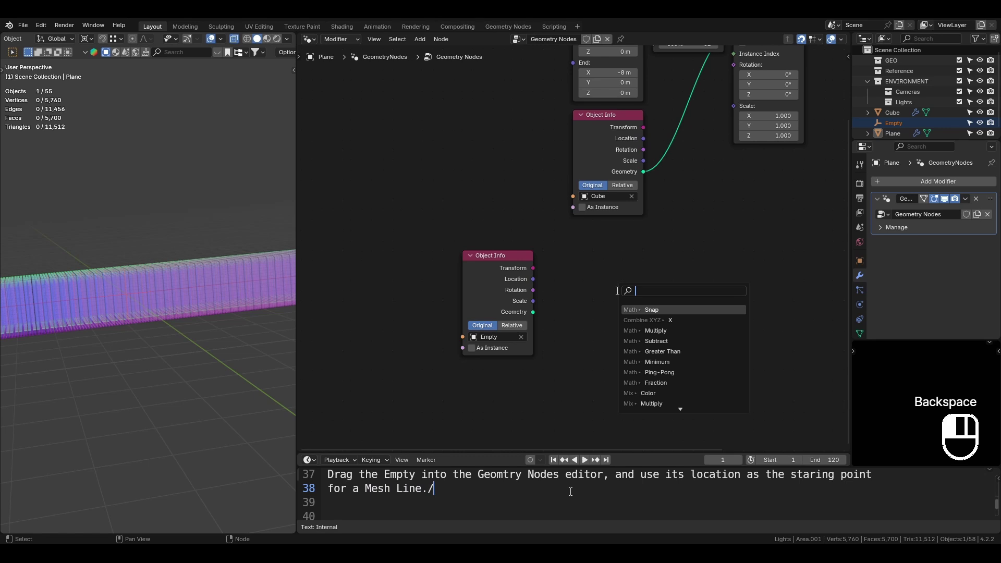
text(mesh line)
key(Return)
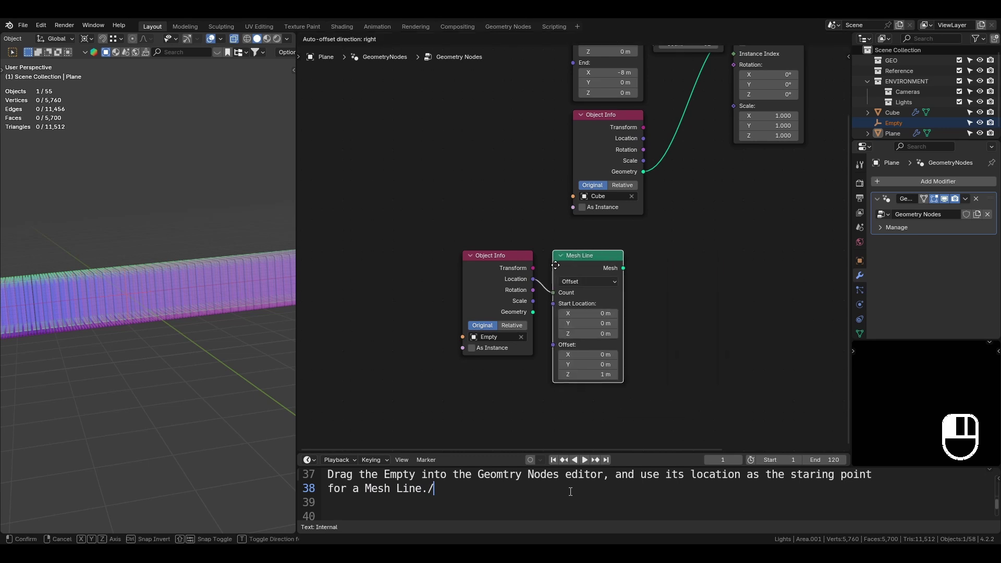
click(556, 266)
drag(553, 295, 548, 312)
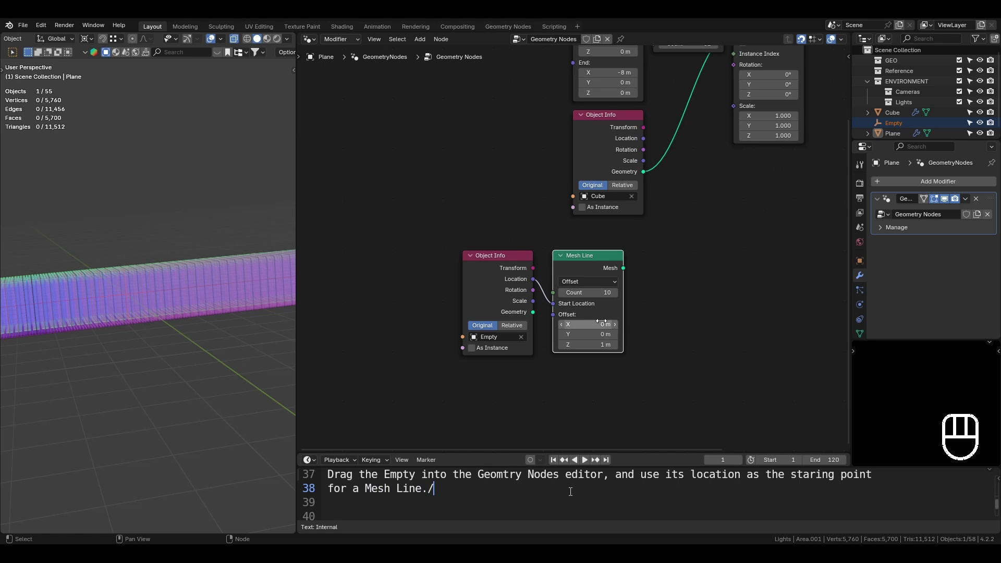
Set the Mesh Line's Offset to 0 m on all axes and its Count to 1
drag(588, 324, 588, 344)
text(0)
key(Return)
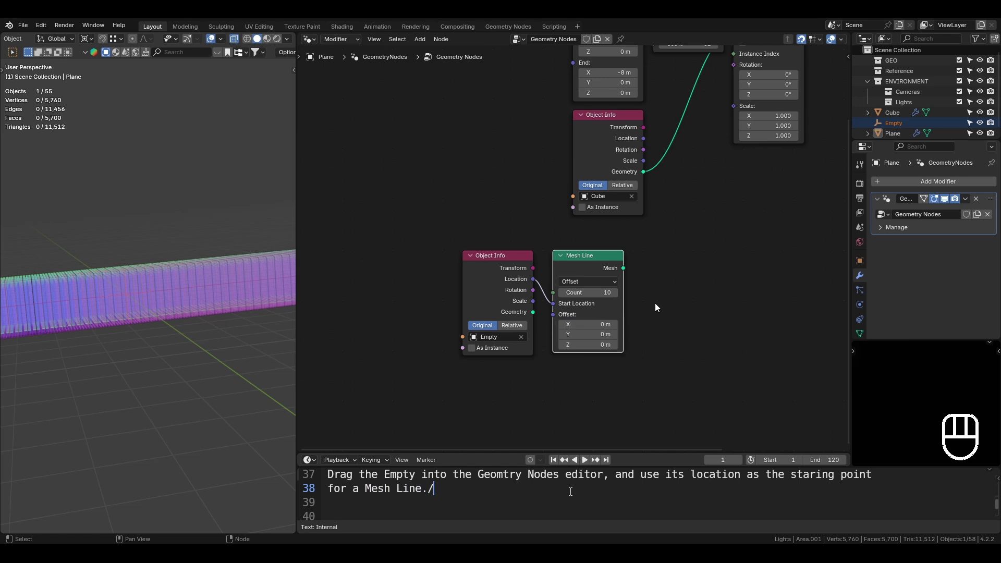
drag(565, 293, 533, 293)
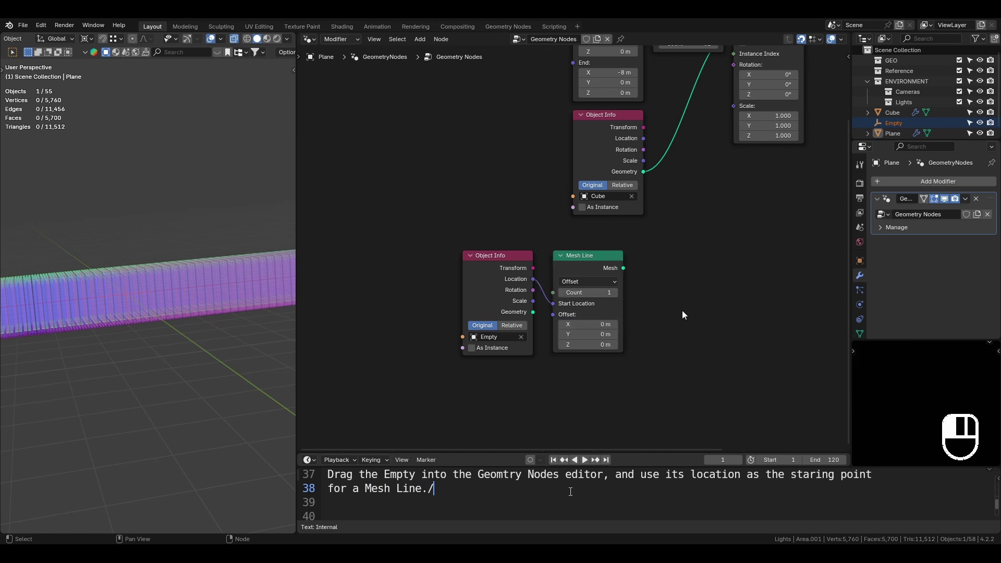
Line up the Mesh Line beside the Empty's Object Info node and move both away from the main node chain
key(g)
click(569, 264)
drag(474, 224, 586, 344)
key(g)
click(506, 354)
scroll(608, 328, down, 3)
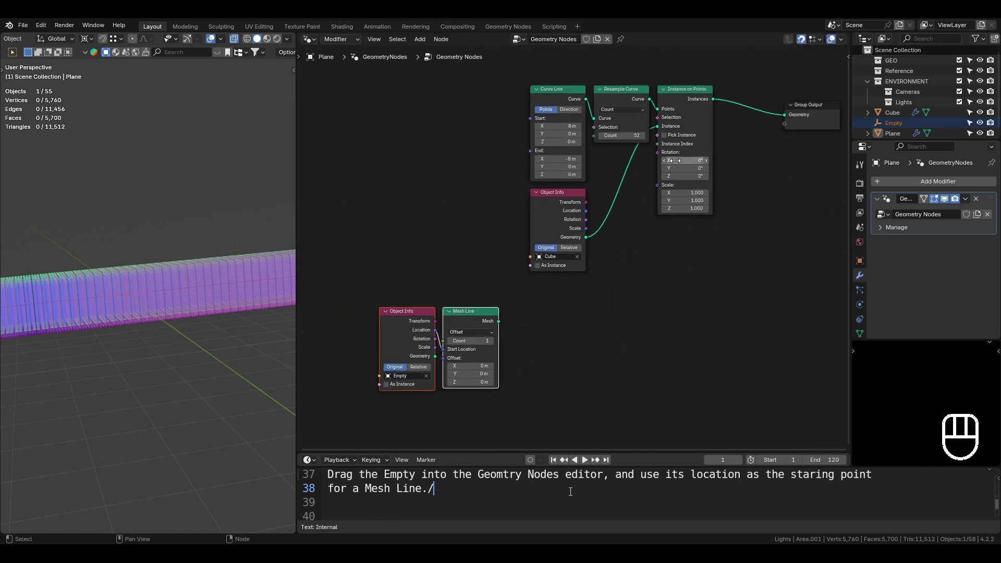
Add a Geometry Proximity node after the Mesh Line, feeding the line's Mesh output into its Geometry input
drag(499, 322, 593, 297)
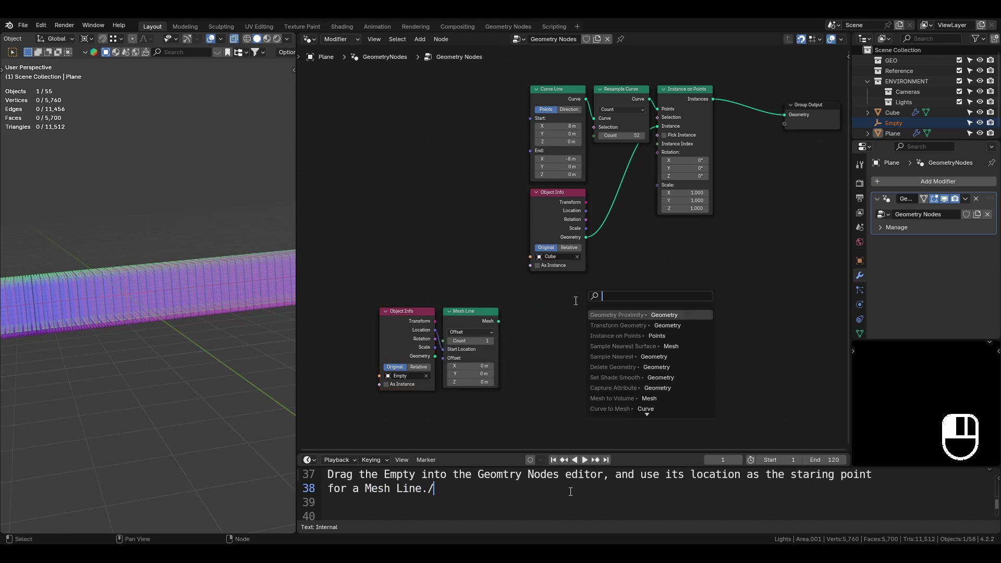
text(geometry )
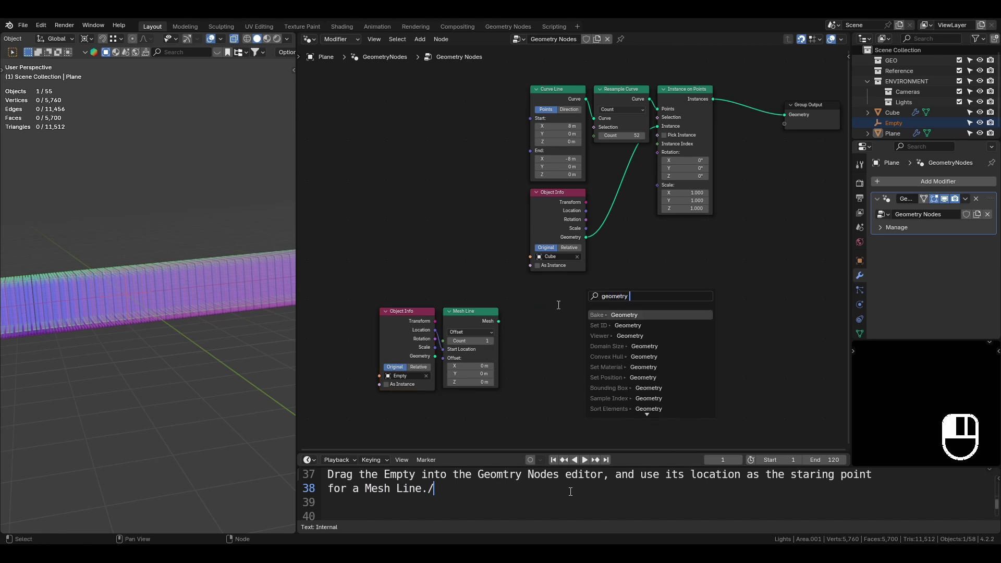
text(po)
key(BackSpace)
key(BackSpace)
text(prxo)
key(BackSpace)
key(BackSpace)
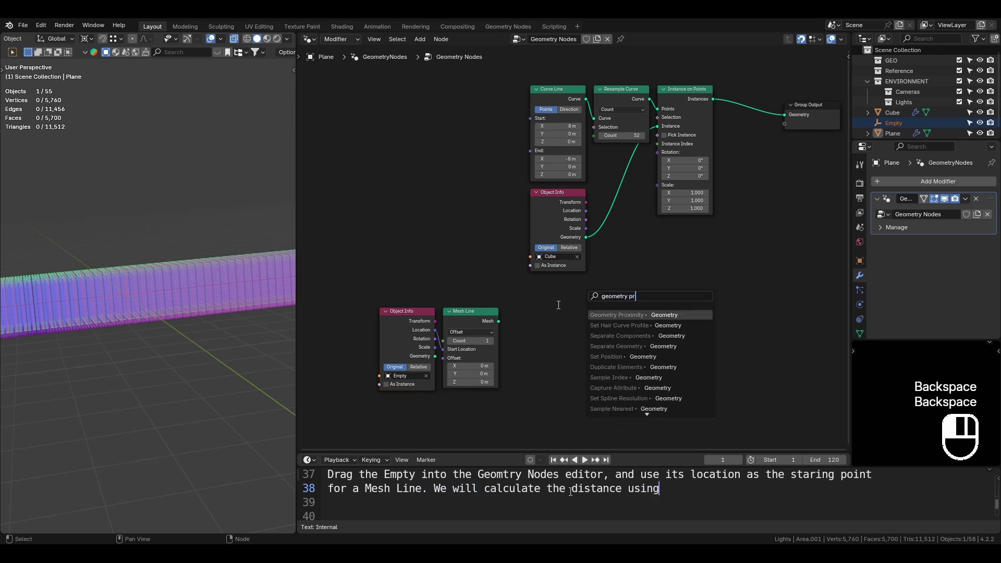
text(ox)
key(Return)
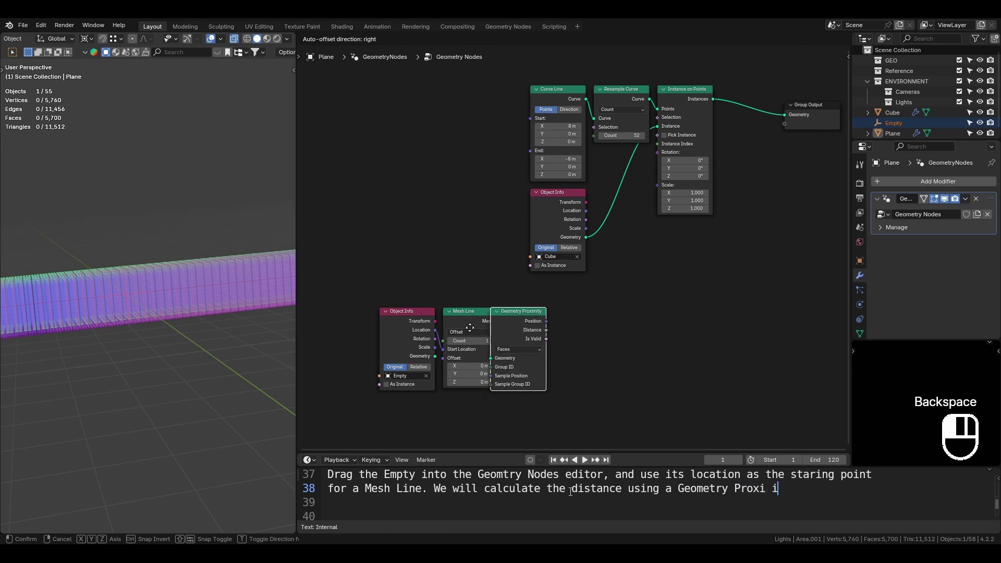
click(484, 324)
drag(562, 330, 593, 322)
key(Escape)
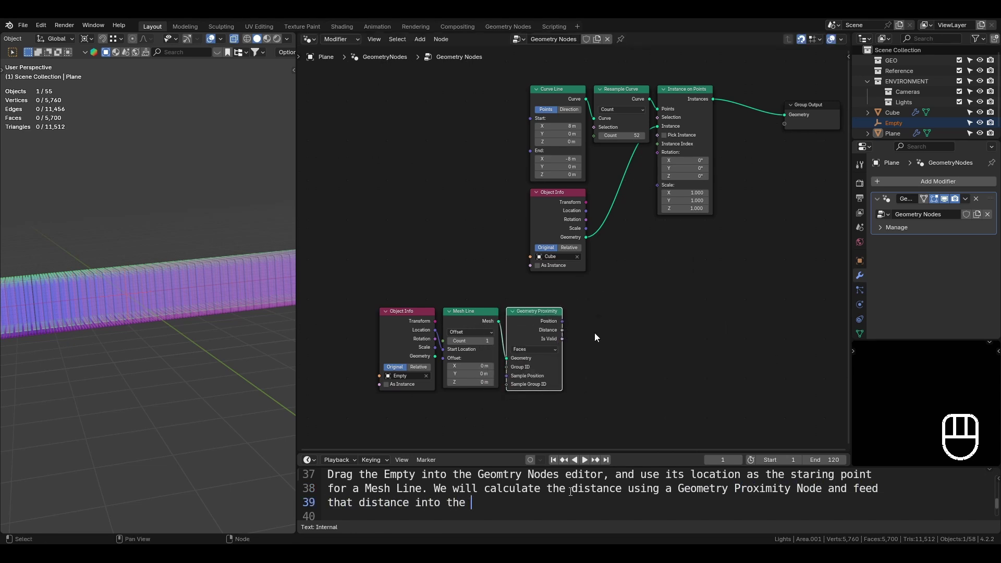
Set Geometry Proximity to Points and connect its Distance output to the Rotation input of Instance on Points
click(547, 349)
click(543, 369)
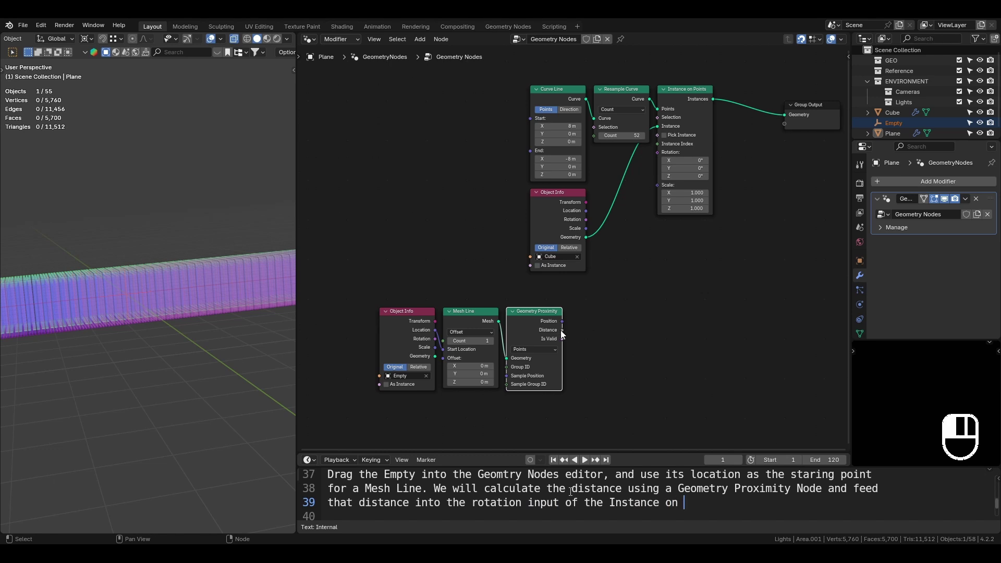
drag(562, 331, 653, 158)
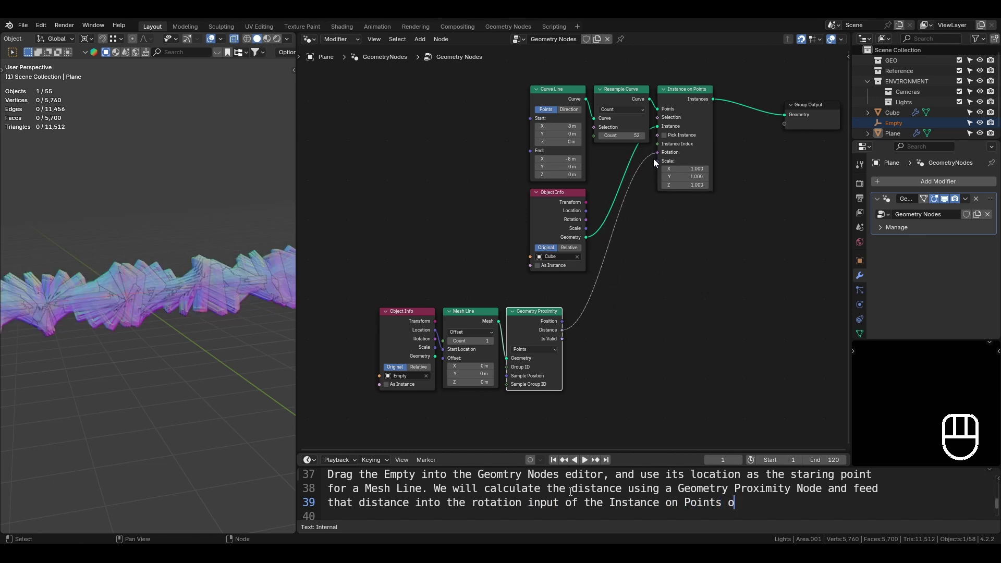
Turn off X-ray in the viewport and select the row of instanced plates while inspecting their rotation
key(ctrl+alt+z)
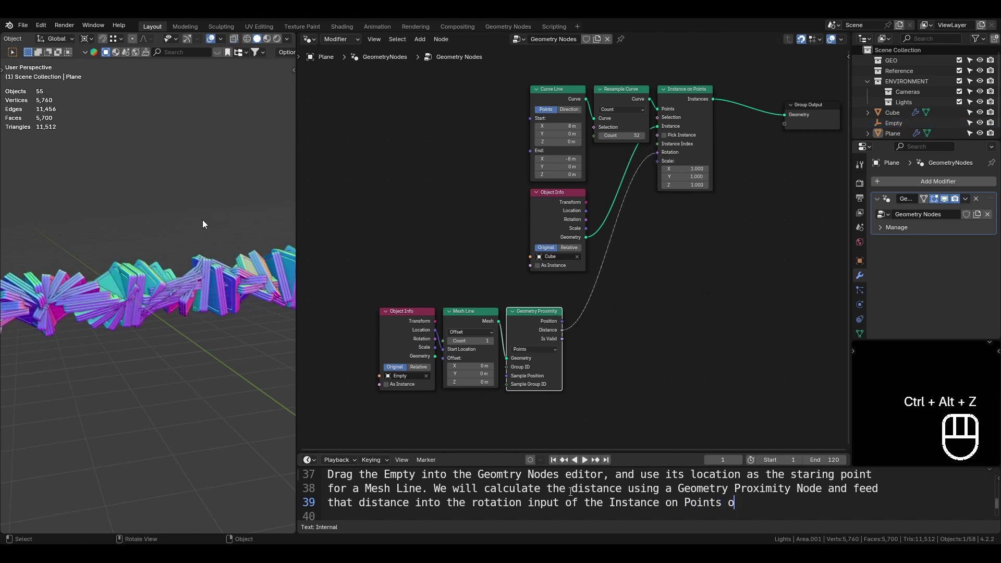
mouse_move(202, 220)
middle_down()
mouse_move(162, 239)
mouse_move(114, 288)
mouse_move(189, 276)
middle_up()
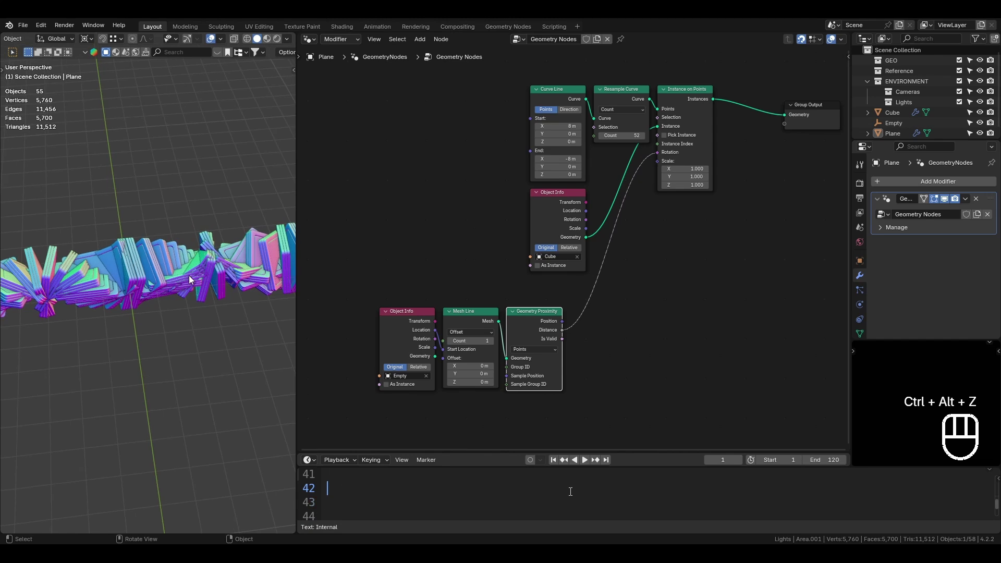
click(189, 276)
middle_drag(119, 328, 145, 297)
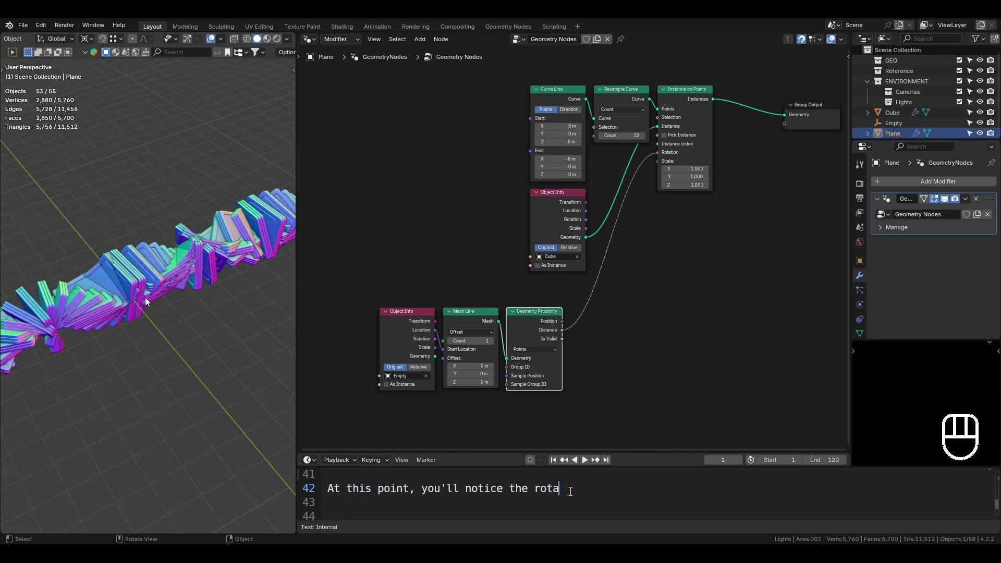
Insert a Combine XYZ node between Geometry Proximity and Instance on Points, so Distance drives only X of the Rotation
click(649, 297)
key(shift+a)
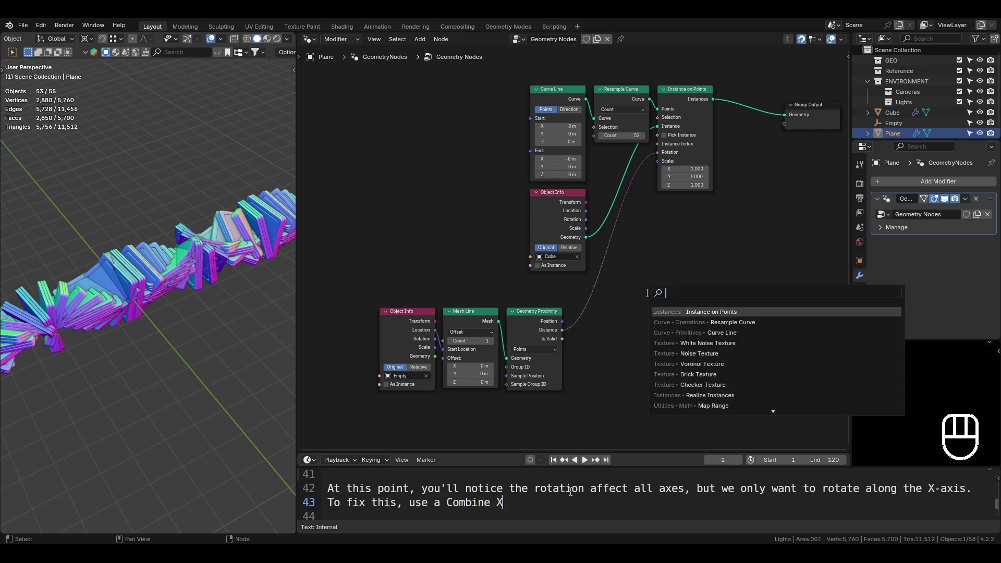
text(combine)
key(Return)
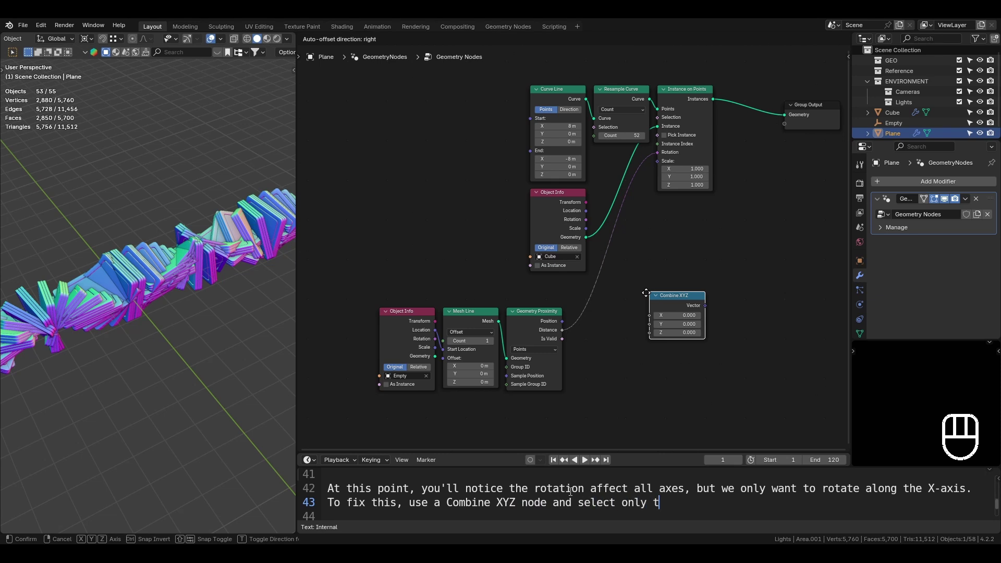
click(571, 306)
key(g)
click(595, 328)
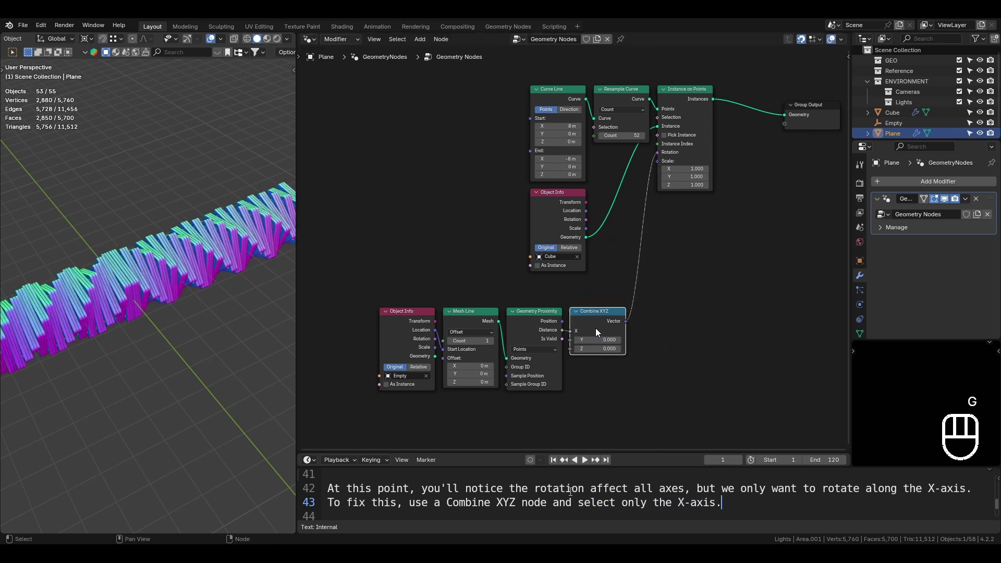
Select the Cube and, in Edit Mode, rotate its entire mesh 90° about the global Y axis
middle_drag(290, 342, 244, 225)
click(251, 214)
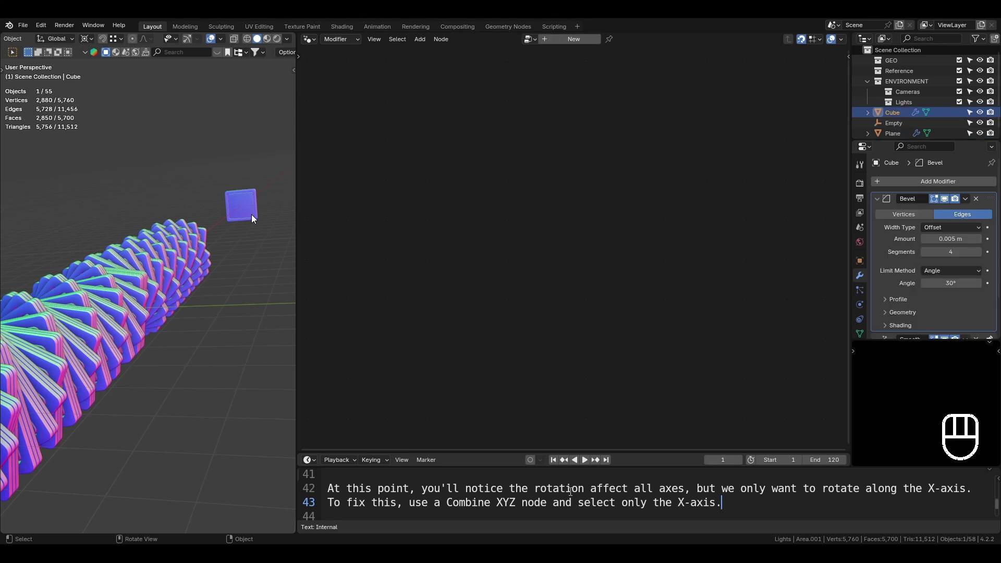
key(Tab)
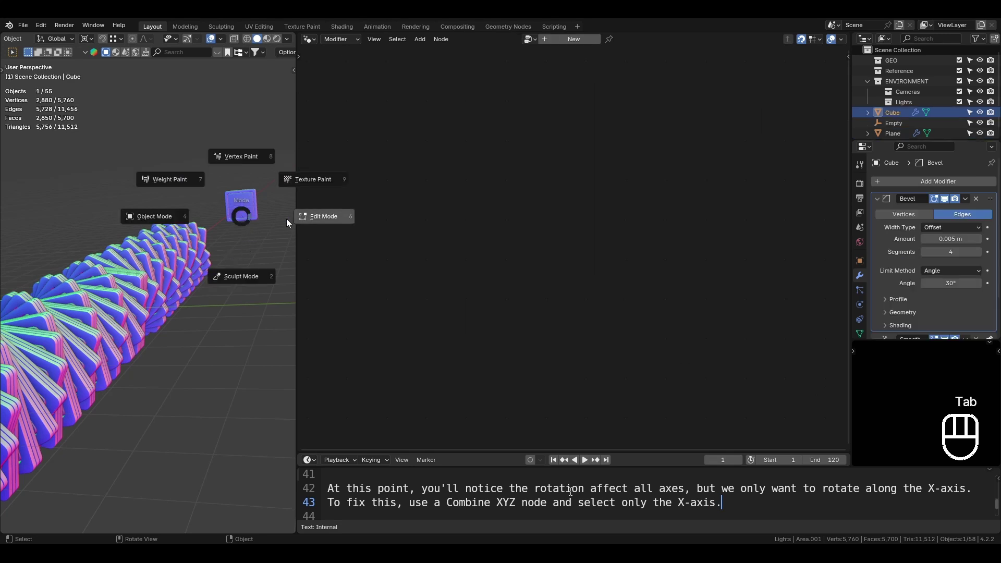
key(a)
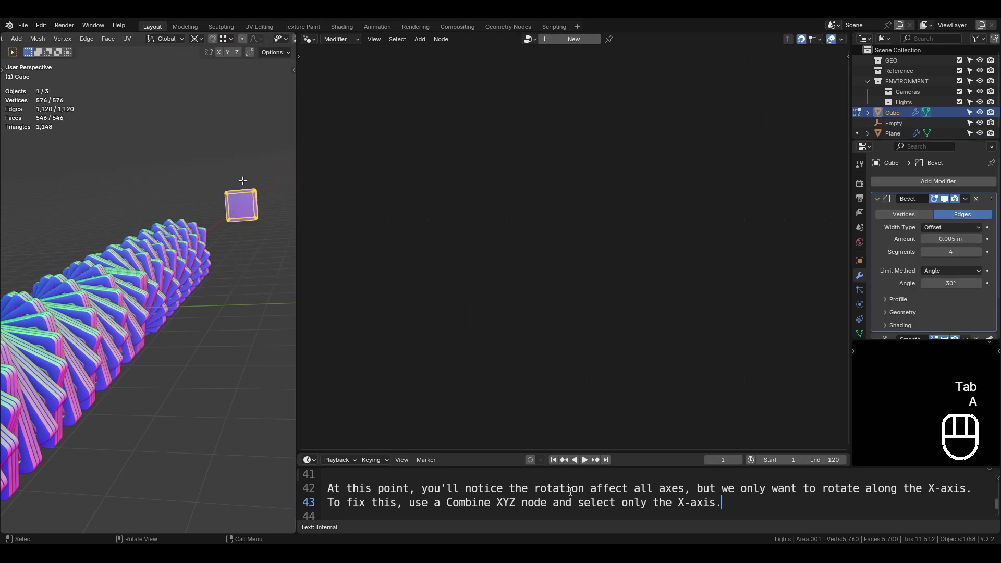
click(196, 40)
click(203, 66)
text(rx90)
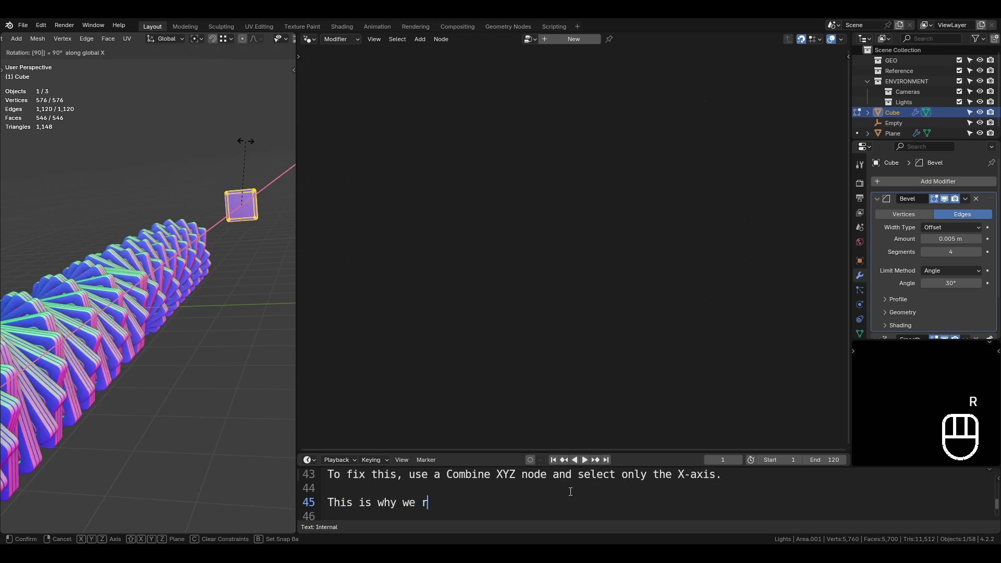
text(y)
click(246, 142)
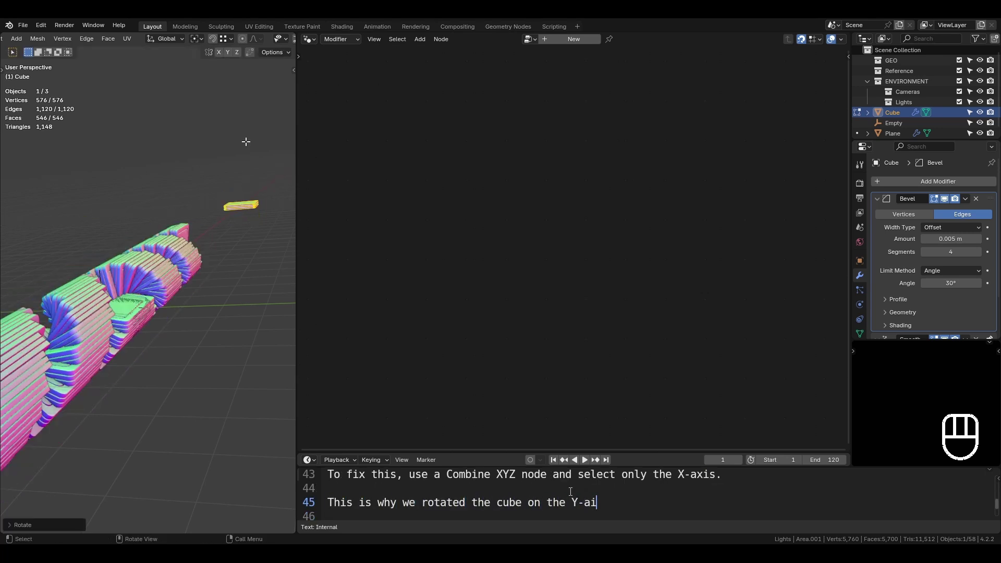
Rotate the Cube's mesh by a further 90° about global Y, return to Object Mode and reselect the Plane
middle_drag(245, 141, 239, 260)
key(r)
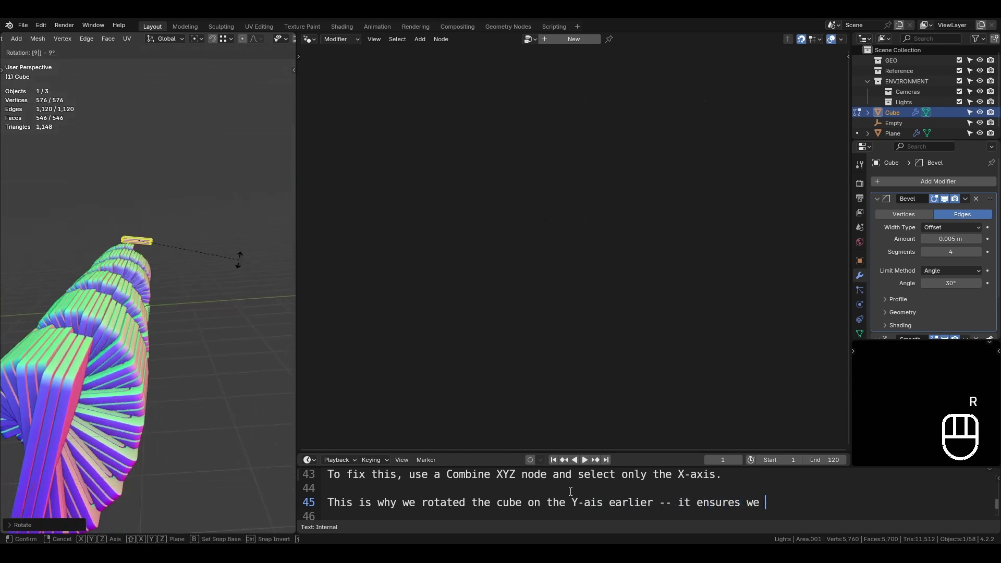
key(x)
key(9)
key(0)
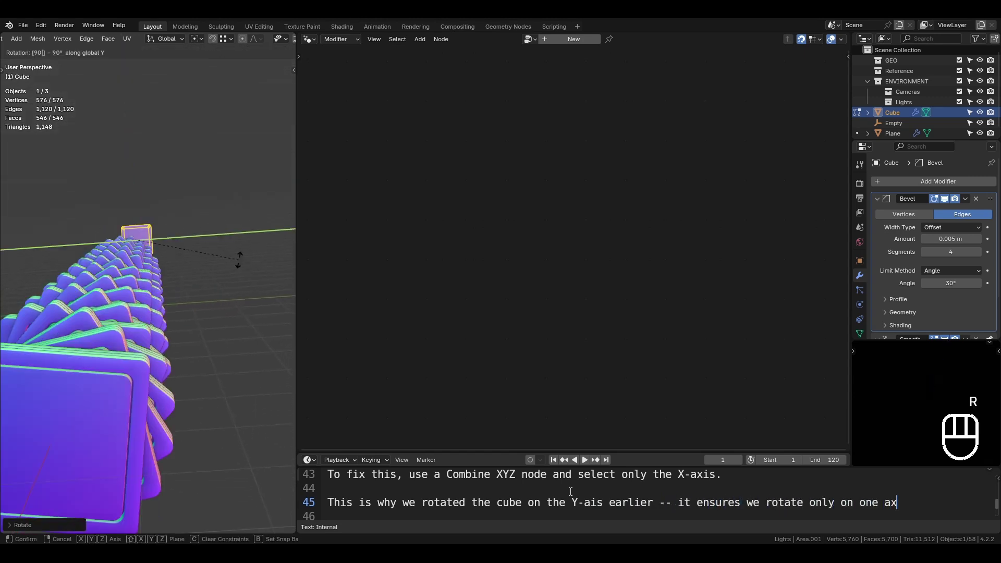
key(Return)
key(Tab)
click(146, 309)
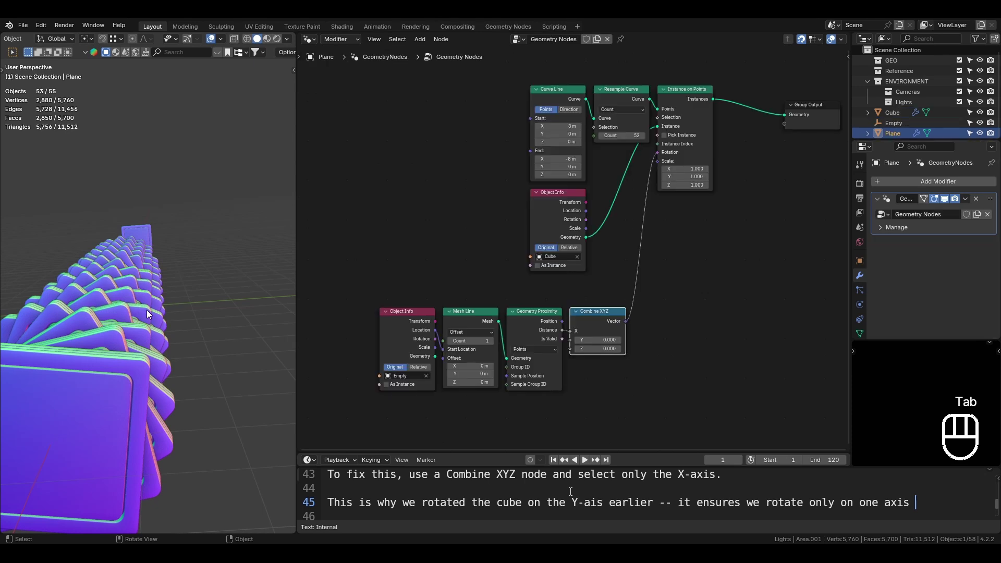
Move the Empty's Object Info, Mesh Line and Geometry Proximity nodes horizontally away from Combine XYZ to make room
middle_drag(146, 310, 111, 299)
scroll(139, 326, down, 4)
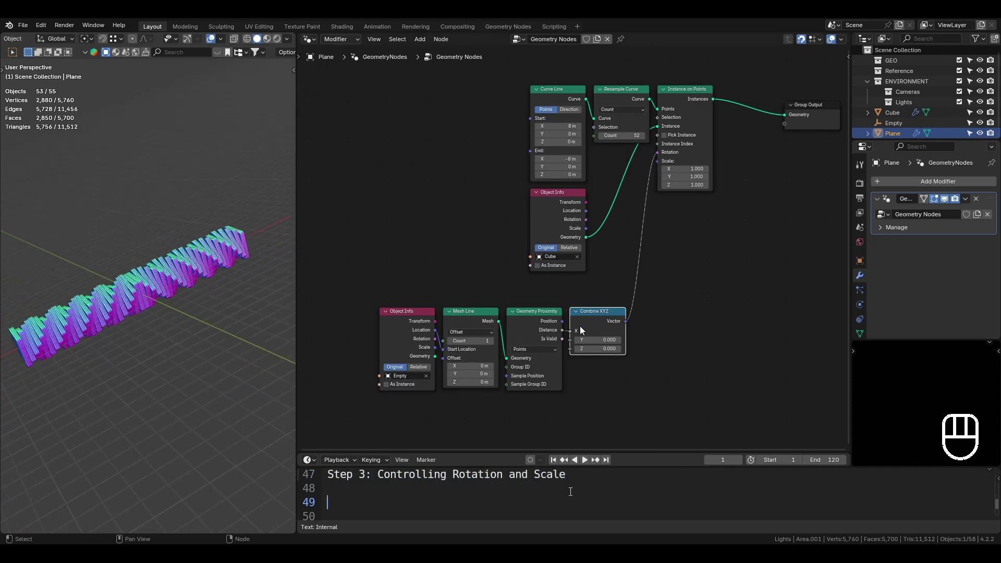
drag(377, 292, 546, 437)
key(g)
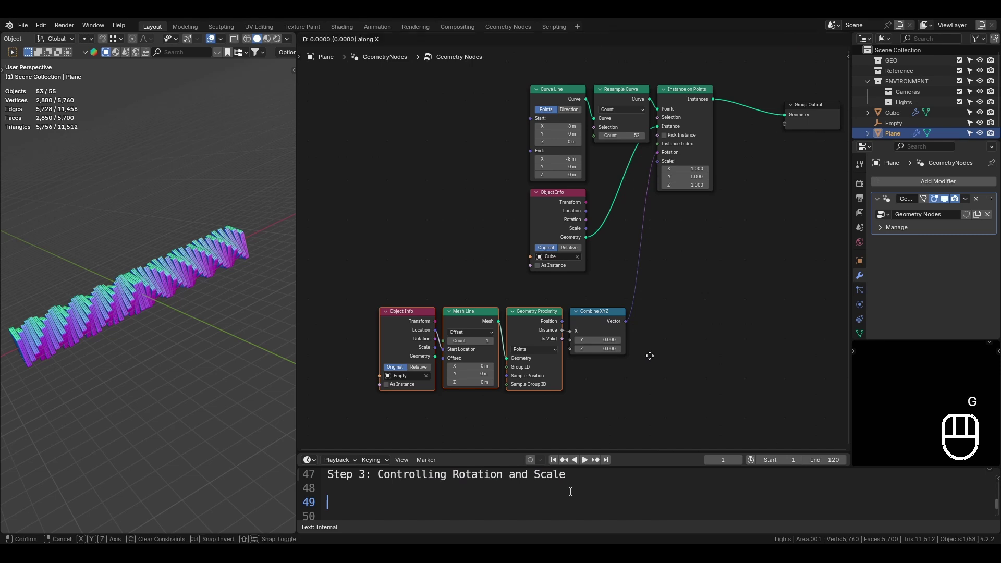
click(435, 355)
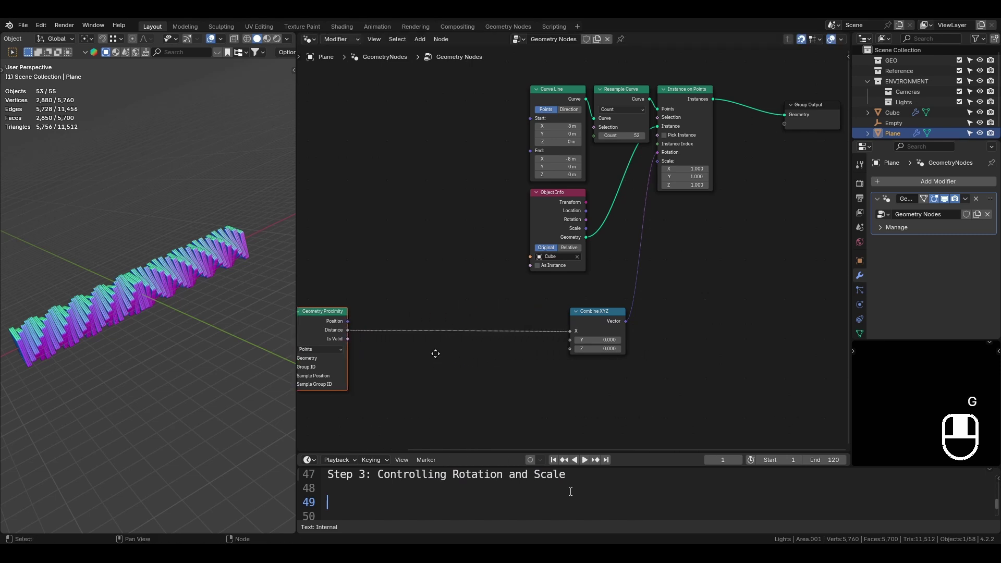
Insert a Map Range node between Geometry Proximity's Distance and Combine XYZ's X, and place it right beside Geometry Proximity
middle_drag(436, 354, 594, 317)
scroll(617, 320, up, 2)
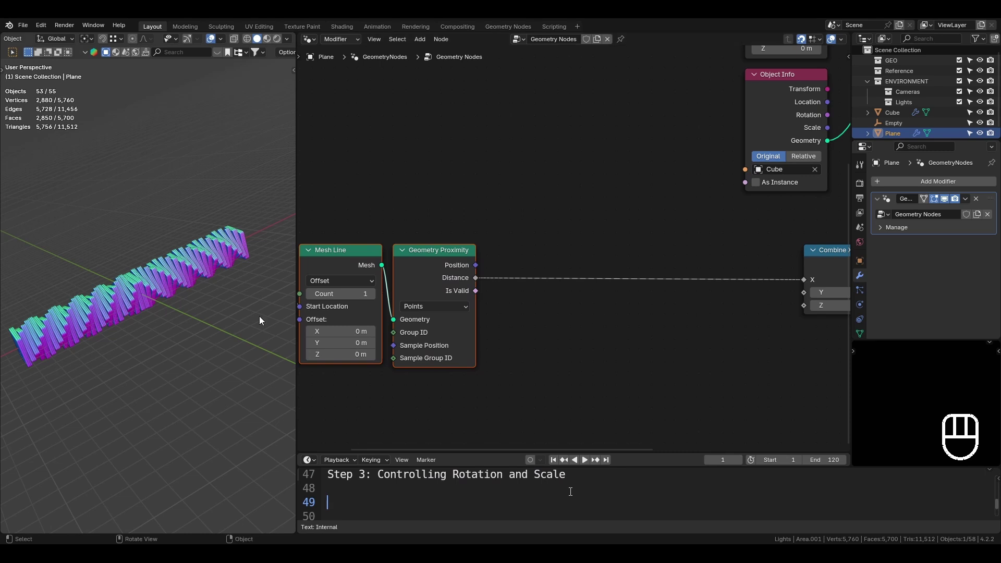
middle_drag(259, 318, 220, 312)
scroll(220, 312, down, 1)
scroll(220, 312, up, 2)
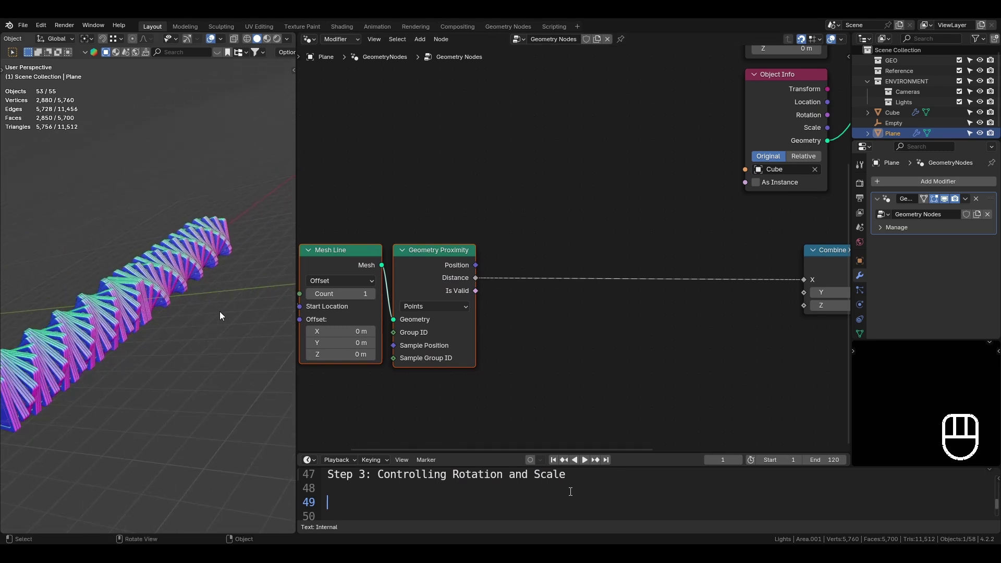
scroll(570, 492, down, 1)
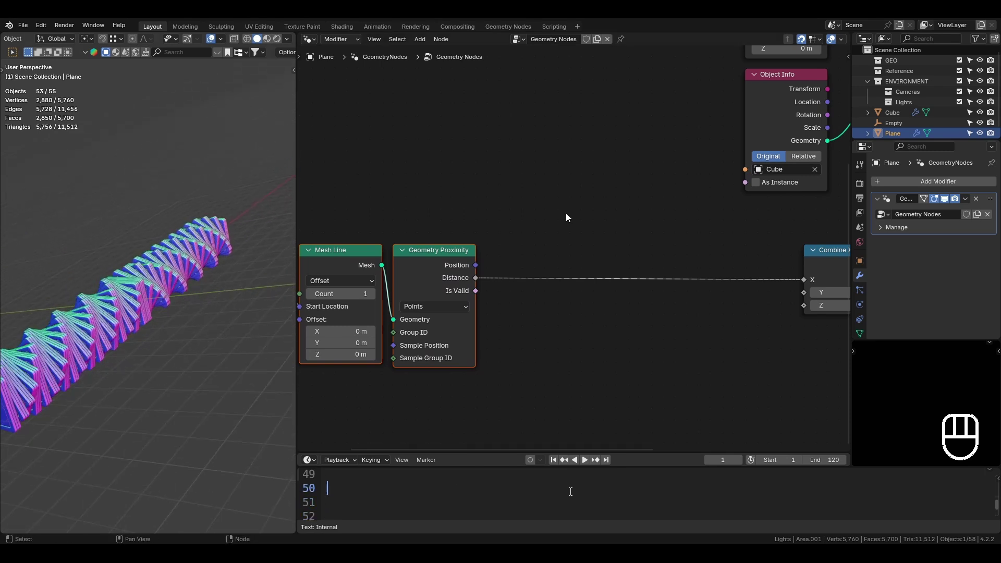
text(e only certain cubes rotate, we)
key(shift+a)
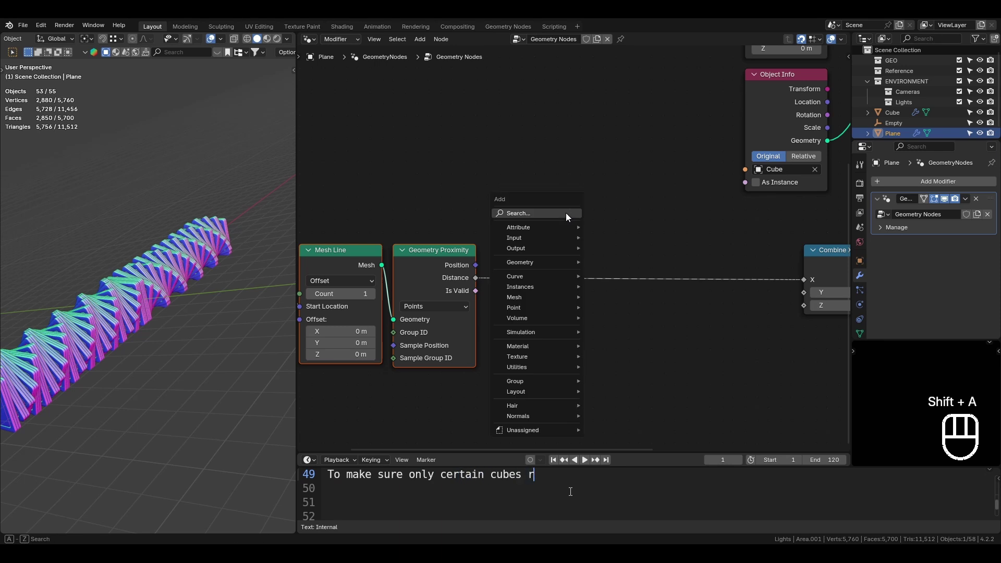
text(map range)
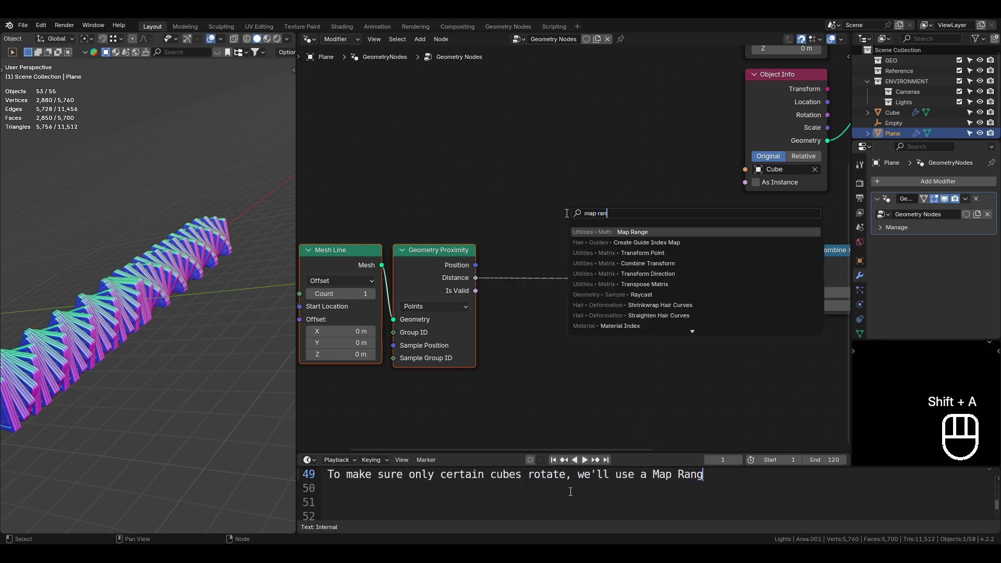
key(Return)
click(531, 248)
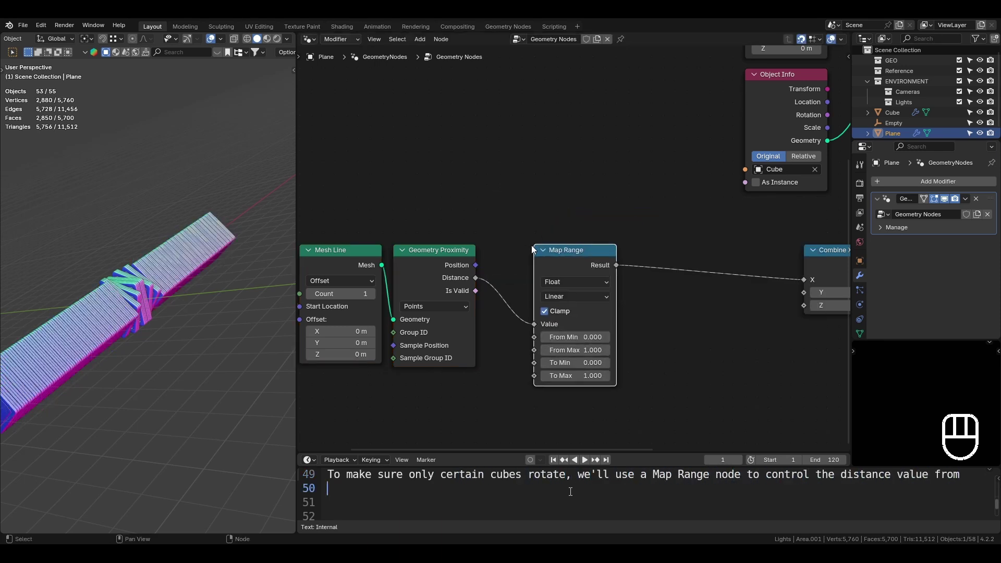
key(g)
click(489, 254)
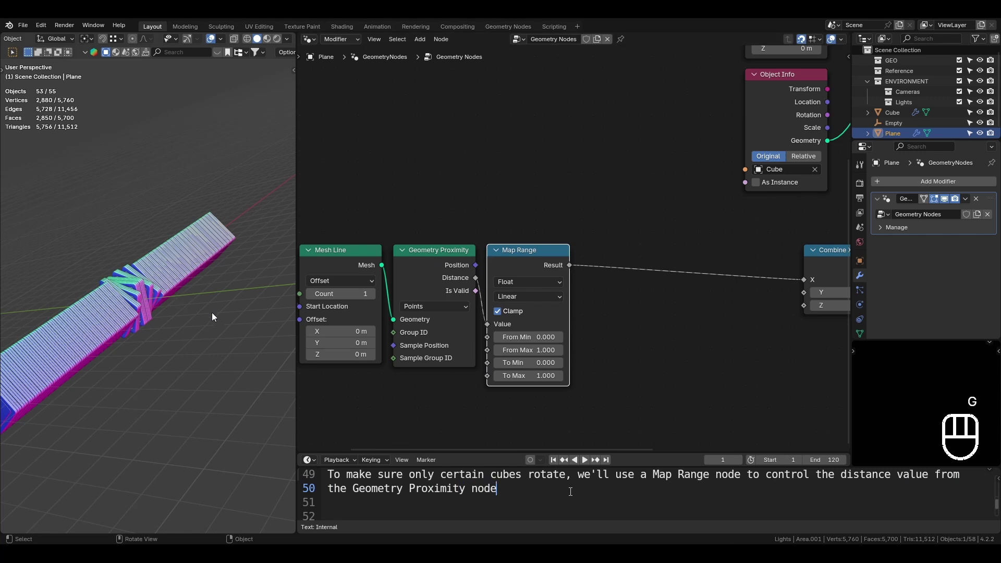
Invert the Map Range output by setting To Min to 1 and To Max to 0
scroll(230, 327, up, 3)
middle_drag(232, 326, 222, 355)
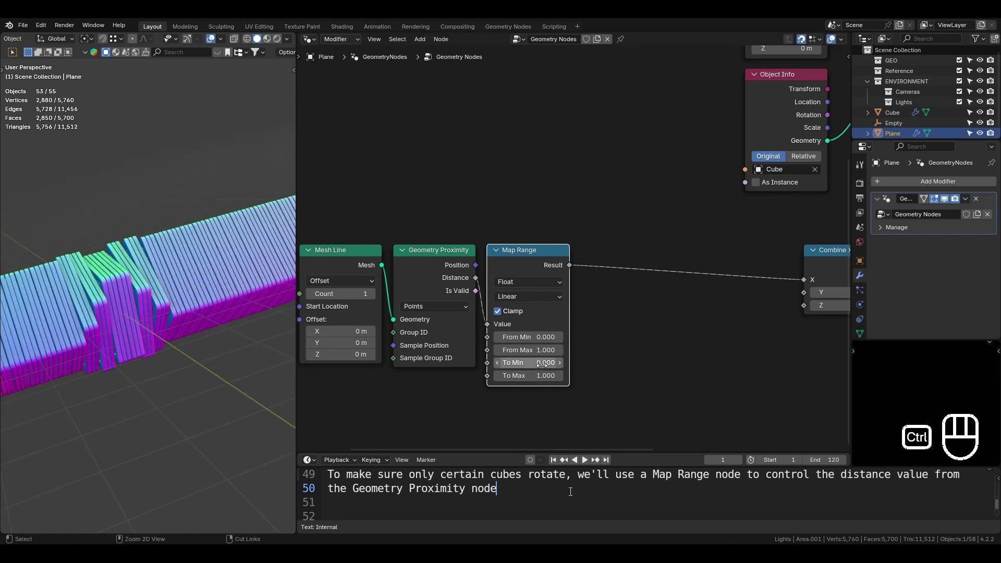
key(ctrl+v)
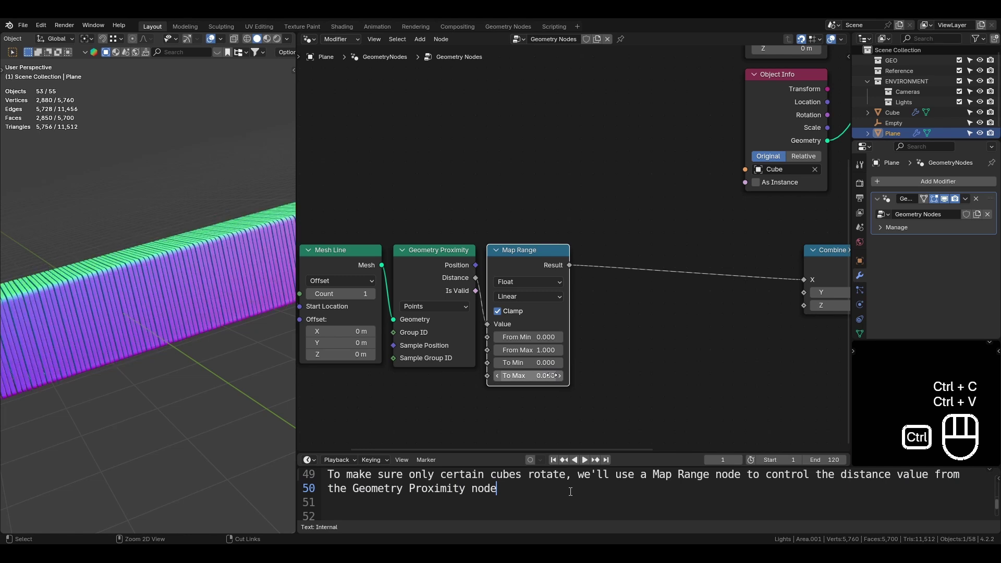
click(549, 363)
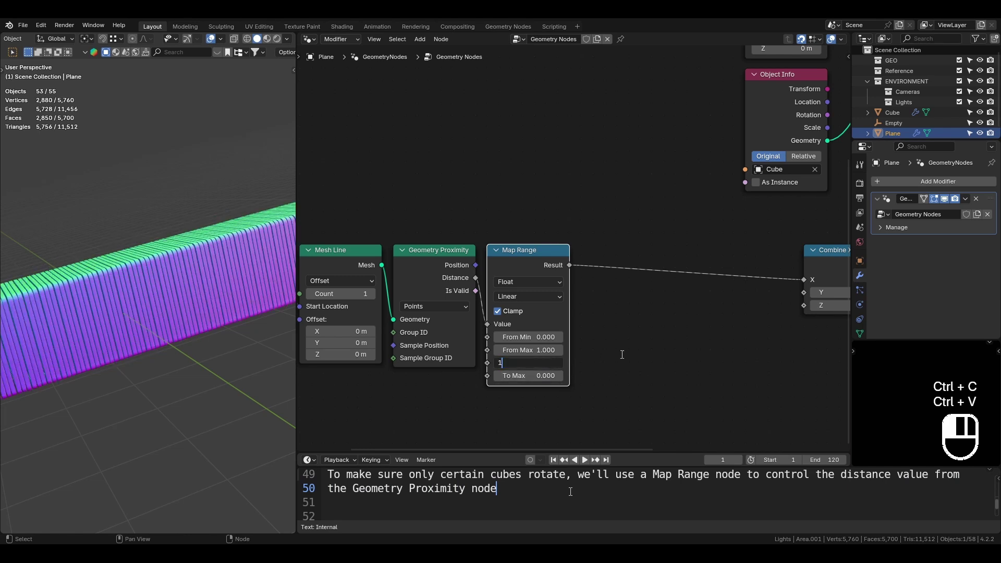
text(1)
key(Return)
middle_drag(76, 305, 96, 323)
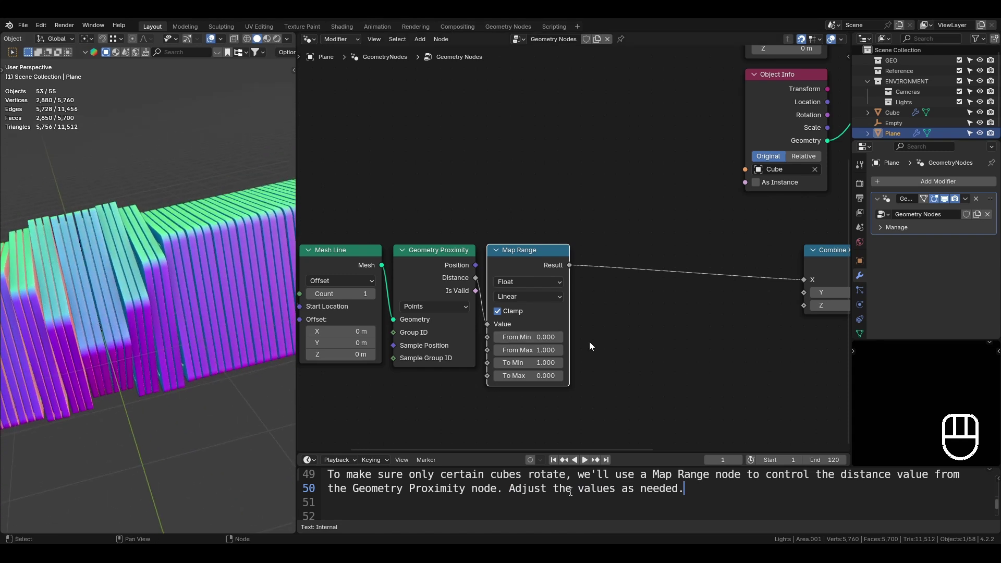
Set the Resample Curve node's Count to 51
scroll(603, 185, down, 5)
scroll(712, 198, up, 4)
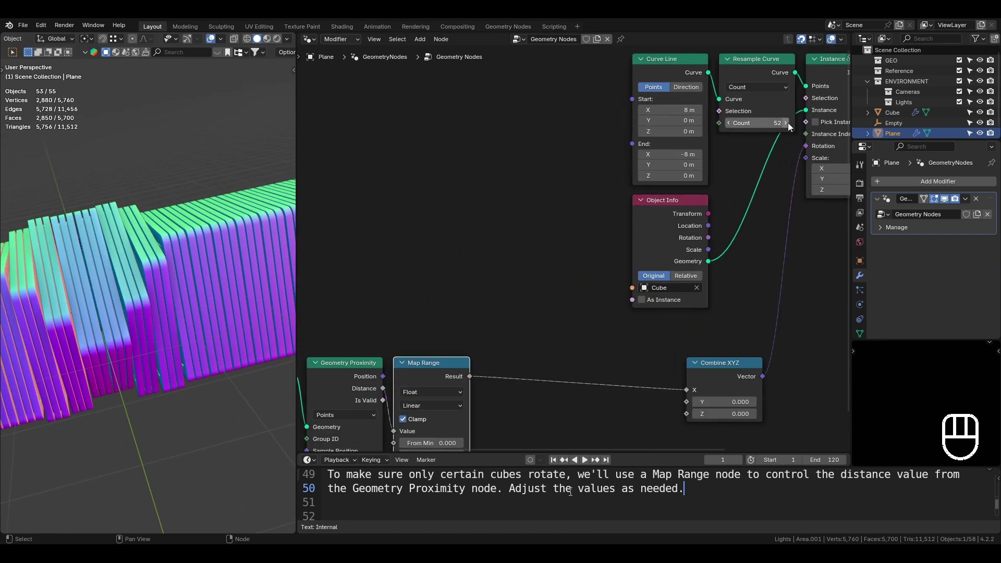
click(786, 123)
middle_drag(185, 284, 214, 264)
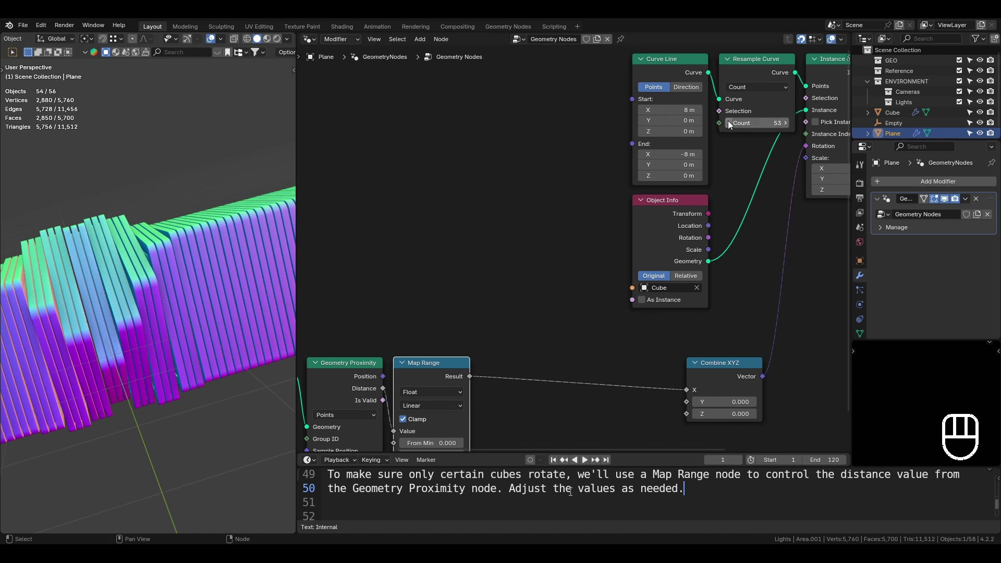
click(729, 123)
click(729, 123)
middle_drag(136, 276, 177, 317)
middle_drag(525, 366, 602, 231)
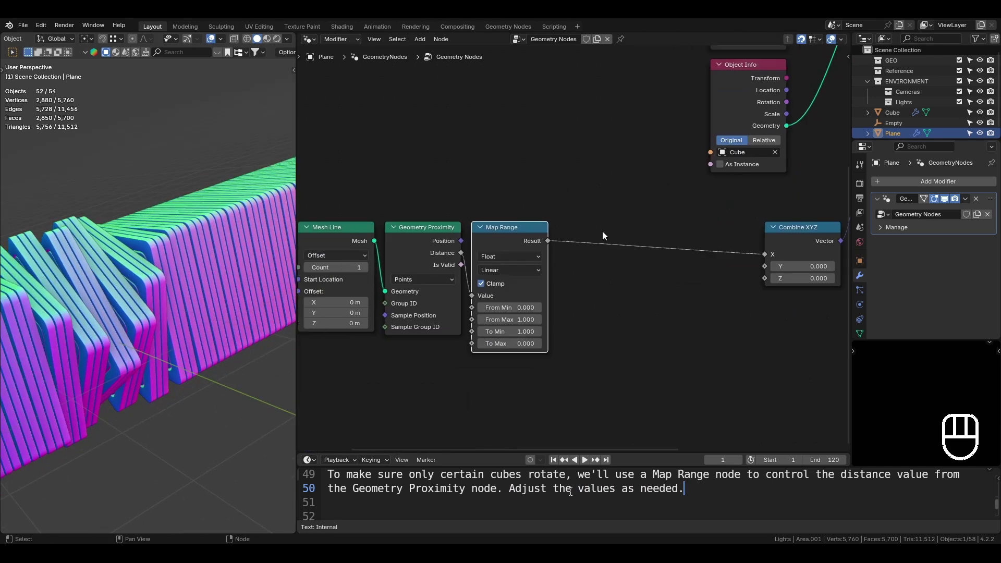
middle_drag(642, 189, 717, 212)
middle_drag(195, 333, 204, 365)
Pin the Plane's Geometry Nodes tree in the node editor and select the Empty
drag(579, 355, 599, 354)
key(ctrl+z)
click(621, 39)
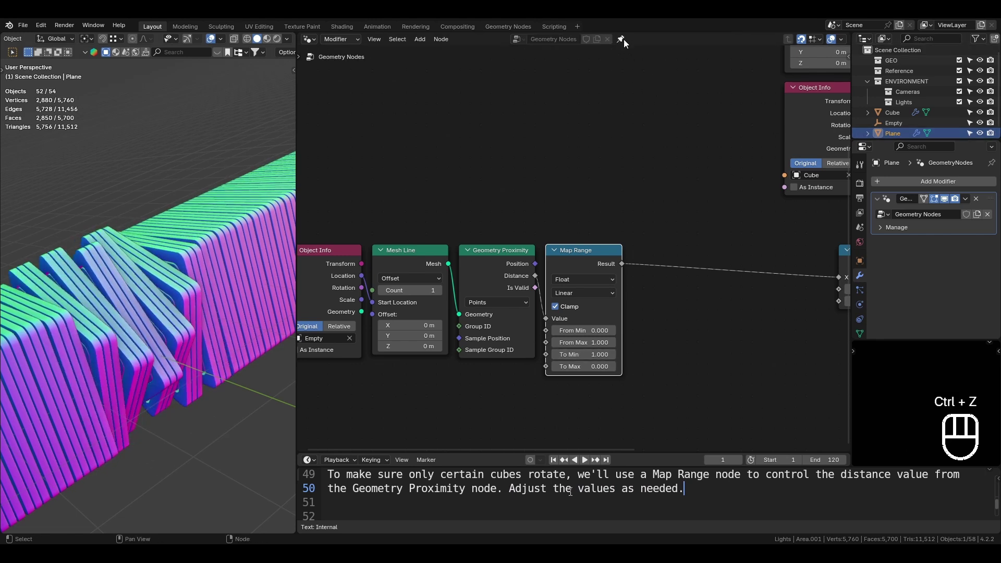
click(887, 124)
Try moving the Empty along global X with X-ray display on to preview the plates' rotation
key(g)
right_click(237, 317)
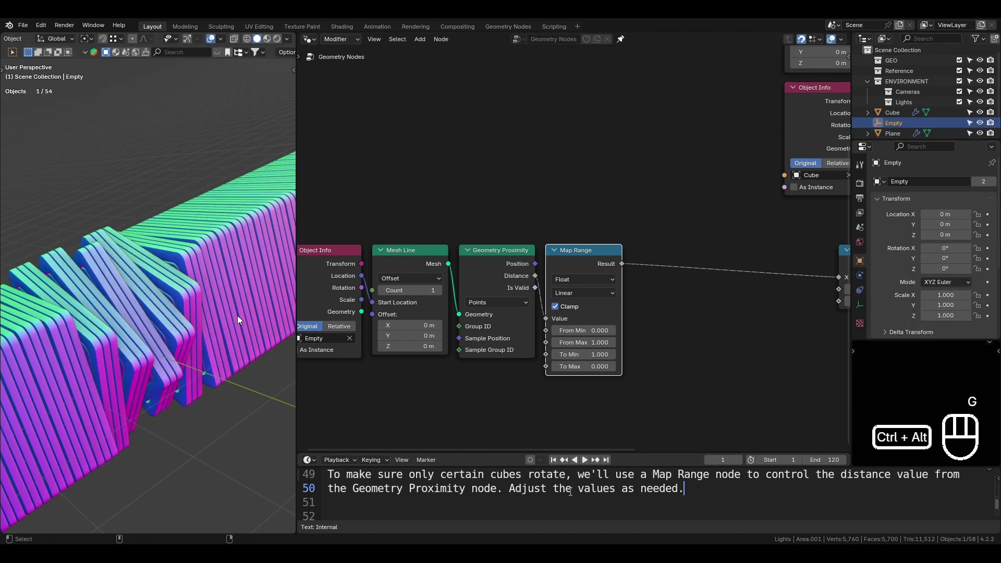
key(alt+z)
key(g)
key(x)
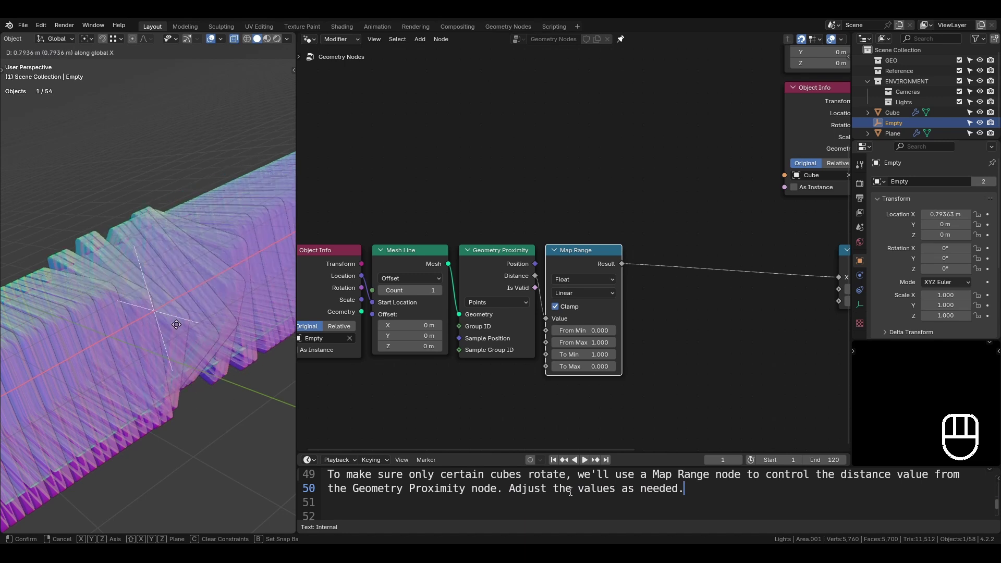
right_click(176, 324)
key(alt+z)
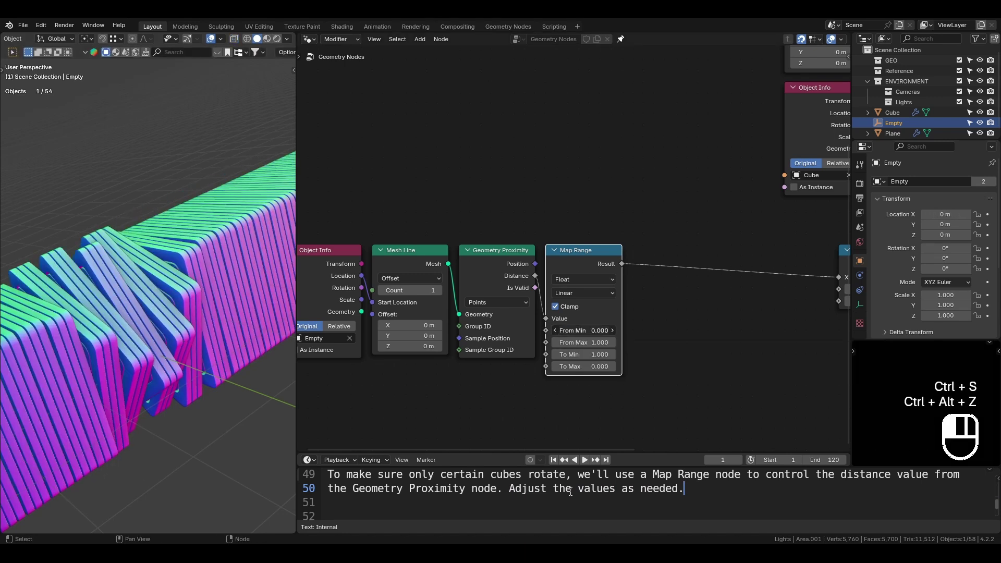
Set the Map Range node's From Max to 3.5 and To Min to pi
drag(589, 331, 618, 343)
key(ctrl+z)
key(ctrl+z)
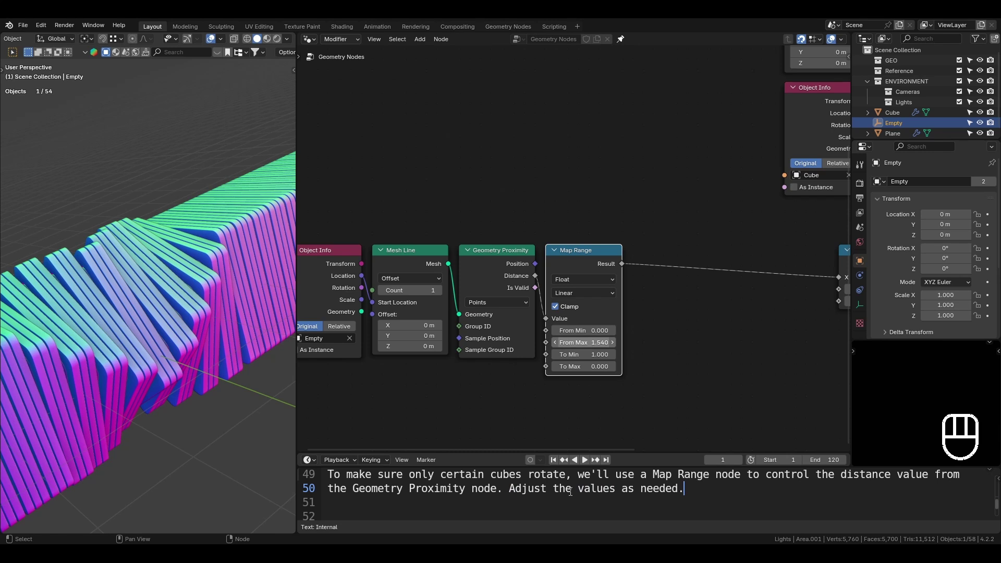
mouse_move(600, 343)
shift+mouse_down()
mouse_move(633, 343)
mouse_move(571, 355)
mouse_move(606, 355)
shift+mouse_up()
click(587, 342)
text(3.5)
key(Return)
click(589, 356)
text(pi)
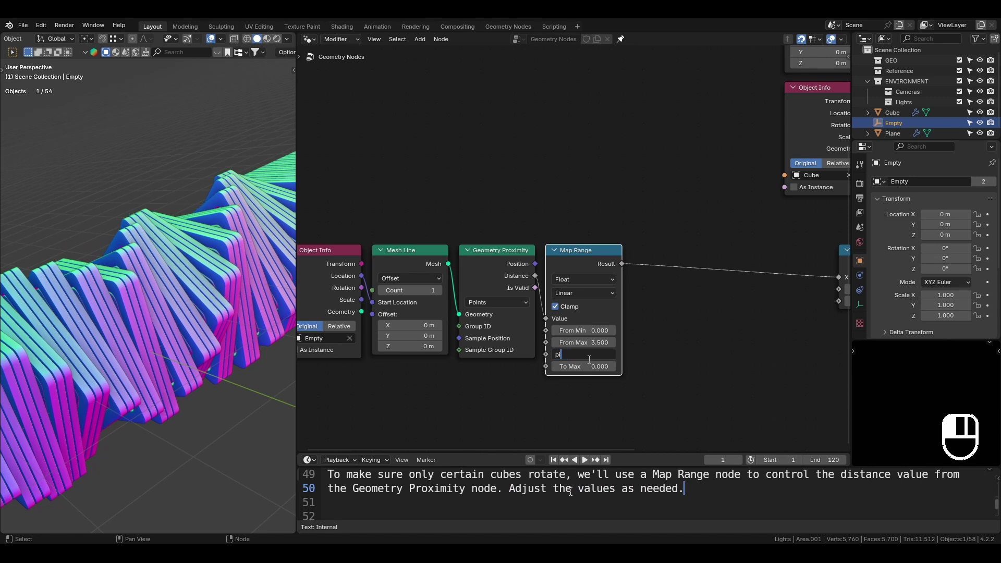
key(Return)
Try sliding the Empty along global X again to preview the adjusted Map Range falloff
key(g)
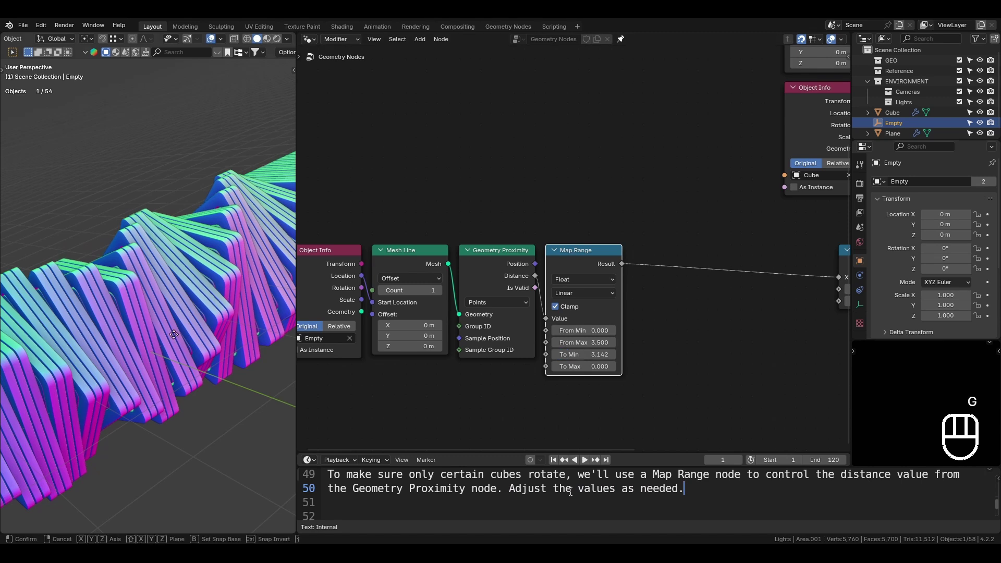
key(x)
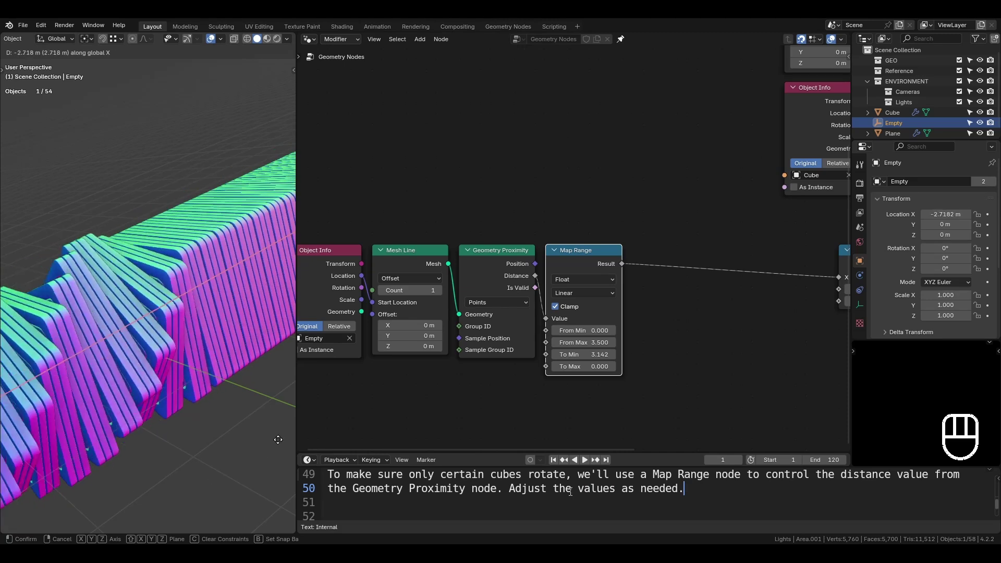
key(Escape)
scroll(206, 348, down, 2)
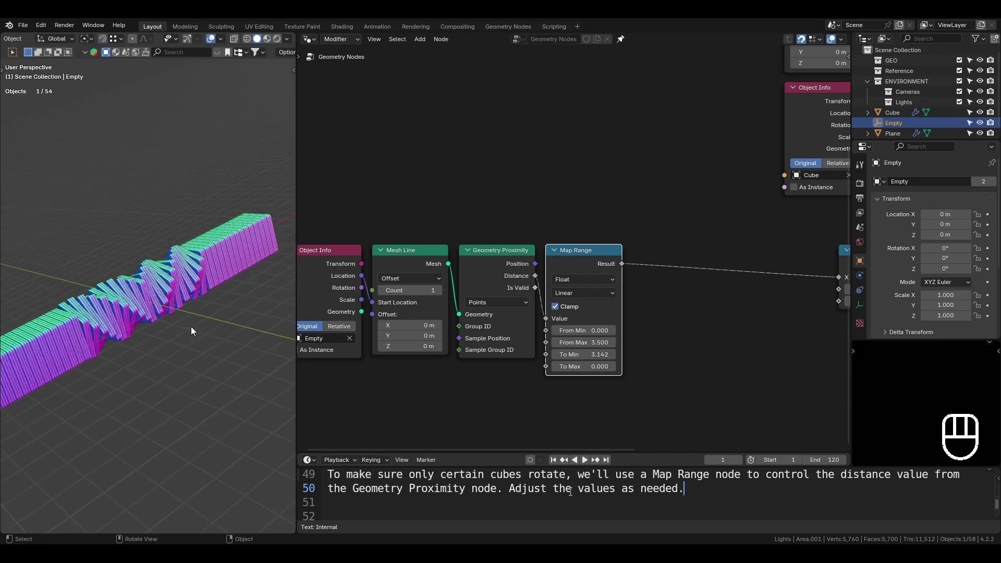
key(g)
key(x)
right_click(175, 333)
middle_drag(232, 338, 182, 355)
scroll(182, 355, up, 2)
Insert a Math node between Map Range and Combine XYZ, place it right beside Map Range and set it to Multiply
key(shift+a)
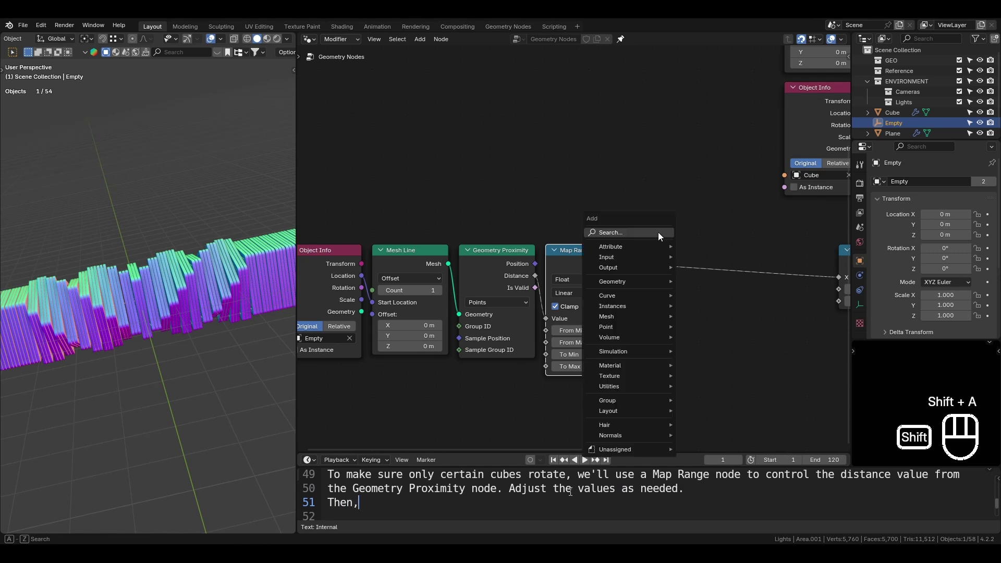
click(659, 232)
text(add)
key(Return)
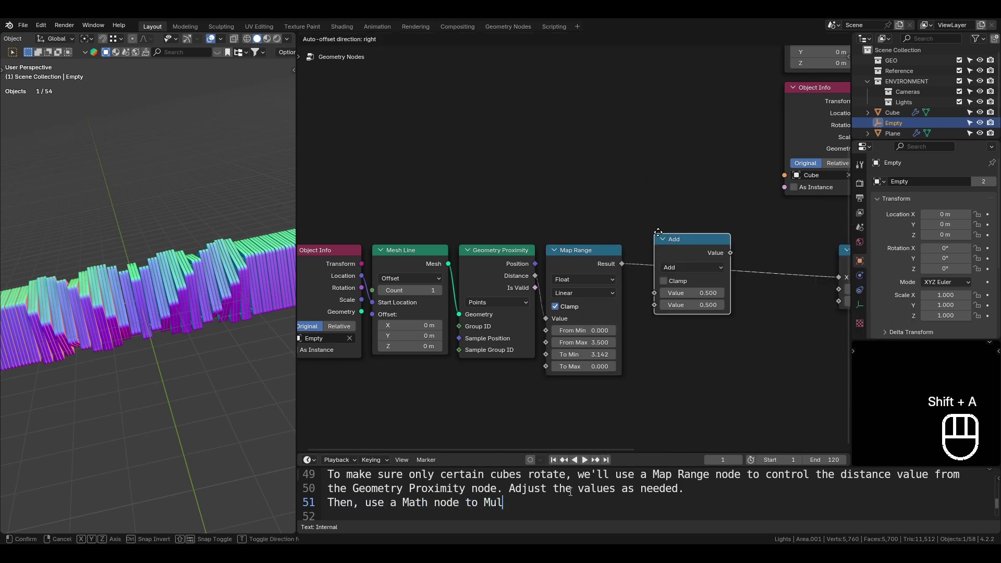
click(642, 252)
key(g)
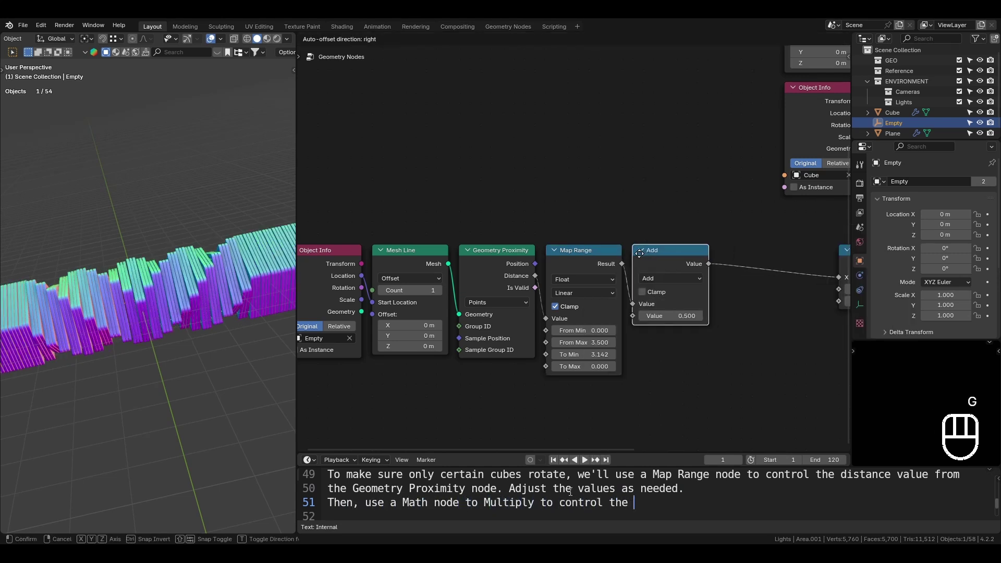
click(639, 253)
click(672, 278)
click(305, 332)
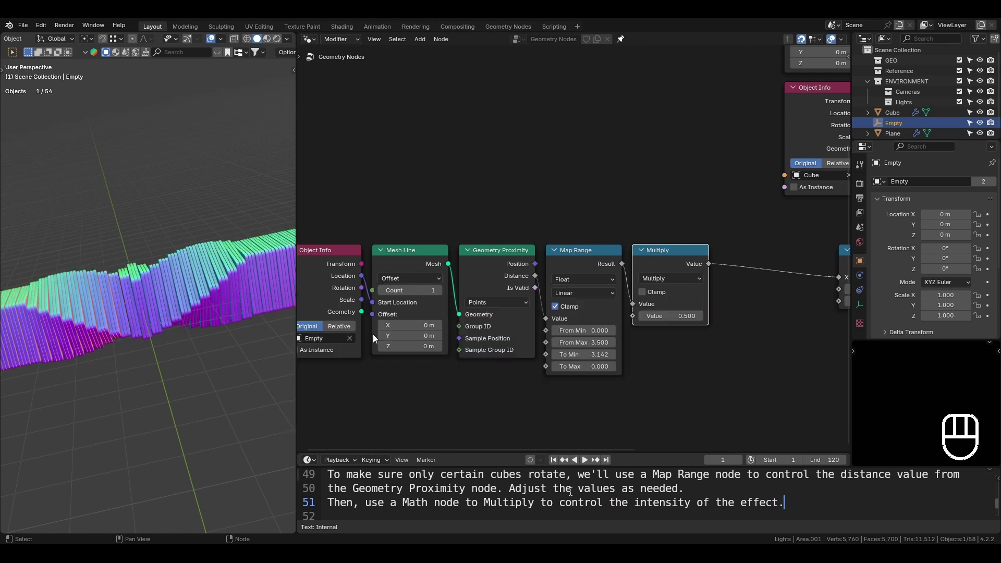
Set the Multiply node's second Value to 0.75 and test the twist by moving the Empty along X without keeping the move
scroll(673, 313, up, 1)
drag(687, 326, 694, 326)
click(694, 327)
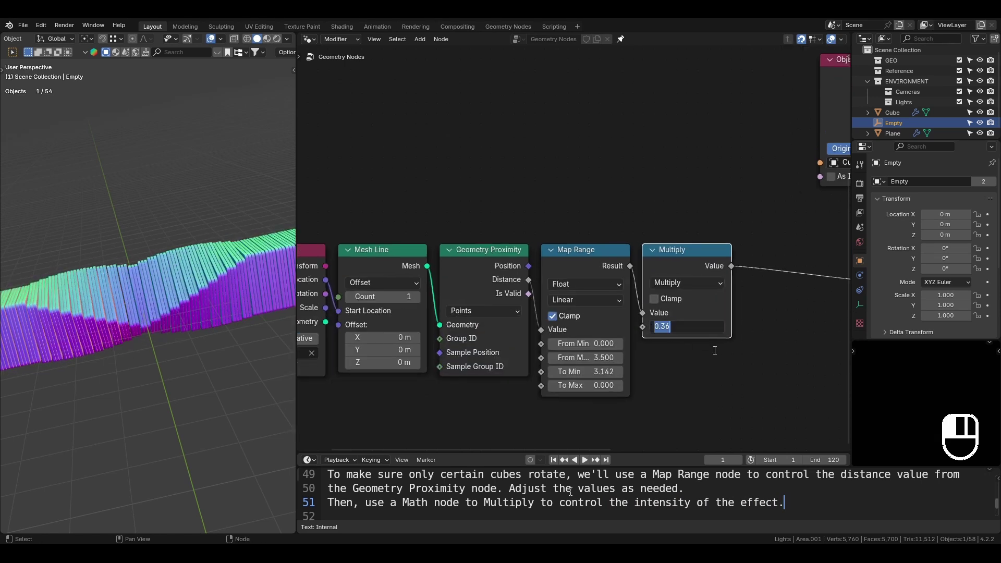
text(1)
key(Return)
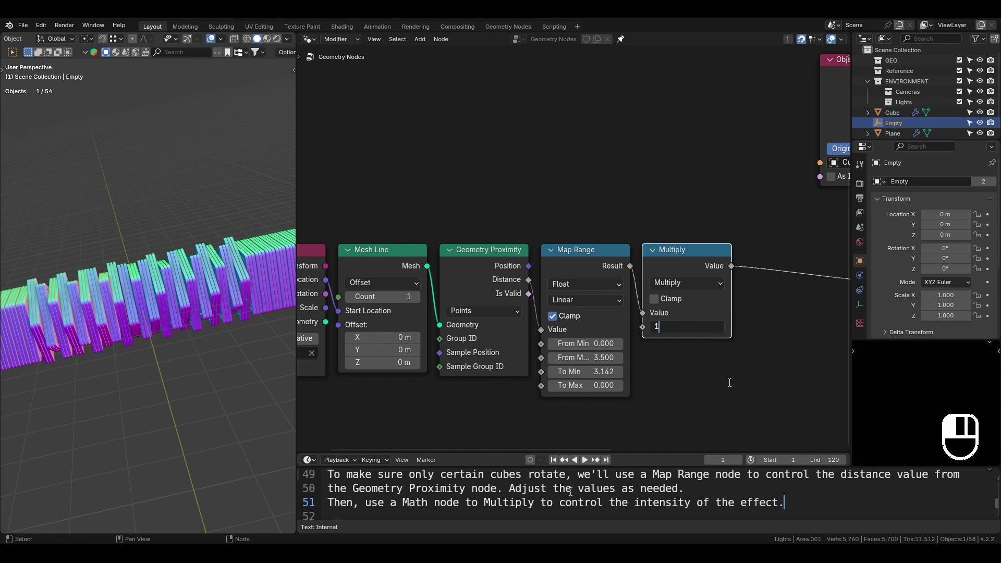
click(689, 326)
text(0.75)
key(Return)
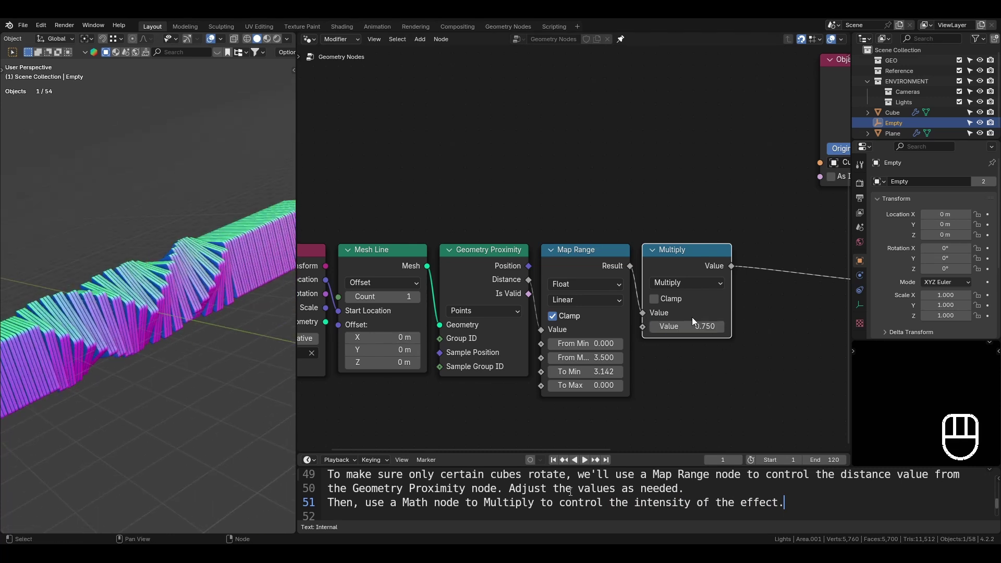
key(g)
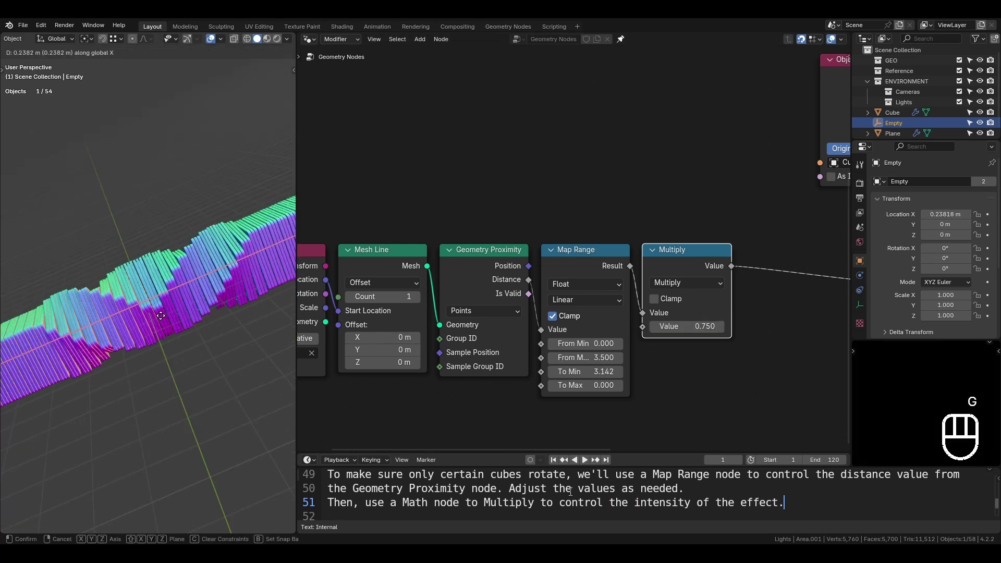
right_click(379, 327)
Move the Combine XYZ node horizontally so it sits right beside the Multiply node
middle_drag(549, 232, 671, 201)
scroll(670, 201, down, 6)
middle_drag(748, 398, 621, 370)
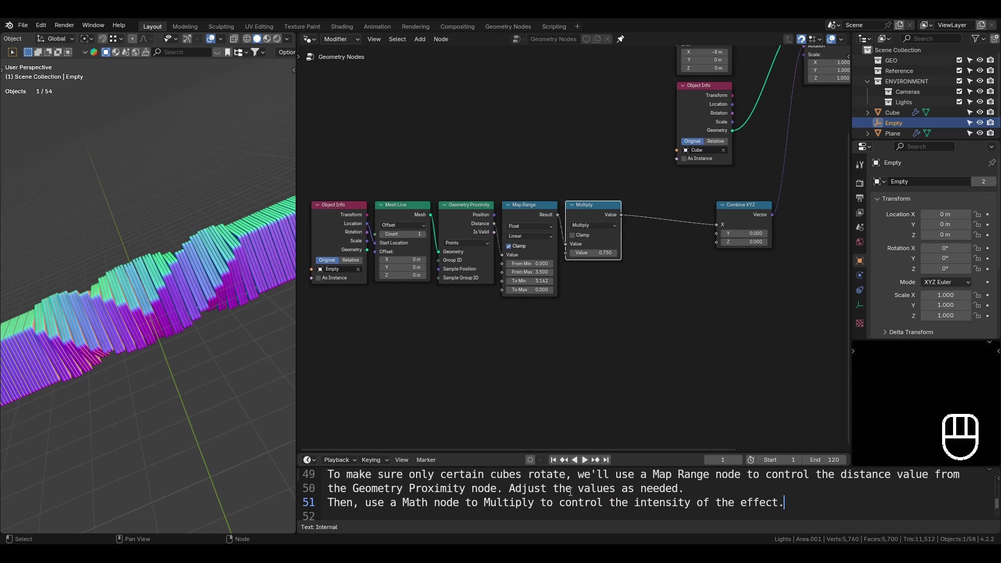
key(Return)
key(Return)
key(Return)
key(Return)
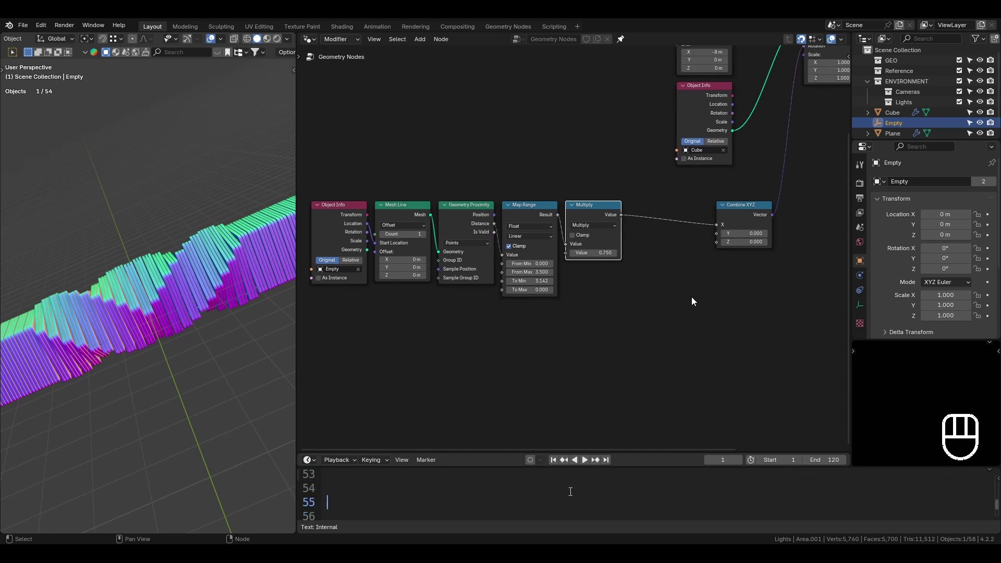
text(, select those three nodes, dui)
drag(741, 214, 651, 211)
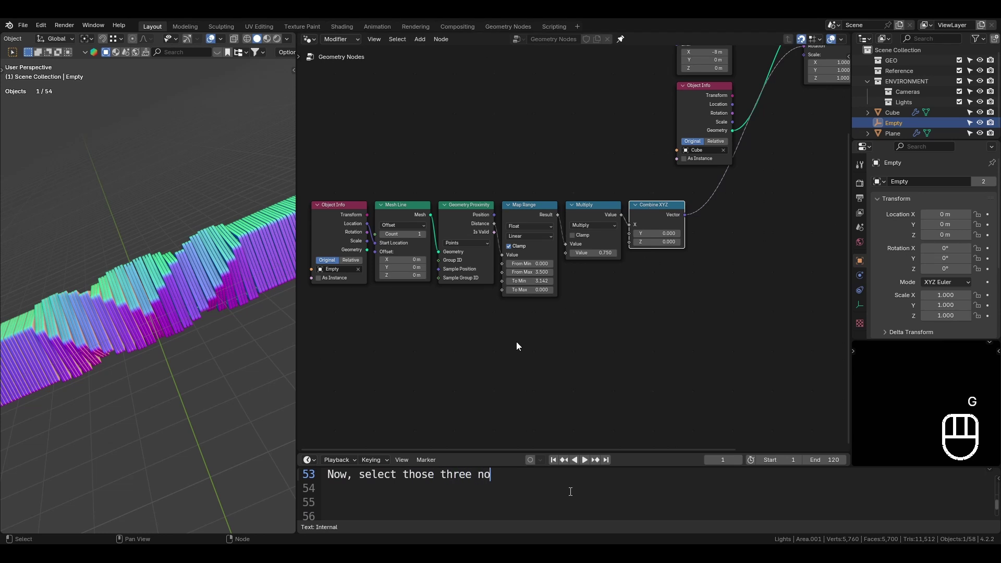
Duplicate the Map Range, Multiply and Combine XYZ nodes with their incoming links kept, and place the copies directly below the originals
drag(516, 343, 648, 209)
key(BackSpace)
text(plicate them)
key(shift+ctrl+d)
text(using shift)
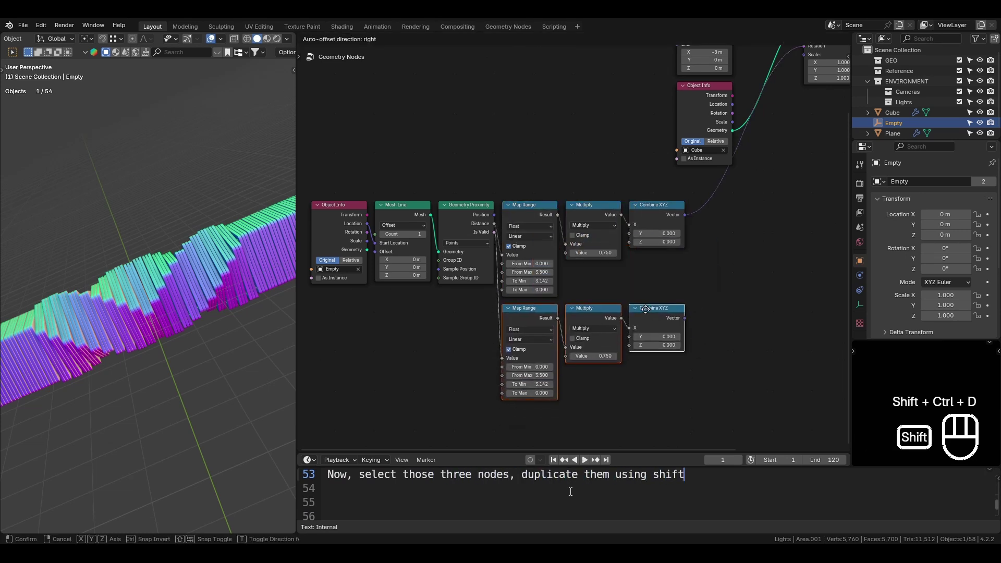
click(646, 312)
text(D,)
scroll(636, 340, up, 2)
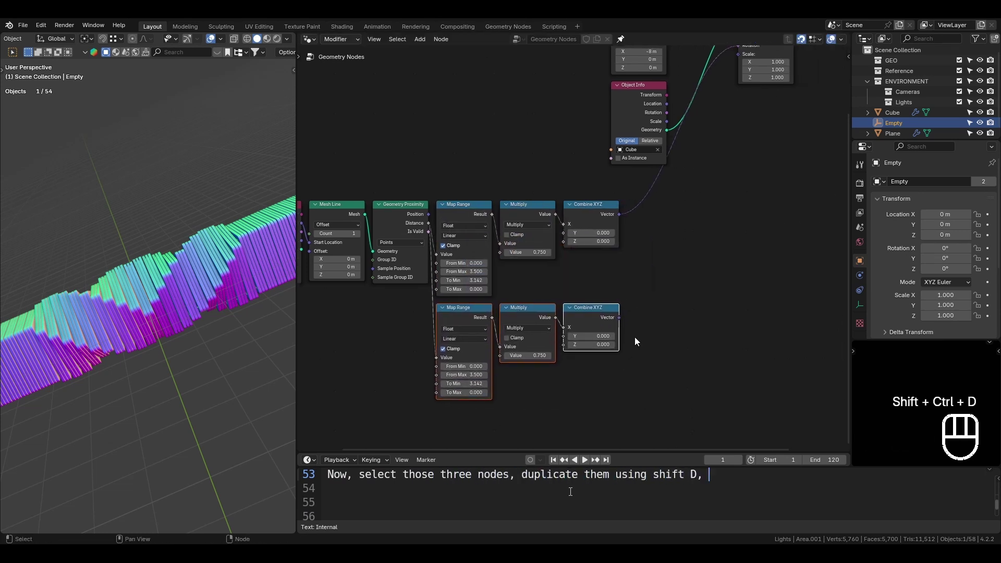
Connect the duplicated Combine XYZ's Vector output to the Scale input of Instance on Points
mouse_move(186, 282)
middle_down()
mouse_move(261, 269)
mouse_move(222, 300)
middle_up()
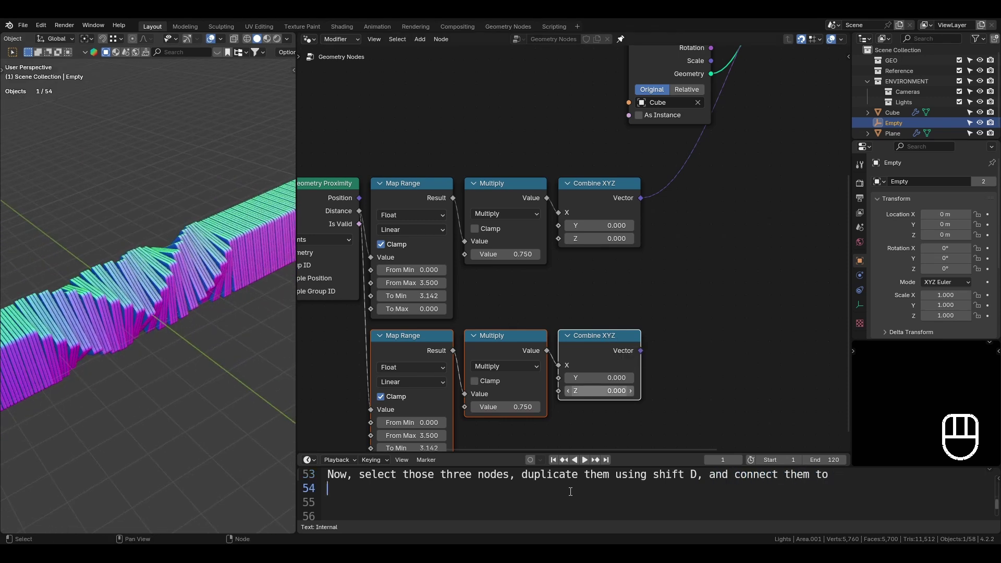
middle_drag(653, 330, 584, 387)
scroll(584, 386, down, 2)
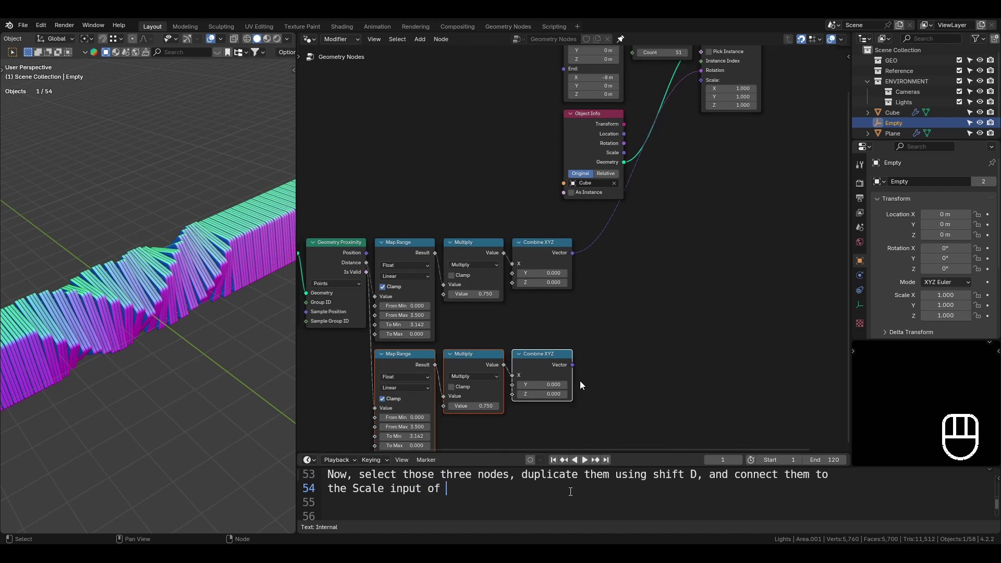
drag(572, 365, 702, 81)
Cut the link into the duplicated Combine XYZ's X input and set its X, Y and Z to 1
drag(536, 385, 536, 394)
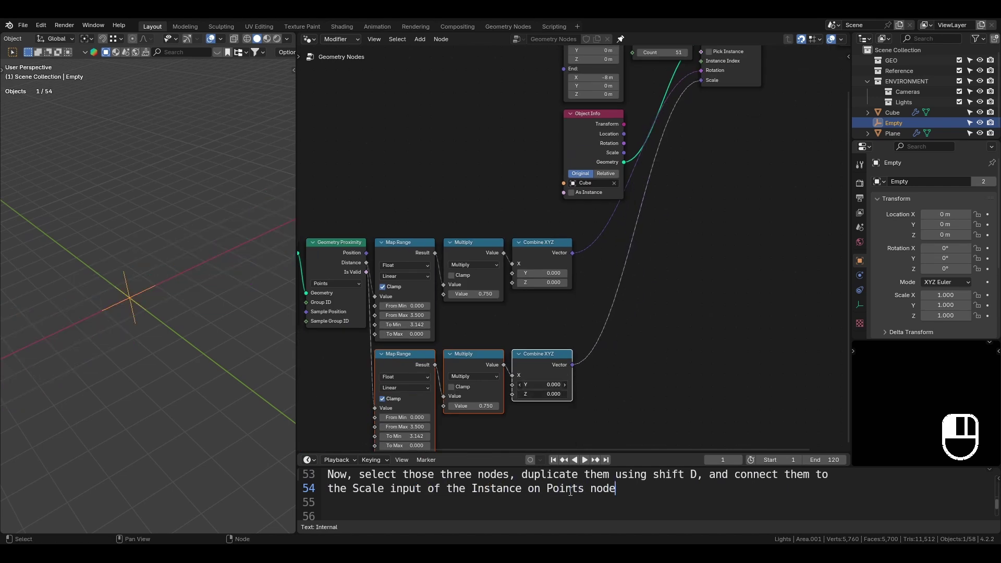
key(Escape)
ctrl+right_drag(513, 367, 505, 374)
text(1.920)
drag(551, 376, 626, 376)
key(Return)
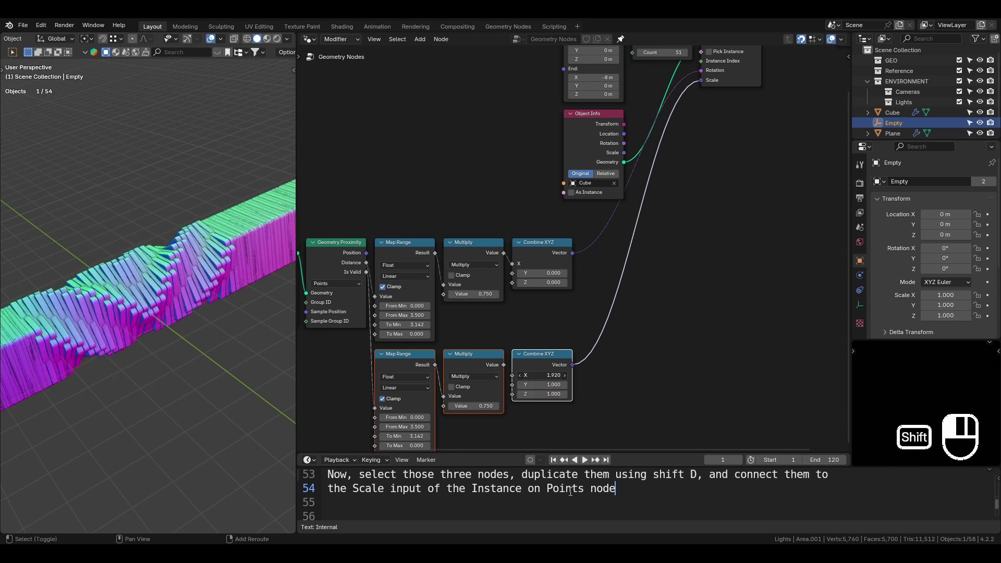
key(ctrl+z)
Try lowering the duplicated Combine XYZ's Y and Z together, to values such as 0.2 and 0.41, to preview the plates' scaling
text(This time, we'll only scale)
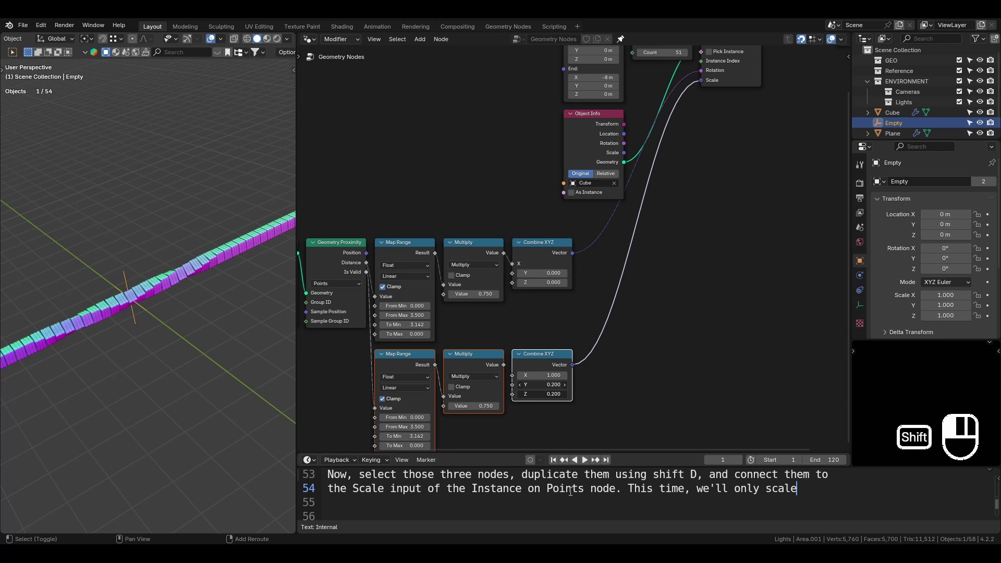
key(Return)
text(the cubes along the Y and)
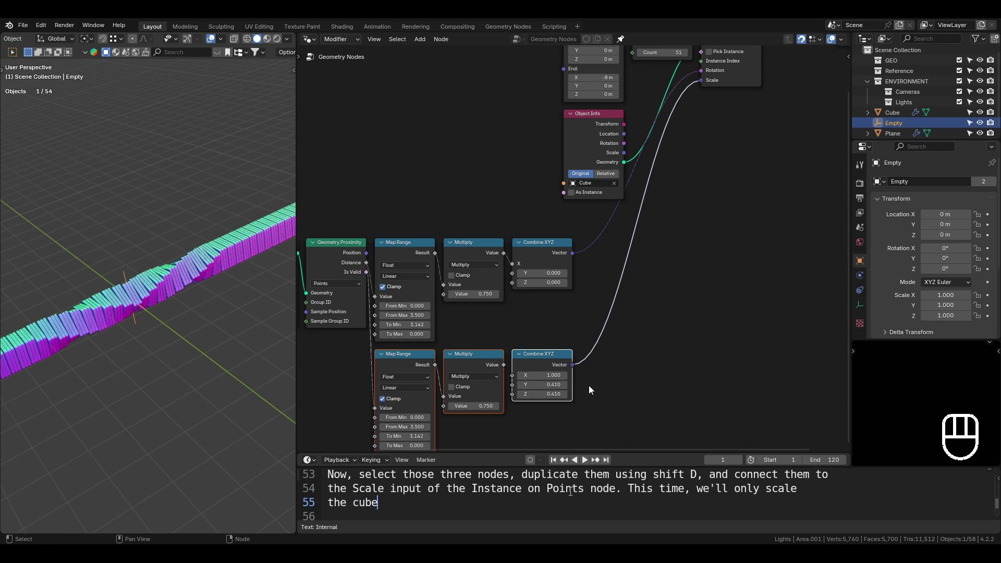
key(ctrl+z)
Connect the duplicated Multiply node's Value output to both the Y and Z inputs of the duplicated Combine XYZ
drag(504, 364, 509, 399)
text(Z axes.)
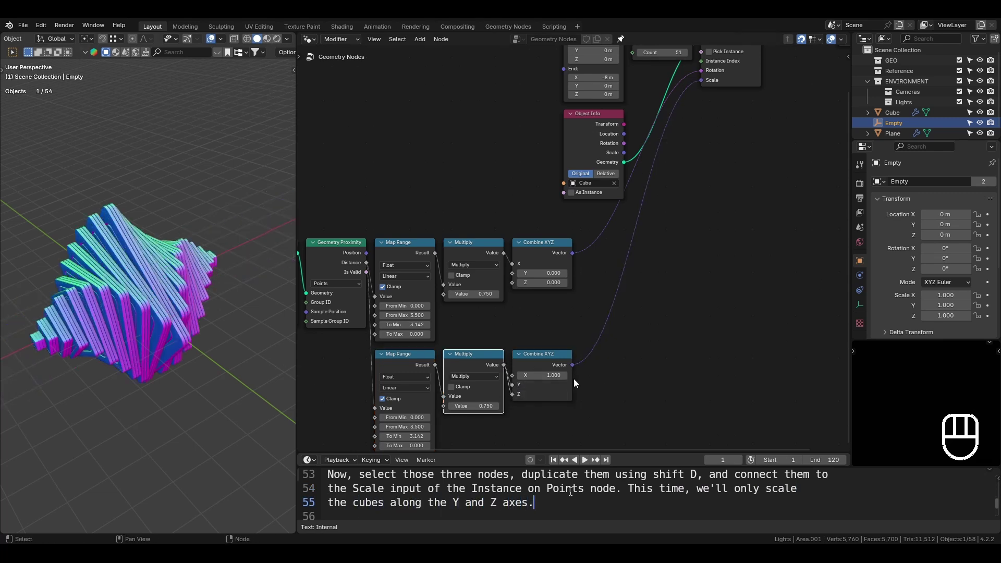
middle_drag(574, 379, 620, 329)
Reset the duplicated Map Range node and the duplicated Math node to their default settings
key(Return)
key(Return)
text(Tweak)
click(449, 308)
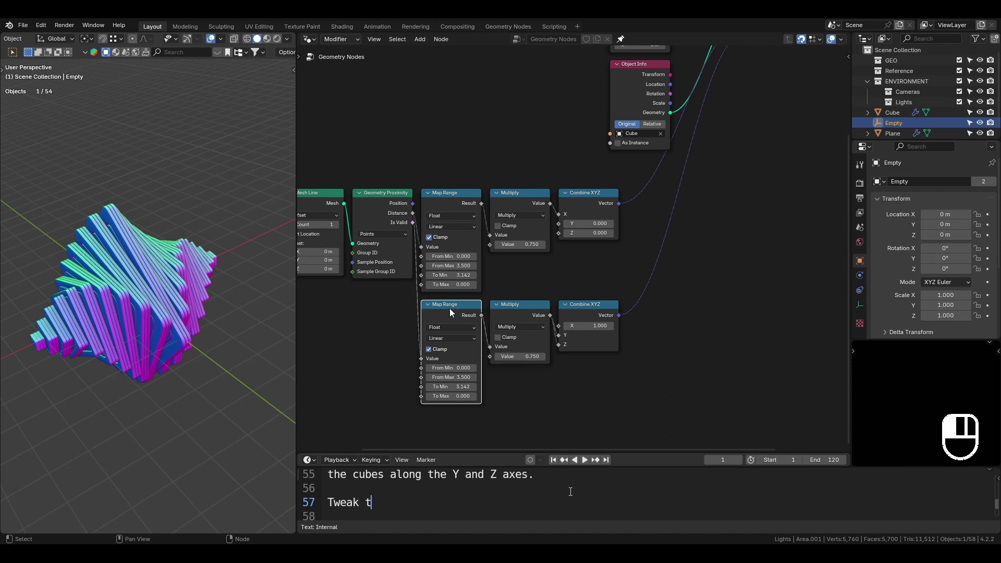
text(the Mapr)
key(BackSpace)
text(values until you are happy)
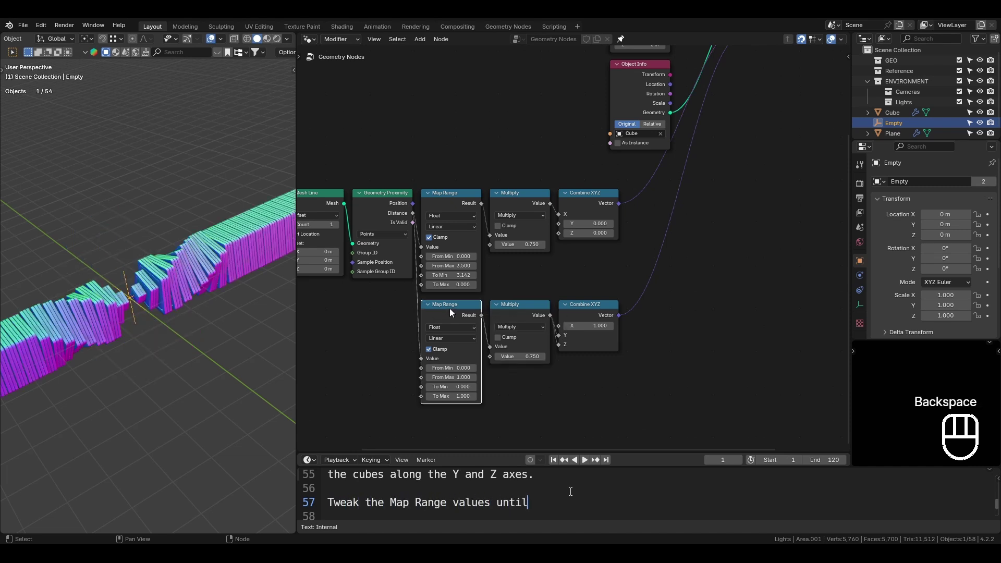
click(523, 313)
key(BackSpace)
text(esult.)
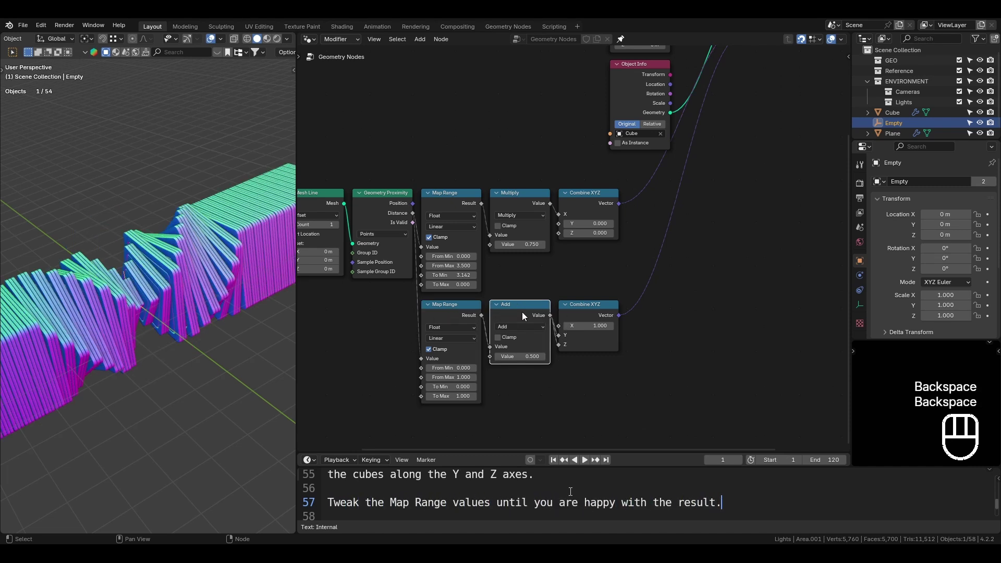
Save the file and try To Min 1 and To Max 0.1 on the lower Map Range node
key(ctrl+s)
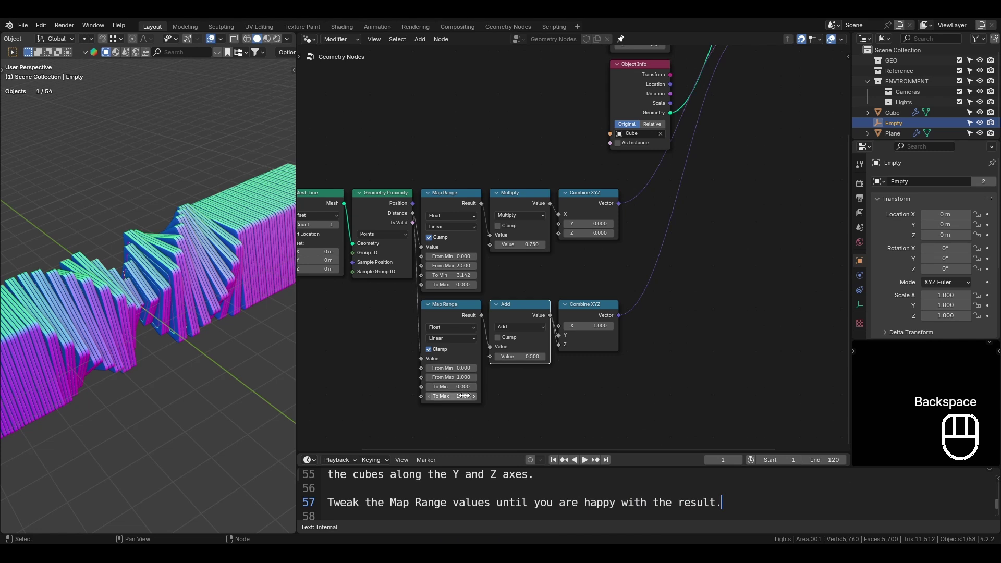
click(510, 410)
key(Return)
key(Return)
click(464, 396)
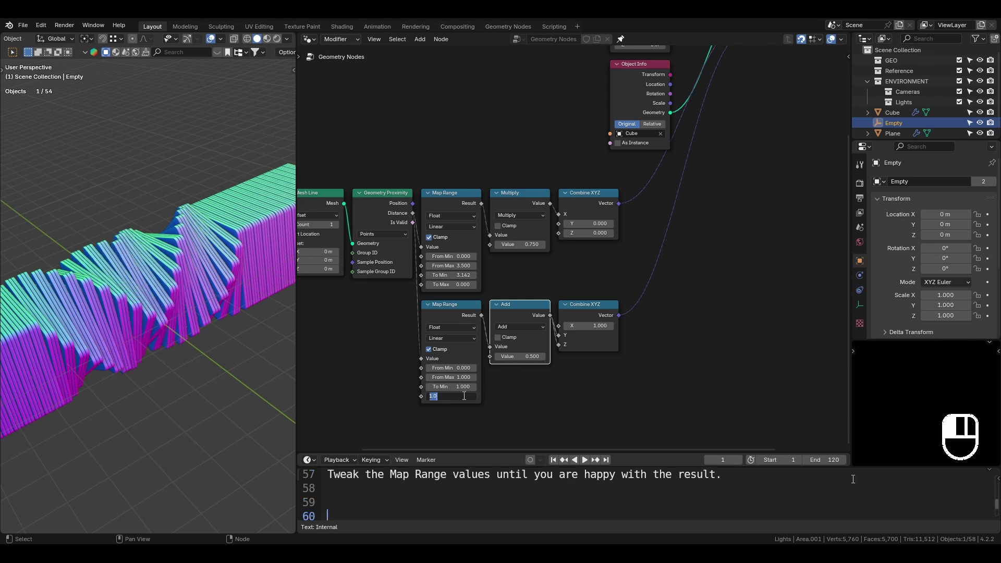
click(523, 414)
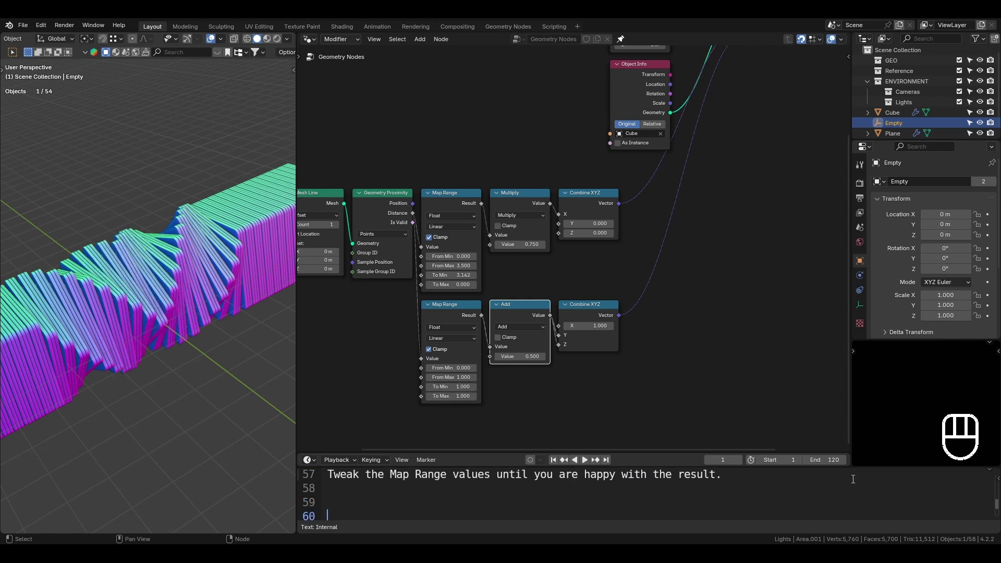
shift+drag(468, 396, 414, 396)
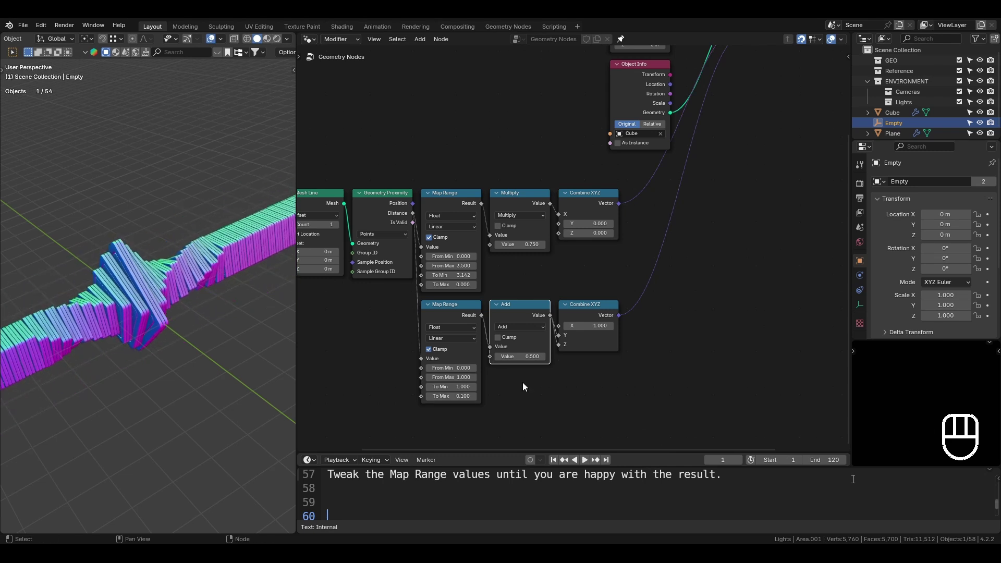
Switch the lower Add node to Multiply and mute it, with the lower Map Range's From Min raised to 0.56
mouse_move(459, 368)
shift+mouse_down()
mouse_move(446, 368)
mouse_move(464, 368)
shift+mouse_up()
click(519, 327)
click(531, 369)
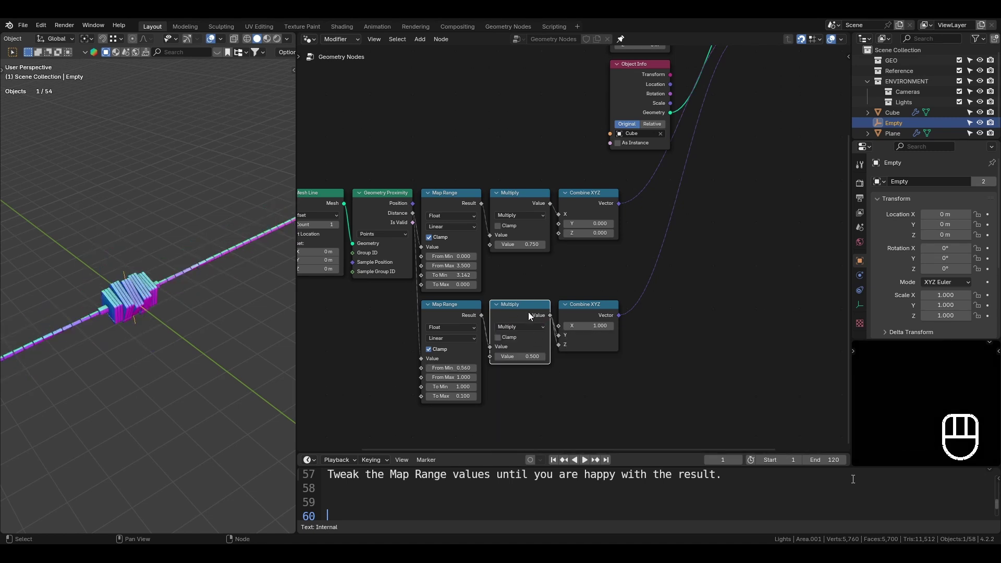
key(m)
Set the lower Map Range's From Min to 1, From Max to 2.11, To Min to 1.25 and To Max to 0.25
mouse_move(467, 368)
mouse_down()
mouse_move(512, 383)
mouse_move(474, 377)
mouse_move(506, 377)
mouse_move(466, 396)
mouse_move(436, 386)
mouse_move(495, 387)
mouse_move(460, 386)
mouse_up()
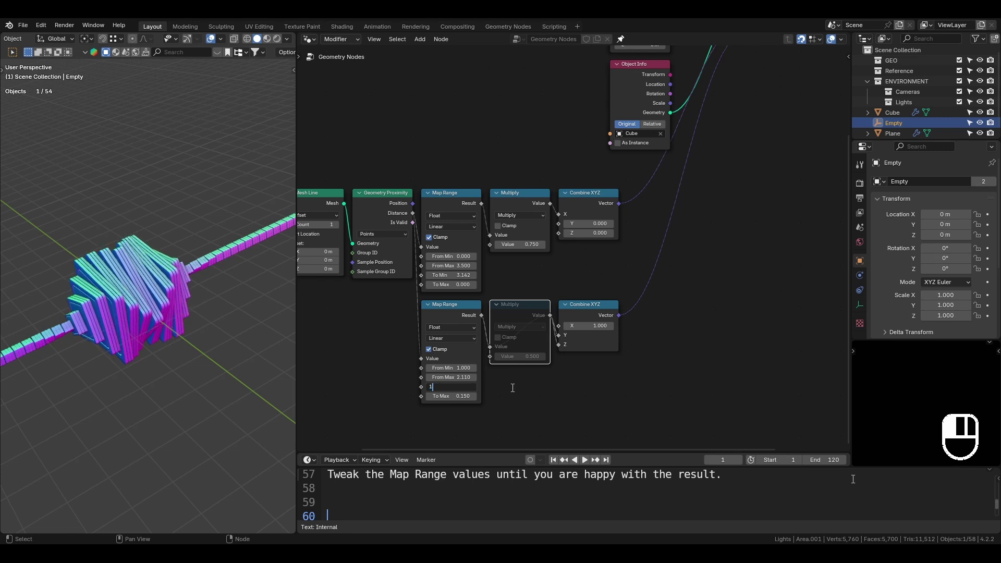
text(.25)
key(Return)
click(457, 396)
text(.2)
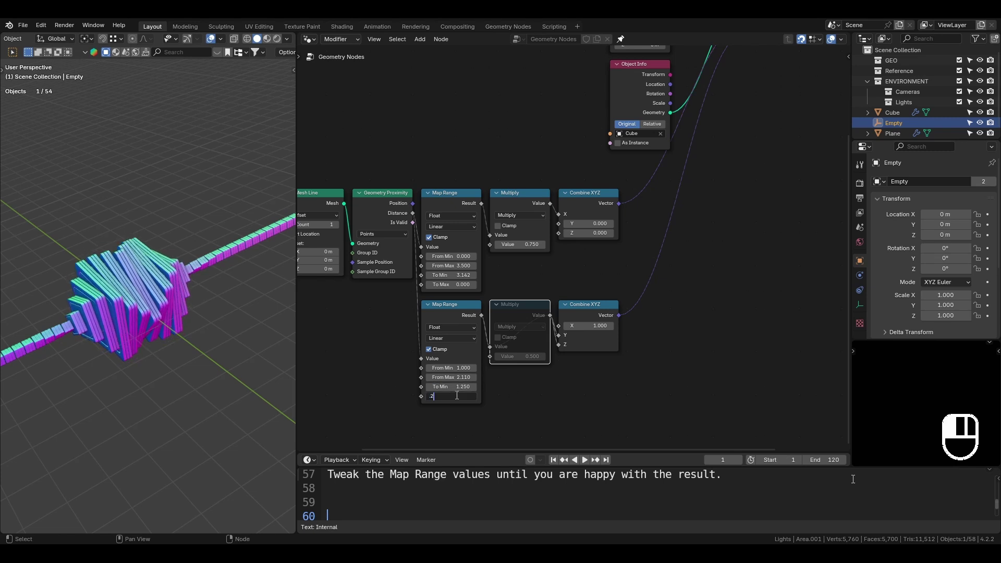
text(5)
key(Return)
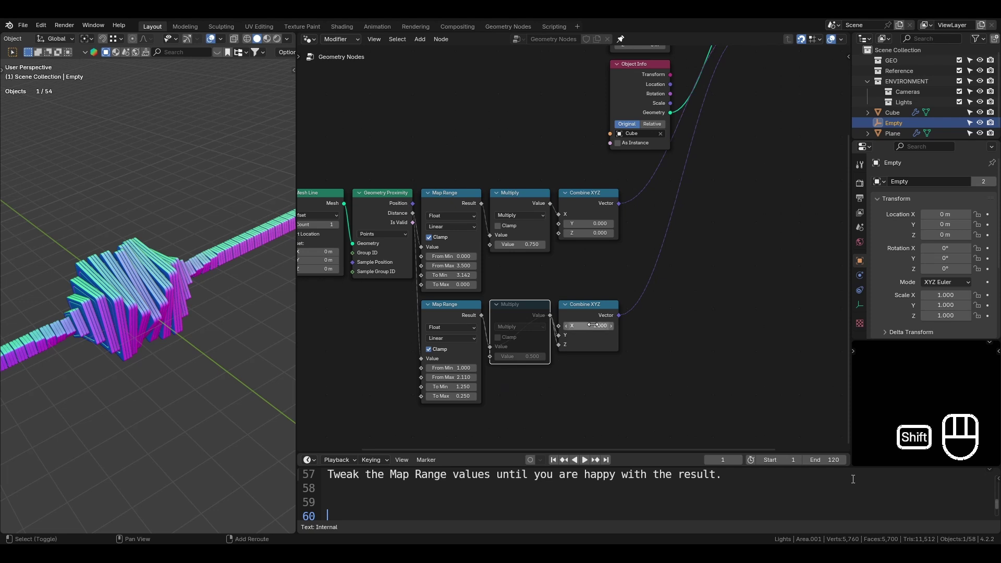
Set the X value of the lower Combine XYZ node to 0.75
shift+drag(576, 326, 552, 326)
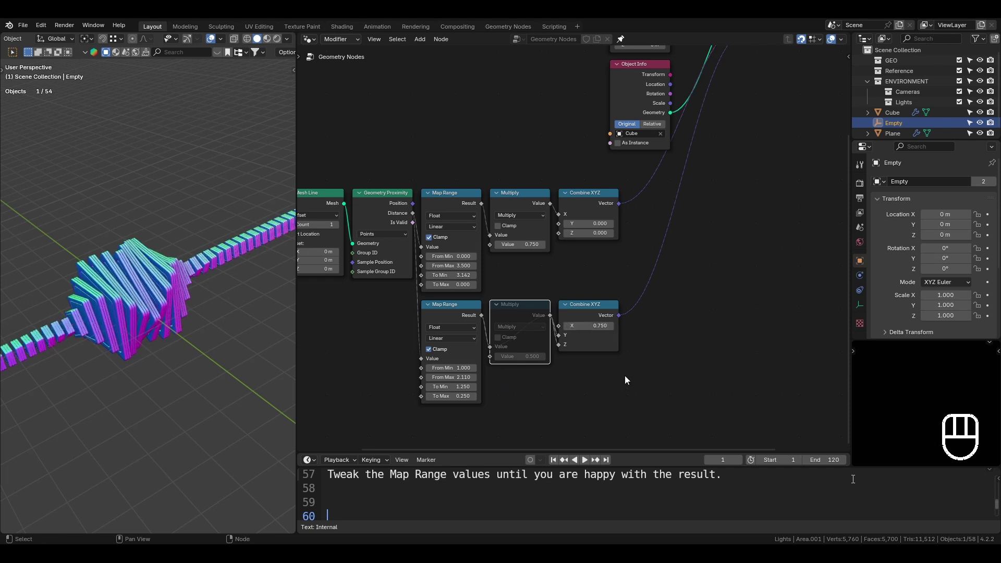
click(592, 323)
text(.75)
key(Return)
Raise the lower Map Range's From Max to 3
scroll(476, 412, up, 5)
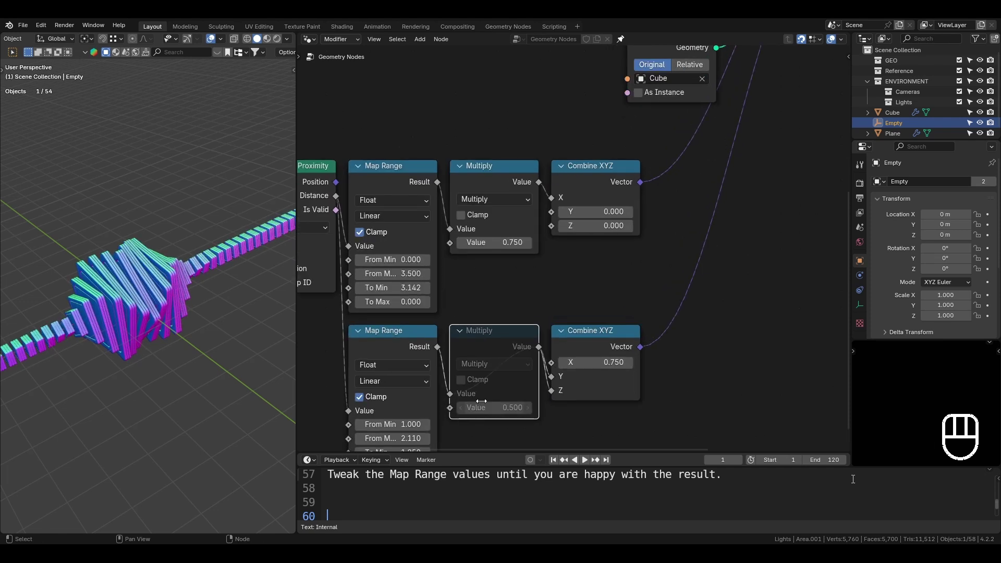
scroll(480, 402, down, 2)
shift+middle_drag(482, 402, 502, 355)
scroll(518, 374, up, 2)
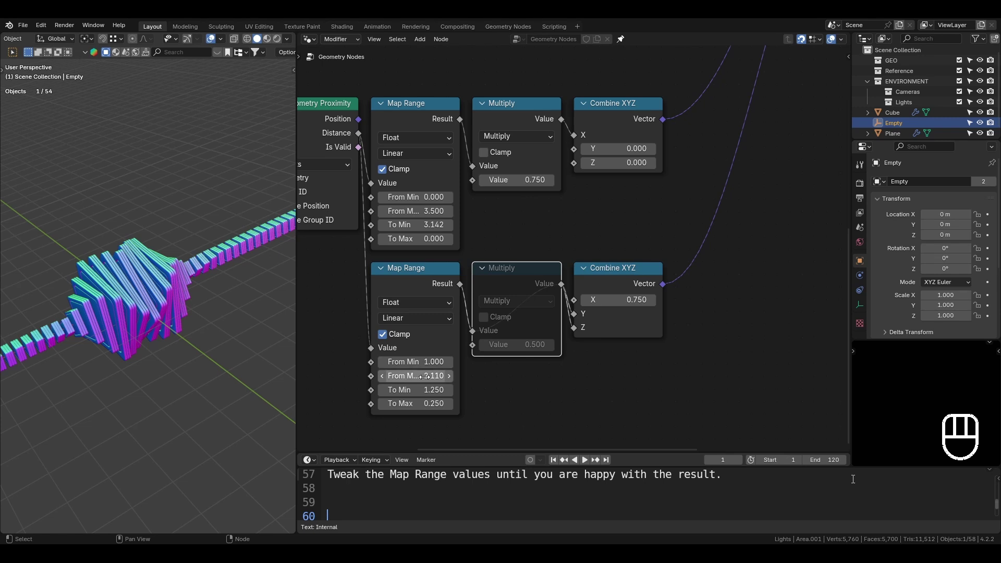
shift+drag(434, 376, 501, 376)
click(432, 377)
text(3)
key(Return)
Unmute the lower Multiply node and add the notes heading "Step 04. Animation Setup"
middle_drag(88, 365, 136, 325)
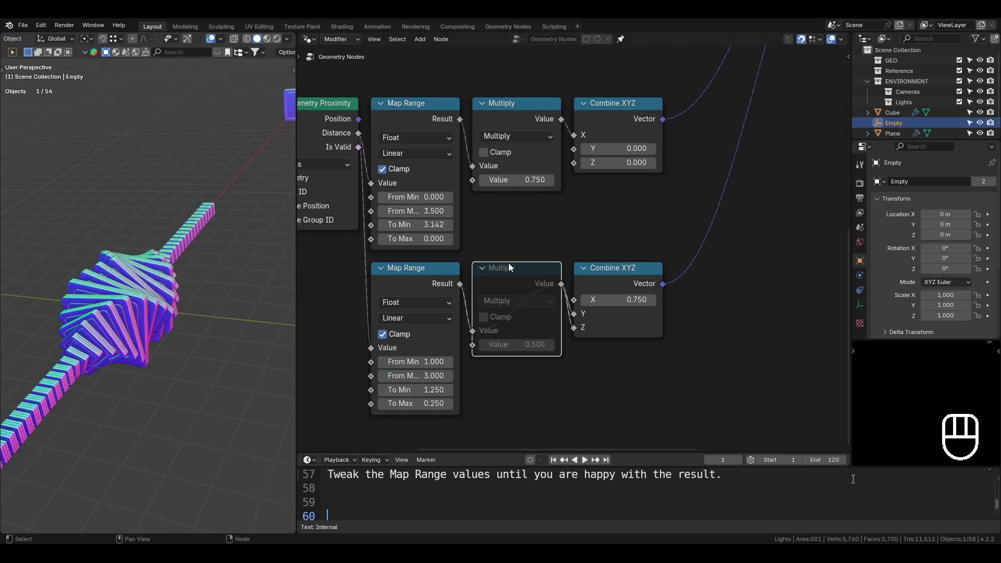
key(m)
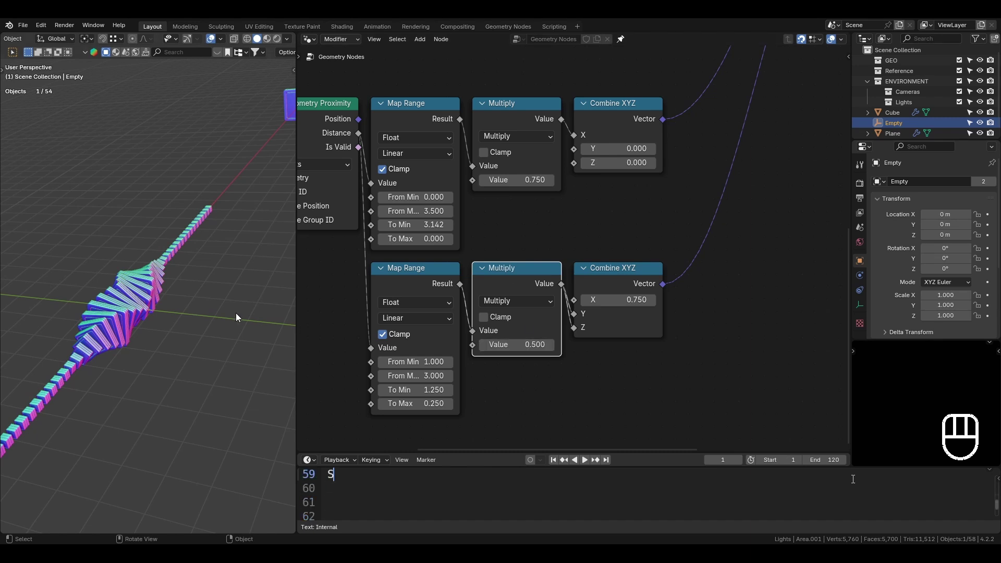
middle_drag(236, 313, 190, 343)
scroll(190, 342, down, 2)
text(Animation Setup)
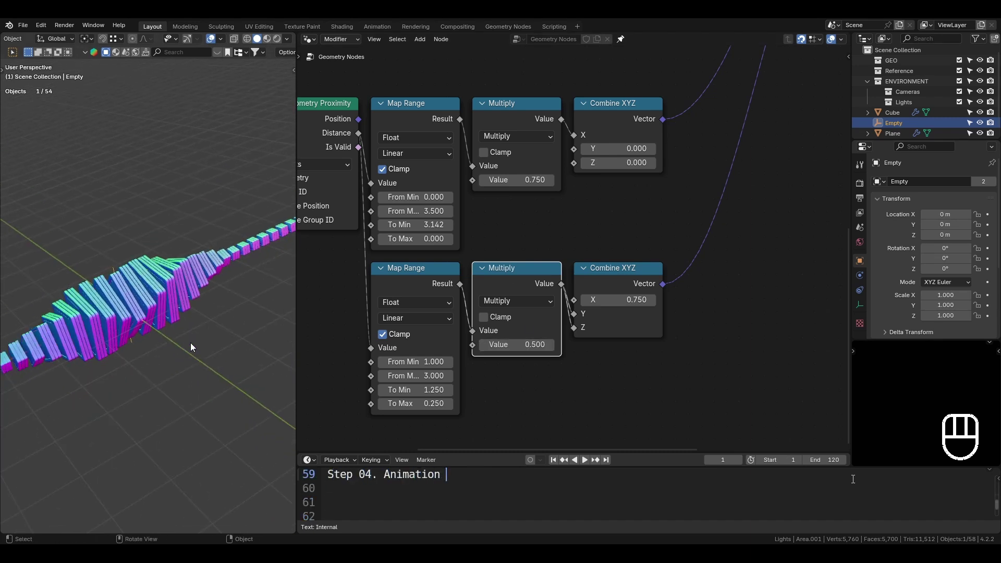
Try an X value of 1 on the lower Combine XYZ node
click(620, 301)
text(1)
key(Return)
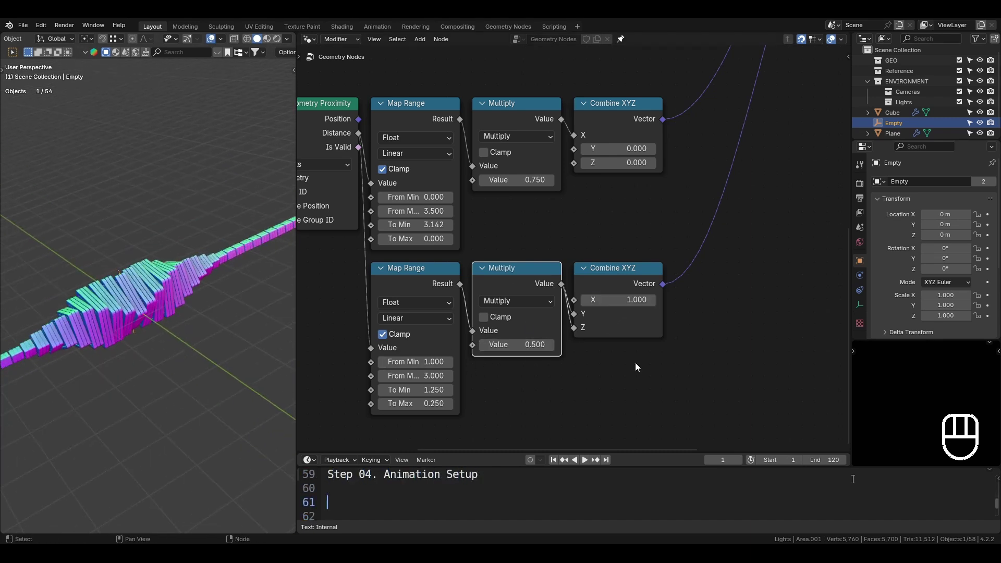
text(We are almost done with)
key(ctrl+z)
Set the lower Multiply node's Value to 0.75
mouse_move(516, 344)
shift+mouse_down()
mouse_move(537, 345)
mouse_move(511, 345)
shift+mouse_up()
text(the GEometry nodes setup., but)
click(512, 340)
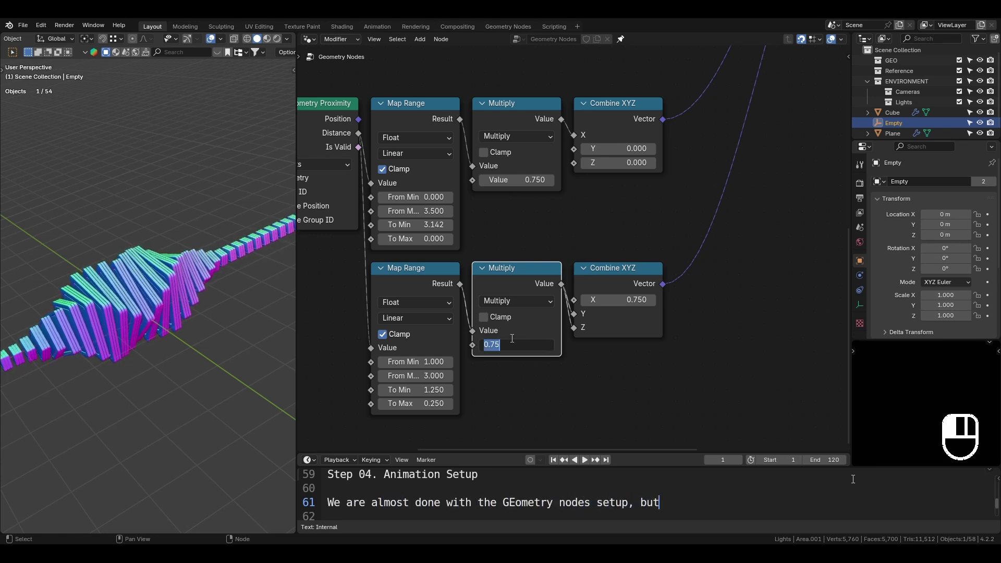
key(Return)
Save the file and extend the notes with "let's first animate it. We'll animate the Empty"
text(t animate it.)
key(ctrl+s)
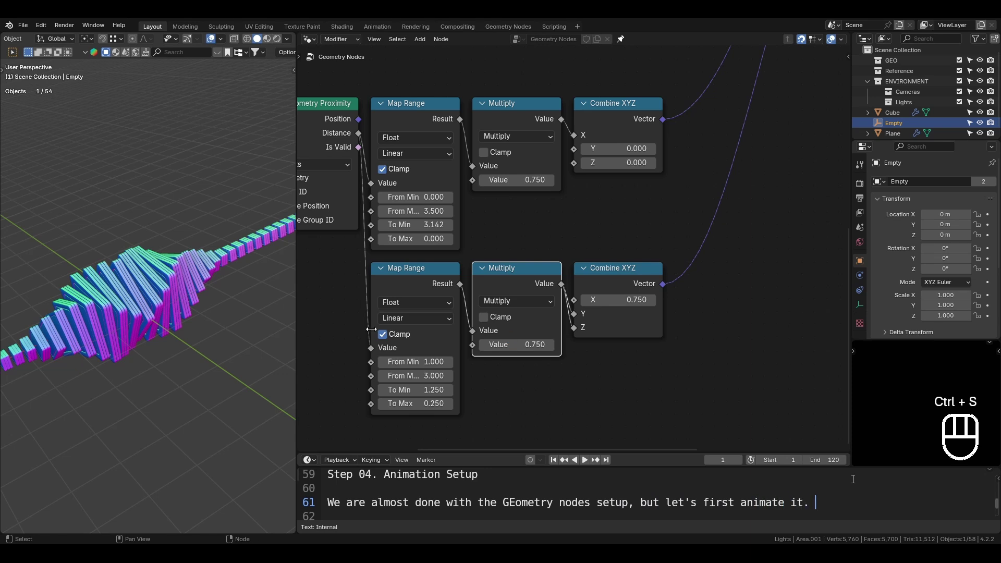
text(We'll ani)
click(485, 318)
text(mate)
key(Return)
text(the Empty)
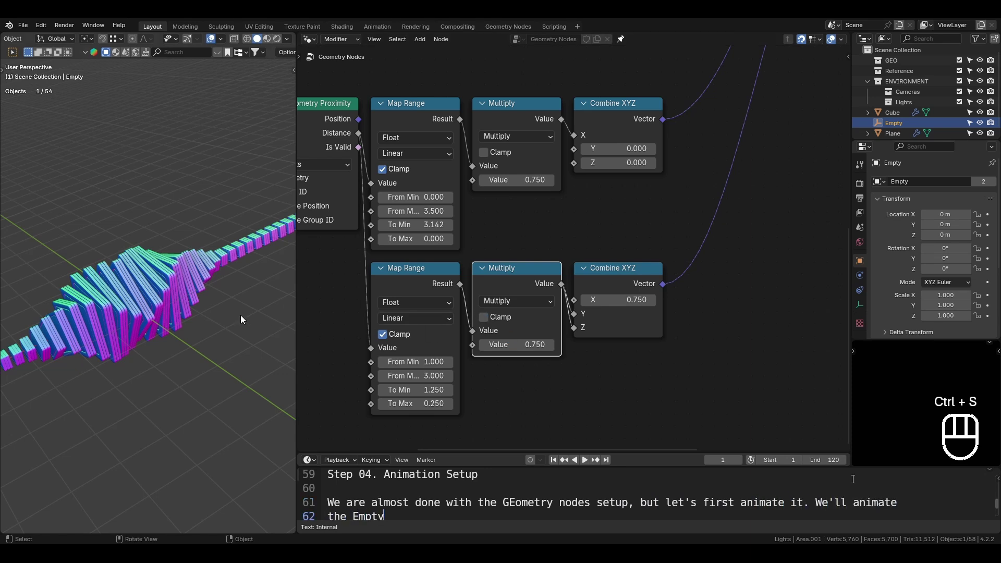
Preview how the twist follows the Empty by sliding it about 0.47 m along the X axis
middle_drag(241, 320, 183, 334)
text(object)
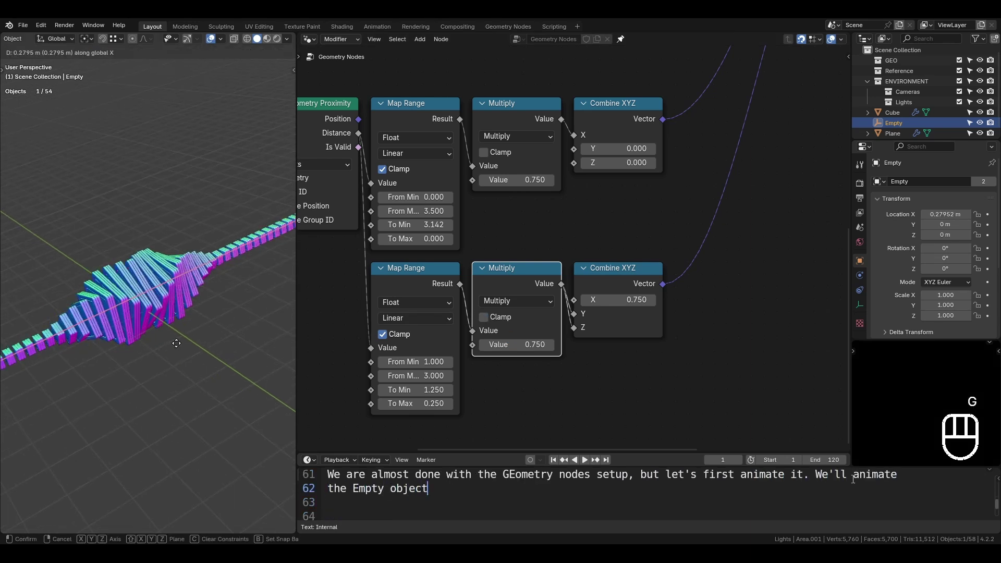
text(g by sliding it along the X-ax)
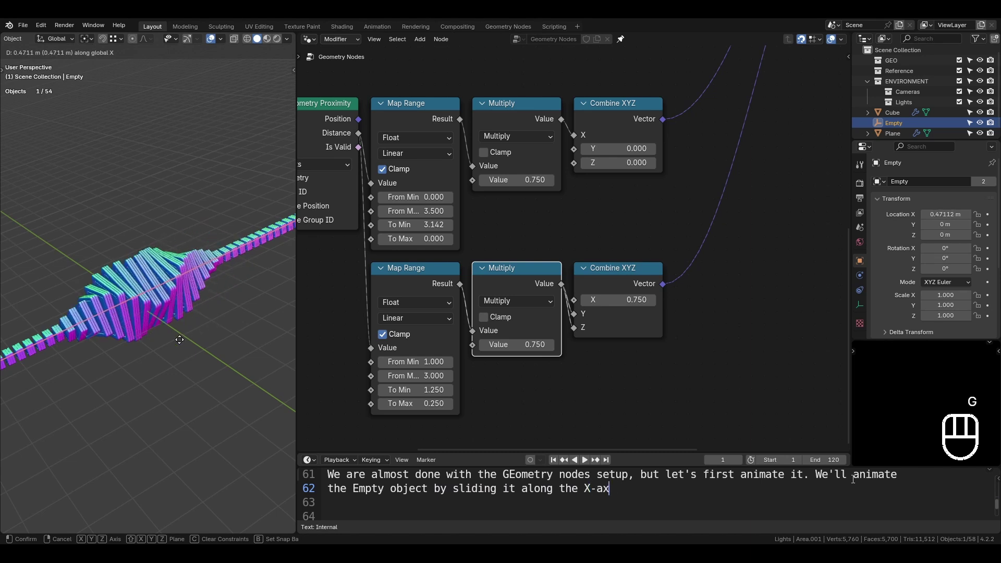
text(is.)
right_click(227, 328)
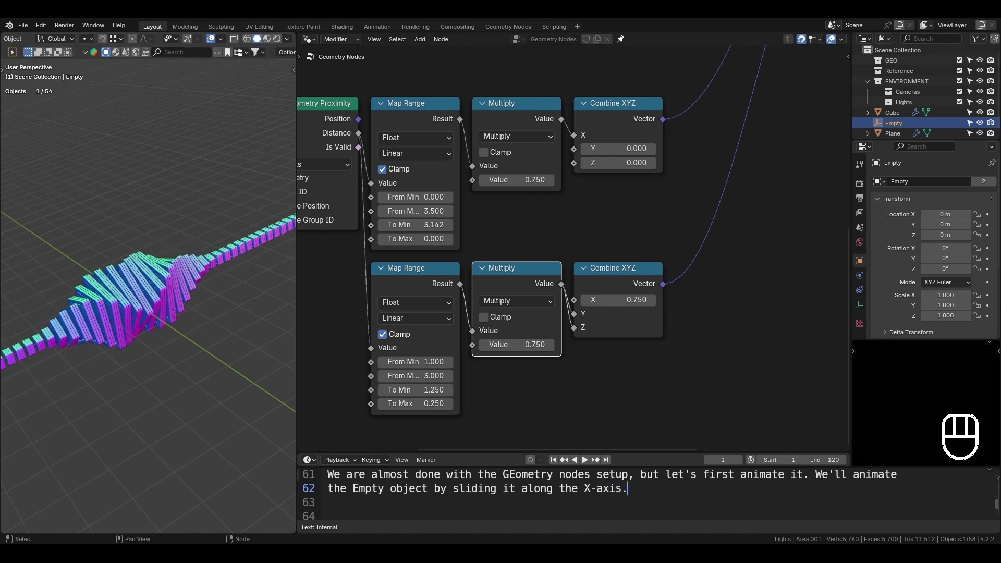
Enlarge the Timeline area to show its frames and add the note "Set the animation to 120 frames"
key(ctrl+s)
click(761, 296)
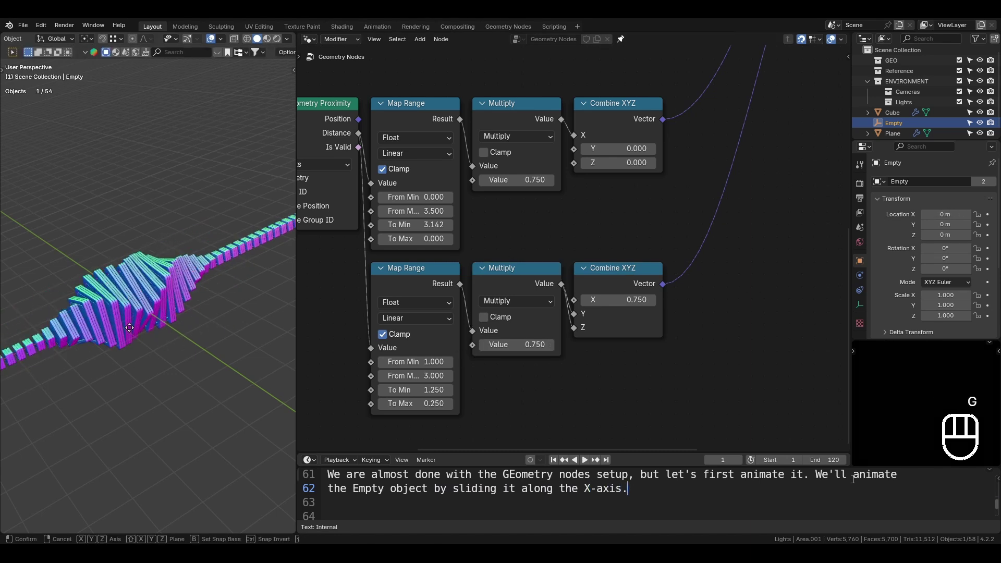
drag(417, 453, 488, 289)
key(Down)
key(Down)
key(Down)
key(Down)
key(Up)
key(Up)
key(Up)
shift+middle_drag(515, 360, 564, 356)
scroll(564, 356, up, 3)
text(Set the animation to 120 frames)
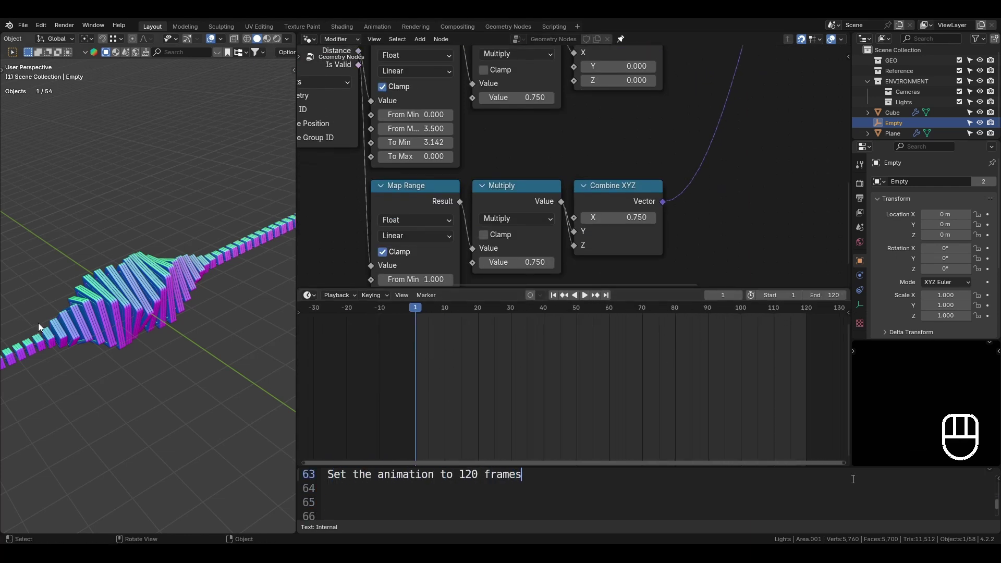
Change the Geometry Node Editor area to a 3D Viewport and show the Empty's transform values in it
key(KP_1)
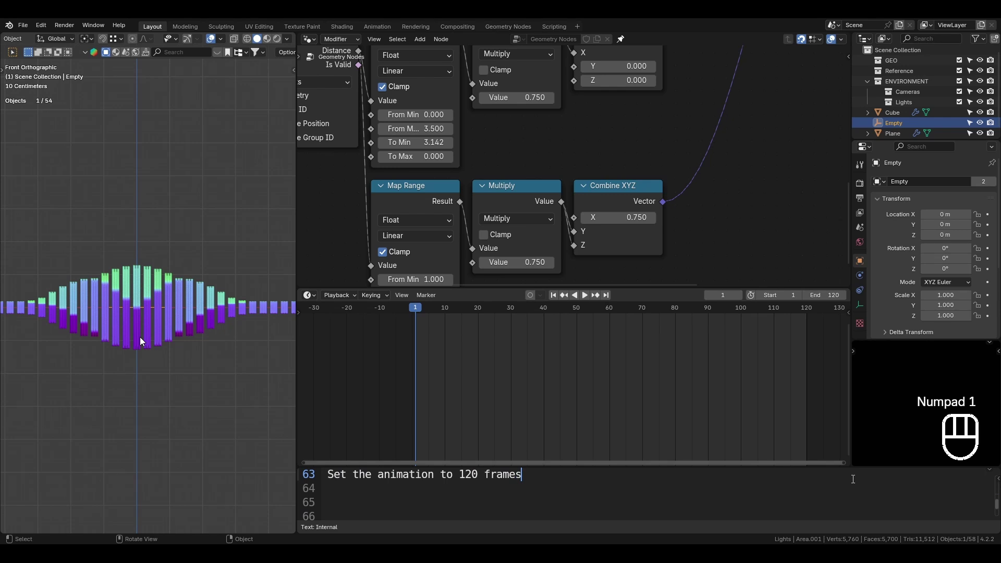
middle_drag(139, 337, 167, 348)
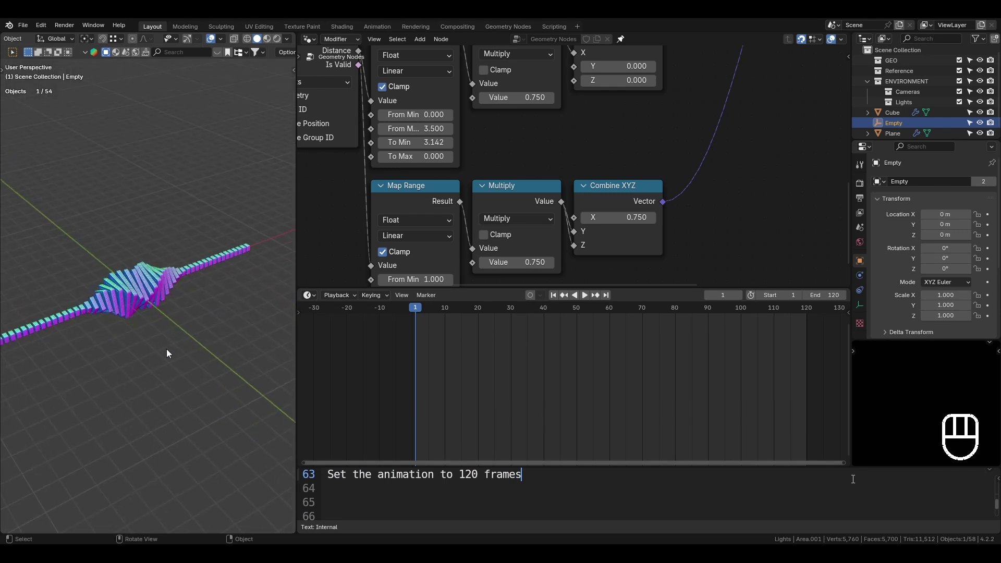
scroll(167, 349, up, 4)
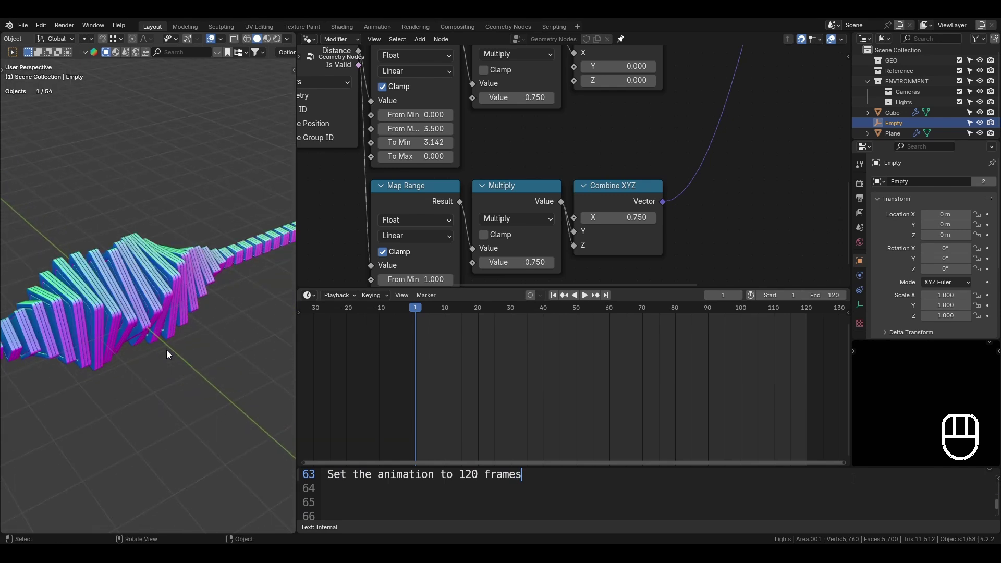
click(311, 37)
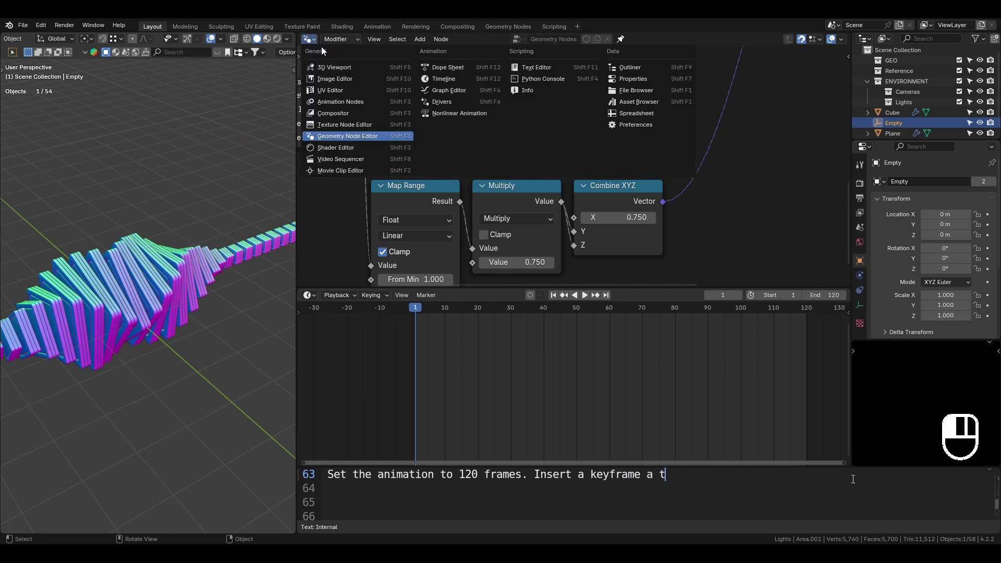
click(332, 68)
scroll(725, 154, down, 6)
key(n)
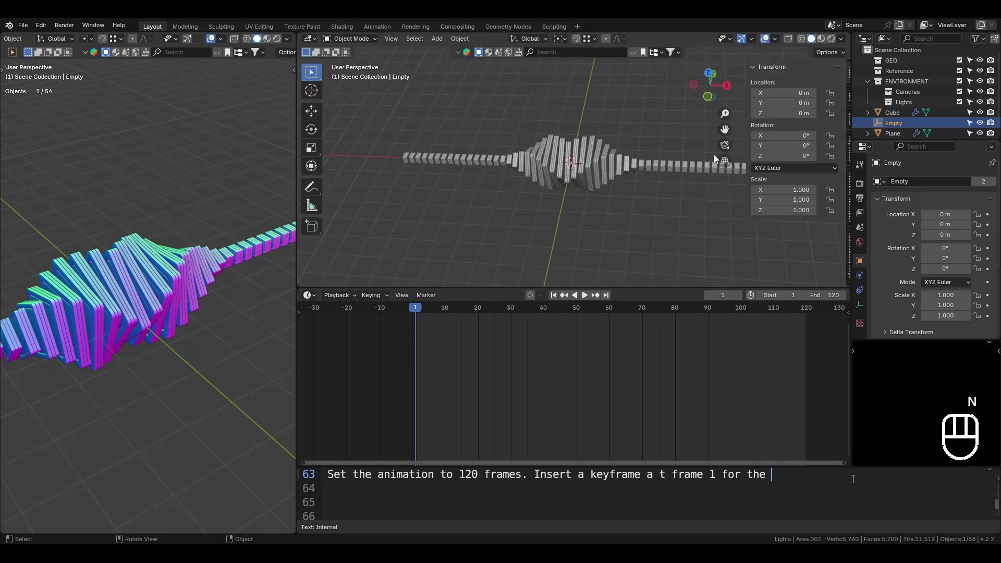
Insert a single keyframe on the Empty's X location at frame 1
right_click(782, 93)
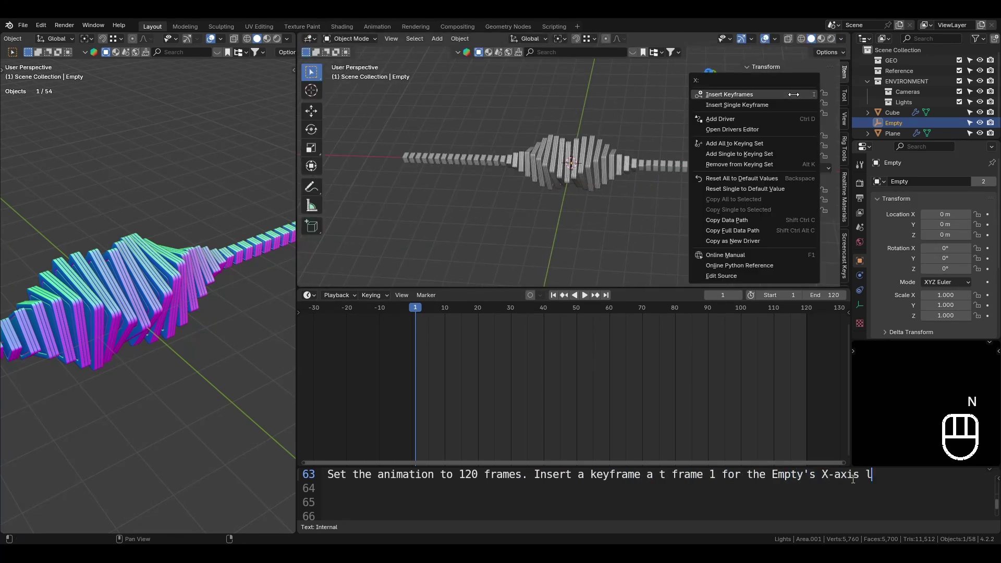
click(792, 105)
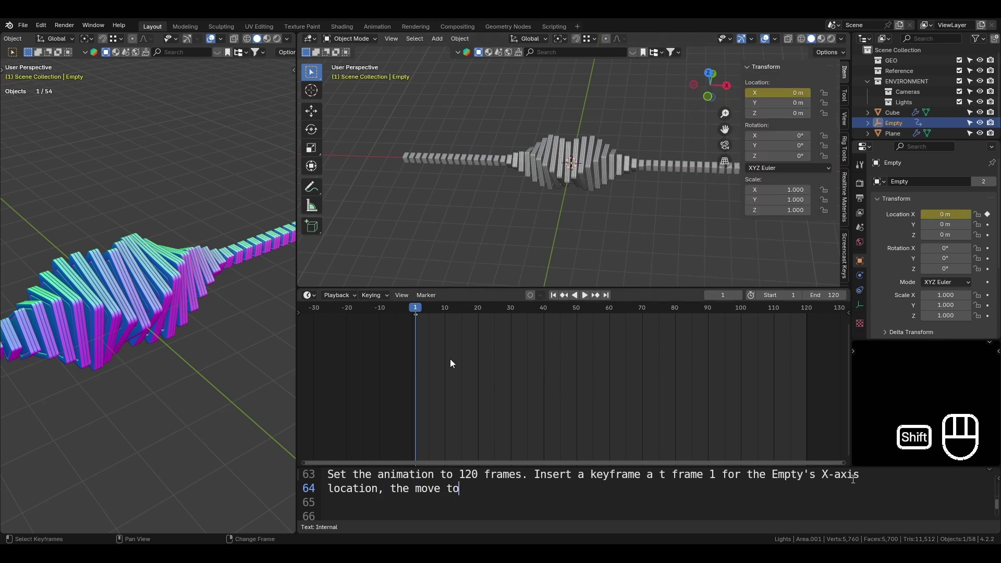
Go to frame 120 and move the Empty -8 m along the X axis
key(shift+Right)
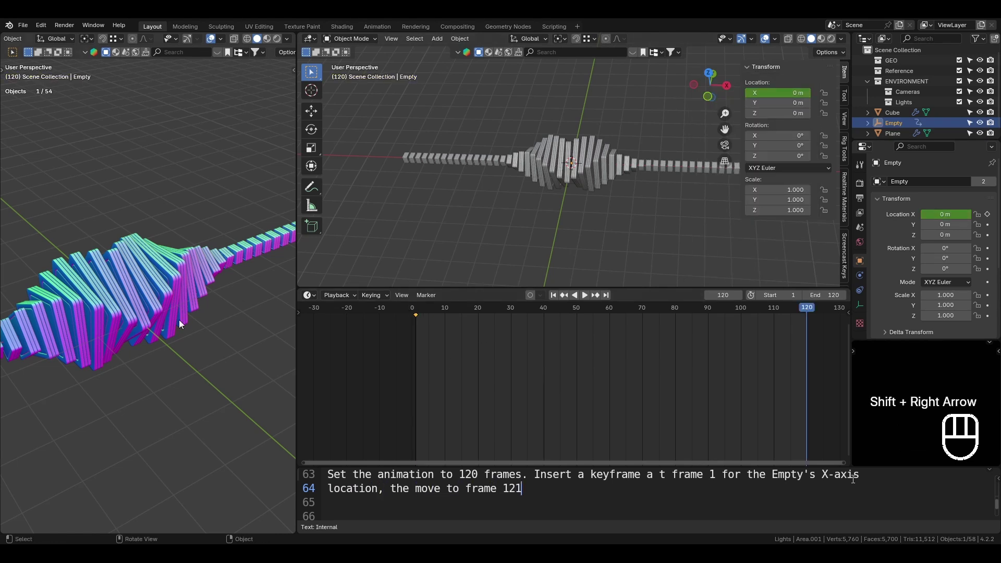
key(g)
text(x)
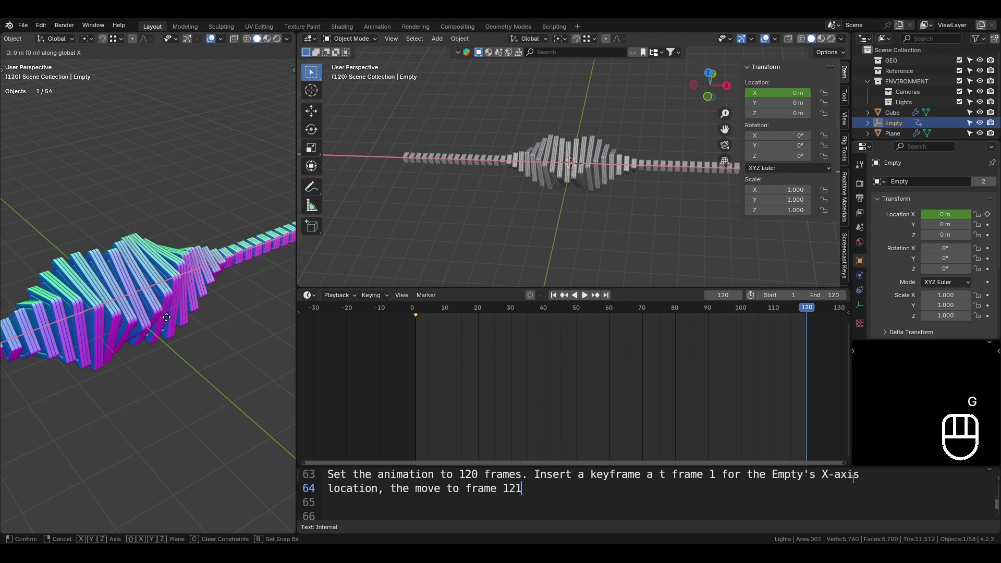
text(8)
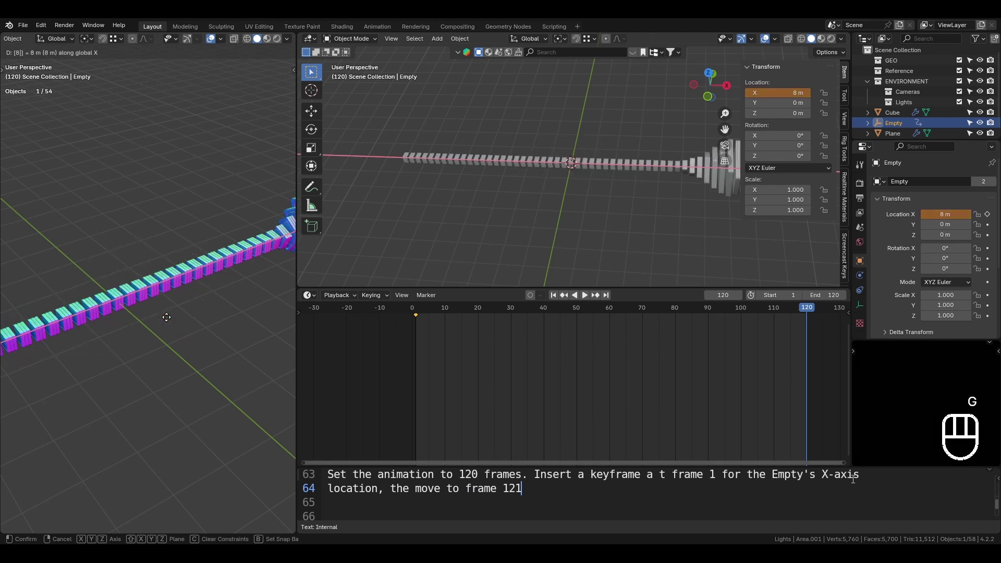
key(minus)
key(Return)
scroll(167, 322, down, 6)
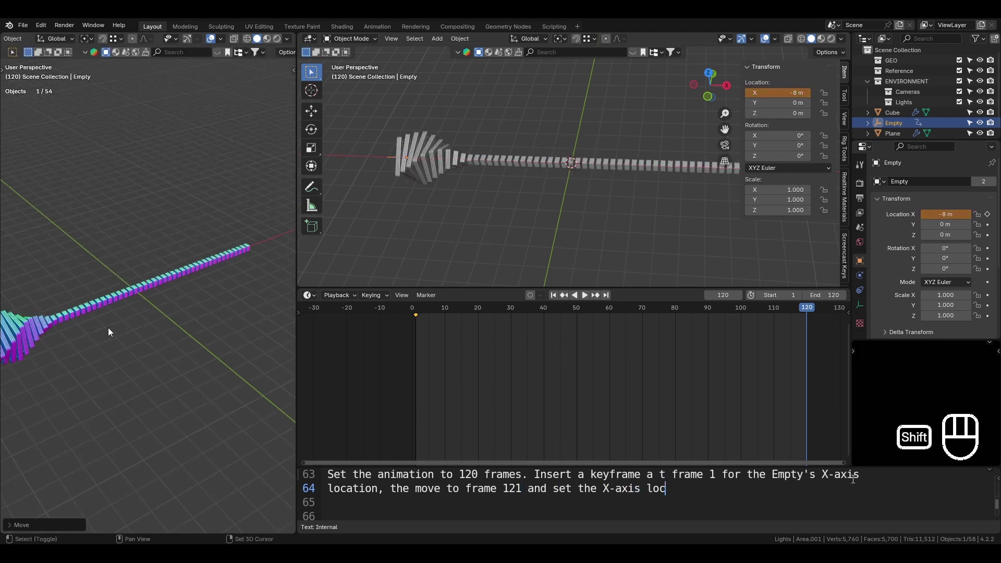
shift+middle_drag(110, 333, 183, 327)
key(g)
key(x)
right_click(164, 339)
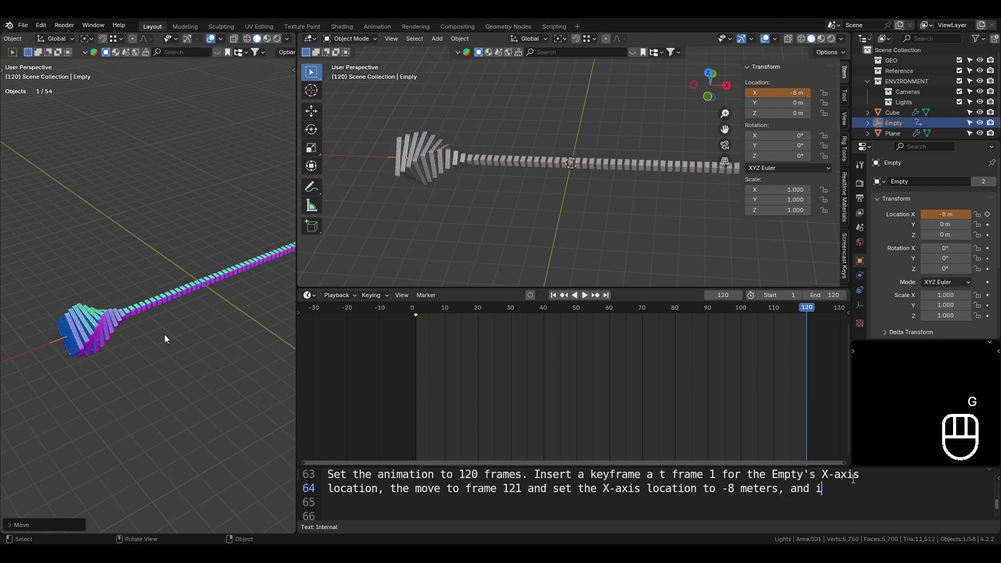
Insert a single keyframe on the Empty's X location at frame 120 and save the file
right_click(780, 93)
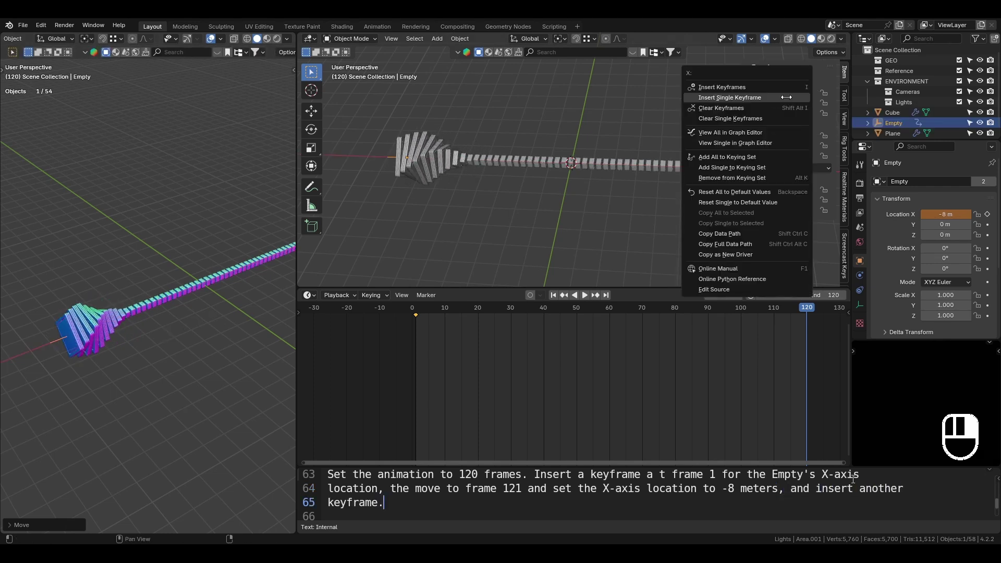
click(780, 96)
key(ctrl+s)
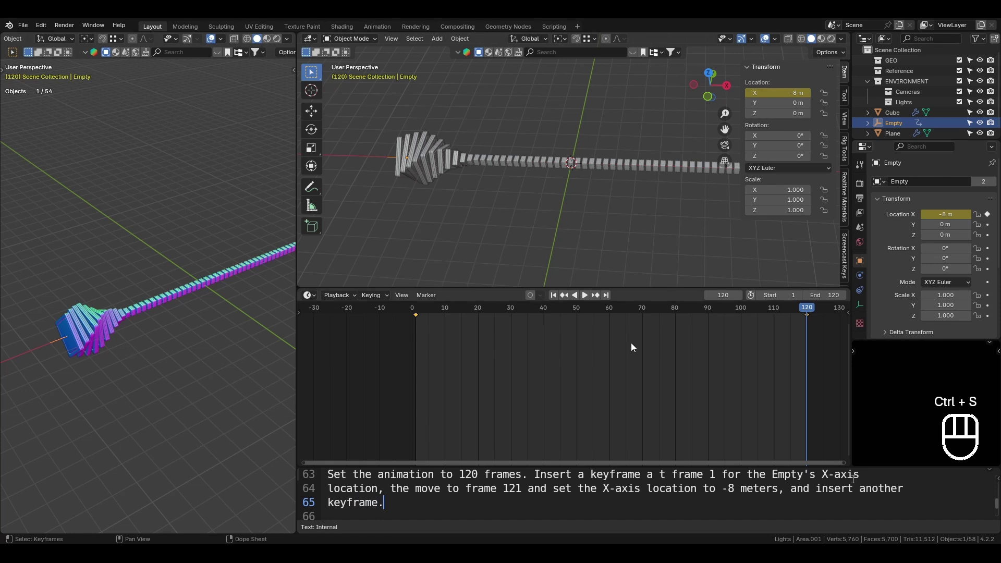
Move the Empty's end keyframe from frame 120 to frame 121, advance the playhead to that frame and save
shift+middle_drag(822, 336, 683, 351)
scroll(683, 351, up, 4)
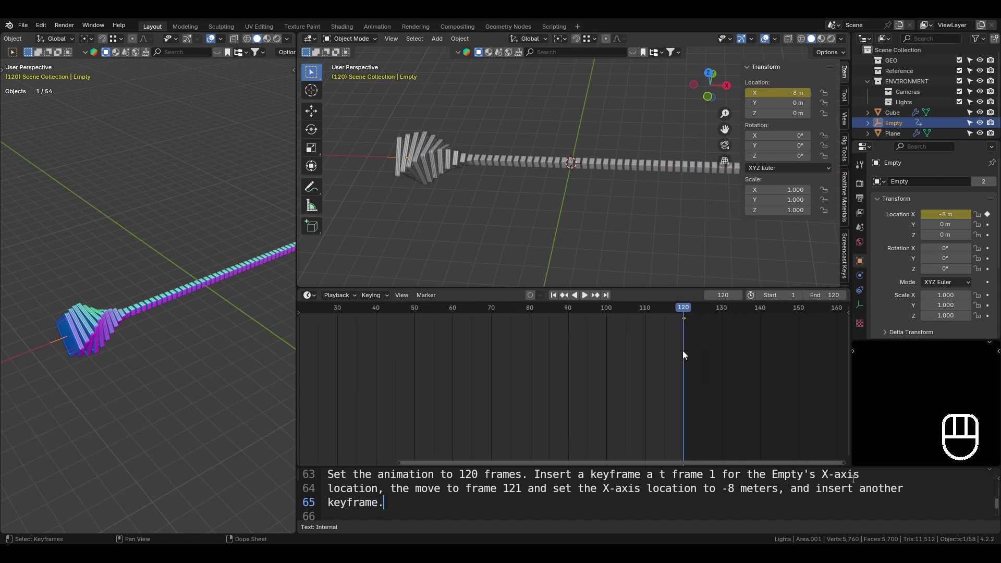
key(g)
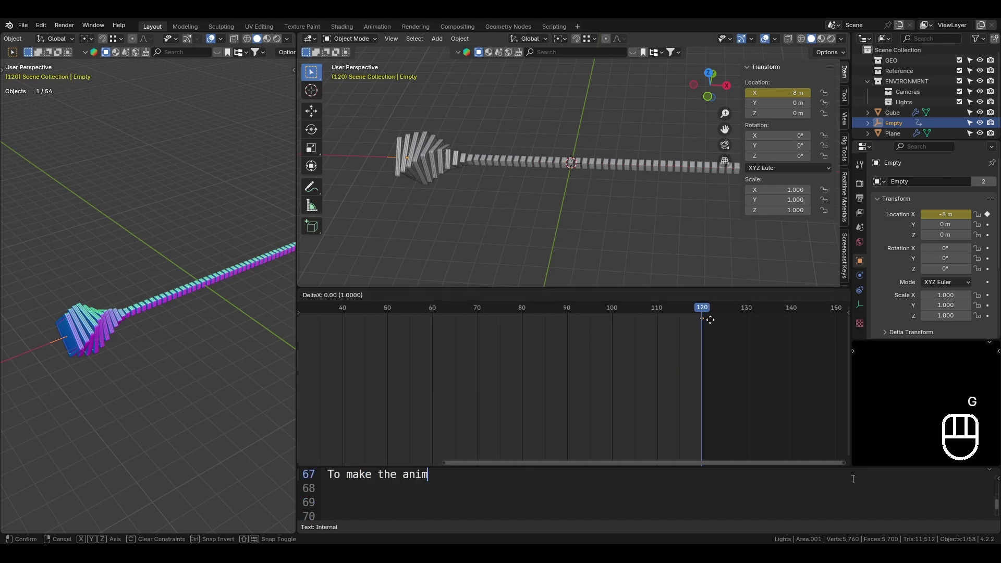
click(715, 324)
key(Up)
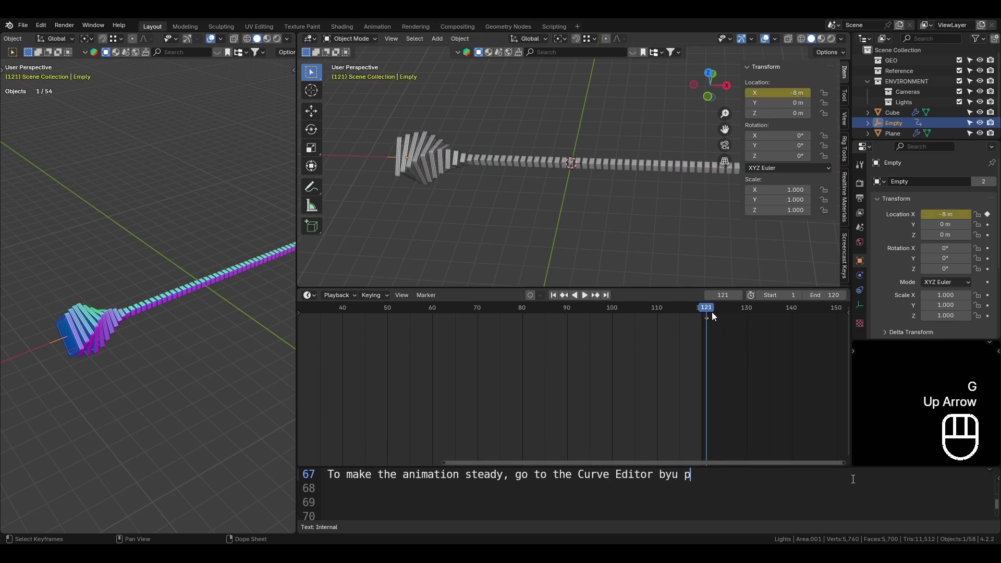
key(ctrl+s)
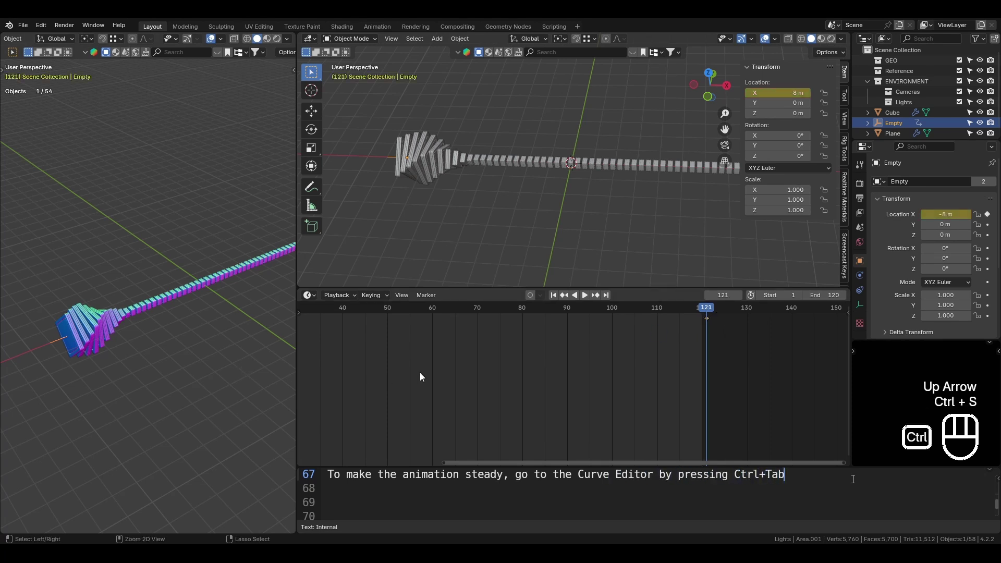
Show the Empty's X location curve in the Graph Editor and set both keyframes to Linear Extrapolation
key(ctrl+Tab)
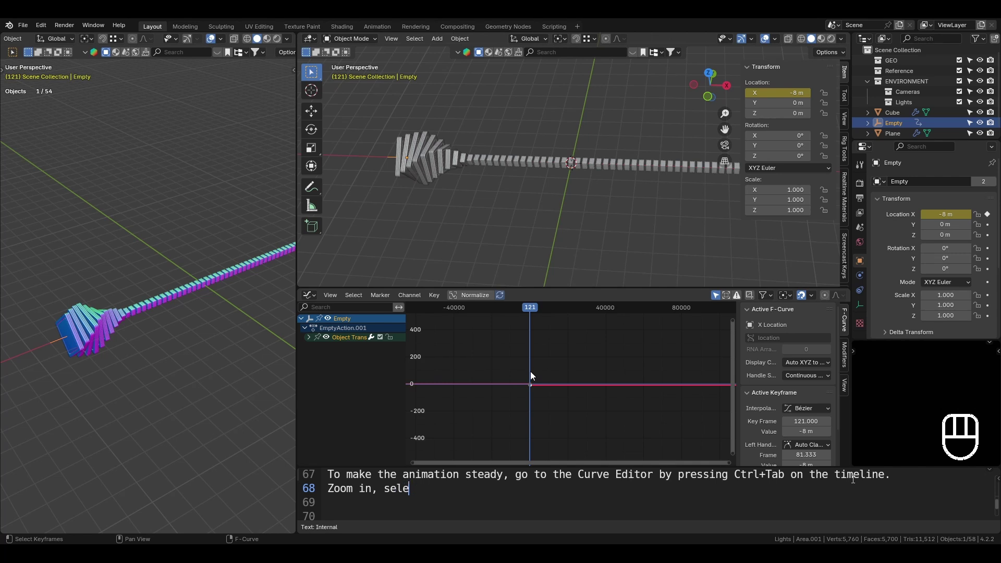
key(a)
key(grave)
click(621, 377)
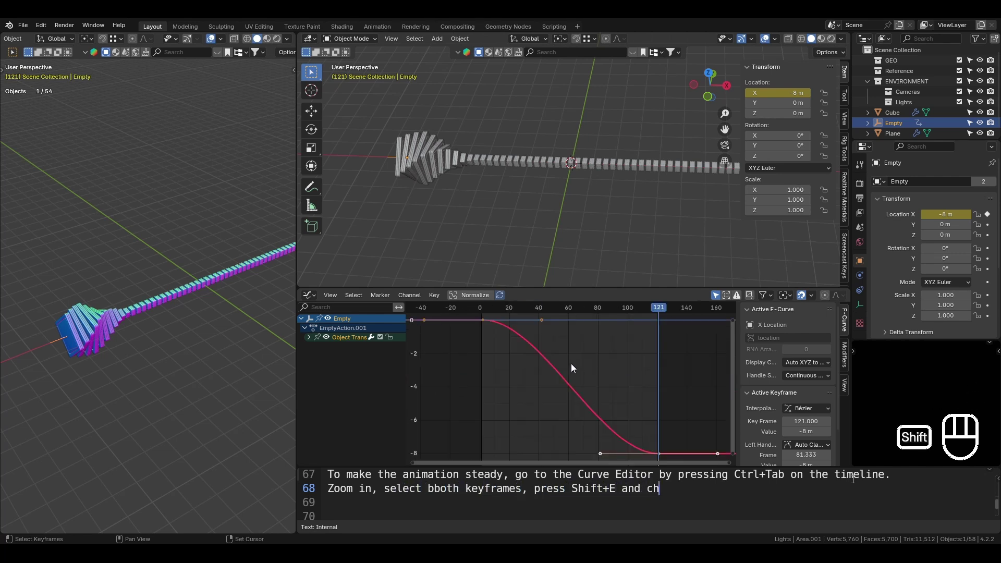
key(shift+e)
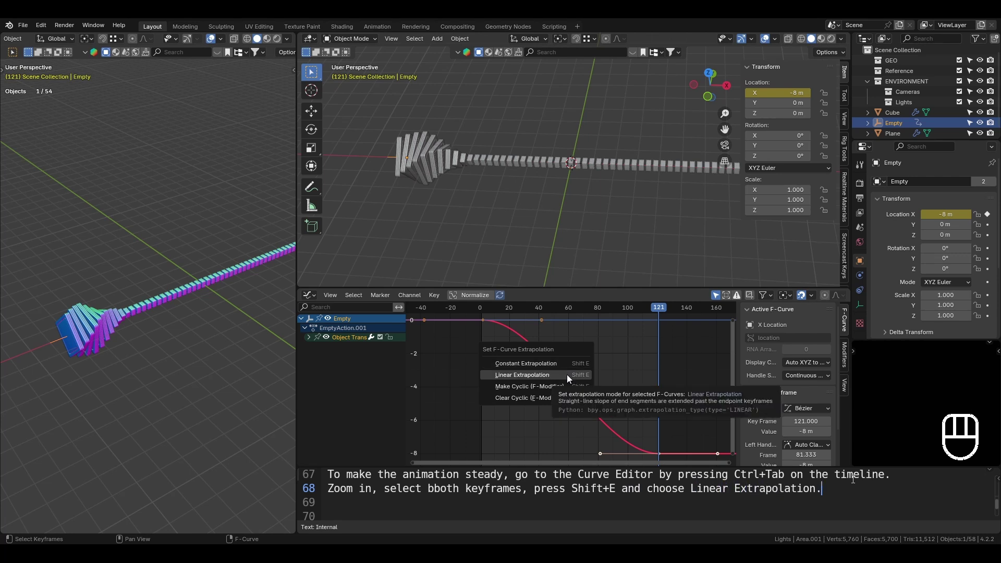
click(567, 374)
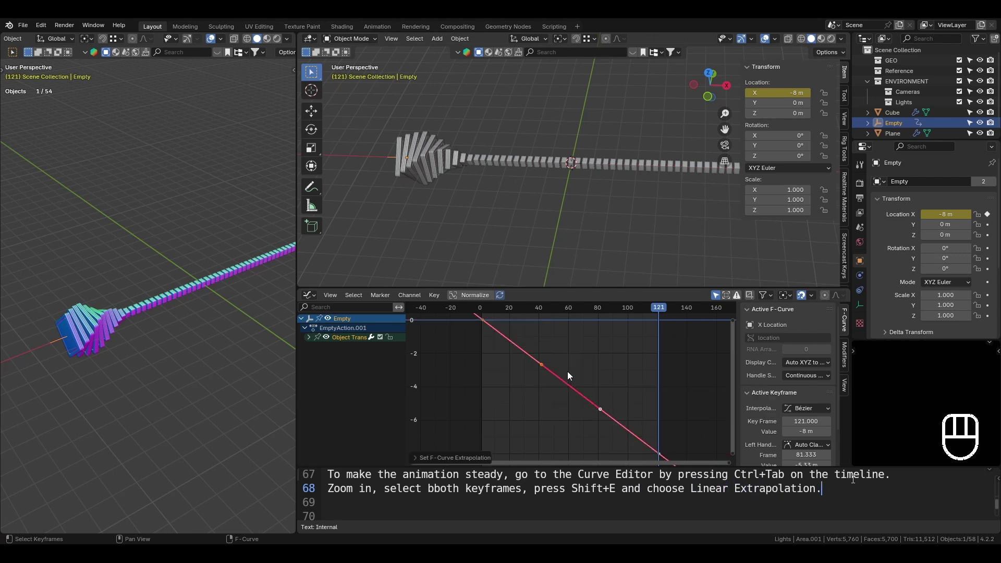
Play the animation from frame 1, return to the first frame and save the file
middle_drag(568, 339, 582, 381)
scroll(587, 364, down, 1)
scroll(584, 380, up, 2)
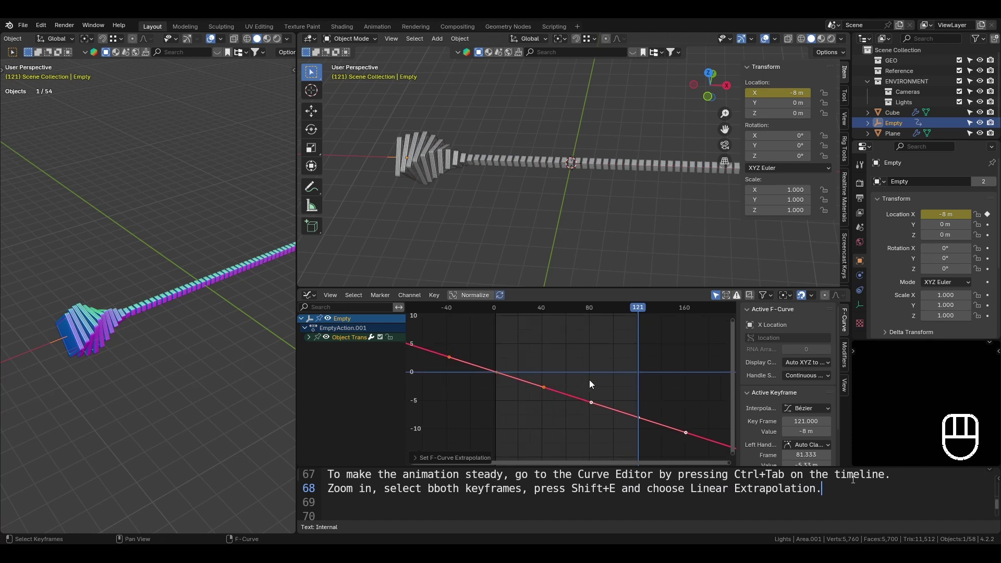
key(shift+Left)
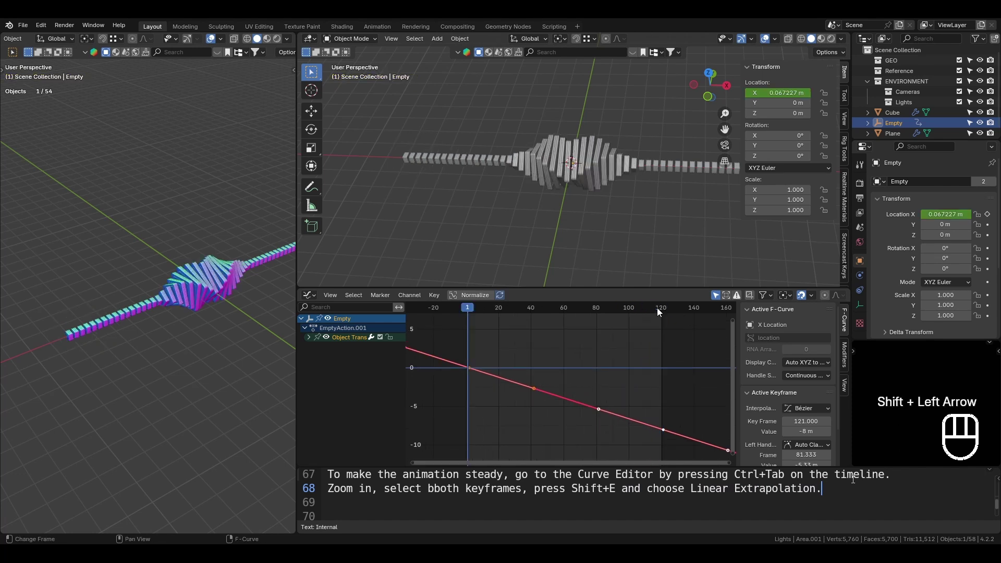
key(space)
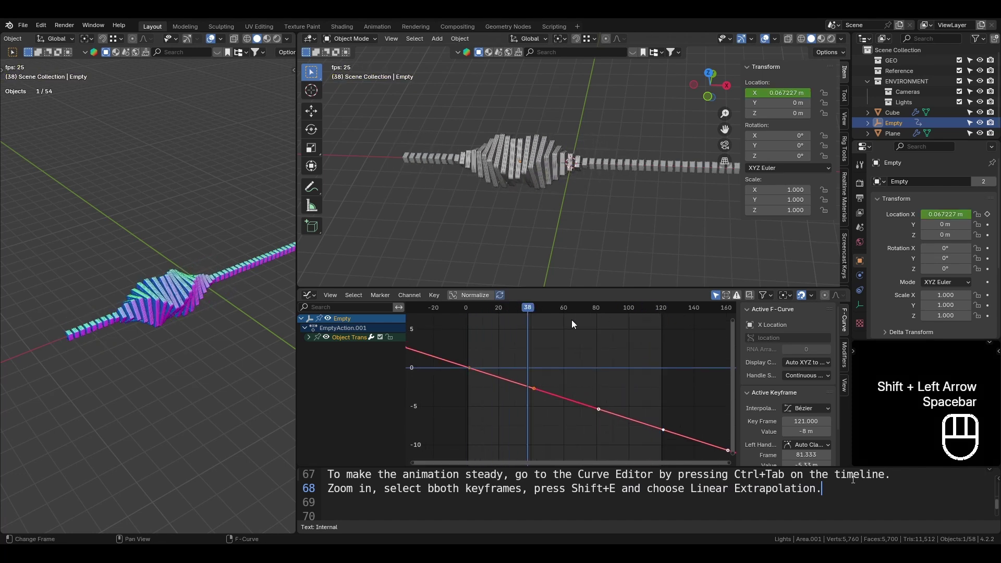
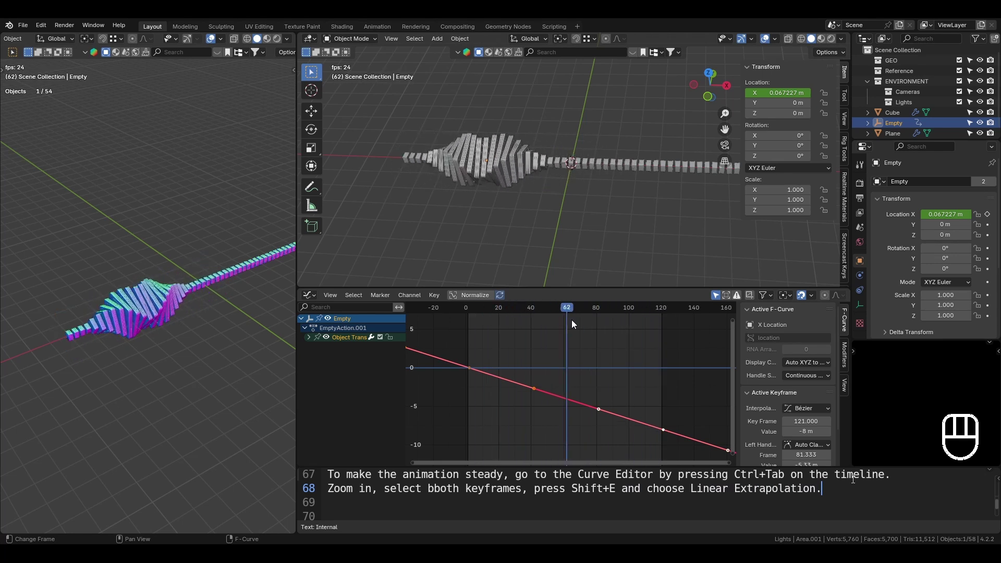
key(space)
key(ctrl+s)
key(shift+Left)
key(ctrl+s)
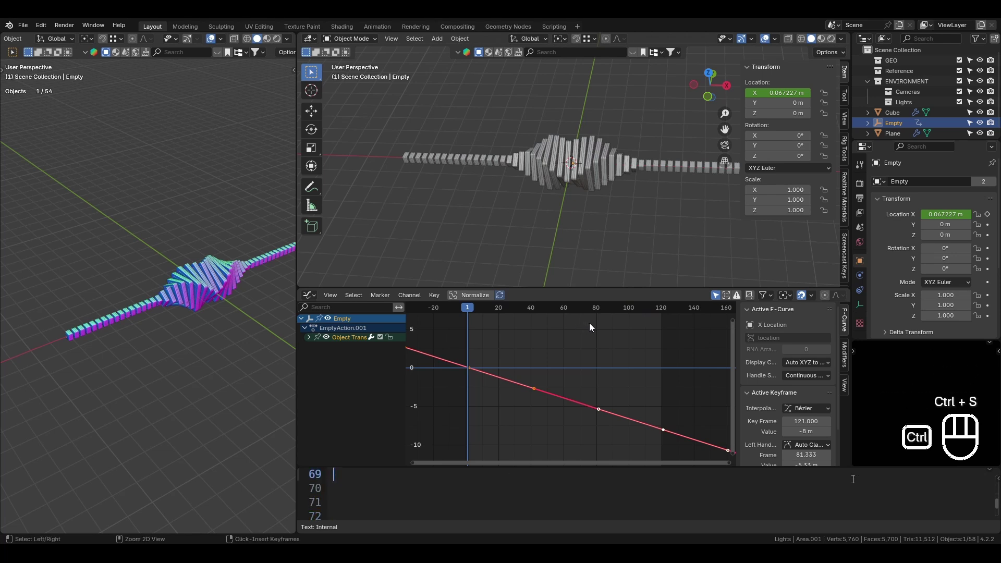
key(ctrl+s)
Add a camera, raise it about 3 m above the origin and look through it
key(shift+a)
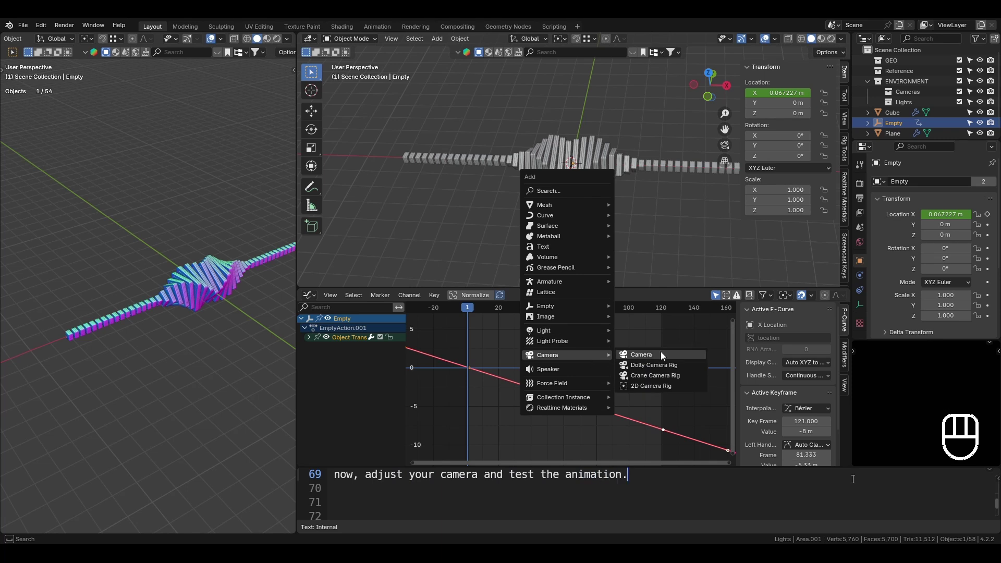
click(661, 351)
key(g)
click(593, 168)
key(KP_0)
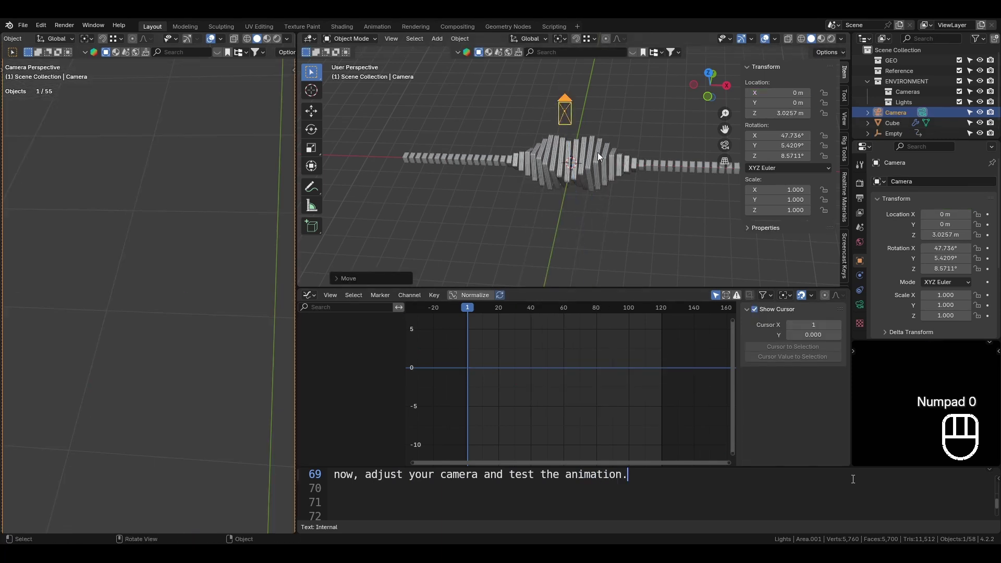
Clear the new camera's rotation
key(w)
key(Escape)
key(q)
key(w)
key(w)
key(w)
key(w)
key(q)
mouse_move(516, 245)
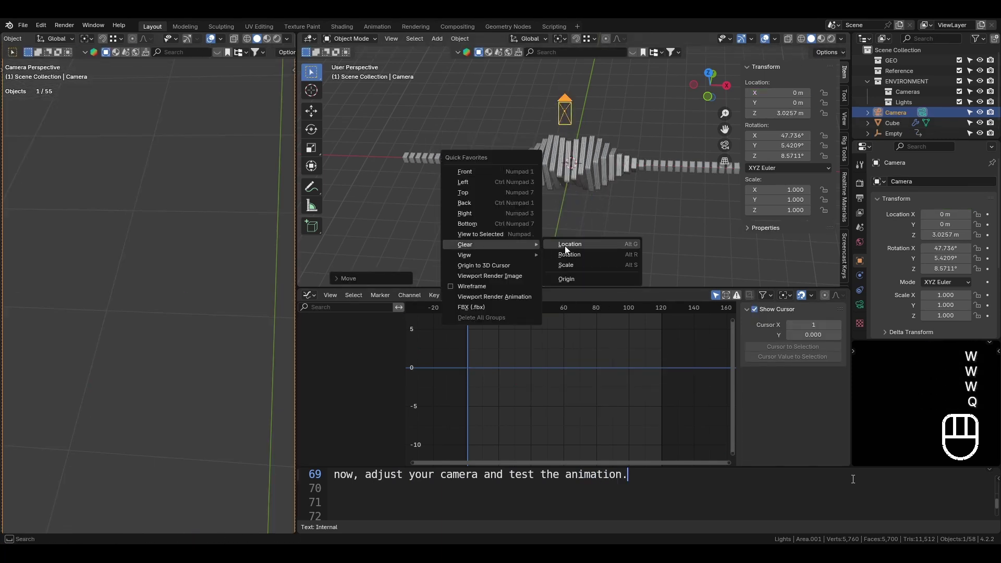
click(574, 256)
key(q)
click(576, 175)
Raise the camera to about 7.09 m on Z and rotate it to -90° around the Z axis
key(g)
key(z)
click(658, 116)
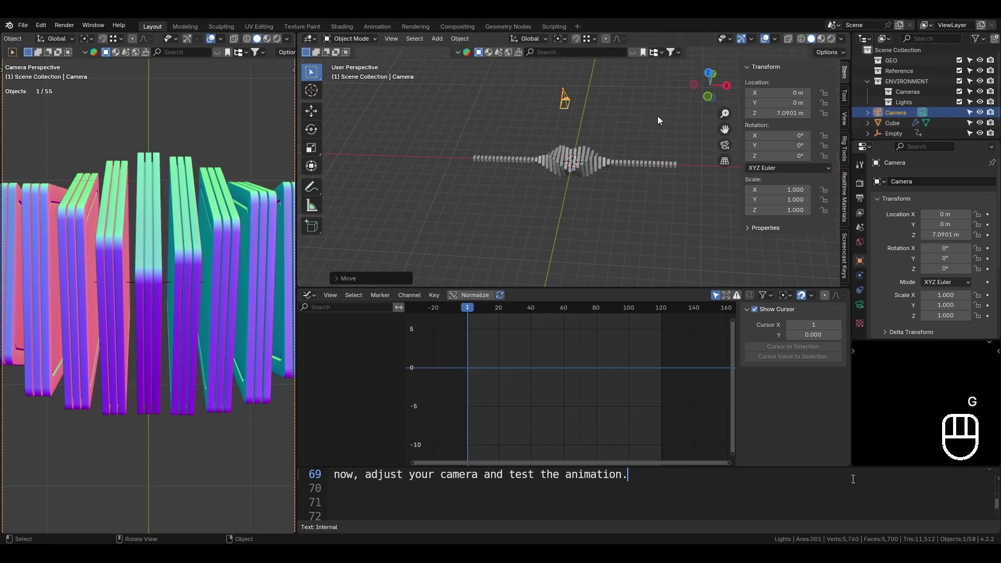
key(r)
key(z)
click(508, 221)
scroll(205, 273, down, 4)
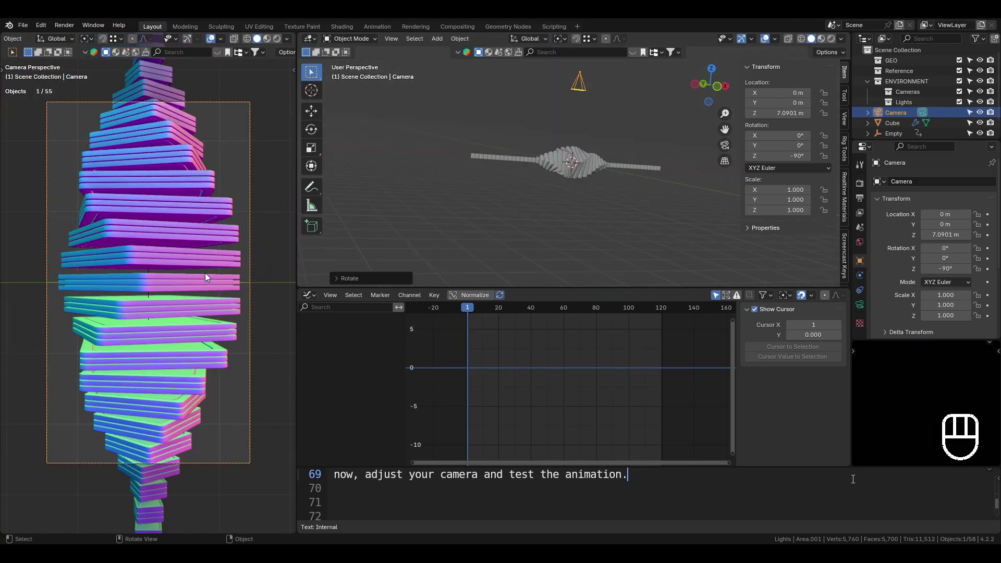
Set the pivot point to the 3D Cursor and rotate the camera around it in front view to tilt it about 38°
key(KP_1)
key(KP_1)
key(KP_1)
key(KP_1)
key(KP_1)
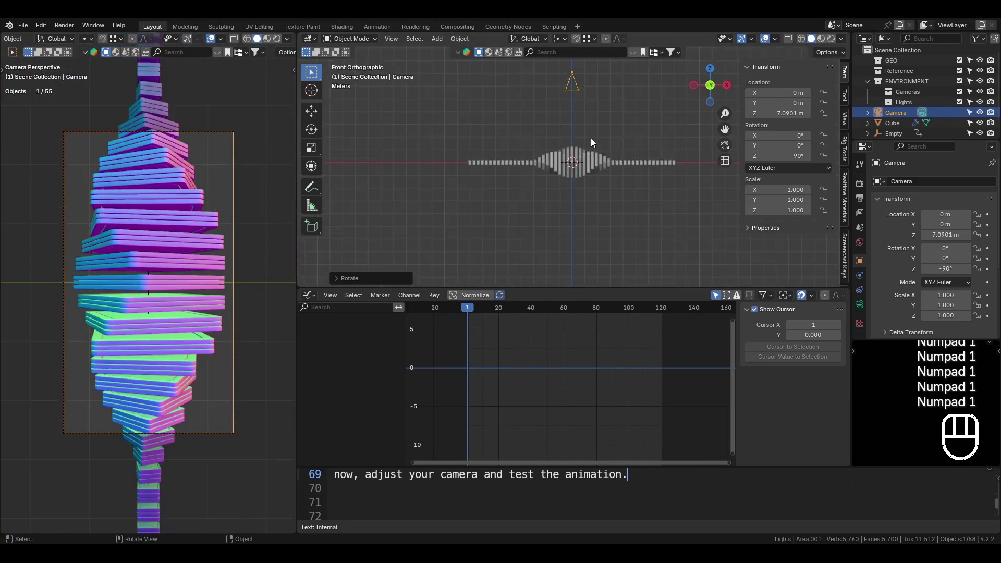
key(KP_7)
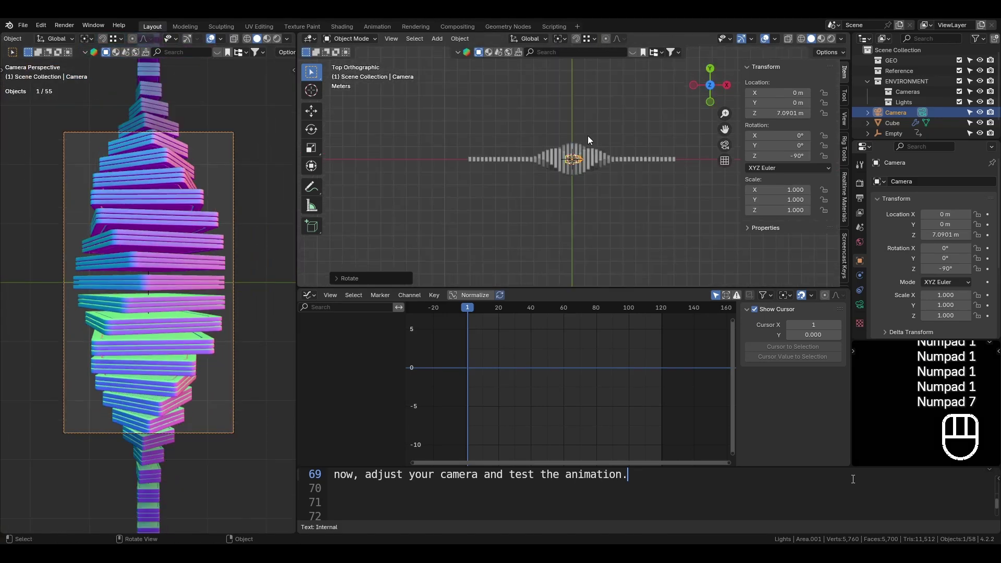
key(KP_1)
key(r)
click(559, 38)
click(584, 74)
key(r)
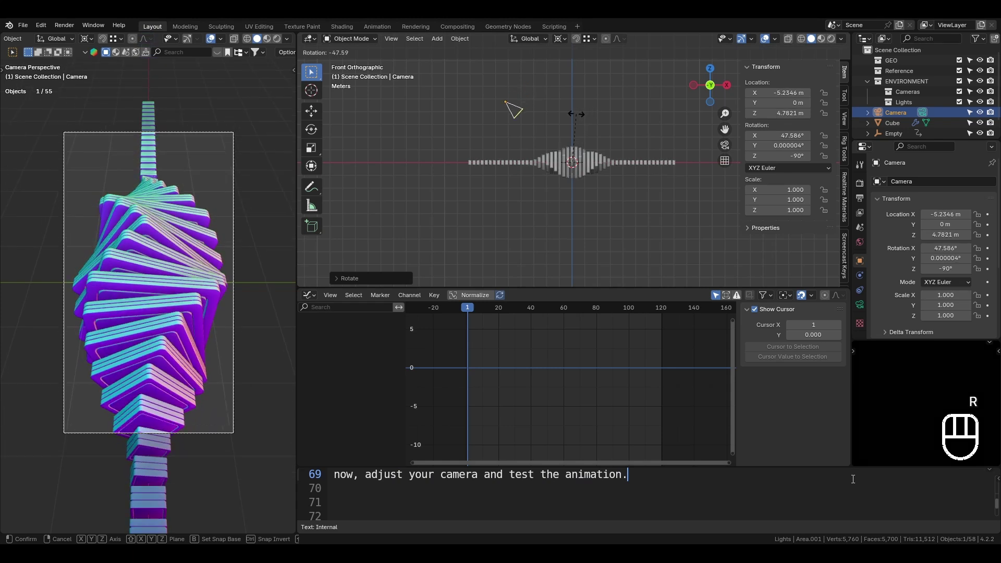
Rotate the camera in top view to about -66° around Z and pull it back about 3.98 m along its local Z
key(KP_7)
key(z)
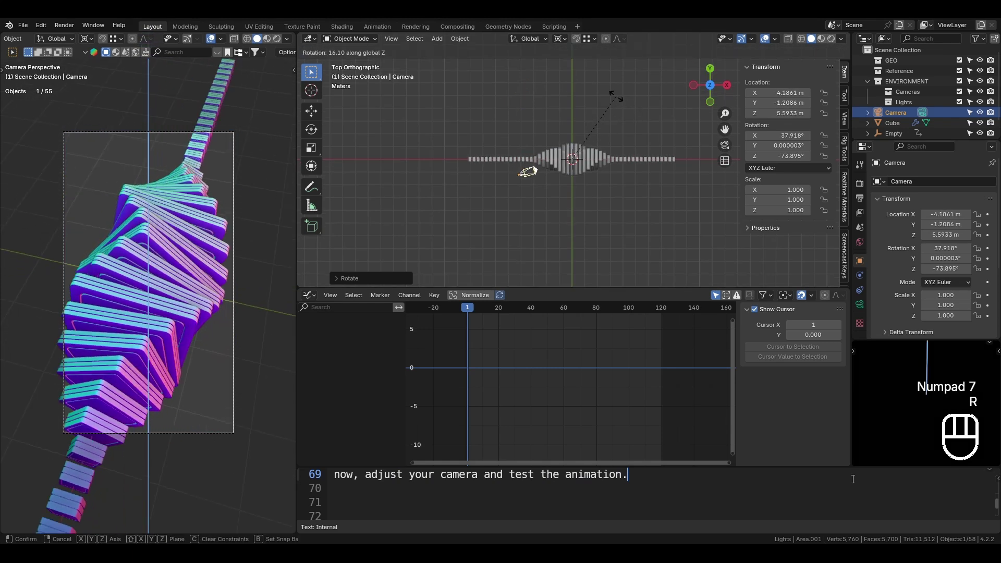
click(608, 89)
key(g)
key(z)
key(z)
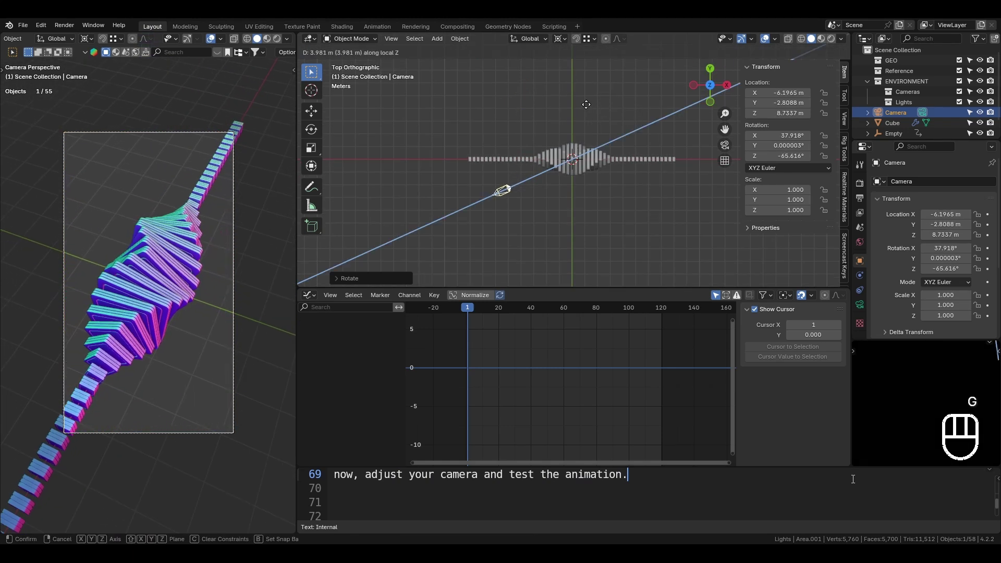
click(586, 104)
Open the plates' node tree in a Geometry Node Editor replacing the Graph Editor and slightly reduce the plates' scaling
click(599, 159)
click(309, 295)
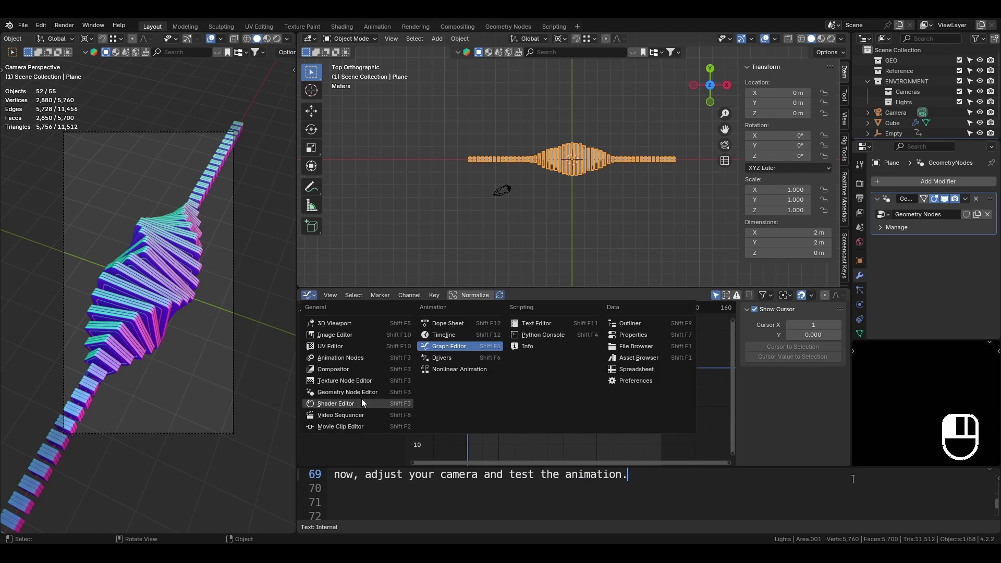
click(334, 403)
middle_drag(386, 449, 448, 386)
scroll(459, 402, up, 9)
middle_drag(480, 438, 553, 318)
scroll(543, 367, up, 5)
middle_drag(542, 366, 540, 409)
mouse_move(540, 383)
shift+mouse_down()
mouse_move(519, 383)
mouse_move(529, 384)
shift+mouse_up()
scroll(529, 384, down, 2)
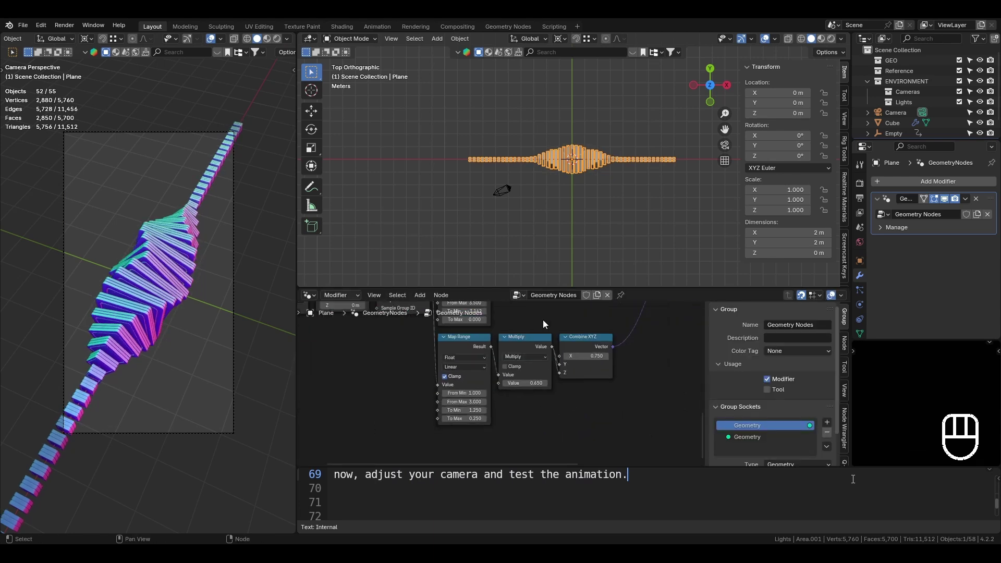
Set the scale Map Range node's From Max to 2.5 and To Min to 1.15, and save the file
middle_drag(528, 384, 561, 348)
scroll(560, 348, up, 3)
shift+drag(499, 424, 488, 423)
key(ctrl+z)
shift+drag(496, 413, 464, 423)
double_click(476, 414)
text(2.5)
key(Return)
double_click(475, 423)
key(ctrl+s)
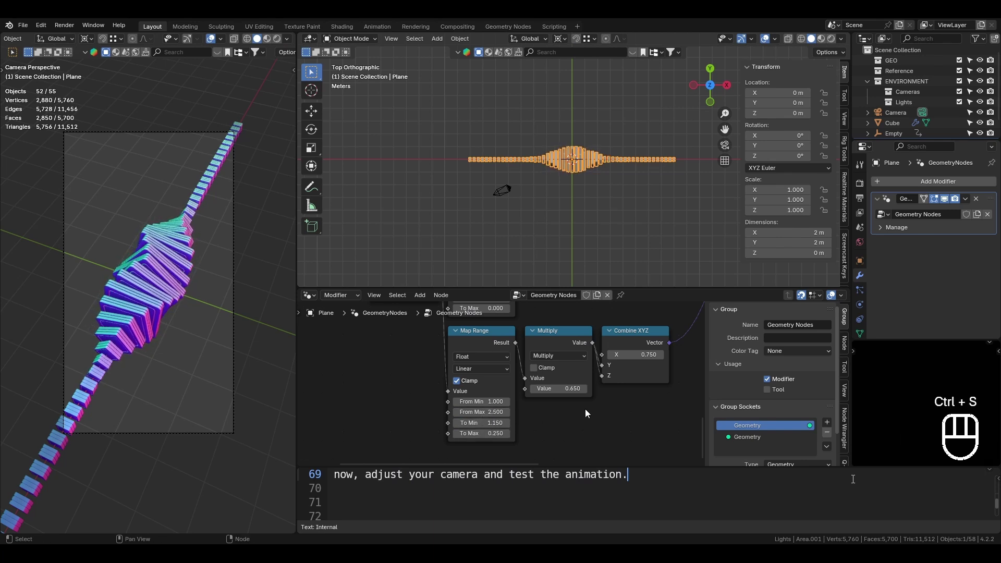
Move the camera closer to the plates, to about X -5.55, Y -2.52, Z 7.82 m, and save in front view
click(502, 191)
middle_drag(502, 190, 546, 147)
key(g)
click(635, 176)
key(g)
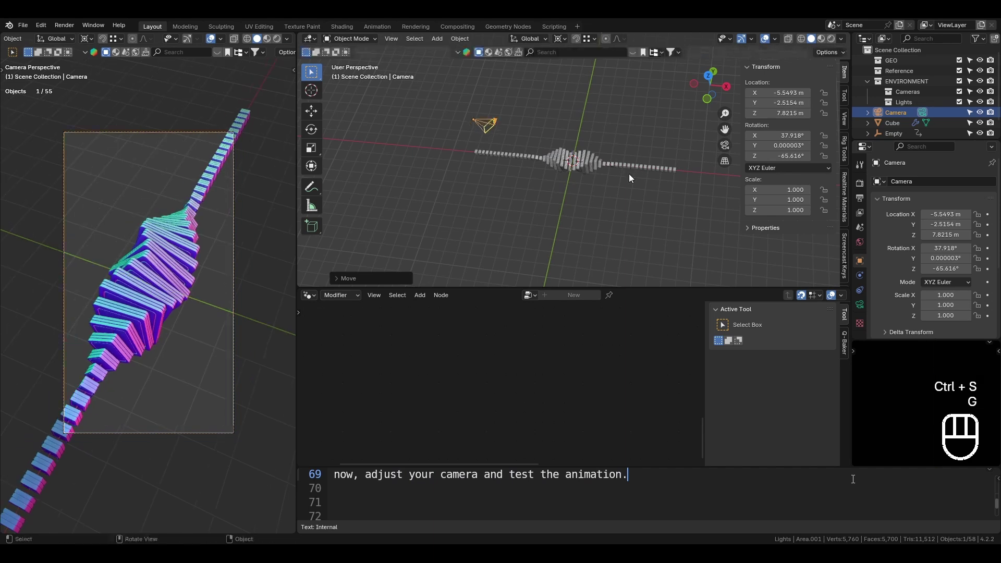
right_click(618, 183)
key(KP_1)
key(ctrl+s)
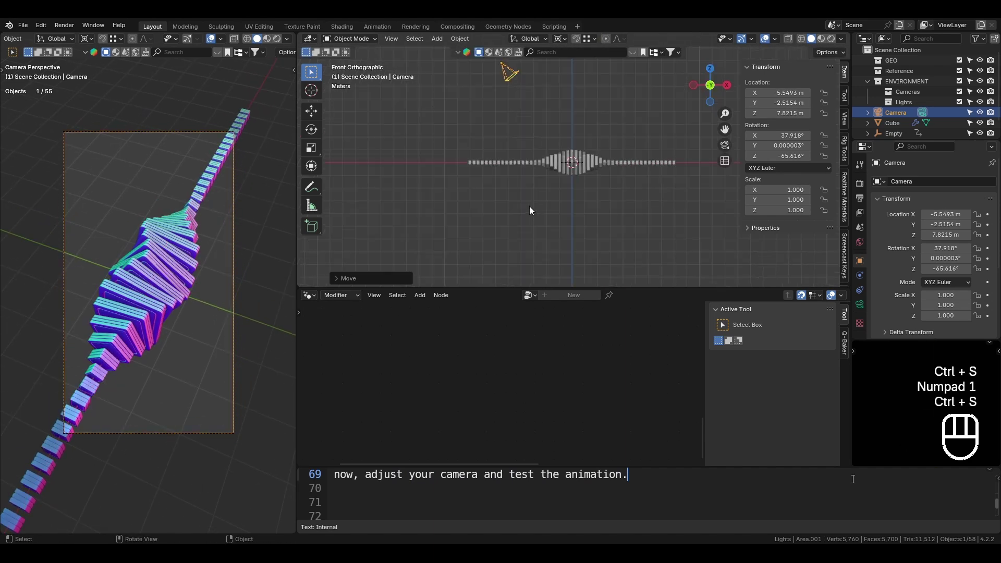
Play the animation briefly to test the camera framing and show the camera's lens settings
click(313, 296)
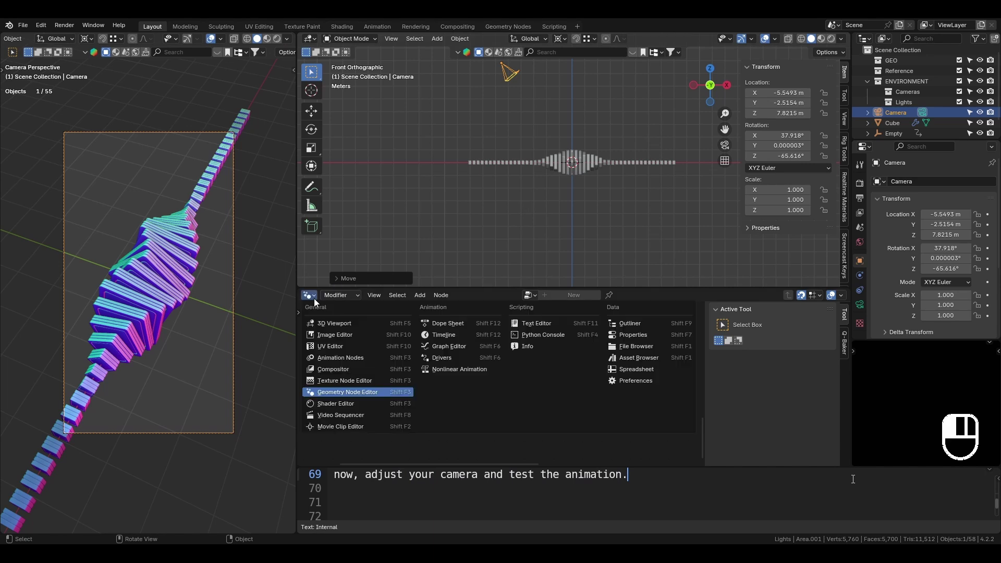
click(549, 181)
key(space)
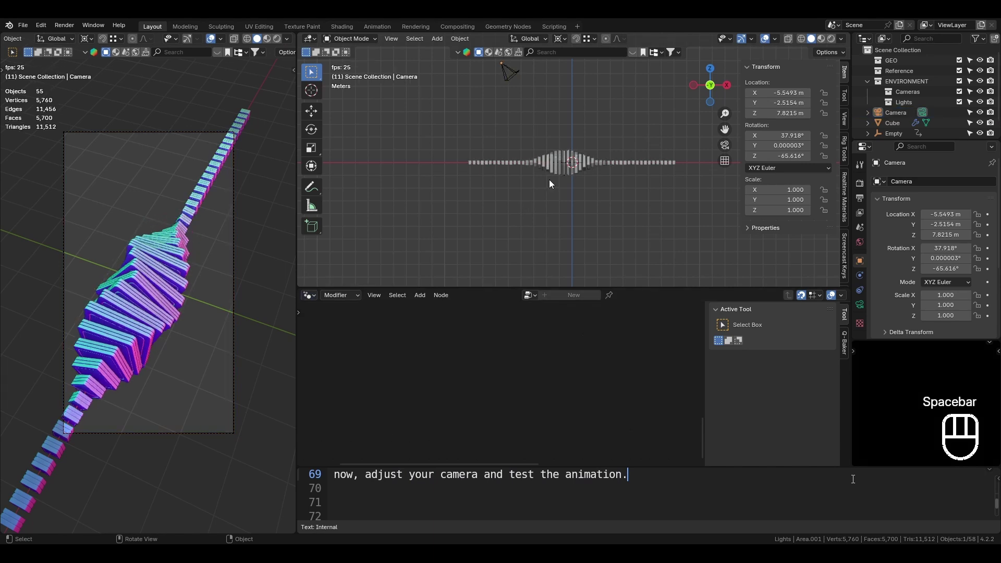
click(860, 304)
key(space)
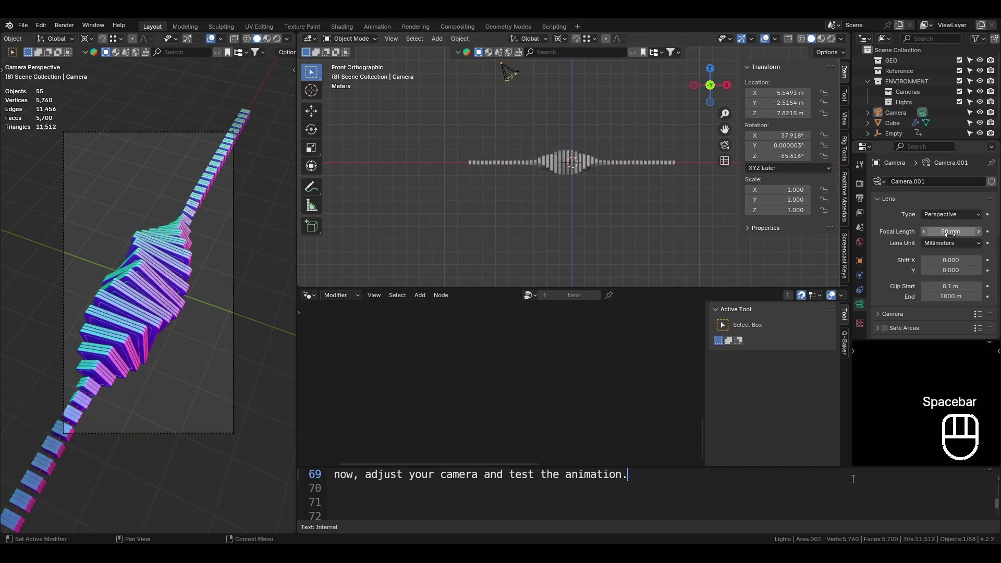
Try camera focal lengths of 22 mm and 55 mm, restore 50 mm and select the camera
click(938, 232)
text(52)
key(Return)
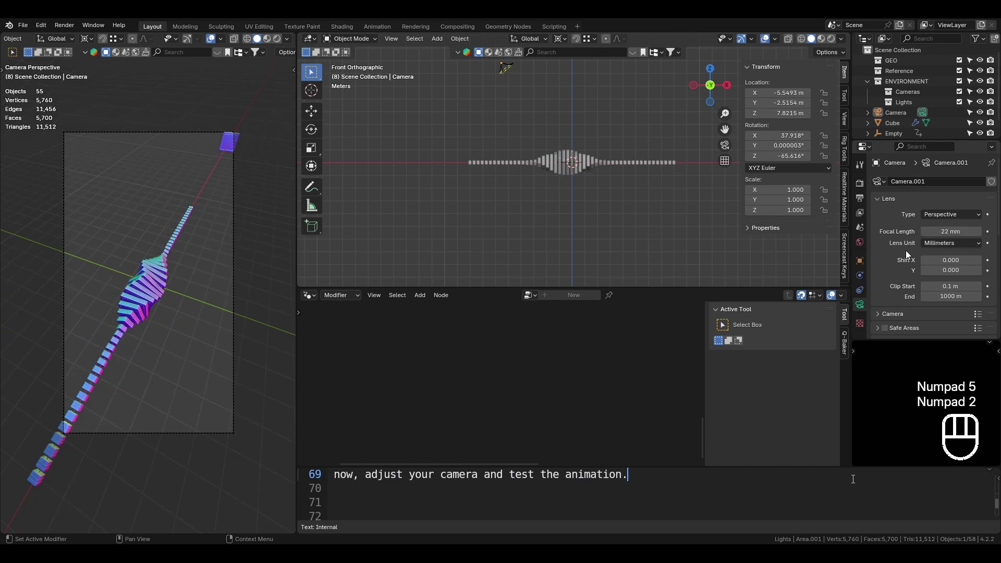
click(933, 232)
text(55)
key(Return)
key(ctrl+s)
click(933, 231)
text(50)
key(Return)
click(896, 112)
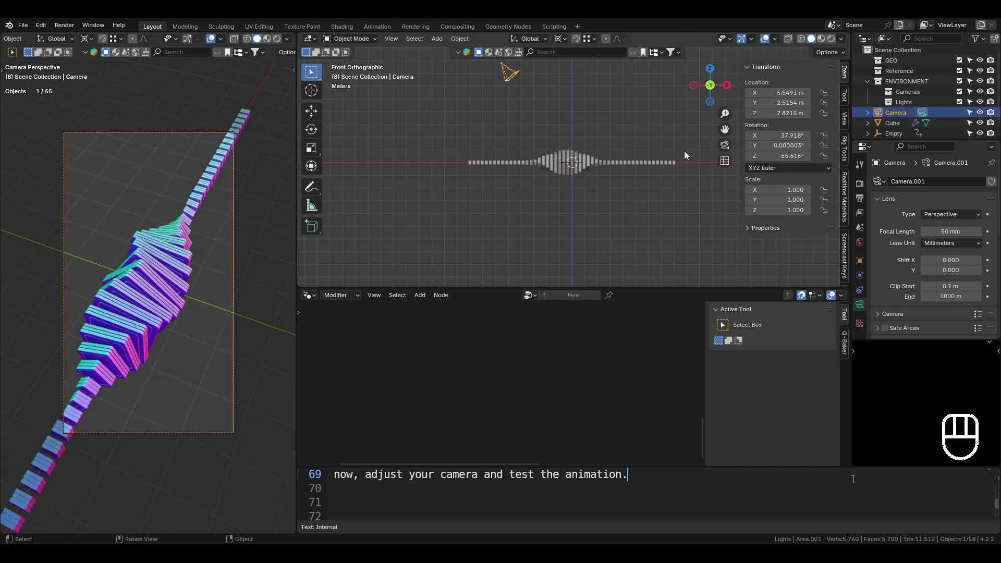
Set the camera's viewport Passepartout to 1.000 and save the file at the first frame
key(ctrl+s)
scroll(952, 245, down, 6)
drag(950, 307, 983, 308)
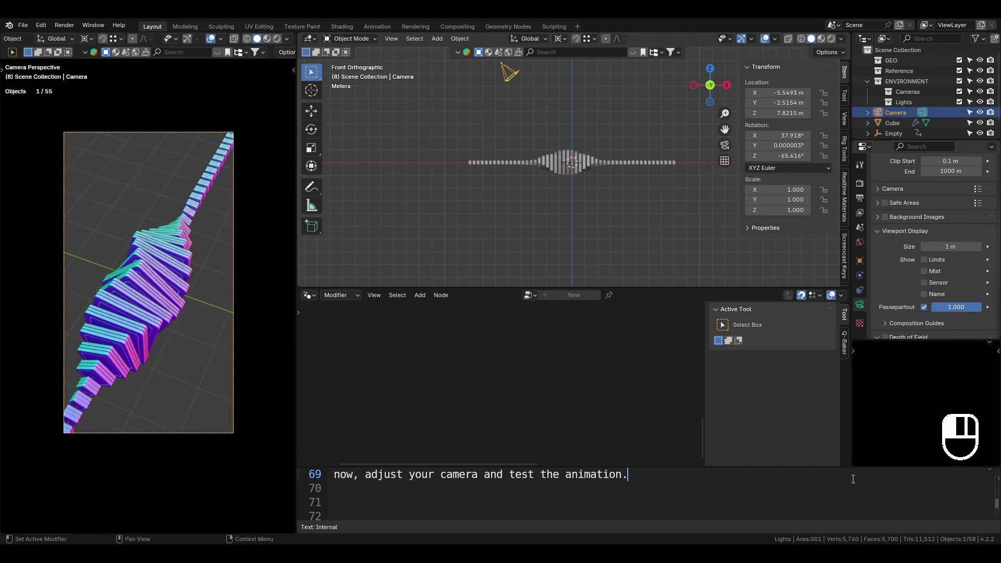
key(shift+Left)
key(ctrl+s)
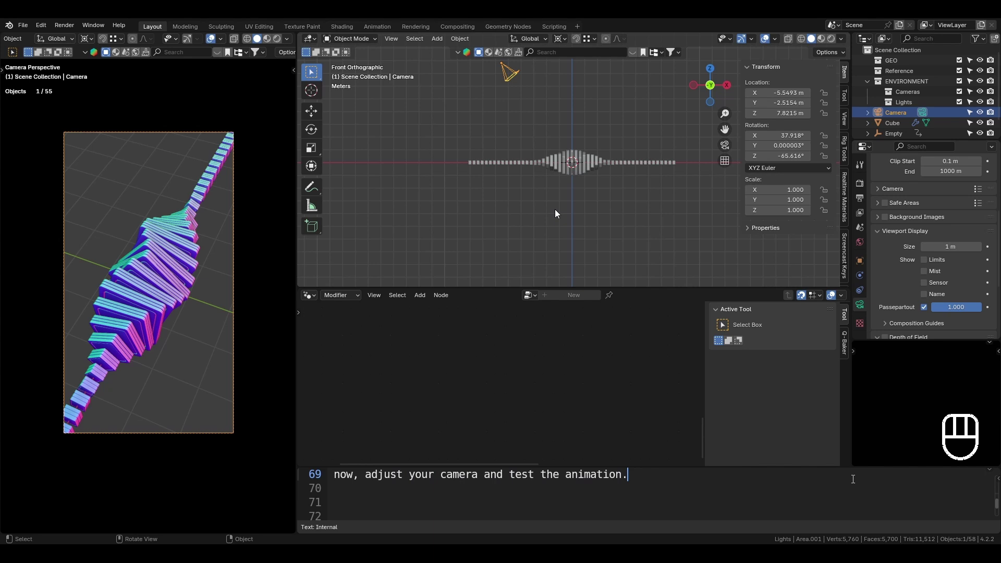
Play the animation with a Timeline shown below the viewport to check how the 120-frame range loops, and stop playback
scroll(897, 279, down, 5)
key(space)
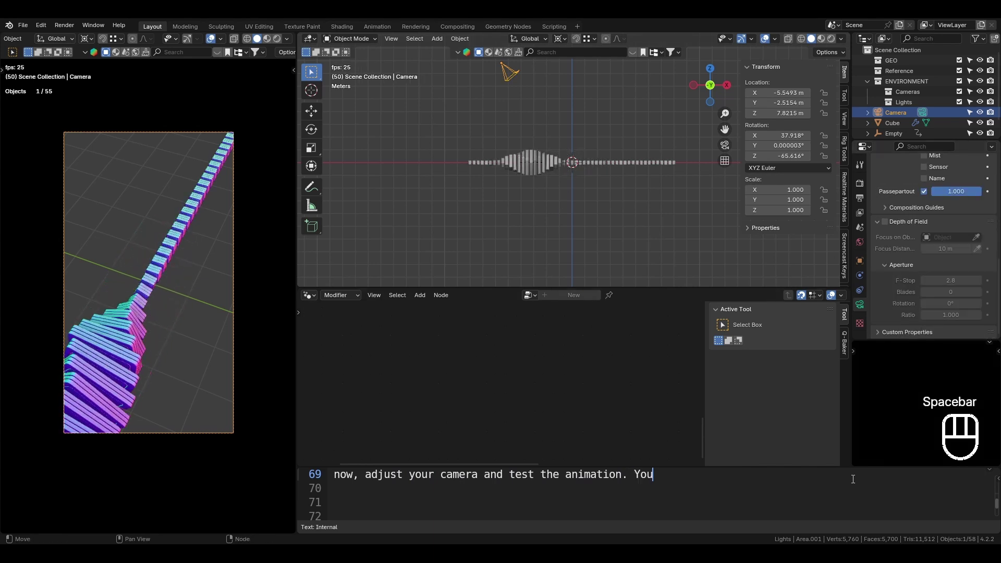
click(309, 295)
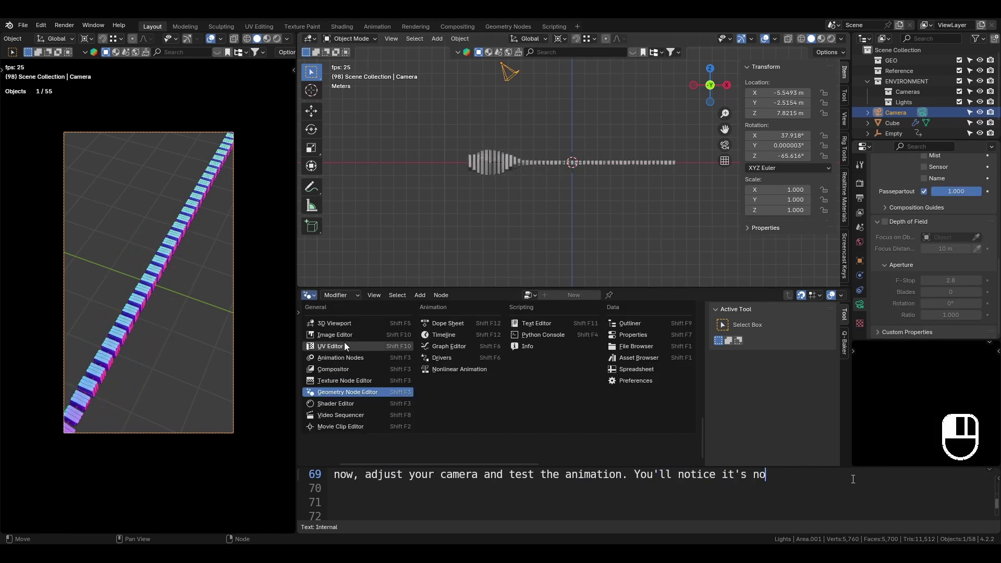
click(440, 335)
drag(603, 288, 604, 367)
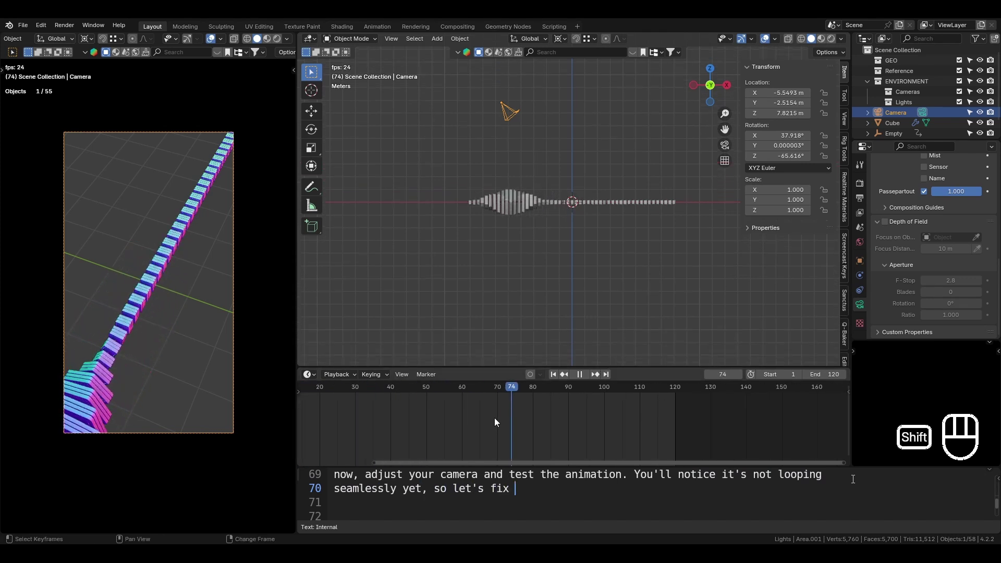
middle_drag(494, 418, 625, 406)
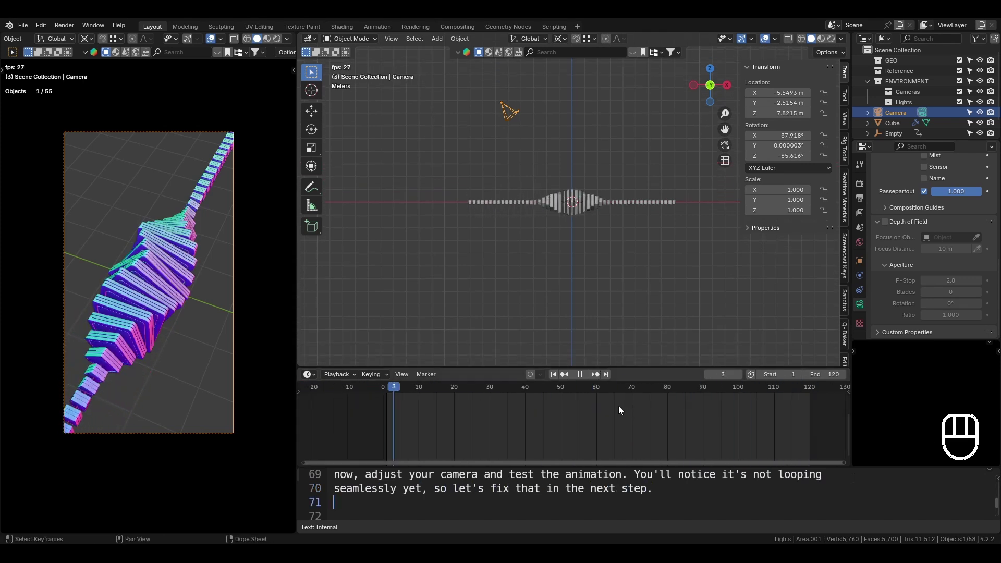
key(space)
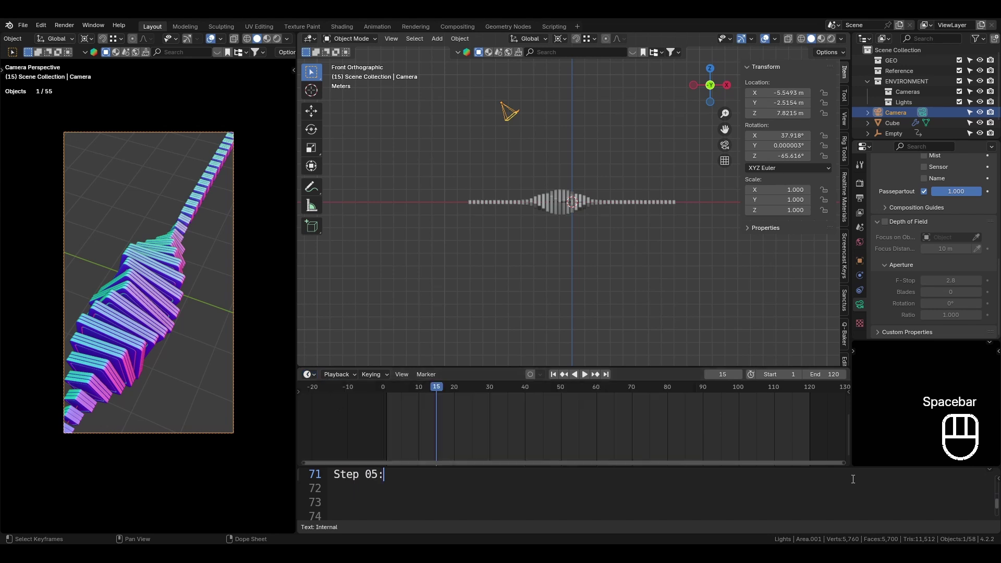
Show the plates' node tree in an enlarged Geometry Node Editor and save the file at the first frame
click(307, 375)
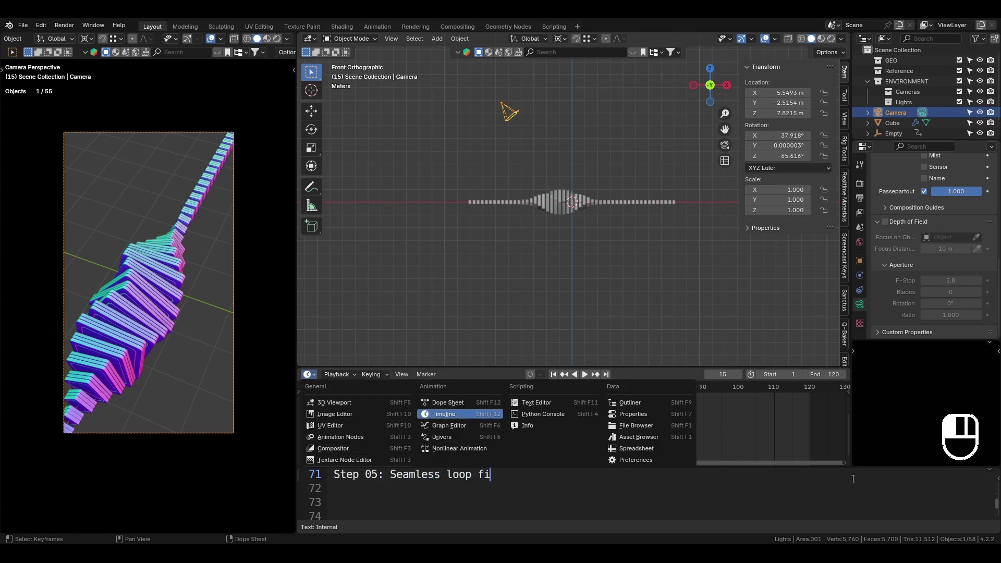
click(344, 472)
drag(506, 368, 532, 235)
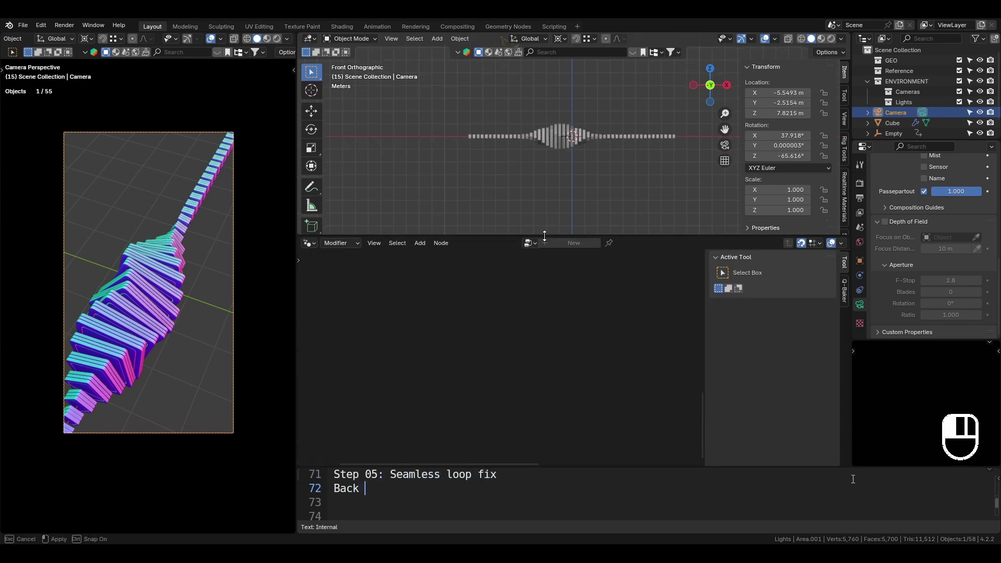
click(558, 136)
drag(553, 235, 547, 157)
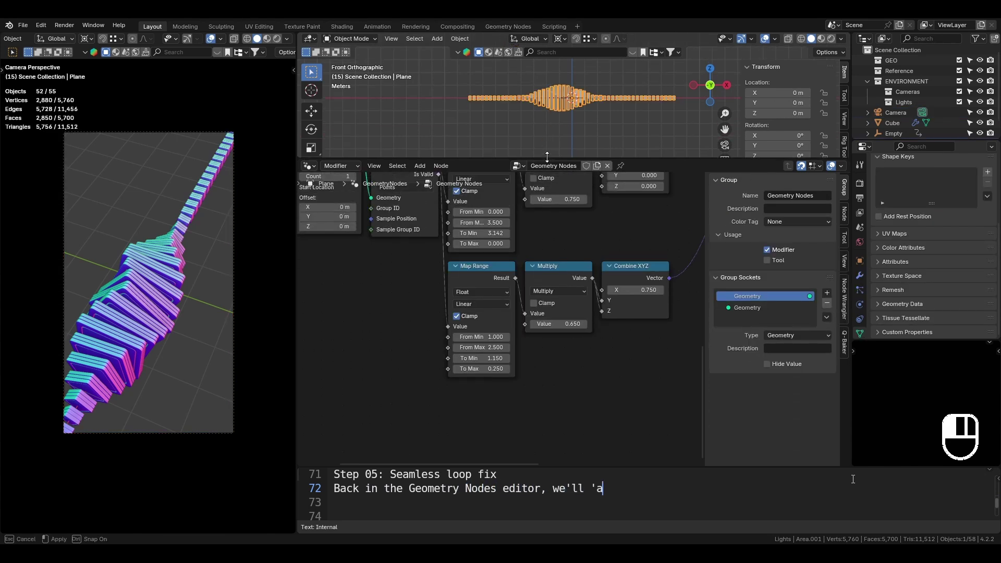
key(shift+Left)
key(ctrl+s)
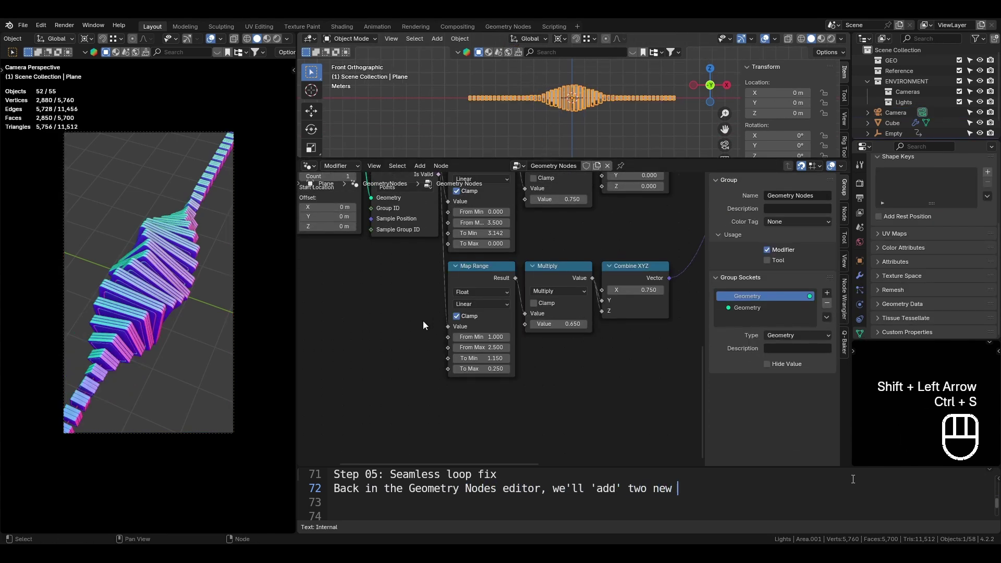
Move the Object Info and Mesh Line nodes away from Geometry Proximity and open a gap between the two nodes
scroll(392, 310, down, 5)
shift+middle_drag(390, 311, 509, 342)
scroll(526, 331, up, 3)
scroll(526, 331, down, 1)
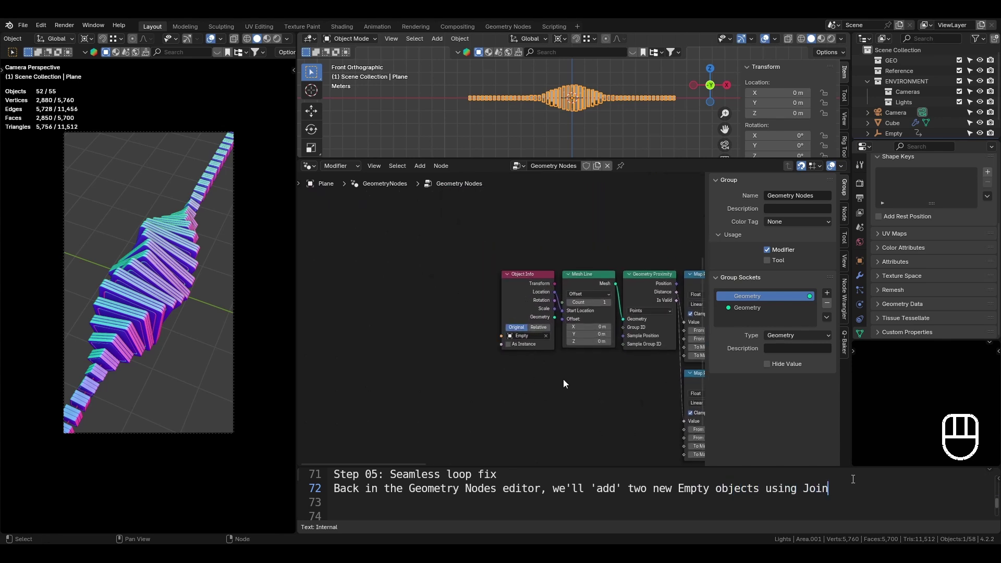
middle_drag(563, 384, 482, 374)
drag(425, 373, 531, 253)
key(g)
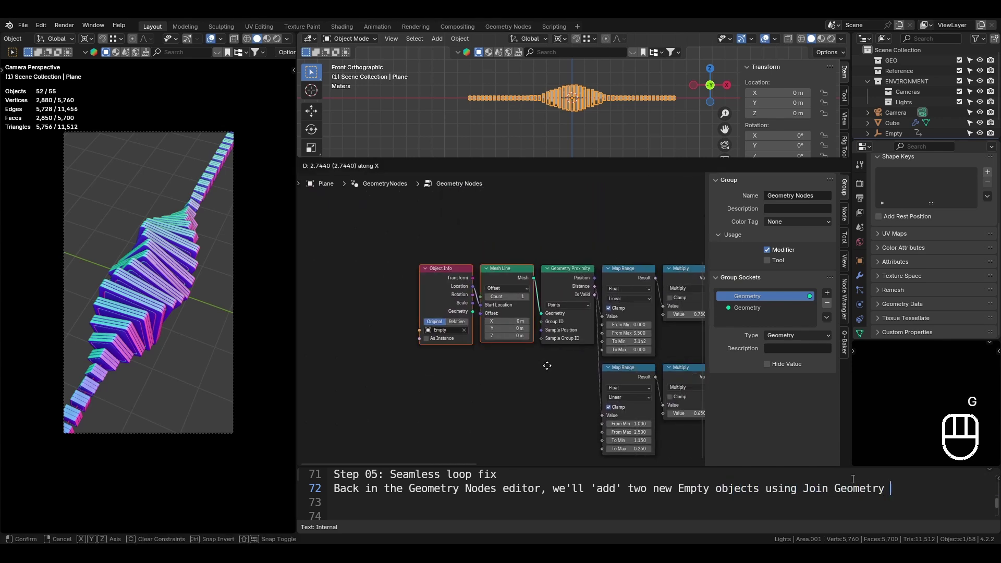
click(425, 370)
middle_drag(421, 371, 575, 361)
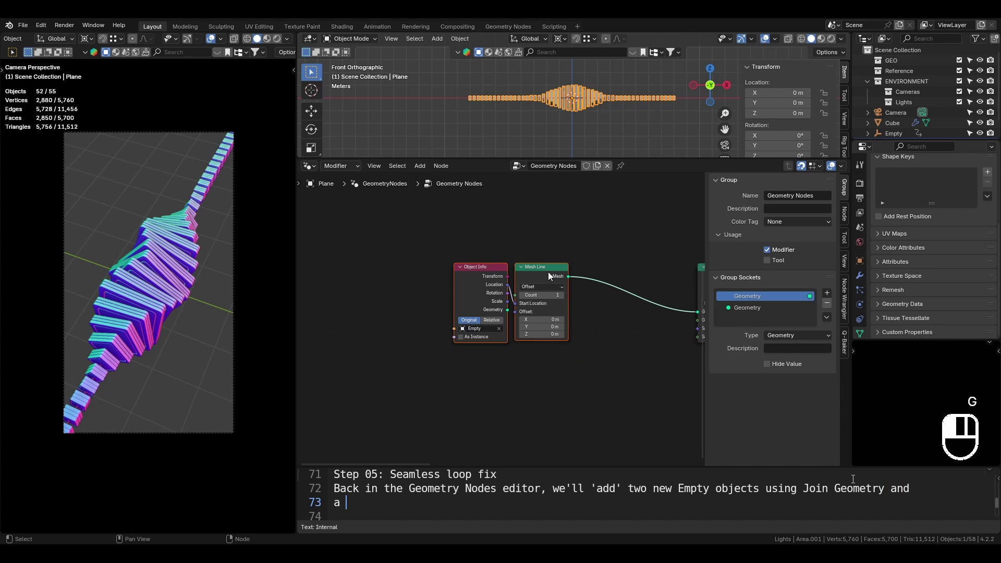
drag(548, 271, 613, 279)
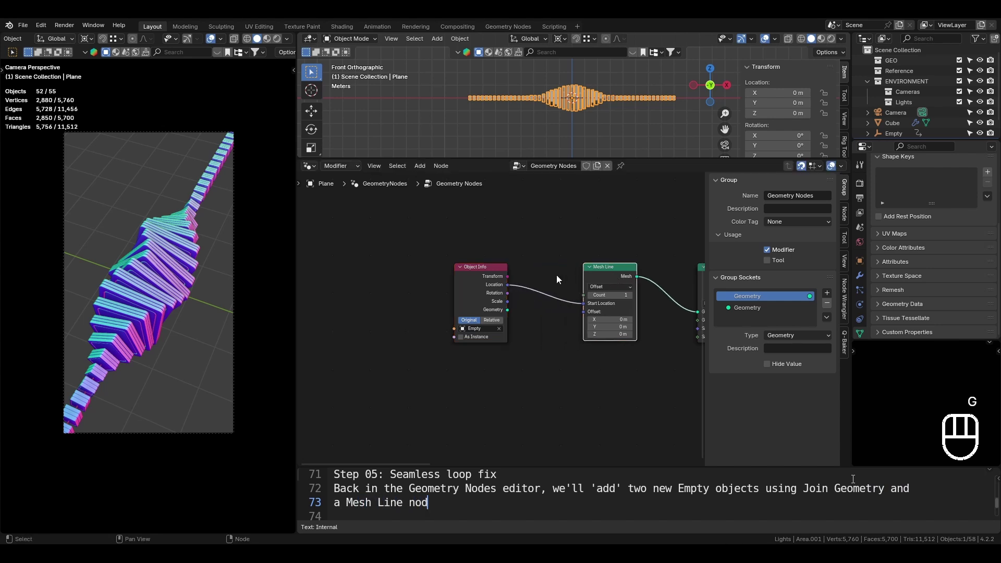
Add a Vector Math node set to Add and place it below the link between Object Info and Mesh Line
scroll(564, 278, up, 2)
middle_drag(568, 277, 527, 285)
key(shift+a)
click(537, 259)
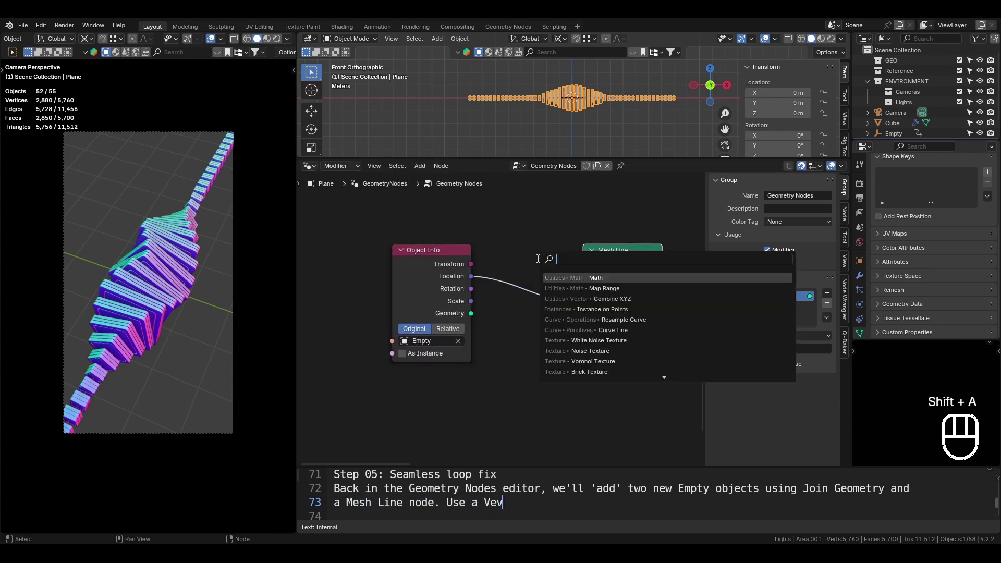
text(vector)
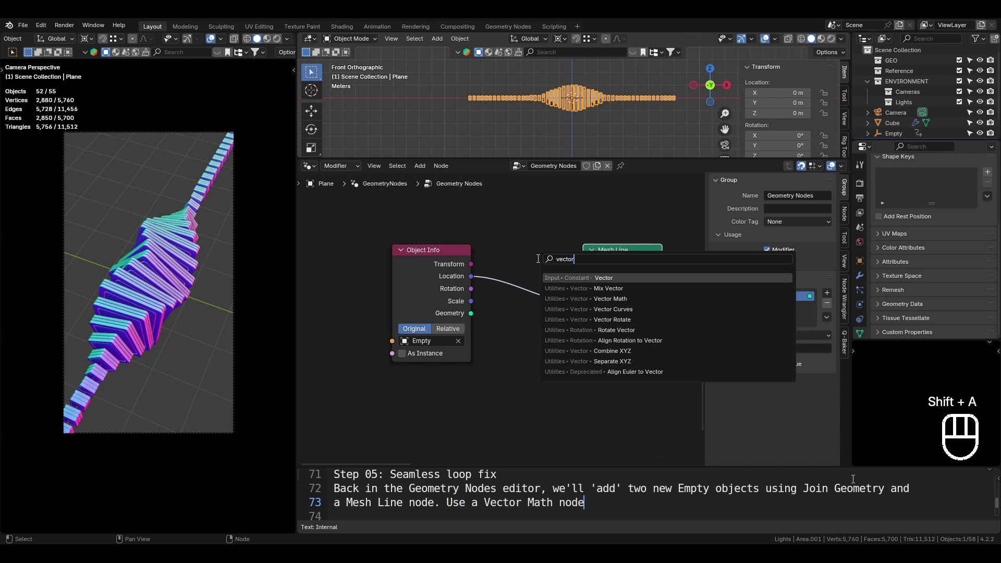
text( math)
key(Return)
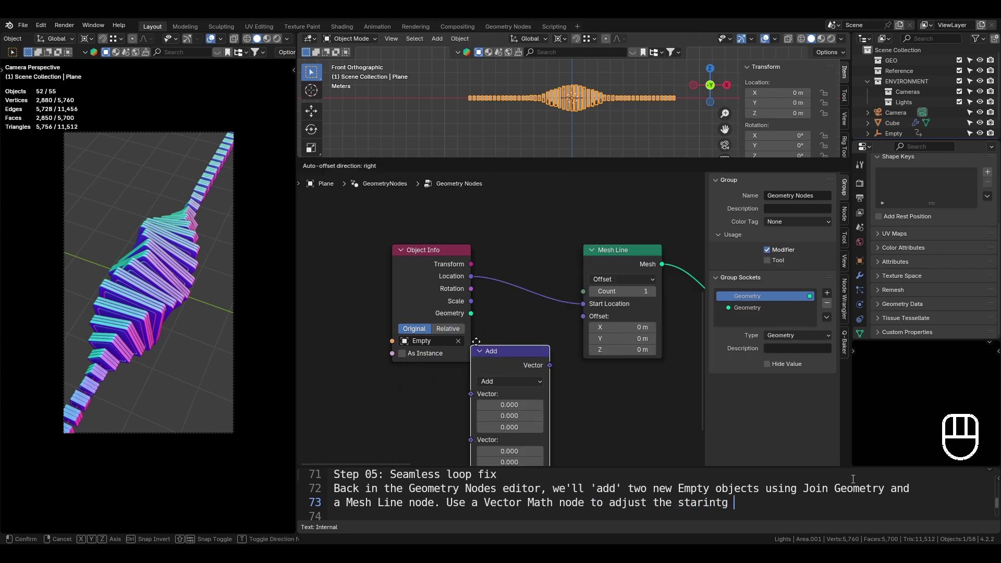
click(501, 319)
scroll(496, 301, down, 2)
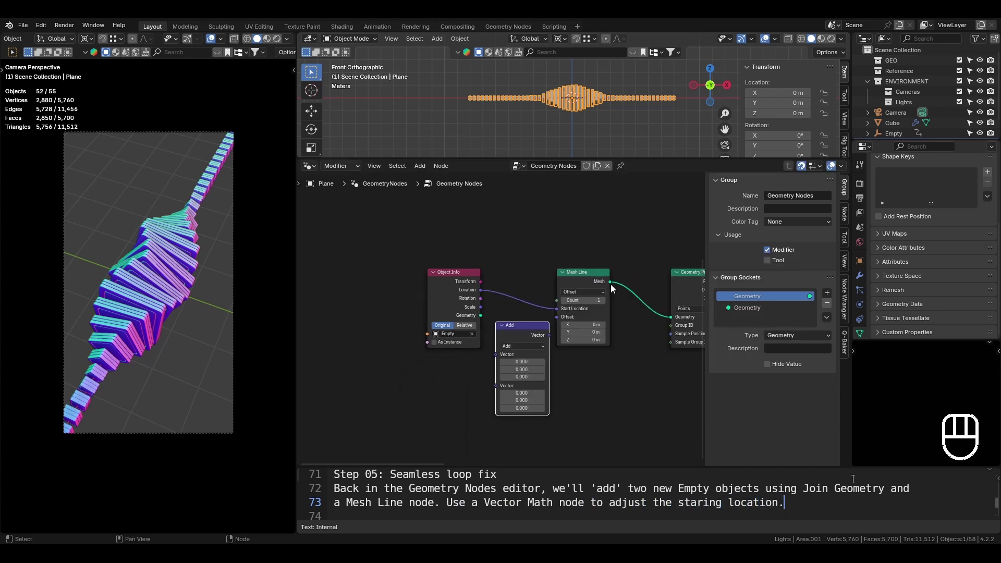
Duplicate the Mesh Line with its input link and insert the Add node between Object Info's Location and the copy's Start Location
click(593, 285)
middle_drag(577, 280, 555, 229)
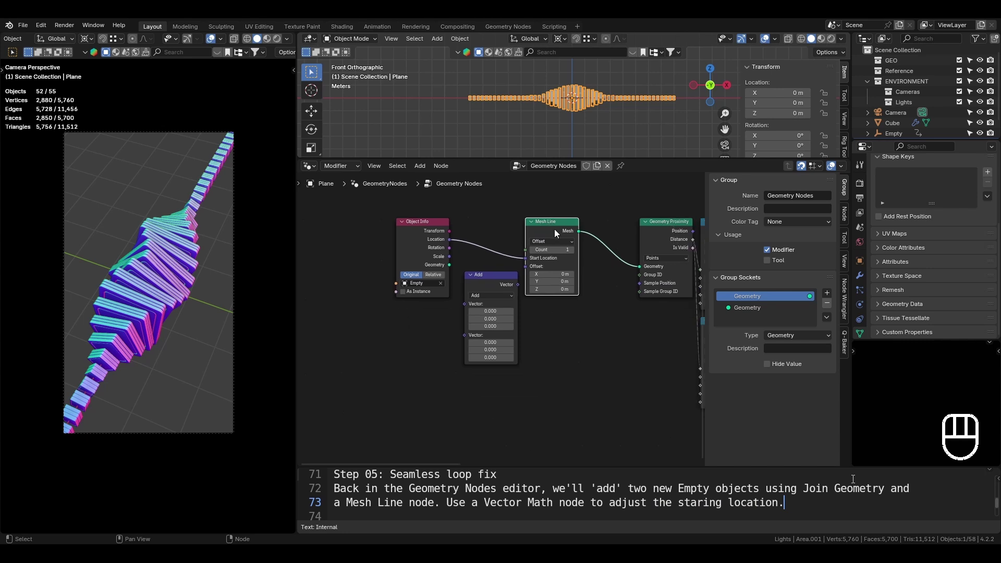
key(ctrl+shift+d)
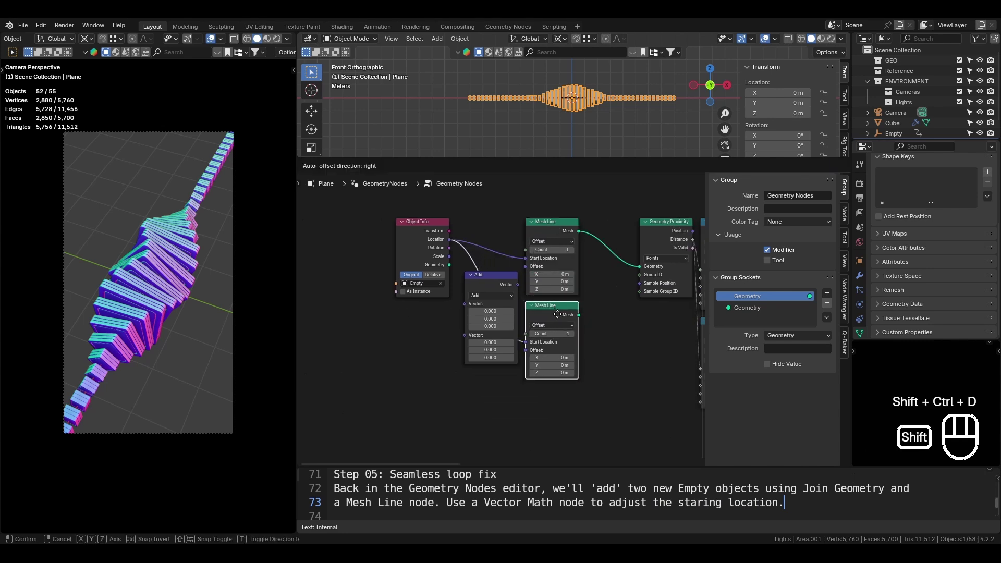
click(557, 313)
click(484, 286)
key(g)
click(484, 286)
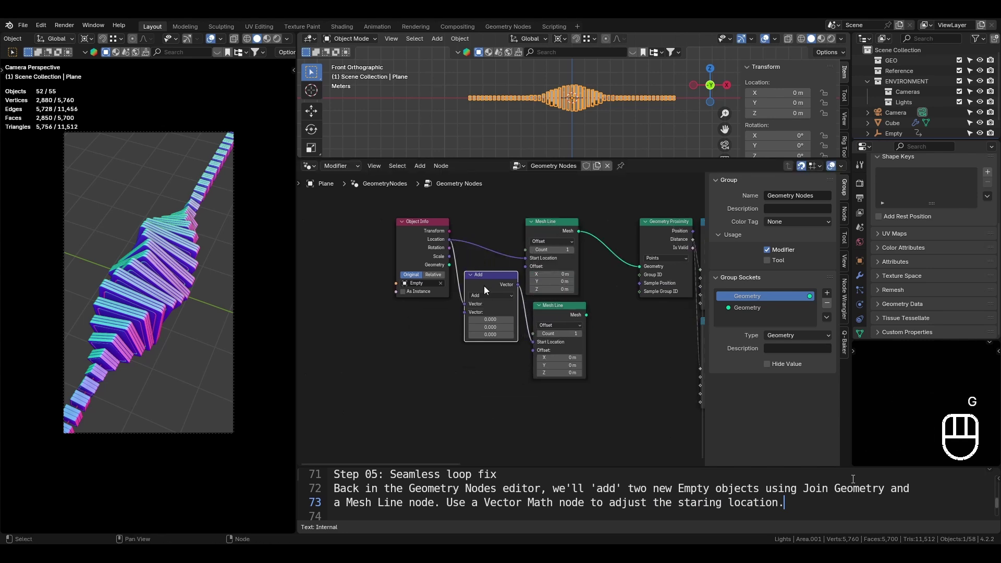
Align the duplicated Mesh Line under the original and place the Add node in line beside it
click(555, 311)
key(g)
click(548, 313)
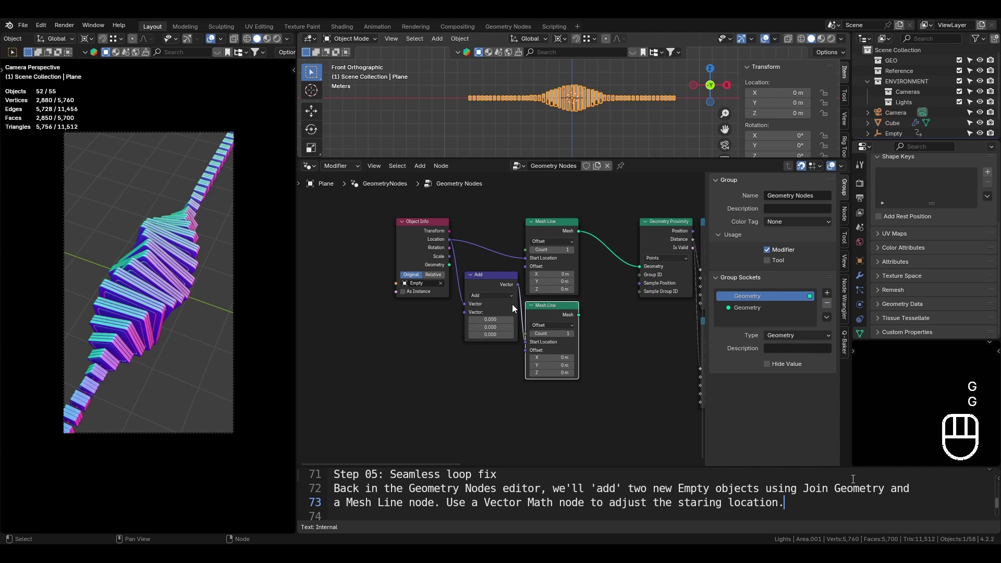
click(501, 282)
key(g)
click(501, 314)
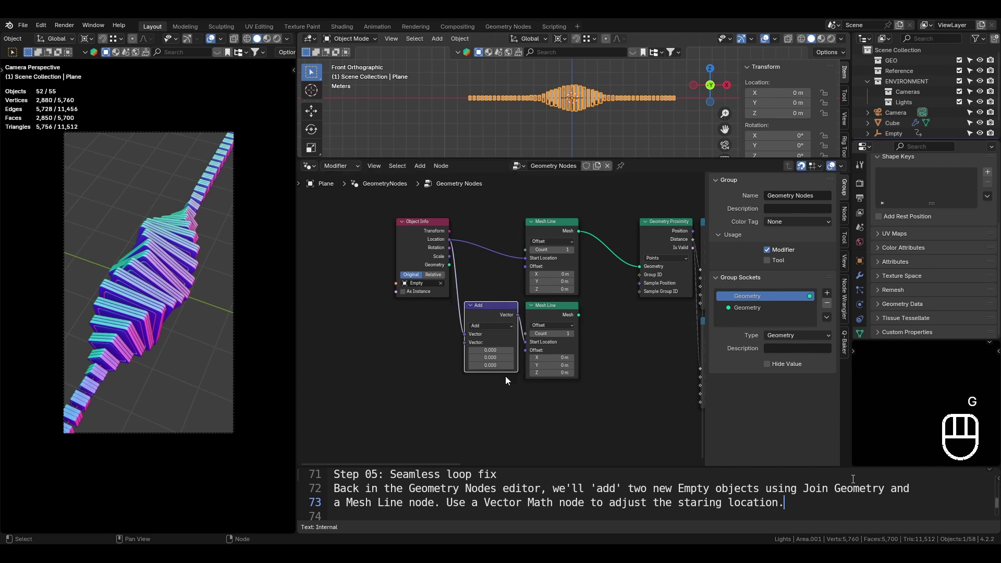
Duplicate the Add and lower Mesh Line pair with its links to Object Info's Location and place it below
drag(505, 377, 555, 305)
key(shift+ctrl+d)
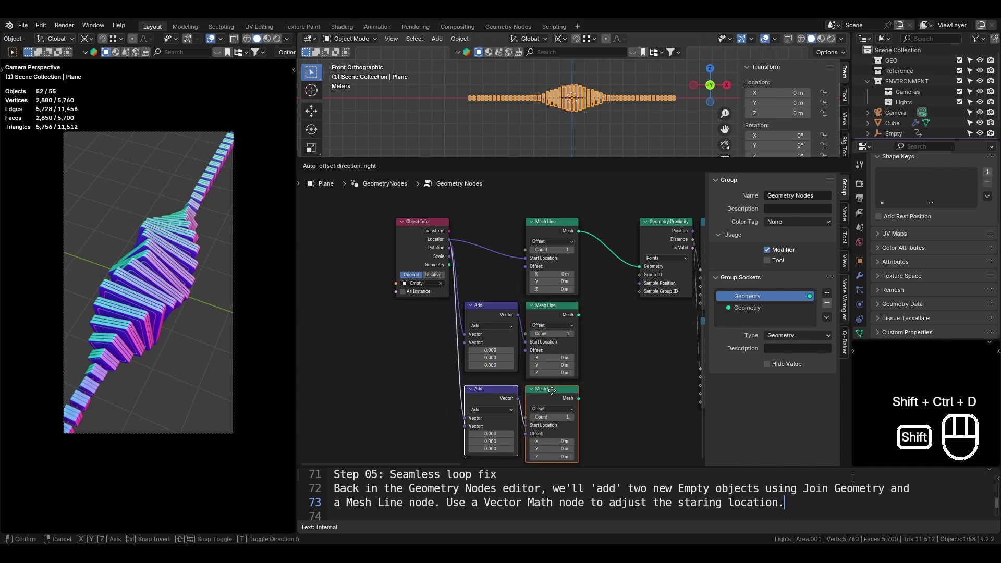
click(552, 390)
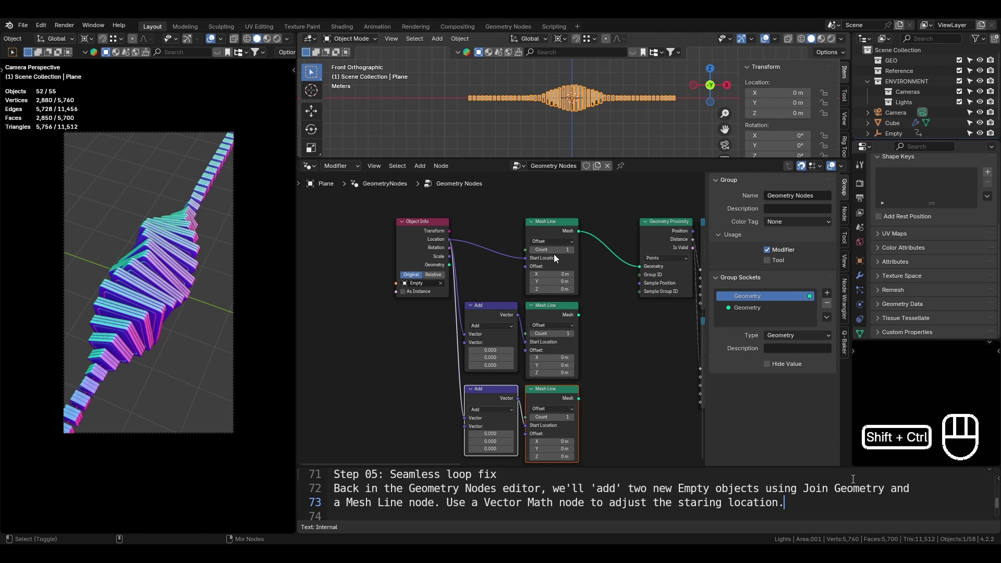
Combine the upper two Mesh Lines with a Join Geometry node feeding Geometry Proximity, and space out the surrounding nodes
ctrl+shift+right_drag(554, 255, 564, 308)
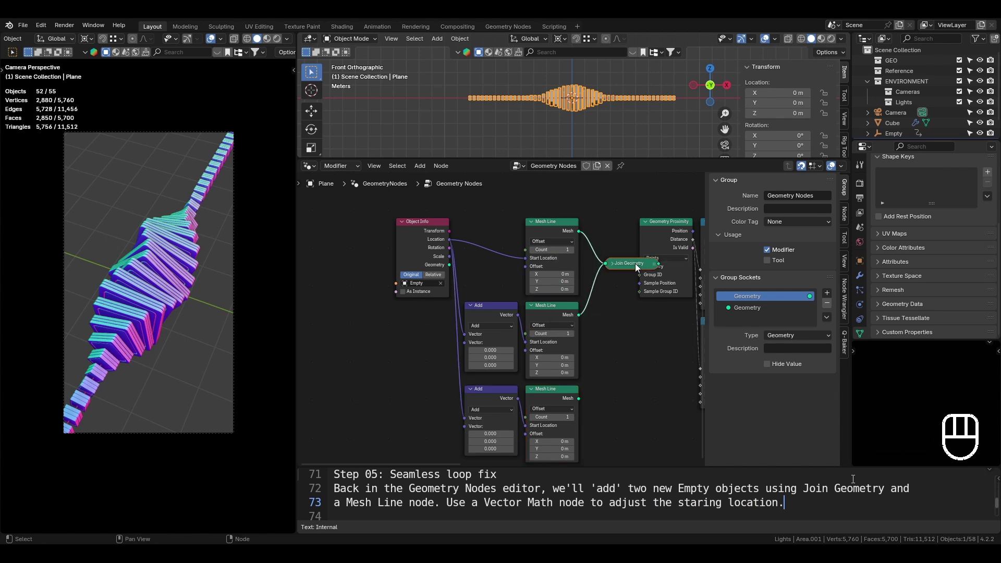
drag(393, 249, 616, 415)
key(g)
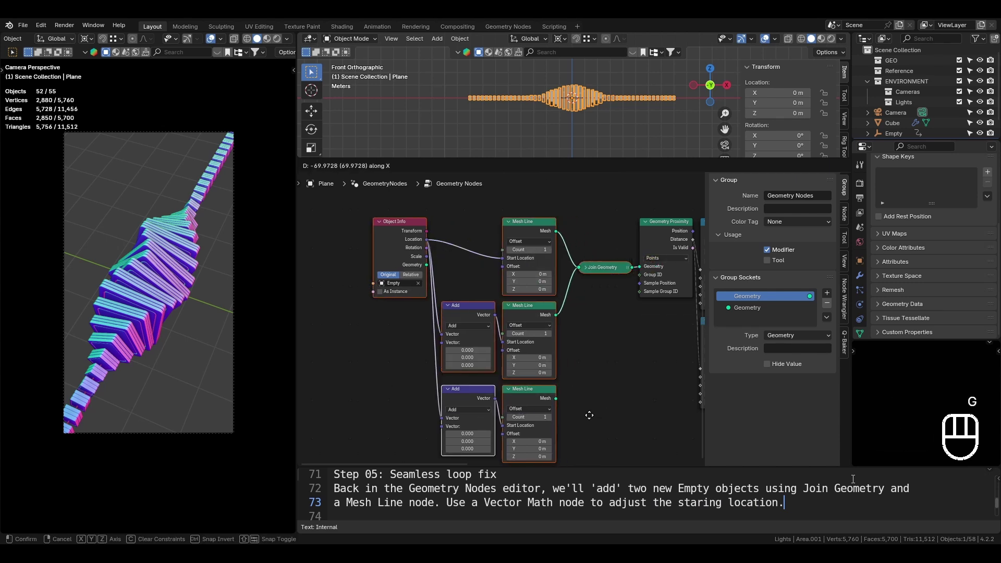
click(588, 414)
click(612, 265)
key(g)
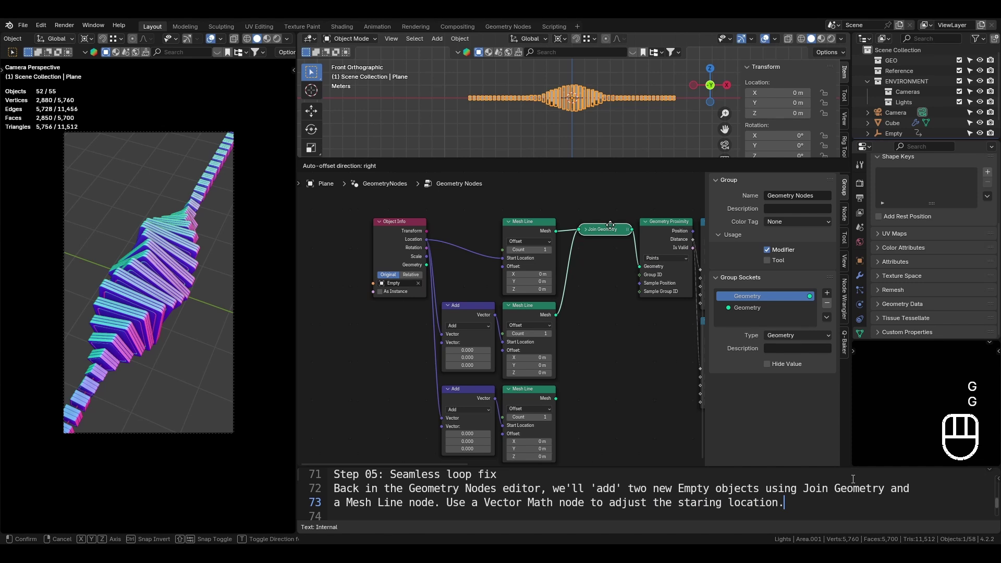
click(612, 227)
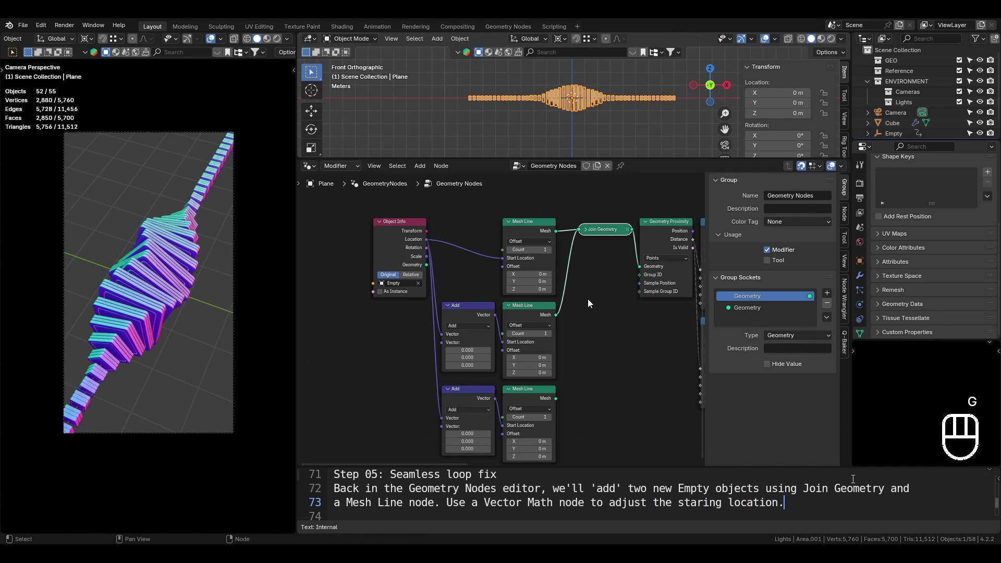
Set the X value of the upper Add node's second vector to 8
middle_drag(594, 310, 605, 266)
scroll(605, 266, up, 4)
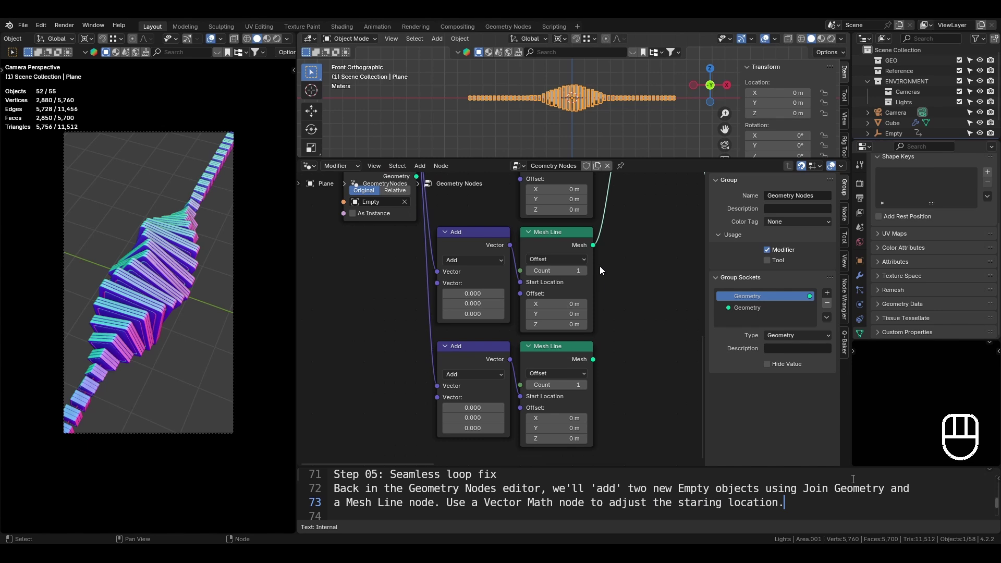
mouse_move(473, 293)
shift+mouse_down()
mouse_move(454, 293)
mouse_move(731, 293)
mouse_move(475, 293)
shift+mouse_up()
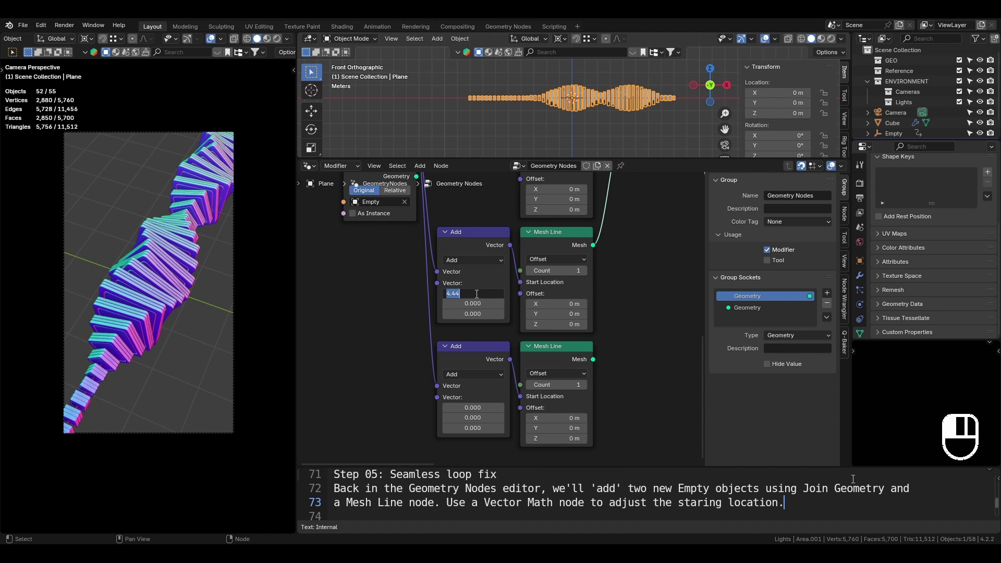
key(Return)
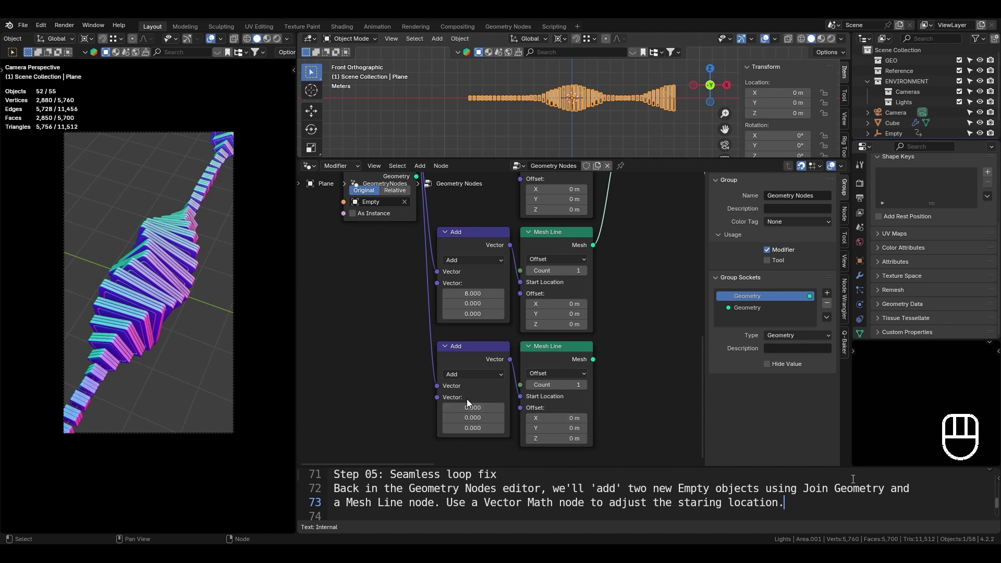
Connect the third Mesh Line to Join Geometry, set the lower Add node's X offset to 16, and save at the first frame
shift+drag(470, 407, 527, 238)
scroll(602, 362, down, 3)
middle_drag(417, 441, 453, 377)
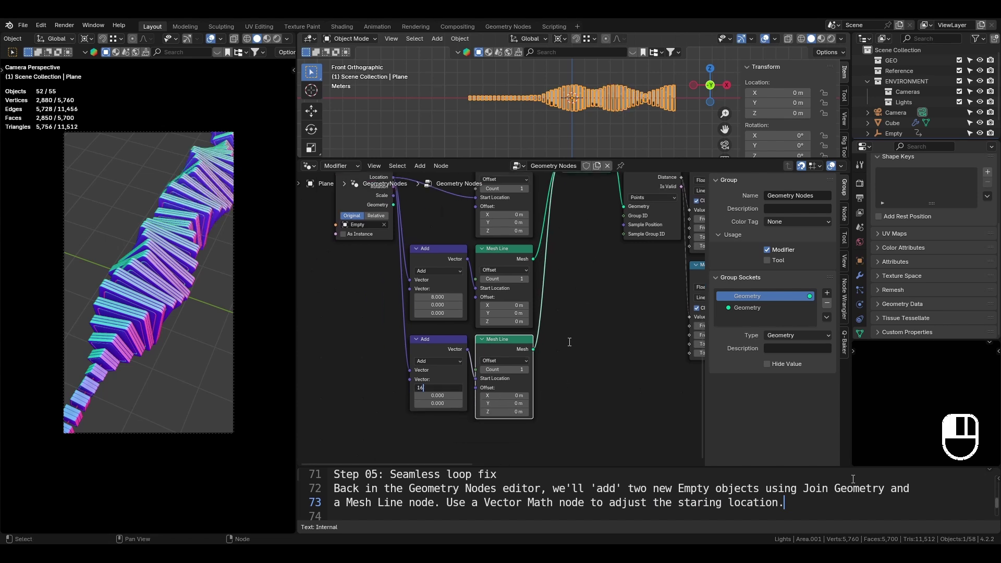
key(Return)
key(ctrl+s)
key(shift+Left)
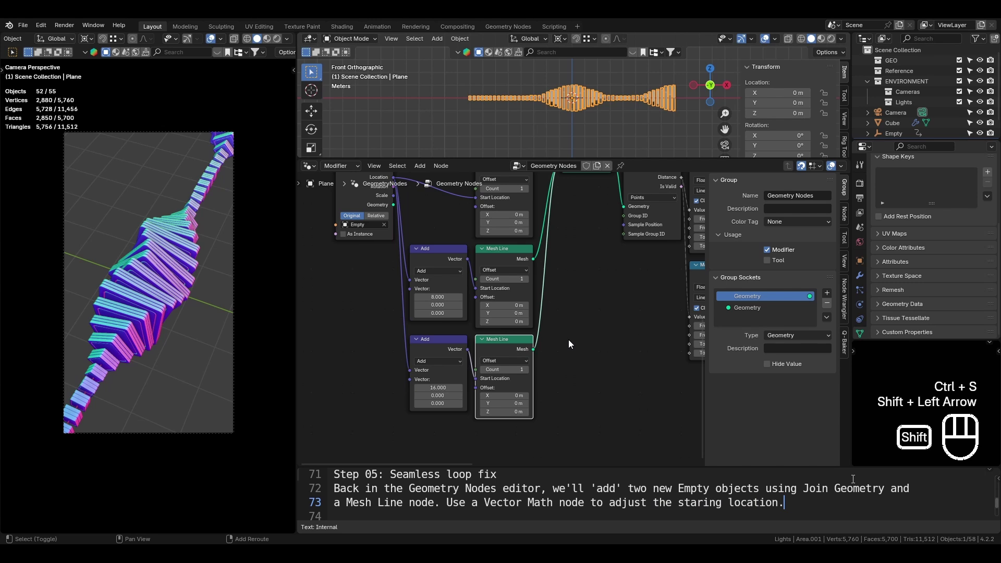
Play the animation and add the line "Now the loop should work properly" to the tutorial notes
key(space)
key(Return)
key(Return)
text(Now the loop should work properly)
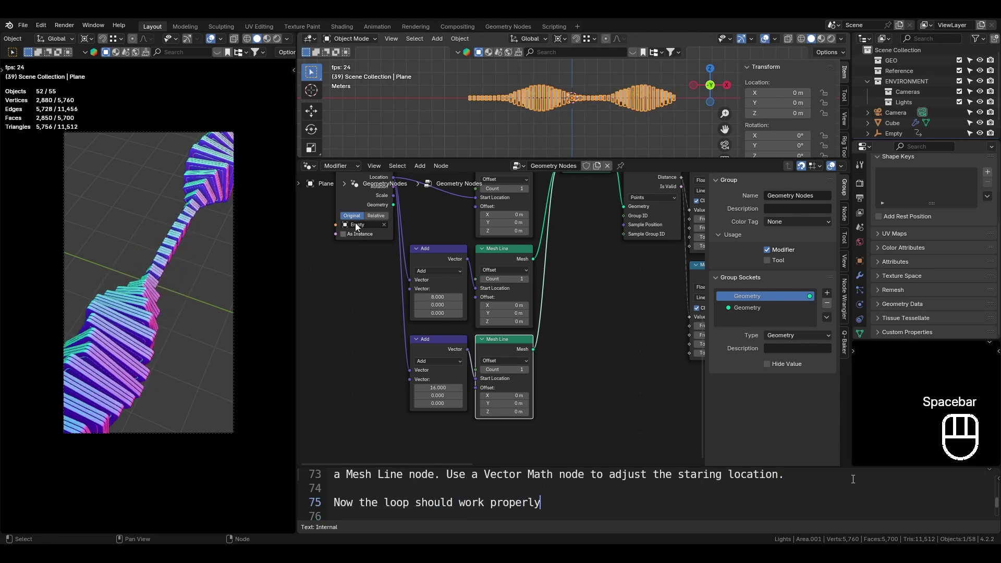
Review the looping playback with the Timeline and the Empty's X Location curve in the Graph Editor
click(310, 166)
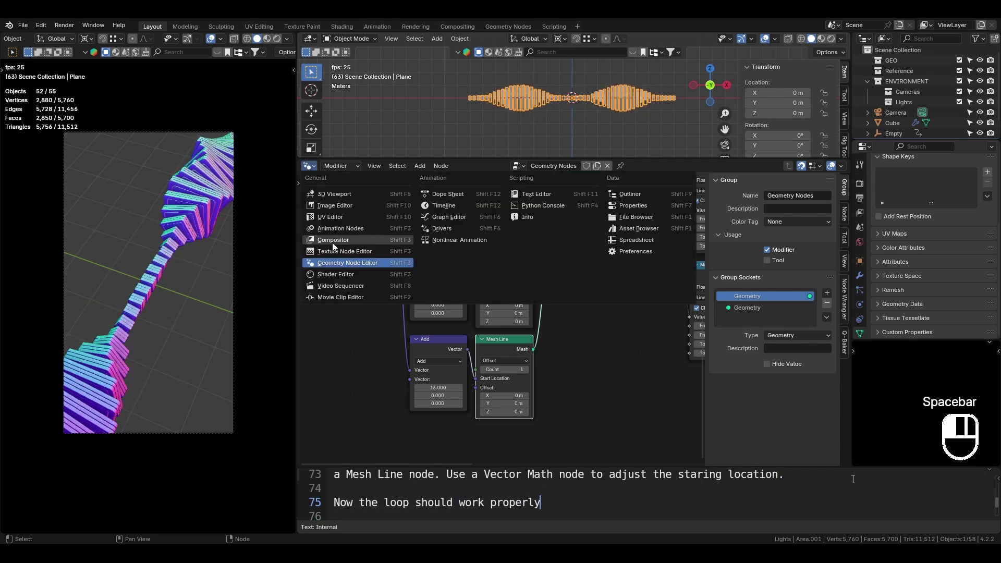
click(426, 206)
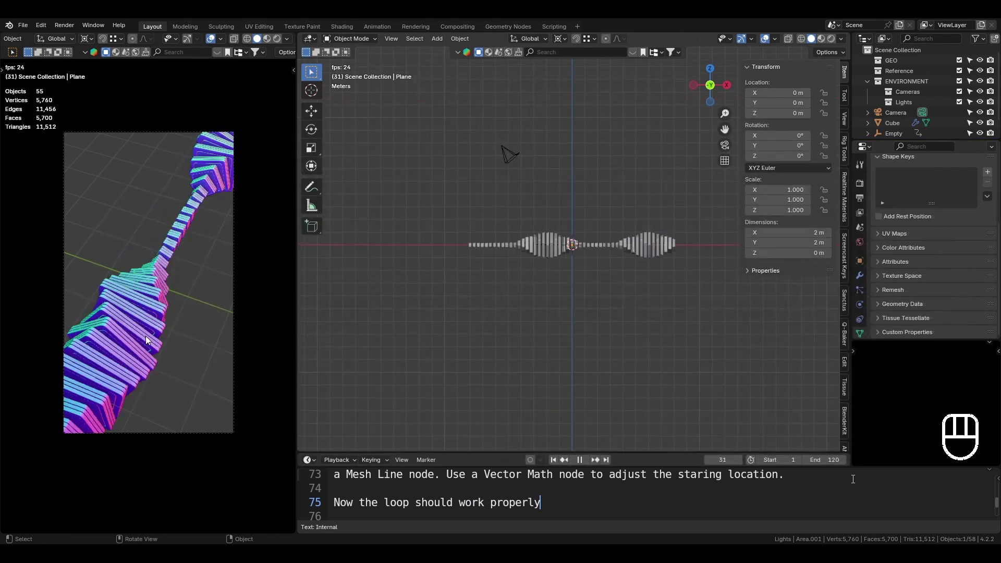
key(ctrl+Tab)
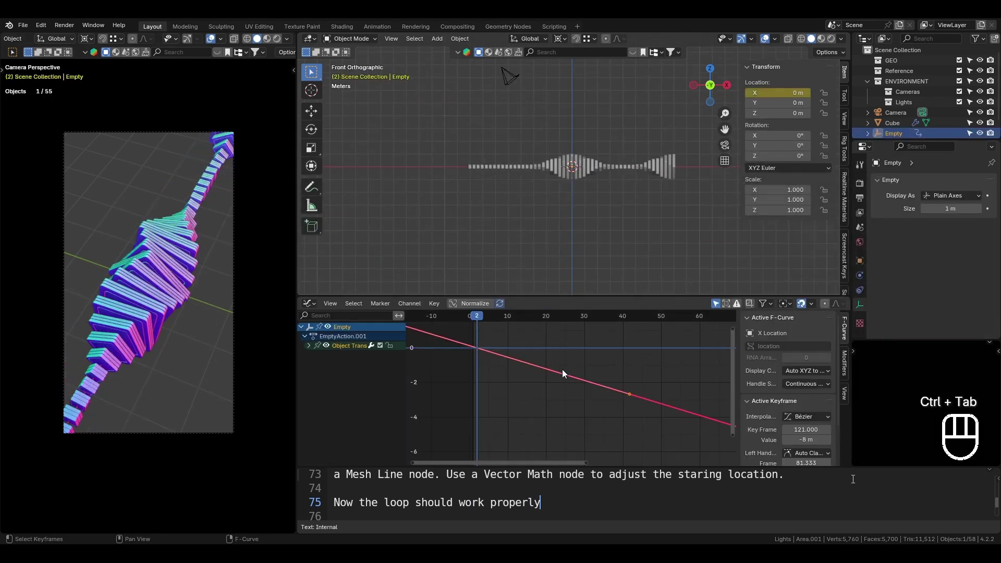
key(space)
Add the notes heading "Step 06. Material and Shading" and begin the line below it with "Next, let's"
key(Return)
key(Return)
text(Step 06. Ma)
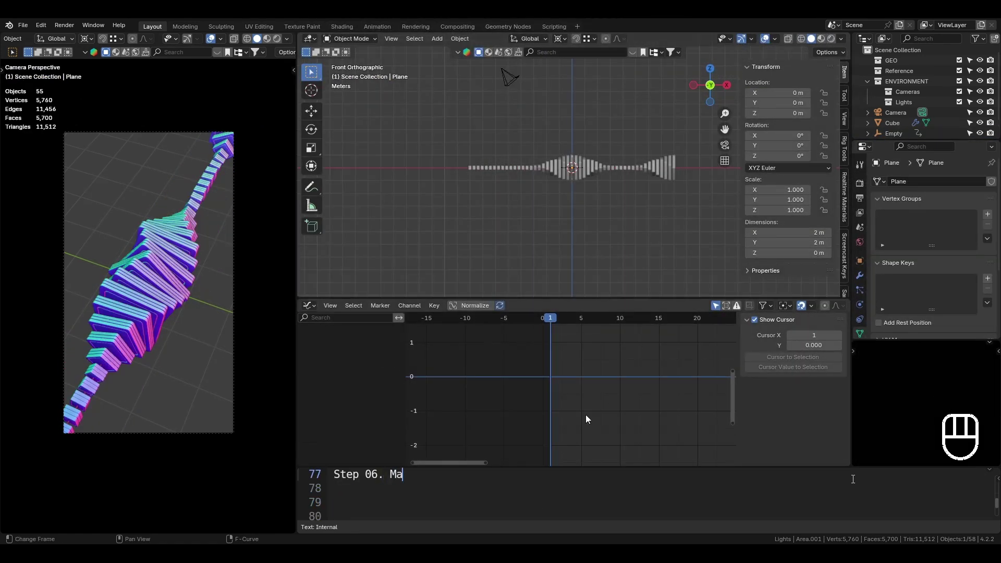
text(terial and Shading)
key(Return)
text(Next, let's)
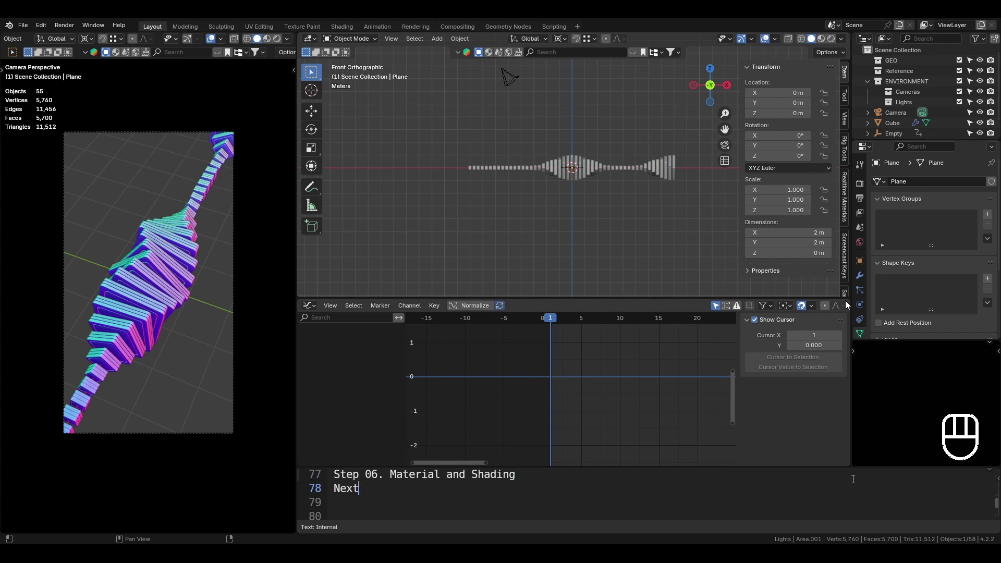
Switch the enlarged centre area to the Shader Editor and continue the note with "move on to materials. First, create a material in the Shader Editor,"
drag(848, 300, 836, 287)
text(move on to materials. First, create a material in the Shader Editor,)
click(310, 38)
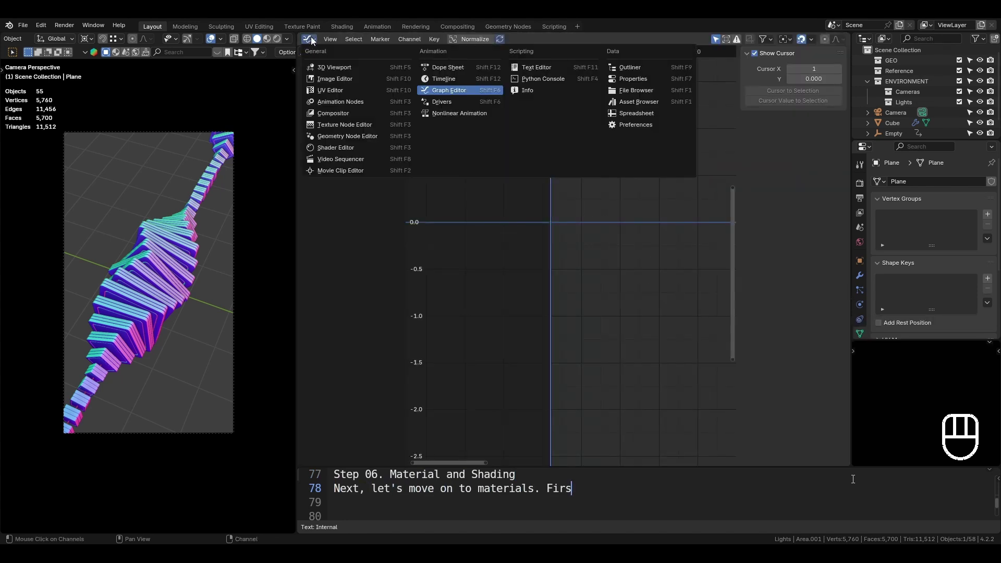
click(353, 149)
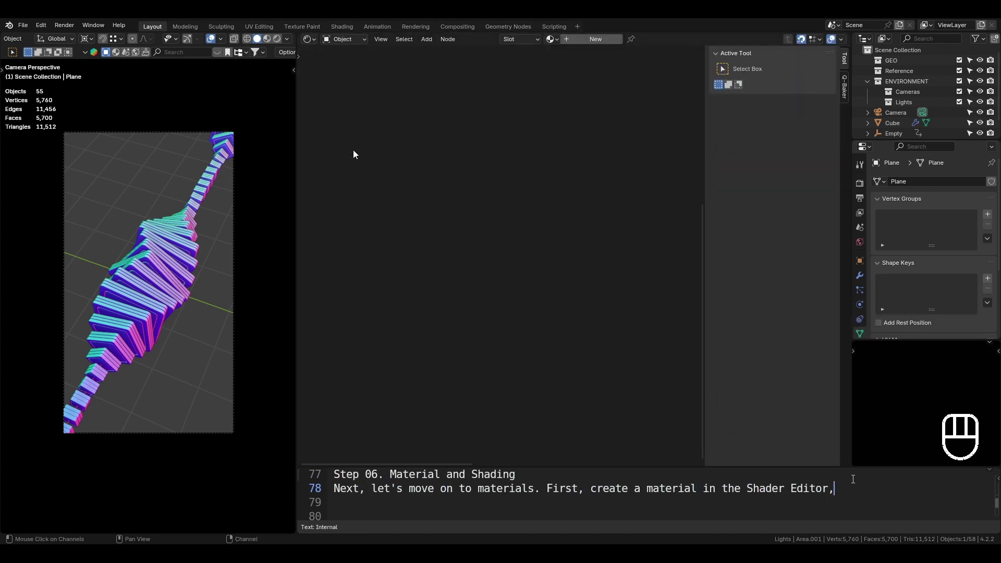
Select the twisting-plates object and assign the existing my_material to it
drag(126, 276, 157, 260)
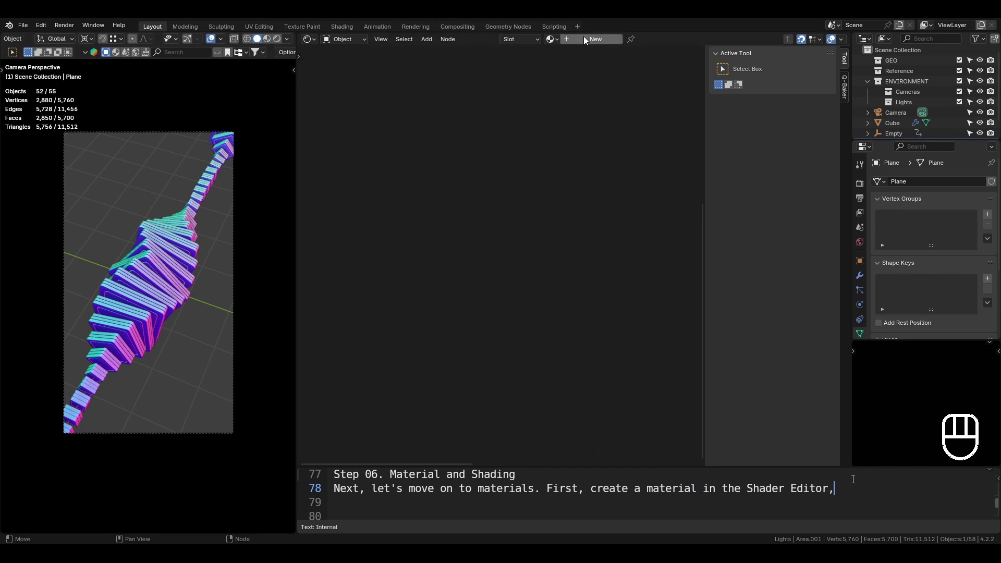
click(556, 38)
click(580, 54)
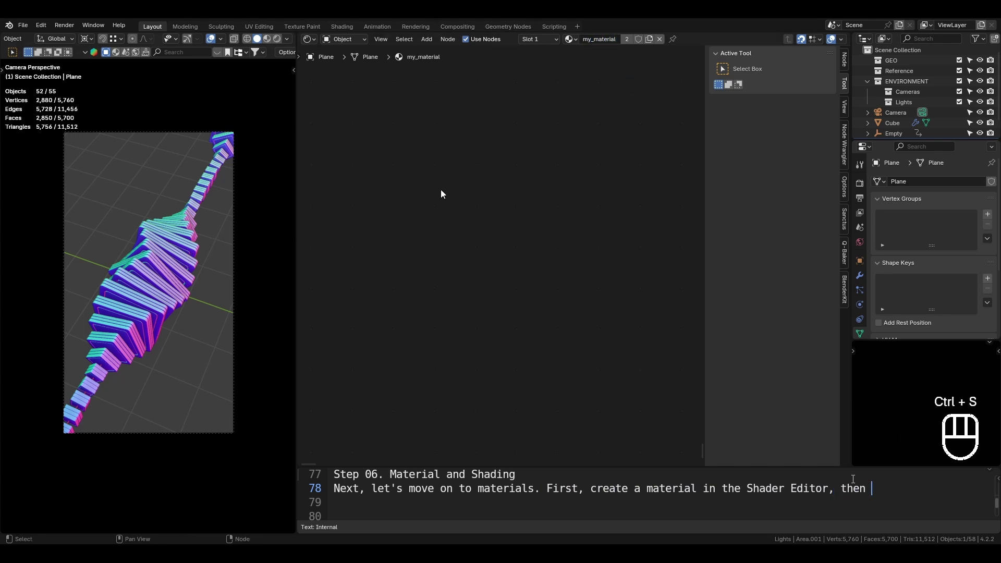
Return the Shader Editor area to the Geometry Node Editor and display the camera view in Rendered shading
click(308, 38)
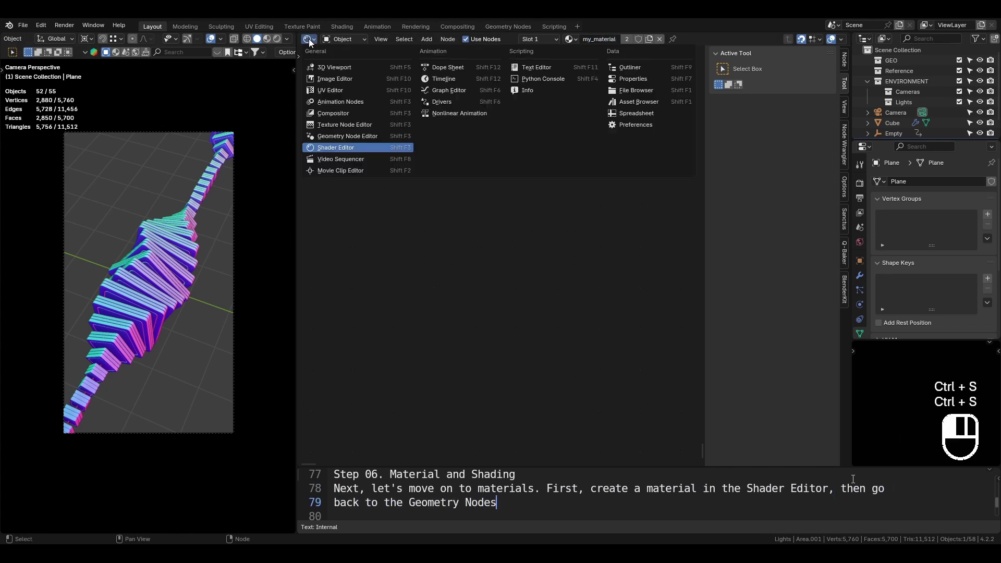
click(333, 137)
key(z)
click(152, 207)
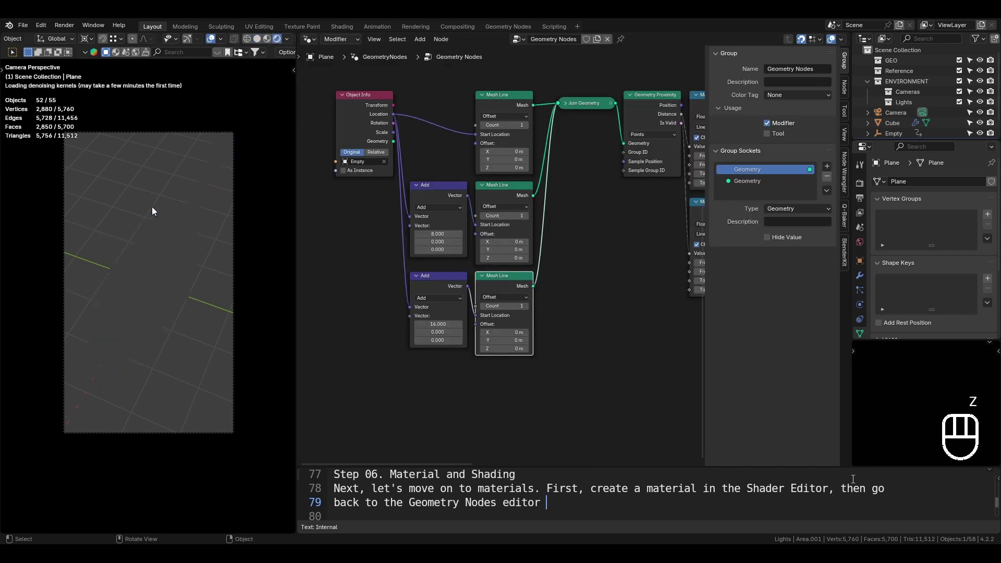
Disable Scene Lights and Scene World in the camera view's shading options, and save the file at the first frame
click(287, 40)
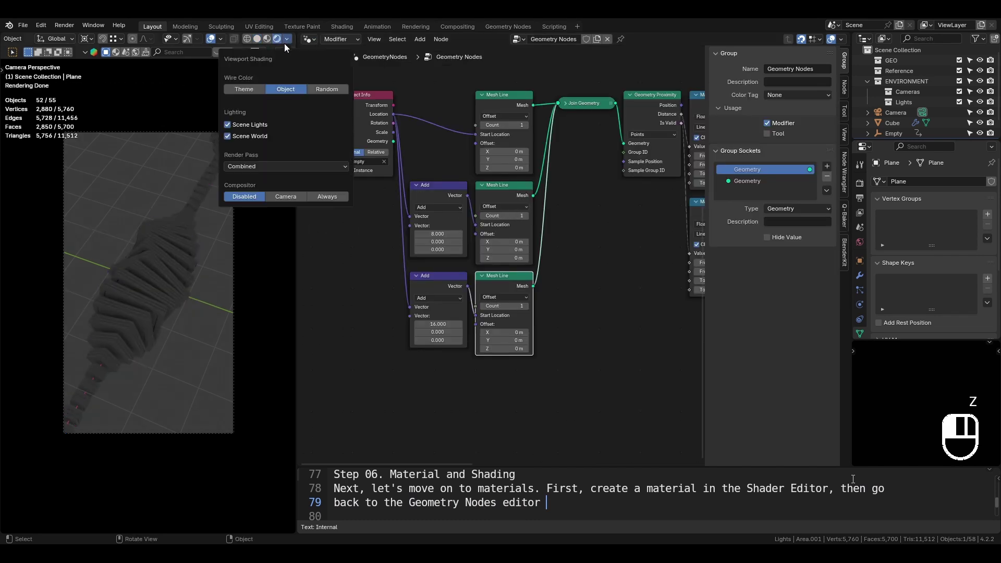
click(227, 137)
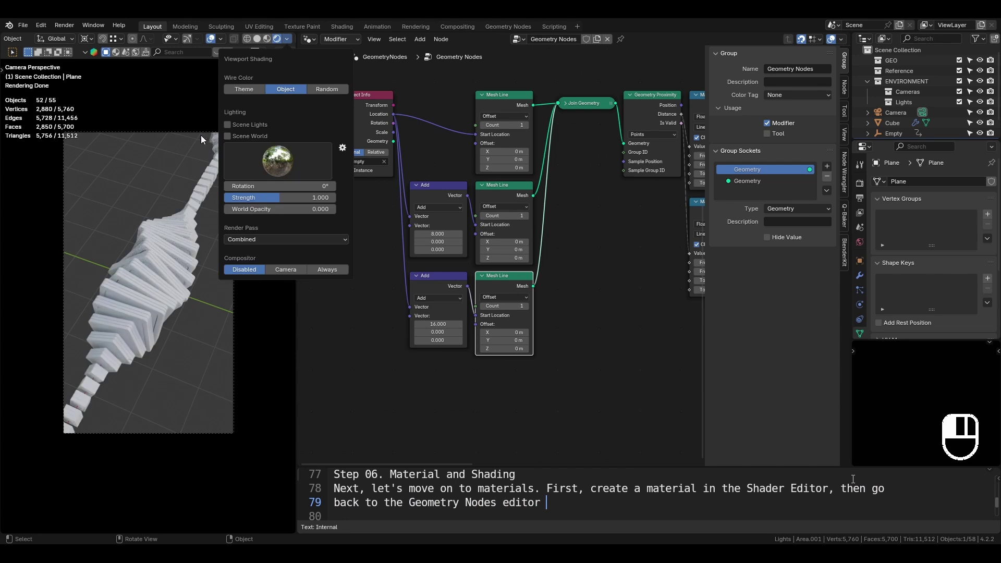
key(shift+Left)
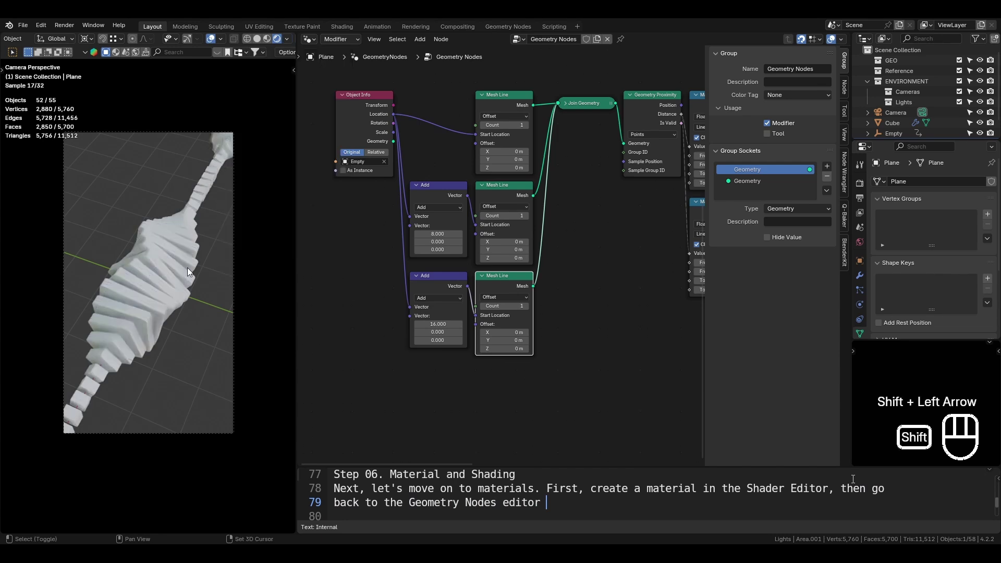
key(ctrl+s)
Make room before Group Output and insert a Set Material node between Instance on Points and Group Output
scroll(579, 268, down, 5)
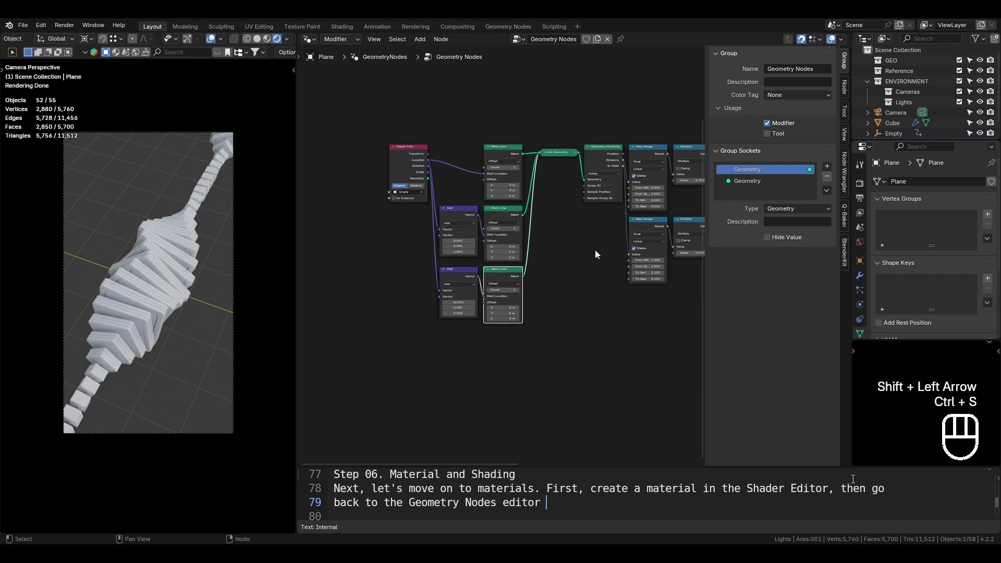
middle_drag(614, 242, 453, 288)
middle_drag(607, 198, 412, 368)
scroll(578, 244, up, 1)
scroll(577, 243, up, 2)
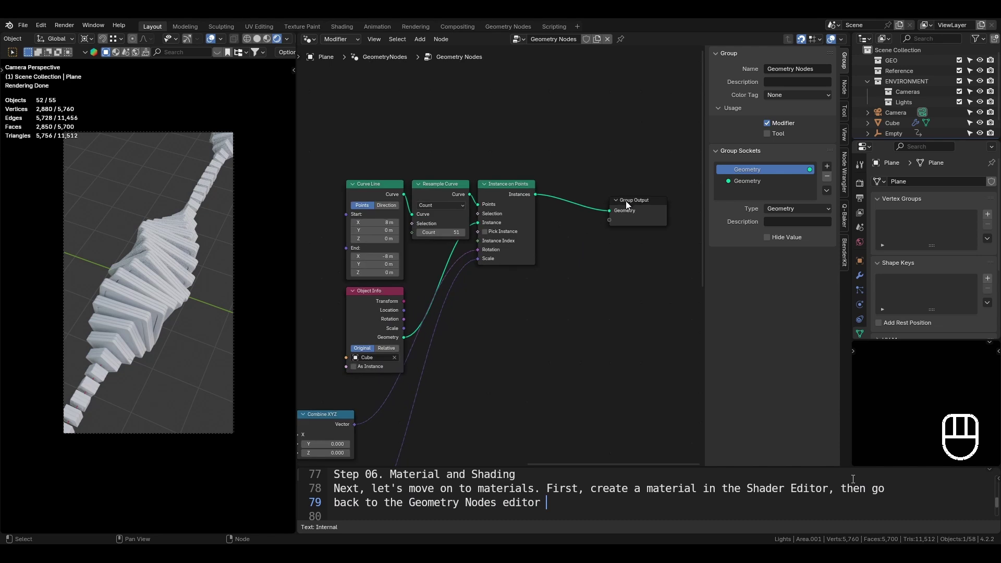
click(625, 201)
key(g)
click(655, 191)
text(set mat)
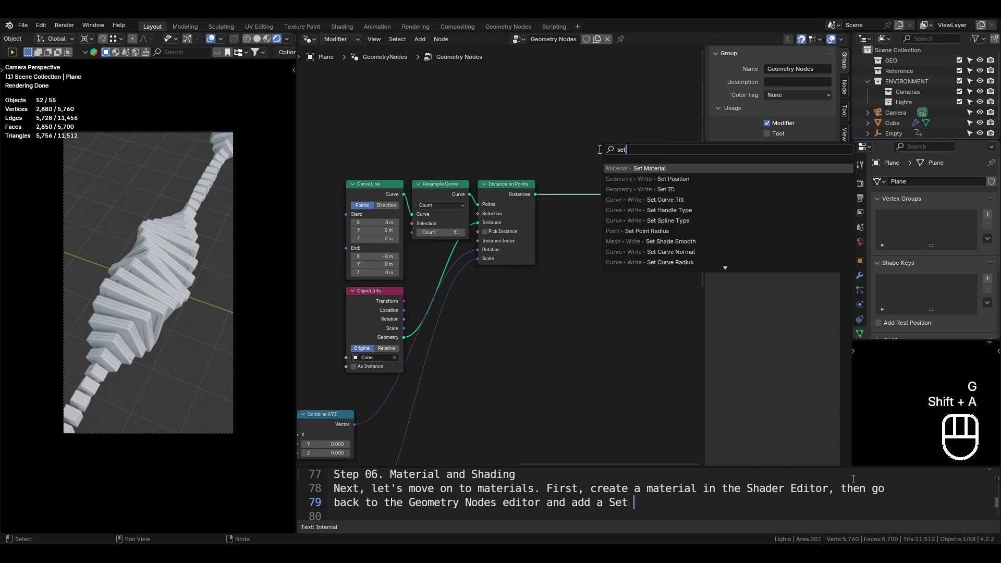
key(Return)
click(558, 175)
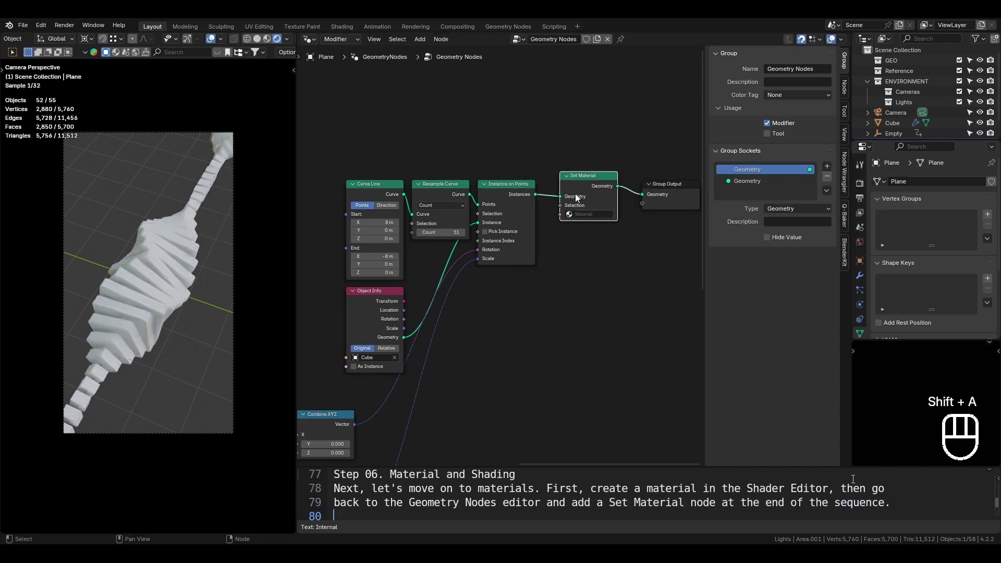
Choose my_material in the Set Material node, line it up with Group Output beside Instance on Points, and save
click(583, 214)
click(589, 229)
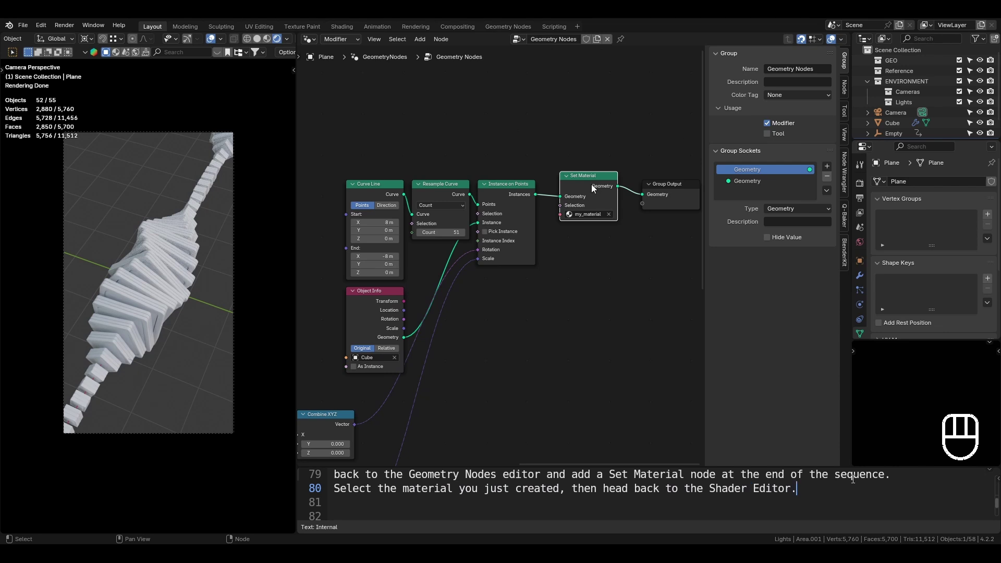
key(g)
click(577, 195)
click(658, 183)
key(g)
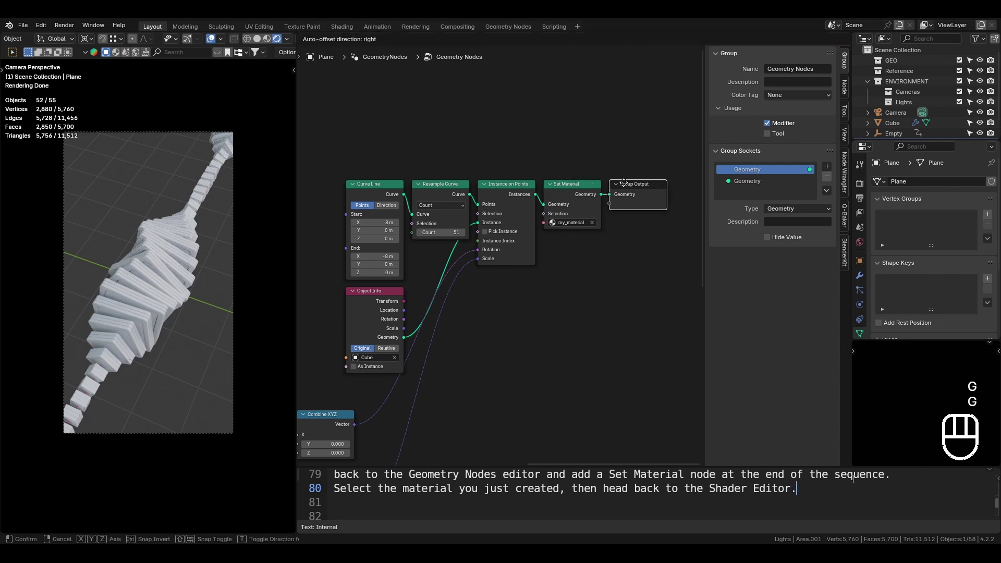
click(623, 182)
key(ctrl+s)
Switch back to the Shader Editor and write a note about combining two principled bsdf nodes, one primary color and one metallic
click(311, 39)
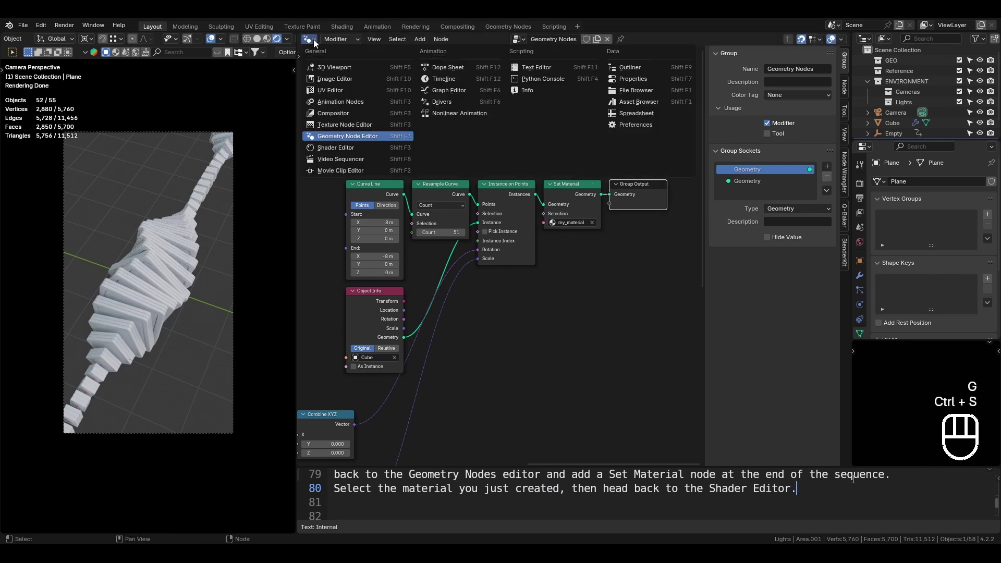
click(368, 148)
text(We'll combine two princi)
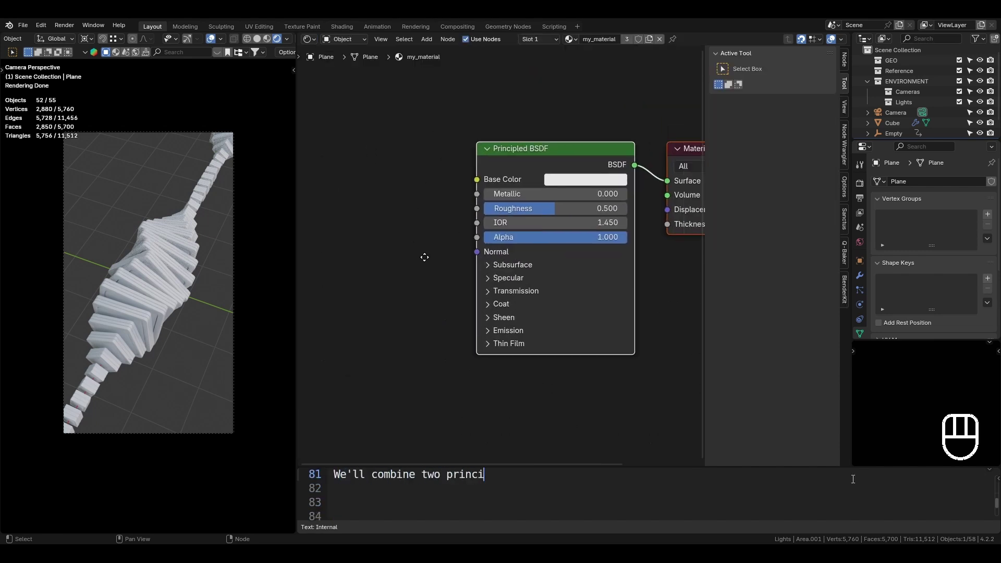
text(pled bsdf nodes--one for a primary color and the other for a meta)
Set the Principled BSDF base color to blue, hex 4655E7, and note that each cube has either the primary or metallic color
click(590, 182)
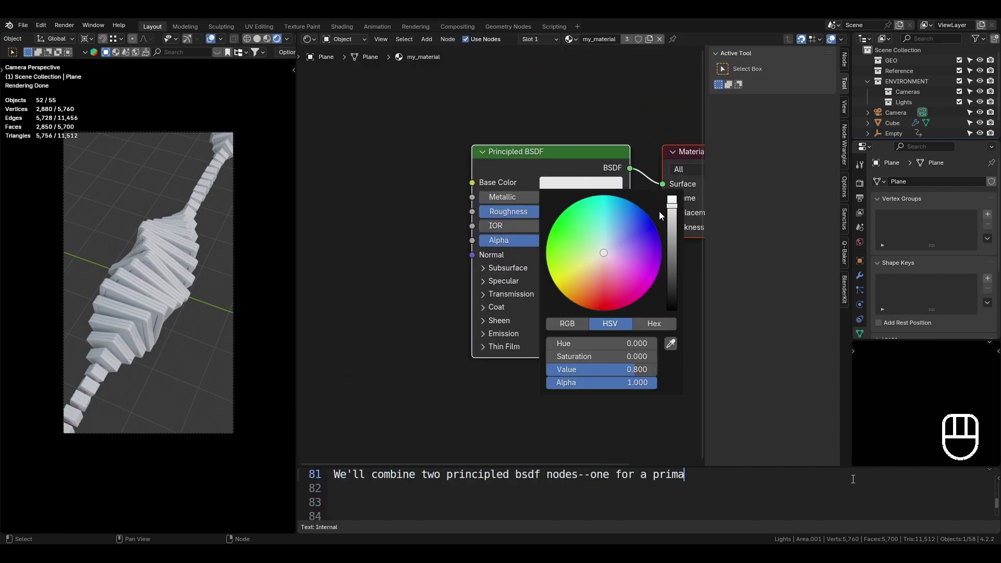
click(627, 225)
text(llic look. I want each cube to have eit)
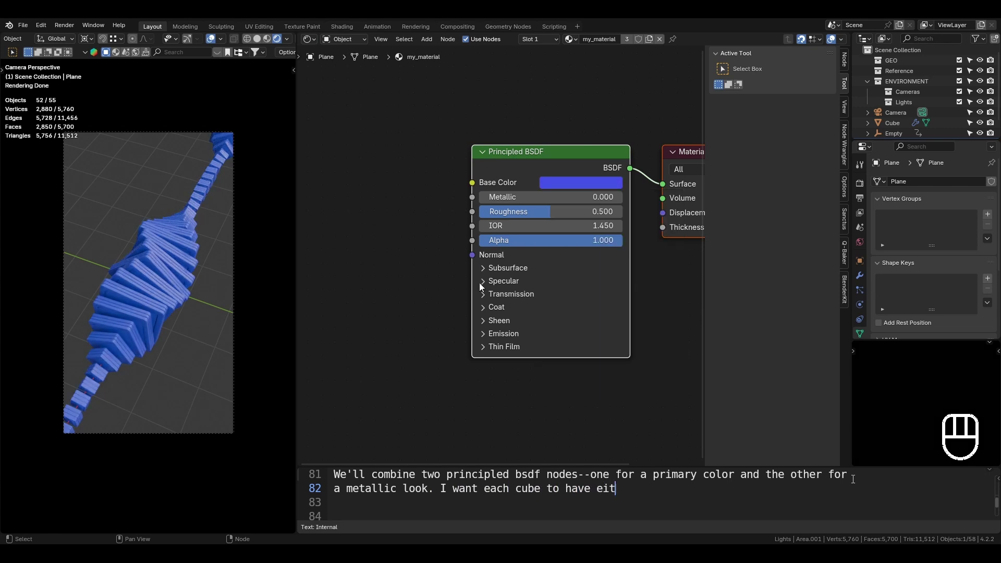
text(her the primary or metallic color, but the cubes)
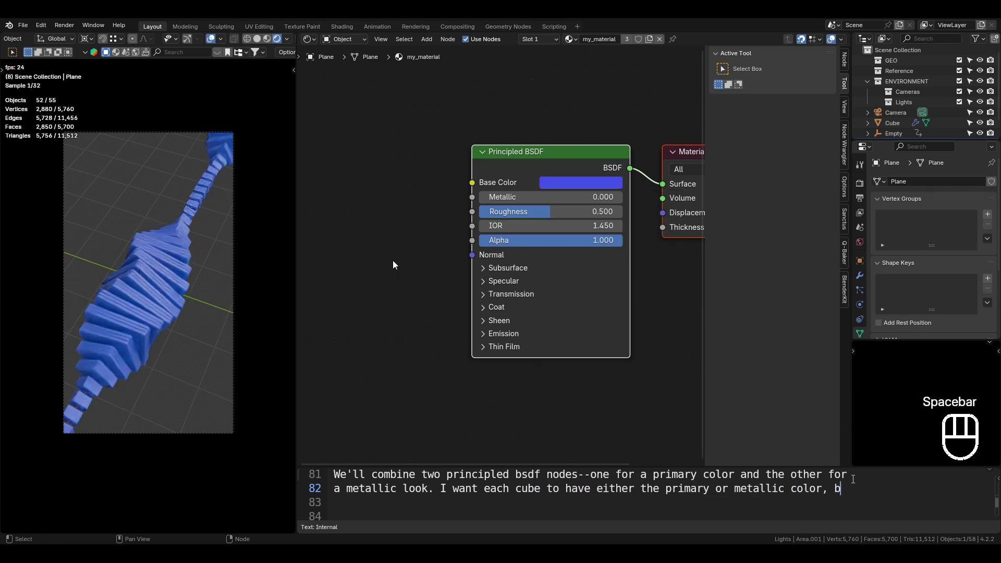
Continue the note on a new line with "that scale up should all have the primary color" and save the file
key(Return)
text(that scale up)
key(ctrl+s)
text(should all have the primary color)
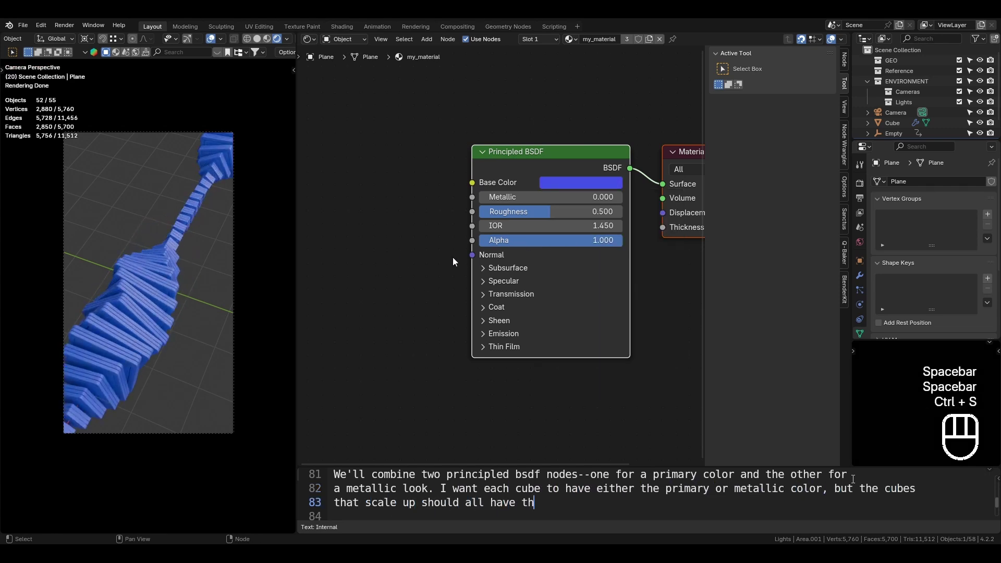
Replace "all" with "majority" in the last note line and end the sentence with a period
click(465, 502)
key(Delete)
key(Delete)
key(Delete)
text(majority)
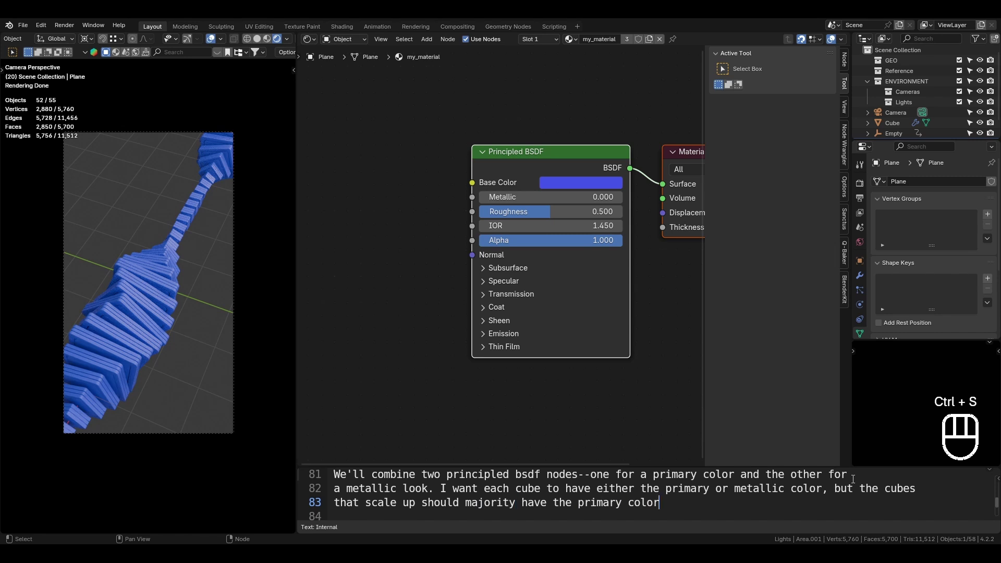
key(End)
text(.)
Start a new notes paragraph: "For the primary material, I'll use Subsurface Scattering to give it a translucent effect"
key(Return)
key(Return)
scroll(853, 479, down, 1)
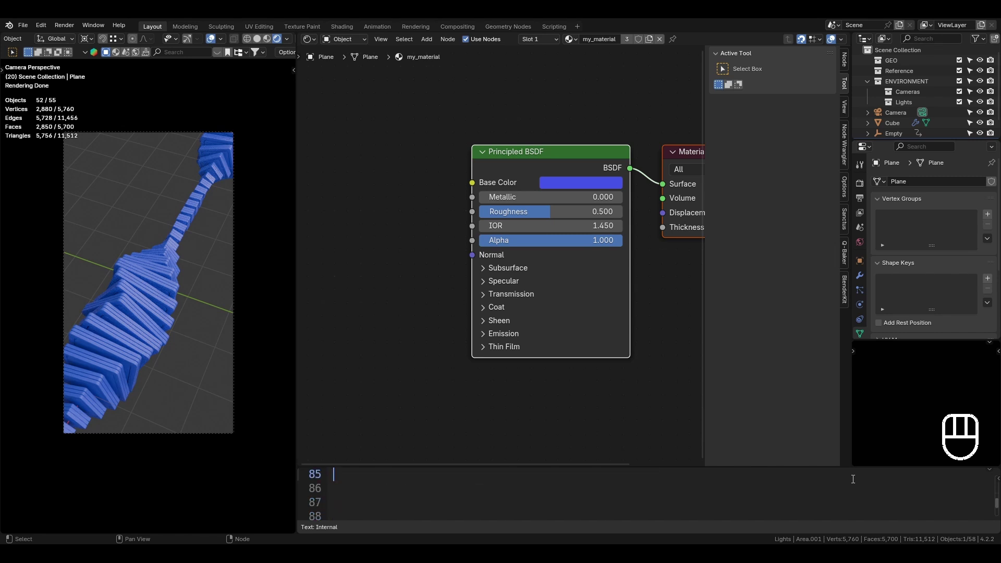
text(For the primary material, I'll use Subs)
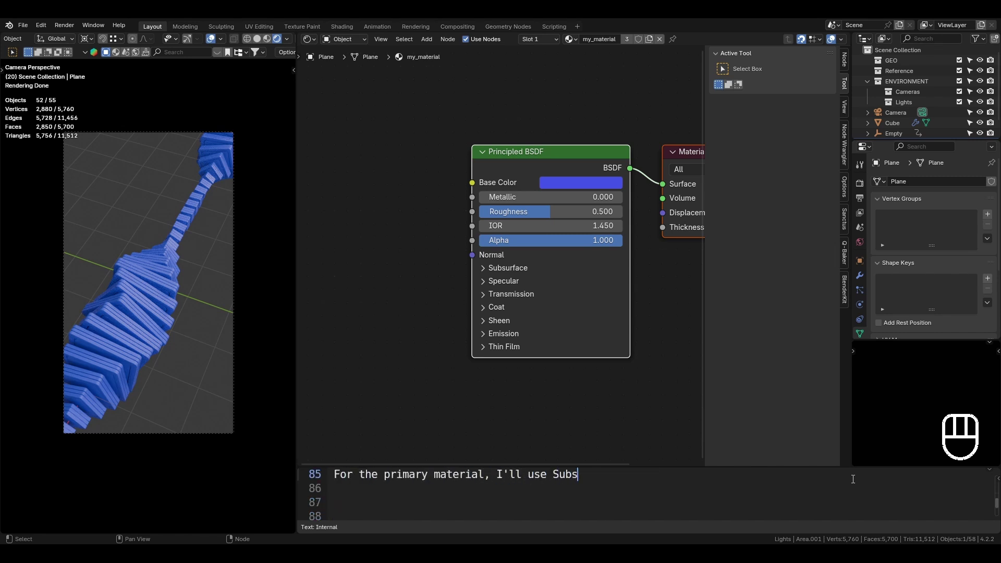
text(urface Scatterioi)
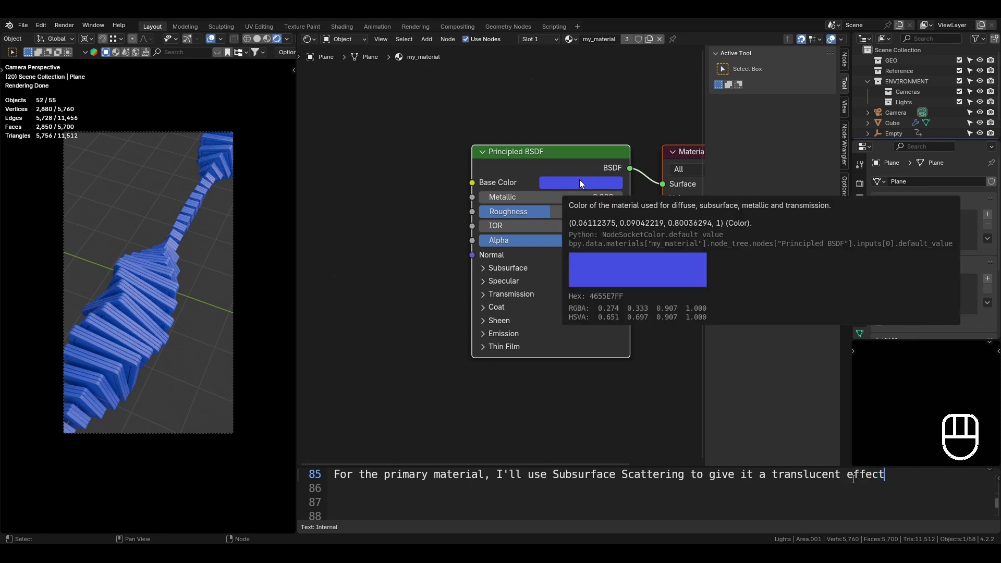
Return to the first frame and change the Principled BSDF base color to a deeper, more saturated blue
key(shift+Left)
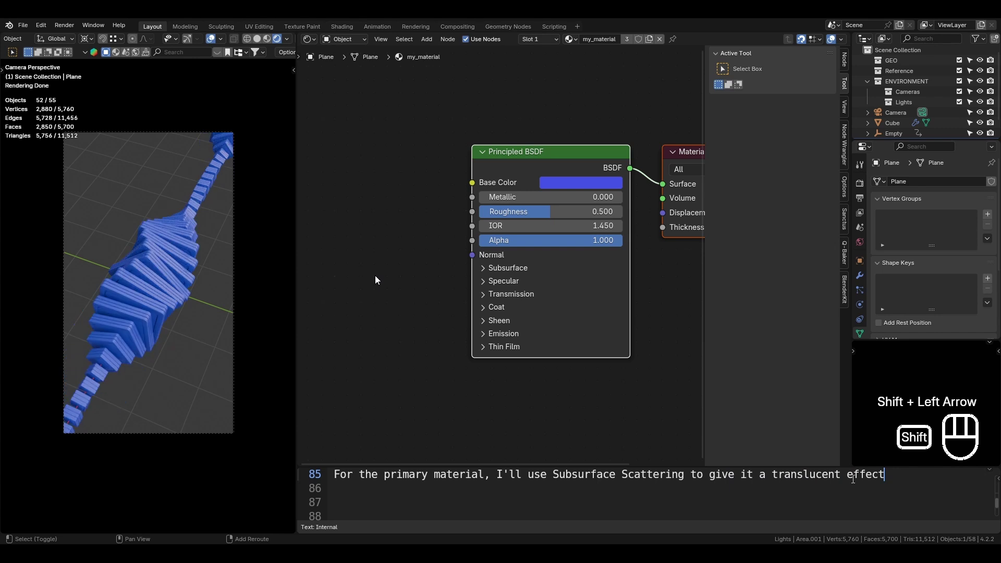
click(557, 185)
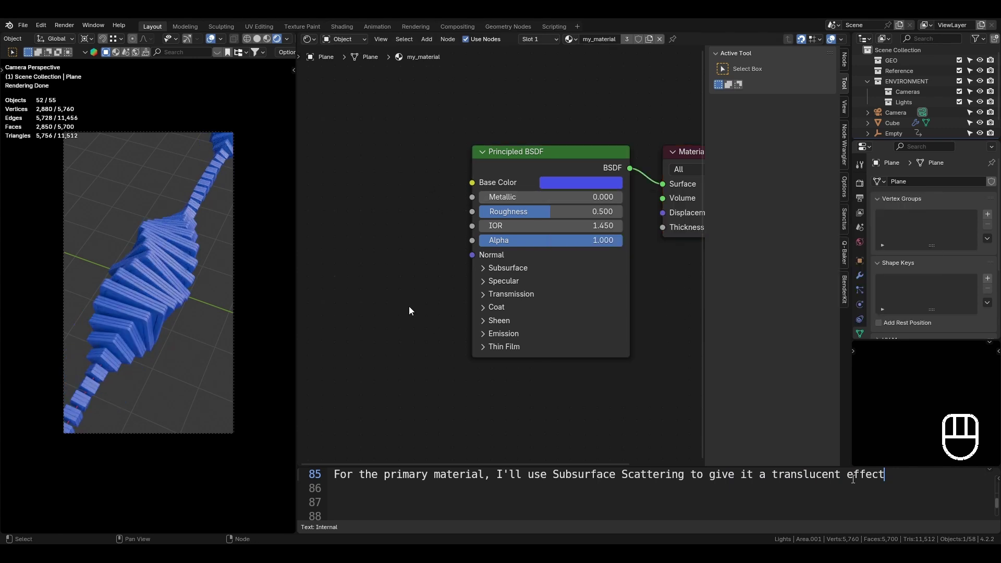
click(567, 185)
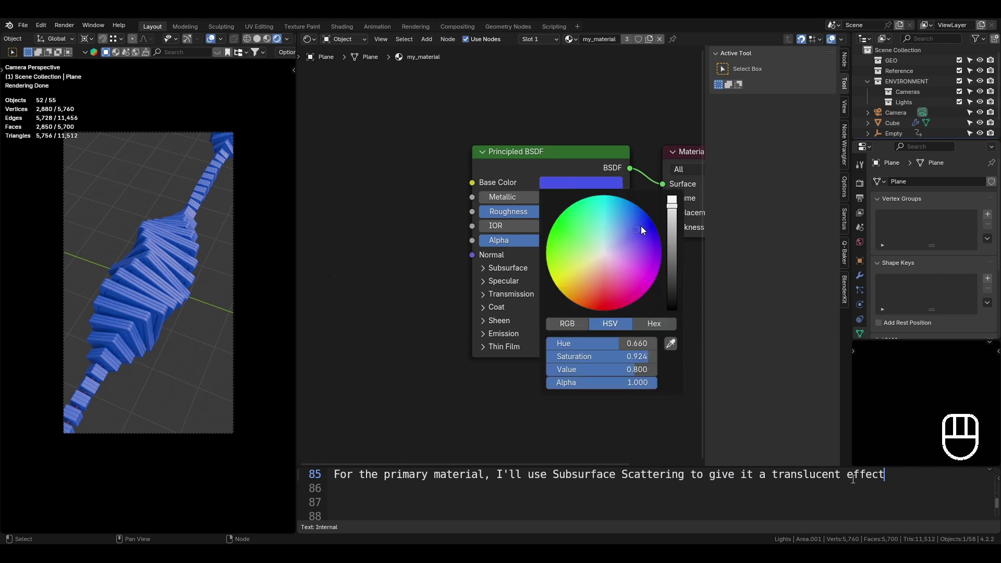
click(606, 183)
drag(639, 227, 644, 225)
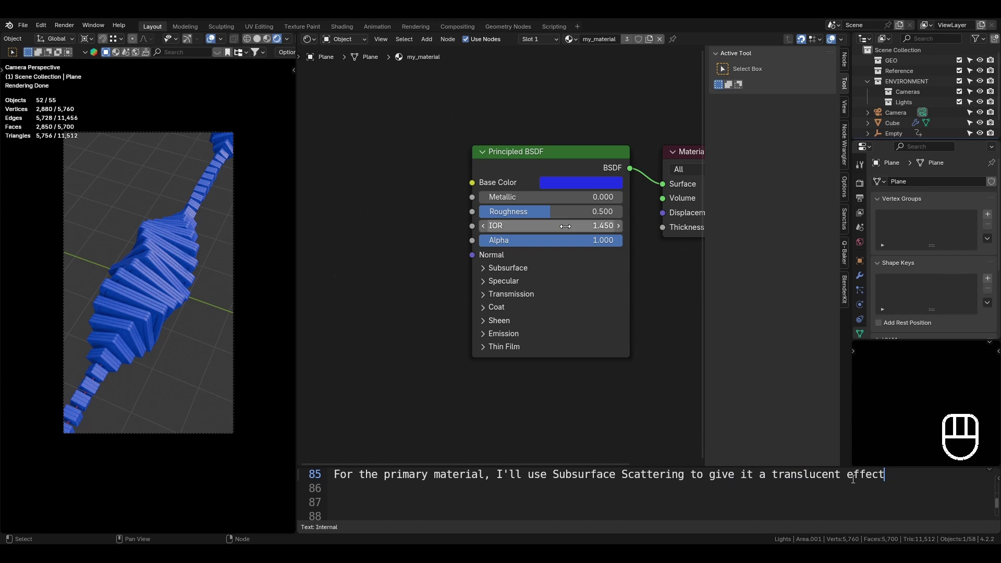
Set the Principled BSDF roughness to 1, and give its subsurface a weight of 1 with all three radius values at 1
drag(526, 212, 605, 212)
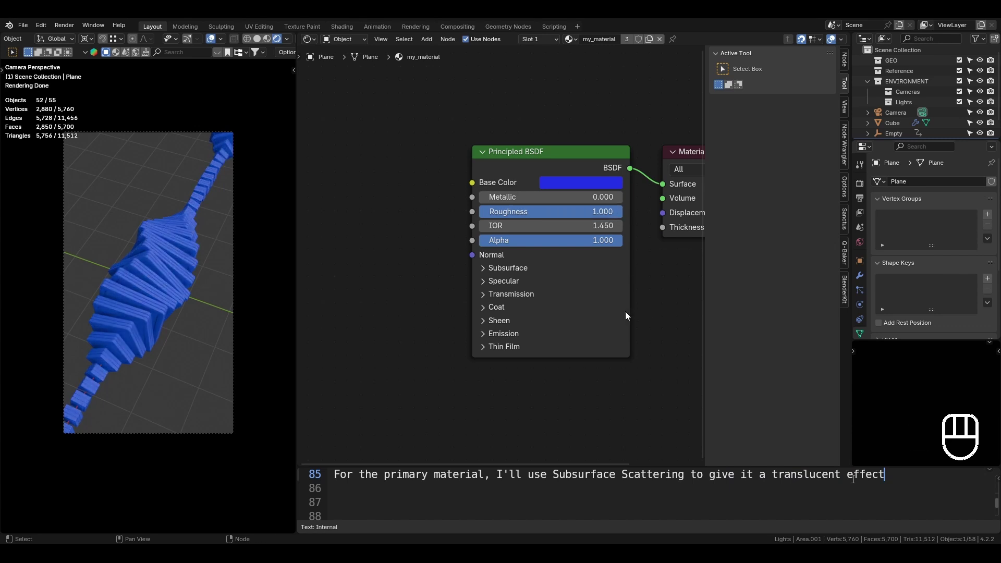
click(542, 268)
drag(570, 327, 573, 355)
key(Return)
drag(559, 300, 699, 299)
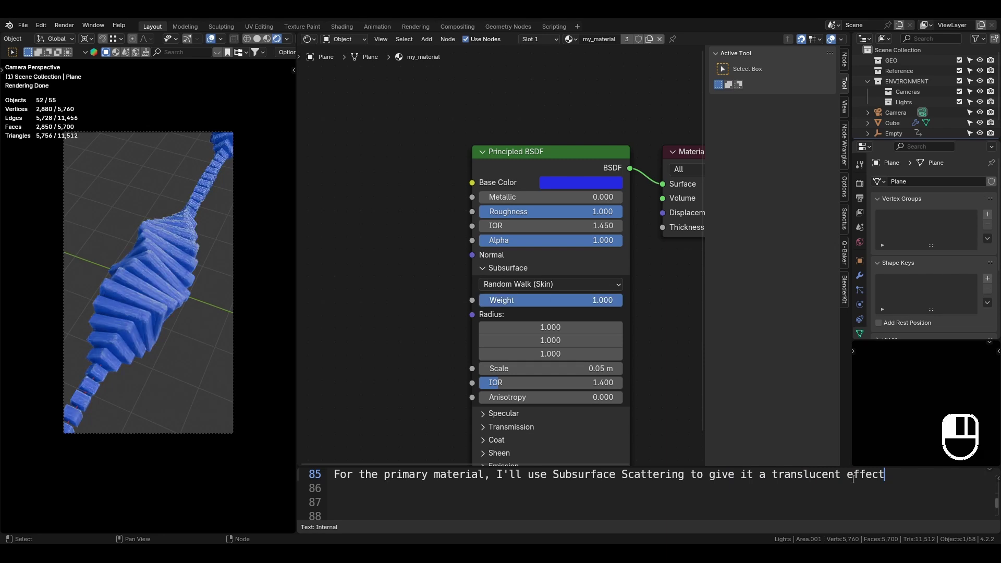
scroll(146, 276, up, 5)
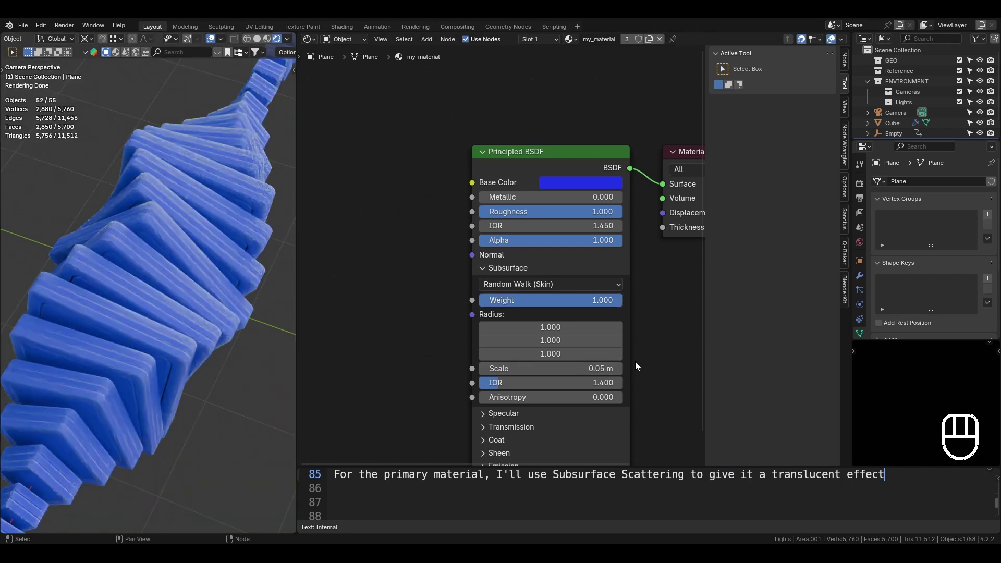
Try 2 for the subsurface radius values and return all three to 1
drag(569, 326, 592, 354)
text(2)
key(Return)
text(1)
key(Return)
text(1)
key(Return)
Examine the subsurface effect on the plates up close, return to the camera view and save the file
middle_drag(140, 344, 123, 291)
scroll(192, 329, up, 11)
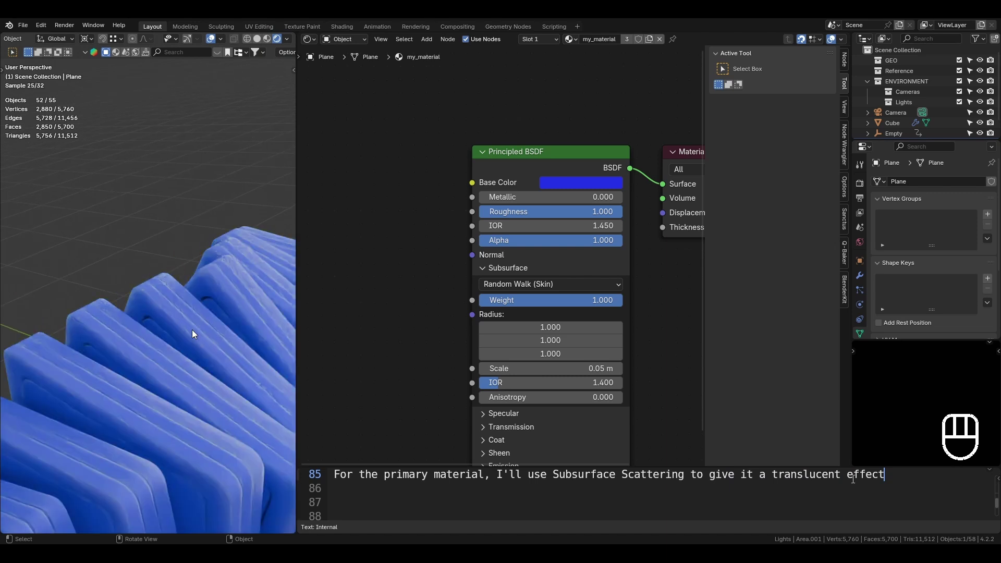
scroll(179, 270, down, 3)
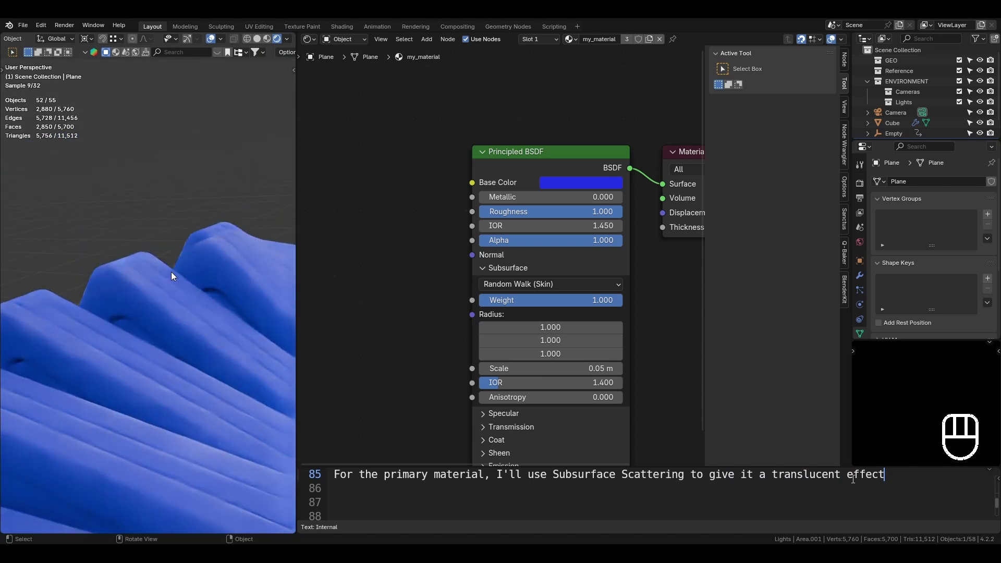
scroll(171, 272, down, 2)
key(KP_0)
key(ctrl+s)
Try 5 for the first subsurface radius value and undo the change
click(551, 327)
text(5)
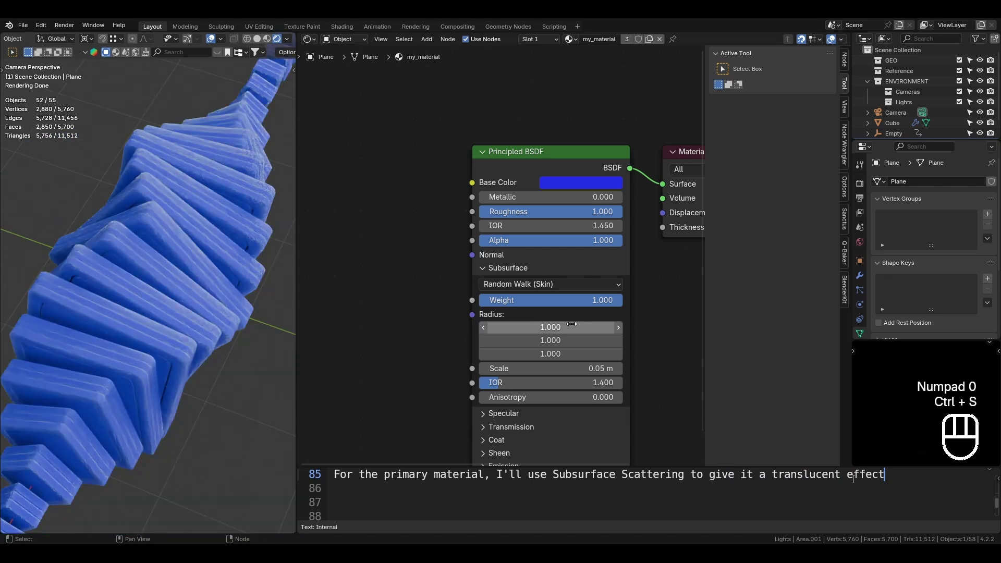
key(Return)
key(ctrl+z)
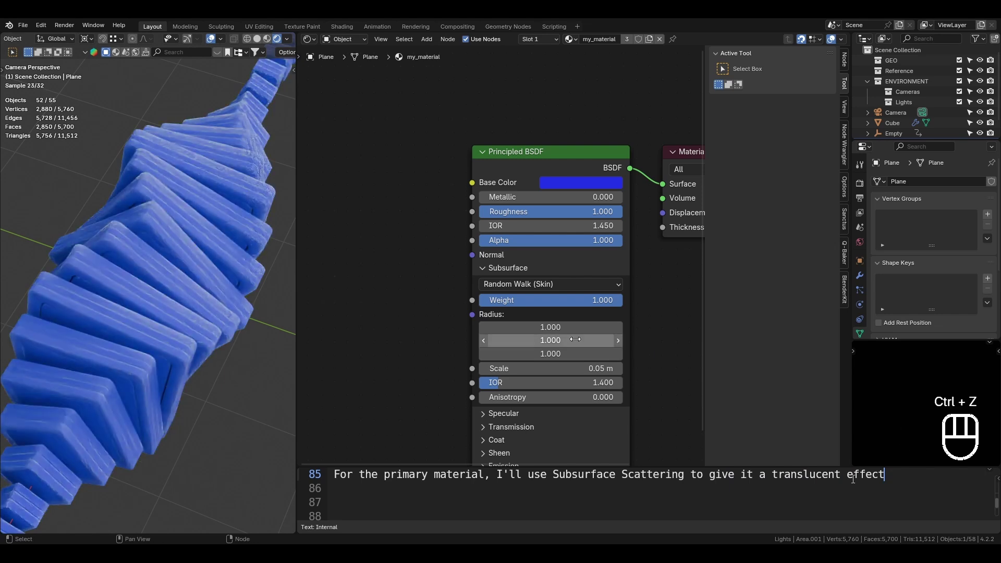
Try 55 for all three subsurface radius values
double_click(550, 327)
text(55)
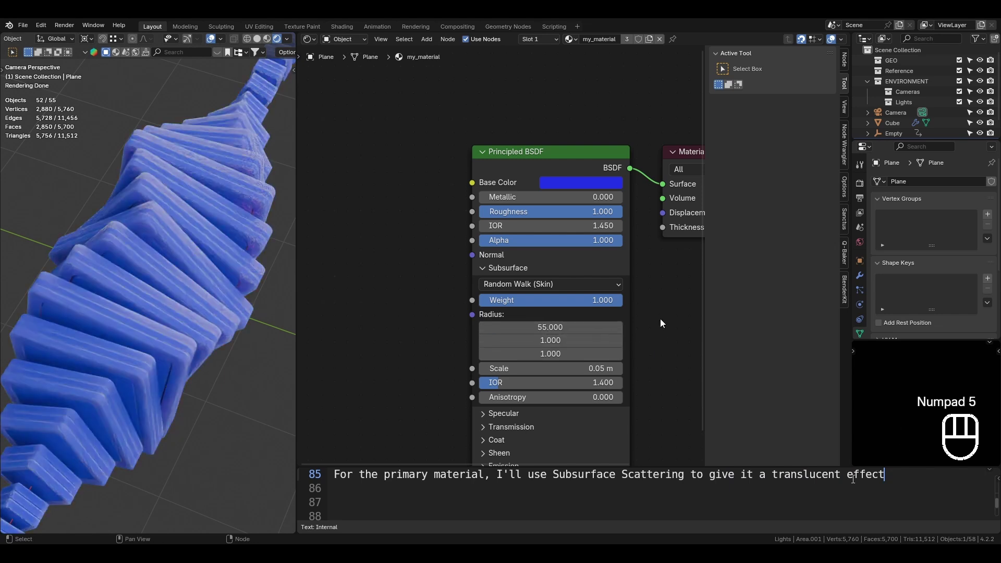
key(Tab)
text(55)
key(Return)
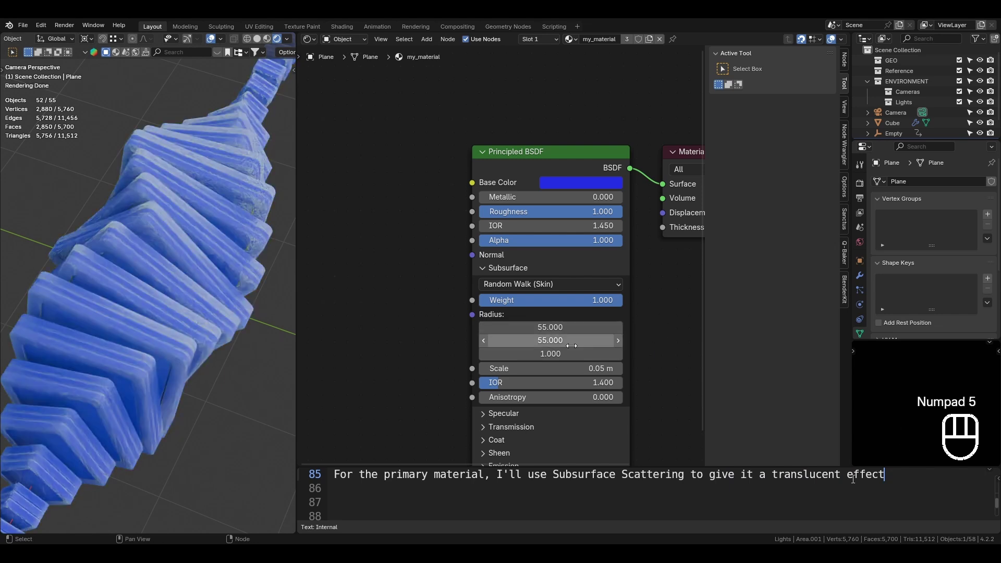
double_click(550, 354)
text(55)
key(Return)
Set all three subsurface radius values back to 1 and save the file
drag(551, 328, 551, 354)
text(1)
drag(594, 327, 595, 354)
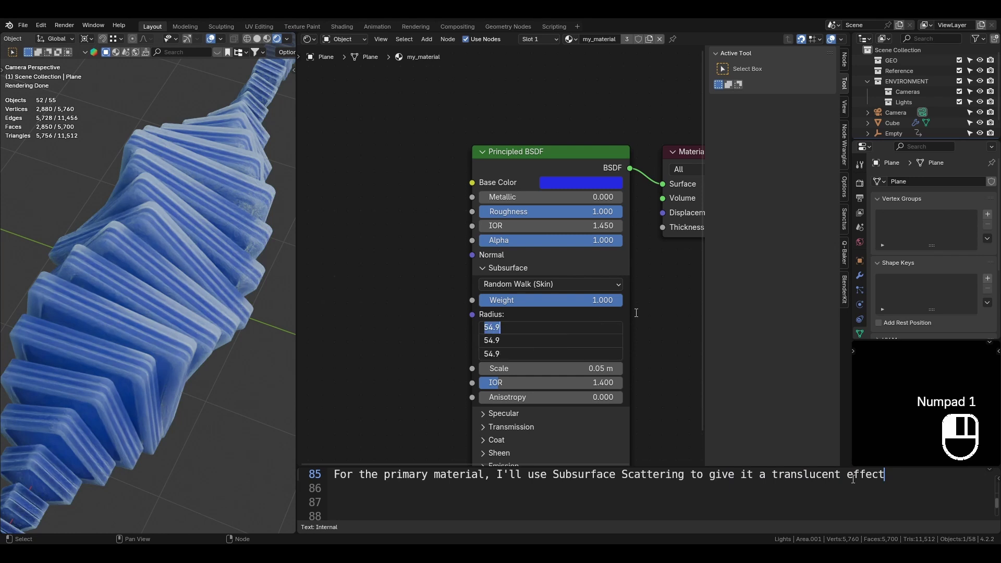
text(1)
key(Return)
key(ctrl+s)
scroll(171, 322, down, 5)
scroll(171, 322, up, 2)
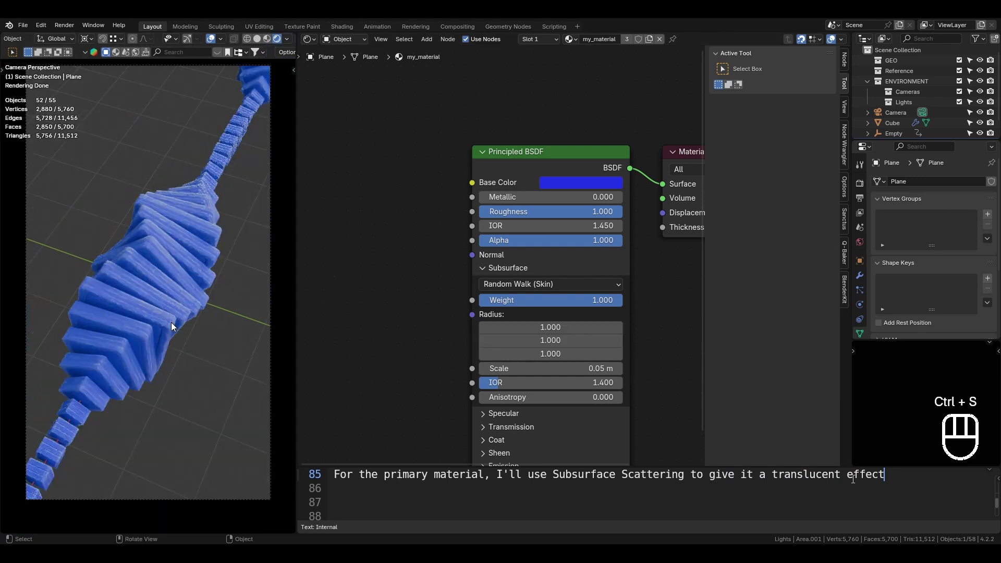
Move the Principled BSDF farther from the Material Output, and duplicate it below with the copy connected to the output's surface
scroll(433, 311, down, 2)
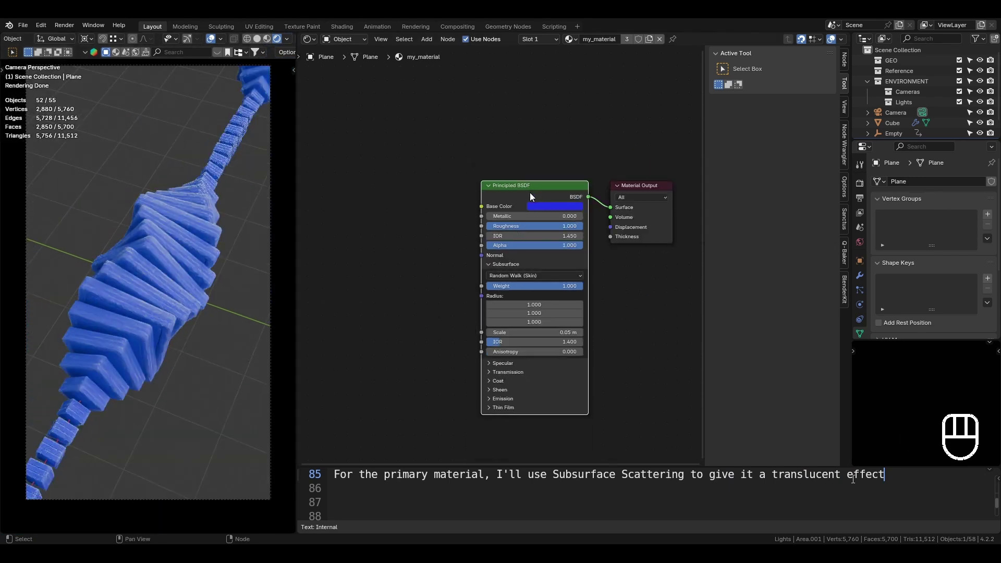
key(g)
click(484, 192)
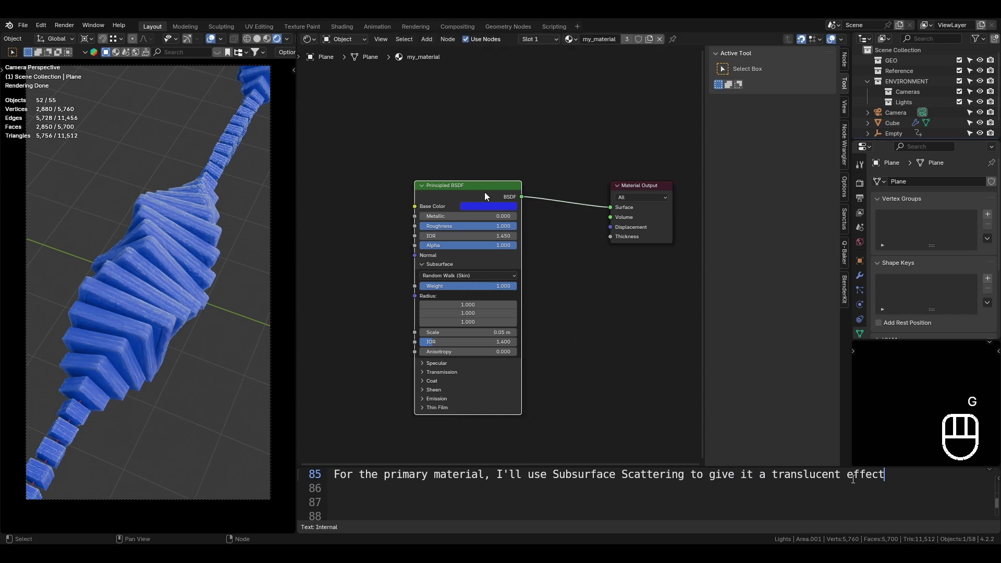
middle_drag(504, 216, 517, 154)
key(ctrl+shift+d)
click(518, 404)
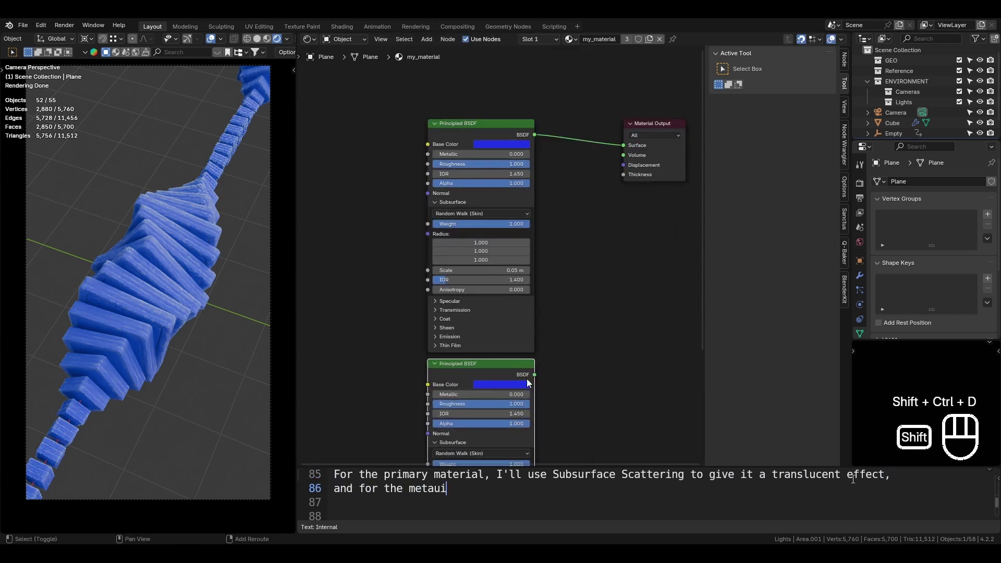
ctrl+shift+click(522, 375)
Reset the duplicated Principled BSDF to its defaults, and set its metallic to 1 and roughness to 0.15
middle_drag(562, 404, 604, 250)
scroll(599, 255, up, 3)
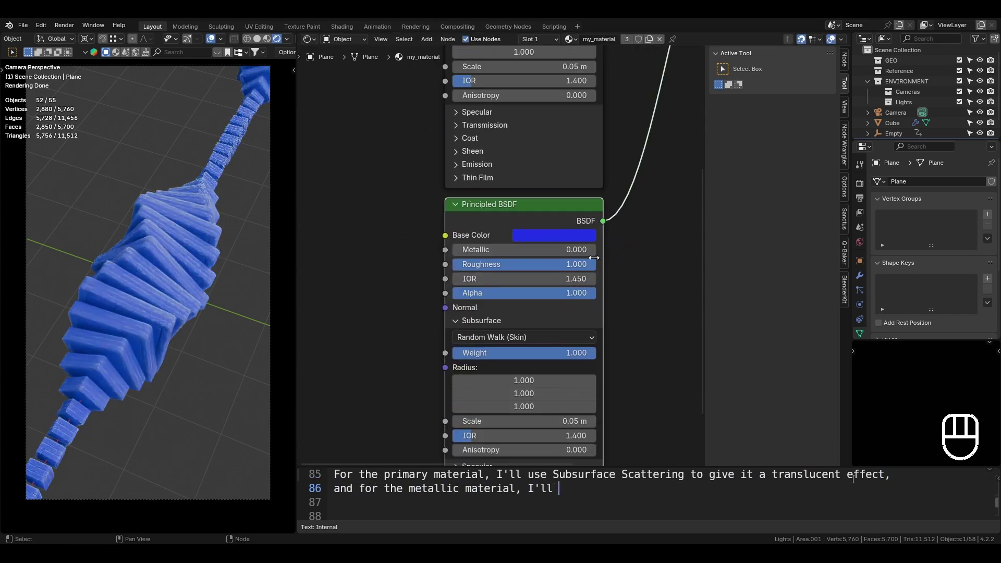
key(BackSpace)
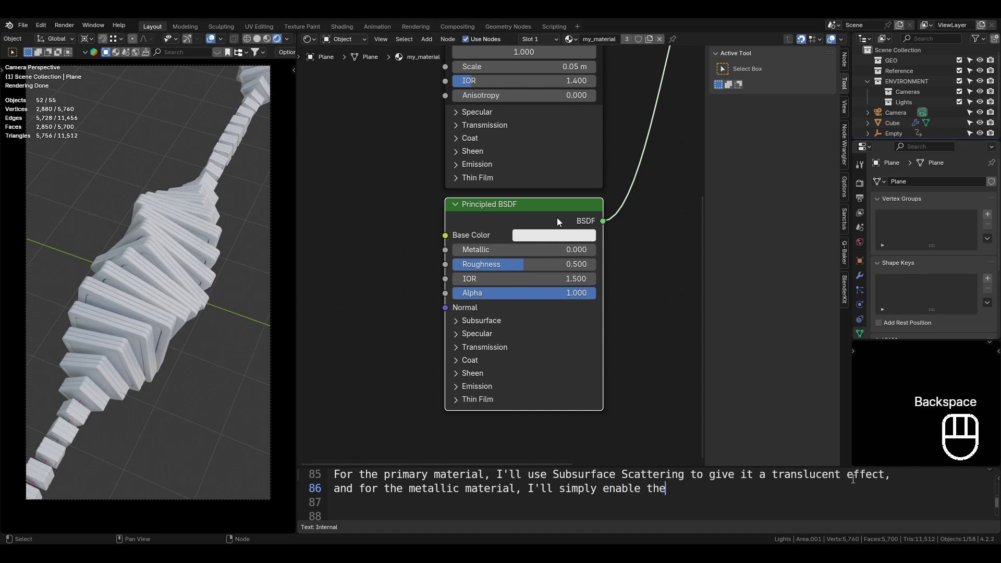
drag(490, 252, 574, 254)
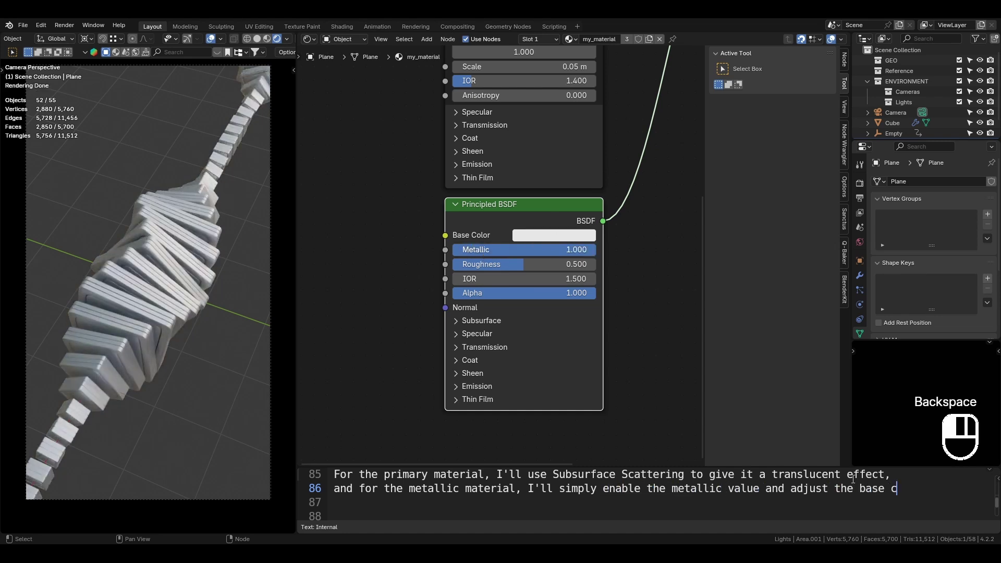
click(517, 265)
text(0.15)
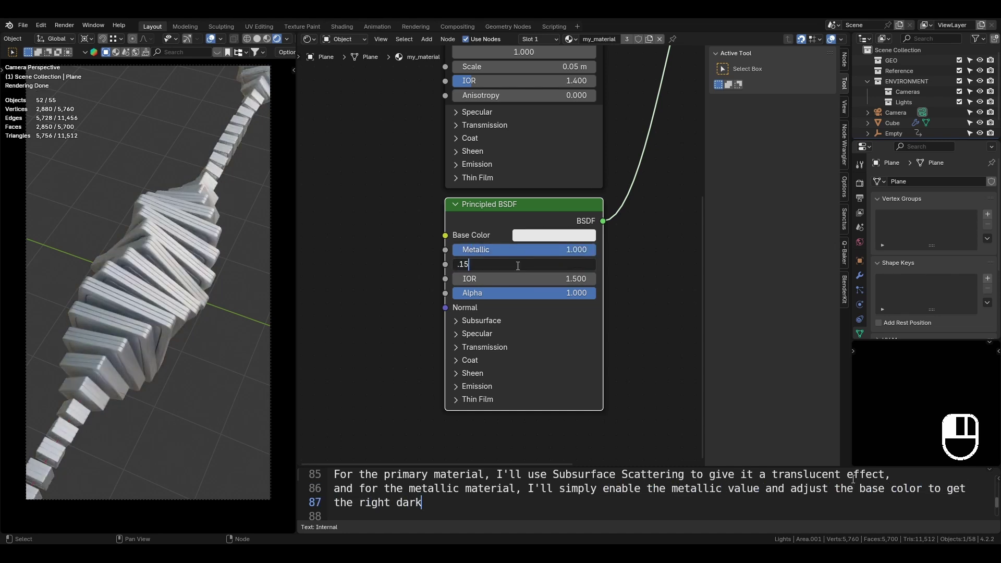
key(Return)
Darken the metallic shader's base color to an HSV value of 0.225 and save the file
click(533, 233)
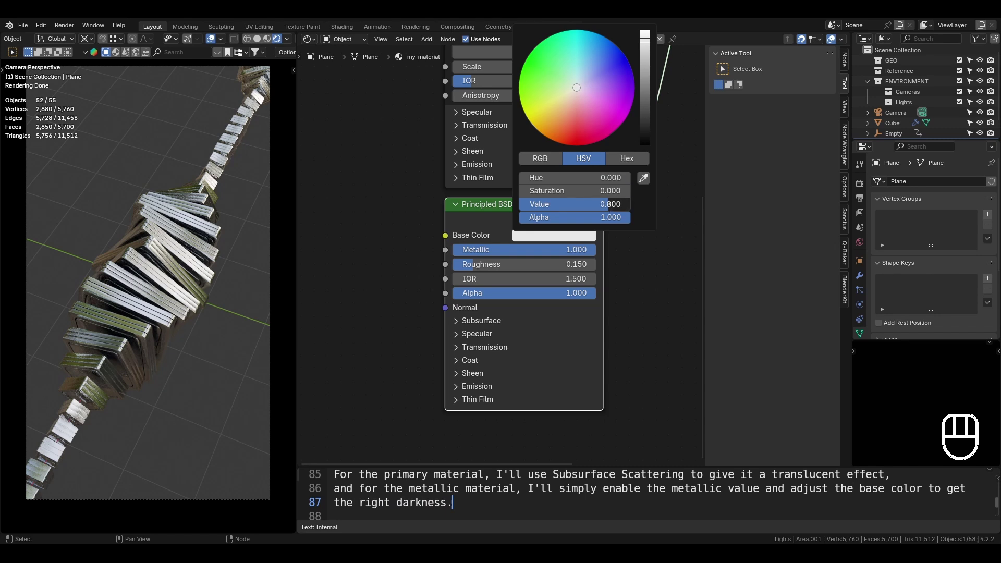
double_click(607, 204)
text(0.25)
key(Return)
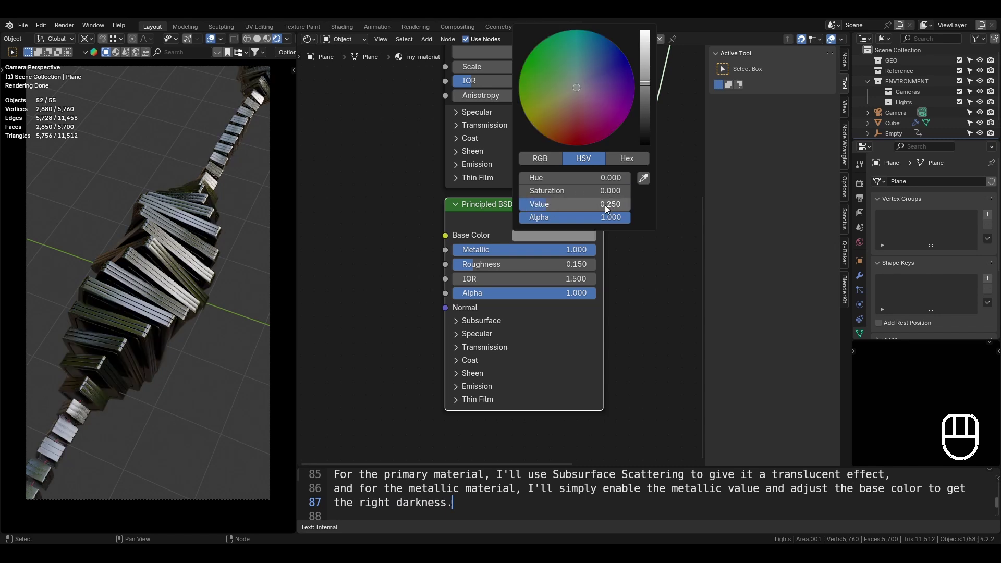
shift+drag(559, 207, 548, 207)
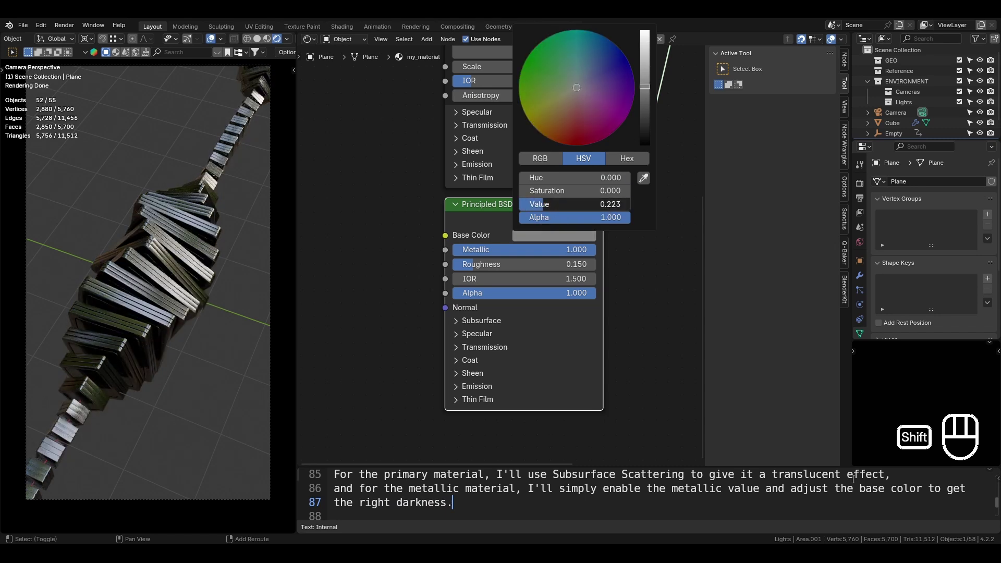
key(KP_2)
key(ctrl+s)
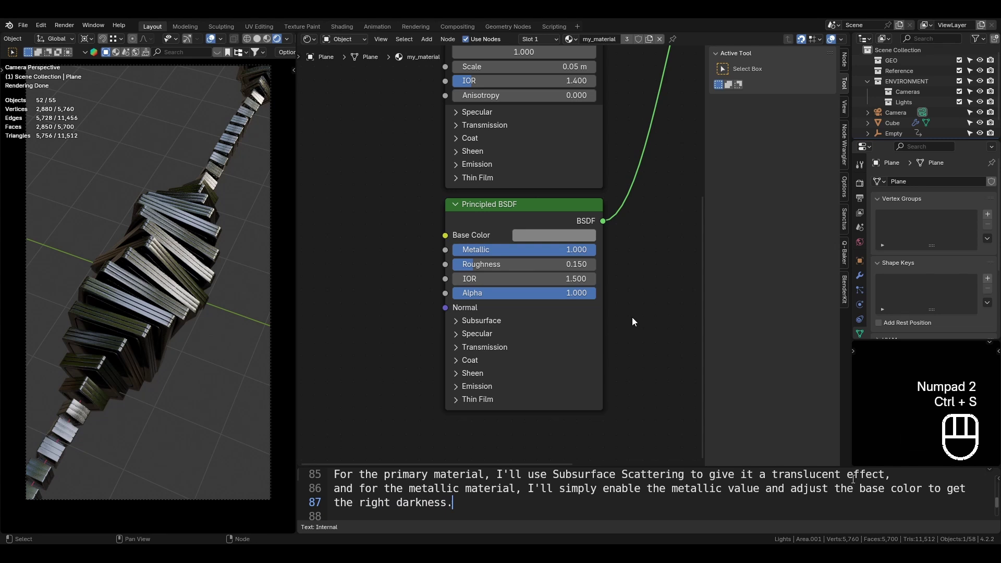
key(ctrl+s)
Set the metallic shader's roughness to 0.1 and save the file
click(592, 235)
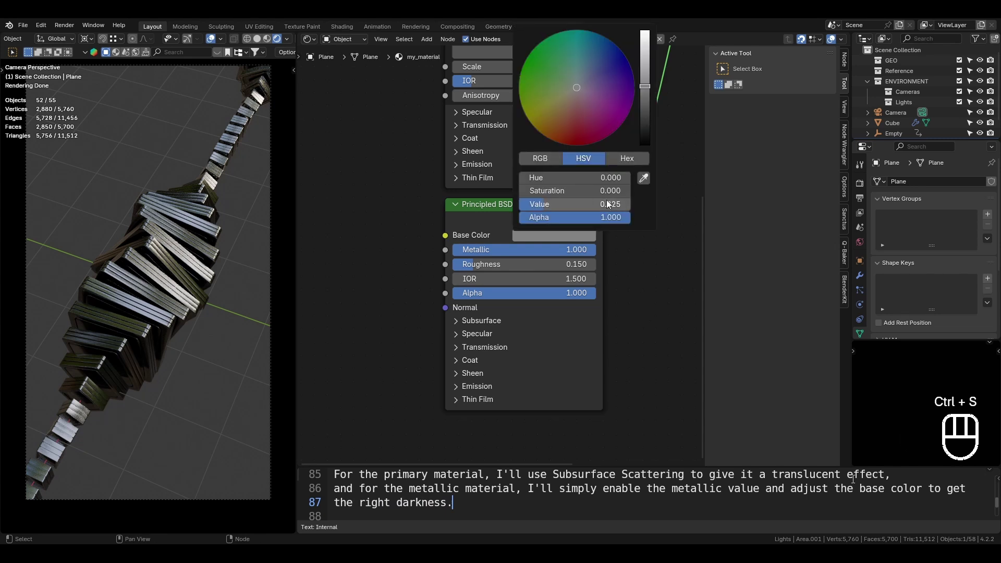
shift+drag(561, 261, 552, 261)
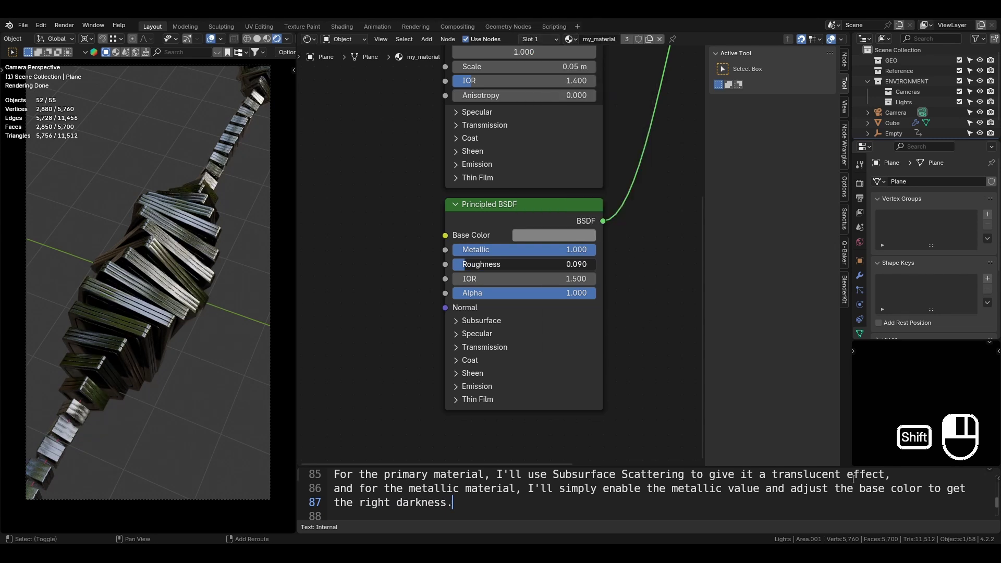
double_click(468, 264)
text(.1)
key(Return)
key(ctrl+s)
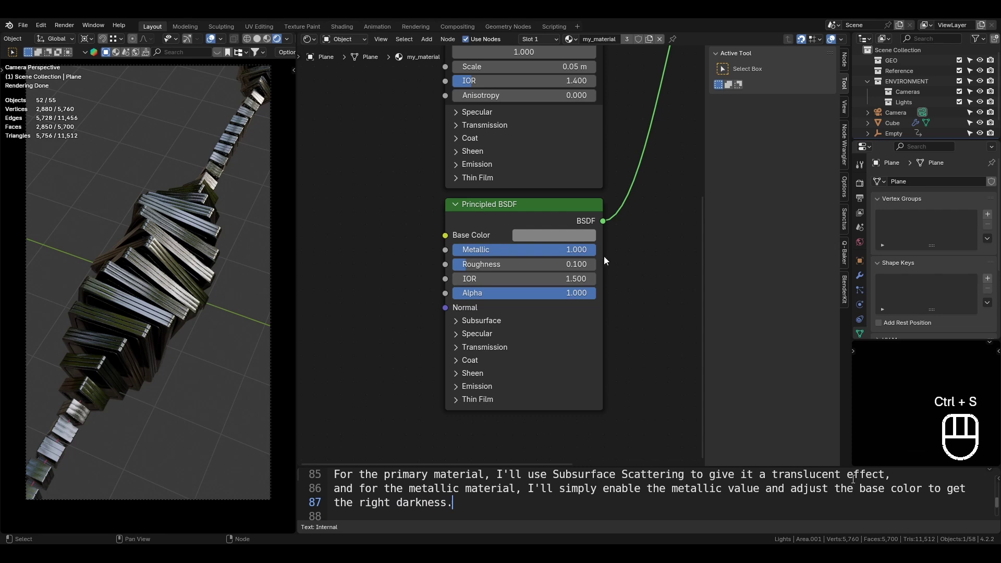
Darken the metallic shader's base color to an HSV value of 0.15
click(579, 235)
double_click(580, 204)
text(.1)
key(Return)
double_click(580, 206)
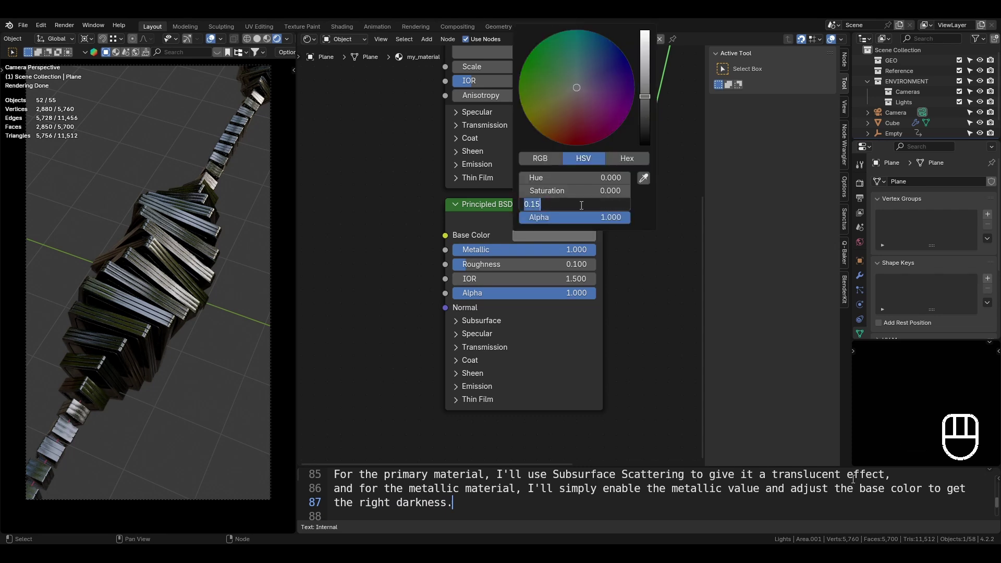
Try a base colour value of 0.15 on the metallic Principled BSDF, undo it, and save the file
text(.15)
key(Return)
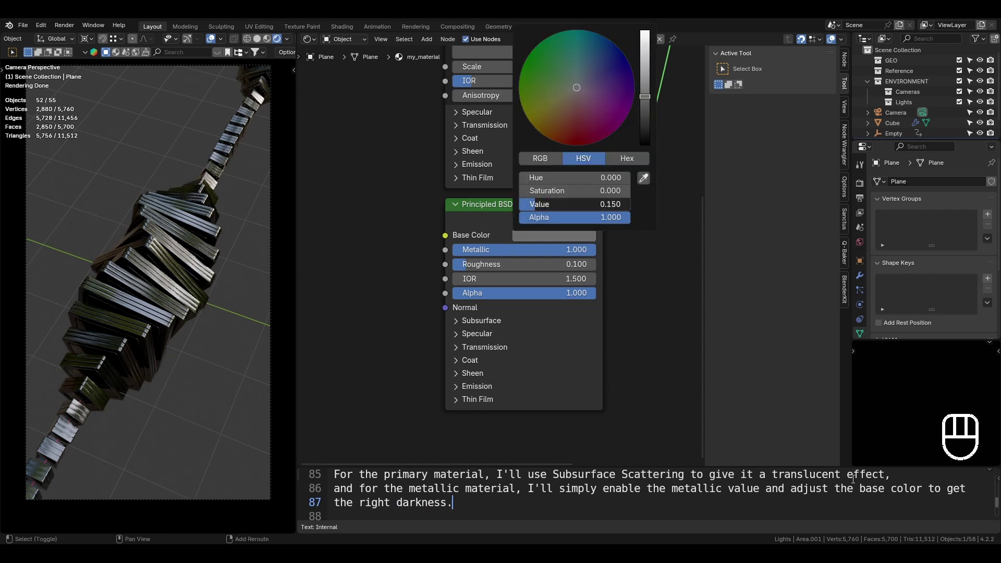
key(ctrl+z)
key(ctrl+s)
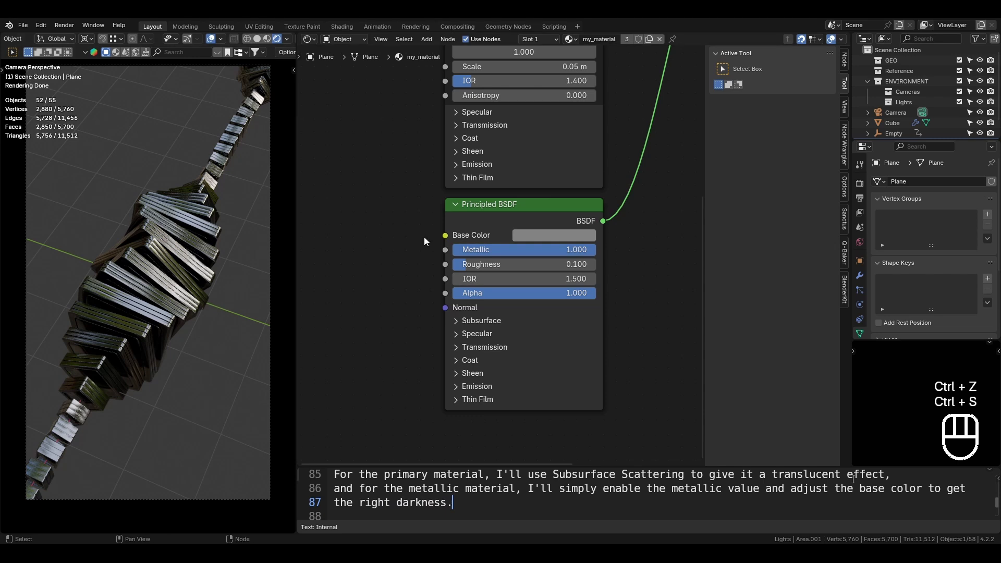
Handwrite the values 0.1 and 0.25 beside the metallic shader's Base Color with the Annotate tool
key(w)
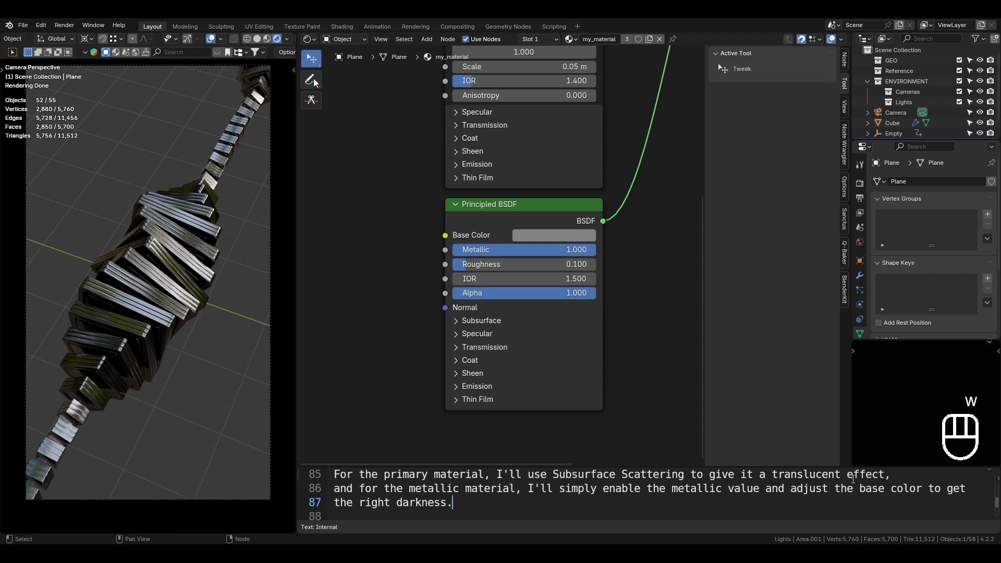
click(355, 226)
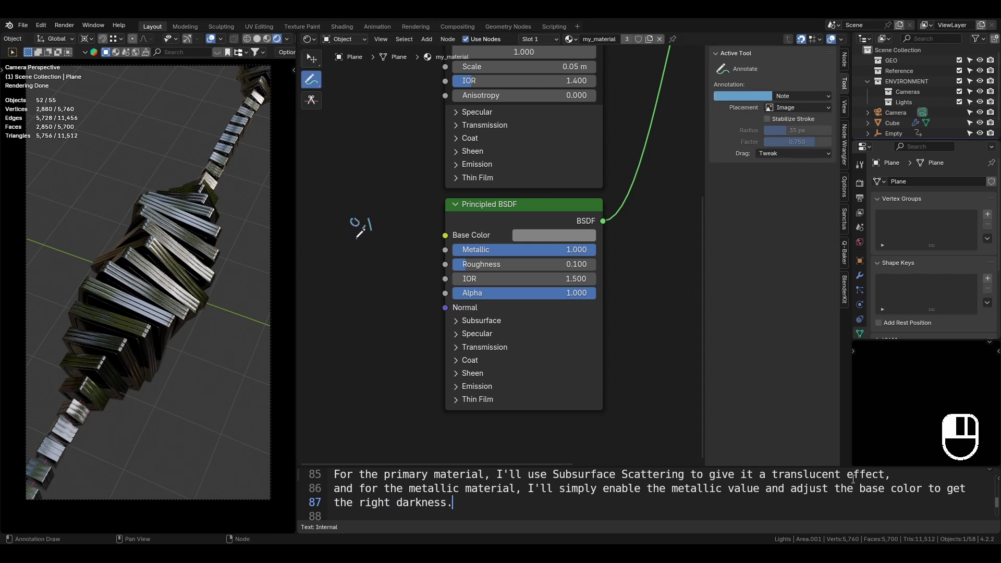
click(369, 246)
mouse_move(356, 238)
mouse_down()
mouse_move(398, 246)
mouse_move(424, 231)
mouse_up()
Add the heading "Step 07. Using Geometry Proximity for Material Control" to the text notes, separated by a blank line
key(Return)
key(Return)
text(Step 07. Using Geometry Proximity for Material Control)
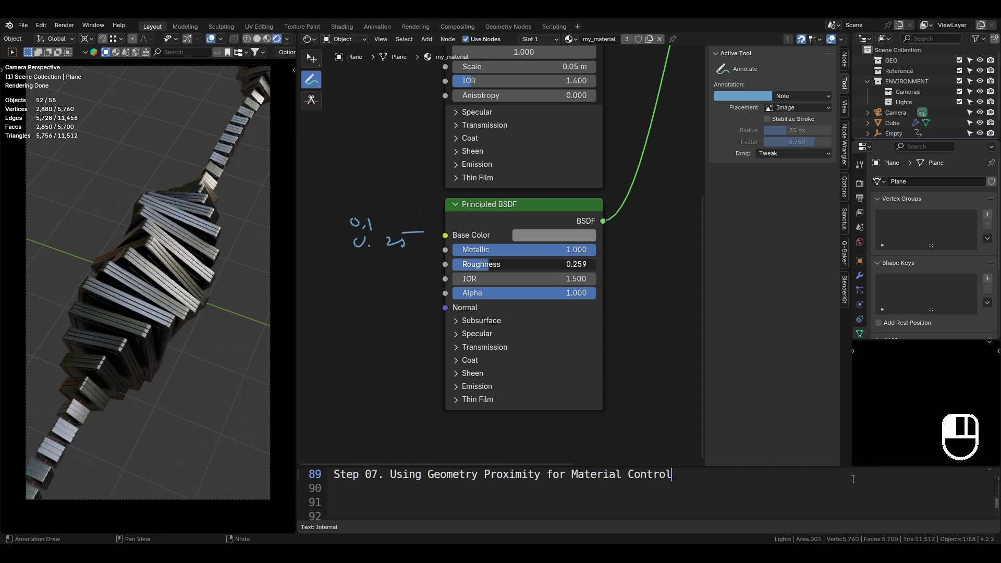
Undo the last roughness change on the metallic shader and save the file
key(ctrl+z)
key(ctrl+s)
View the model in perspective in the 3D Viewport and change that area to the Geometry Node Editor
click(310, 39)
click(327, 71)
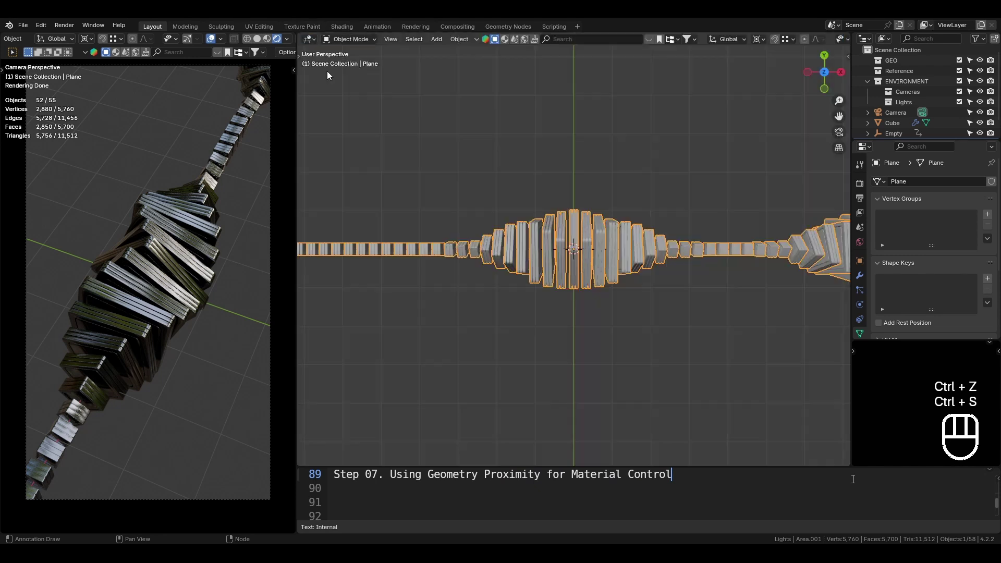
middle_drag(499, 352, 568, 224)
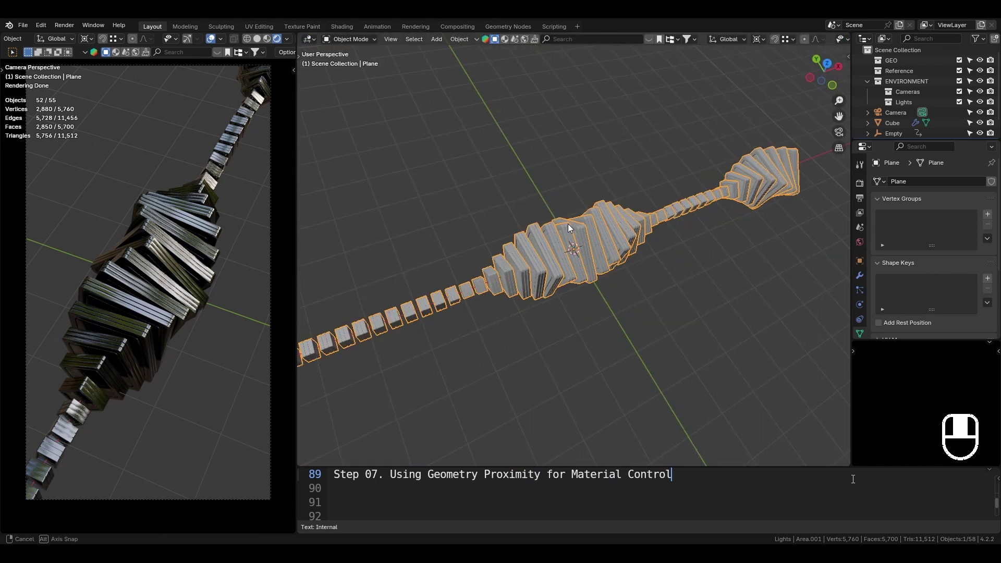
click(309, 39)
click(384, 136)
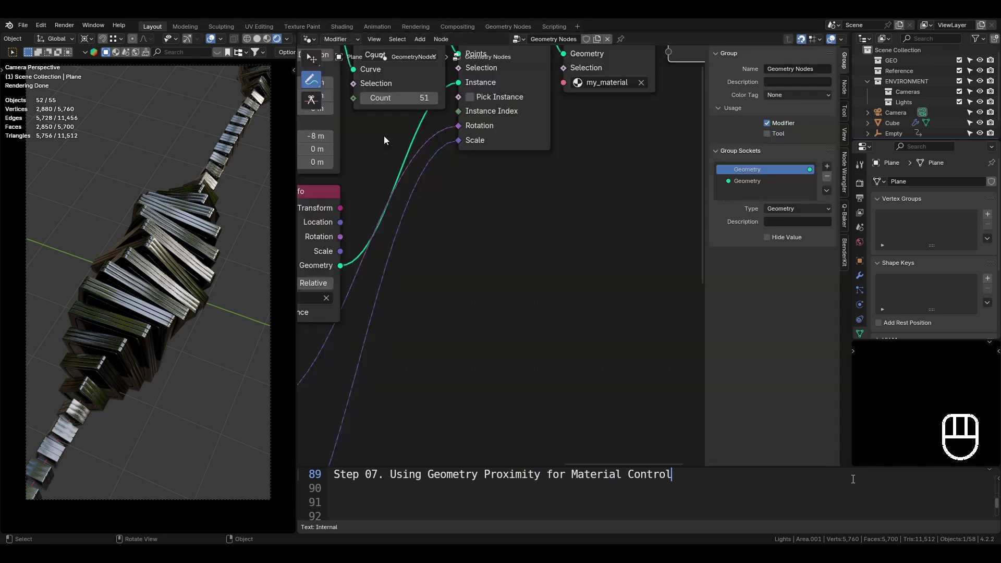
Move the Curve Line, Resample Curve and Object Info nodes about 446 units along negative X, away from Instance on Points
scroll(581, 267, down, 6)
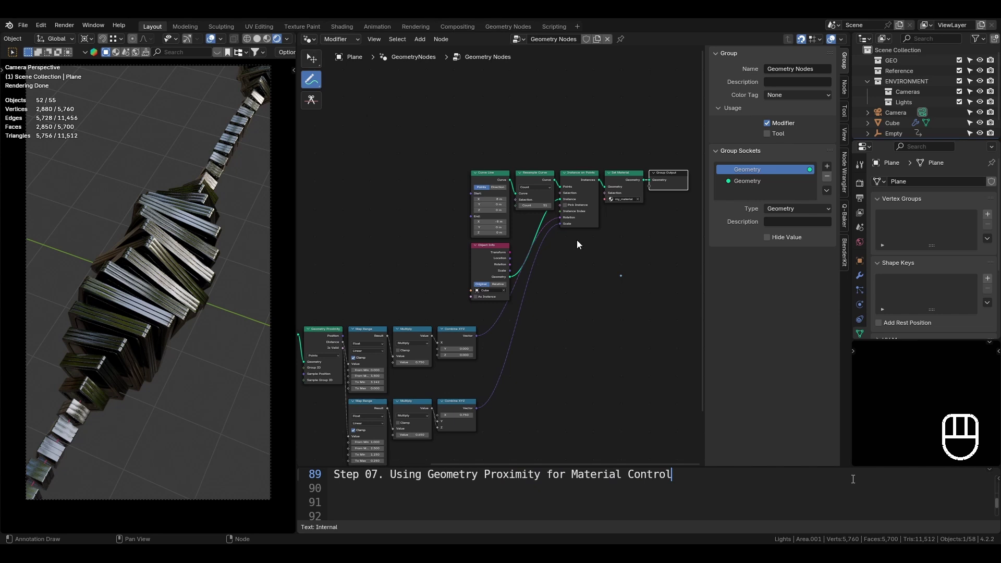
scroll(564, 295, up, 3)
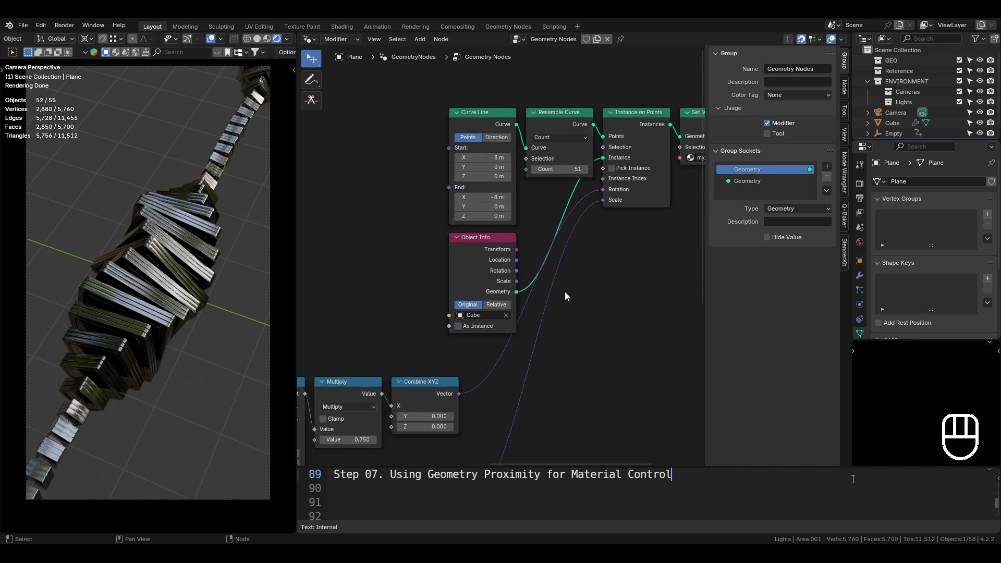
scroll(565, 292, down, 2)
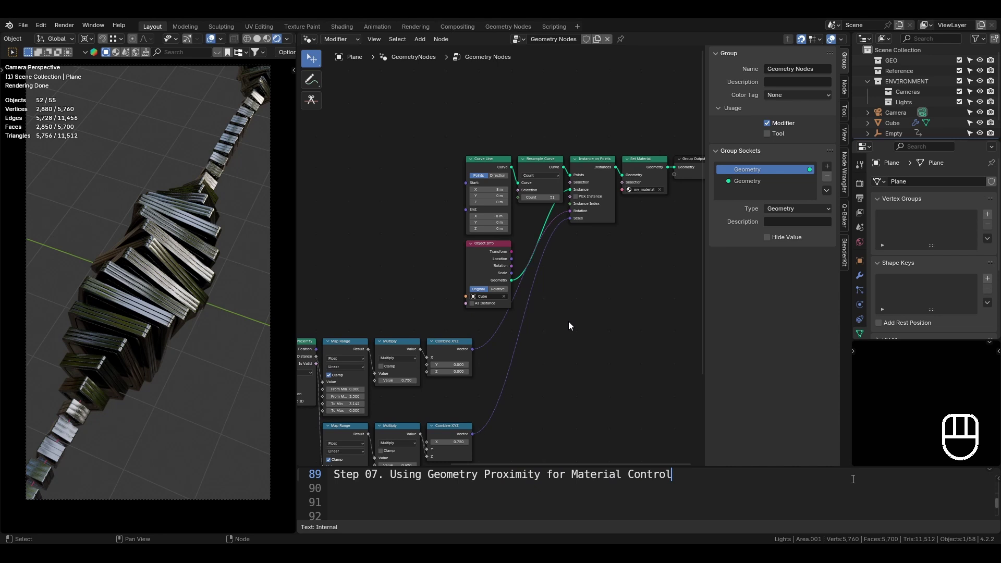
drag(410, 149, 531, 318)
key(g)
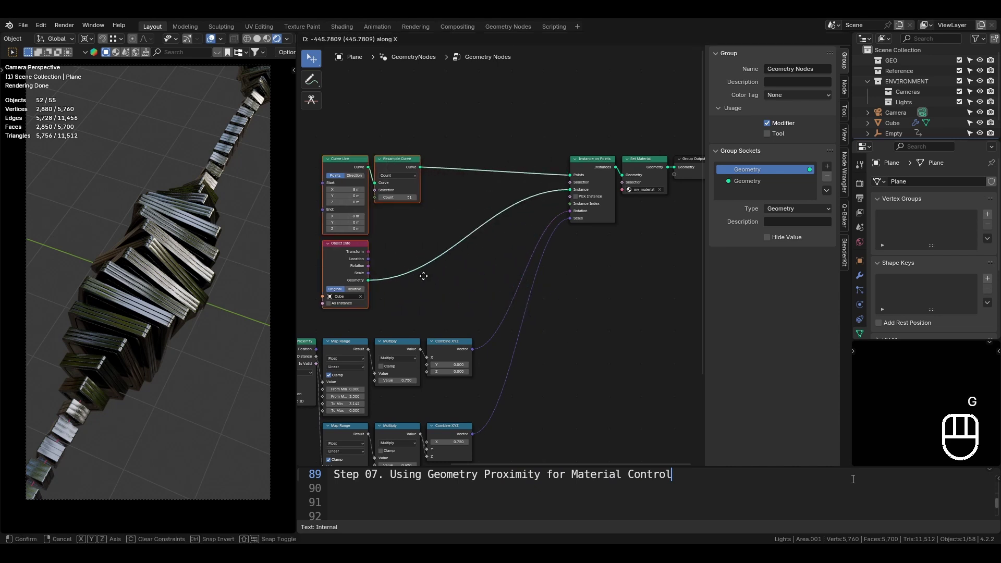
click(423, 275)
middle_drag(424, 275, 524, 283)
scroll(525, 283, up, 4)
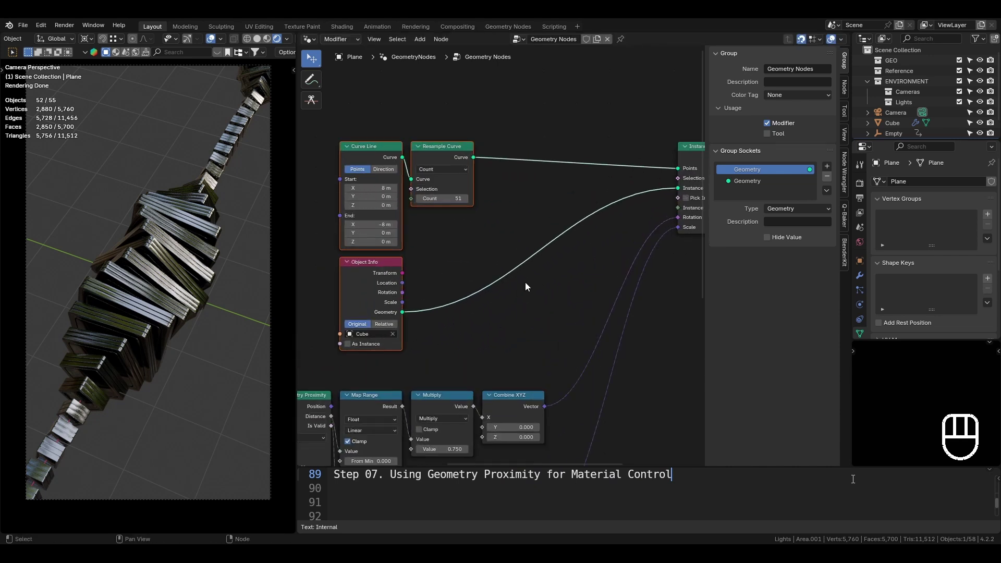
Start a note two lines below the Step 07 heading, beginning "To control where the materials are applied"
key(Down)
key(Down)
key(Down)
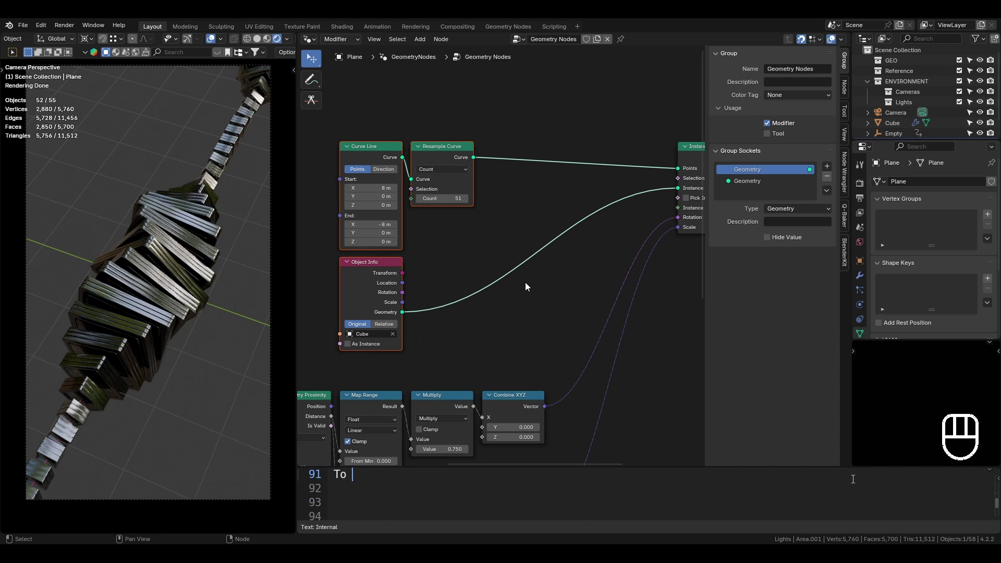
Insert a Store Named Attribute node between Resample Curve and Instance on Points, placed directly beside Resample Curve
key(shift+a)
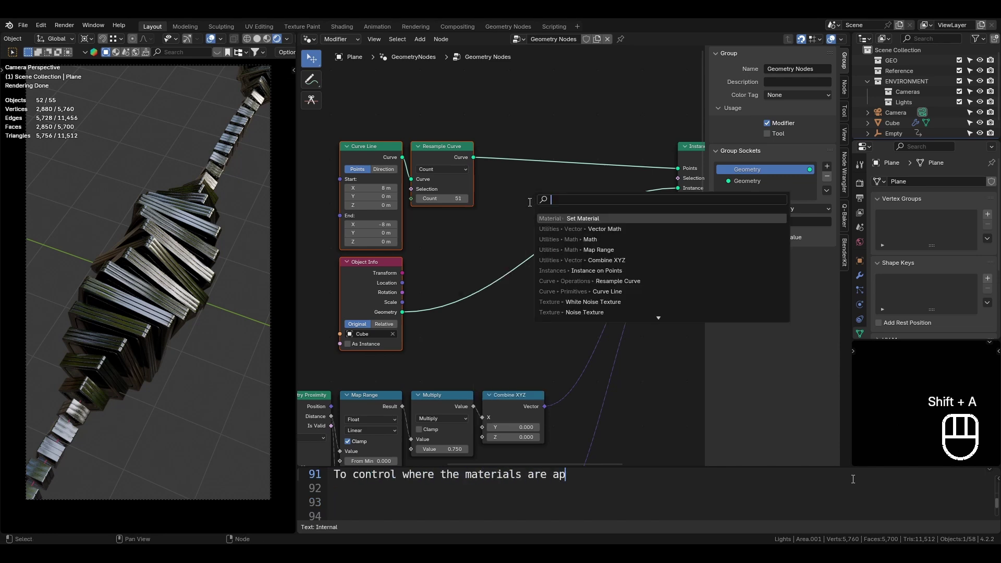
text(store nam)
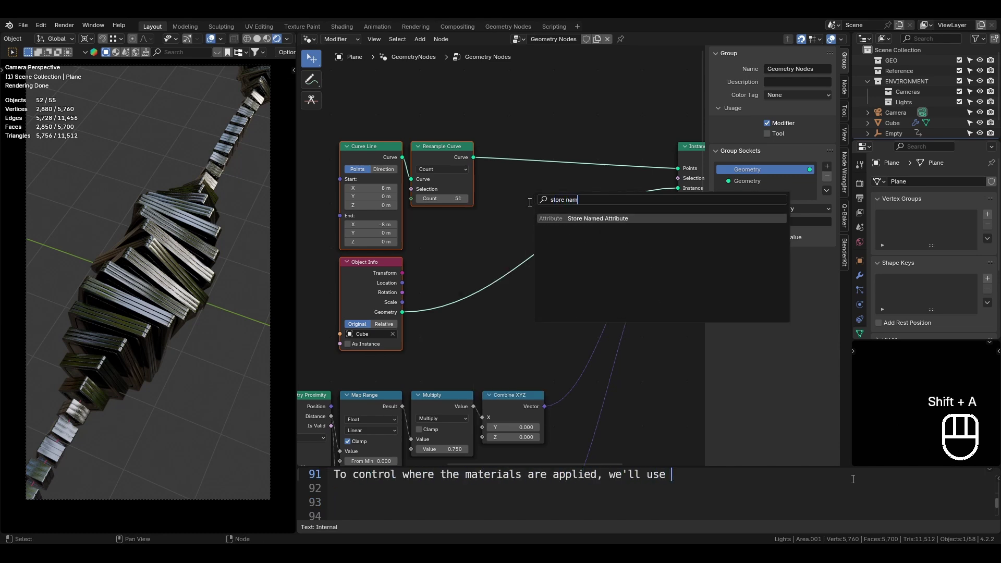
key(Return)
click(531, 156)
key(g)
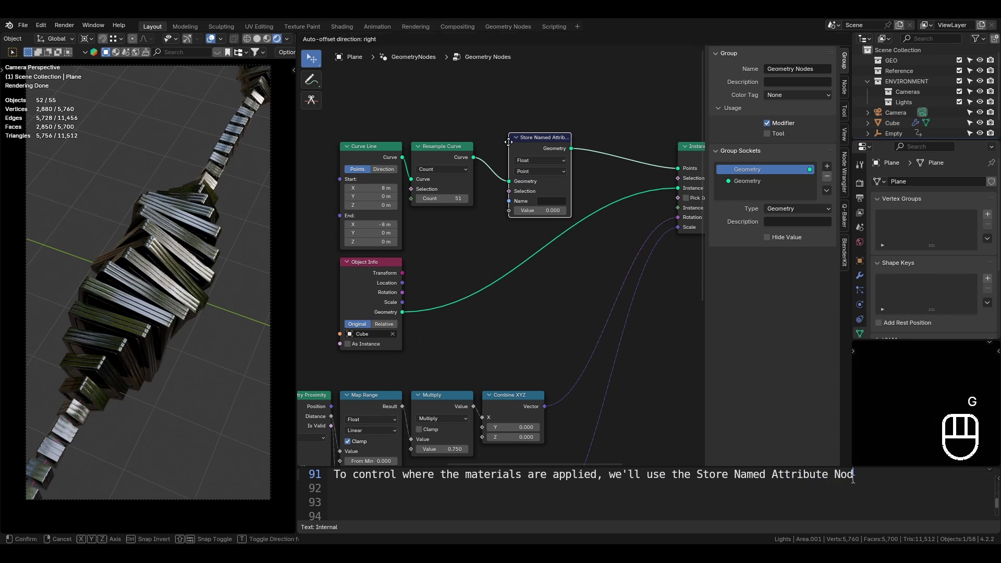
click(488, 159)
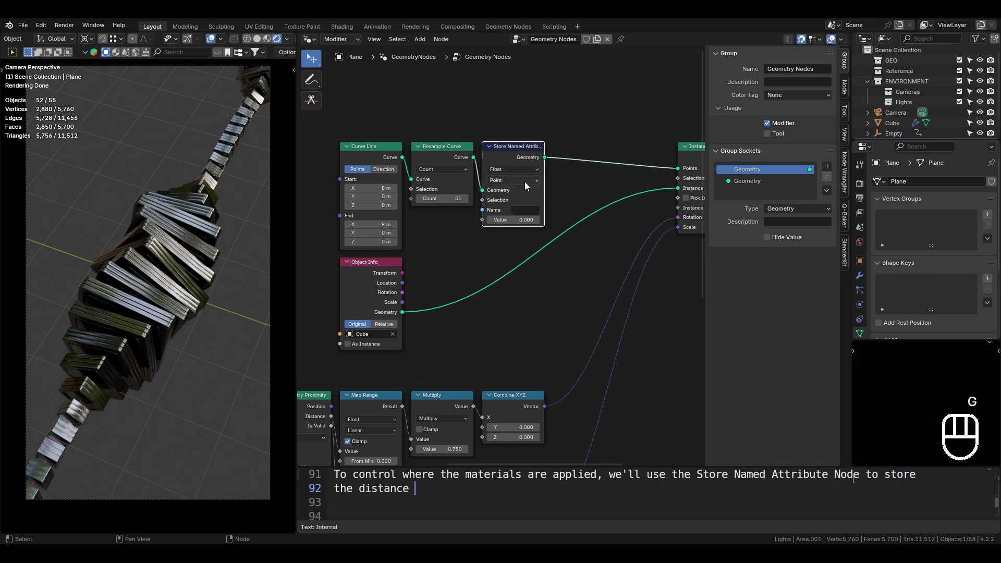
Name the attribute in the Store Named Attribute node "gradients"
click(526, 210)
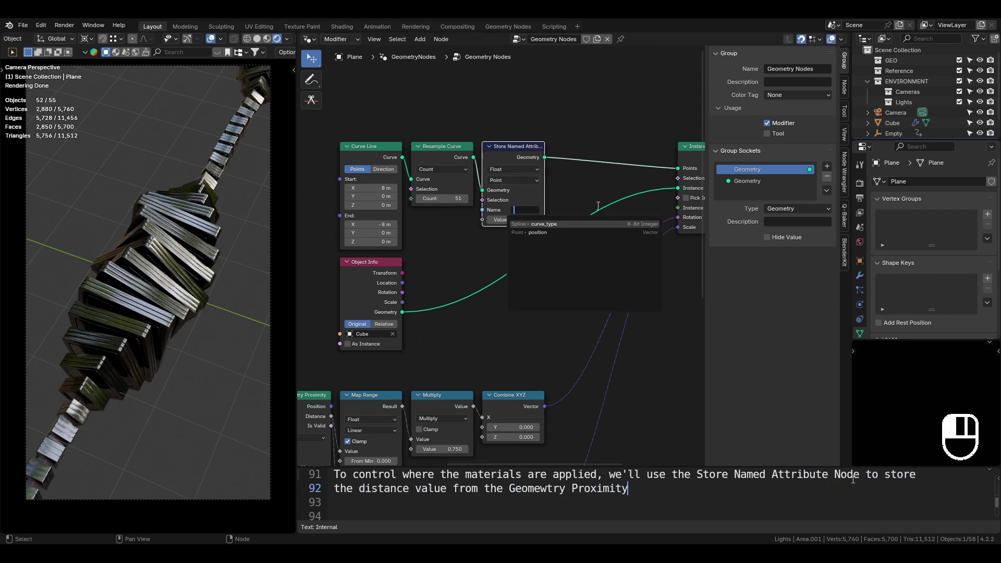
text(g)
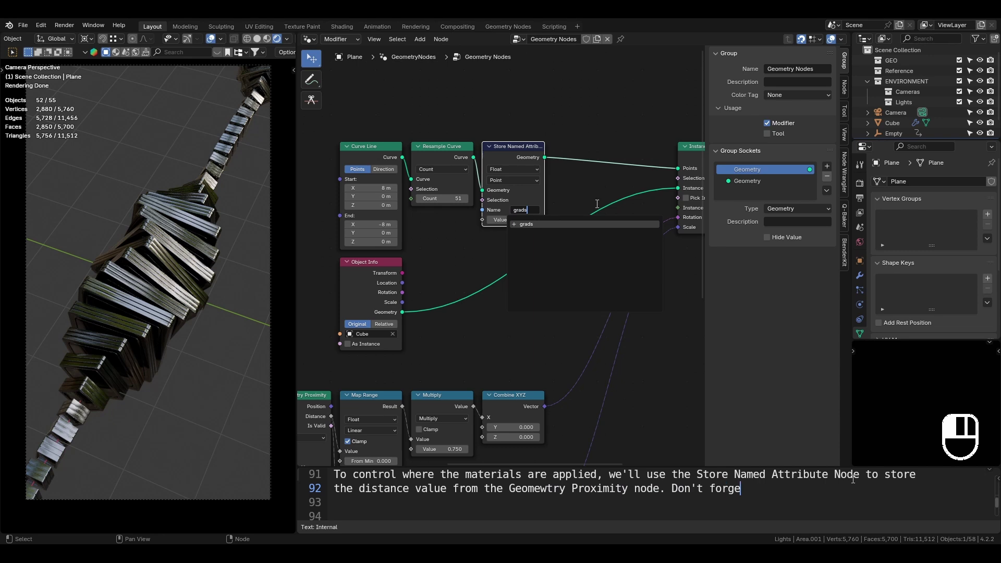
text(radients)
key(Return)
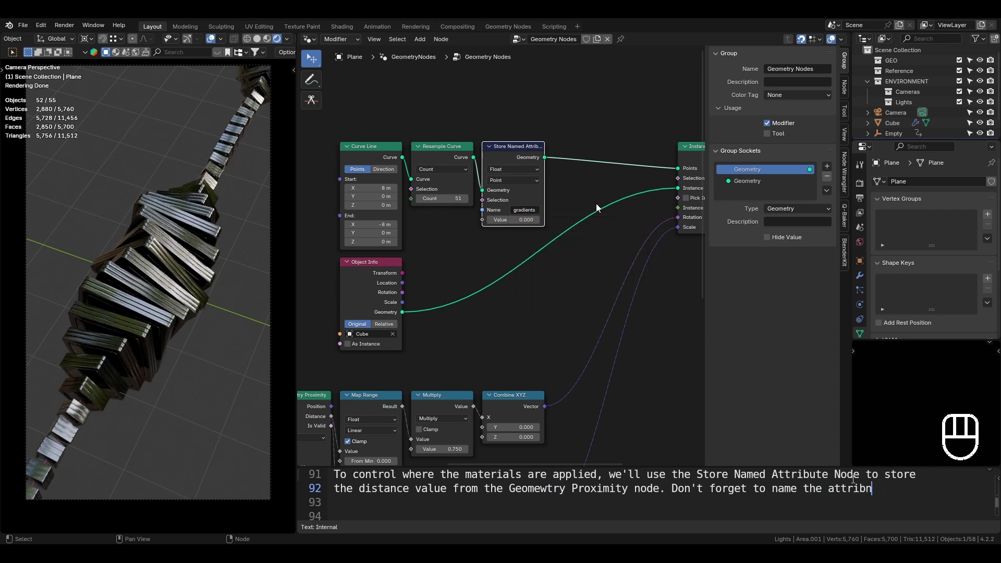
Continue the text note on a new line with "sio we can reference it later in the Shader Editor."
scroll(632, 215, up, 1)
key(Return)
text(sio we can)
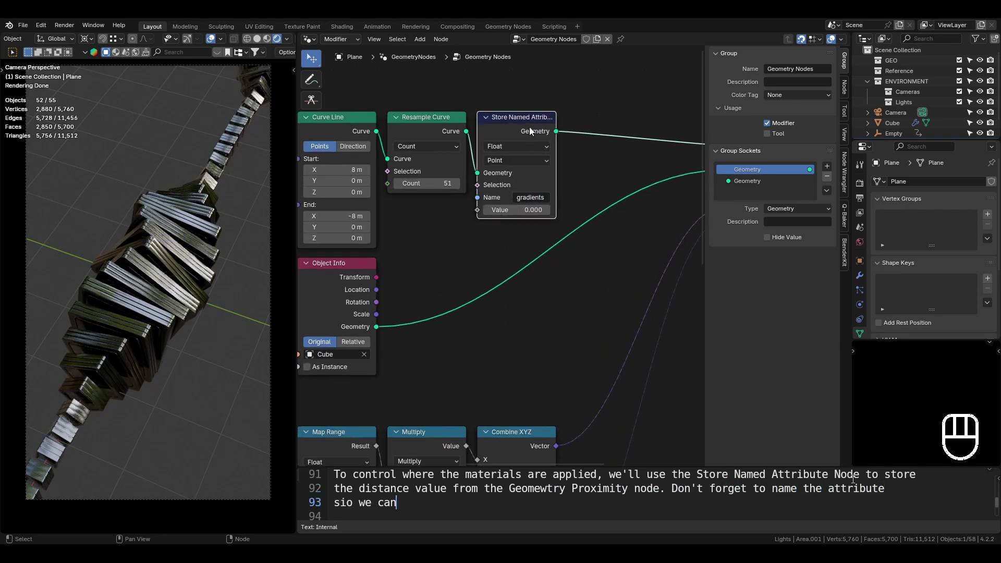
text( reference it later in the Shader Editor)
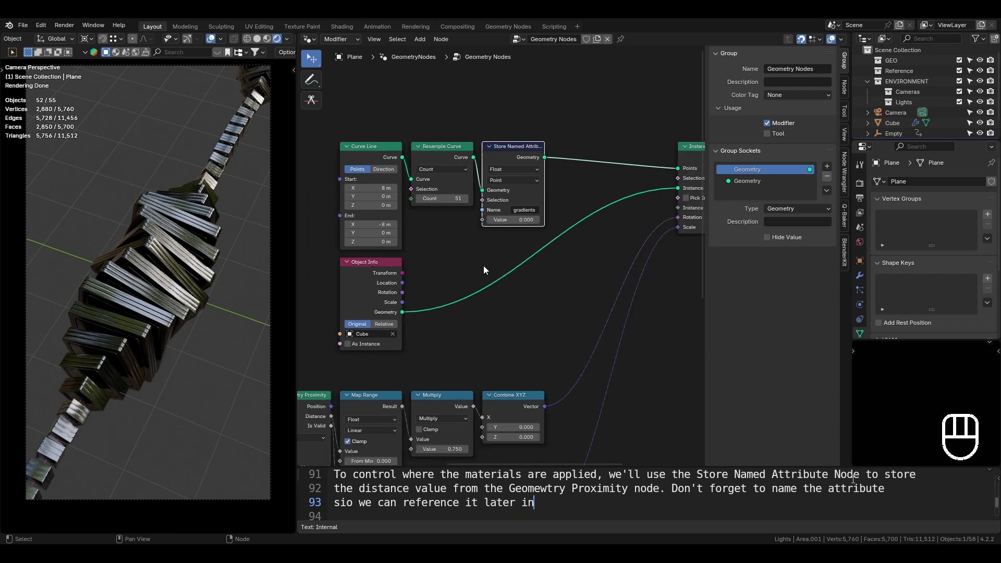
scroll(484, 265, down, 2)
text(.)
Correct "sio" to "so" in the note and nudge the Curve Line, Resample Curve, Store Named Attribute and Object Info nodes along X
middle_drag(481, 264, 574, 219)
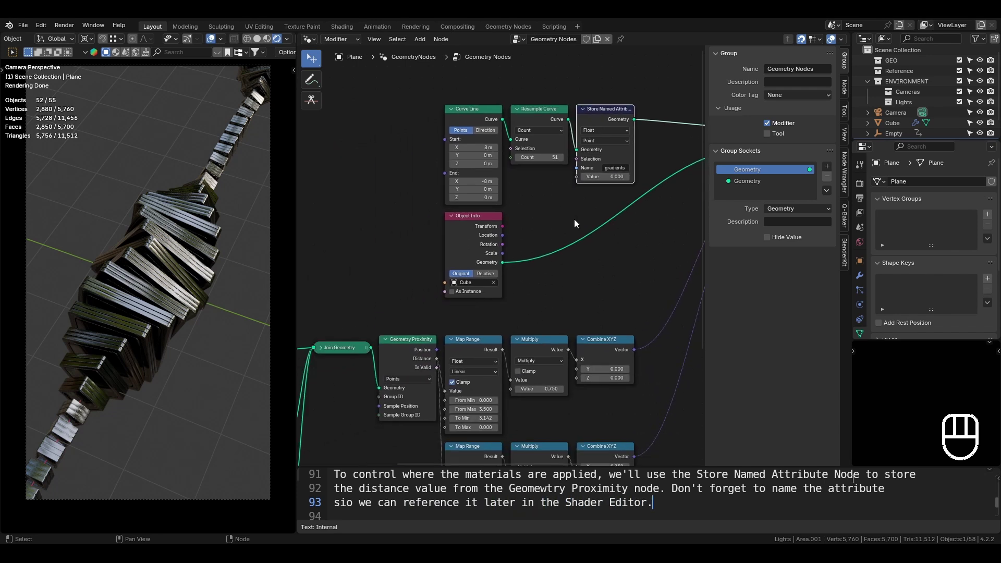
drag(386, 115, 574, 258)
key(Home)
key(Right)
key(Delete)
key(g)
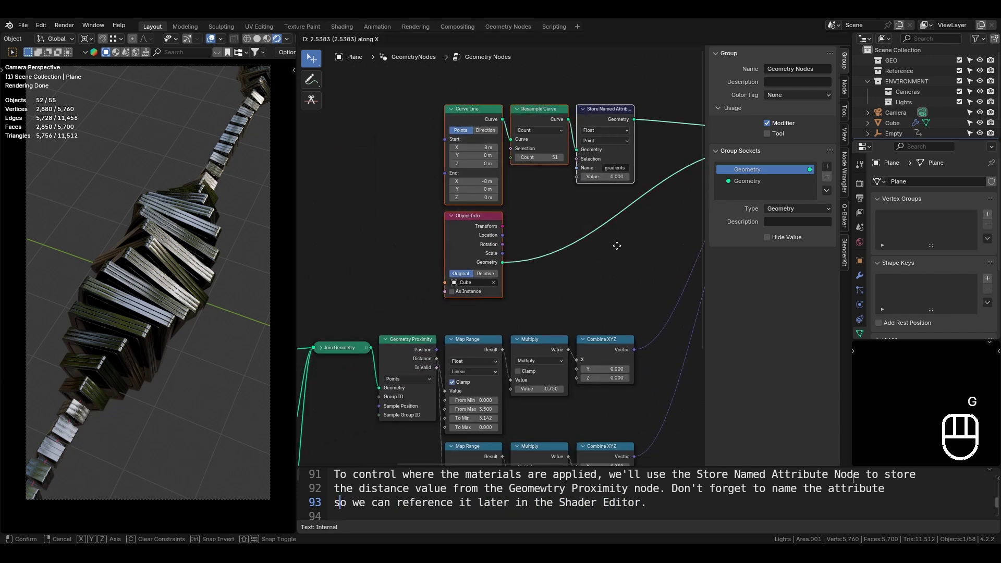
click(617, 246)
click(615, 244)
Connect the Result output of the upper Map Range node to the Value input of Store Named Attribute
scroll(583, 183, up, 3)
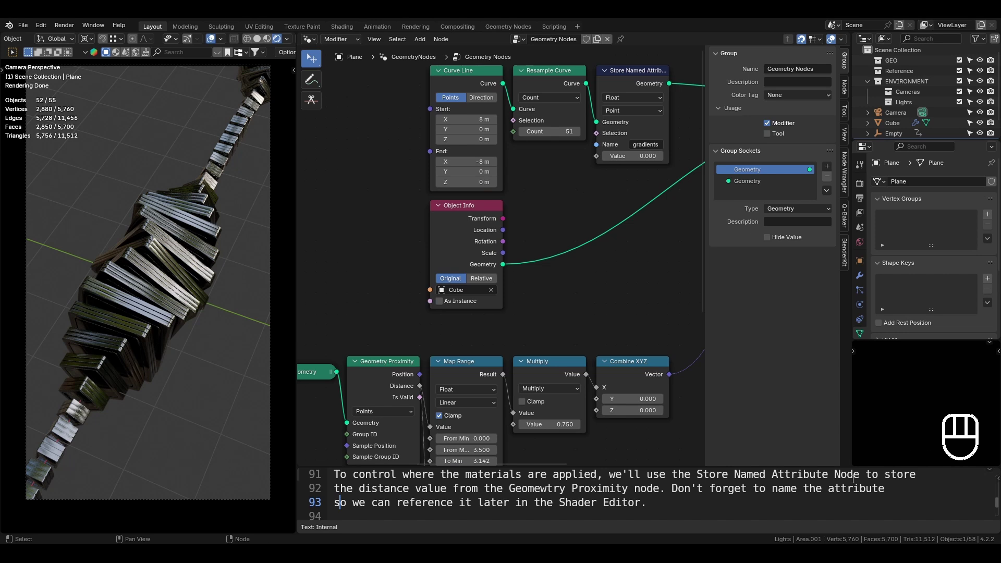
scroll(565, 280, down, 2)
drag(501, 330, 558, 196)
middle_drag(624, 223, 528, 276)
scroll(533, 275, up, 4)
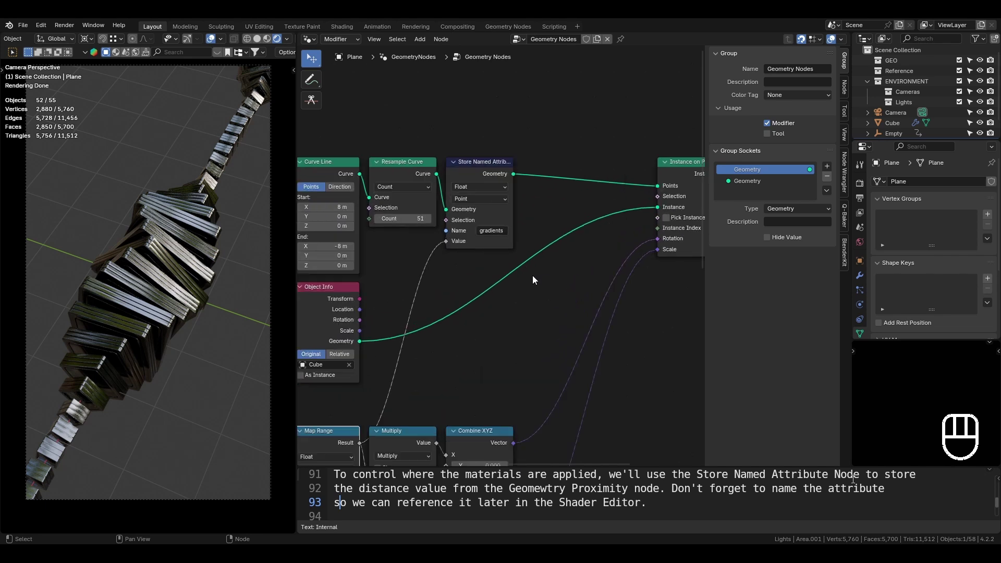
Attach a Viewer node to the Geometry output of Store Named Attribute
scroll(506, 306, down, 3)
middle_drag(476, 319, 618, 184)
scroll(611, 196, up, 6)
scroll(610, 197, down, 6)
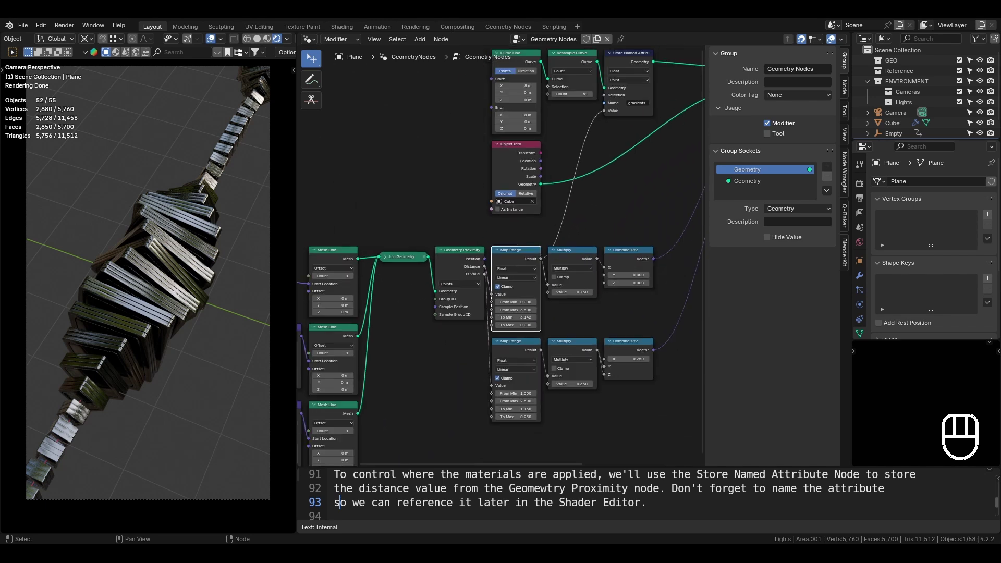
middle_drag(571, 245, 563, 285)
scroll(550, 323, up, 2)
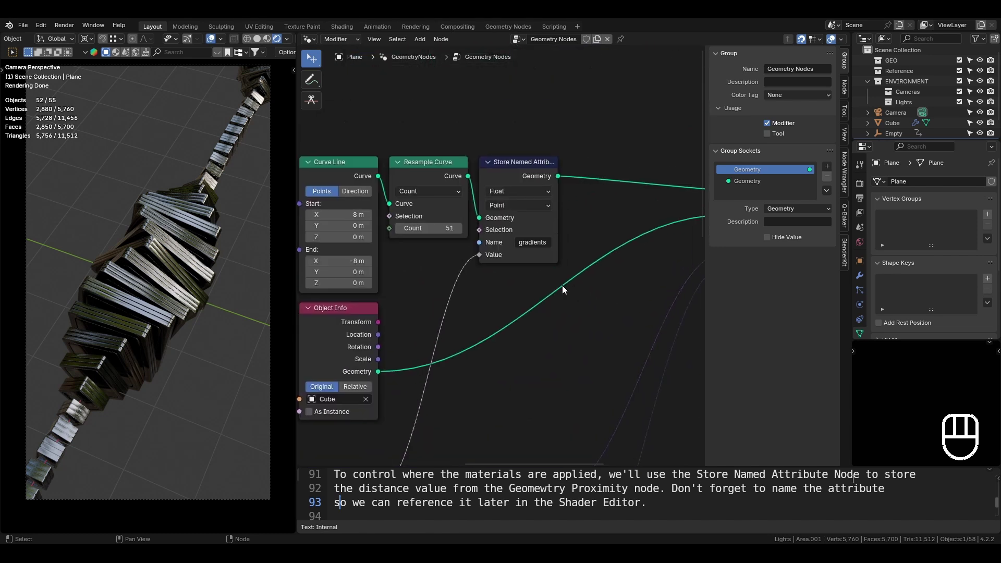
ctrl+shift+click(536, 175)
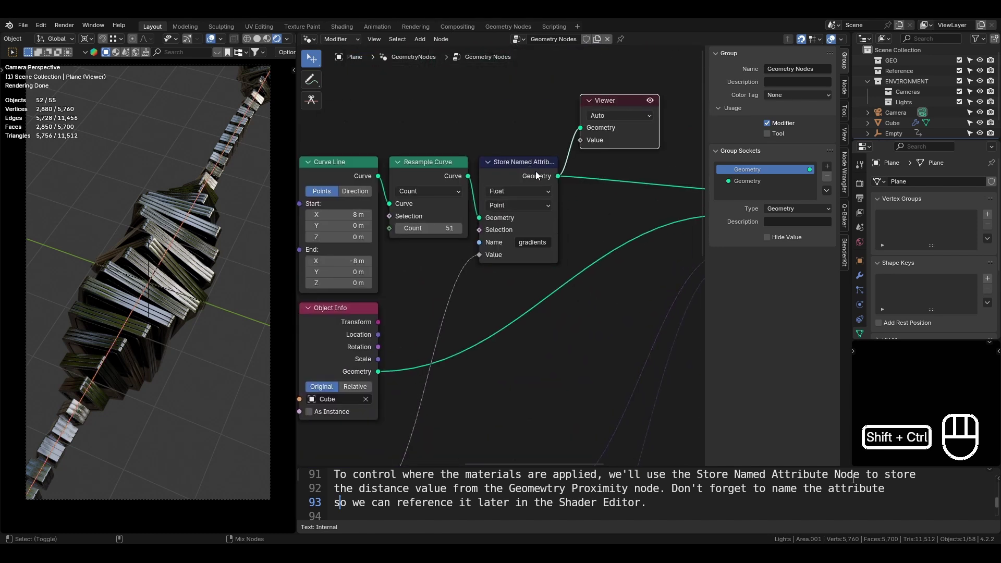
Link the upper Map Range's Result to the Viewer's Value input and place the Viewer between Store Named Attribute and Instance on Points
scroll(549, 252, down, 2)
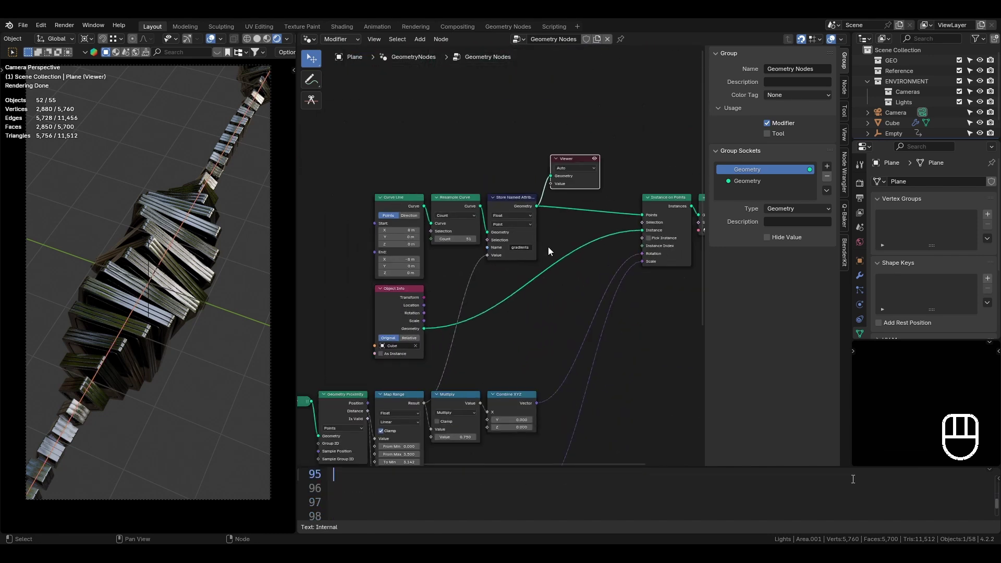
ctrl+shift+click(412, 402)
click(468, 358)
key(g)
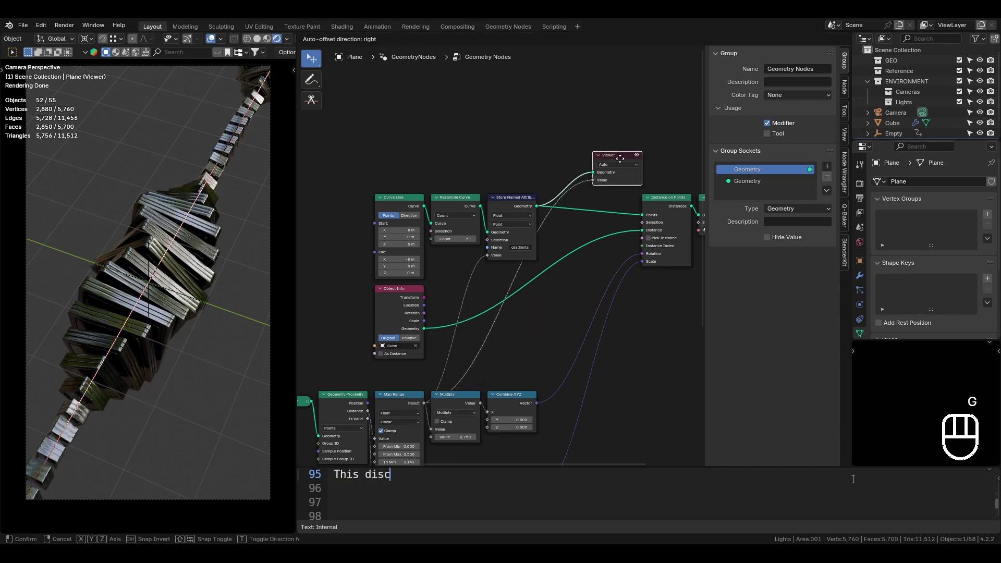
click(616, 156)
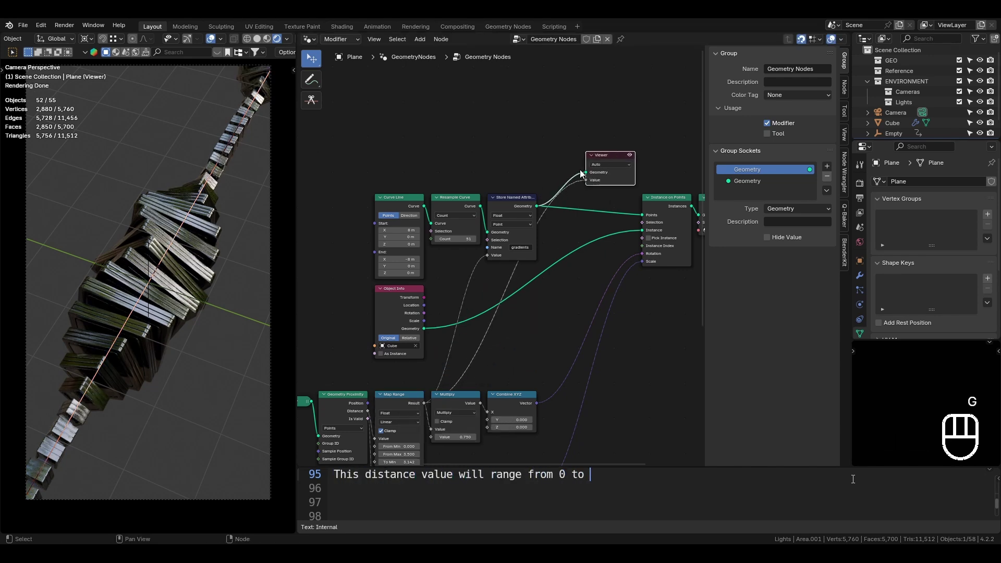
Place the Viewer below Set Material and feed its Geometry input from Instance on Points instead of Store Named Attribute
ctrl+right_drag(581, 171, 585, 176)
middle_drag(592, 172, 483, 184)
key(g)
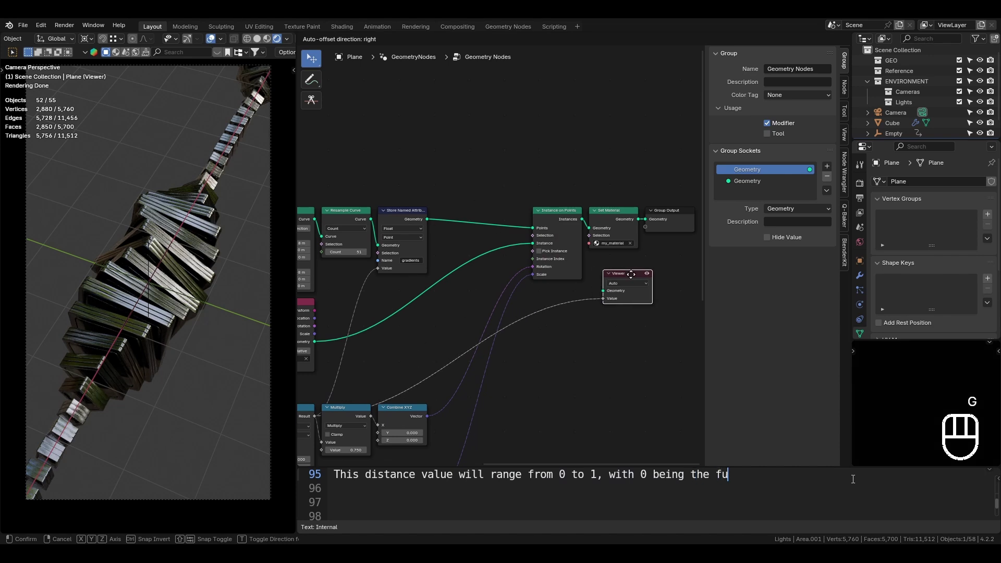
click(631, 276)
drag(582, 222, 603, 291)
Set the Viewer node's domain to Instance and move the node up to just below Set Material
click(626, 284)
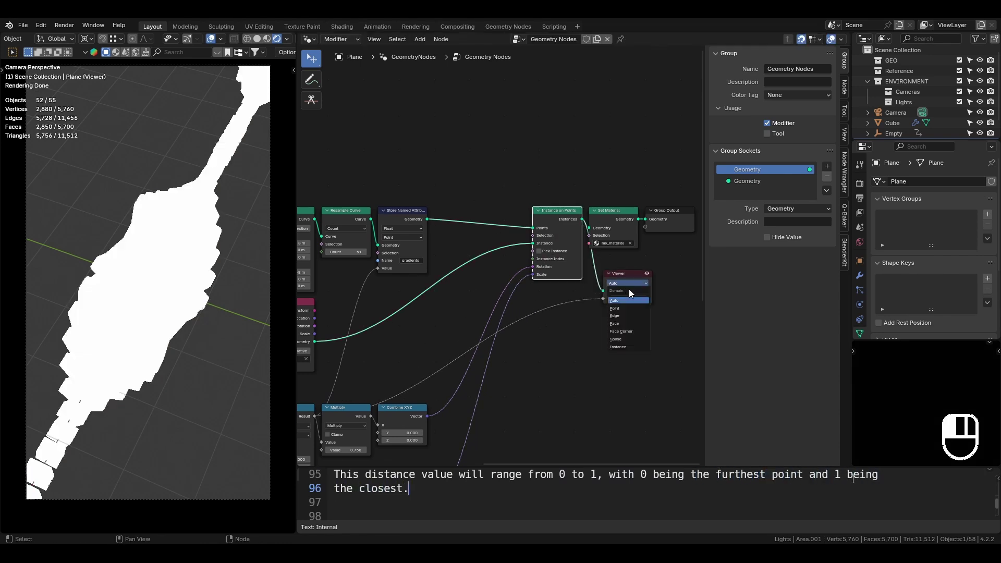
click(631, 346)
key(g)
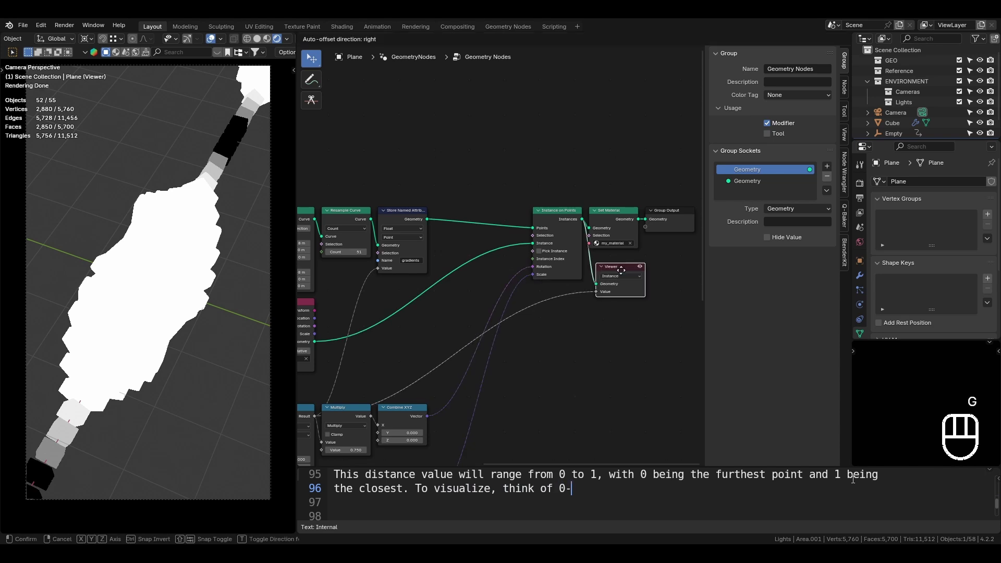
click(614, 263)
middle_drag(496, 326, 586, 249)
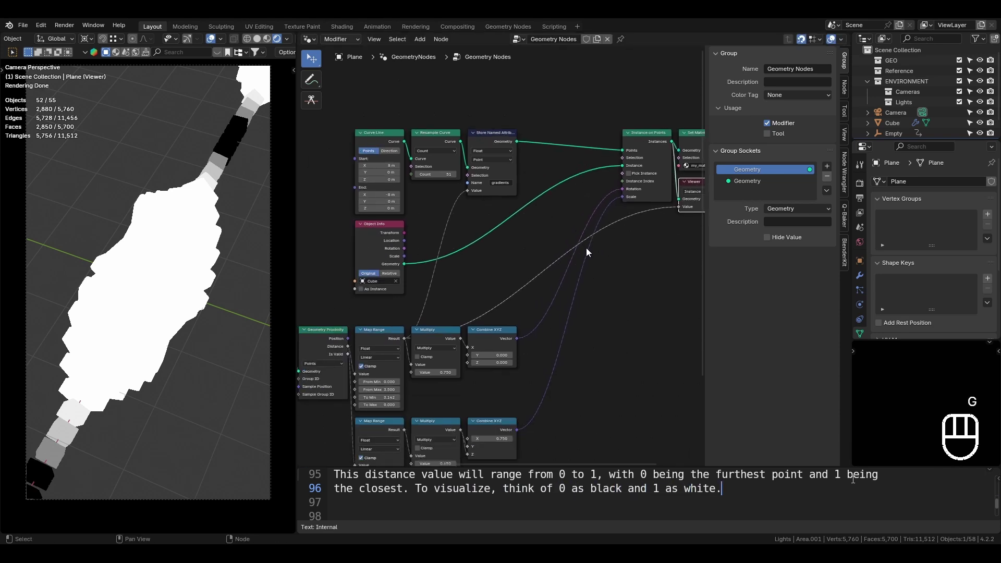
Note "If the colors look cramped, you can use a Map range node to spread the values out more evenly." and raise the curve and Object Info nodes
text(colors lo)
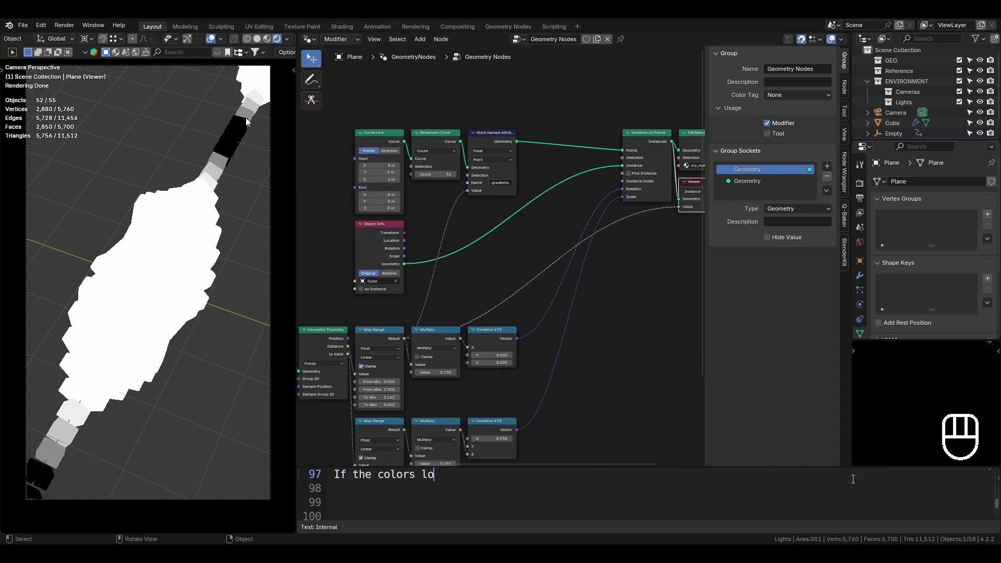
text(ok cramped, you can use a Map range node to spread the v)
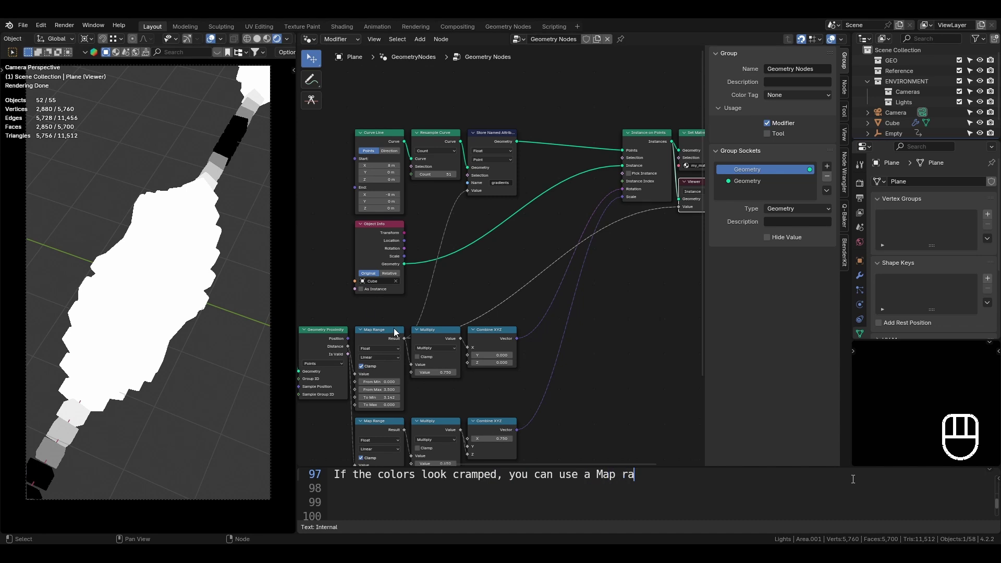
drag(333, 135, 513, 293)
text(alues)
key(Return)
text(out more evenly.)
middle_drag(504, 264, 501, 316)
text(g)
click(510, 198)
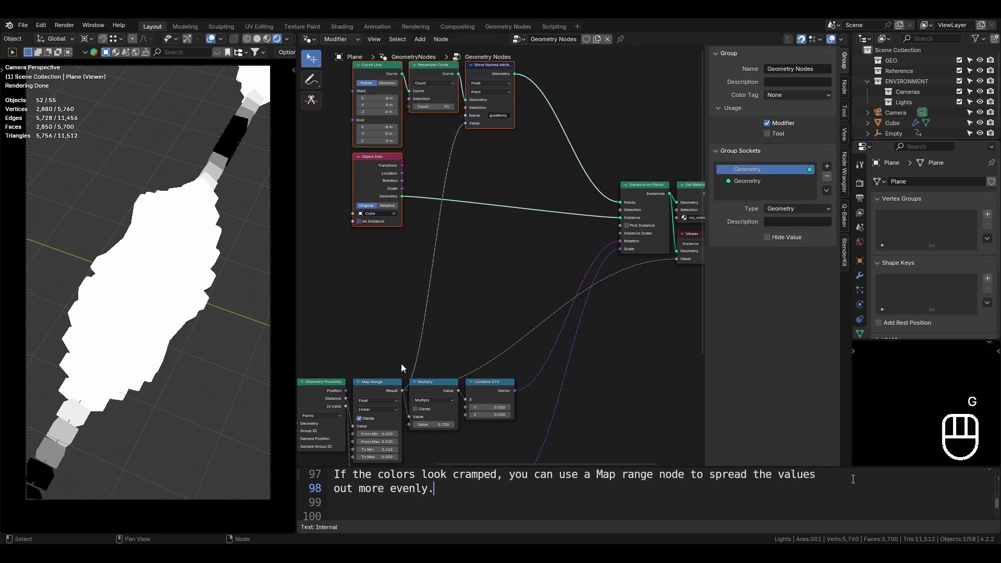
Duplicate the upper Map Range node with its input link, place the copy directly above the original, and reset its values to defaults
click(395, 383)
key(ctrl+shift+d)
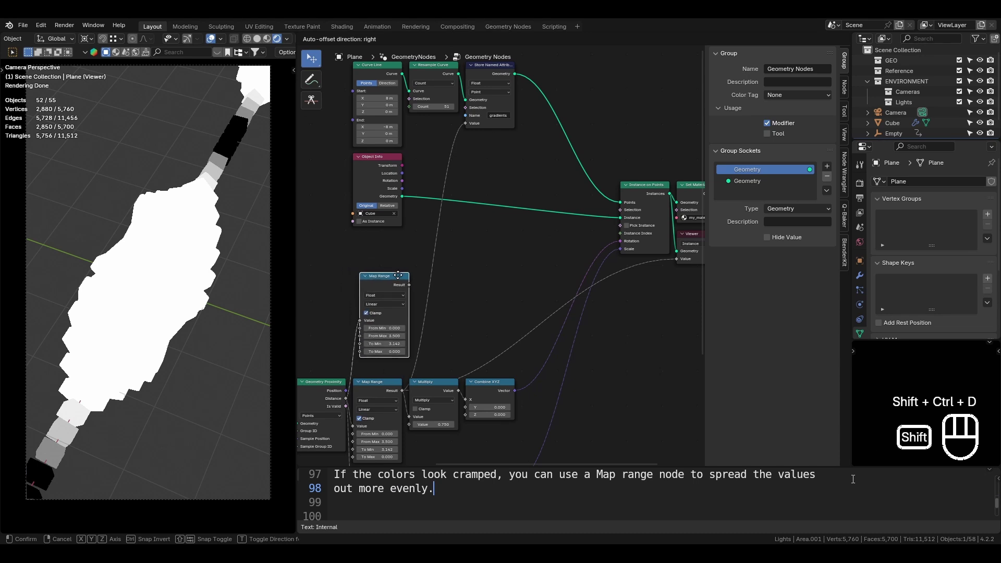
click(390, 297)
key(g)
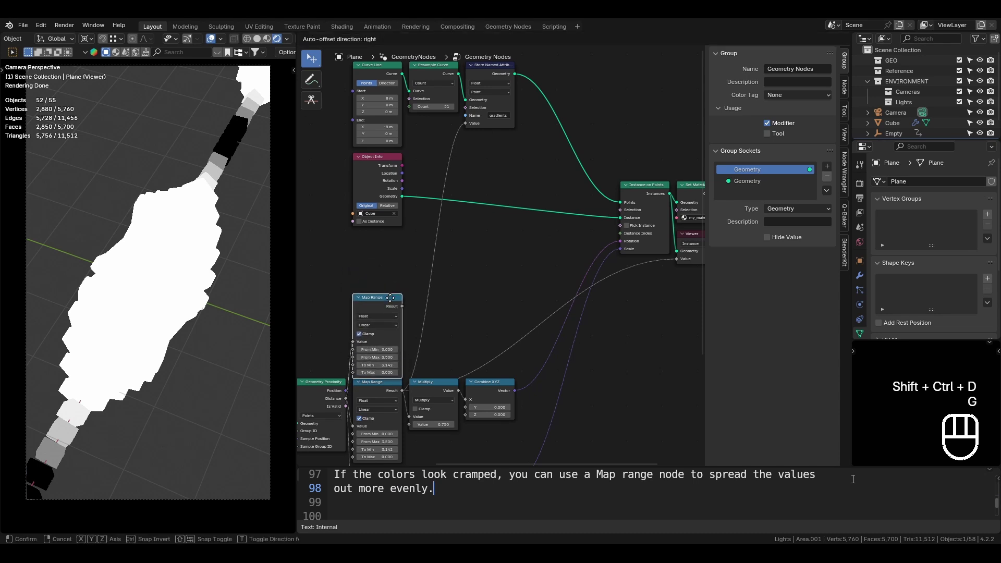
click(402, 301)
key(BackSpace)
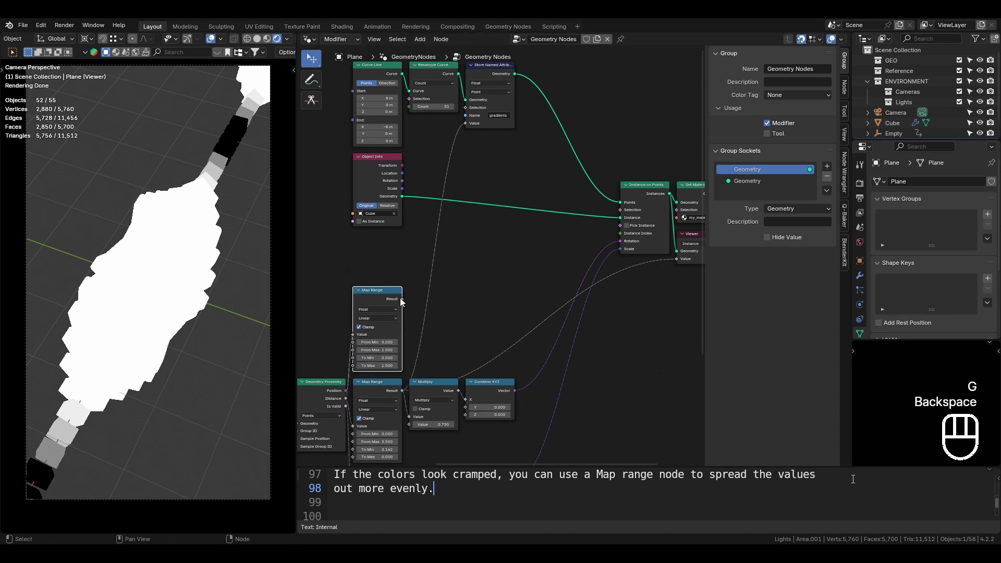
Connect the new Map Range's Result to Store Named Attribute's Value, and invert its output range with To Min 1 and To Max 0
drag(402, 299, 471, 124)
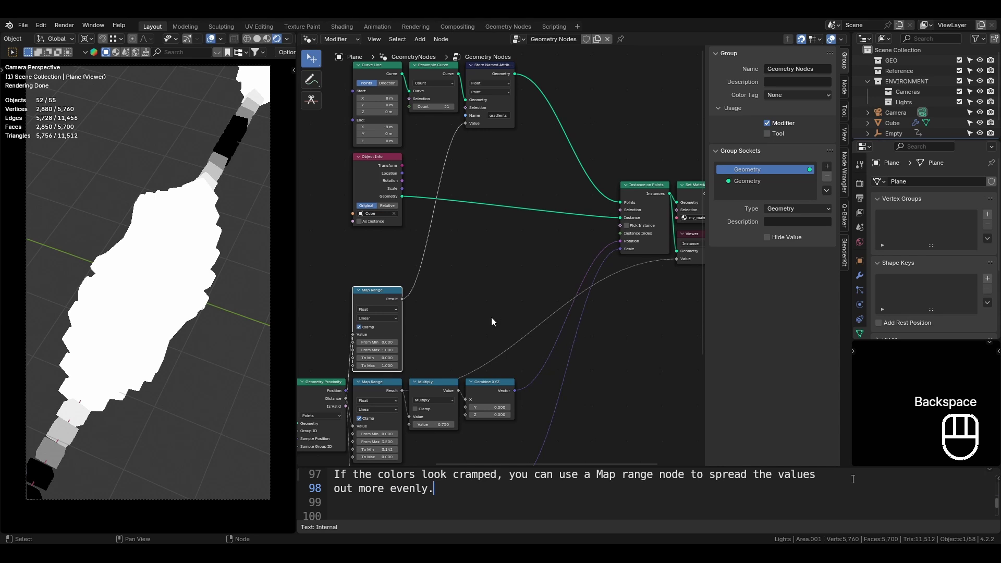
middle_drag(491, 317, 552, 281)
scroll(553, 284, up, 2)
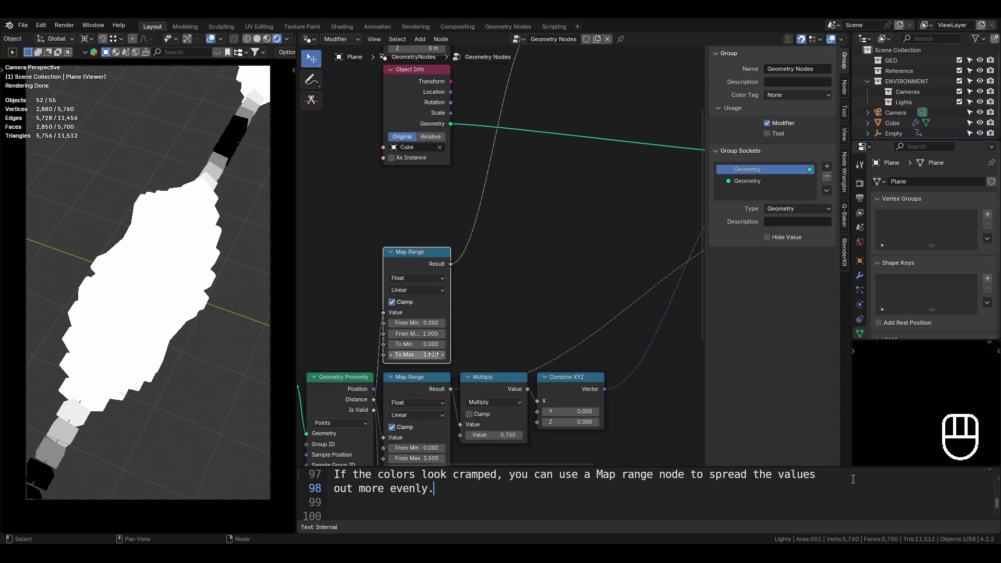
key(BackSpace)
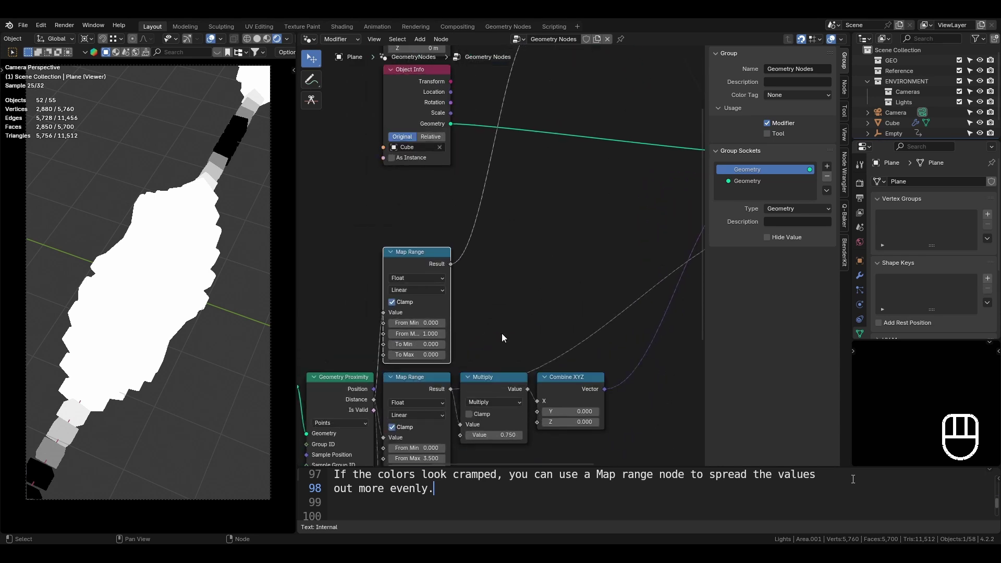
click(417, 344)
text(1)
key(Return)
Link the new Map Range's Result to the Viewer's Value input
scroll(512, 299, down, 3)
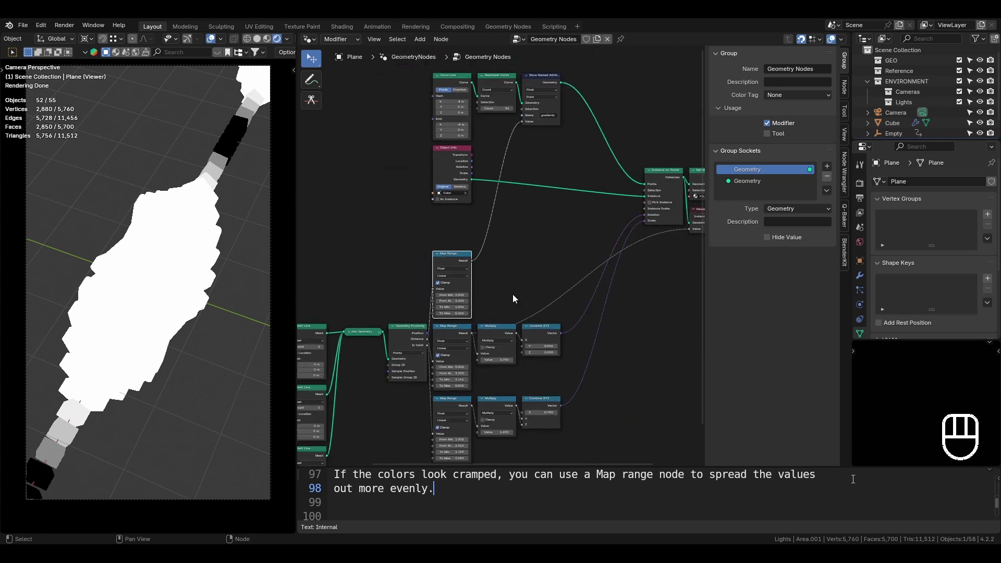
middle_drag(513, 294, 428, 314)
drag(387, 280, 603, 250)
Set the new Map Range's From Max to 1.75
scroll(556, 262, up, 5)
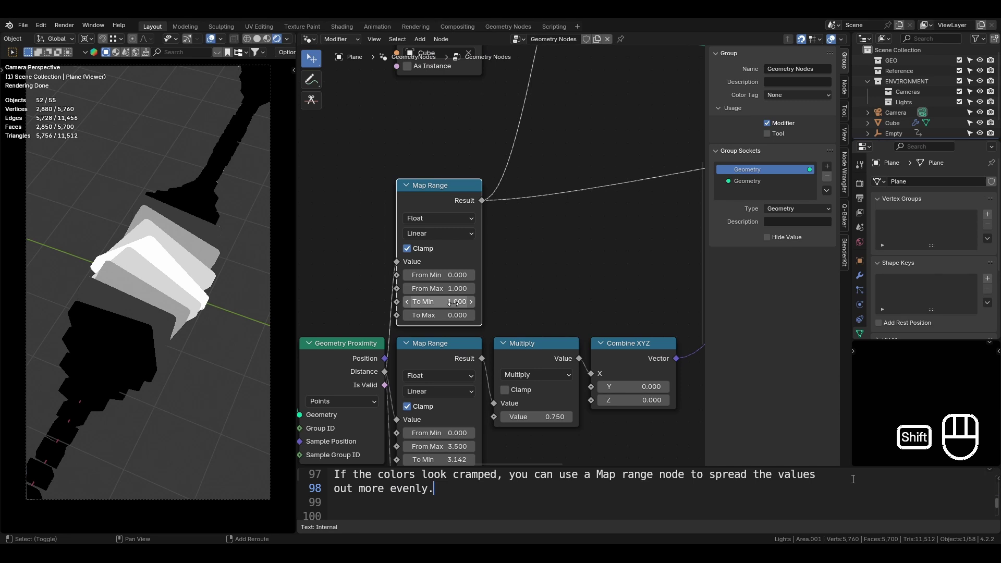
shift+drag(454, 303, 481, 289)
key(ctrl+z)
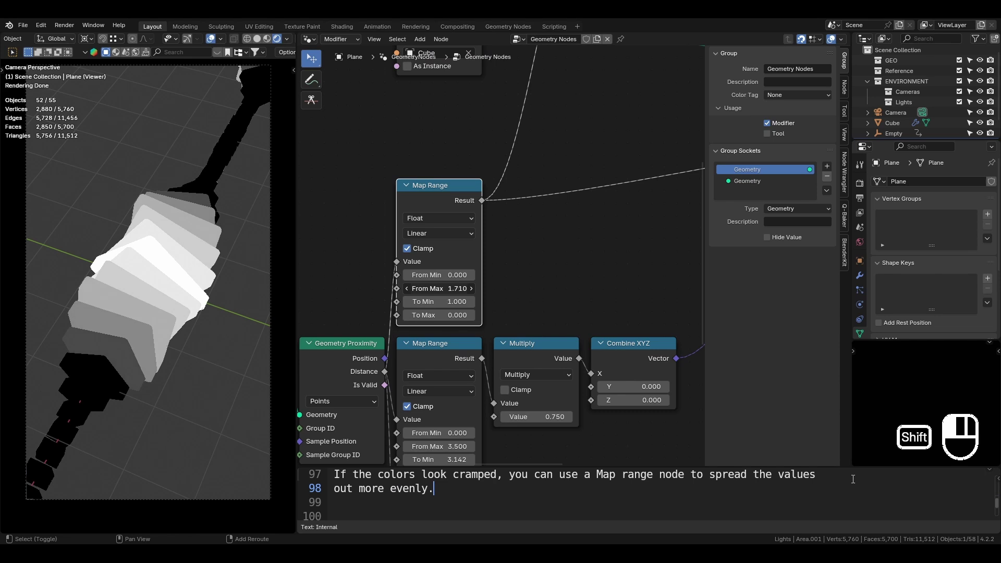
click(447, 289)
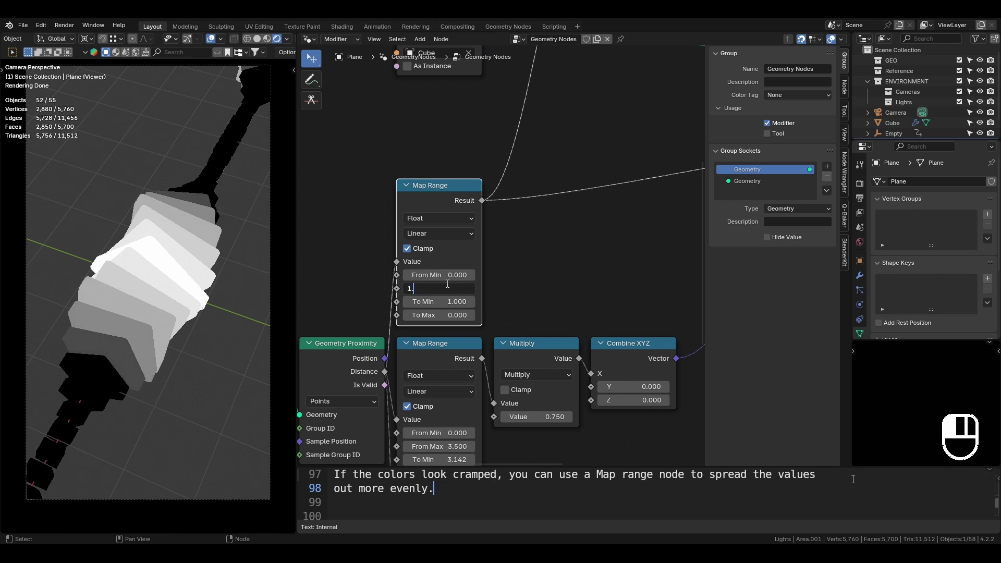
text(1.75)
key(Return)
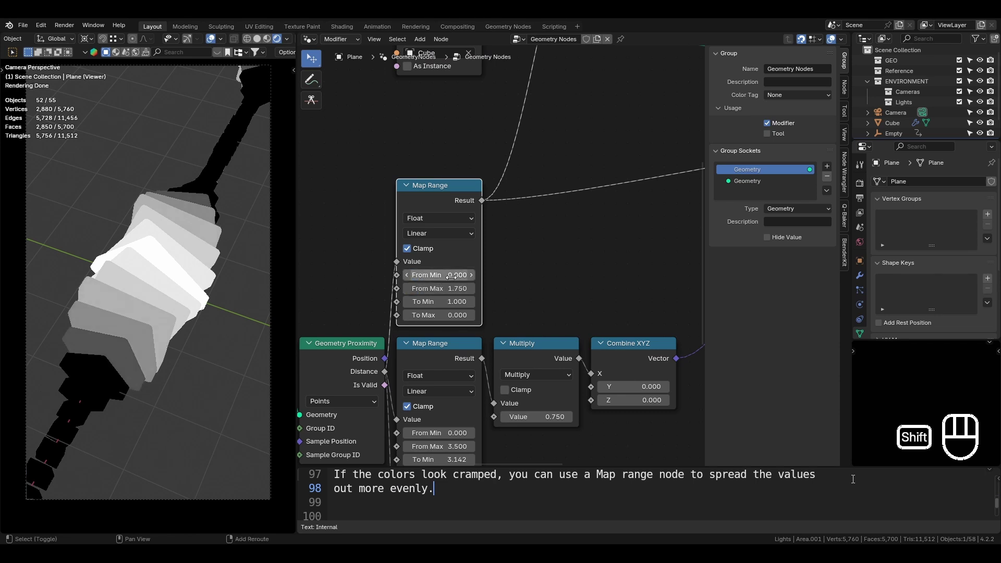
Try lowering the new Map Range's To Min to about 0.48 and undo the trial changes
key(ctrl+z)
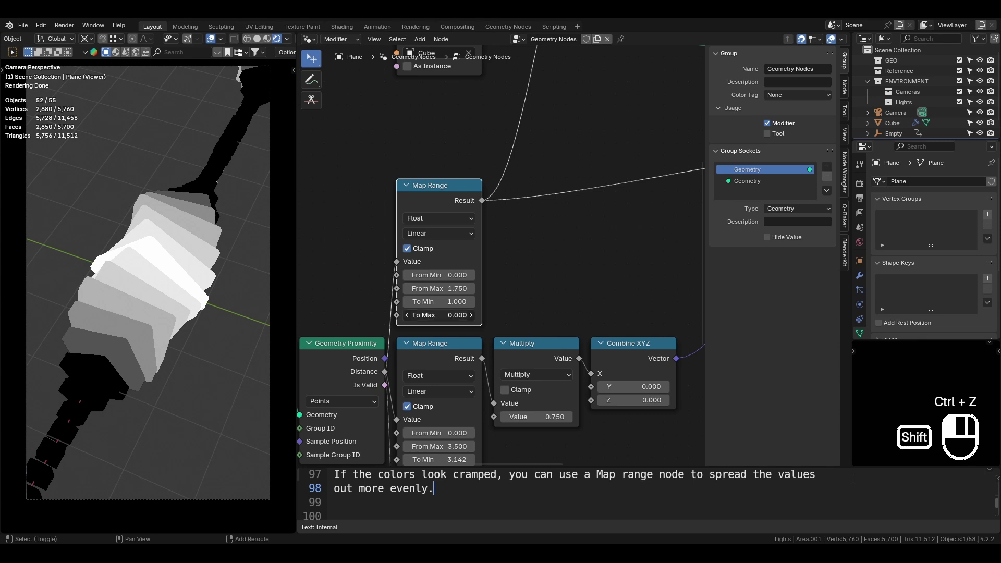
key(ctrl+z)
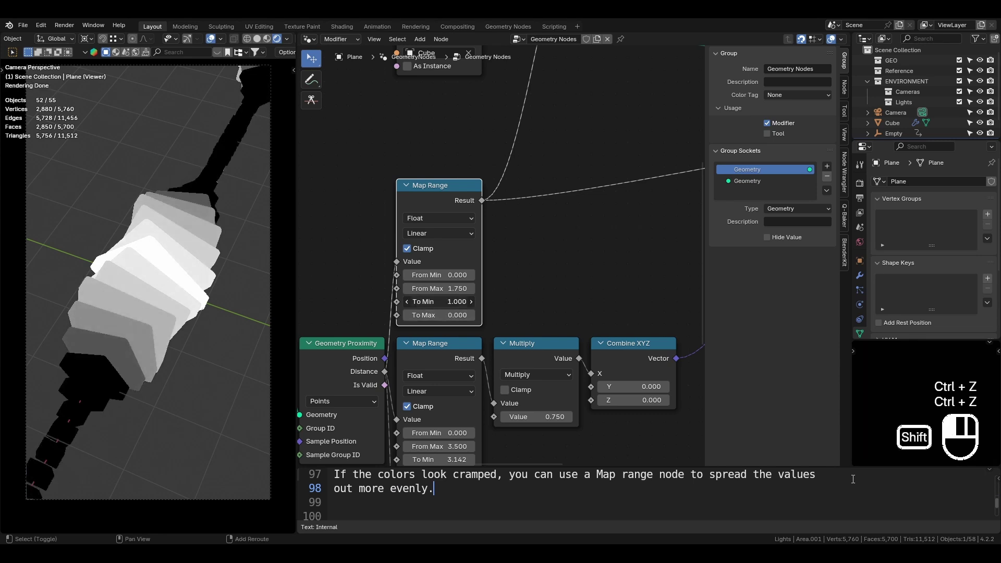
mouse_move(447, 302)
shift+mouse_down()
mouse_move(420, 302)
mouse_move(433, 301)
shift+mouse_up()
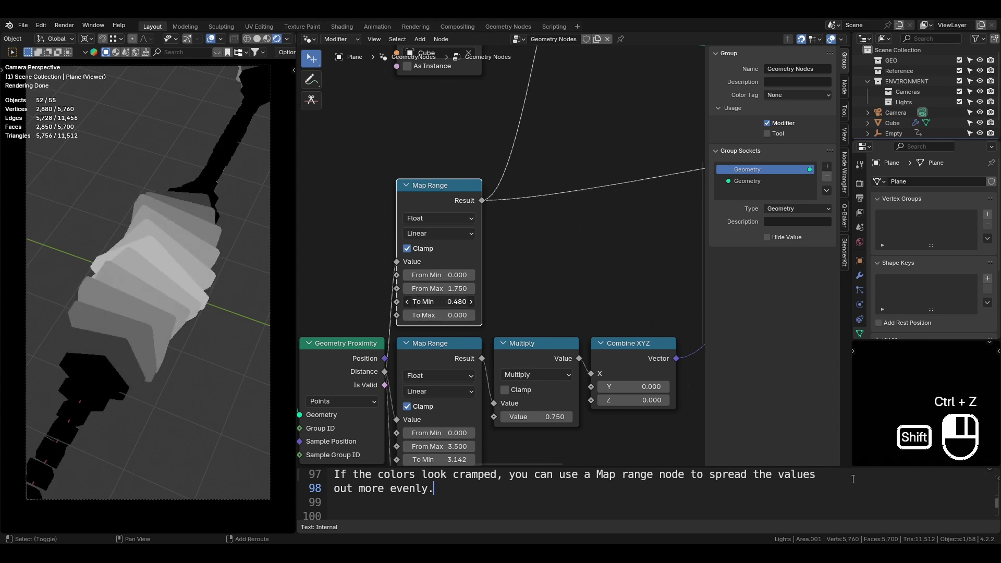
key(ctrl+z)
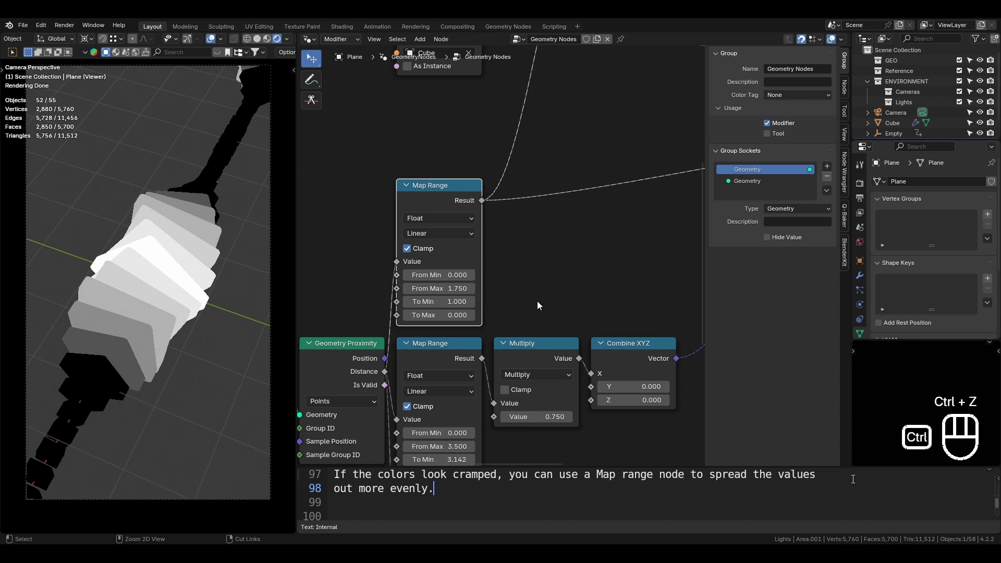
Disable Clamp on the new Map Range and set its From Max to 2
click(408, 248)
mouse_move(447, 275)
shift+mouse_down()
mouse_move(459, 288)
mouse_move(446, 289)
mouse_move(460, 288)
shift+mouse_up()
key(ctrl+z)
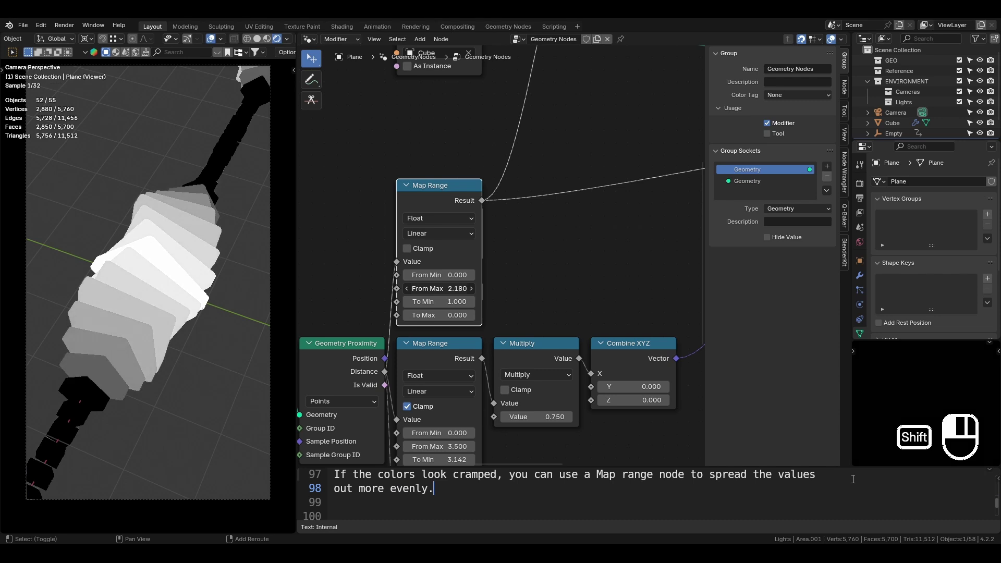
click(440, 288)
text(21)
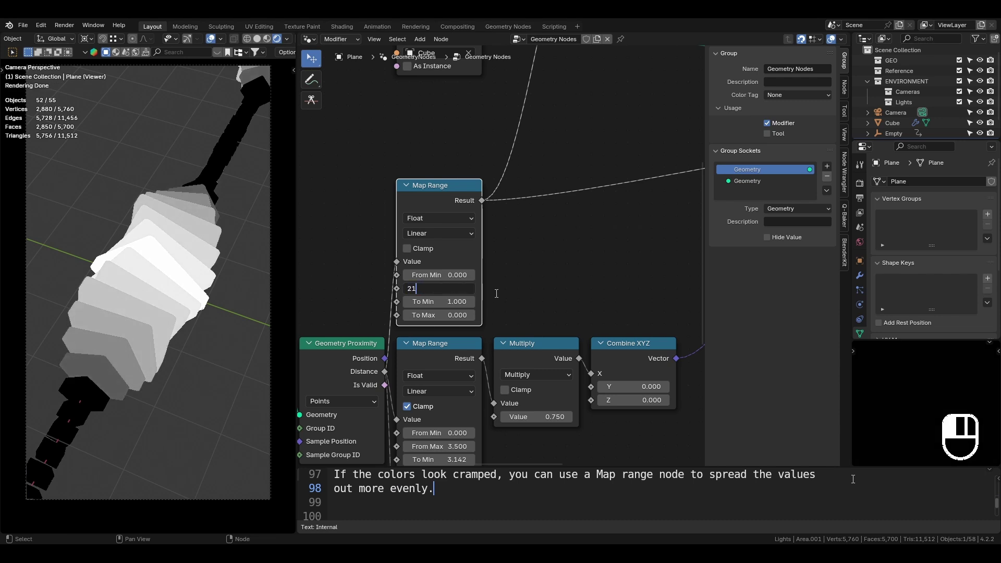
text(2)
key(Return)
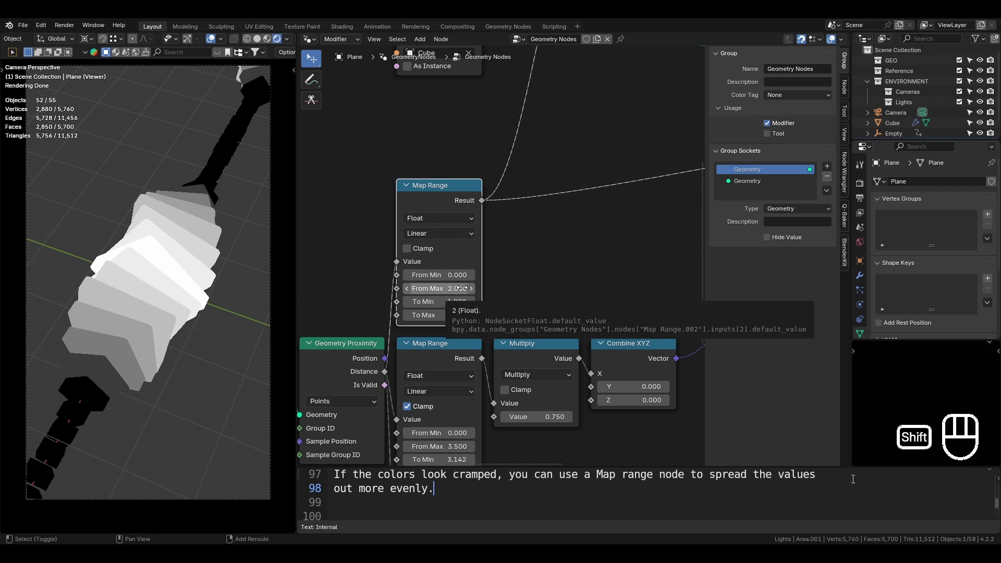
Move the Viewer beside the new Map Range and compare the original and new Map Range results through its Value input
scroll(506, 327, down, 8)
middle_drag(540, 300, 419, 327)
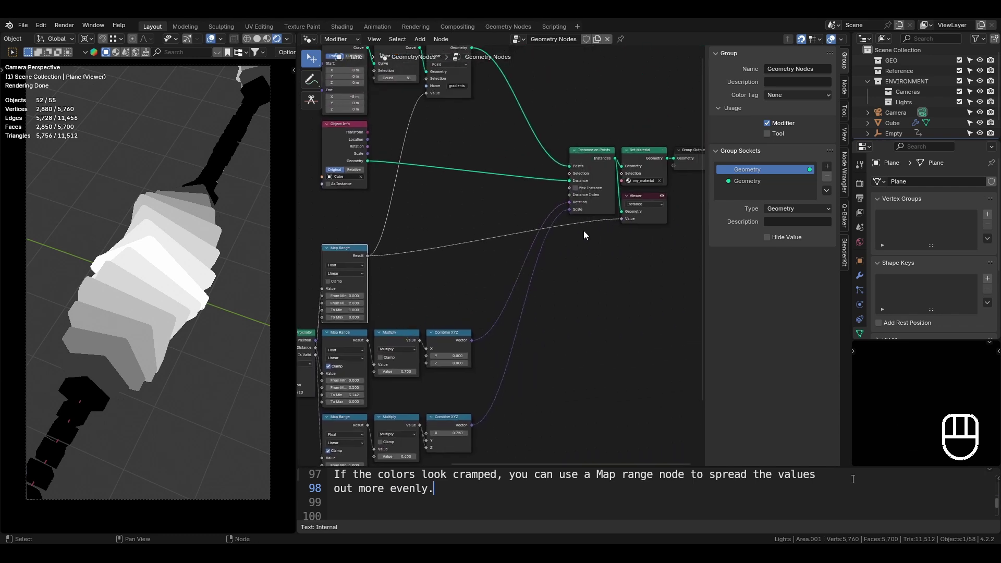
click(644, 203)
key(g)
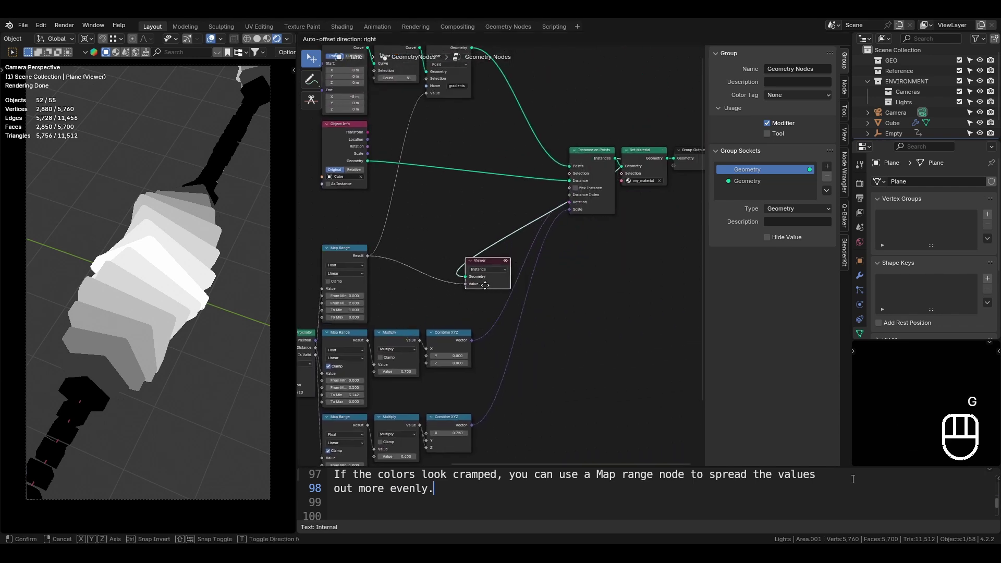
click(425, 285)
scroll(370, 324, up, 2)
drag(334, 363, 370, 302)
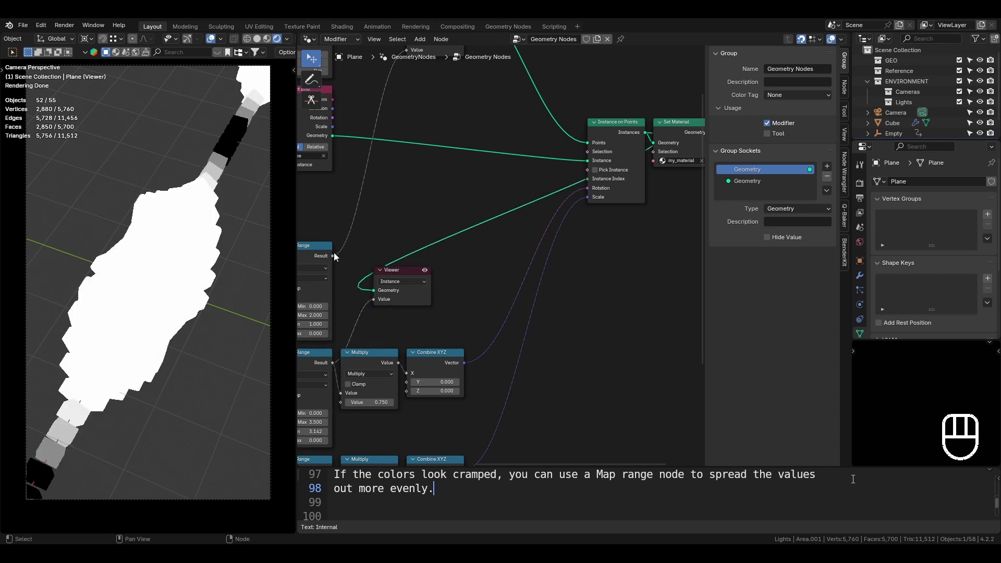
drag(334, 256, 379, 306)
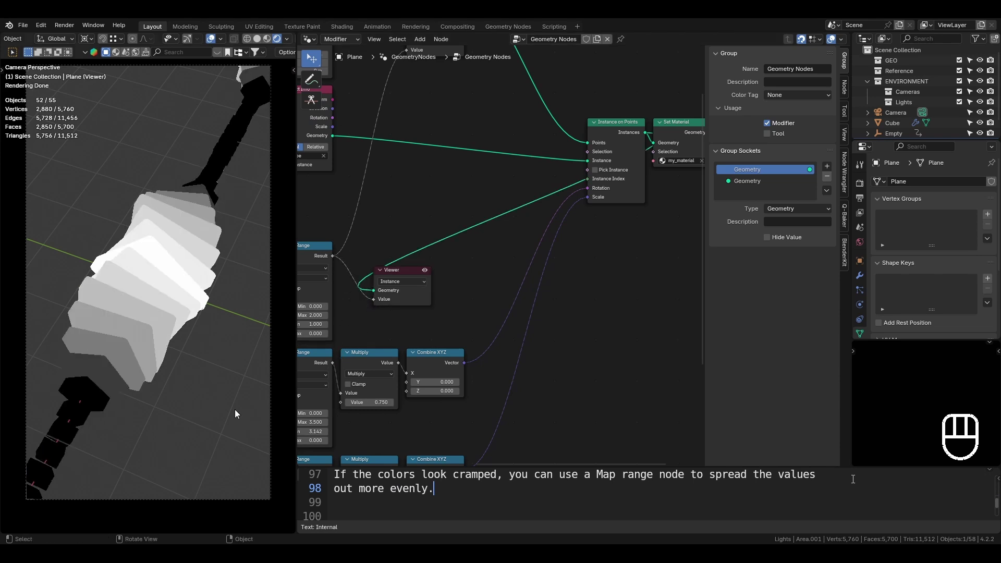
Delete the Viewer node
scroll(354, 335, down, 2)
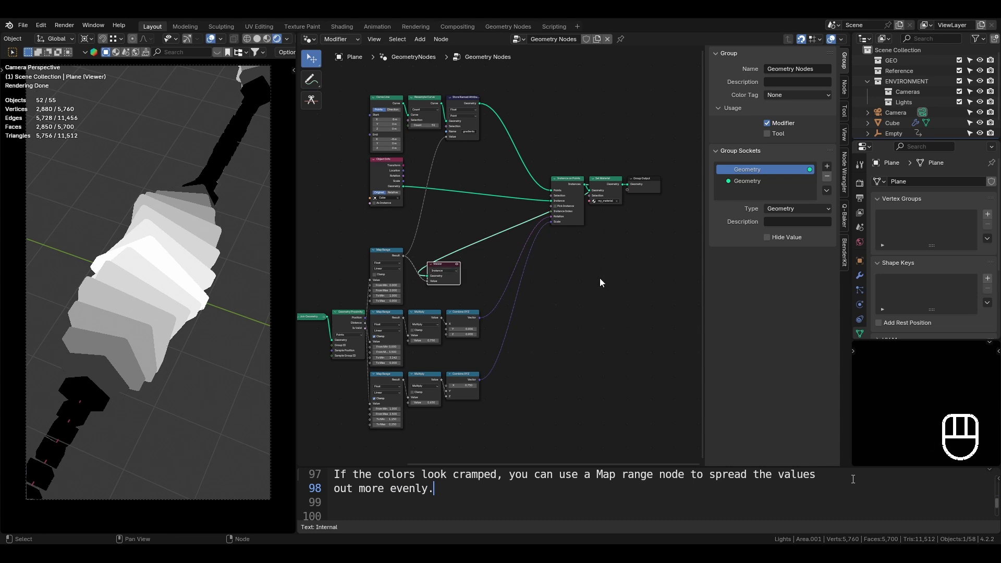
scroll(463, 271, up, 6)
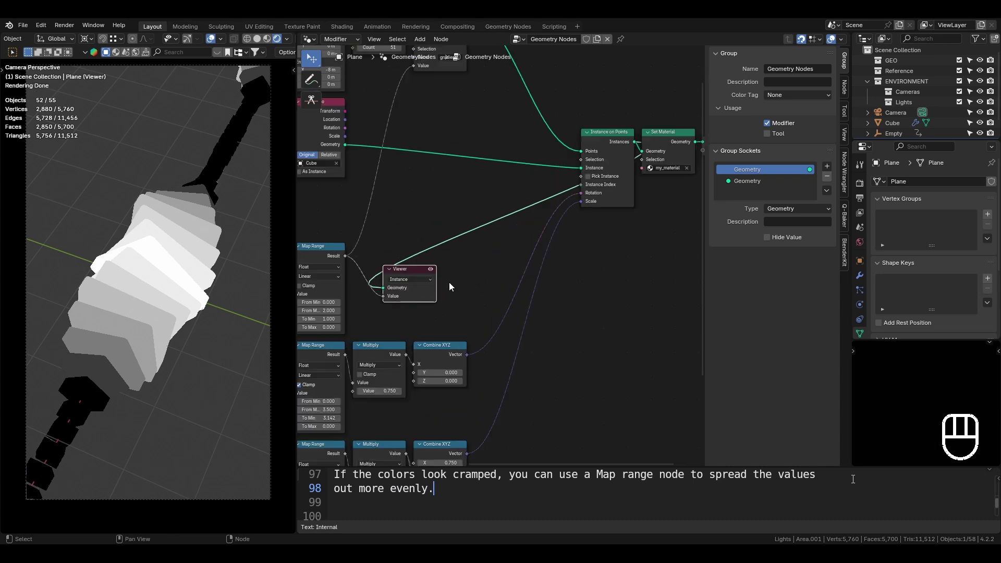
middle_drag(448, 282, 495, 280)
key(x)
scroll(493, 280, down, 5)
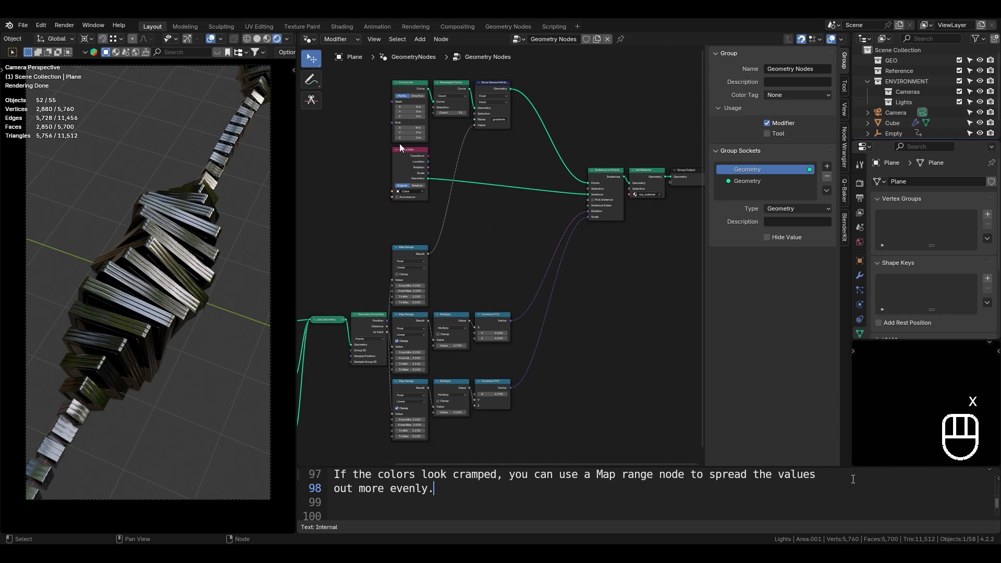
Move the curve, Store Named Attribute and Object Info nodes down to just above the Map Range nodes, and open the attribute's Name field
drag(358, 100, 504, 214)
key(g)
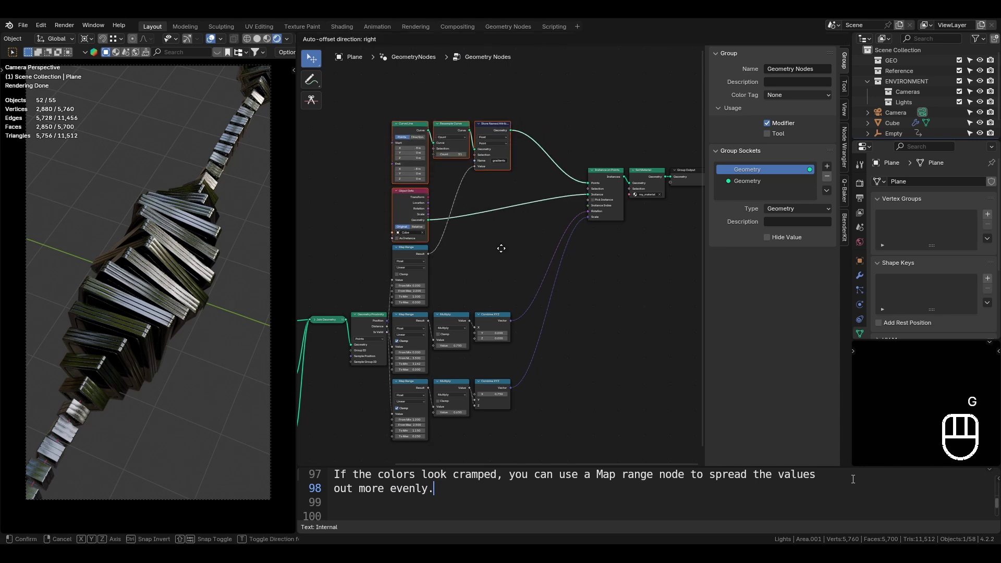
click(502, 249)
scroll(505, 218, up, 4)
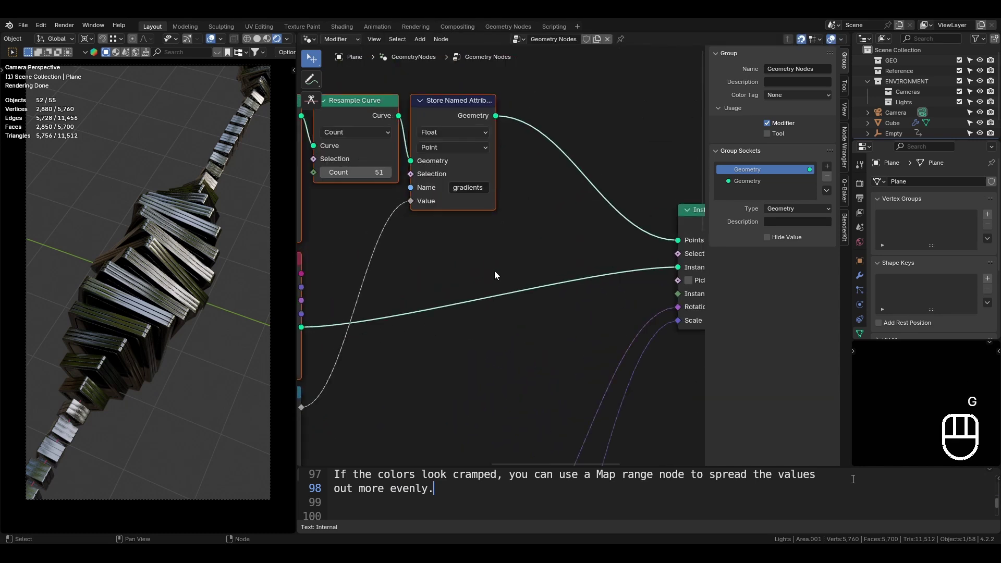
click(468, 187)
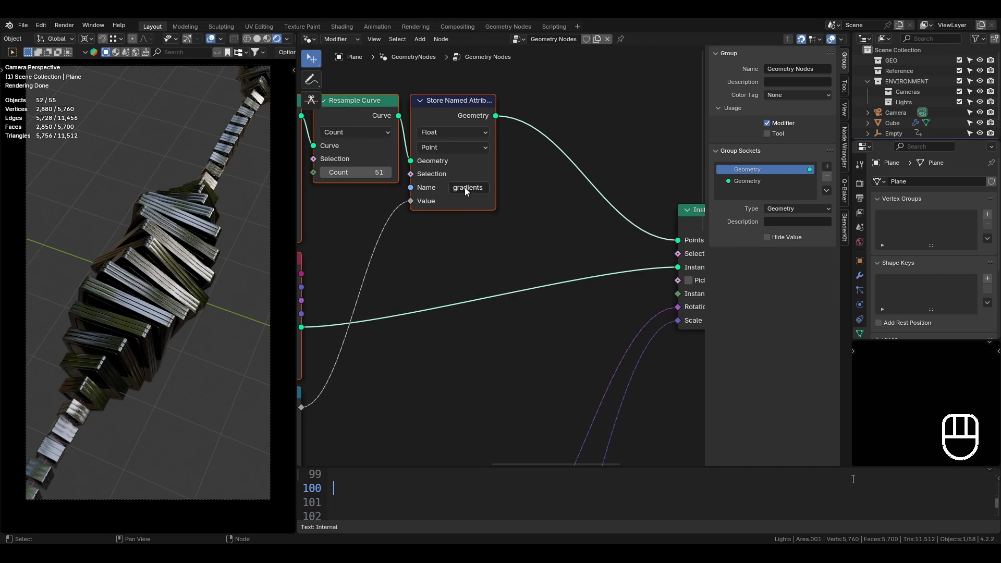
click(520, 184)
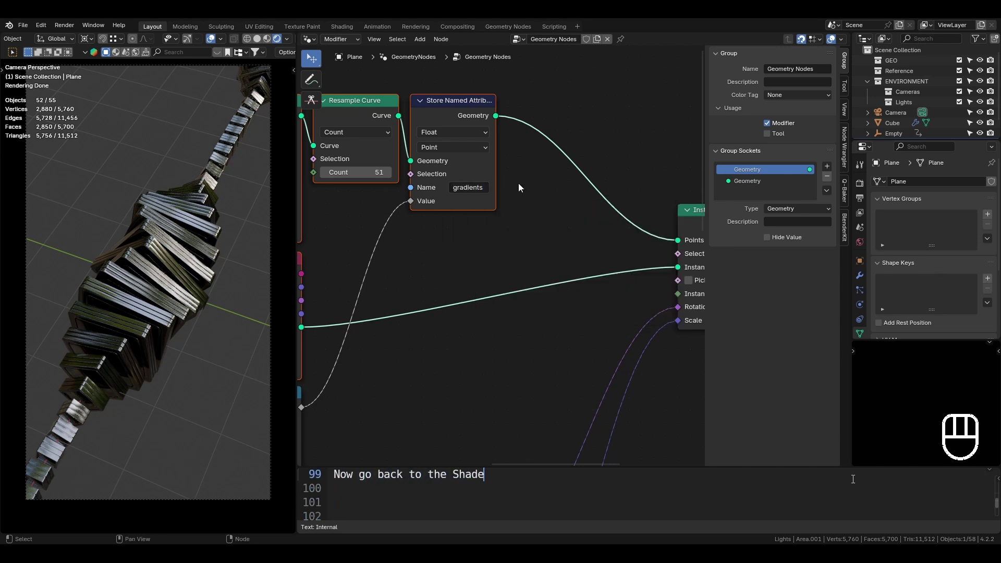
Switch the node editor to the Shader Editor showing my_material's Principled BSDF and Material Output nodes
click(312, 39)
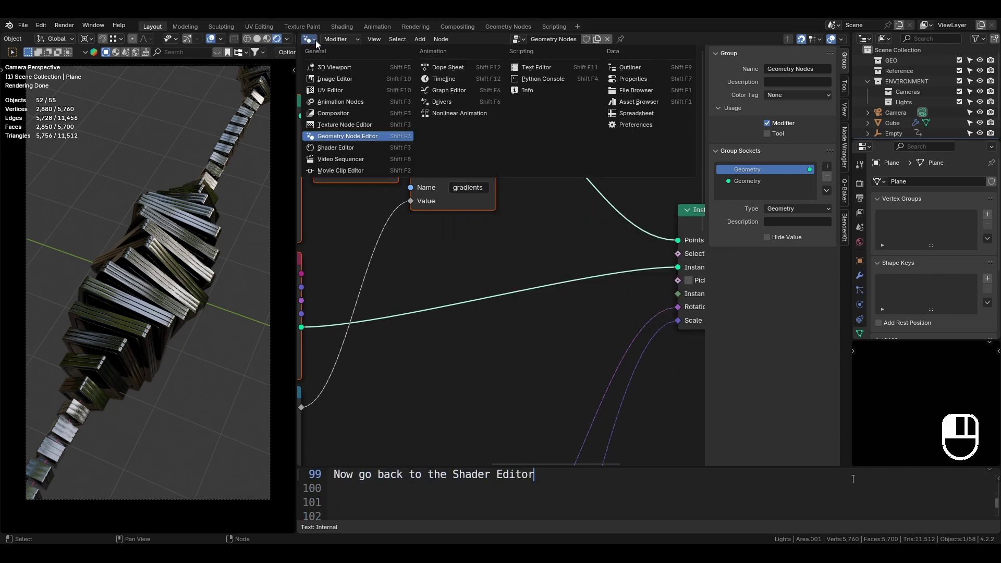
click(358, 152)
scroll(502, 278, down, 5)
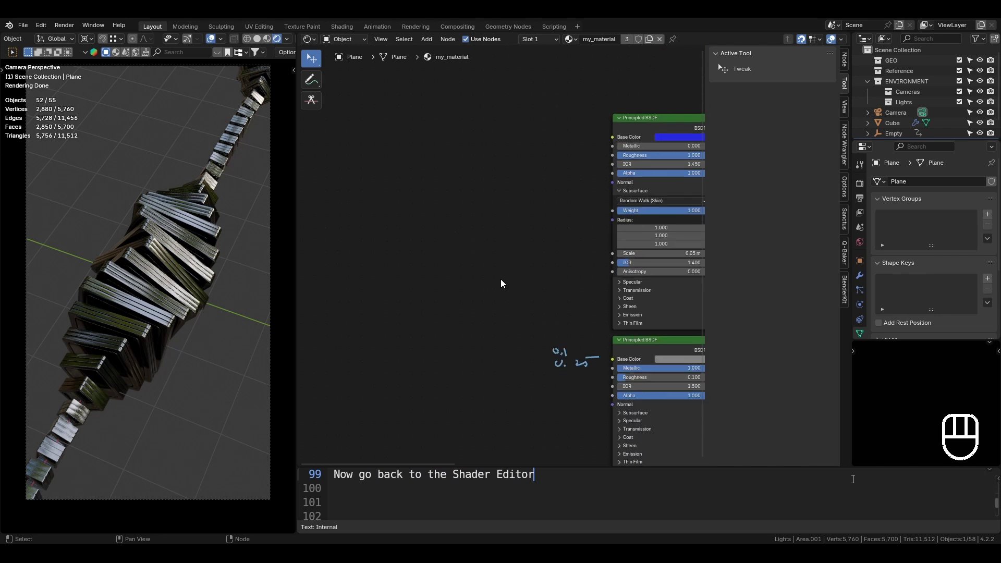
middle_drag(510, 274, 362, 328)
middle_drag(394, 206, 410, 230)
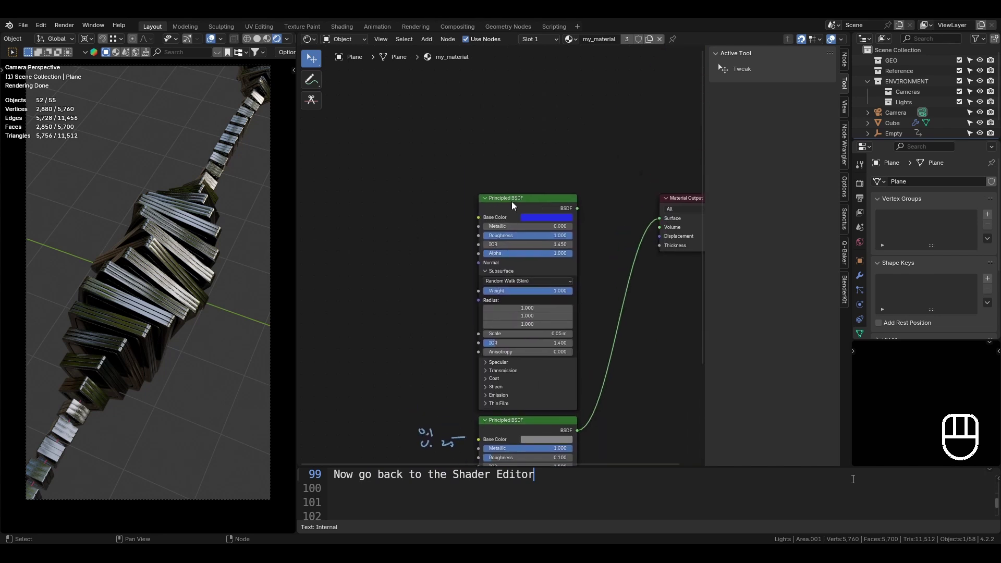
middle_drag(577, 166, 515, 251)
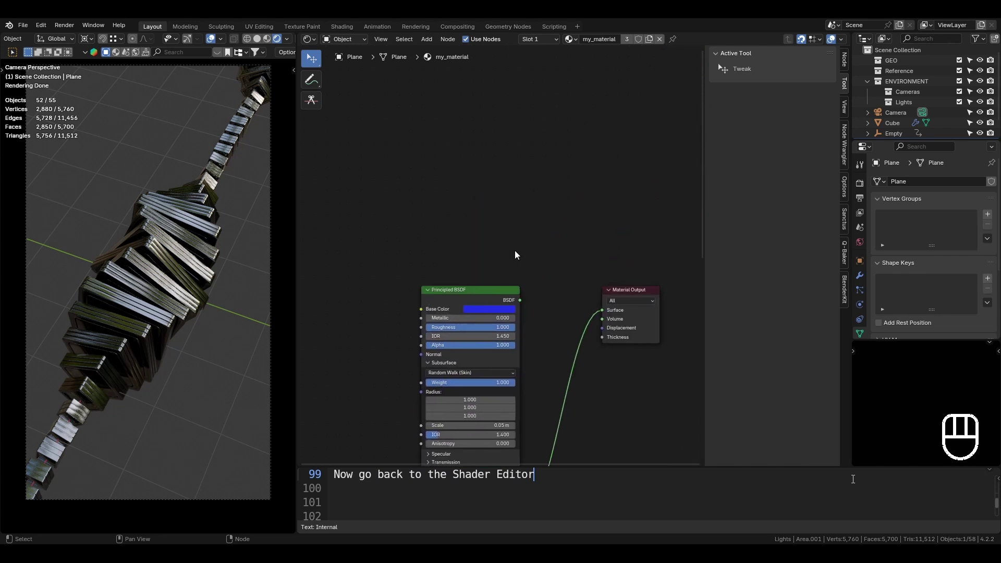
Add an Attribute node in the empty space above the blue Principled BSDF
key(shift+a)
click(500, 201)
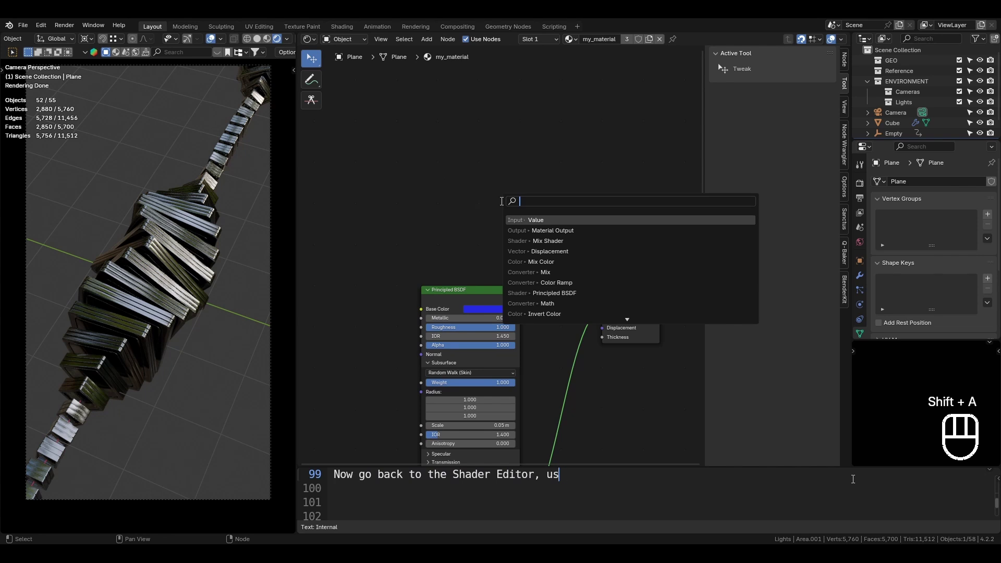
text(att)
key(BackSpace)
key(BackSpace)
text(t)
key(Return)
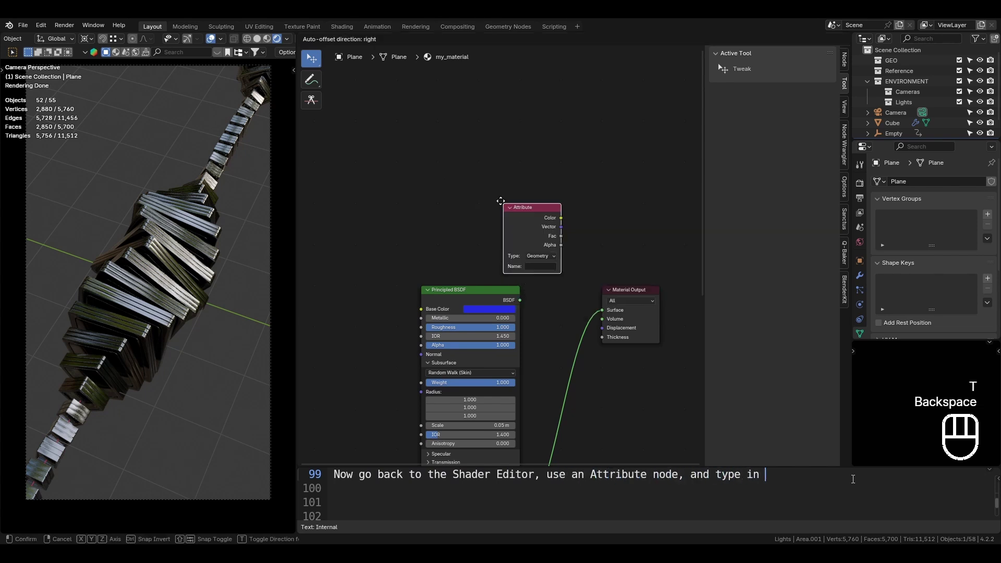
click(435, 168)
Set the Attribute node's name to "gradients" and its type to Instancer
click(481, 233)
text(g)
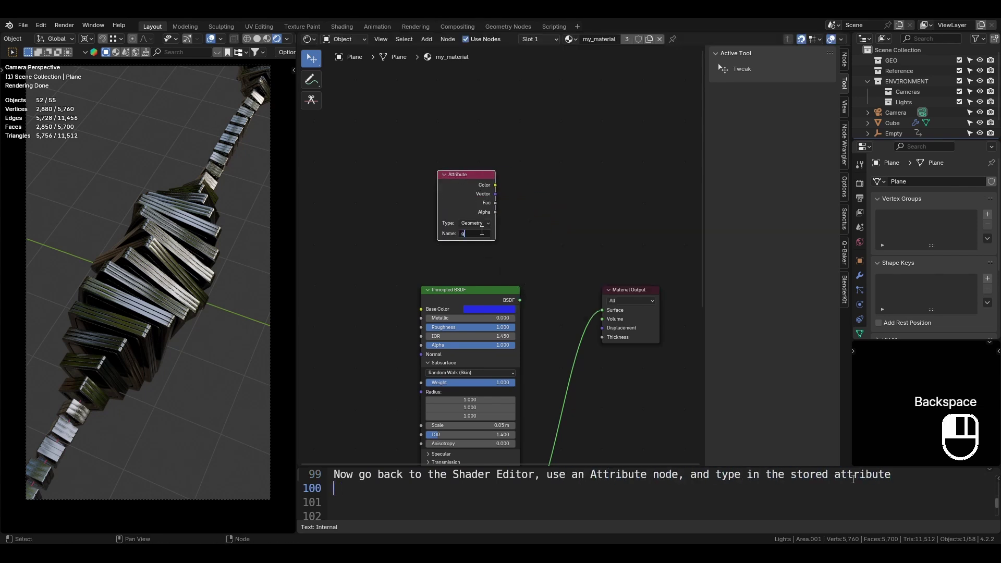
text(radients)
key(Return)
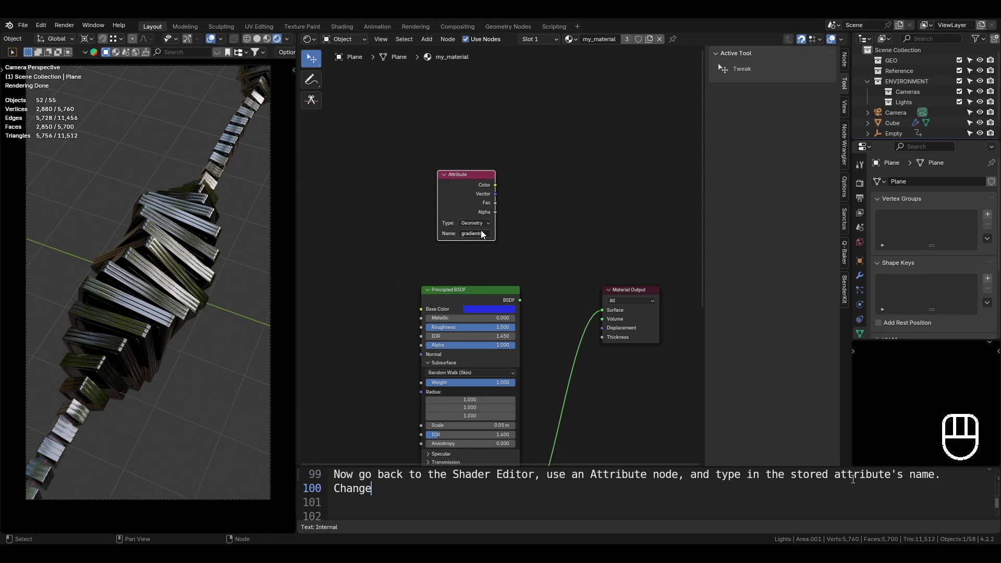
click(484, 225)
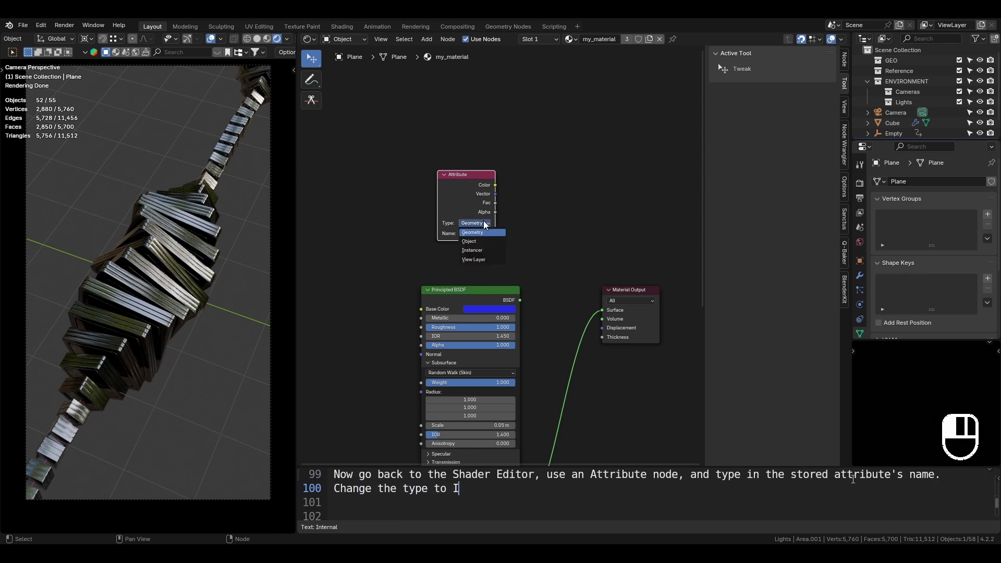
click(498, 249)
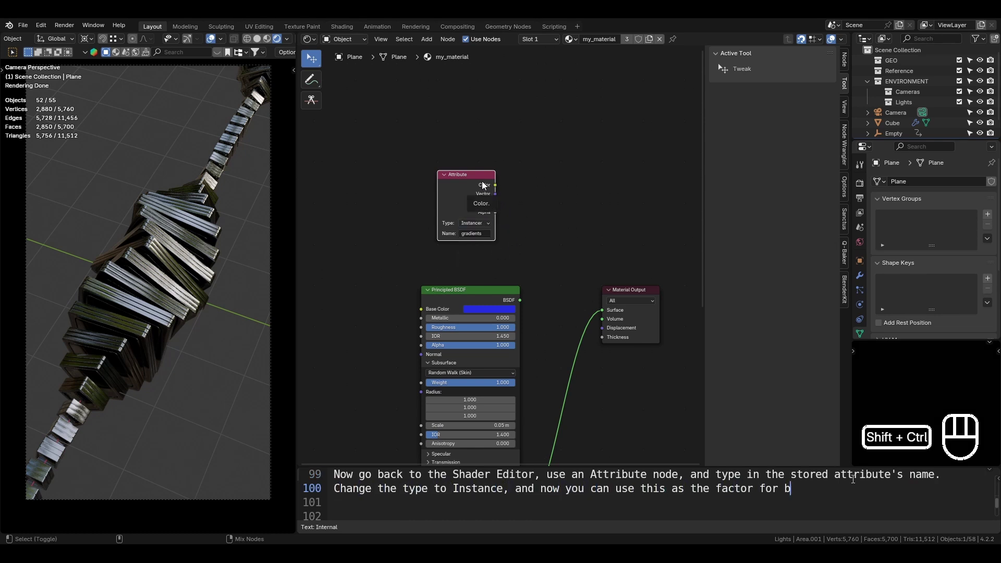
Preview the Attribute's Color through the Material Output and move the node just above the blue Principled BSDF
ctrl+shift+click(480, 203)
key(g)
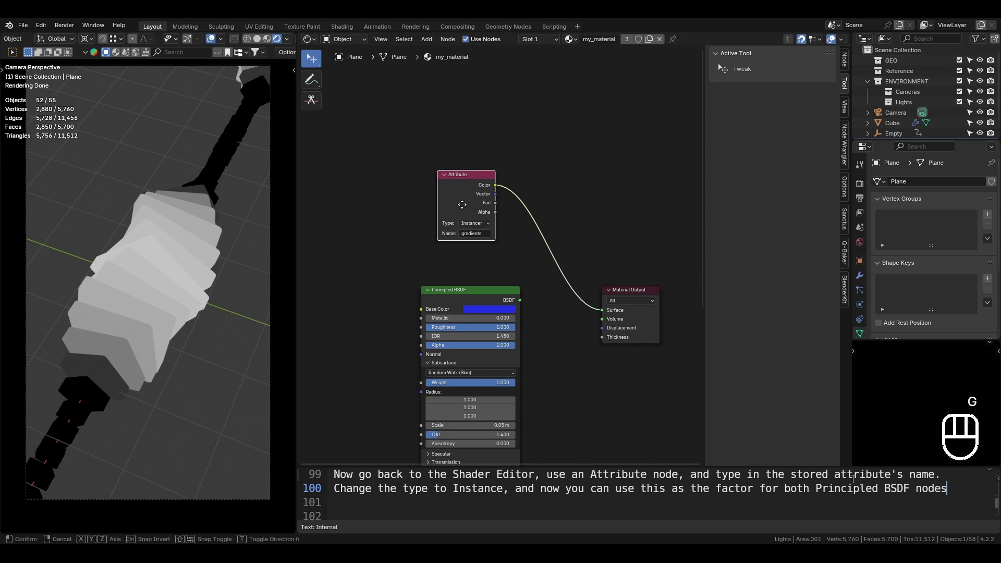
click(449, 239)
key(g)
click(451, 242)
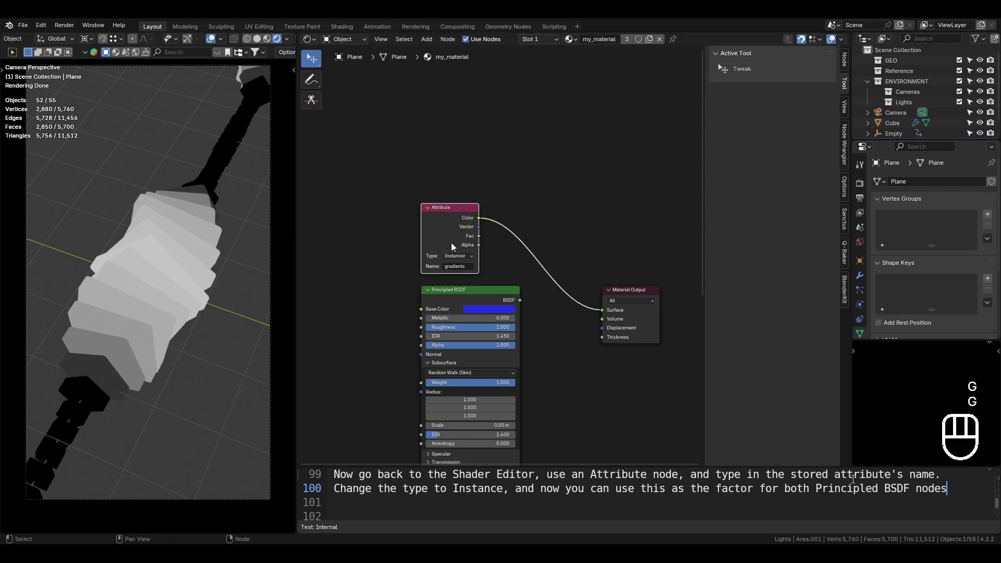
Combine the two Principled BSDF nodes in a Mix Shader and place it between the blue Principled BSDF and Material Output
scroll(530, 271, down, 5)
middle_drag(529, 270, 505, 209)
scroll(526, 259, up, 5)
middle_drag(521, 301, 542, 233)
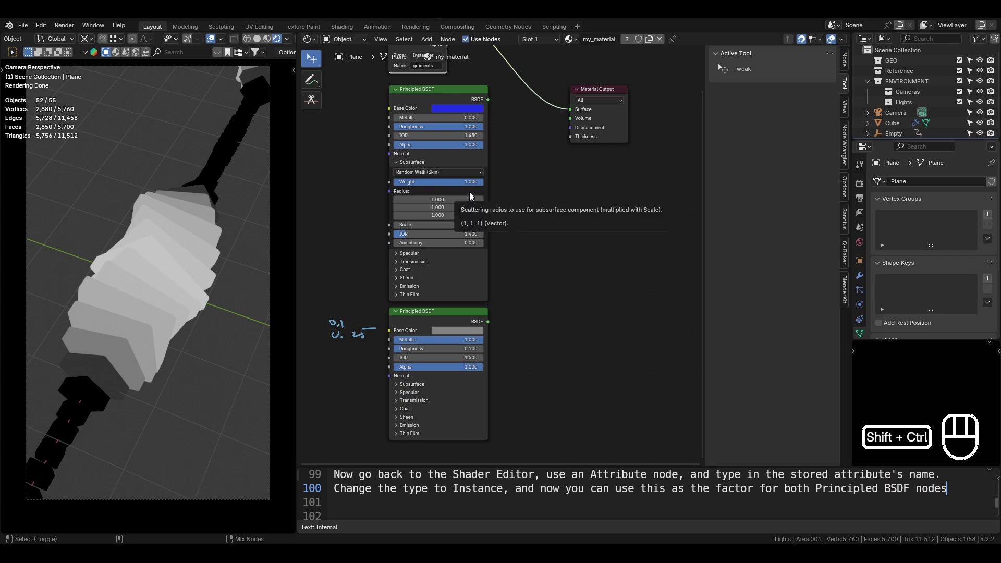
ctrl+shift+right_drag(470, 193, 454, 346)
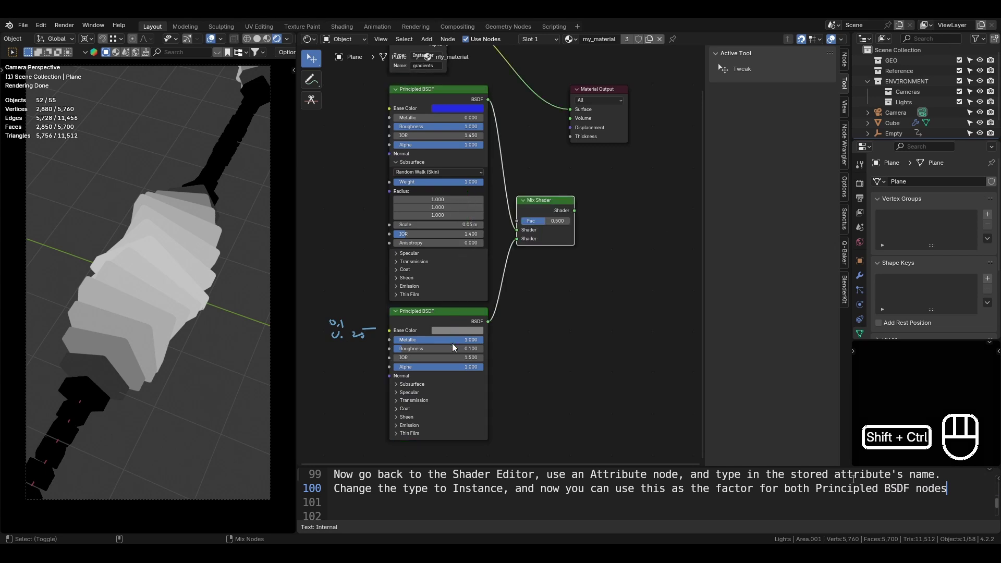
middle_drag(545, 208, 516, 288)
key(g)
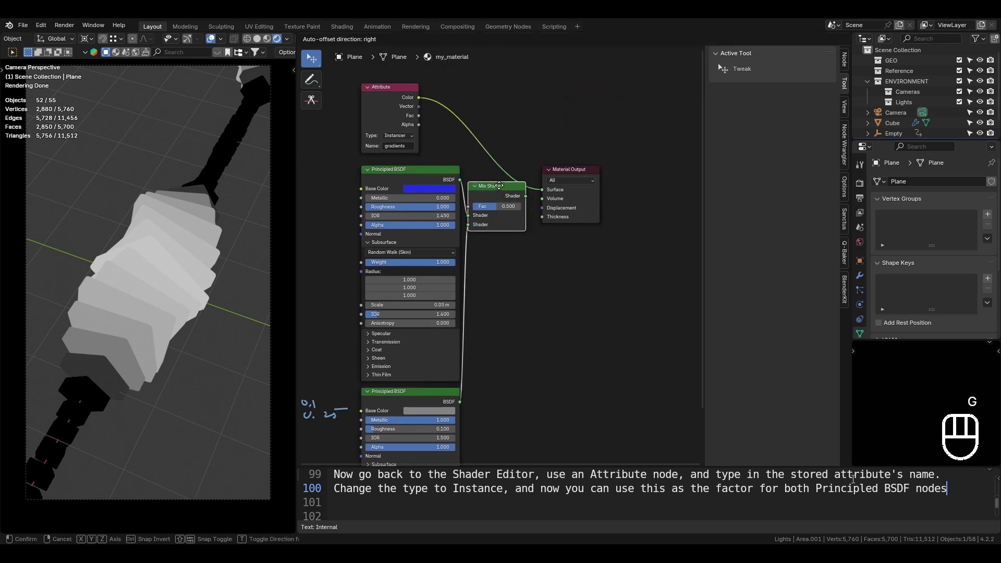
click(496, 174)
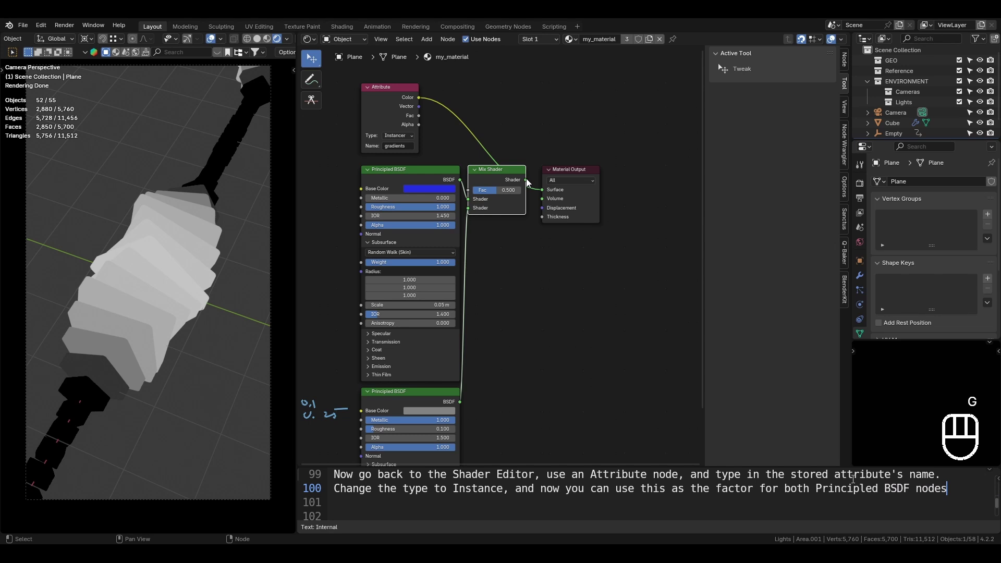
Connect the Mix Shader to the Material Output's Surface and the Attribute's Color to the Mix Shader's Fac
drag(527, 180, 542, 189)
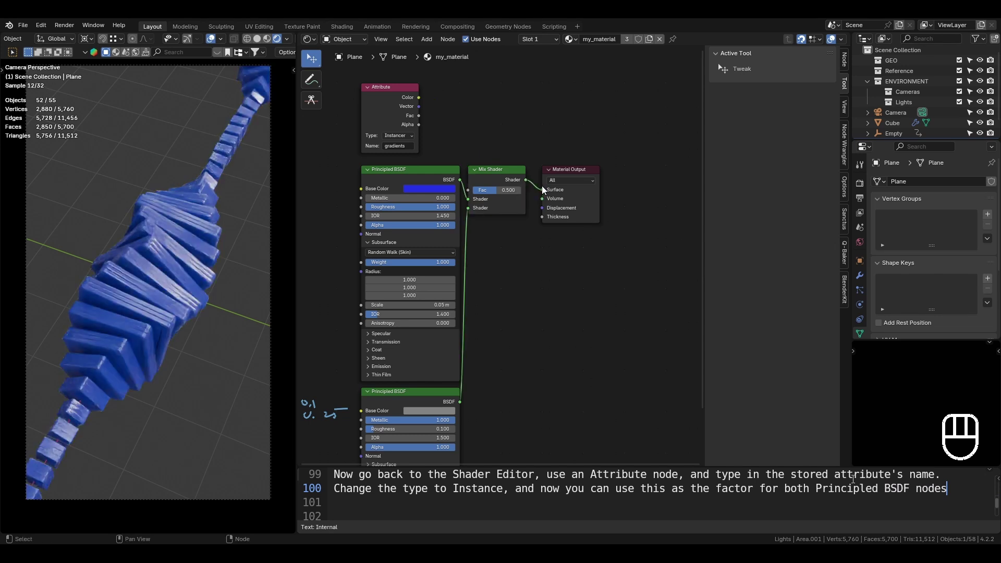
drag(418, 97, 475, 195)
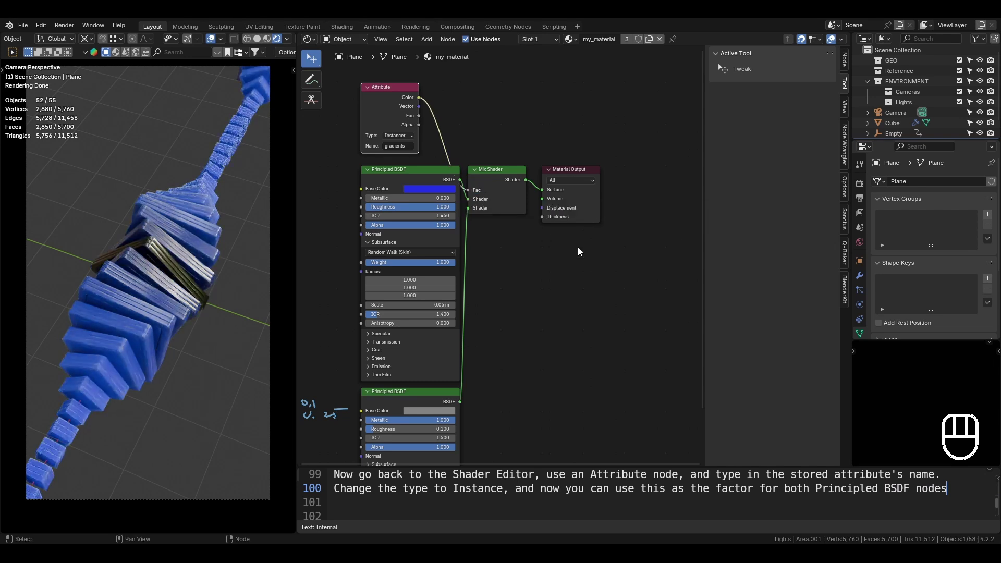
ctrl+shift+click(384, 95)
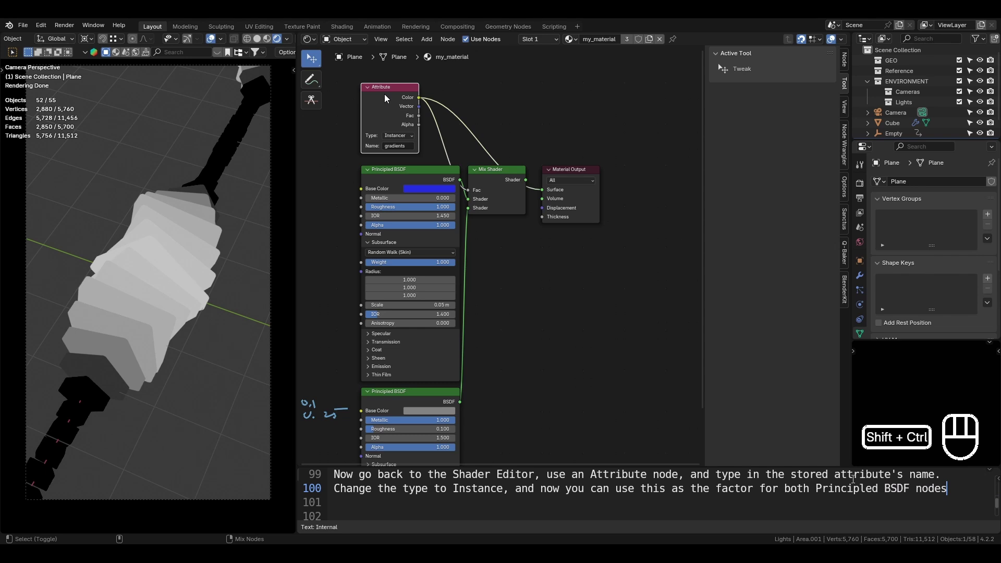
key(ctrl+z)
Swap the Mix Shader's two shader inputs and move the blue Principled BSDF below the grey metallic one
click(506, 176)
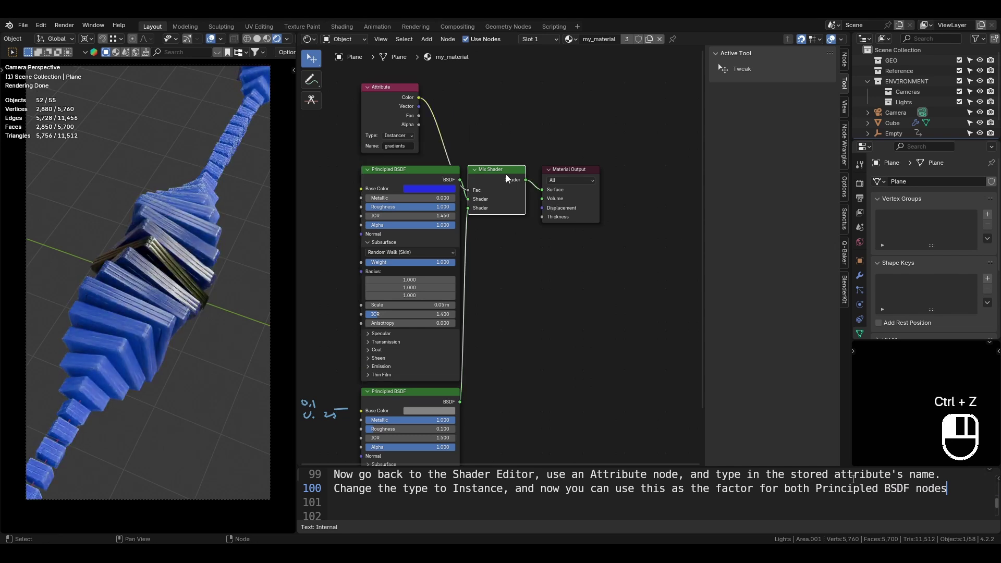
key(alt+s)
middle_drag(524, 260, 545, 159)
click(447, 70)
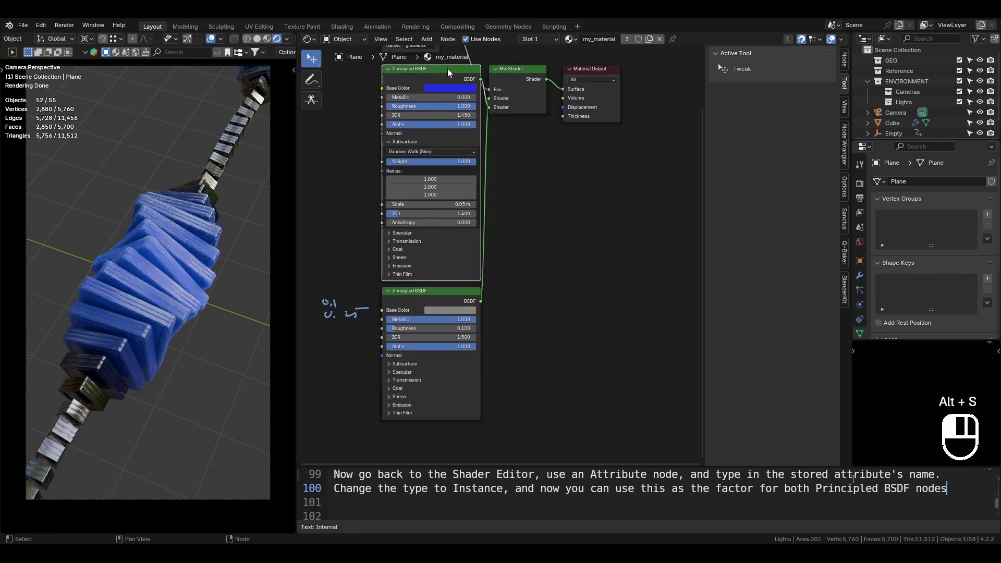
key(g)
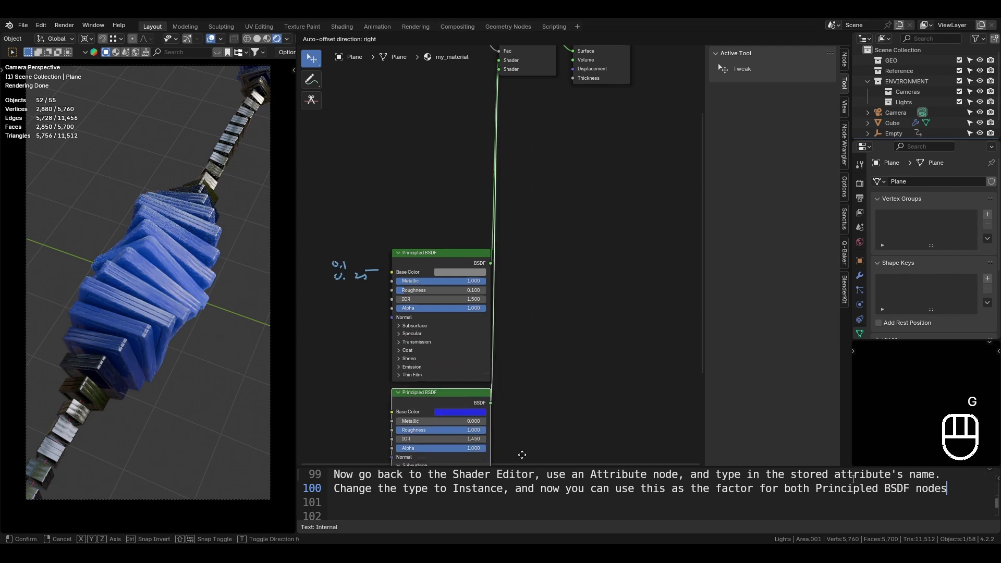
click(523, 417)
Move both Principled BSDF nodes together up beneath the Attribute node, beside the Mix Shader
drag(532, 301, 469, 383)
key(g)
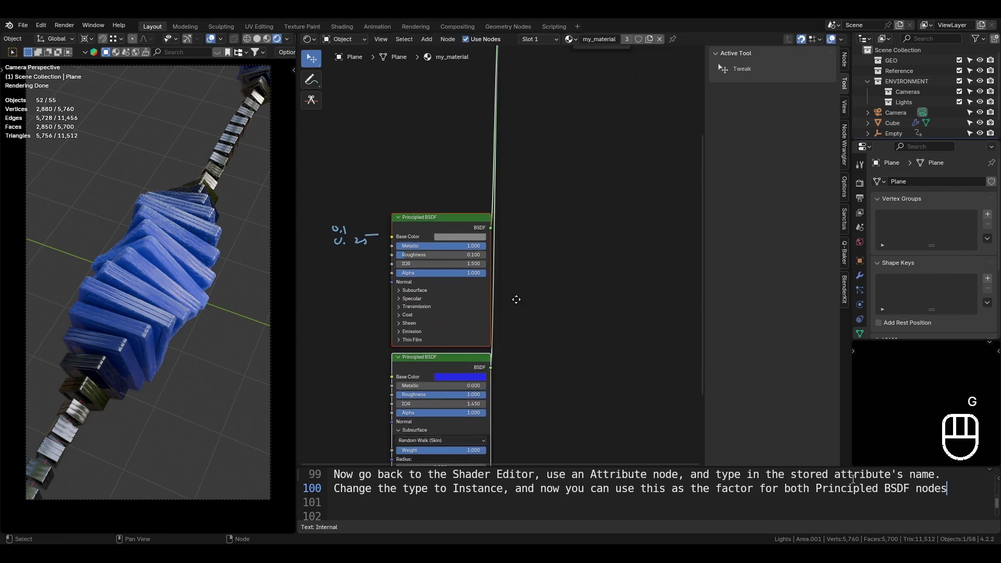
middle_drag(517, 300, 507, 378)
key(g)
click(481, 161)
middle_drag(482, 161, 518, 257)
key(g)
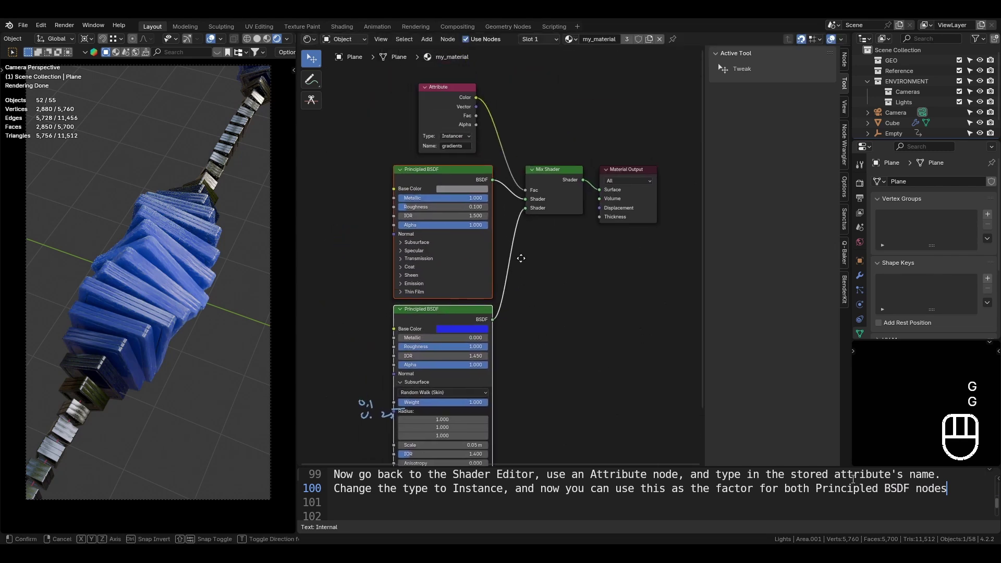
click(504, 250)
click(554, 286)
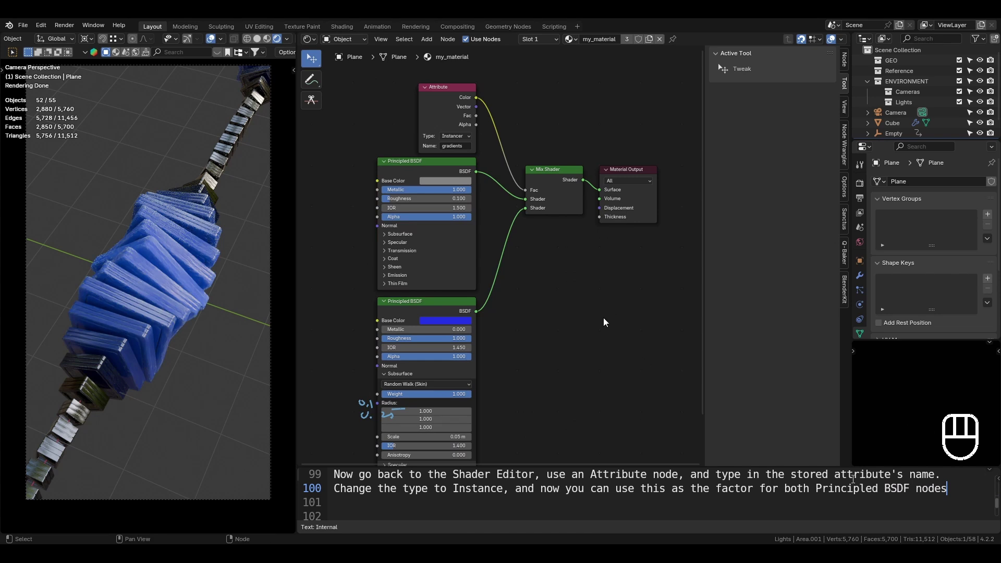
Move the Attribute node up and away from the Principled BSDF nodes and preview its Color through the Material Output
middle_drag(548, 259, 598, 397)
click(495, 252)
middle_drag(542, 297, 609, 295)
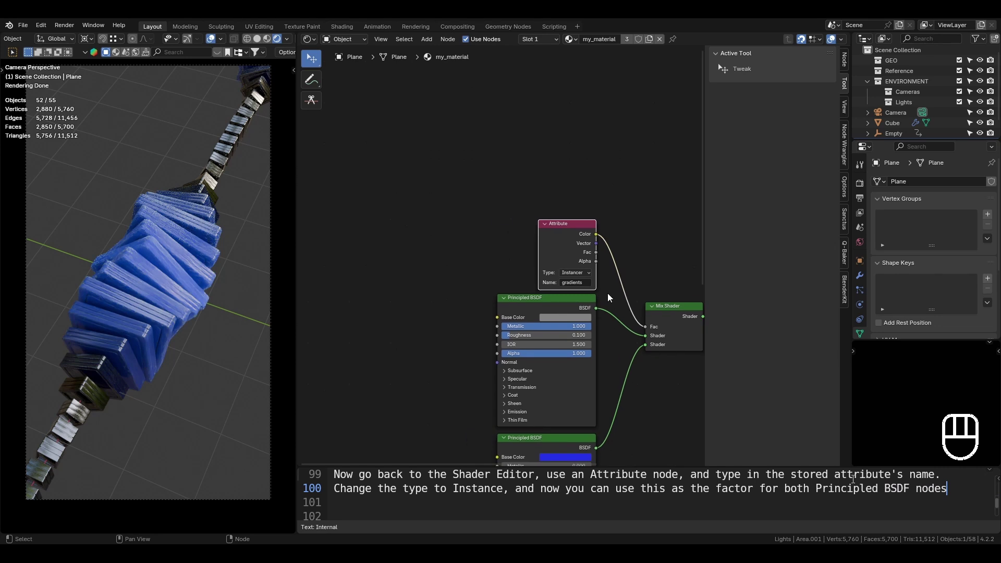
key(g)
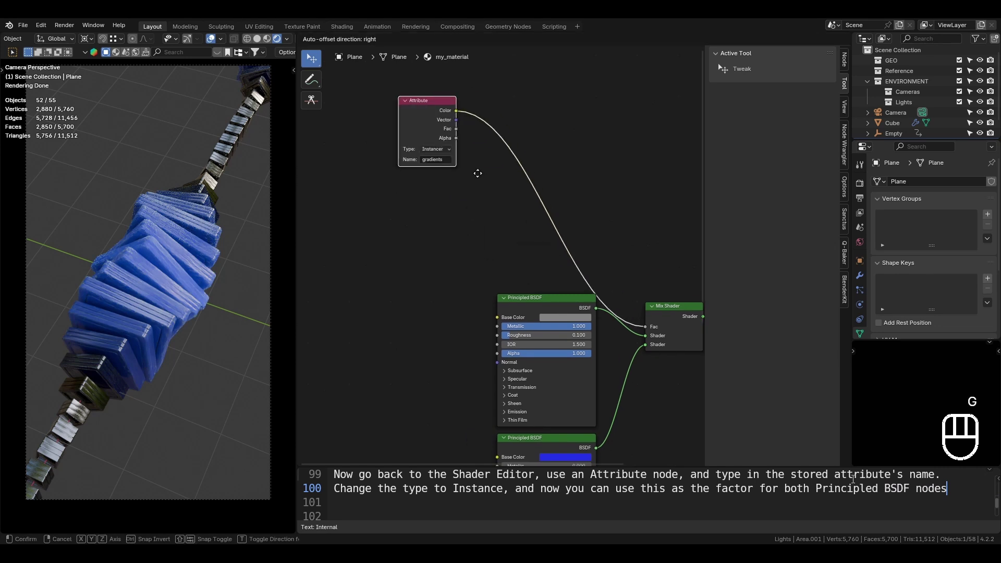
click(554, 204)
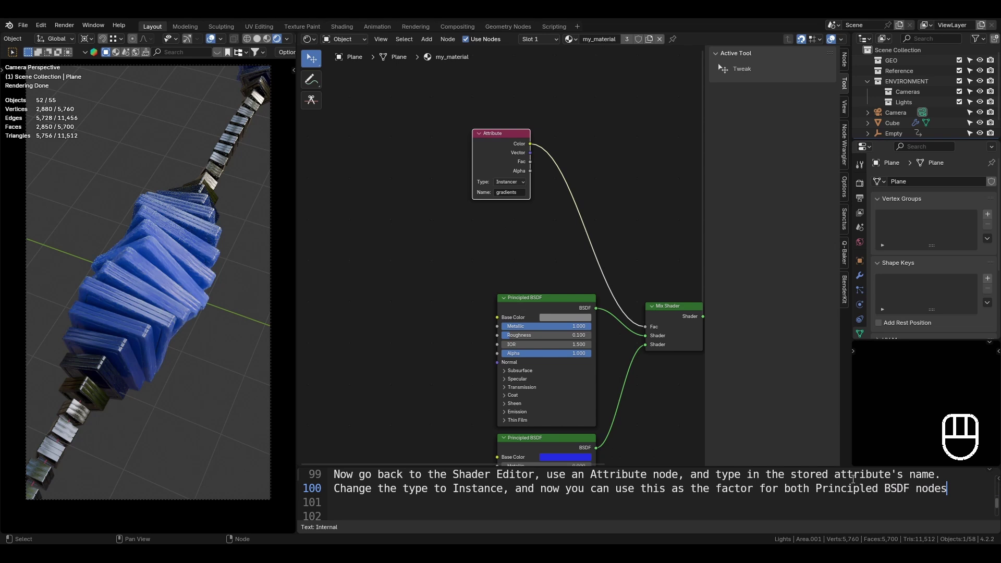
ctrl+shift+click(511, 151)
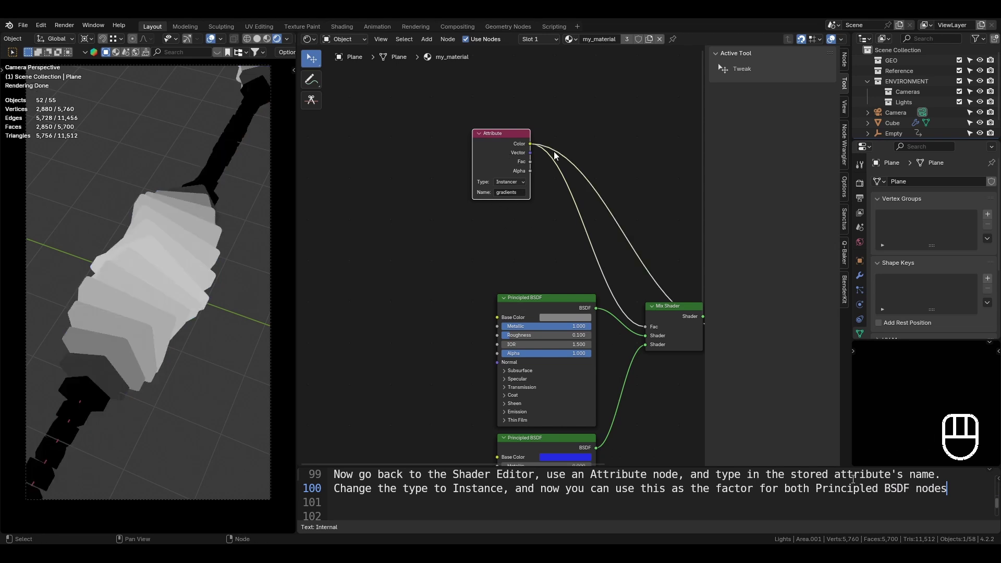
Add an Object Info node directly below the Attribute node
key(shift+a)
text(obbje)
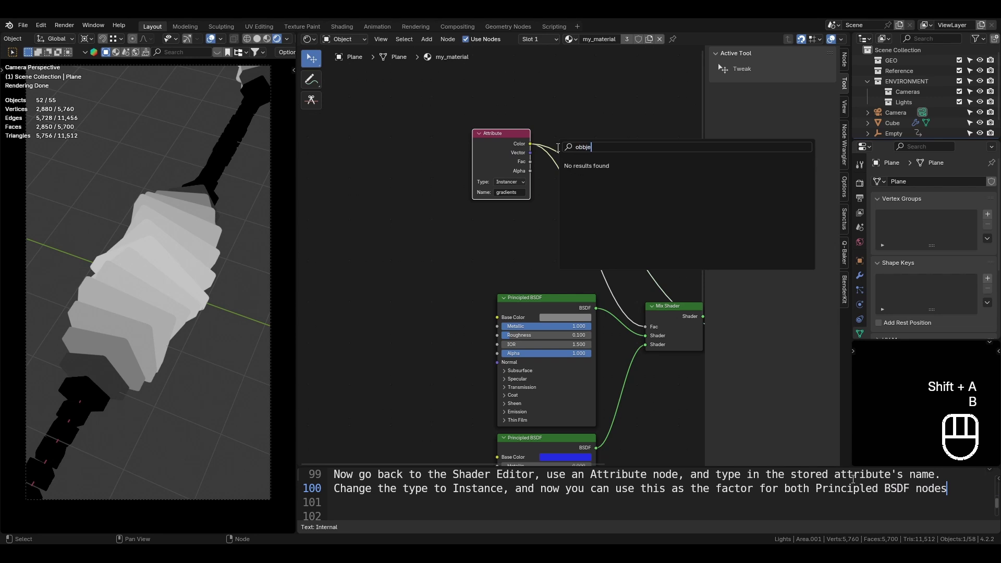
text(c)
key(ctrl+BackSpace)
text(obj)
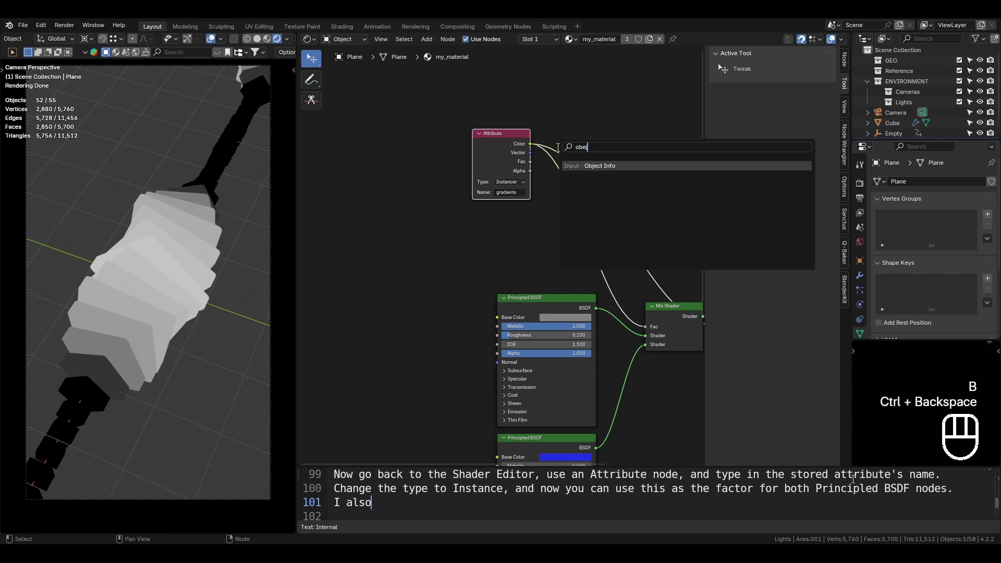
key(Return)
click(475, 205)
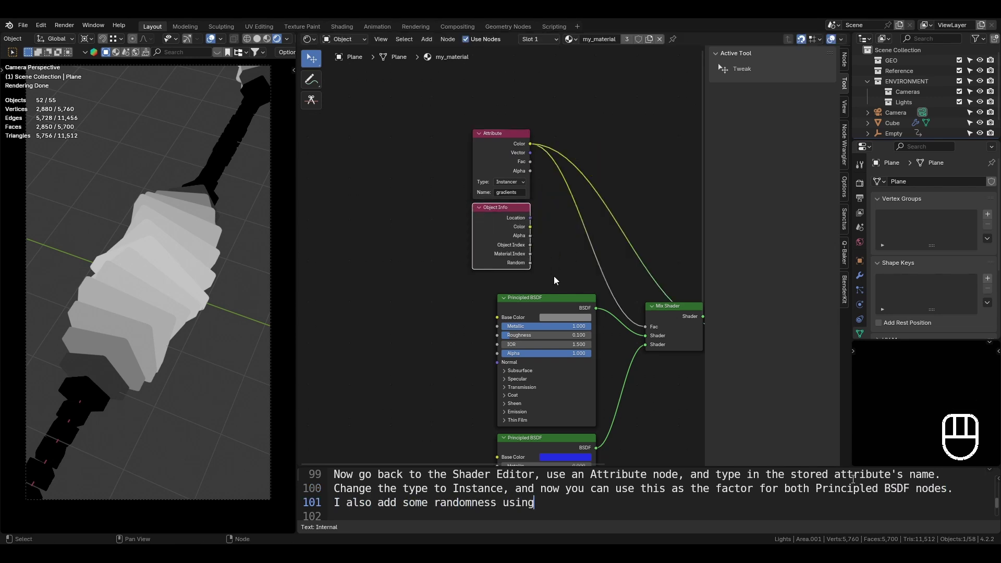
Blend the Attribute's Color with the Object Info's Random output in a new Mix node, using Random as input B
ctrl+shift+right_drag(505, 155, 482, 268)
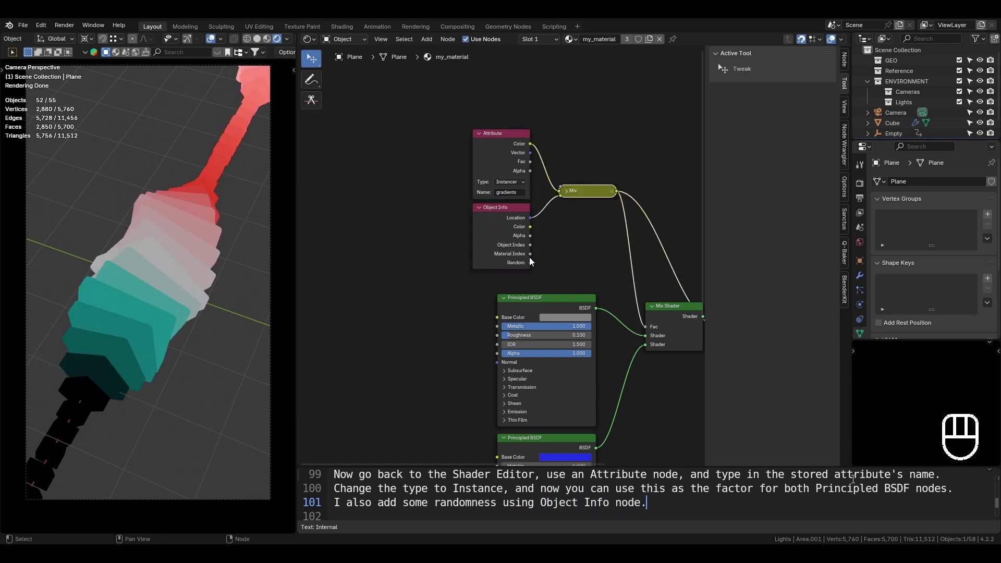
drag(530, 261, 558, 204)
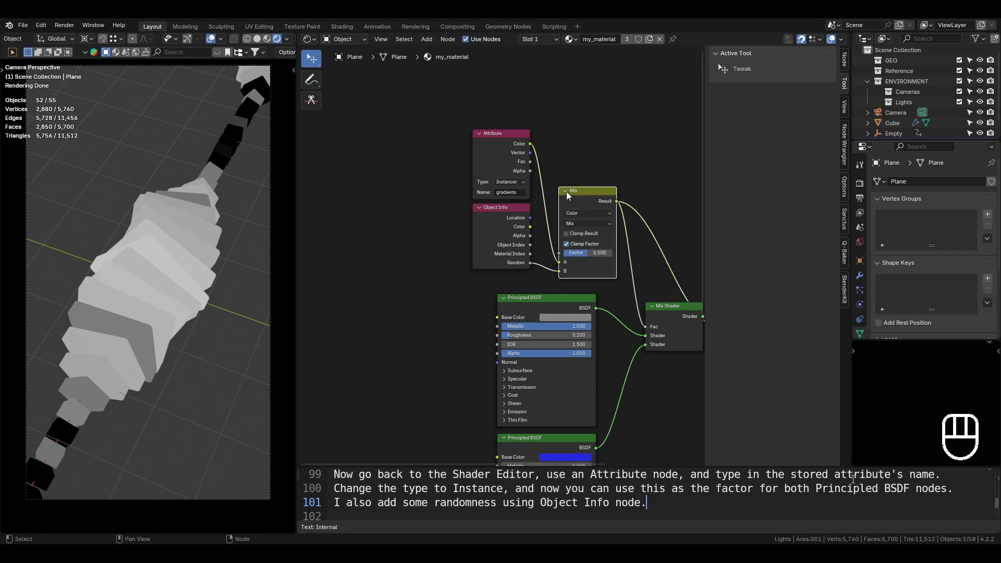
Move the Mix node beside the Attribute node and set it to Multiply with a factor of 1.000
click(567, 191)
key(g)
click(571, 180)
click(569, 166)
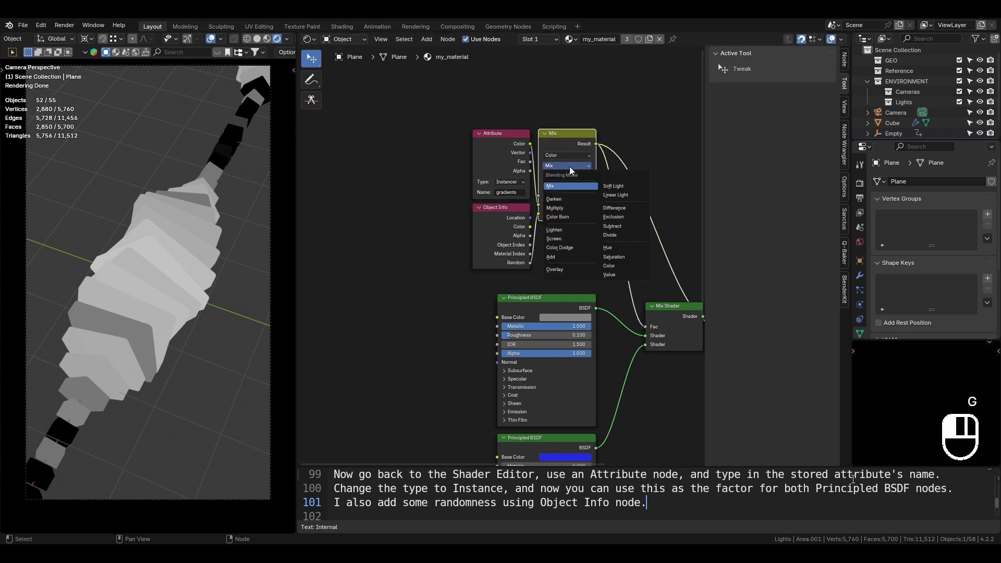
click(572, 208)
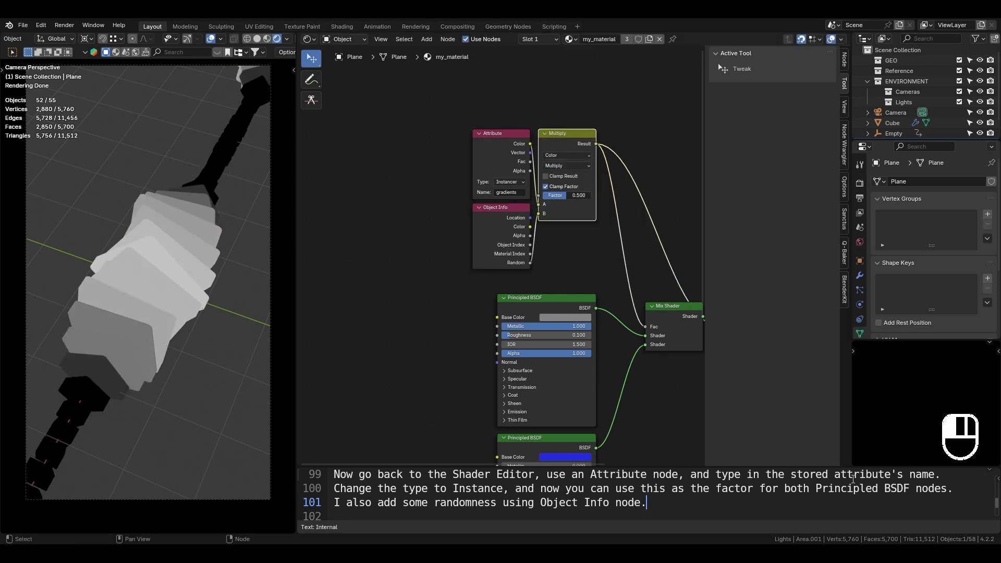
drag(567, 195, 593, 196)
middle_drag(626, 204, 529, 200)
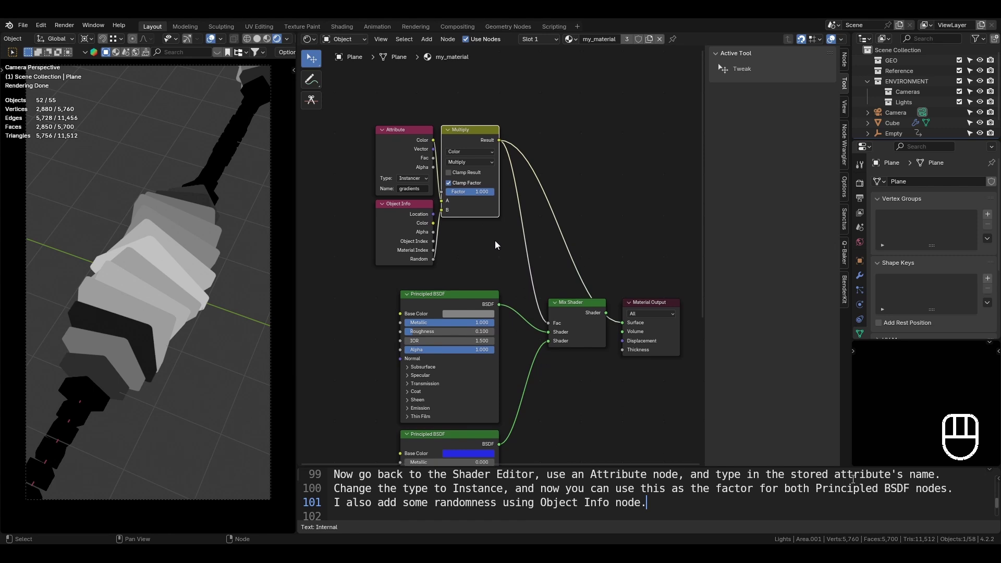
Add a Color Ramp node on the link coming out of the Multiply node
key(shift+a)
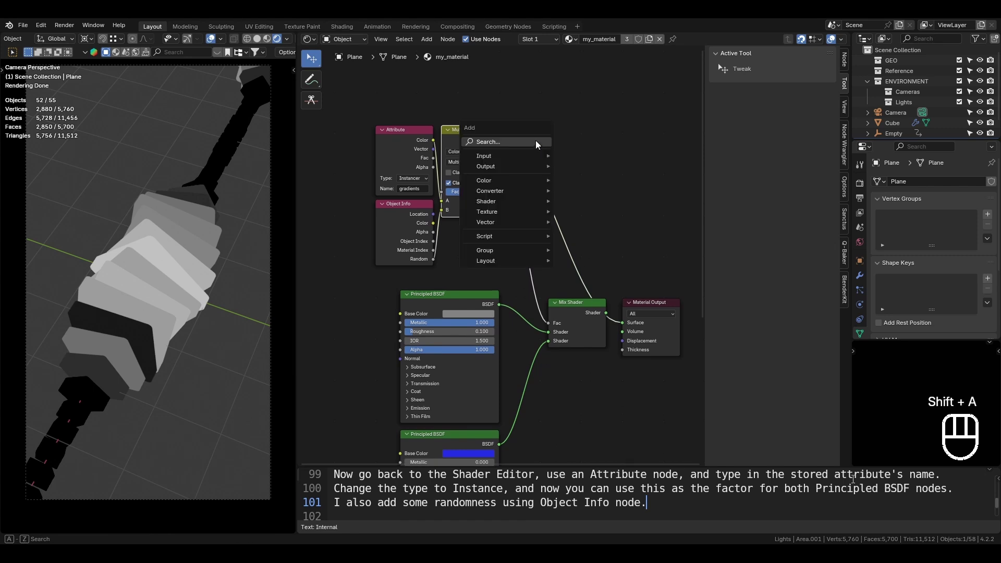
text(colro)
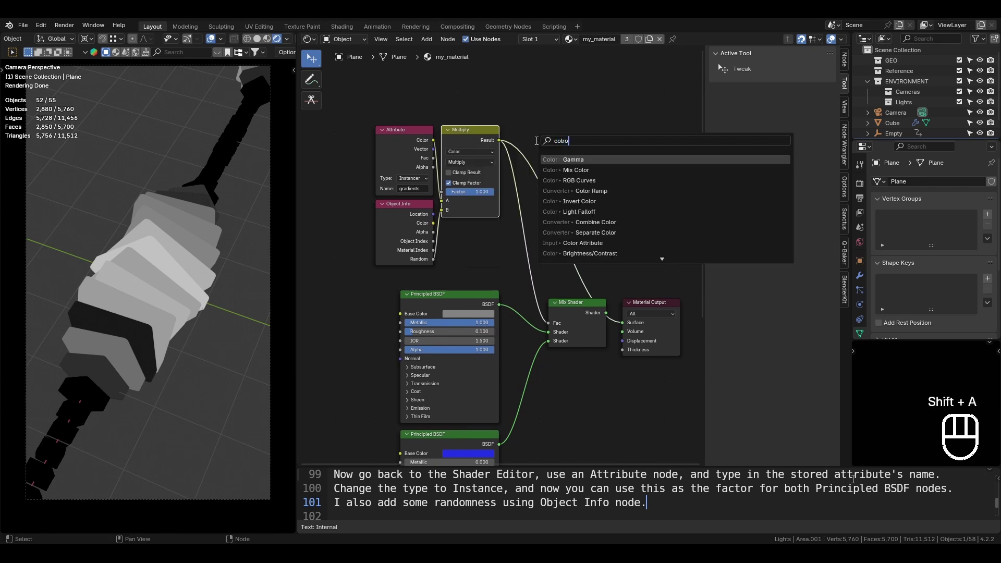
key(BackSpace)
key(BackSpace)
text(or)
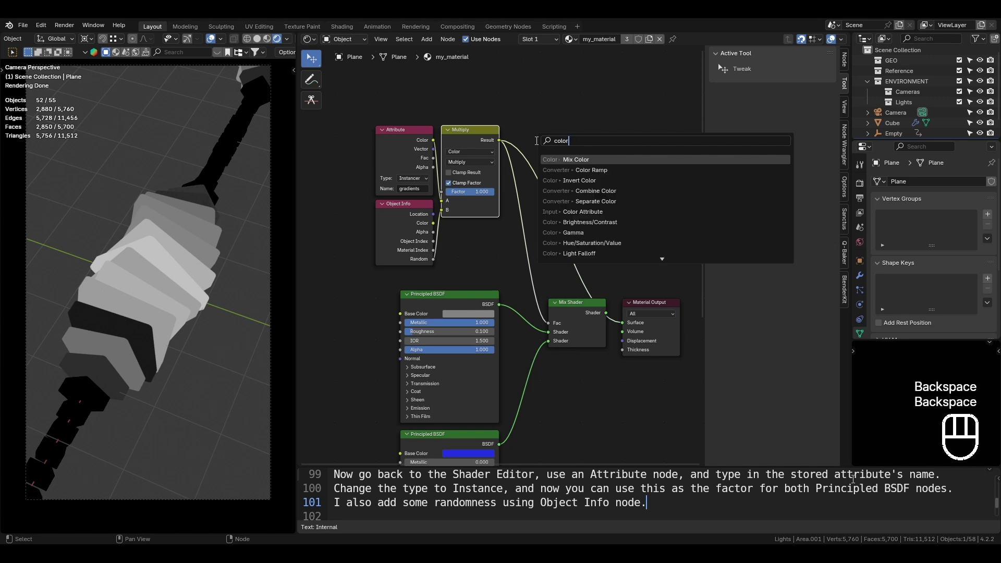
text( ra)
key(Return)
click(522, 128)
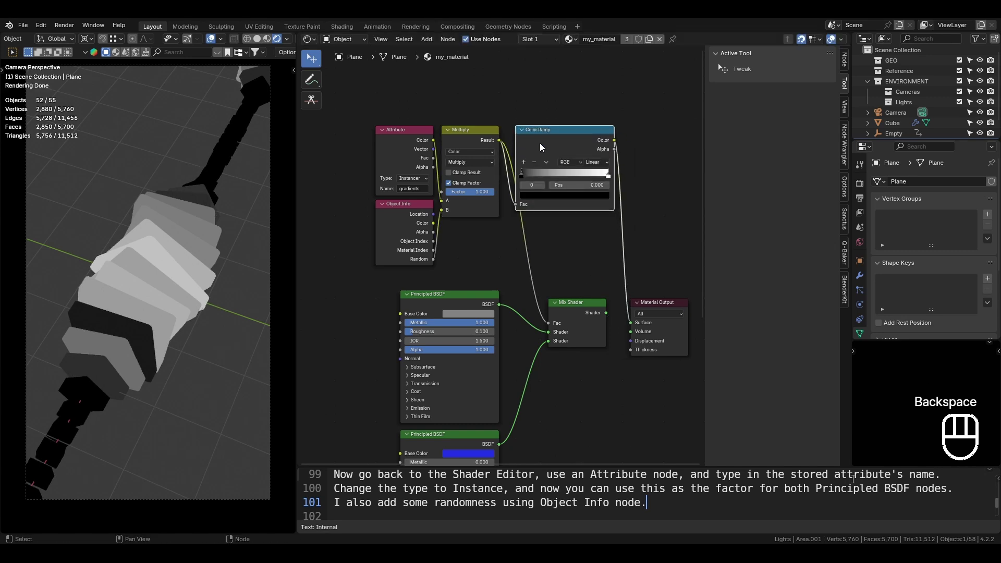
Shift the Attribute, Object Info, Multiply and Color Ramp nodes away from the Mix Shader and preview the ramp's Color output
drag(365, 108, 571, 262)
key(g)
click(464, 278)
ctrl+shift+click(474, 155)
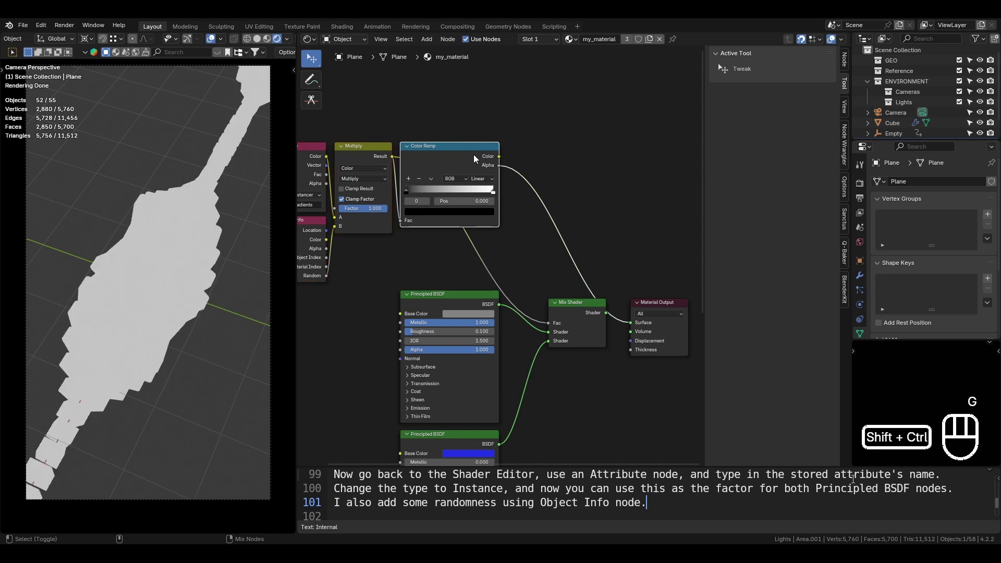
ctrl+shift+click(474, 154)
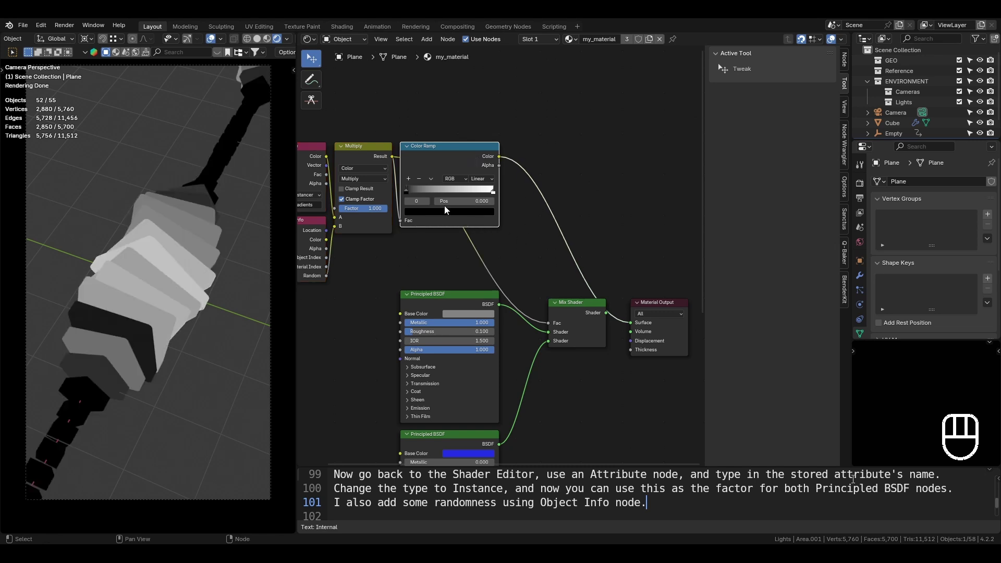
Set the Color Ramp interpolation to Ease and the white stop's position to 0.100
click(481, 178)
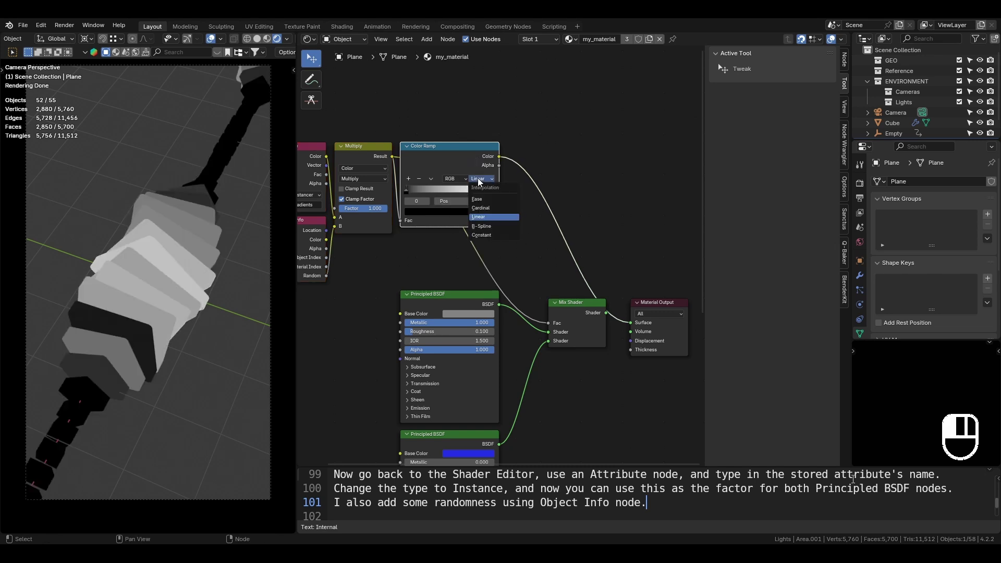
click(481, 187)
drag(493, 191, 419, 195)
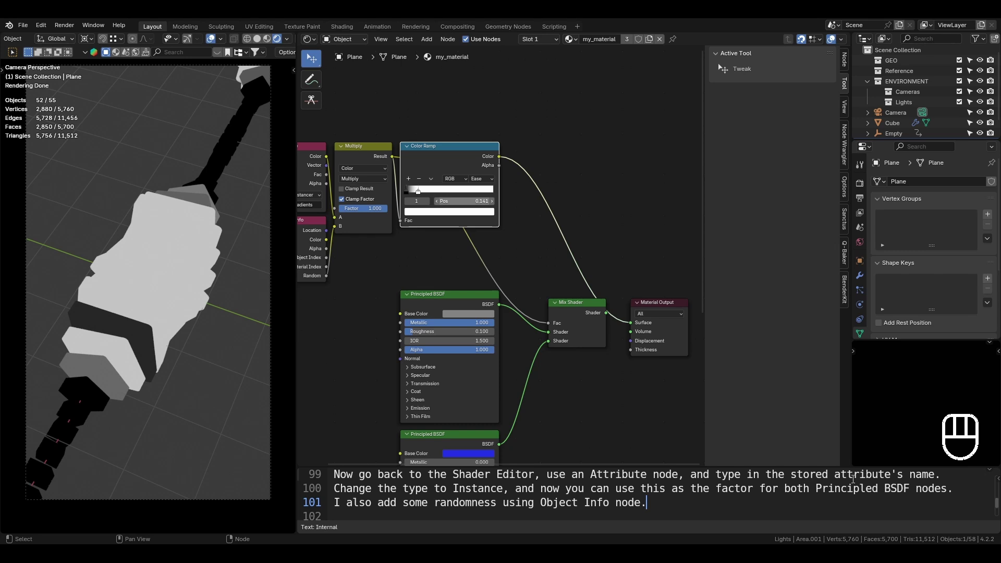
drag(459, 201, 459, 200)
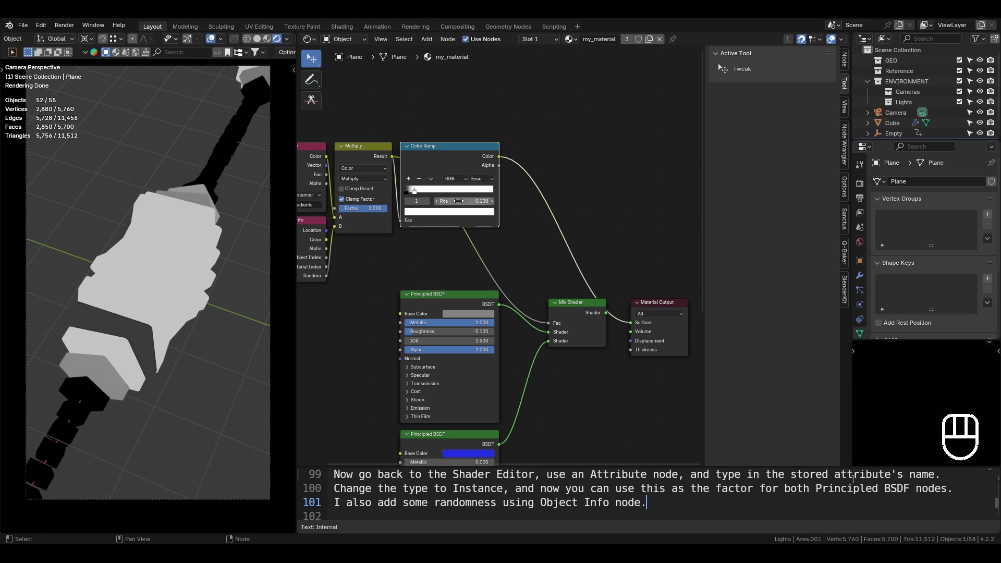
Set the Color Ramp's black stop position to 0.05, keeping the Ease interpolation
click(408, 191)
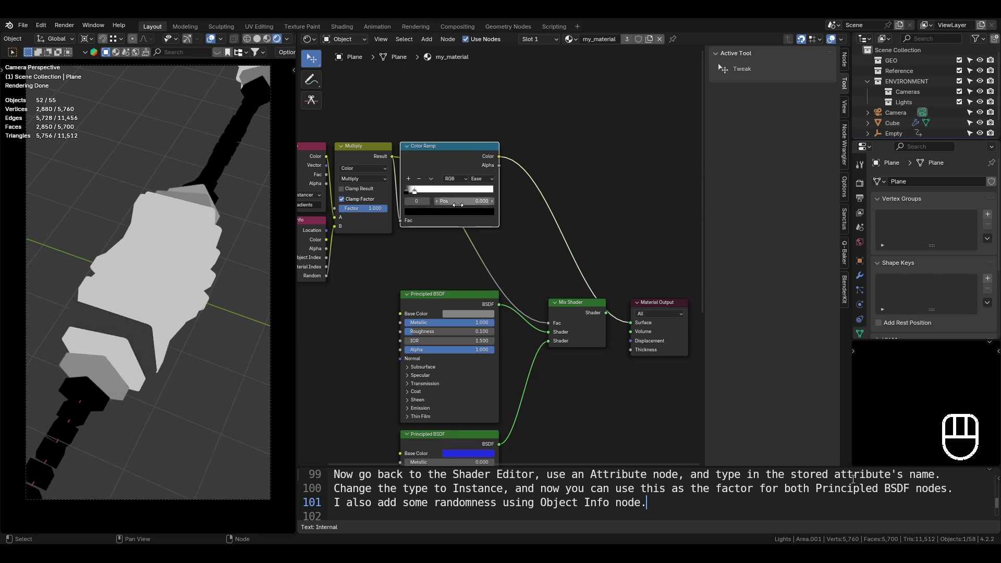
click(459, 203)
text(0.05)
key(Return)
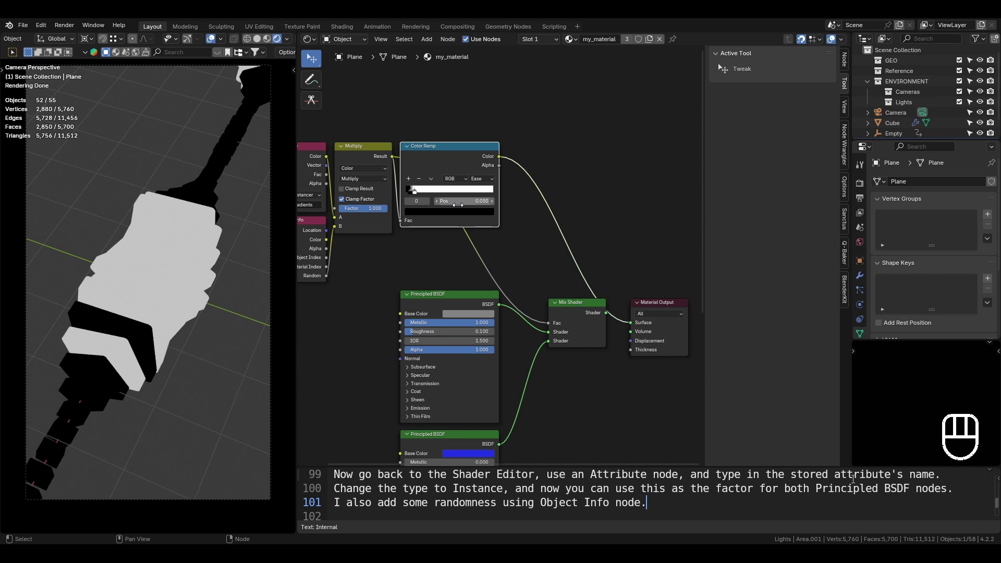
click(487, 179)
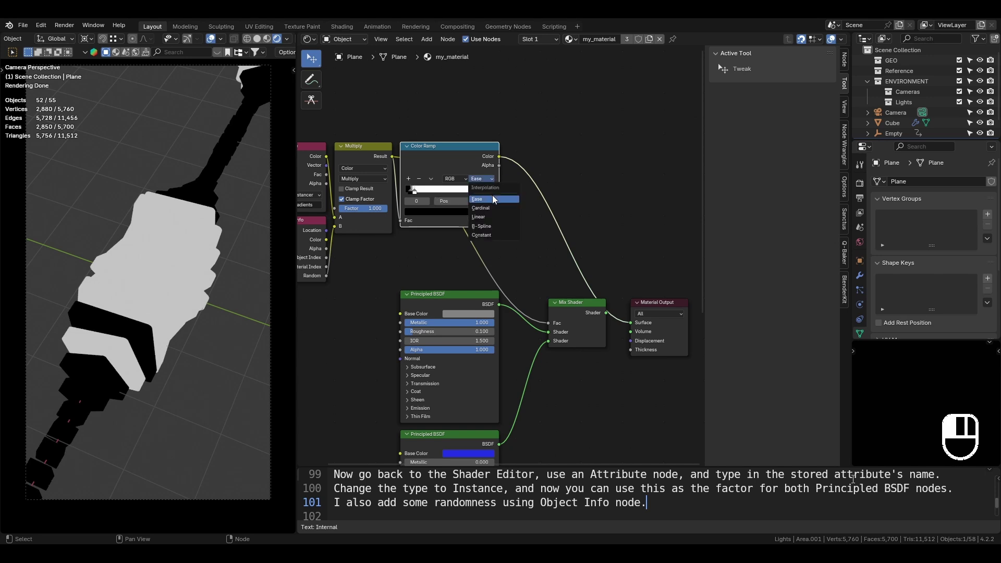
click(493, 199)
click(535, 270)
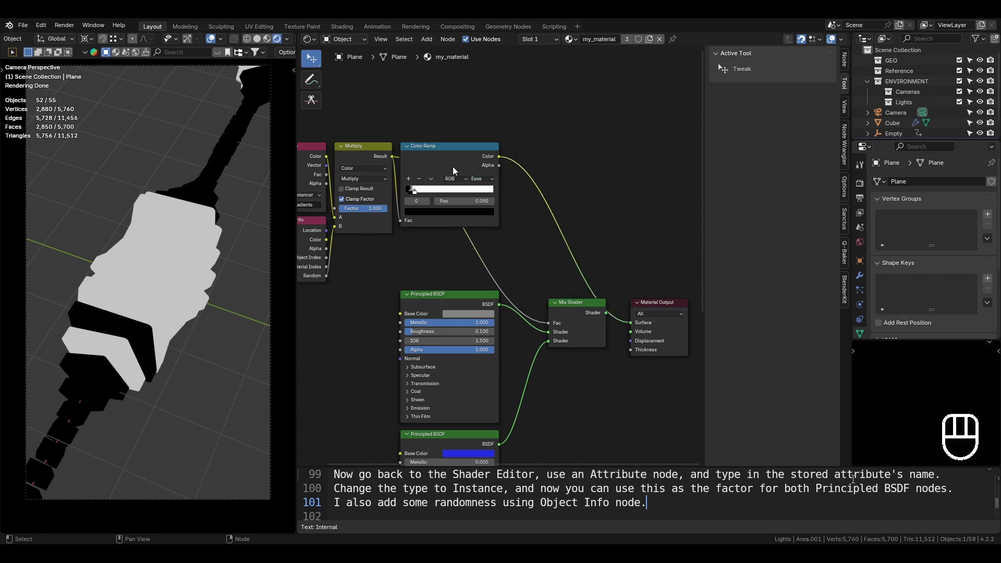
Connect the Color Ramp's Color to the Mix Shader's Fac input and output the Mix Shader to the Material Output
middle_drag(535, 284, 526, 229)
drag(491, 102, 544, 268)
ctrl+shift+click(586, 258)
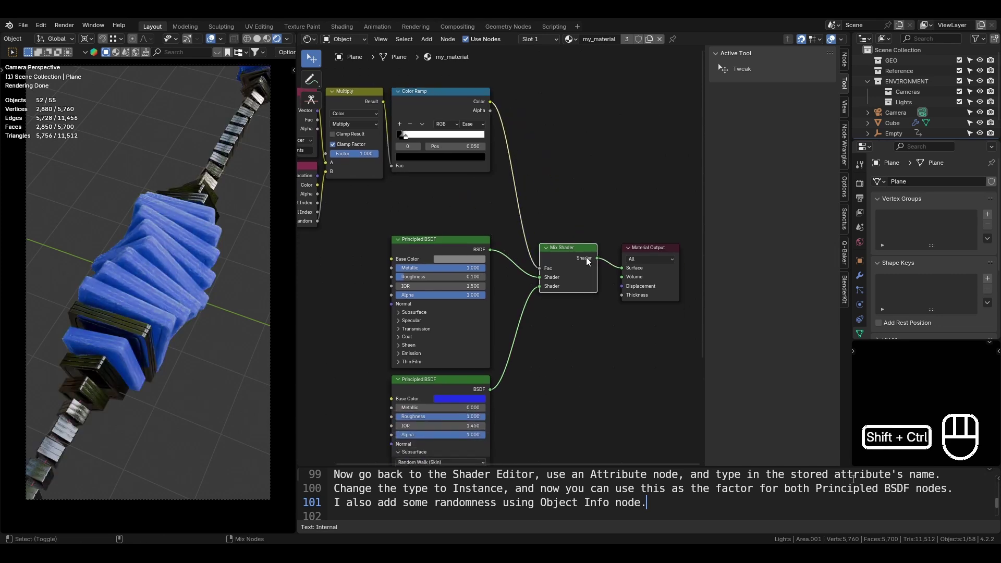
Move the Attribute, Object Info, Multiply and Color Ramp nodes together down to just above the Principled BSDF nodes
scroll(496, 308, down, 2)
drag(342, 252, 420, 141)
drag(352, 114, 462, 198)
key(g)
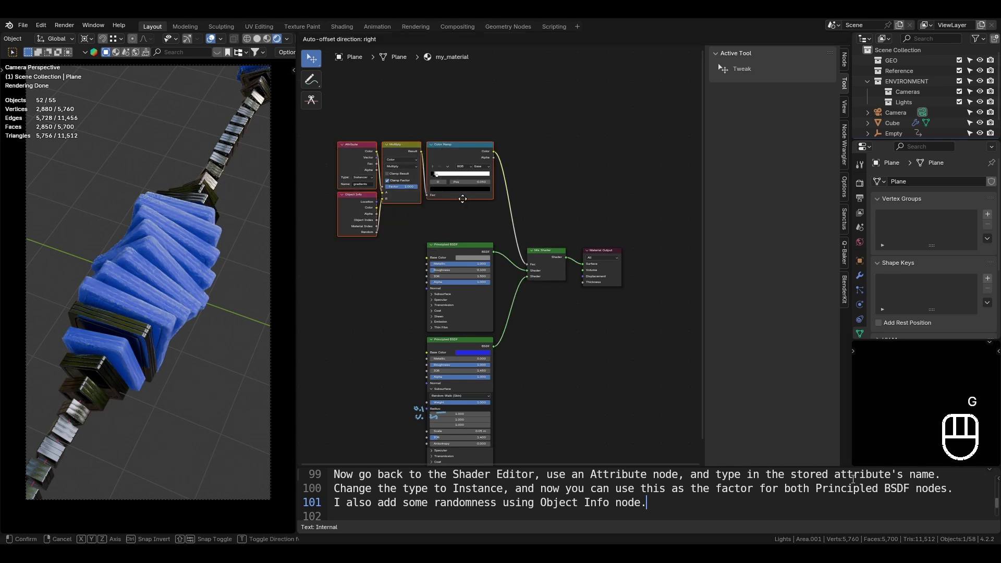
click(462, 232)
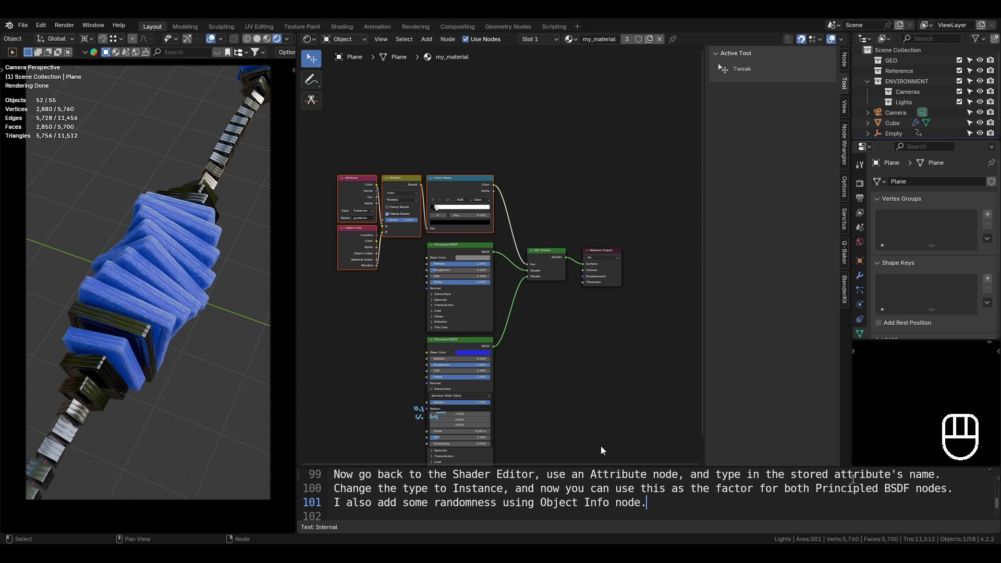
Add a second Object Info node linked to the Roughness of the grey metallic Principled BSDF, below the first Object Info
middle_drag(520, 417, 599, 311)
scroll(600, 311, up, 12)
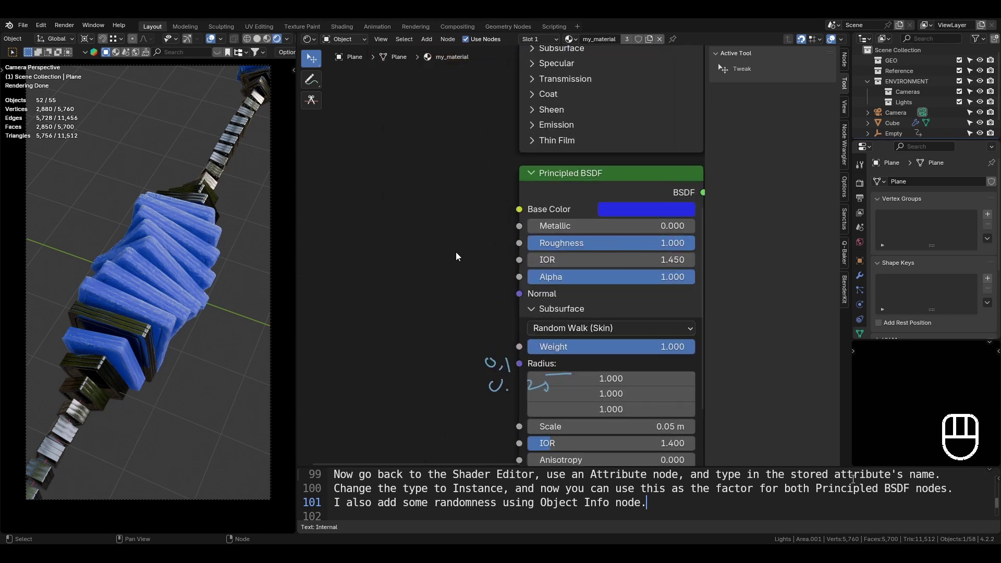
scroll(456, 252, down, 2)
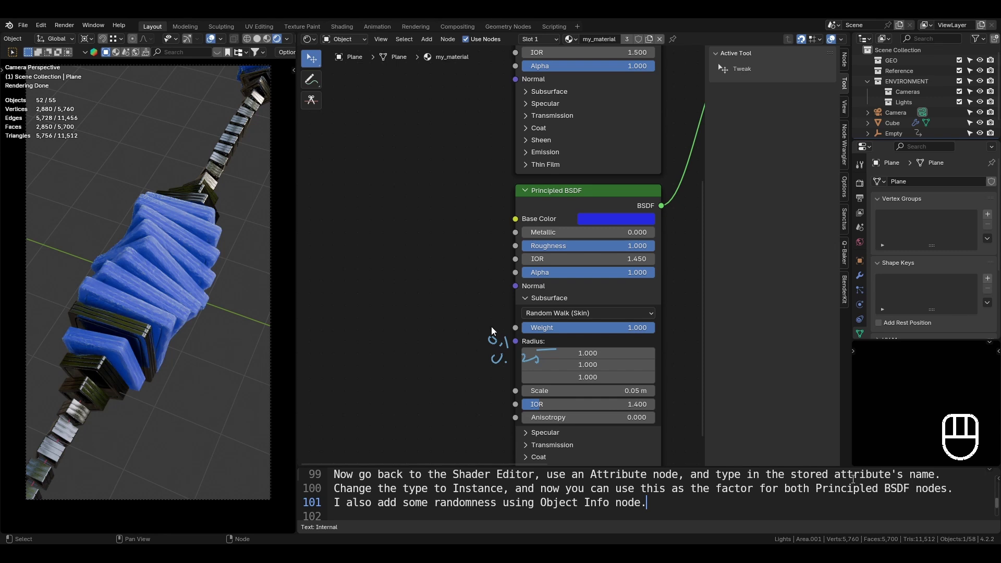
shift+scroll(502, 271, up, 5)
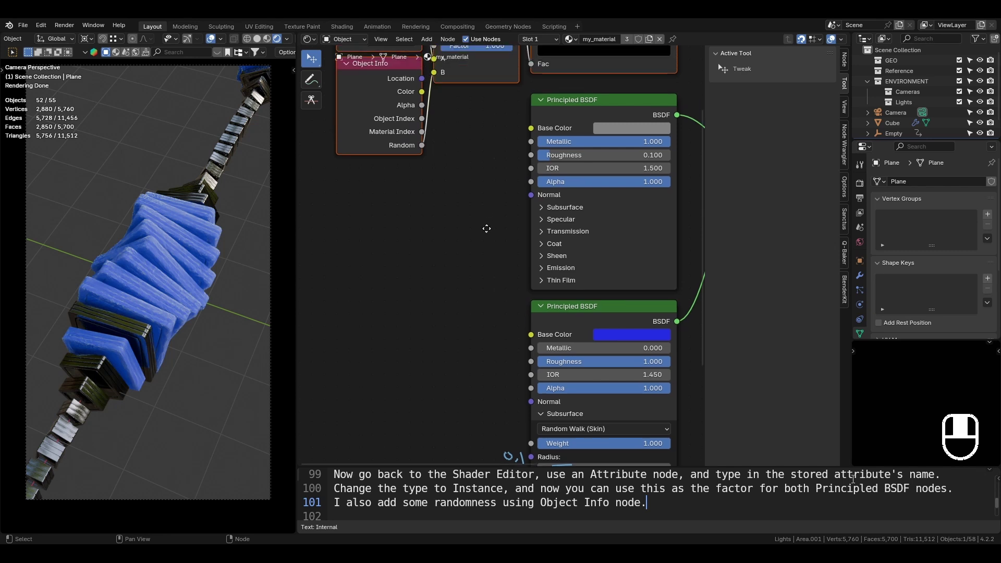
click(562, 117)
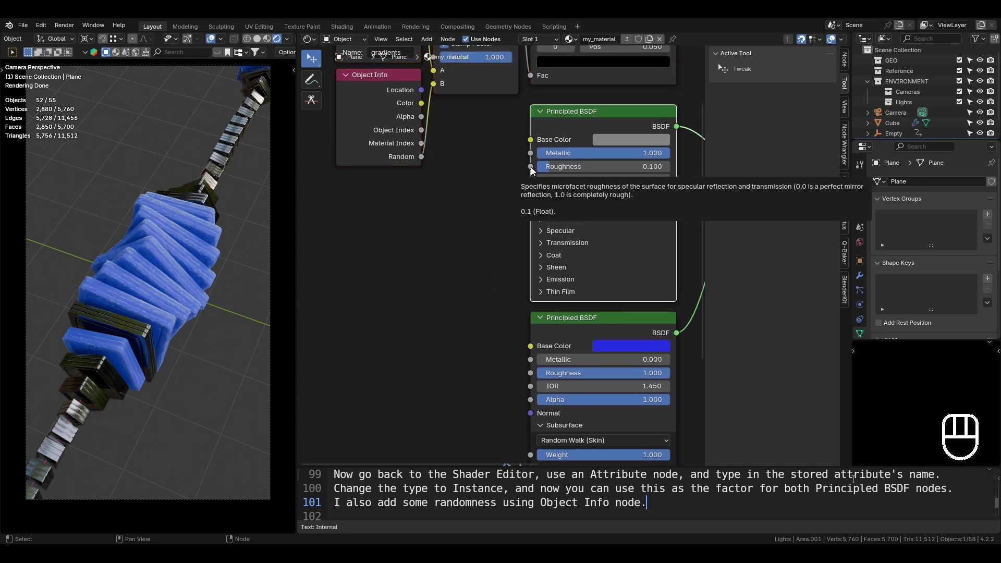
drag(531, 167, 440, 219)
text(info)
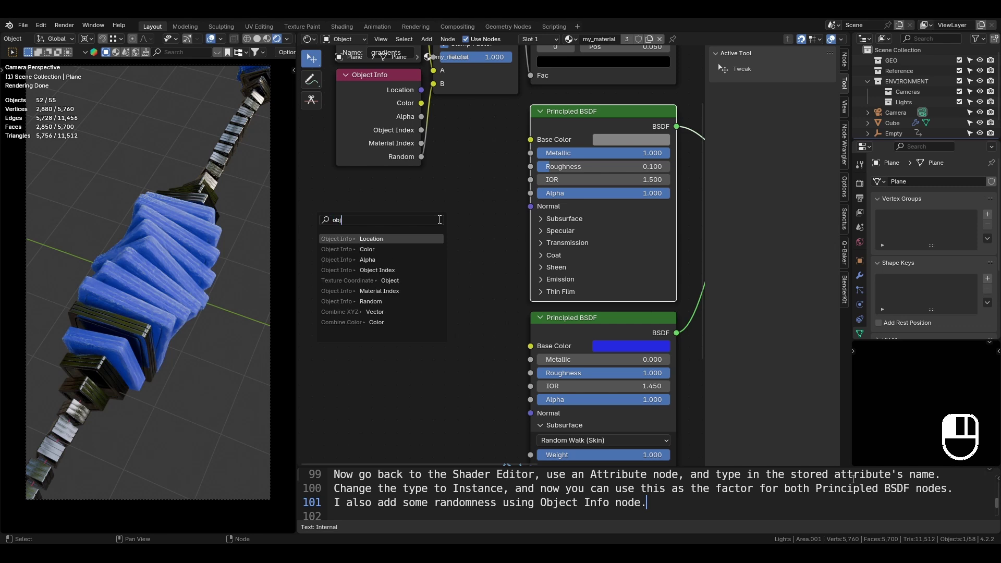
key(Return)
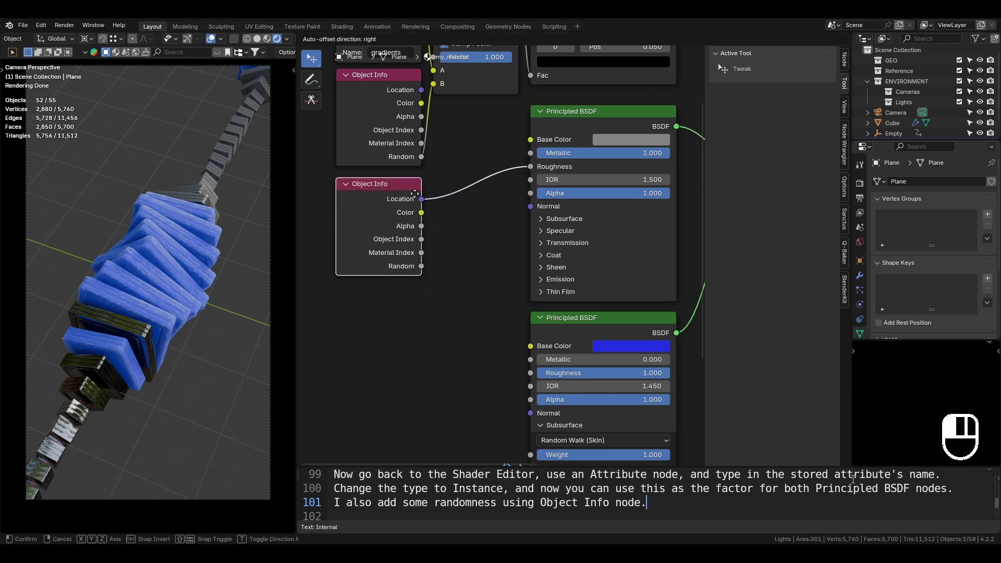
click(426, 194)
Feed the new Object Info's Random output into the metallic BSDF's Roughness and cut the Location preview link
ctrl+shift+click(401, 199)
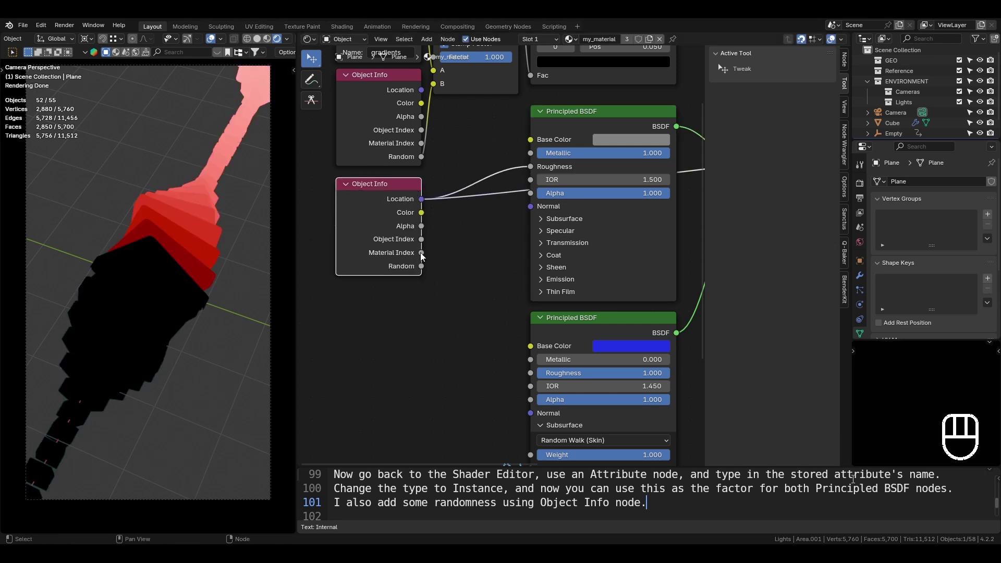
drag(421, 265, 531, 166)
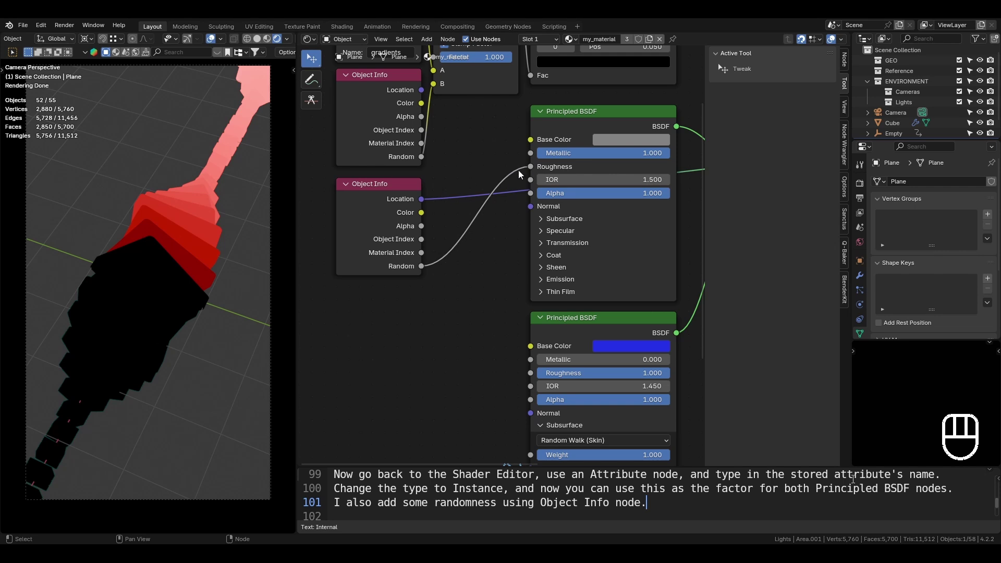
ctrl+right_drag(477, 193, 464, 207)
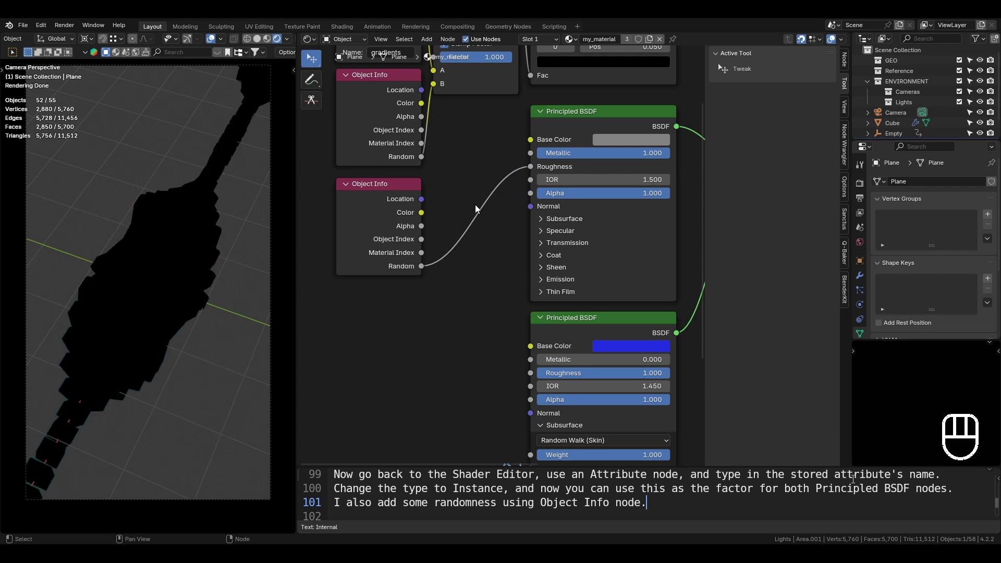
Preview the outputs of the second Object Info node through the Material Output, ending on Random
ctrl+shift+click(395, 214)
ctrl+shift+click(395, 213)
ctrl+shift+click(395, 214)
ctrl+shift+click(395, 214)
ctrl+shift+click(396, 213)
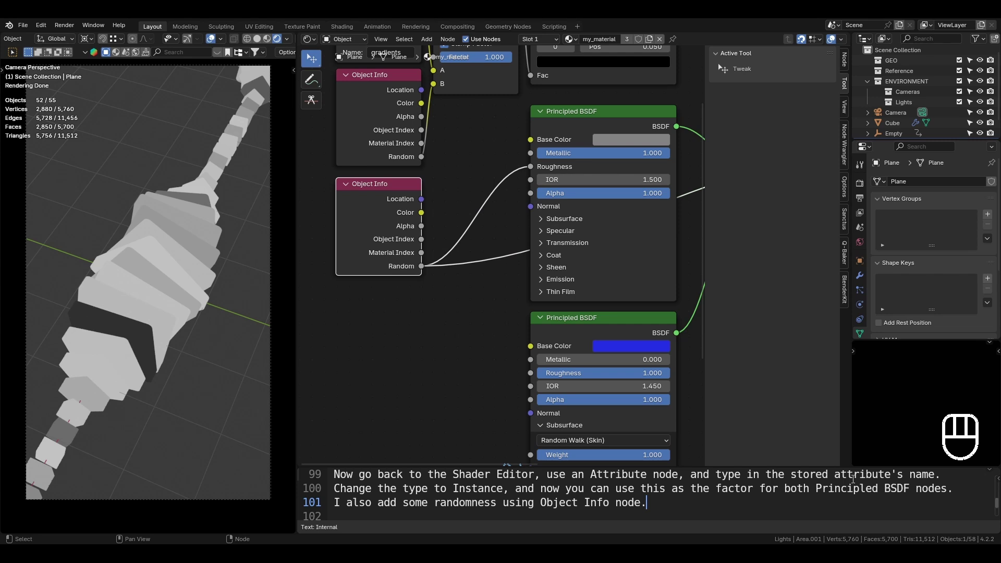
Insert a Map Range node between the second Object Info's Random output and the metallic BSDF's Roughness, making room for it
key(g)
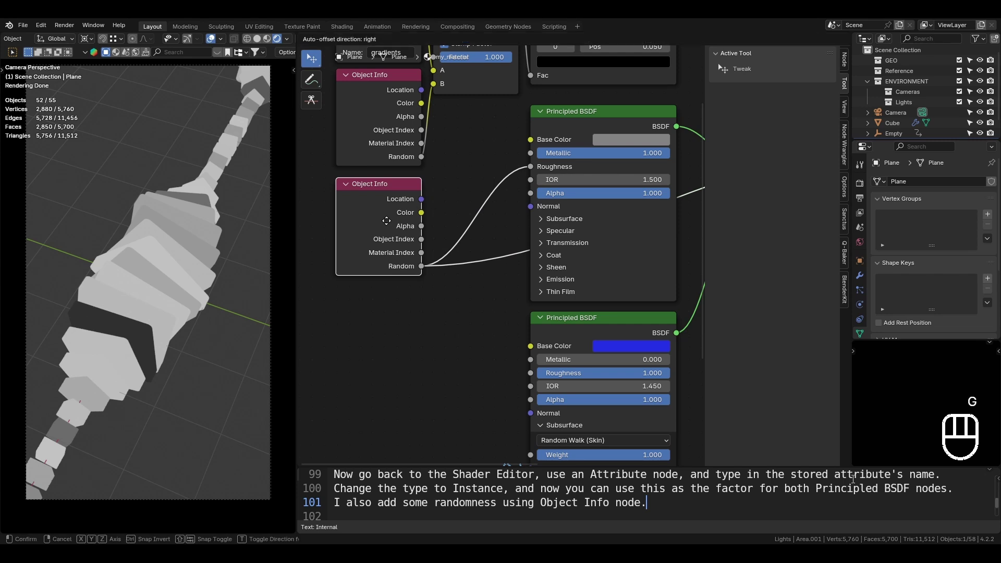
click(359, 221)
key(shift+a)
click(439, 200)
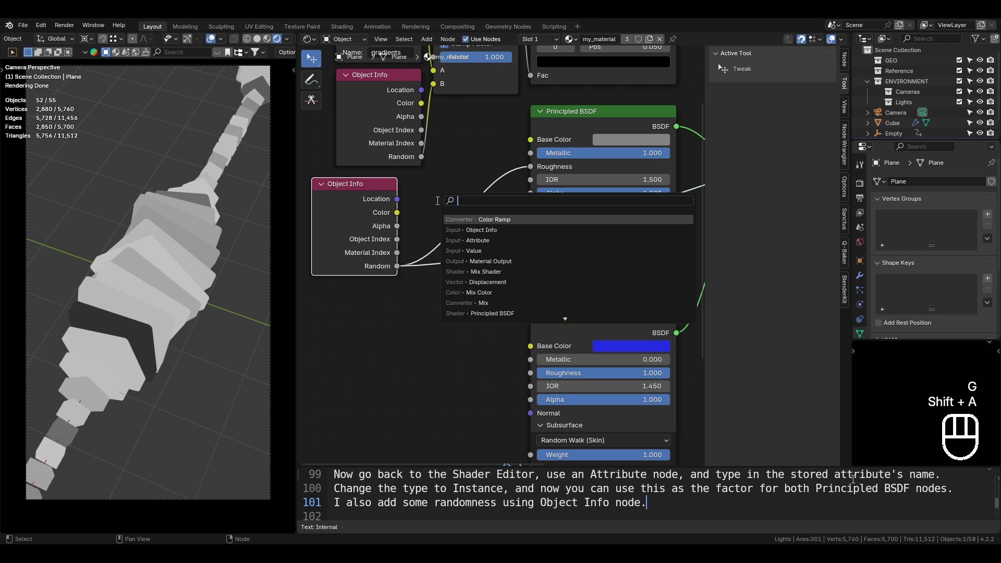
text(map range)
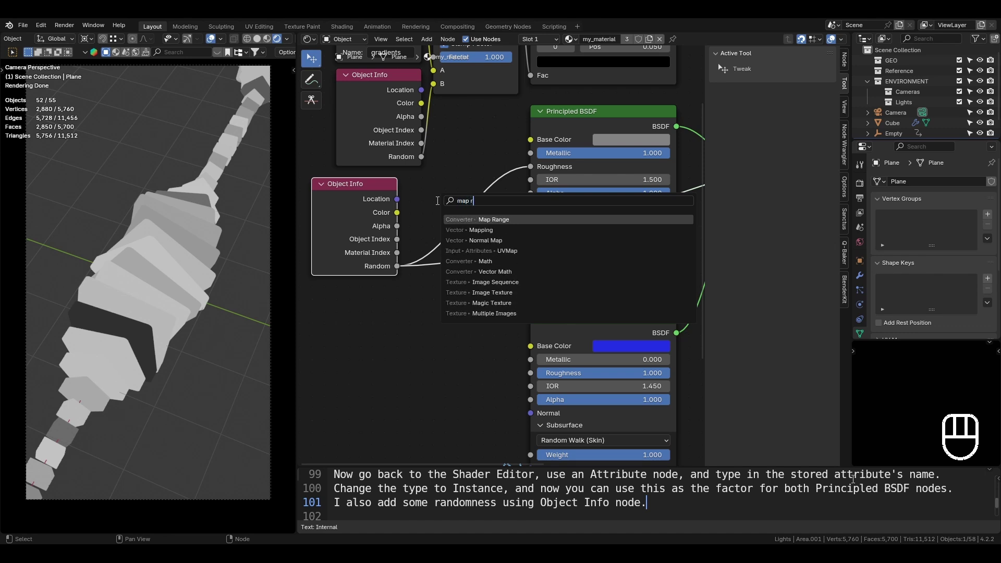
key(Return)
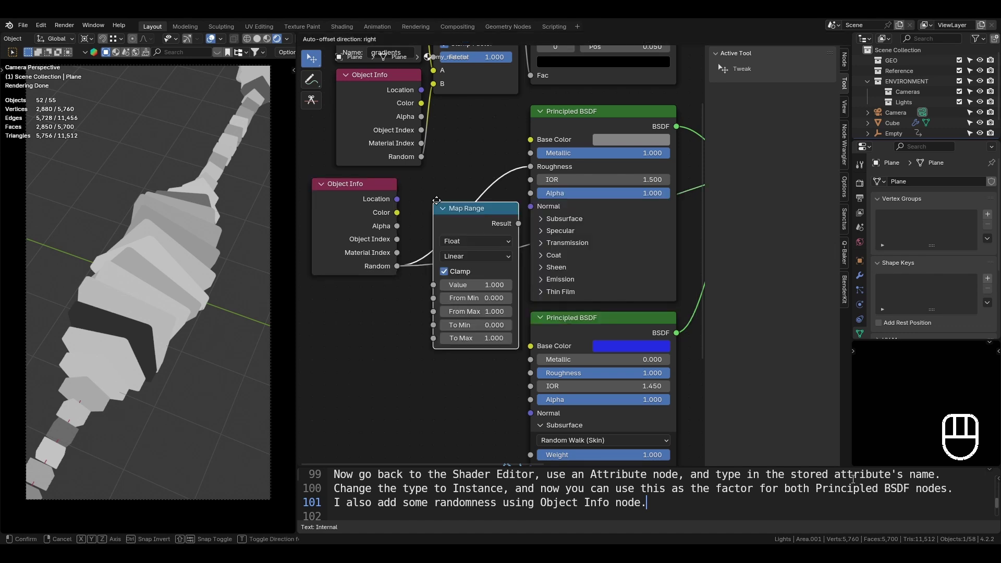
click(437, 250)
key(g)
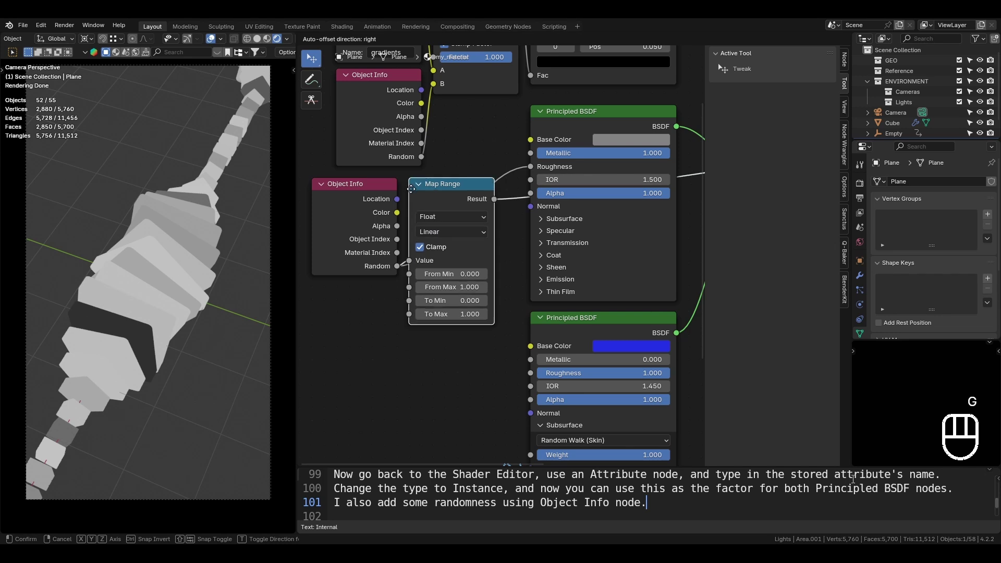
click(411, 189)
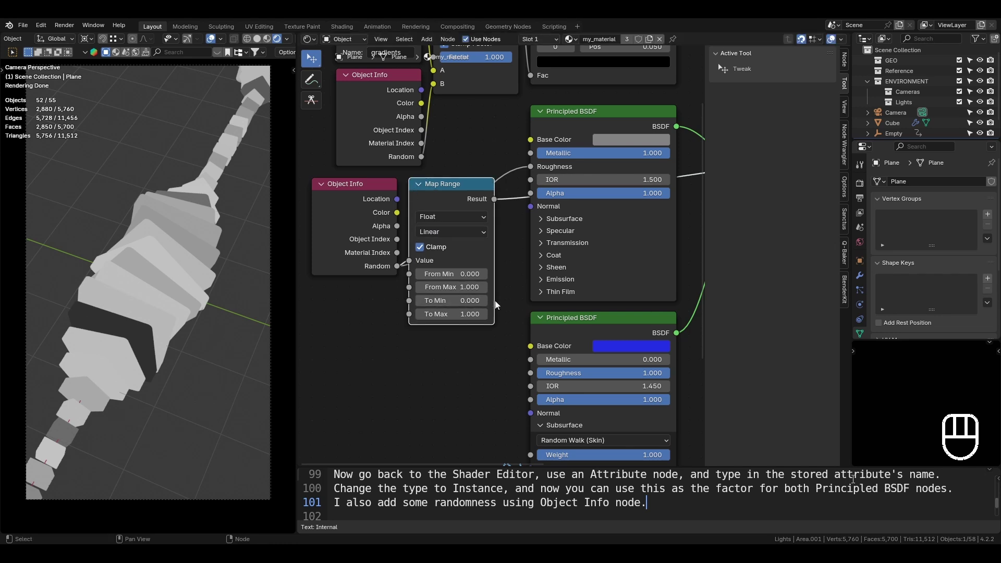
Set the Map Range node's To Min to 0.1 and To Max to 0.25
click(475, 301)
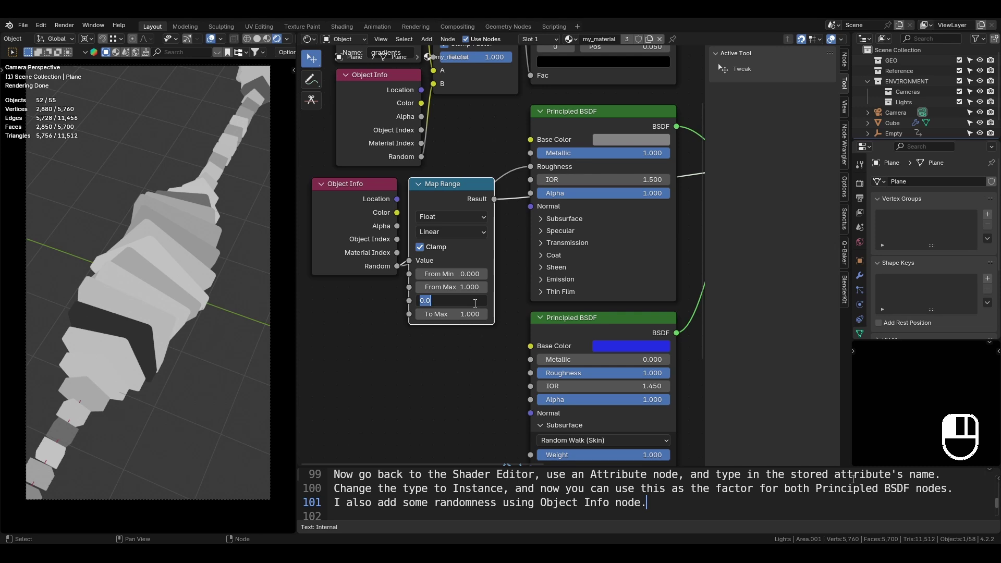
text(-)
key(Return)
click(473, 314)
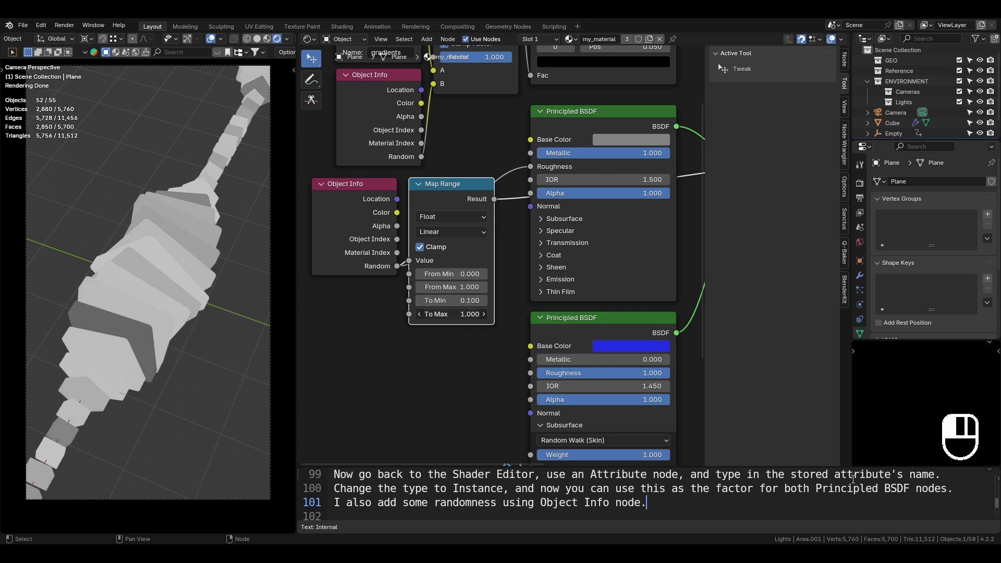
text(.25)
key(Return)
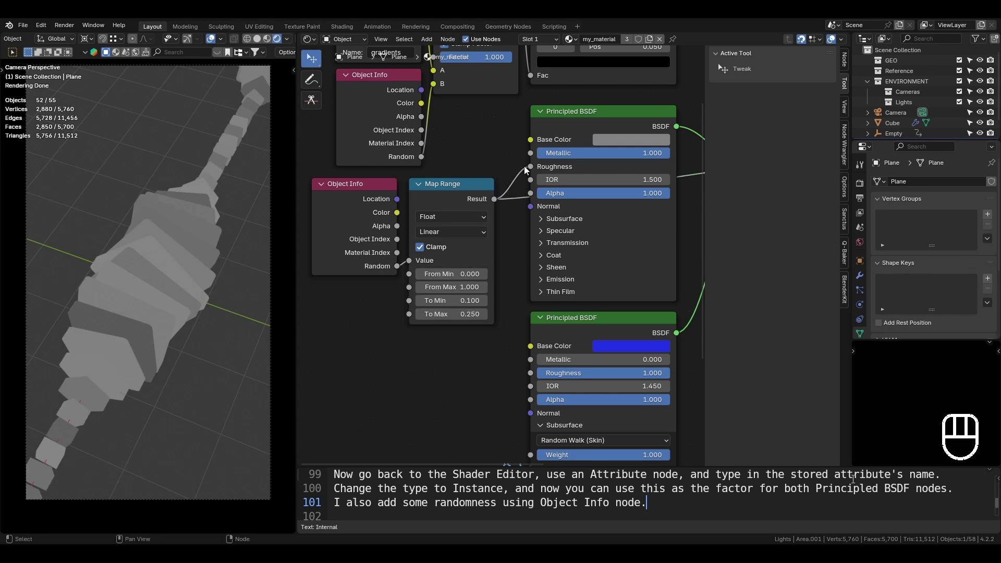
Connect the Mix Shader's output back to the Surface of the Material Output
scroll(655, 169, down, 2)
middle_drag(655, 169, 530, 186)
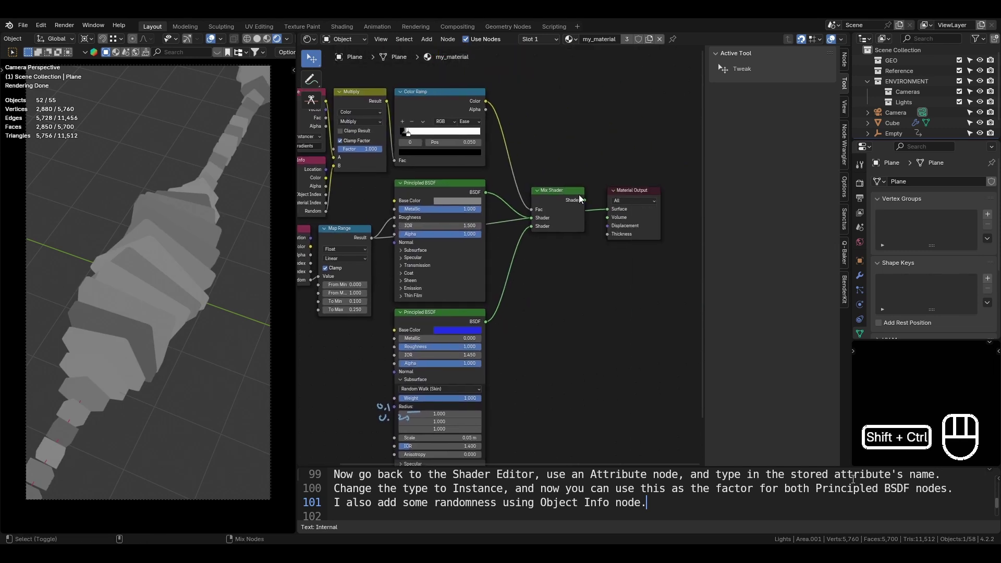
ctrl+shift+click(579, 198)
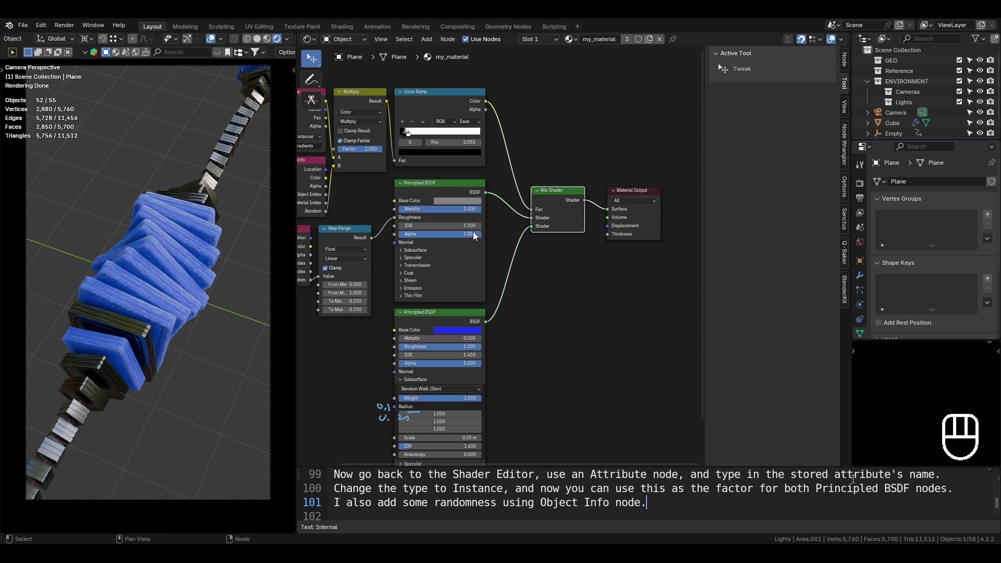
Move the second Object Info and the Map Range closer to the metallic BSDF, aligned with the nodes above, and save the file
middle_drag(473, 232, 642, 249)
drag(438, 334, 506, 253)
key(g)
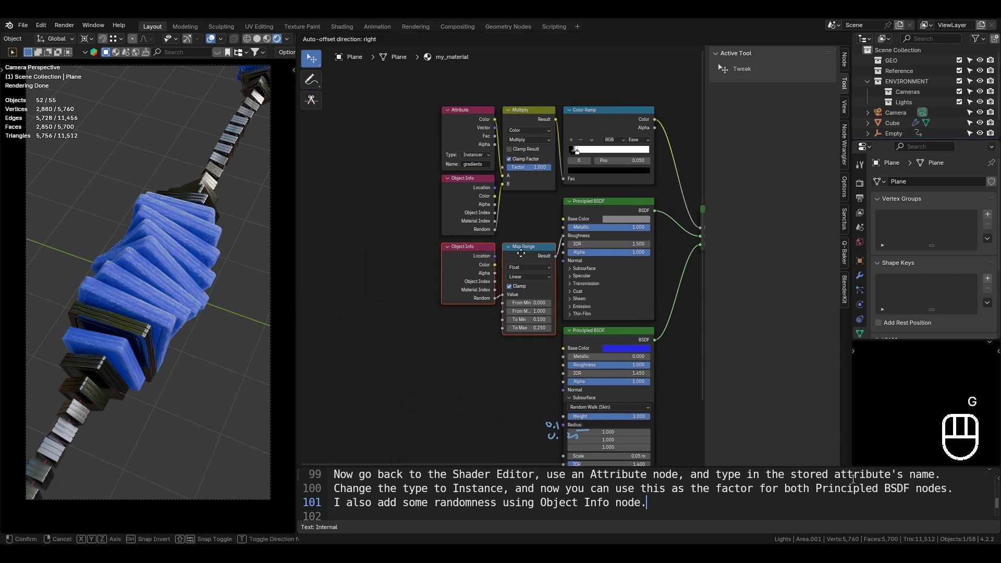
click(521, 252)
drag(419, 124, 537, 282)
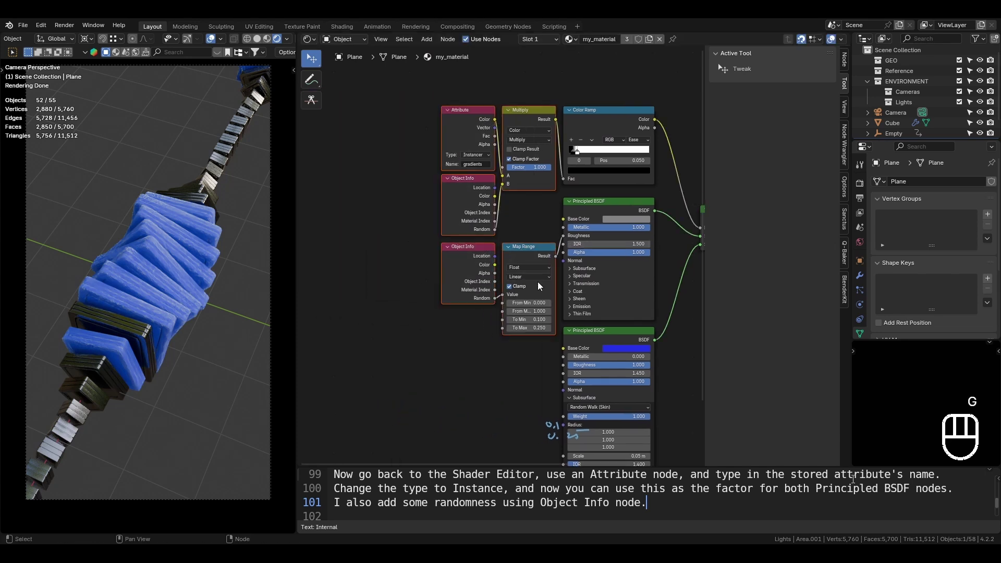
click(402, 276)
key(ctrl+s)
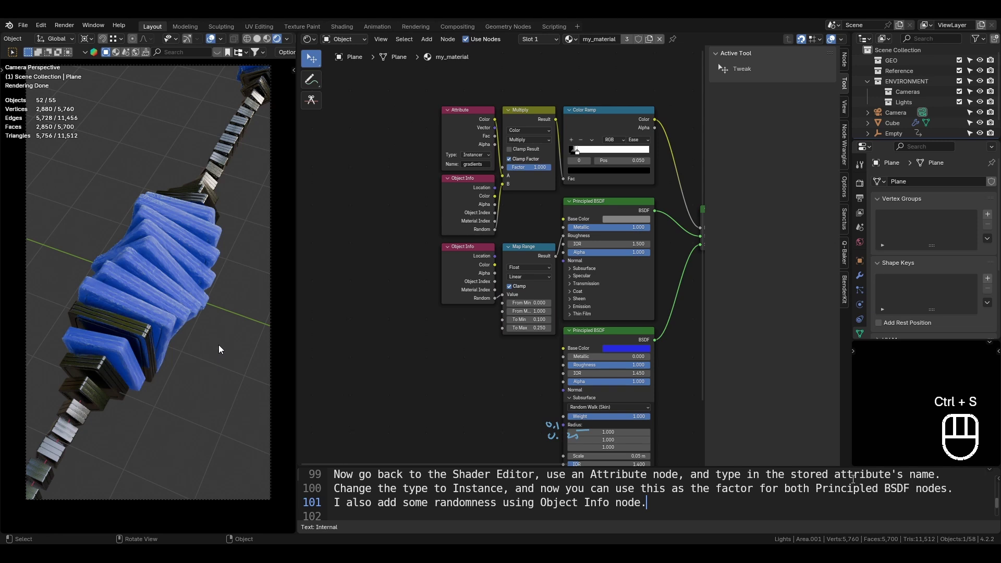
Play the animation to check the materials in motion, stop it, save the file and return to the first frame
key(space)
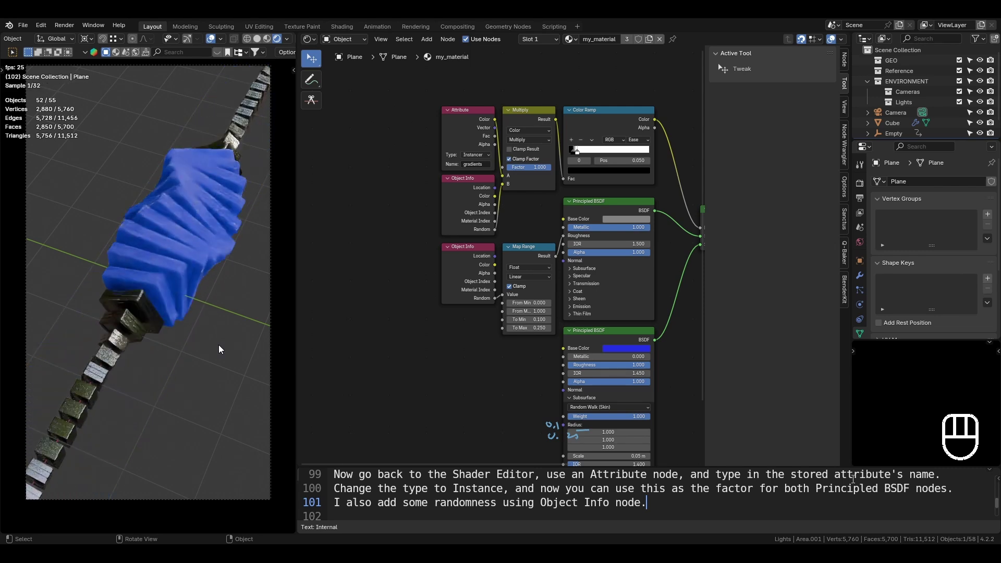
key(space)
key(ctrl+s)
key(shift+Left)
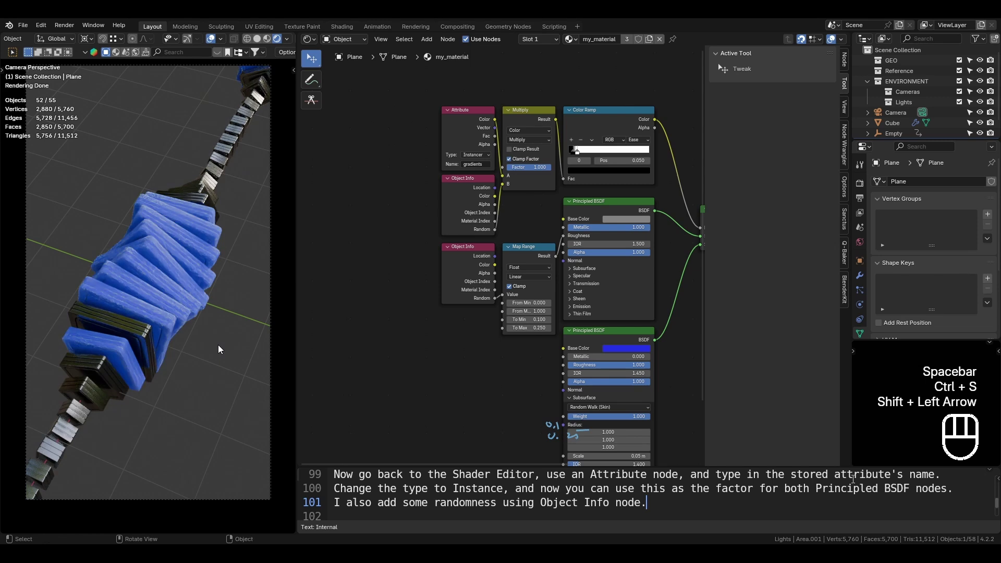
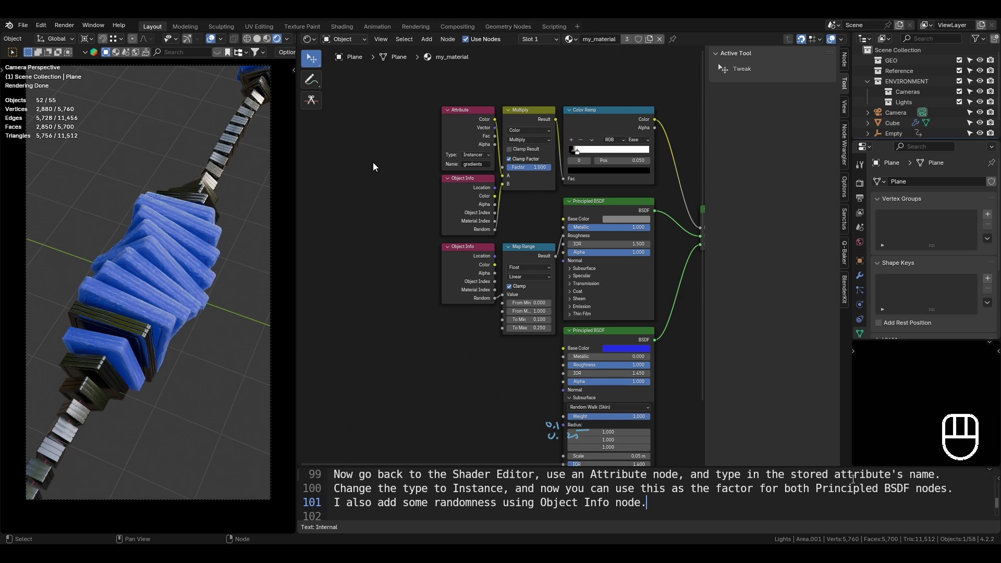
Show the 3D Viewport in the node area, select the camera and rotate it slightly in front view
click(309, 39)
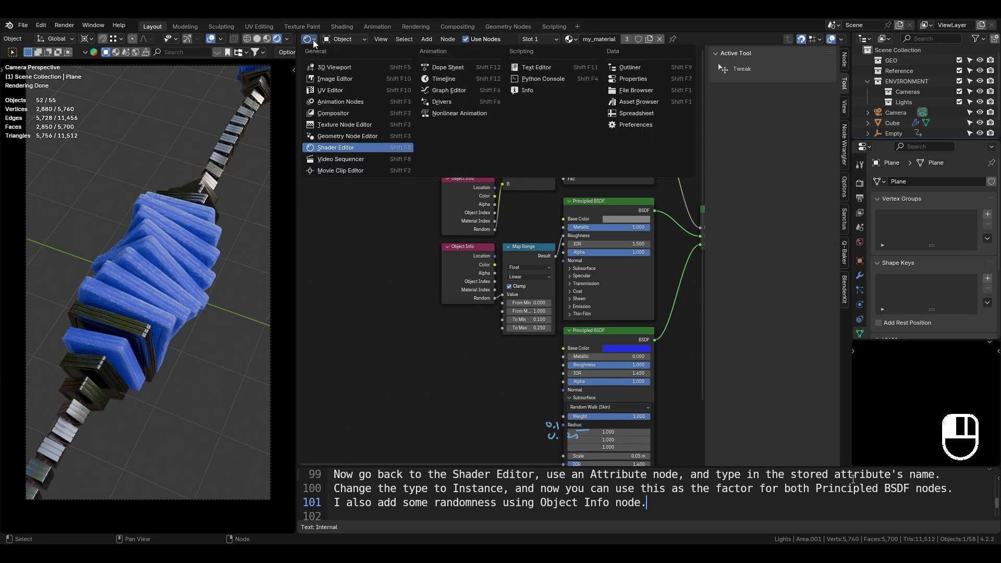
click(333, 68)
scroll(558, 236, down, 5)
click(548, 239)
key(KP_1)
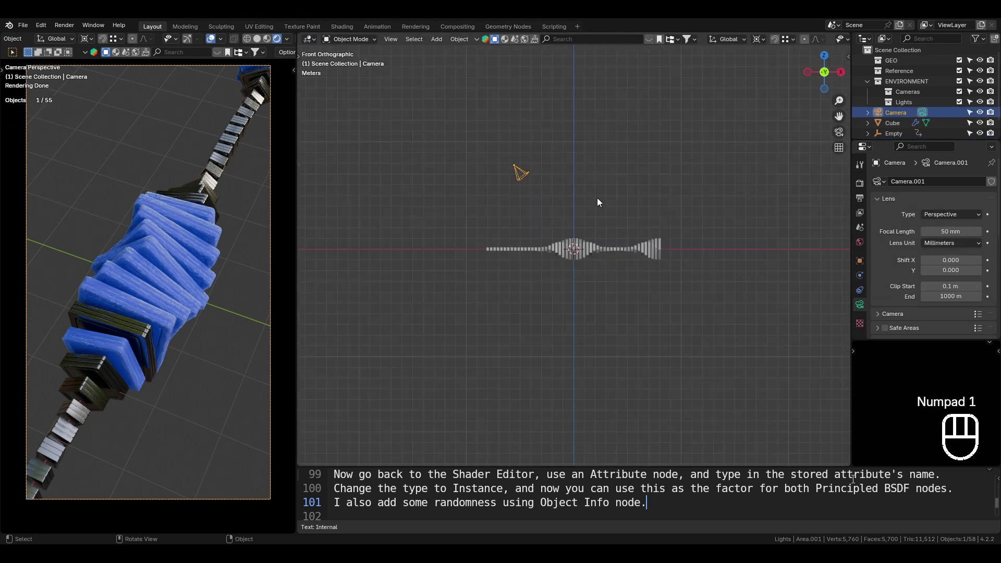
key(r)
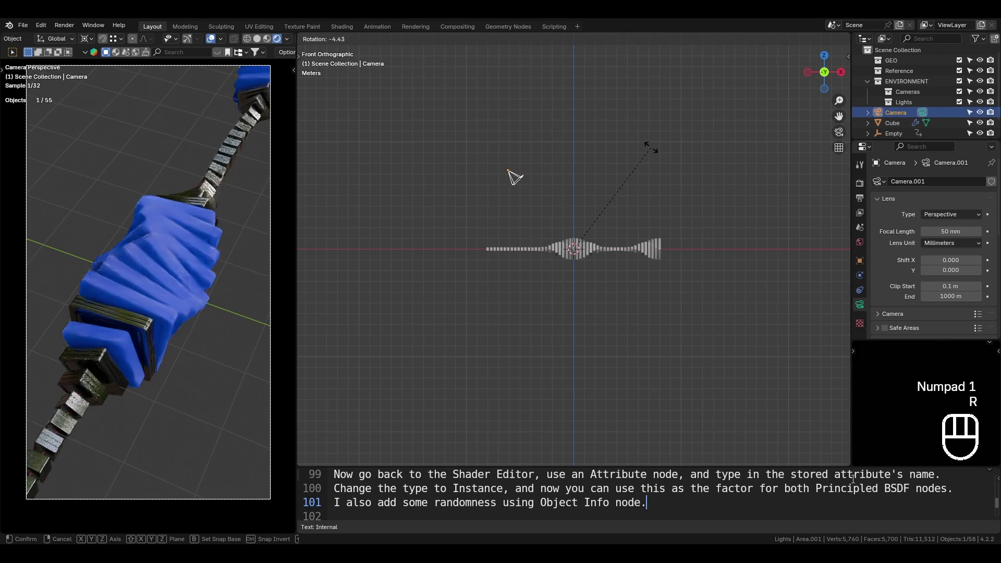
click(684, 166)
Rotate the camera about 2.7° around the global Z axis in top view
key(KP_7)
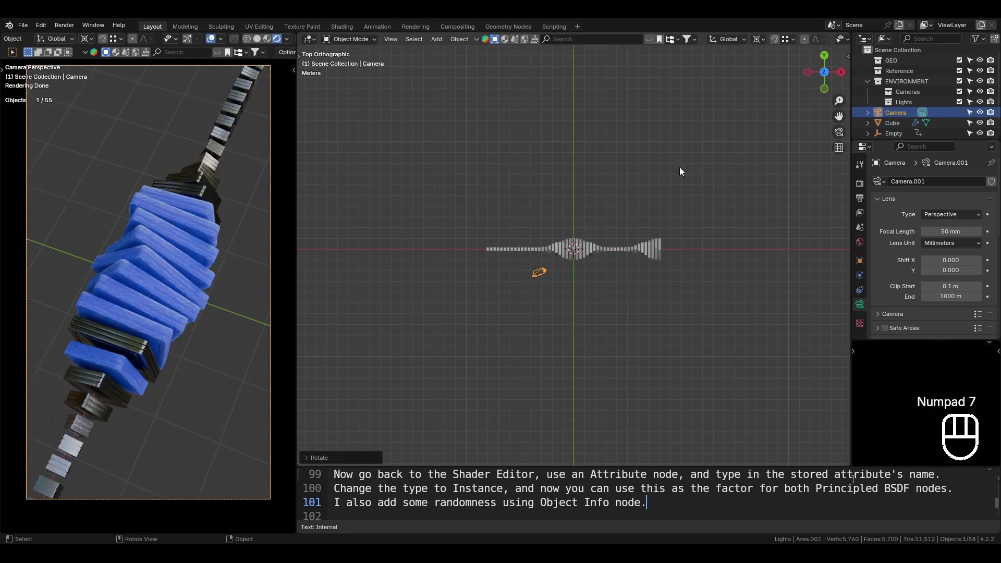
key(r)
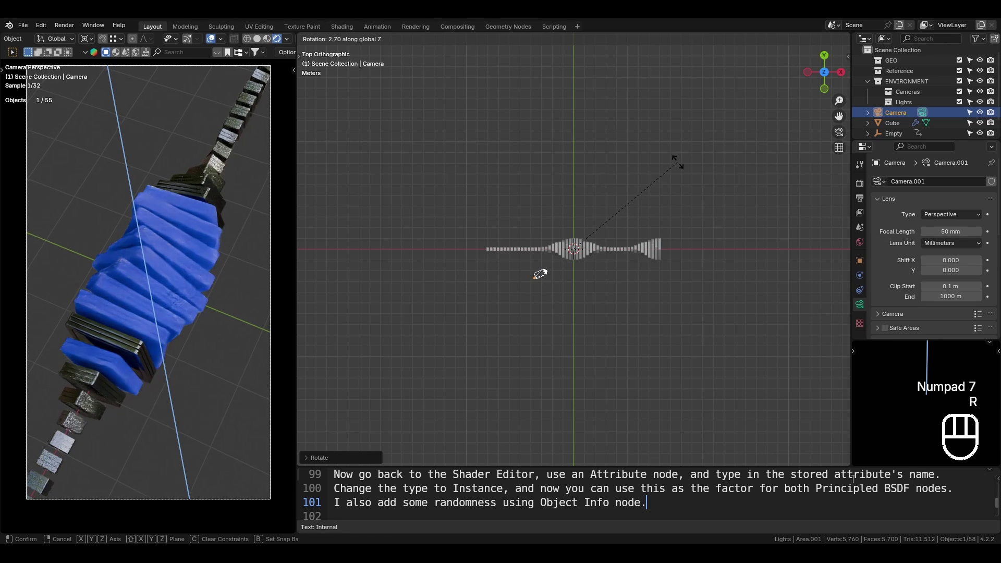
click(678, 164)
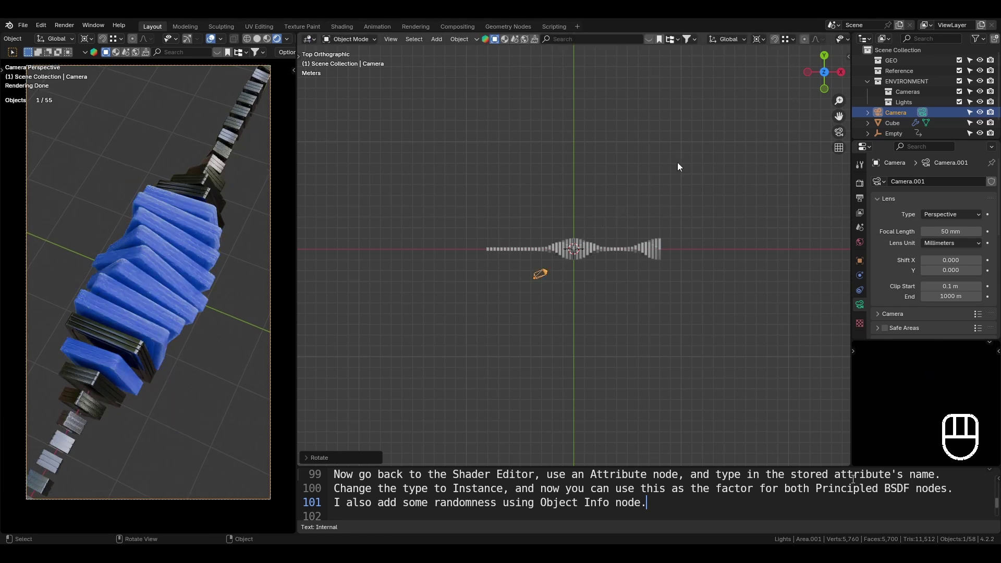
Open the plane's Geometry Nodes at the lower Combine XYZ nodes and start a new notes heading "Step 8:"
click(591, 249)
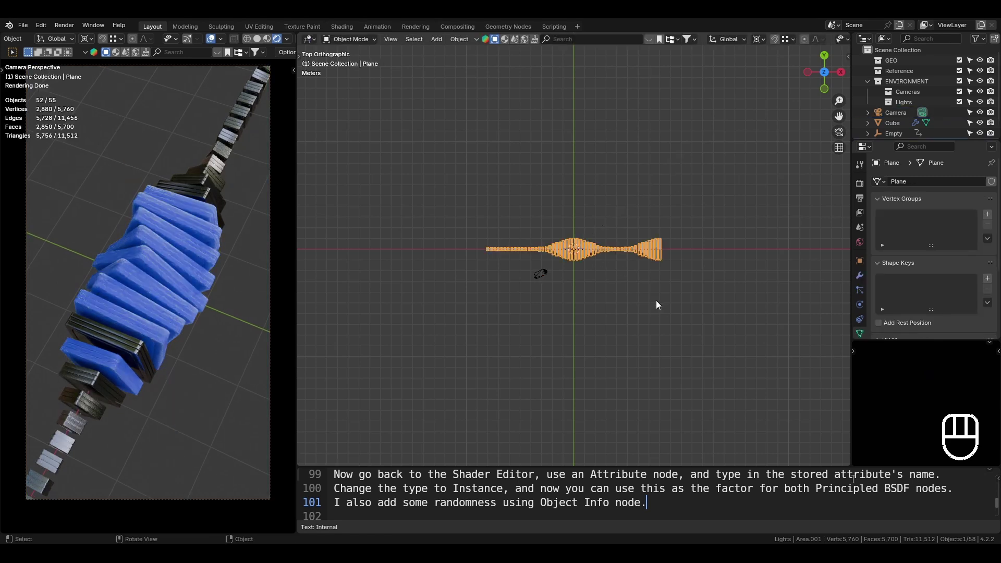
click(312, 38)
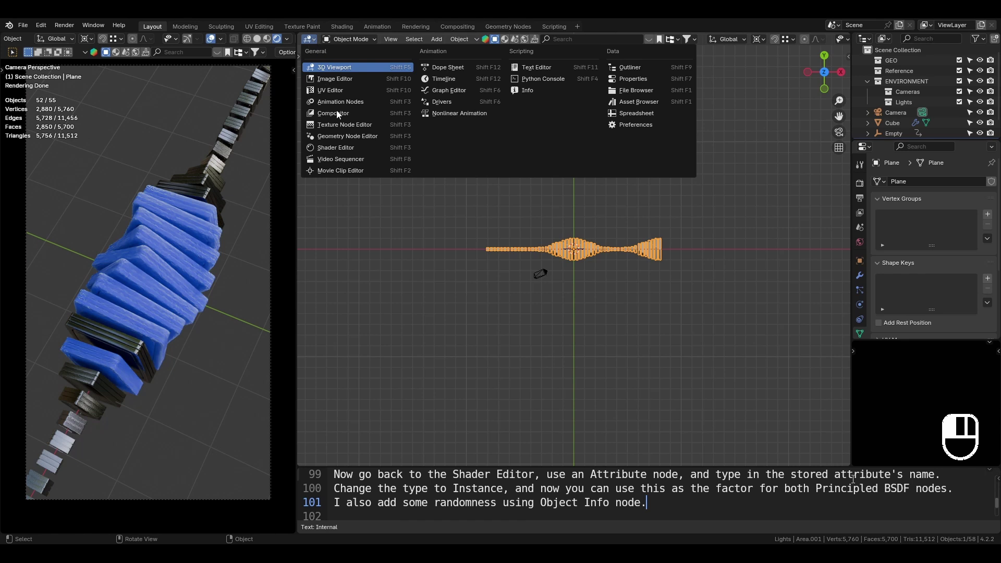
click(357, 139)
middle_drag(519, 444, 551, 209)
key(Down)
key(Down)
key(Down)
key(Down)
key(Down)
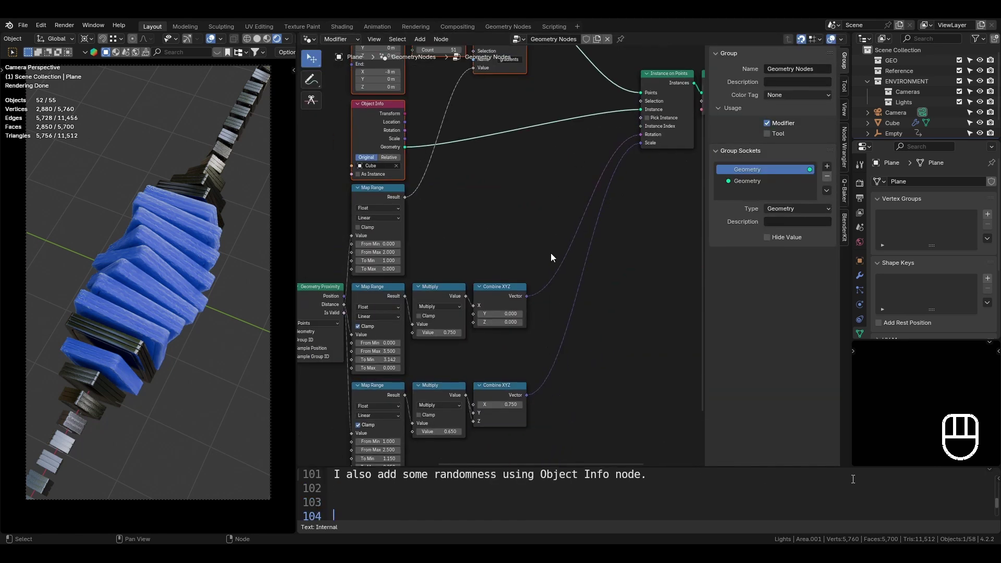
middle_drag(555, 314, 563, 264)
key(Up)
key(Up)
key(Up)
text(Step 8:)
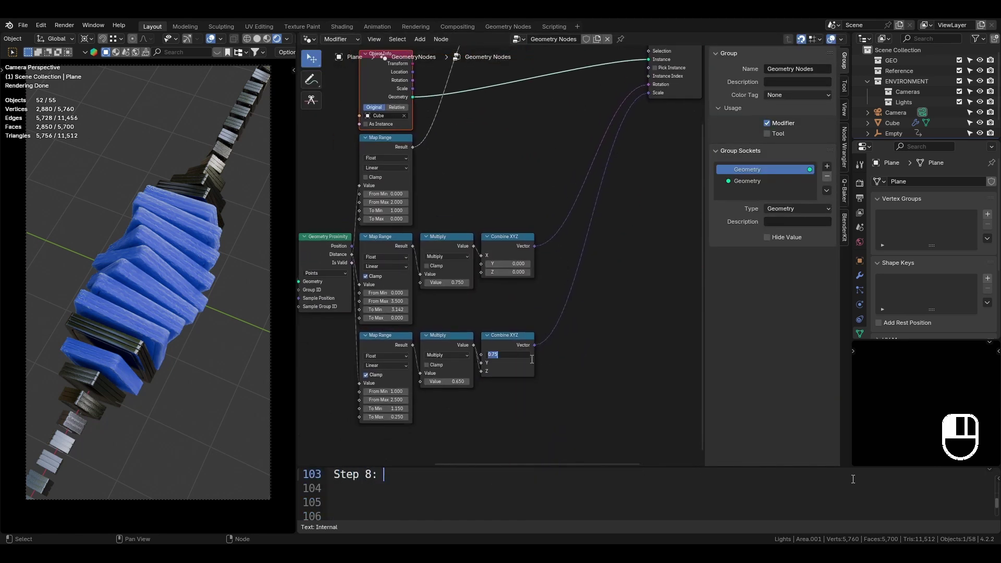
Try 1.000 for X on the lower Combine XYZ, undo it, and add "Final Touches-Lighting and COmpositing" to the notes heading
drag(510, 356, 561, 353)
text(Final Touches-Lighting and COmpositing)
scroll(558, 353, up, 2)
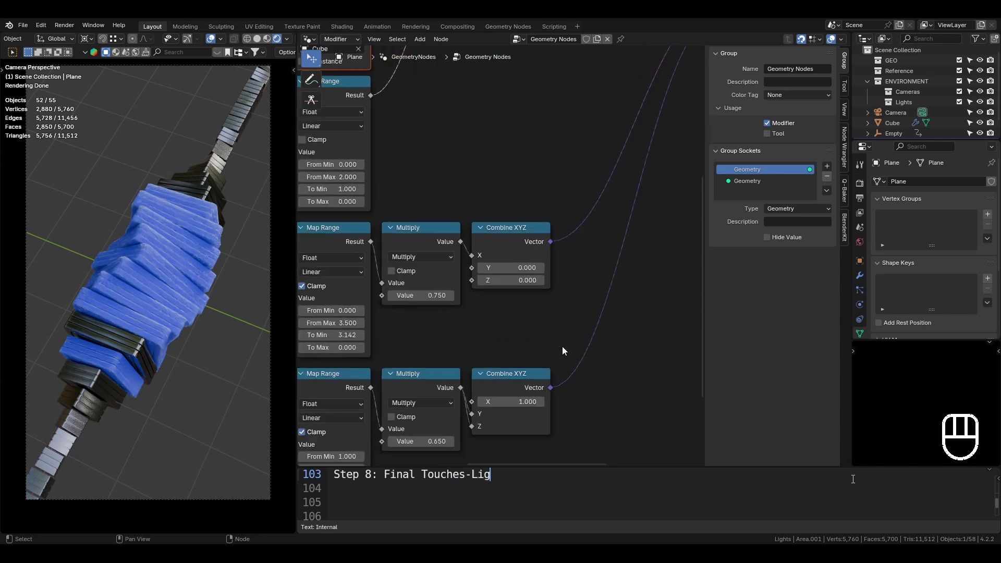
key(ctrl+z)
Set X of the lower Combine XYZ to 0.85 and correct the notes heading to "Final Touches - Lighting and Compositing"
middle_drag(574, 348, 578, 221)
key(ctrl+Left)
key(ctrl+Left)
key(ctrl+Left)
key(ctrl+Left)
key(ctrl+Left)
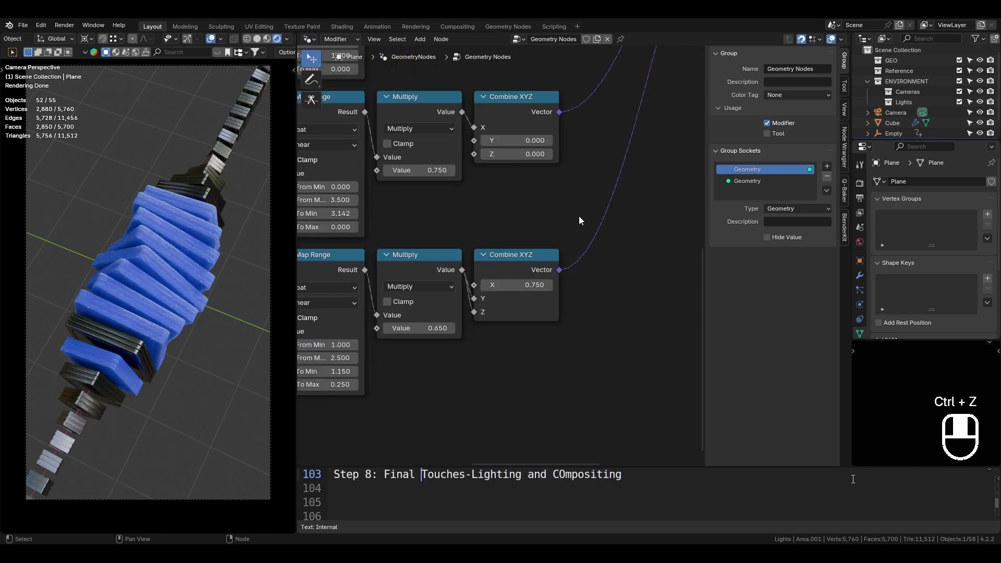
key(ctrl+Right)
key(Delete)
text(-)
click(531, 284)
key(ctrl+Right)
text(.)
key(ctrl+Right)
key(Right)
key(Right)
key(BackSpace)
text(o85)
key(Return)
key(Down)
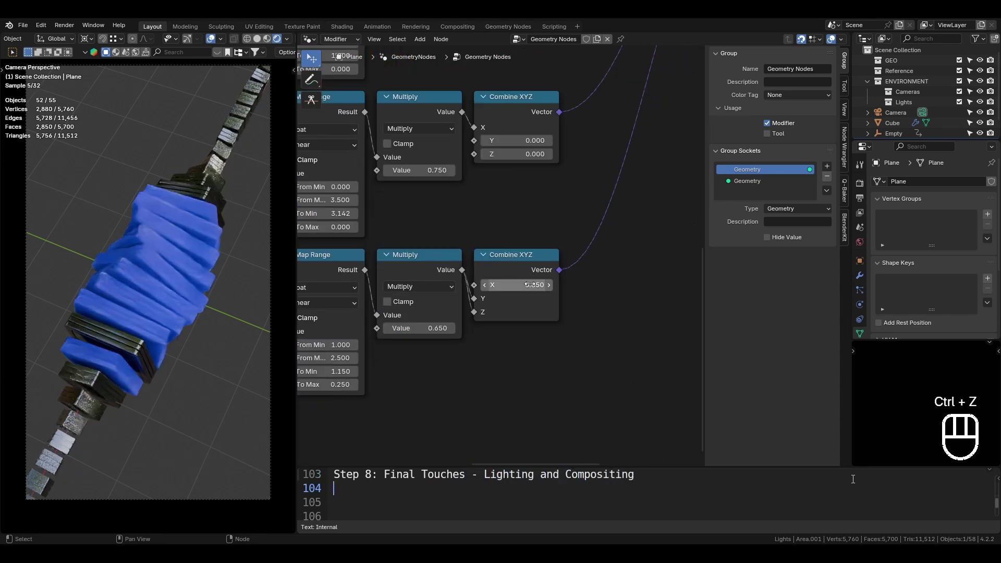
Save, switch to the 3D Viewport, and write "I'll speed up the video here while I go over my lighting setup and compositing"
text(I'll speed up the video here while I)
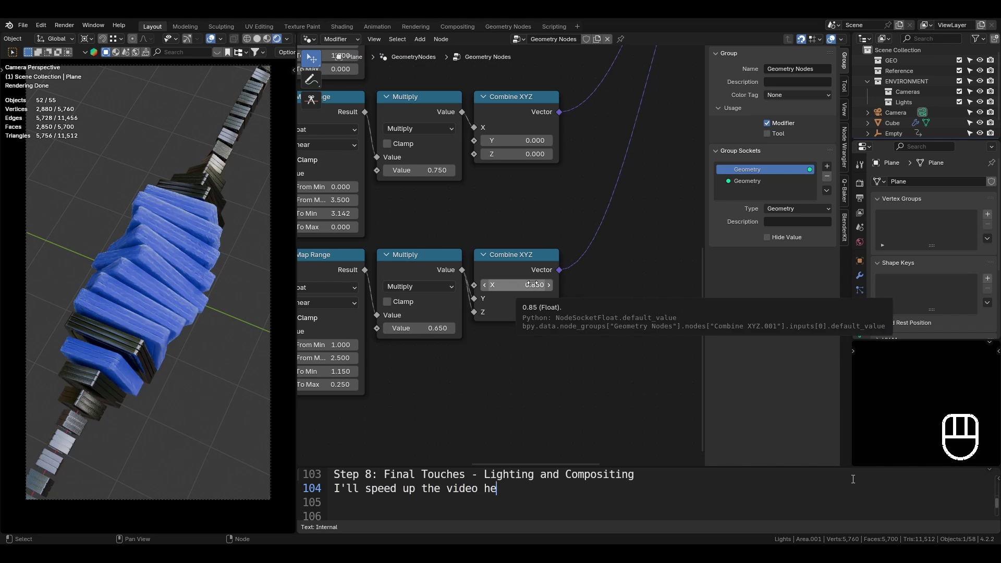
key(ctrl+s)
text(go over my)
click(310, 40)
text(lighting se)
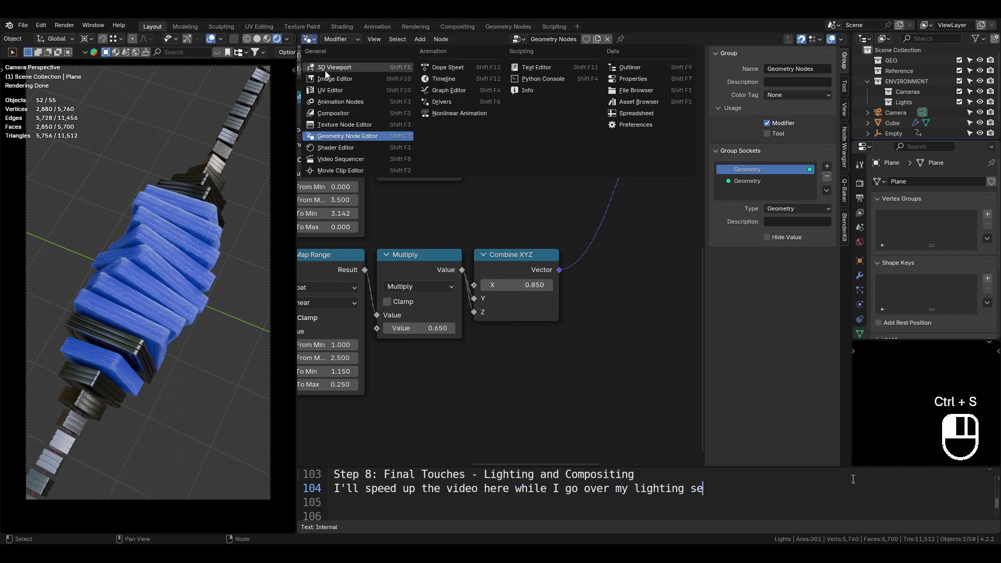
click(324, 69)
text(tup and co)
key(ctrl+s)
text(mpositing)
Enable Scene Lights and Scene World for the rendered camera view, and continue the notes with "My general approach"
click(287, 40)
text(. My)
key(Return)
text(general a)
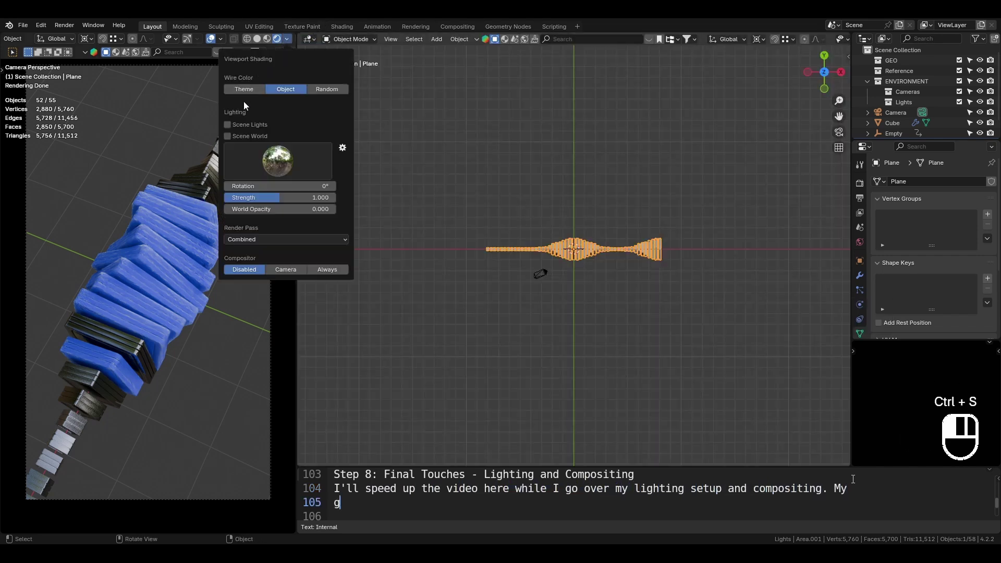
click(240, 125)
text(pproa)
click(241, 137)
text(ch)
Show the World shader nodes without the sidebar and note "is to start with a blacked-out scene, so I can focus solely on the lighting."
click(310, 39)
text(is to)
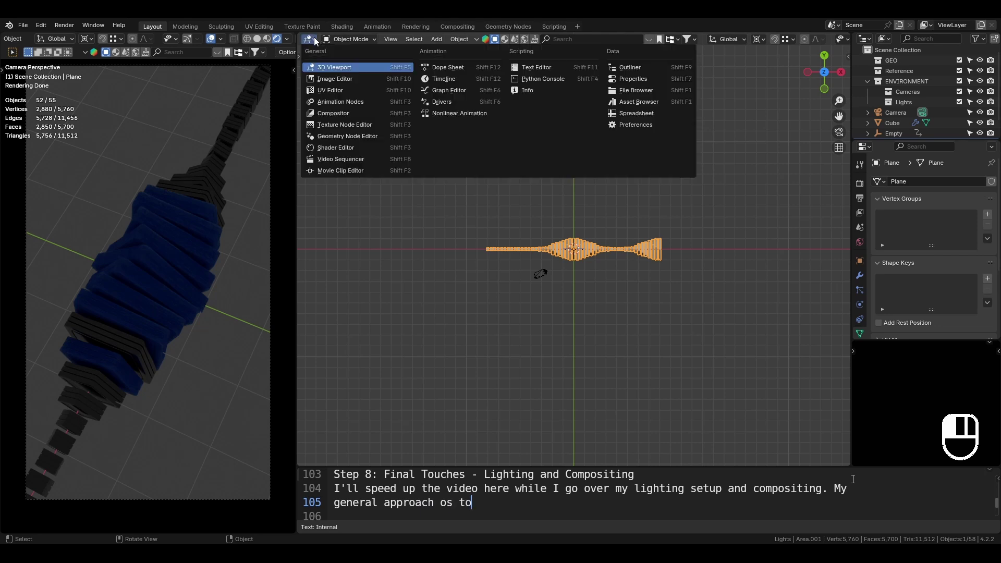
click(352, 147)
text(start with a blacked-)
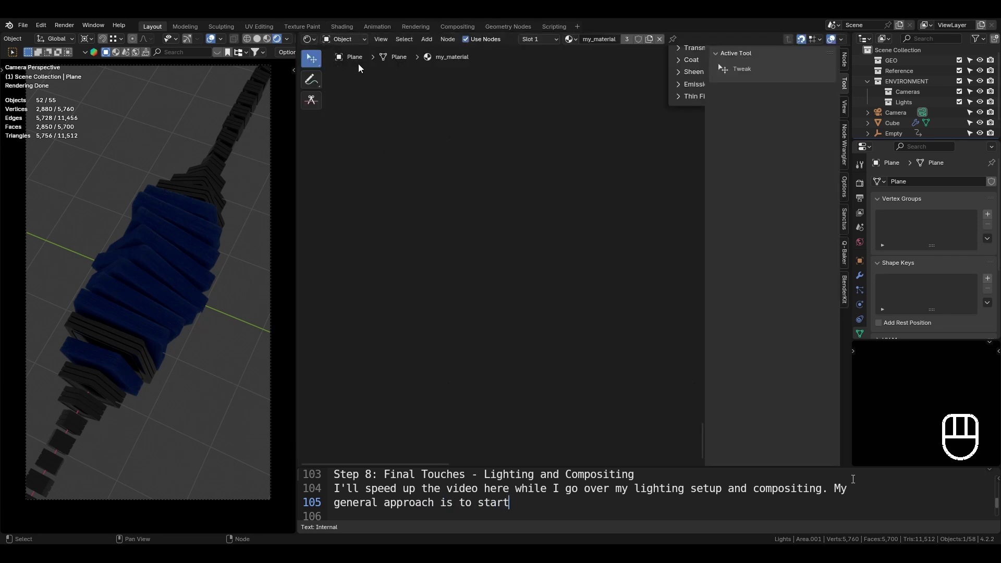
click(350, 41)
text(out scene, so I)
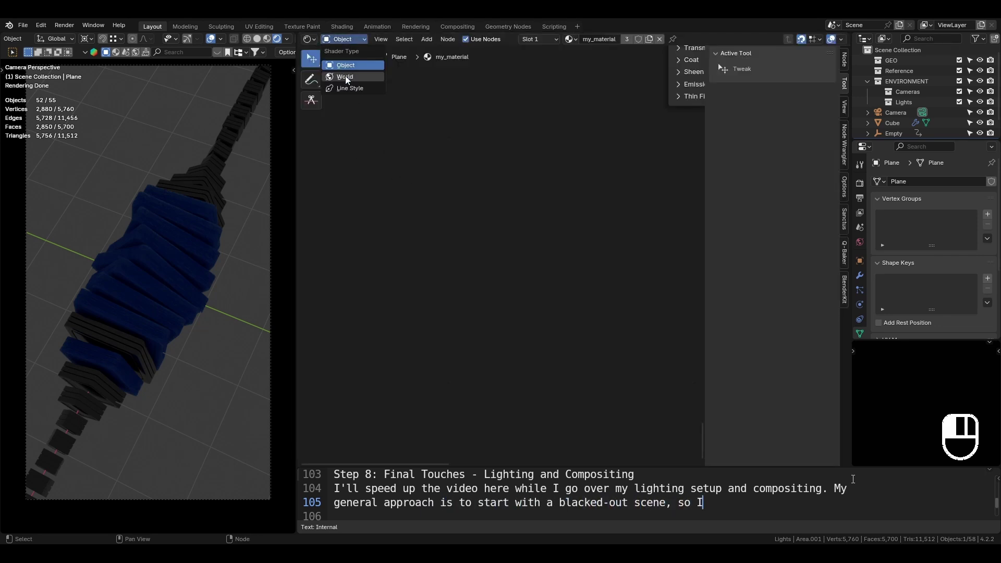
click(345, 76)
text(can focus solely on)
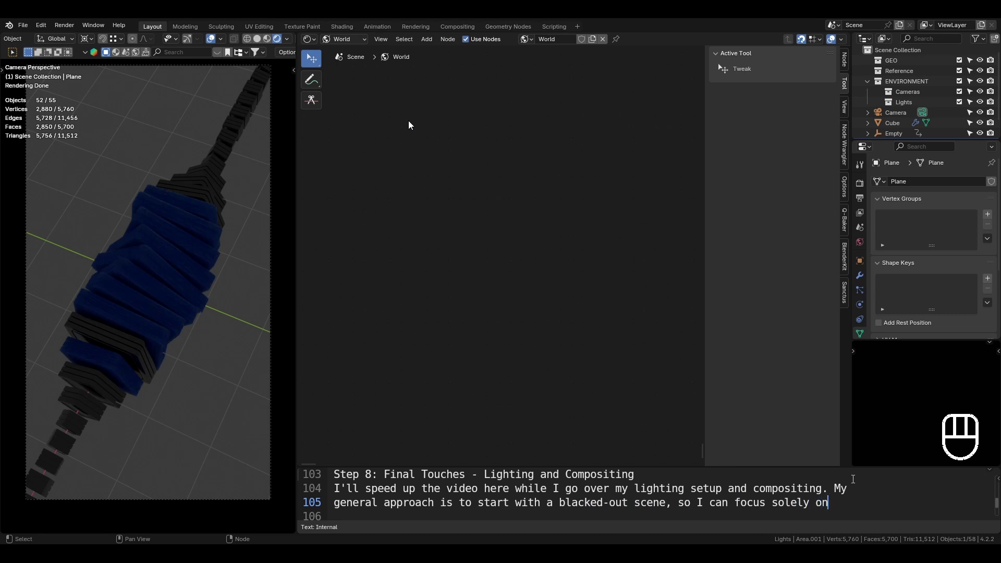
text( the lighting)
text(n.)
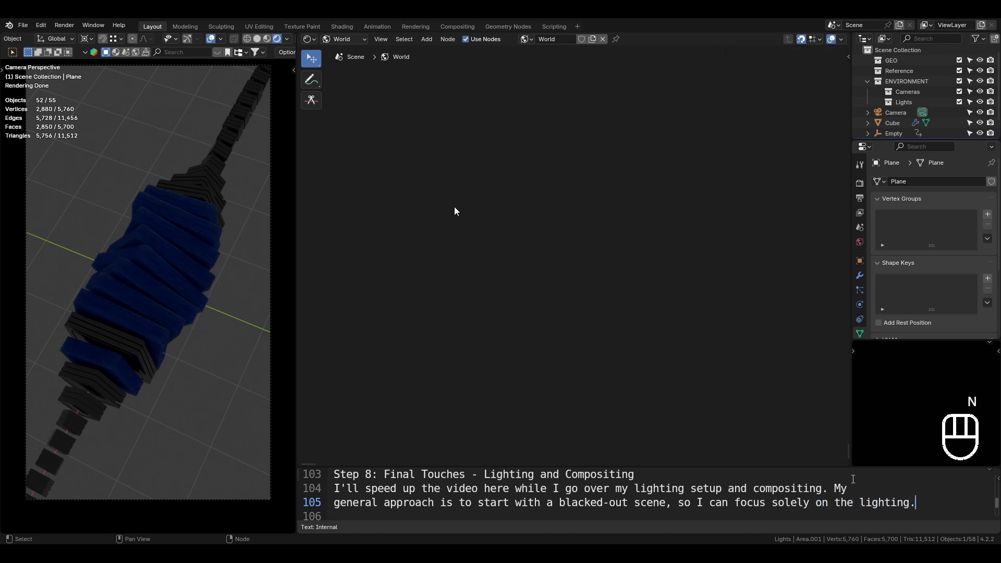
Cut the link between Background and World Output, and start a new note line "For the lighting, I follow the 3-"
text(a)
key(Down)
key(Down)
key(Down)
key(Down)
key(Down)
key(grave)
click(630, 228)
key(Up)
key(Up)
key(Up)
text(For the)
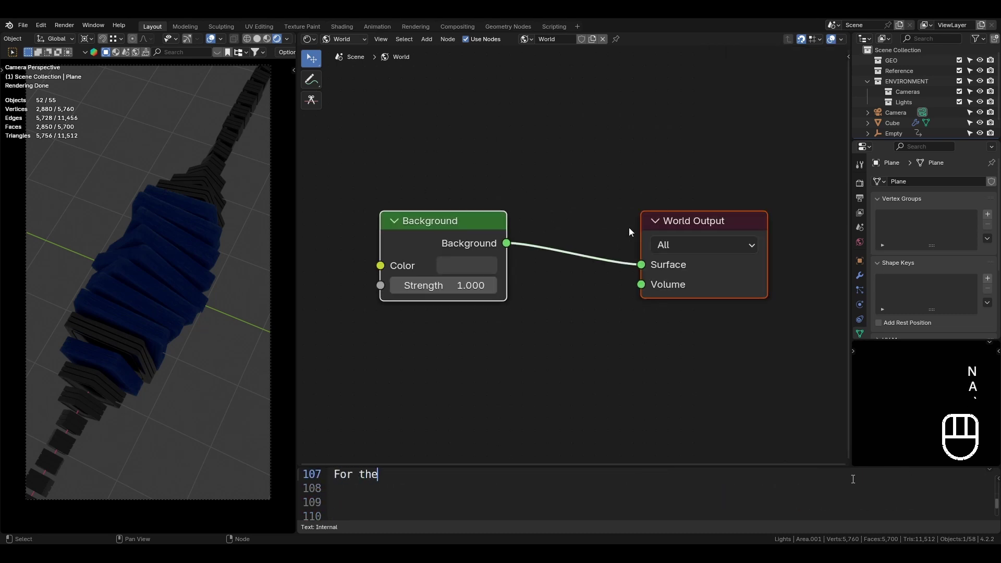
text( lighting, I f)
ctrl+right_drag(579, 255, 525, 334)
text(ollow the 3-)
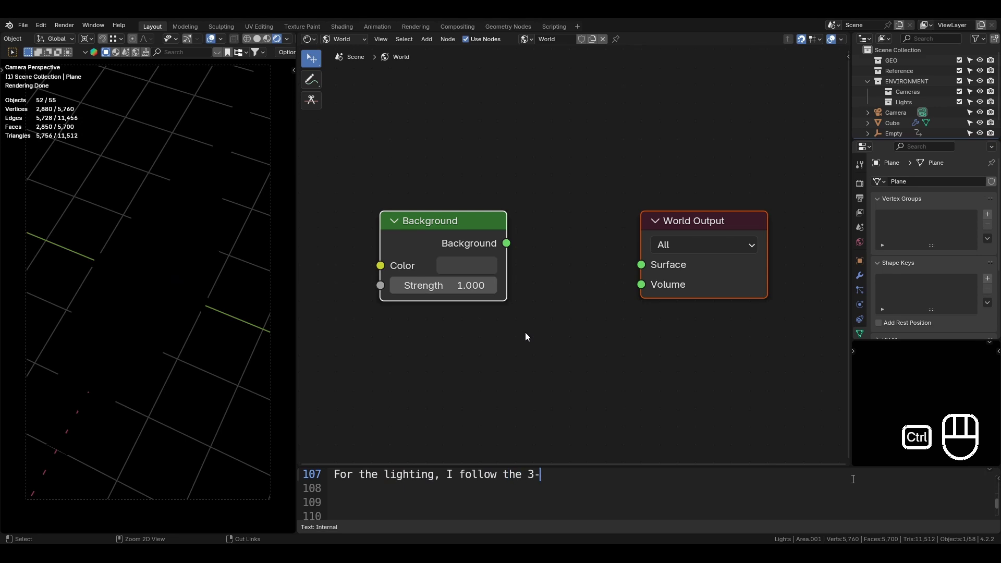
Save, continue the note with "point lighting setup, starting with the backlight," and replace the World shader nodes with the 3D Viewport
key(ctrl+s)
text(point lighting setup,)
click(313, 42)
click(325, 70)
text(starting)
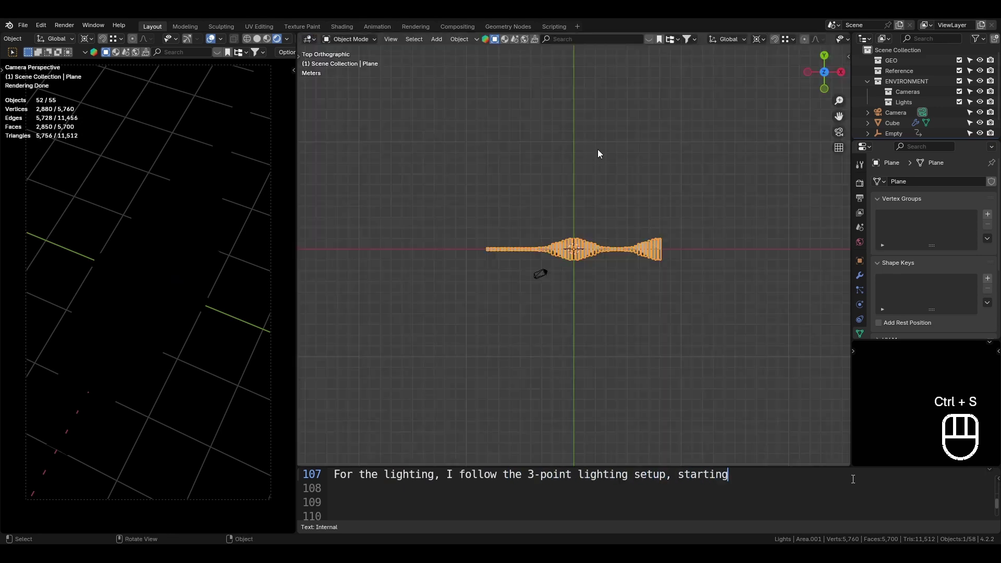
text( with the backlight,)
Move Camera into Cameras and Cube into GEO, and write "then adding fill light. My process is to ensure that each light looks good o"
drag(910, 140, 912, 219)
text(then)
key(Return)
text(adding fill light.)
drag(896, 115, 907, 63)
click(901, 126)
text(My process is to ensure)
click(900, 137)
text(that each light looks good o)
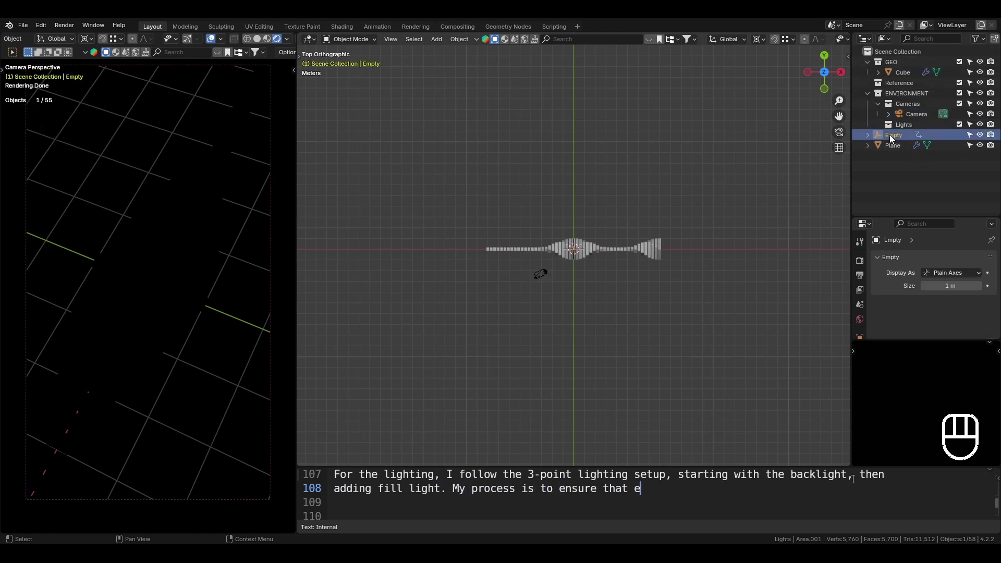
Move the Empty and Plane into GEO and write "n its own, so you'll see me turning on one light at a time and tweaking it."
drag(899, 139, 900, 58)
text(n its own, so)
key(Return)
text(you'll s)
click(892, 145)
text(ee m)
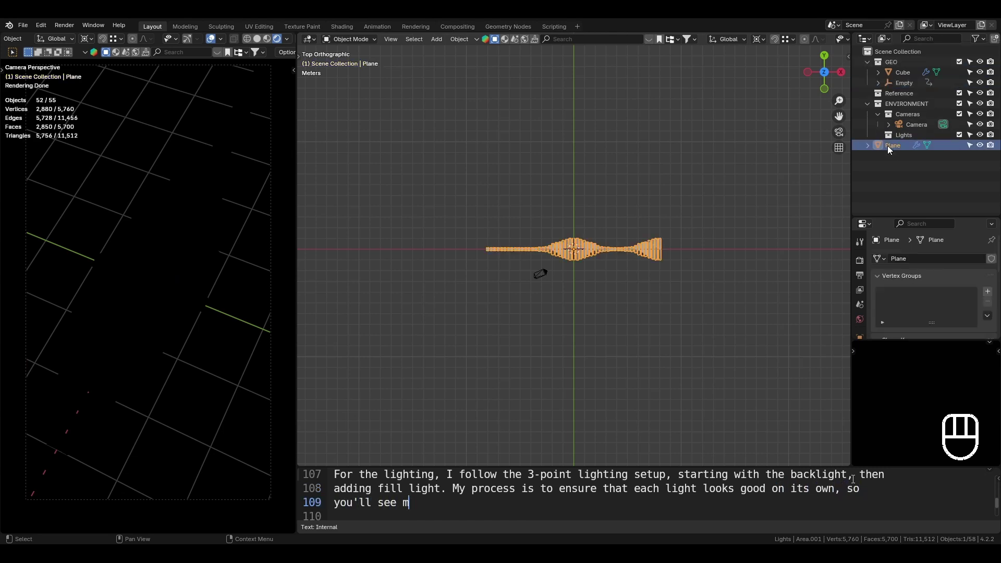
text(e turning on one light at a time)
drag(887, 146, 900, 76)
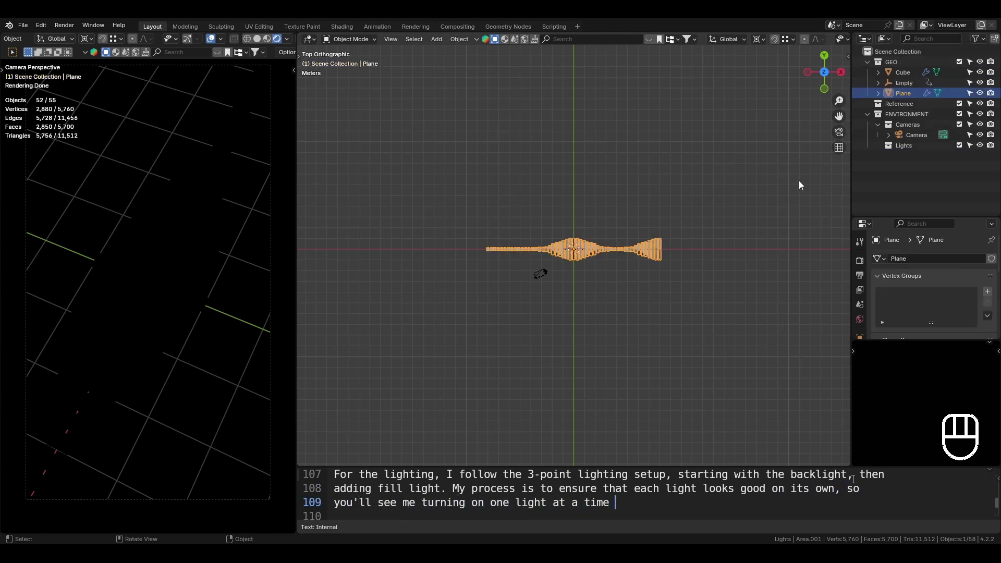
text(and tweaking it.)
key(Return)
key(Return)
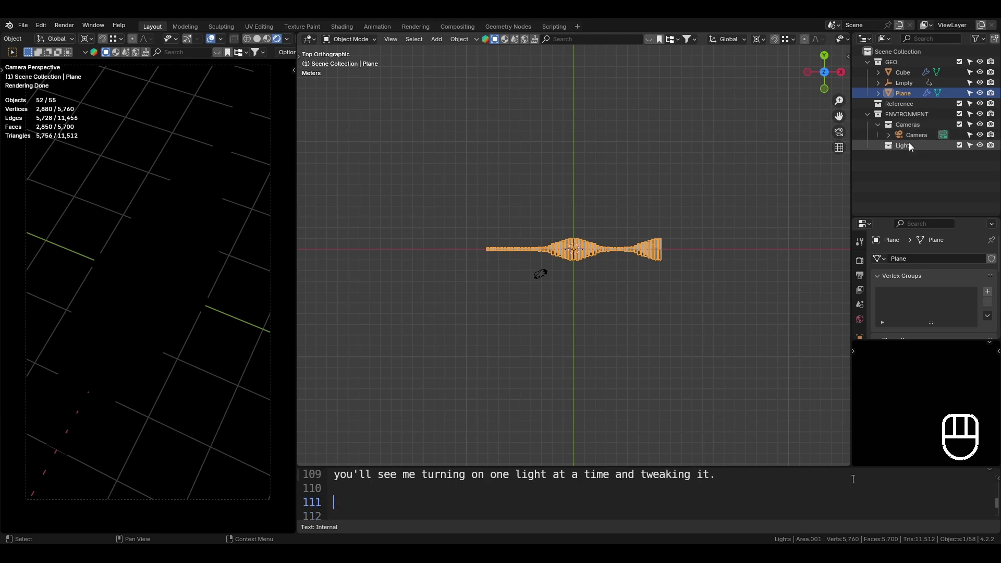
Add an area light in the Lights collection and start a note "For the world lighting, I'm not using any HDRI"
click(909, 144)
key(KP_1)
text(f)
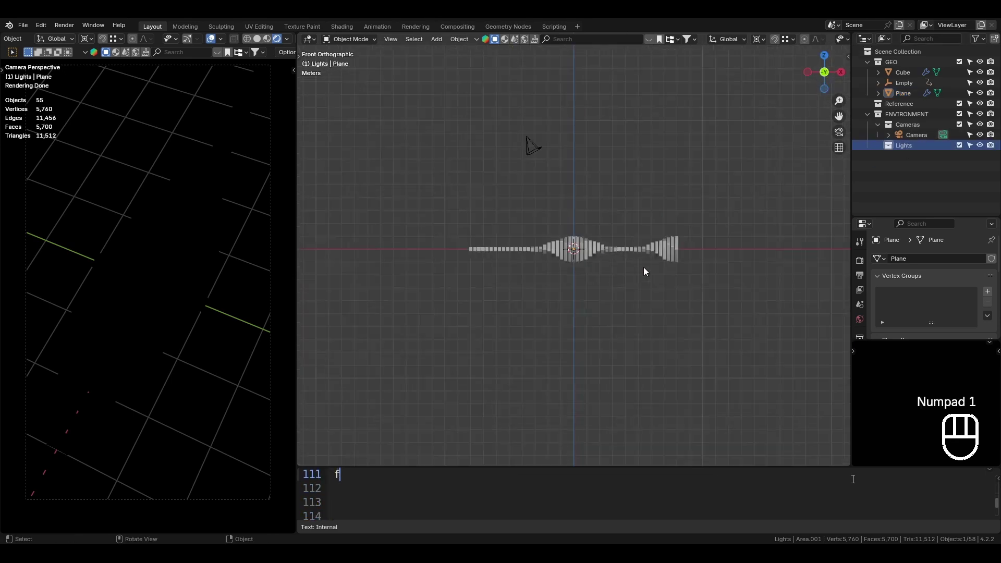
text(or the world ligh)
middle_drag(644, 267, 608, 240)
key(shift+a)
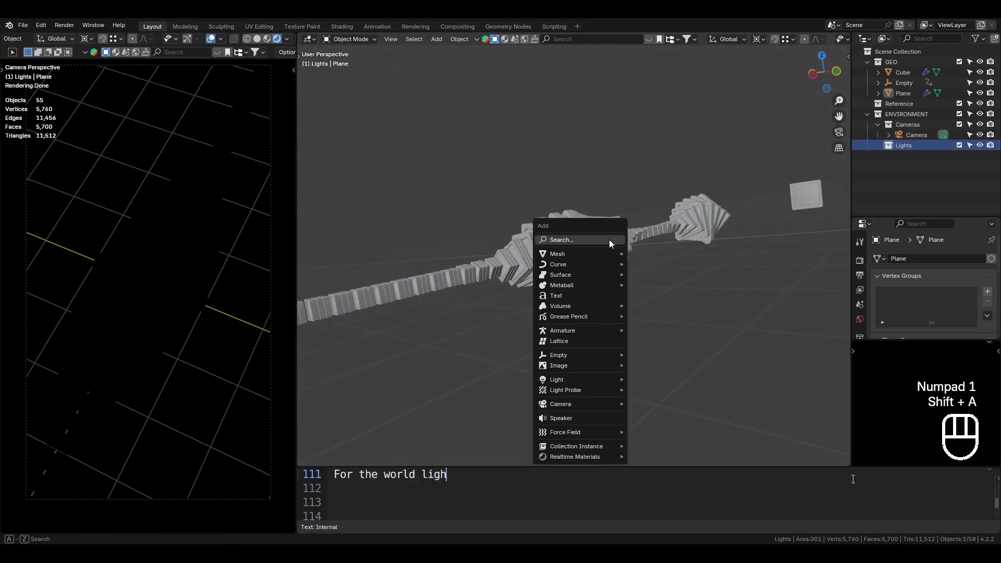
text(ting, I'm not)
mouse_move(602, 379)
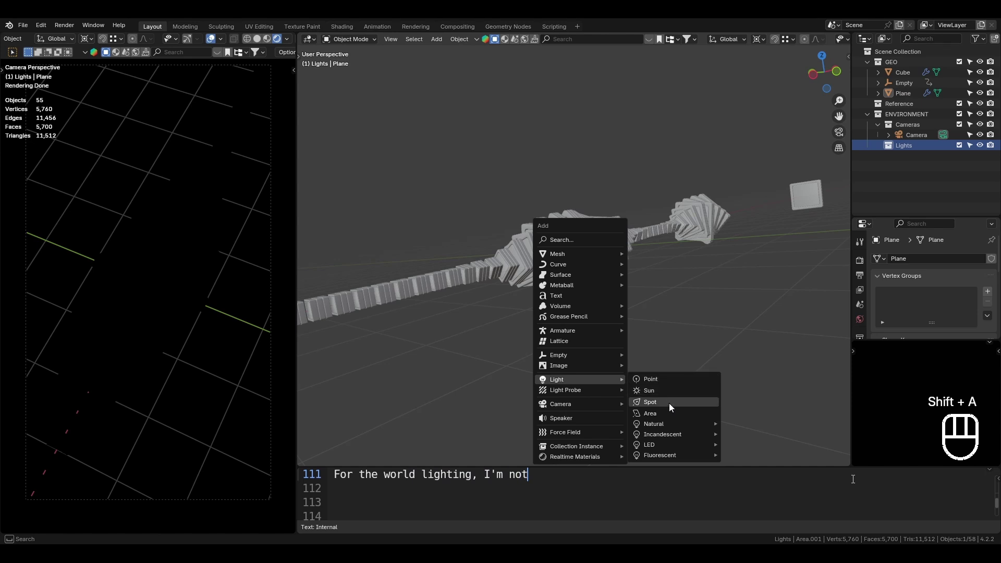
text(using any HDRI)
click(671, 412)
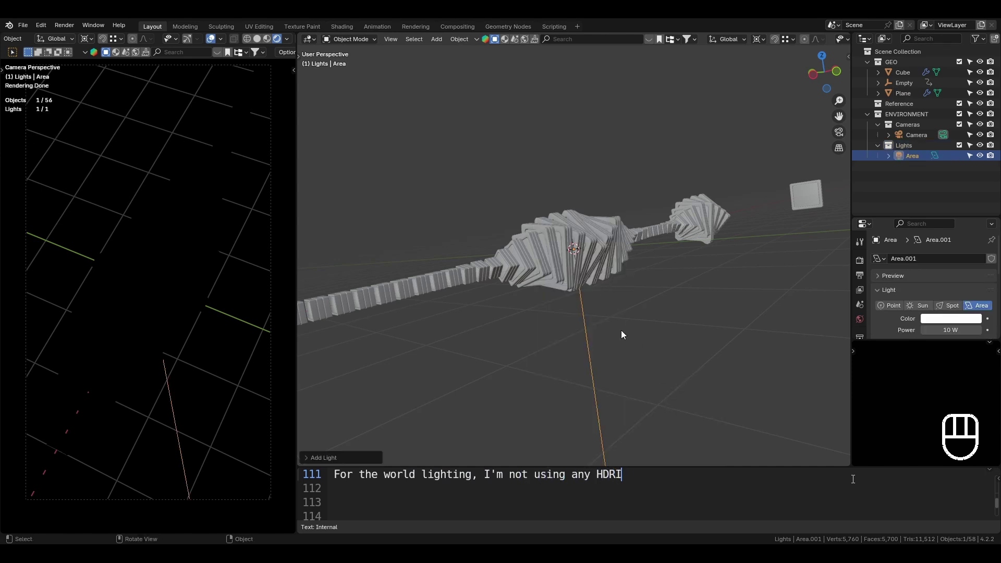
Raise the area light about 2.45 m along Z and continue the note with "s--just adding a sm"
text(gzs at)
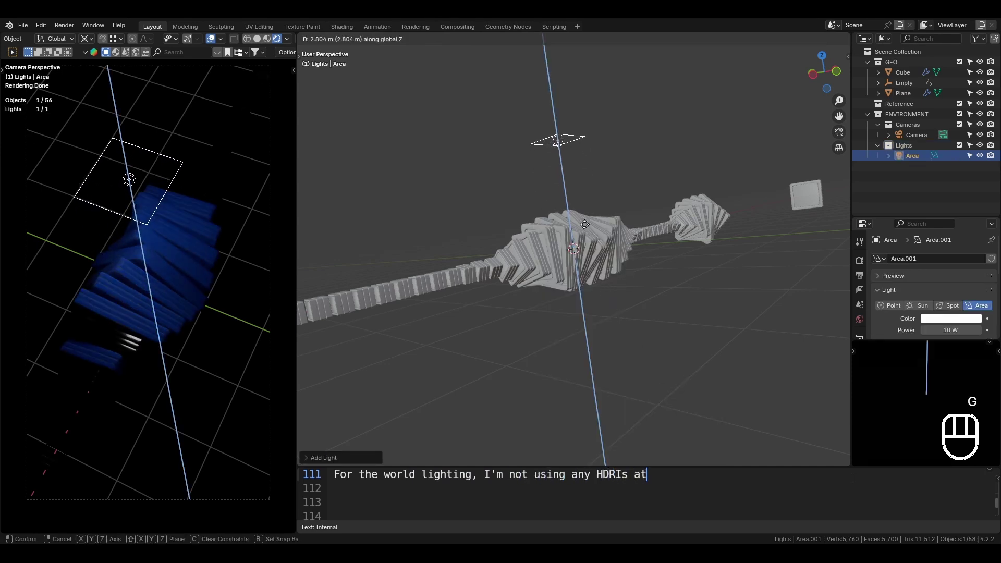
key(BackSpace)
key(BackSpace)
text(--)
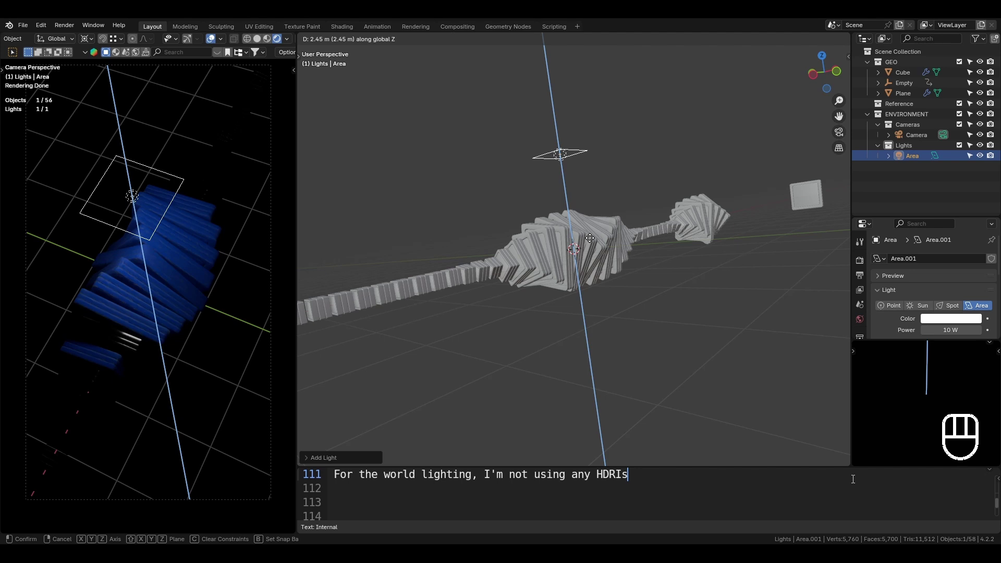
click(589, 238)
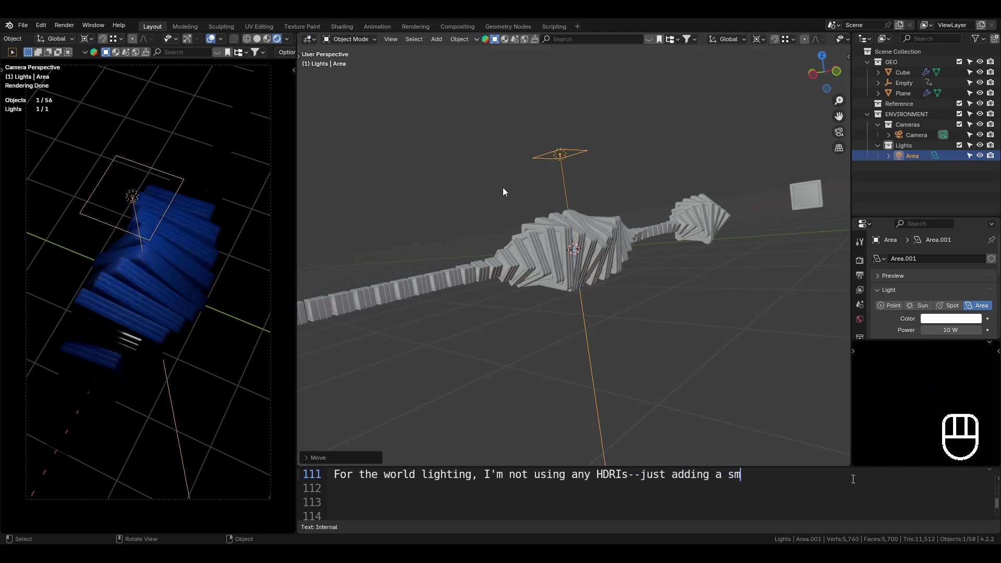
Hide the overlays in the rendered camera view and complete the note with "smoky background with a Principled Volume shader."
text(oky back)
click(211, 40)
key(KP_1)
text(th a Pri)
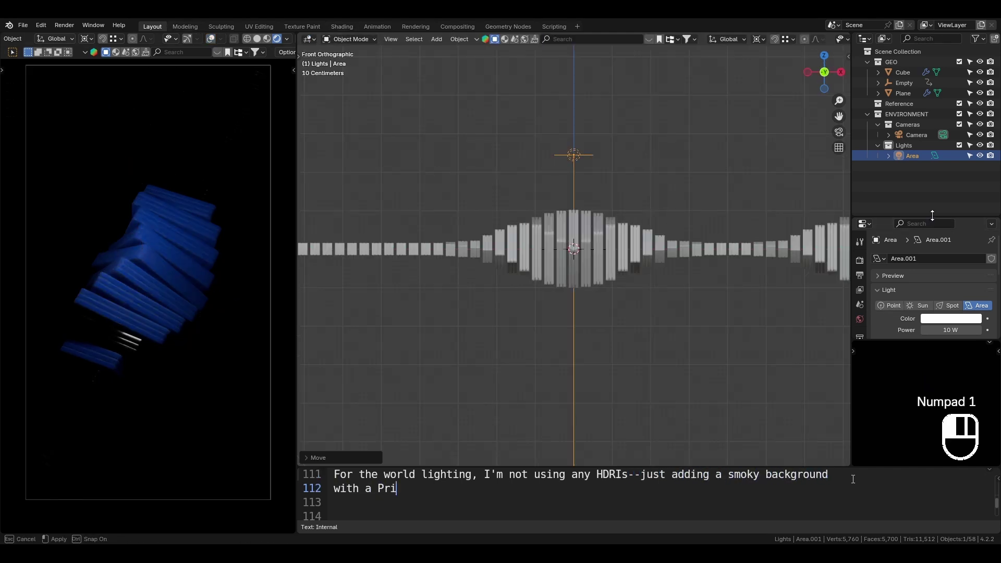
drag(933, 215, 932, 142)
text(ncipled Volume shade)
Set the area light's power to 1221 W and narrow its beam spread to 71.9°
scroll(887, 248, down, 3)
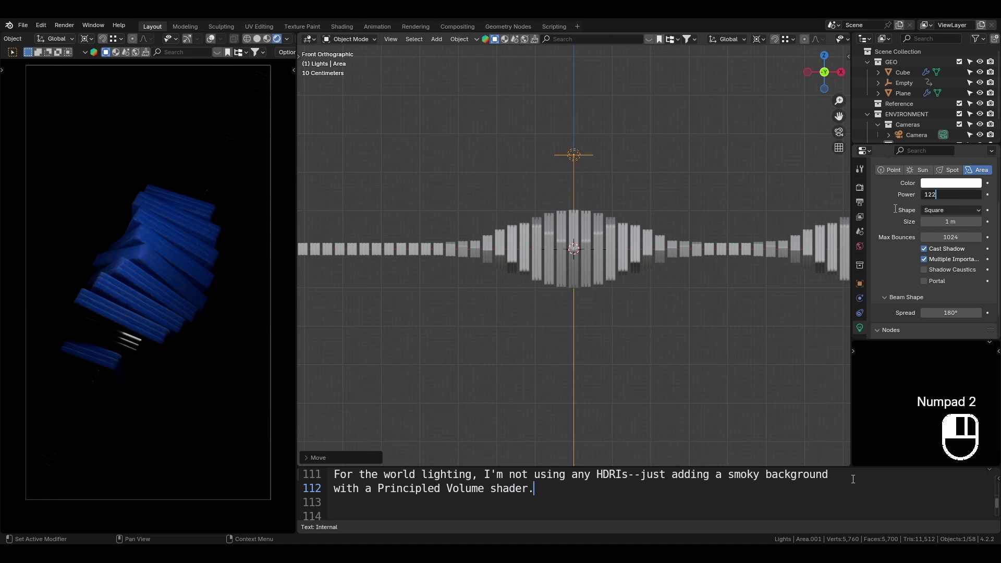
text(1)
key(Return)
key(Return)
key(Return)
key(Return)
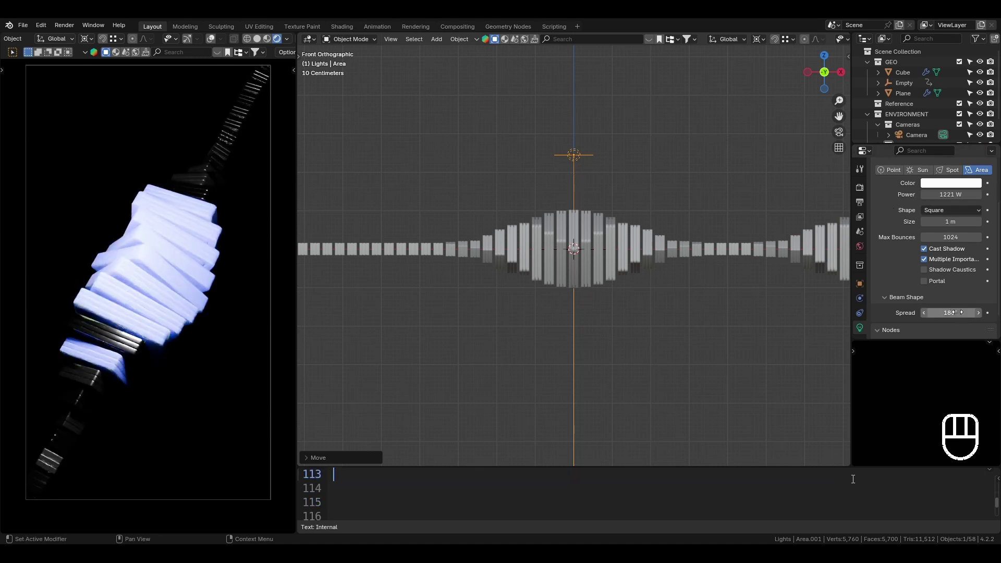
drag(957, 313, 923, 313)
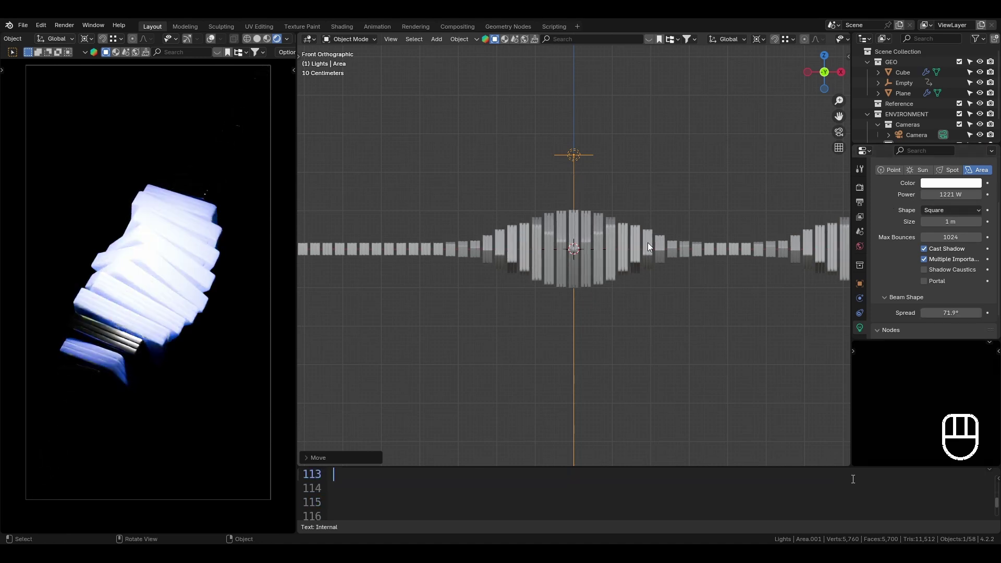
In the right side view, swing the area light around the objects so it shines from behind them
key(KP_1)
key(KP_3)
key(g)
key(r)
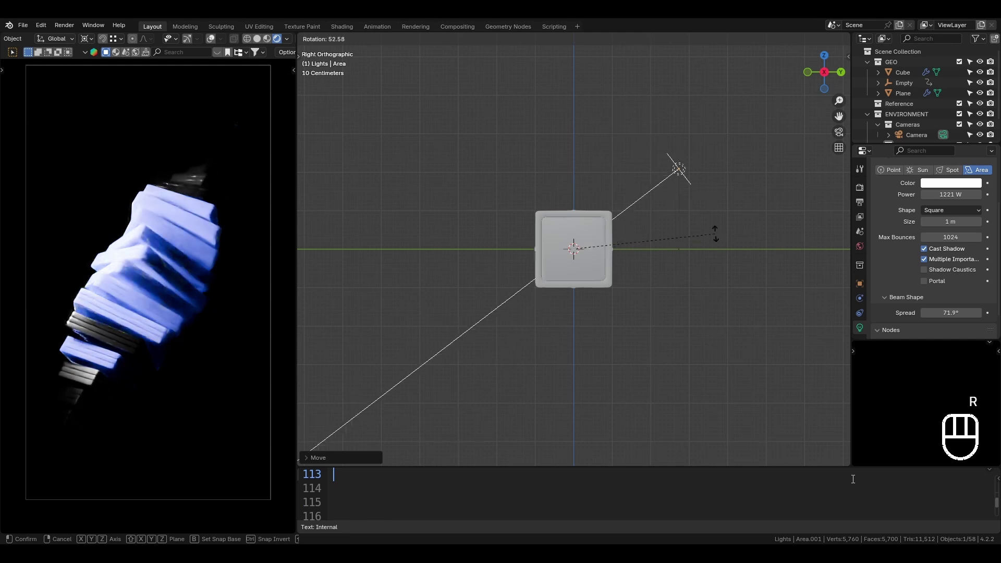
click(720, 275)
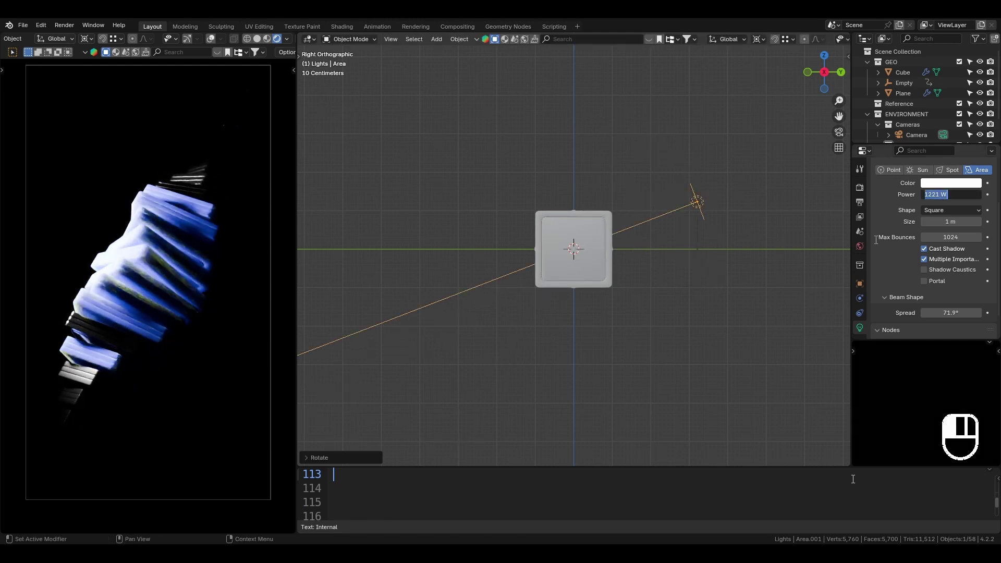
Set the area light's power to 123 W
click(950, 194)
text(123)
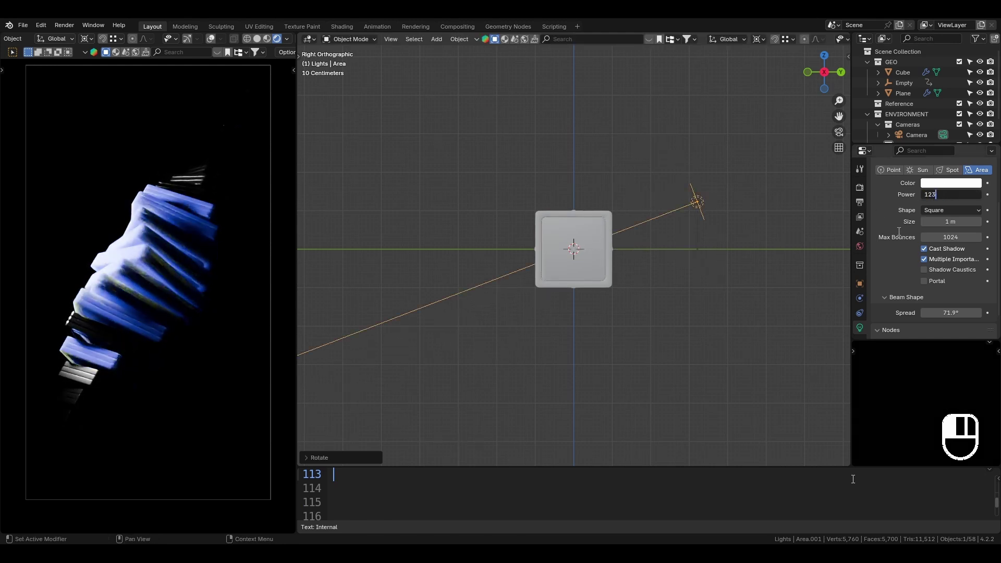
key(Return)
Rotate the area light in the top view and shift it about -0.8 m along the Y axis
key(KP_1)
key(KP_7)
key(r)
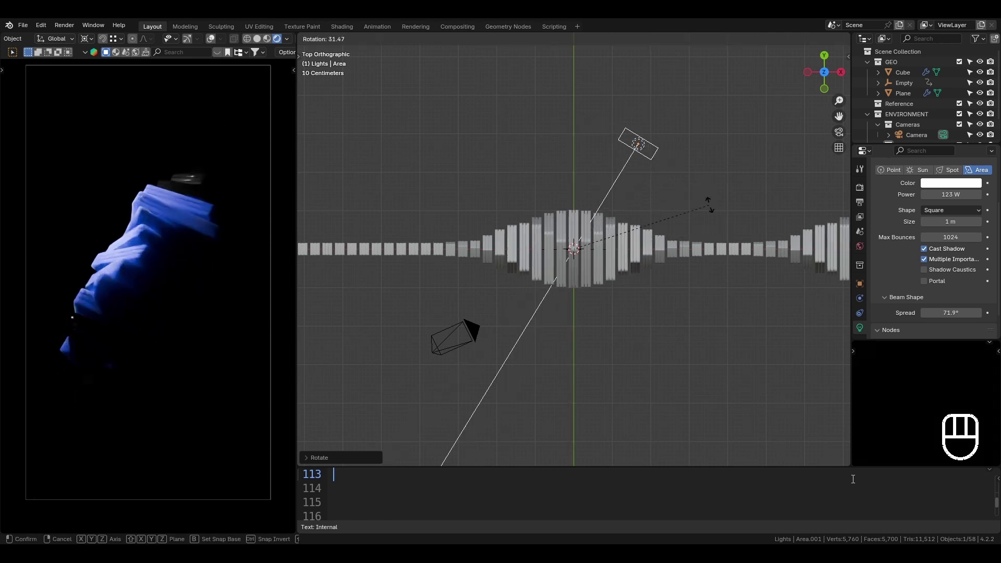
key(g)
key(y)
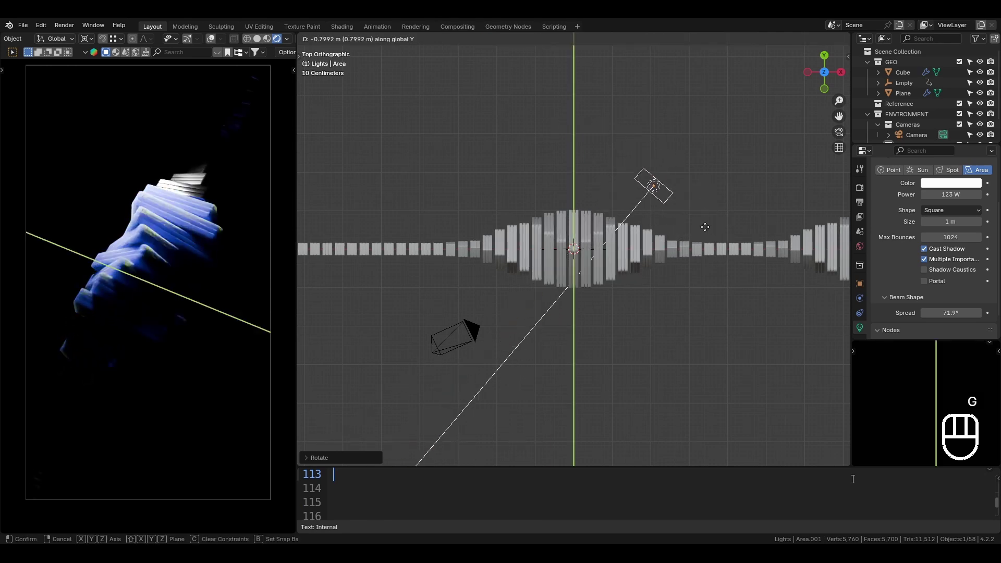
click(705, 227)
Try tilting the area light around its local X axis in the front view and move it farther from the objects
key(KP_1)
key(r)
key(x)
key(x)
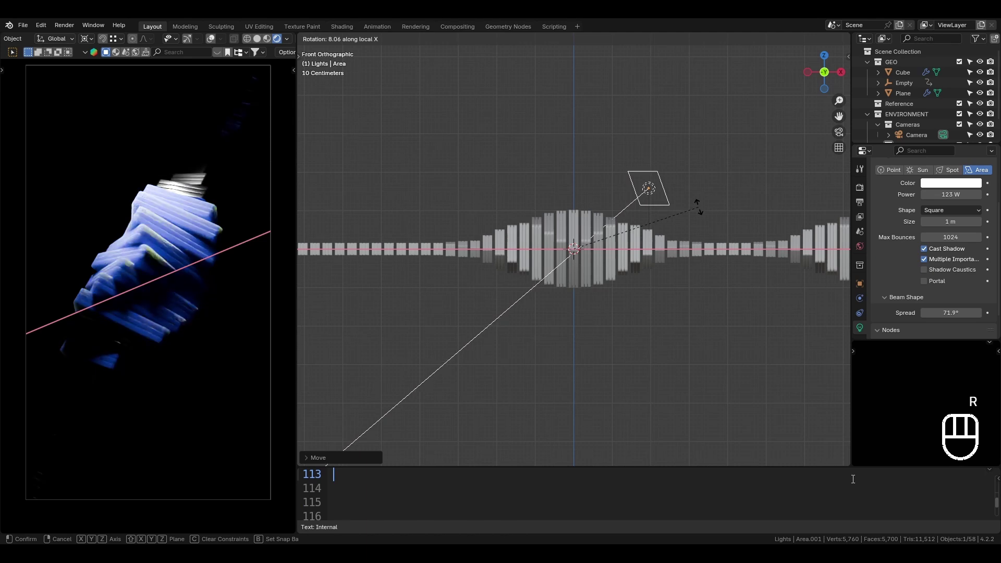
key(g)
click(718, 202)
In the top view, rotate the area light around global Z until it sits behind the objects, opposite the camera
key(KP_7)
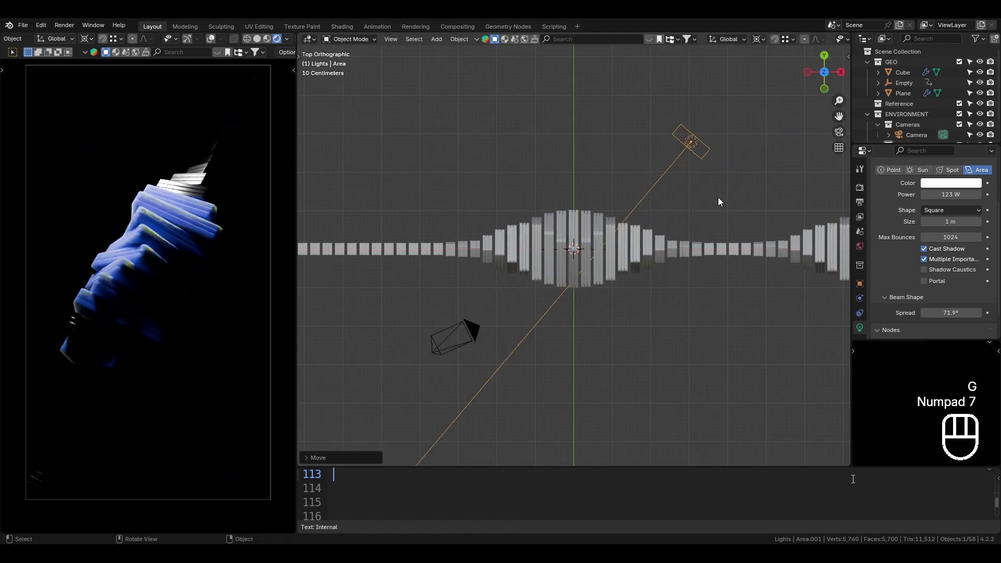
key(r)
key(t)
key(z)
key(r)
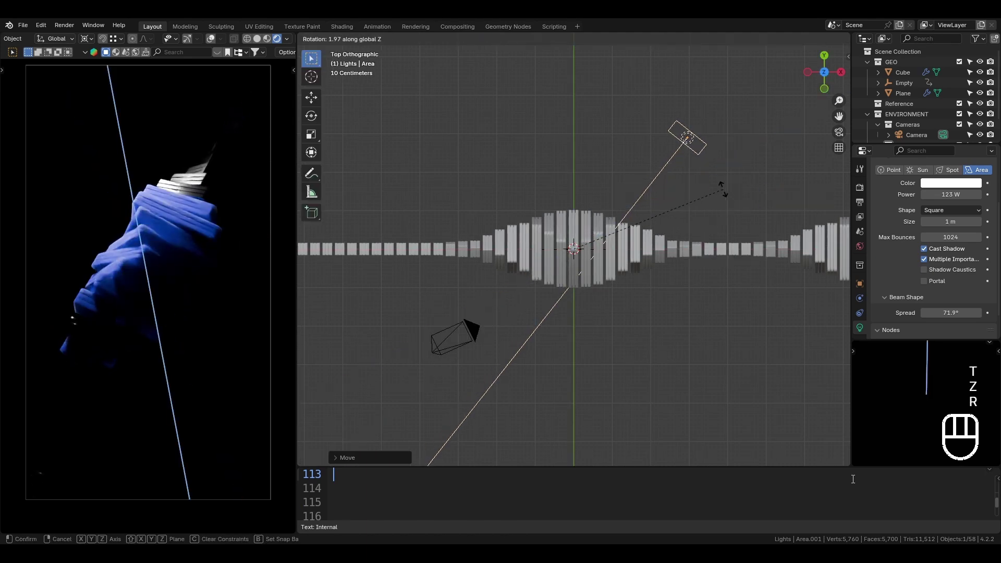
key(g)
key(r)
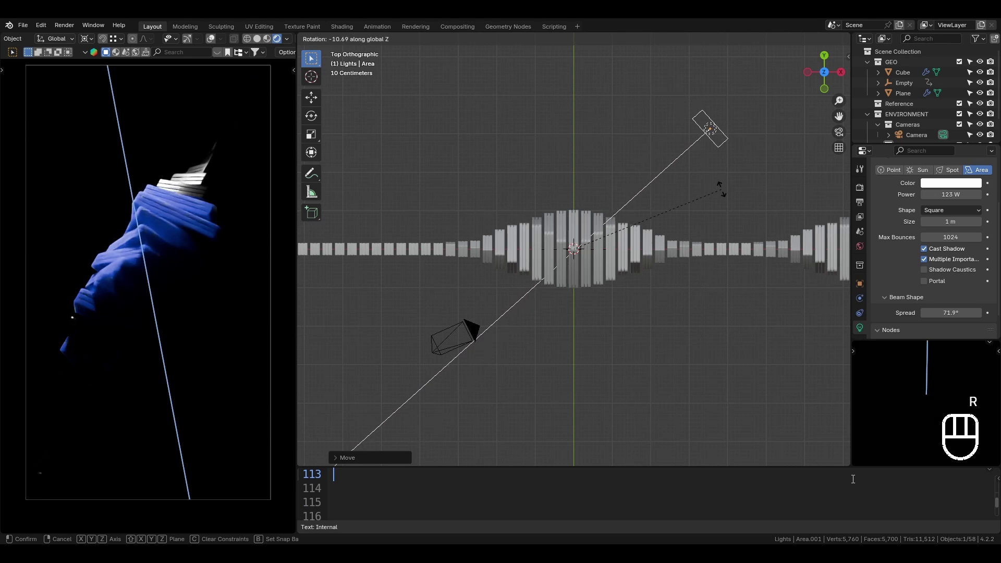
click(722, 207)
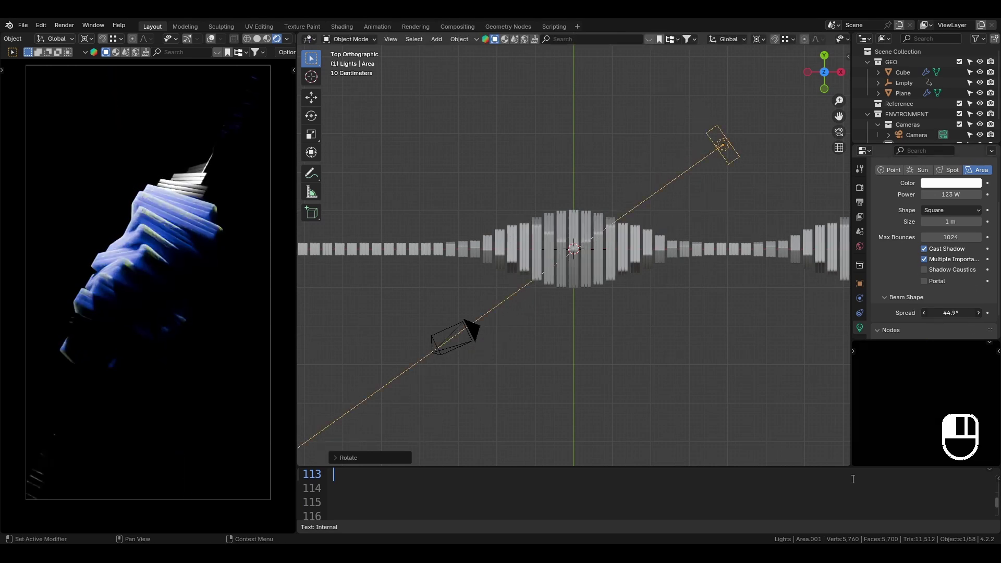
Set the area light's spread to 45° and its power to 125 W, and save the file
key(ctrl+s)
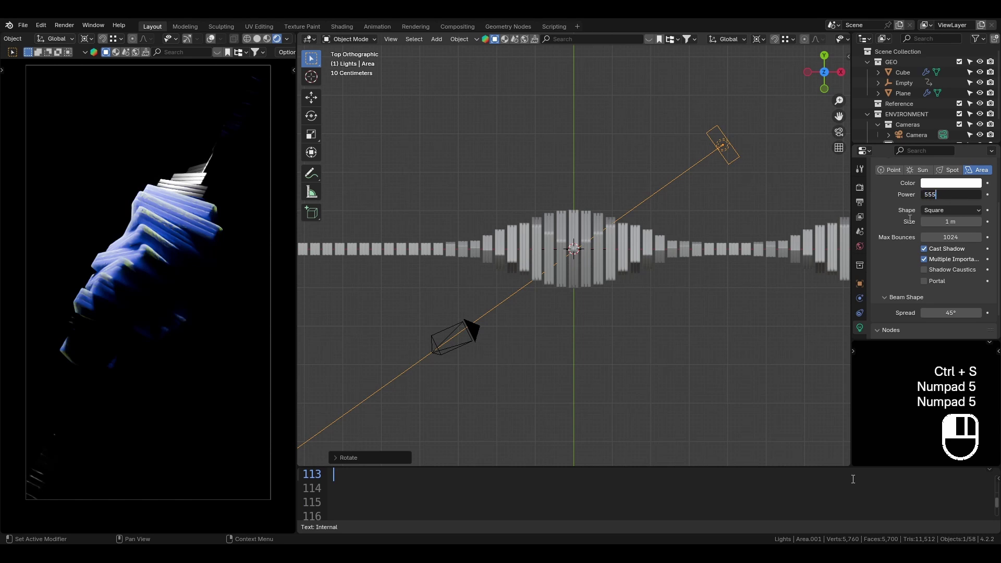
key(Return)
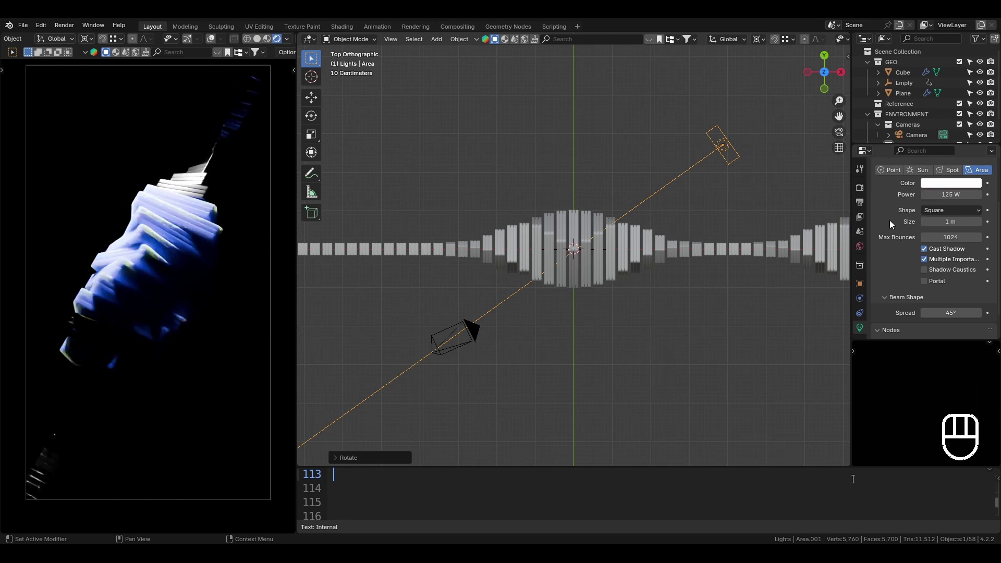
key(g)
key(z)
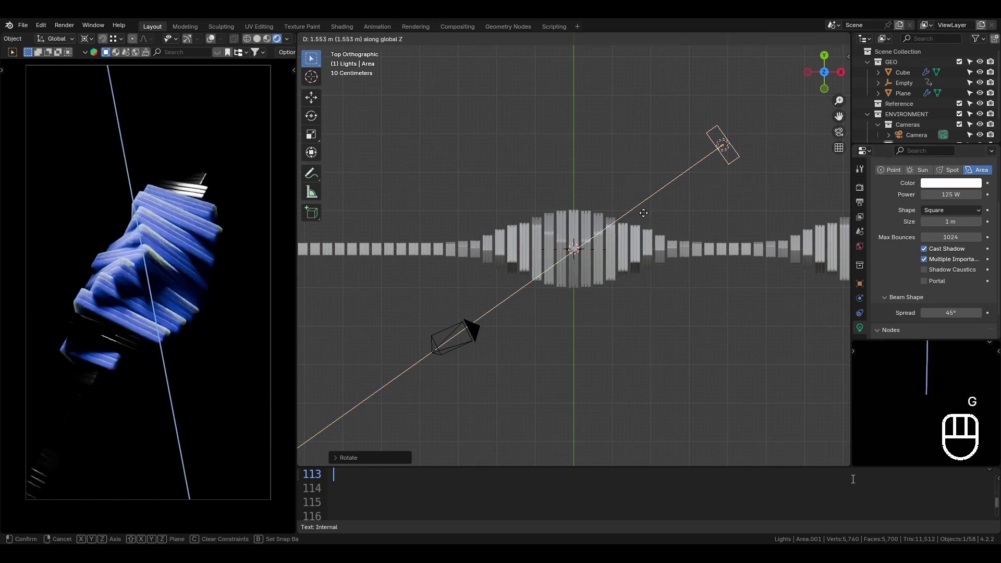
right_click(643, 204)
Save, duplicate the area light in place, and rotate the copy about 20° around the scene centre in the top view
key(ctrl+s)
key(KP_1)
key(KP_7)
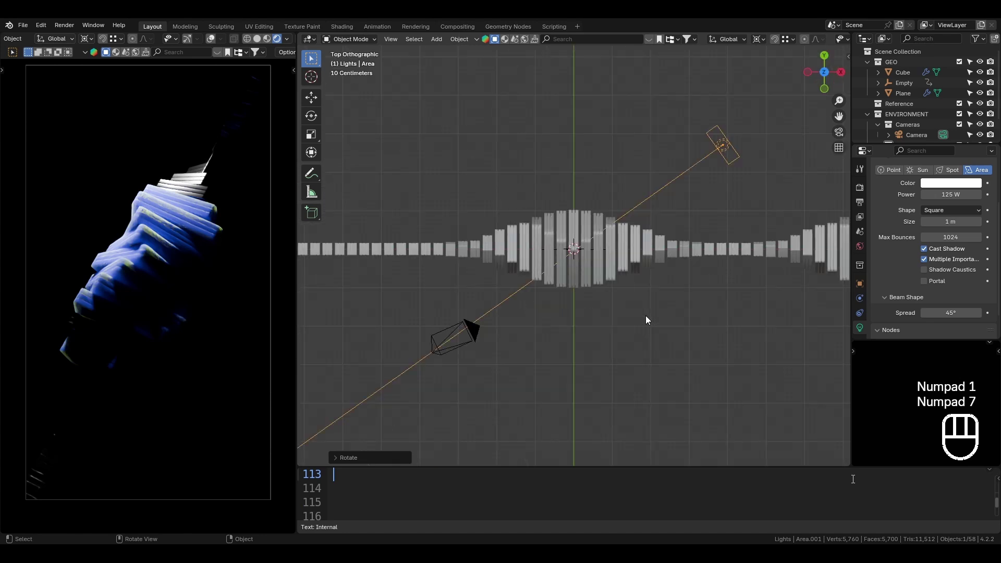
key(KP_1)
key(KP_7)
key(shift+d)
right_click(713, 254)
key(r)
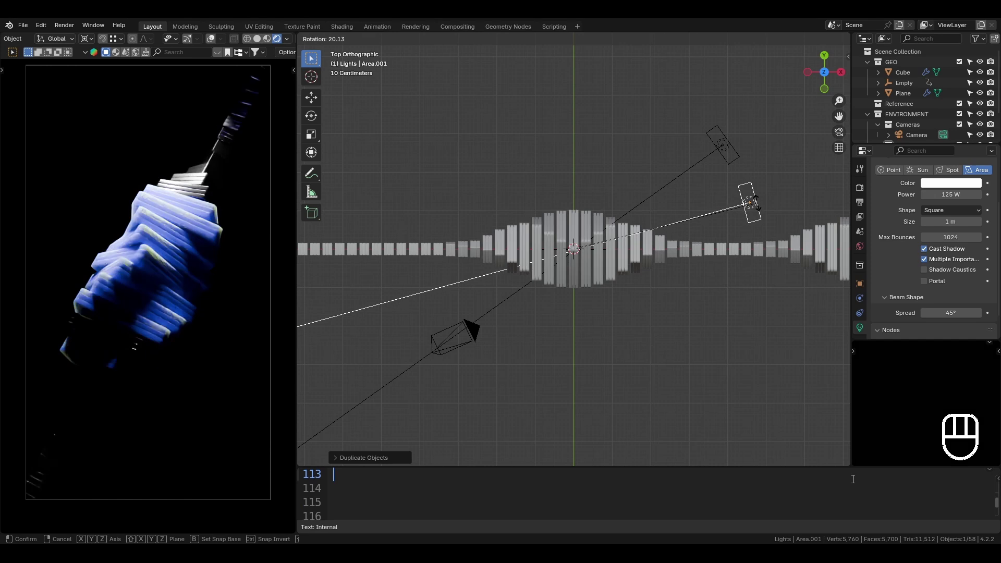
click(779, 222)
Set the duplicated area light's size to 2 m and try rotating it in the front view
key(KP_1)
key(Return)
key(r)
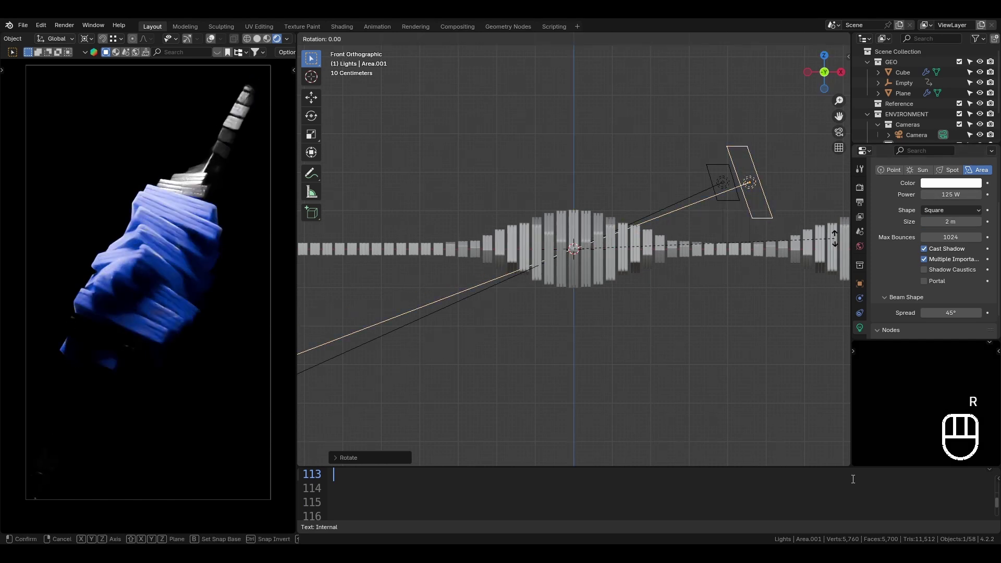
right_click(829, 246)
Move the duplicated area light away from the objects along its local Z axis by more than 1.5 m
key(g)
key(z)
key(z)
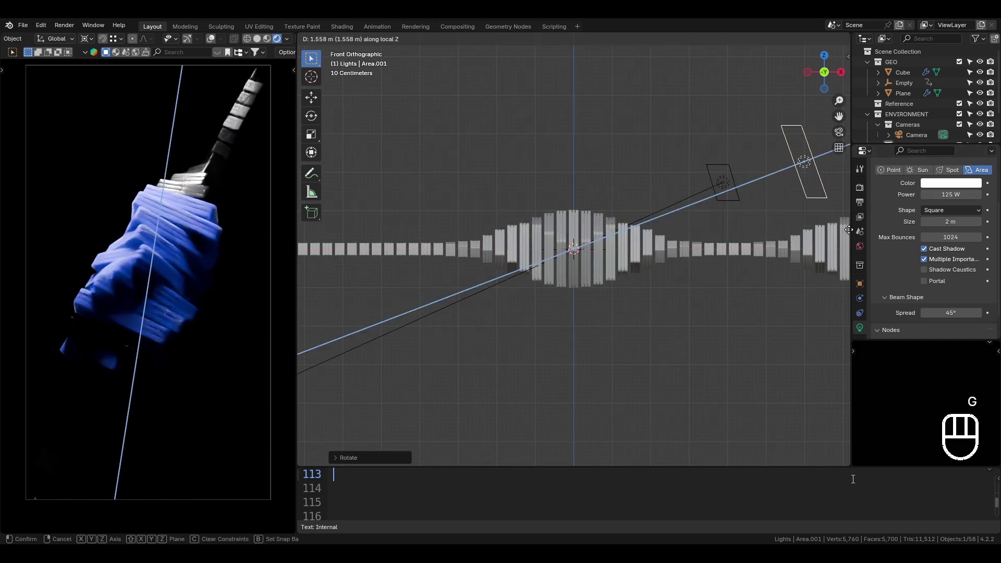
click(306, 230)
Set the duplicated area light's size to 3 m and save the file
double_click(950, 221)
text(3)
key(Return)
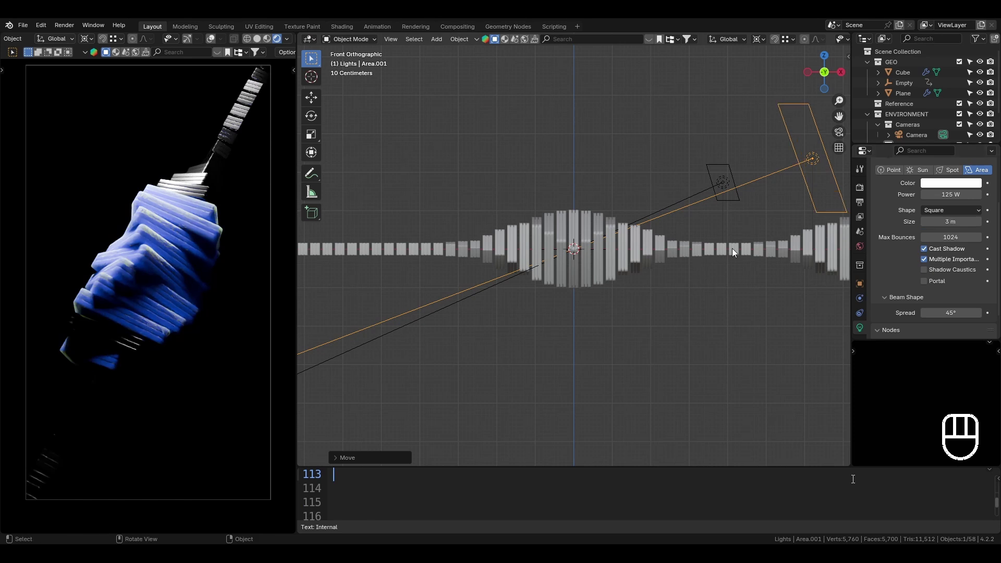
click(659, 329)
key(ctrl+s)
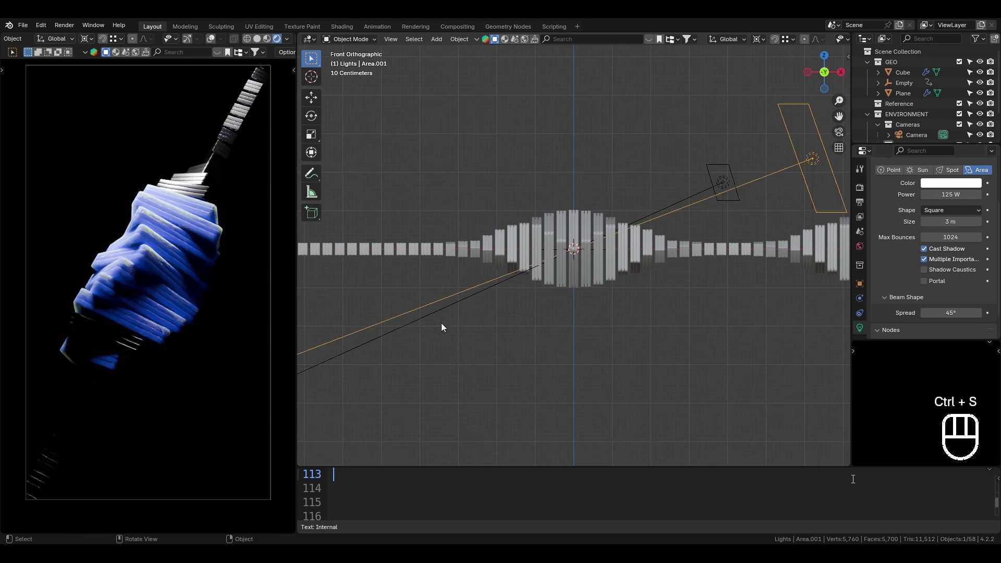
middle_drag(441, 327, 628, 317)
key(KP_7)
key(shift+d)
key(r)
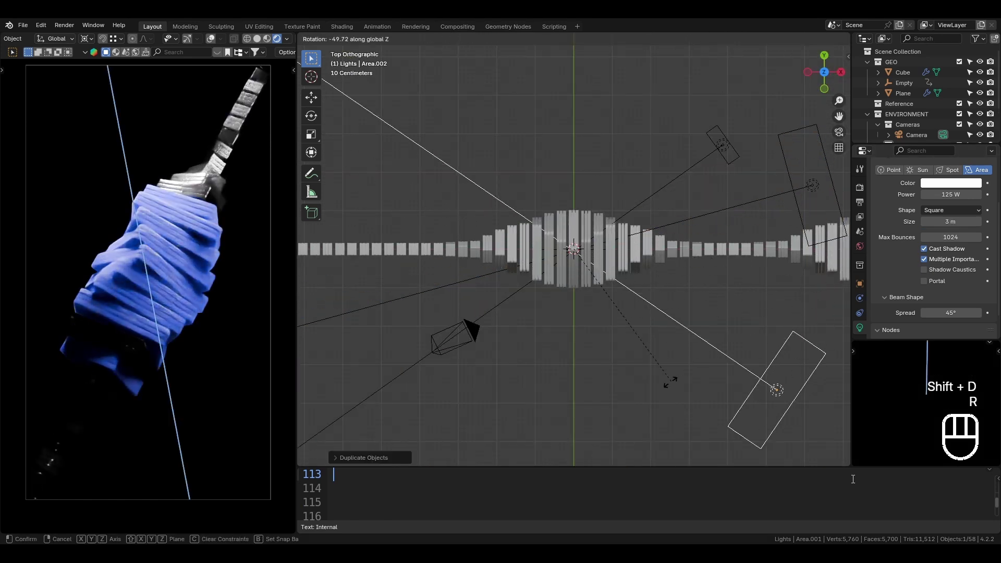
right_click(422, 333)
key(x)
click(422, 337)
Duplicate the original 1 m area light and rotate the copy around the scene centre in the top and front views, placing it below the object
click(722, 146)
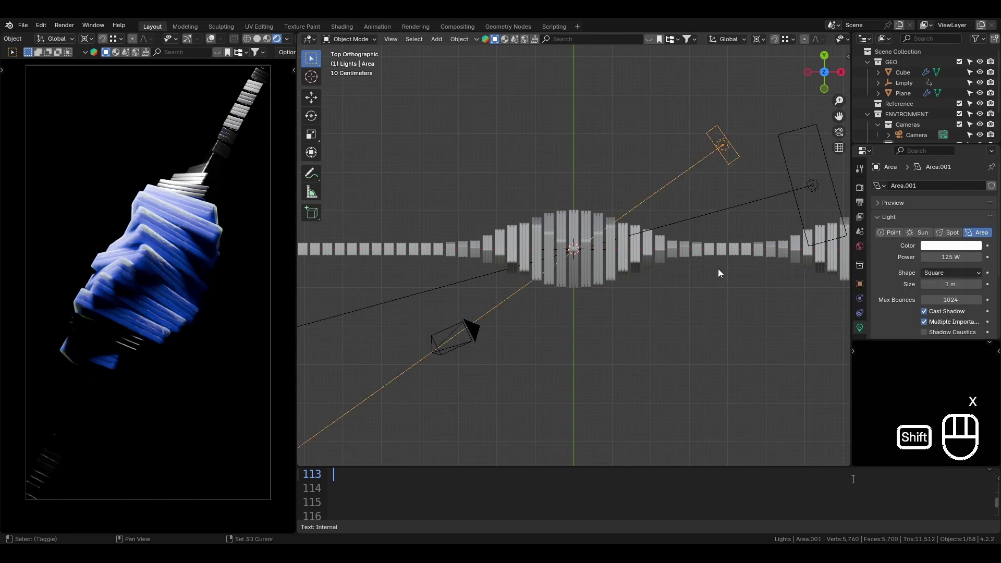
key(shift+d)
key(r)
click(724, 251)
key(KP_1)
key(r)
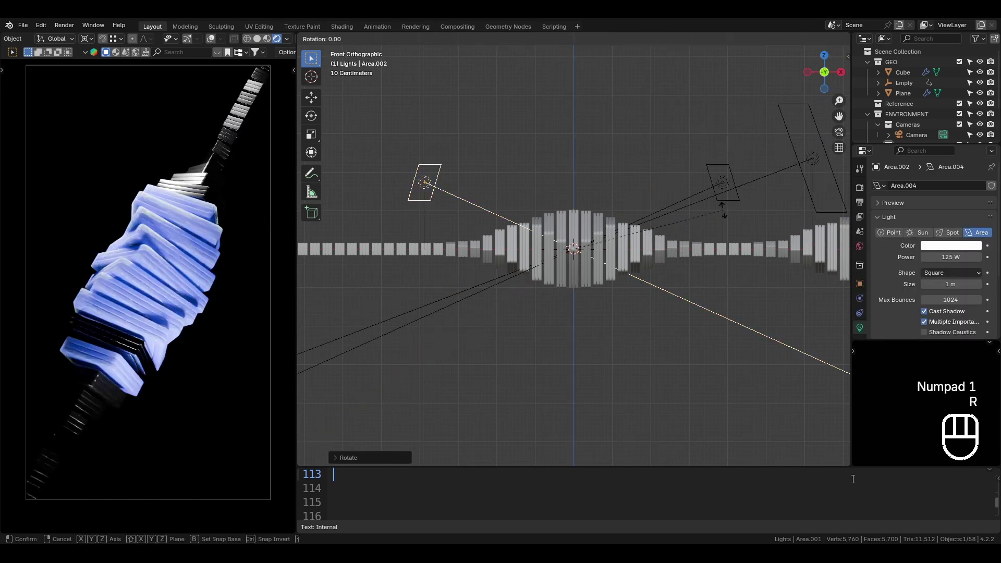
click(646, 152)
middle_drag(473, 336, 622, 355)
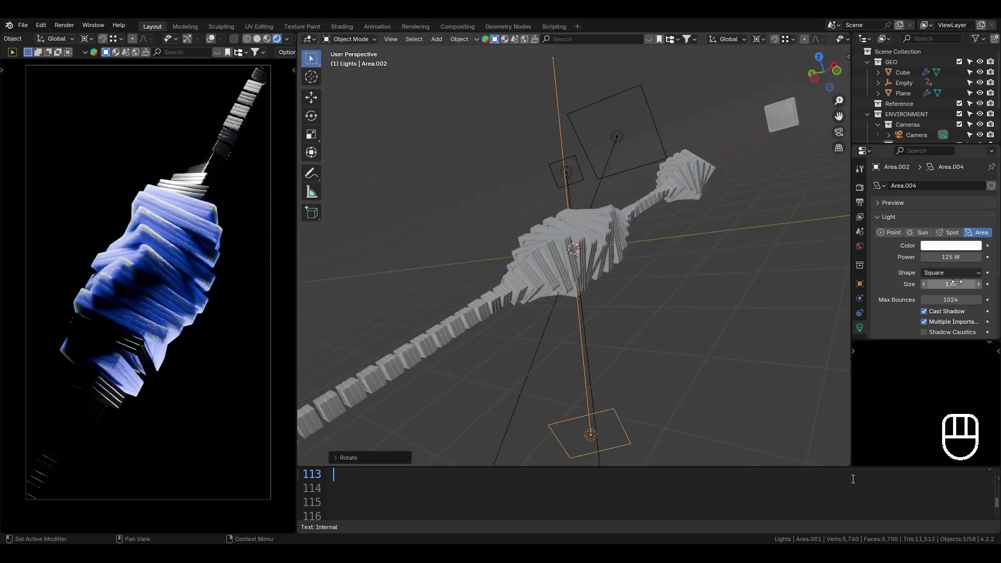
Set the newly duplicated area light's power to 25 W and its size to 1 m
drag(957, 283, 963, 255)
key(Return)
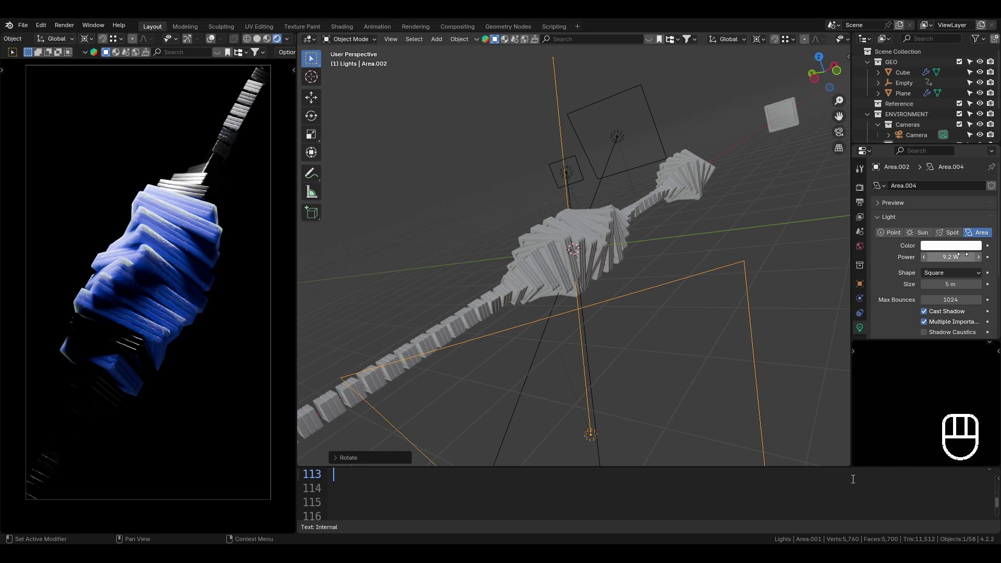
text(25)
key(Return)
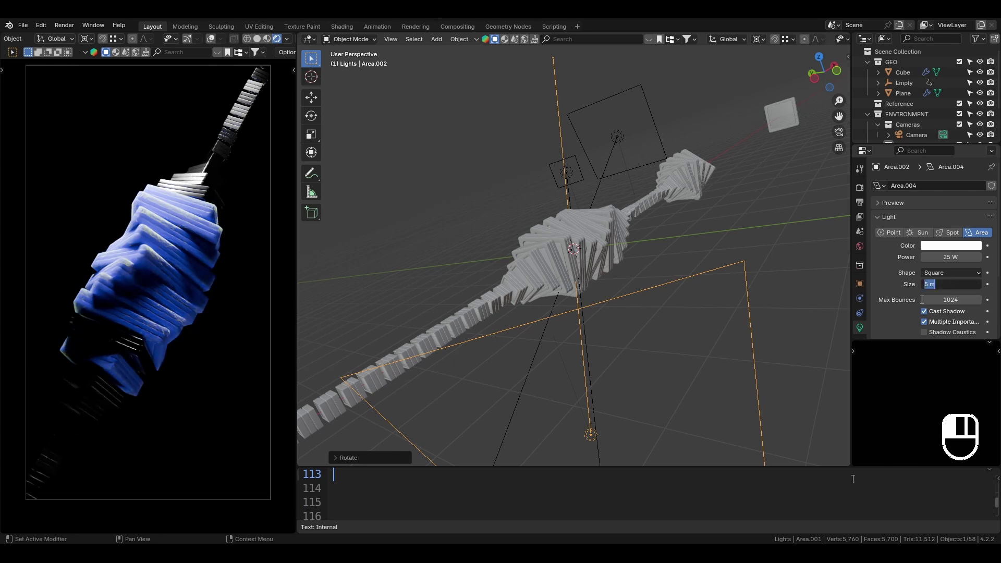
text(1)
key(Return)
Enlarge the scene object list and hide the Area and Area.001 lights, leaving only Area.002 active
scroll(693, 284, down, 3)
drag(932, 144, 930, 181)
scroll(924, 143, down, 1)
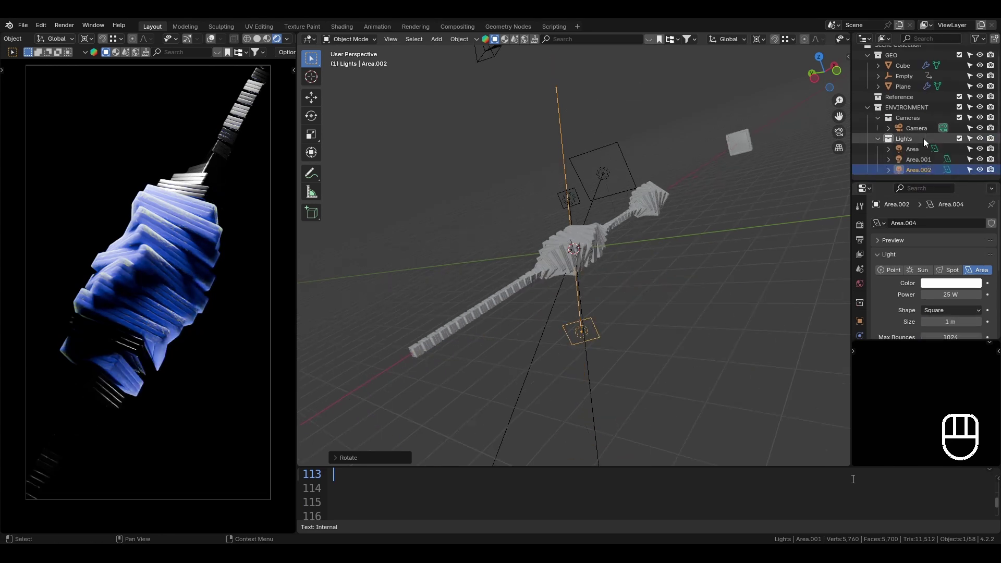
click(980, 149)
click(981, 170)
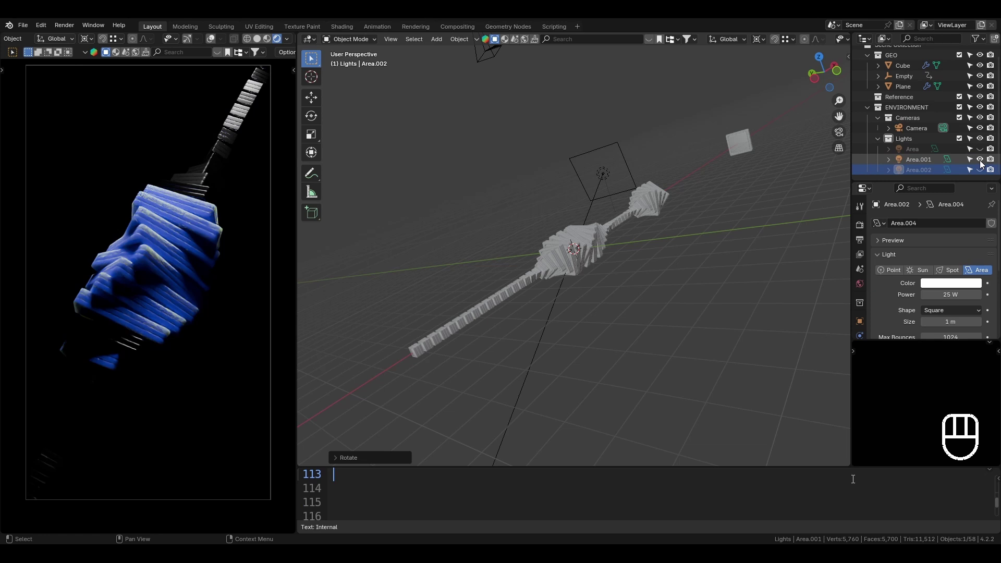
click(980, 160)
click(980, 169)
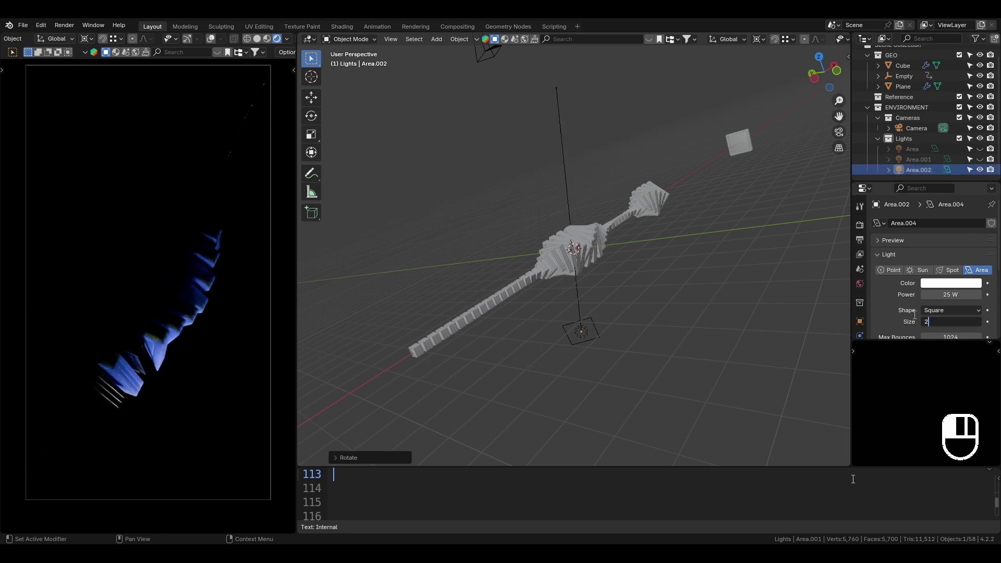
Set Area.002's size to 4 m and rotate it around the scene centre along its local X axis
drag(934, 322, 949, 322)
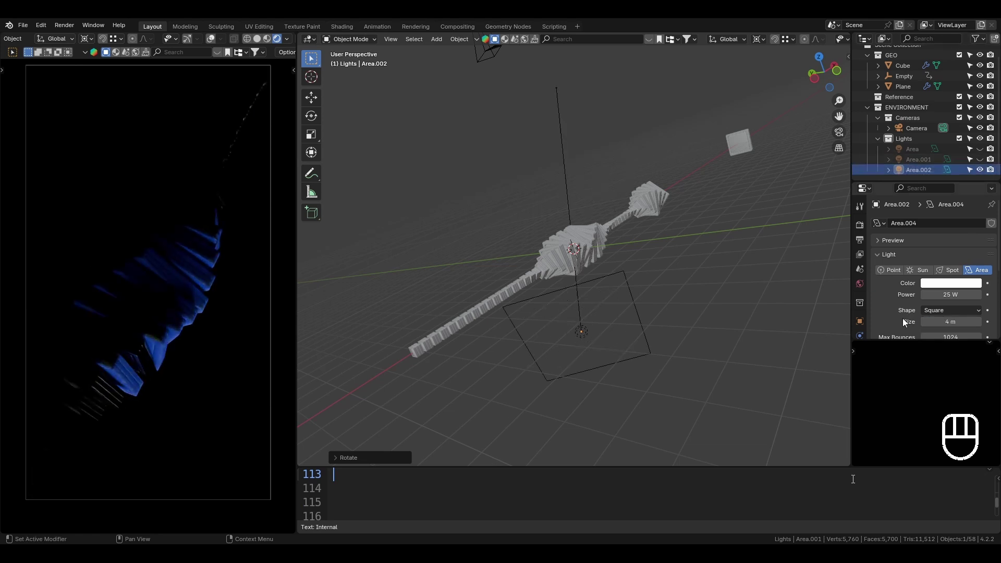
click(638, 326)
key(r)
key(x)
key(x)
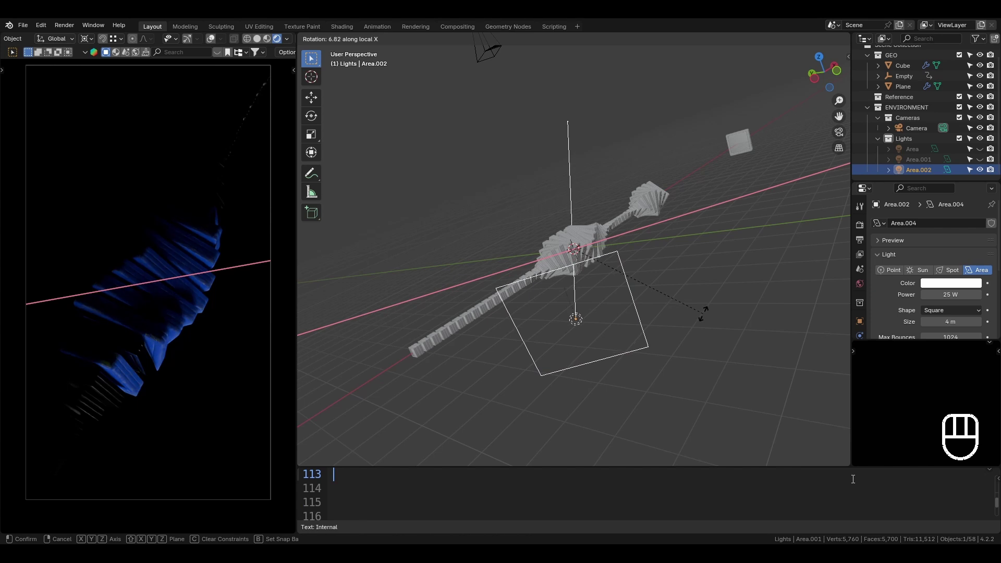
click(720, 310)
Show the hidden area lights again and select the original Area light in the front view
click(980, 149)
key(KP_1)
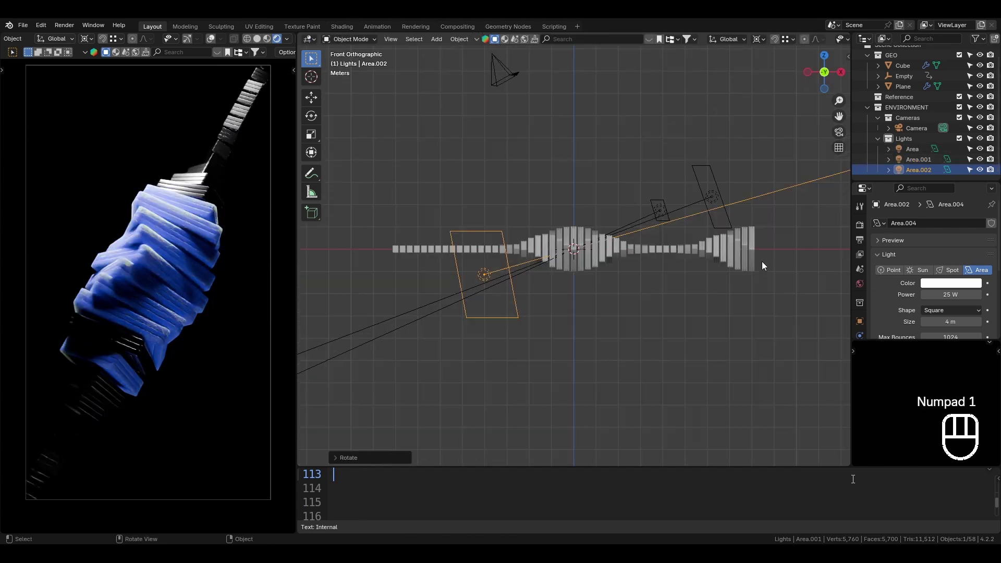
click(654, 211)
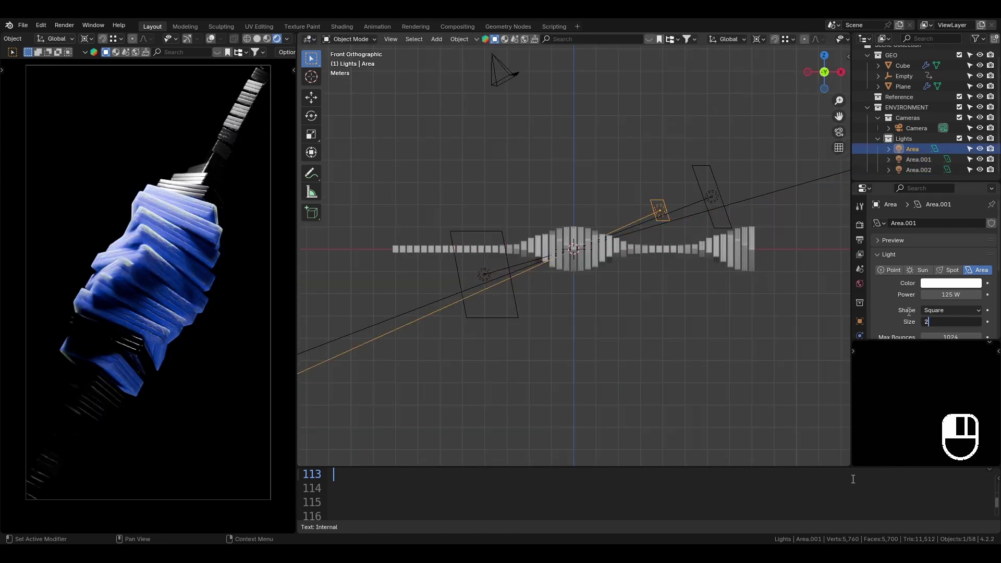
text(2)
key(Return)
key(ctrl+z)
key(ctrl+z)
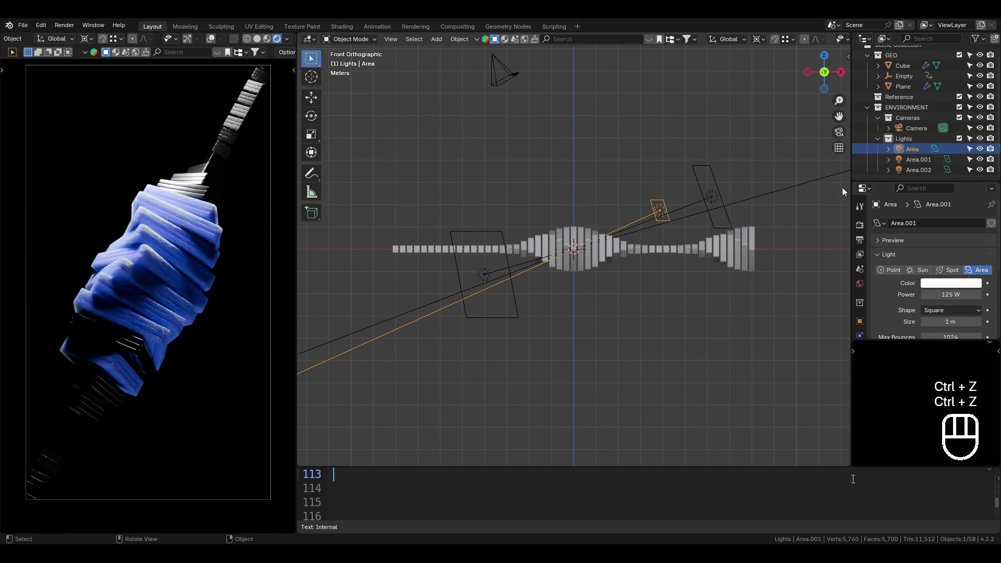
Set the original Area light's size to 3 m and move it about 2.35 m away from the object along its local Z axis
drag(950, 321, 909, 323)
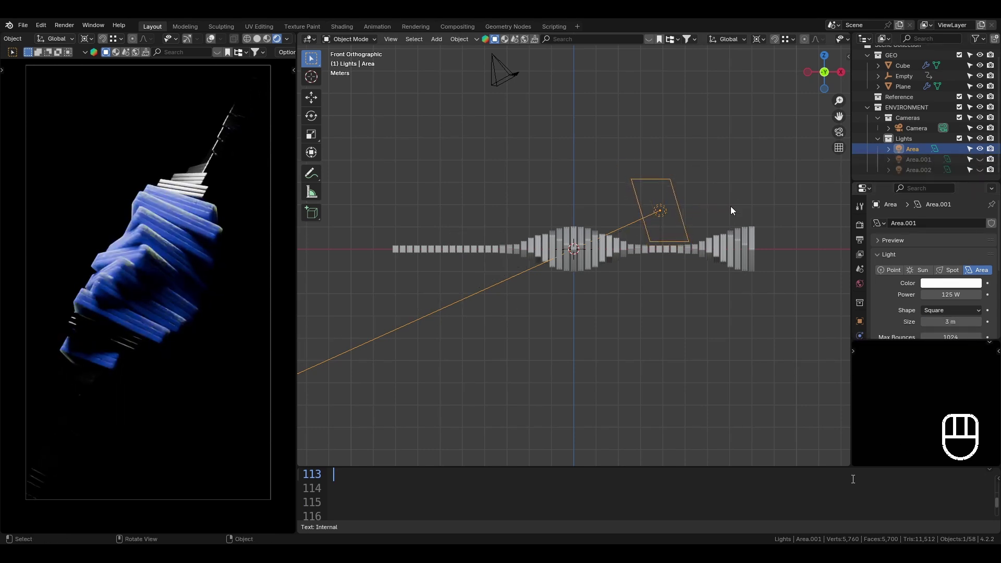
key(g)
key(z)
key(z)
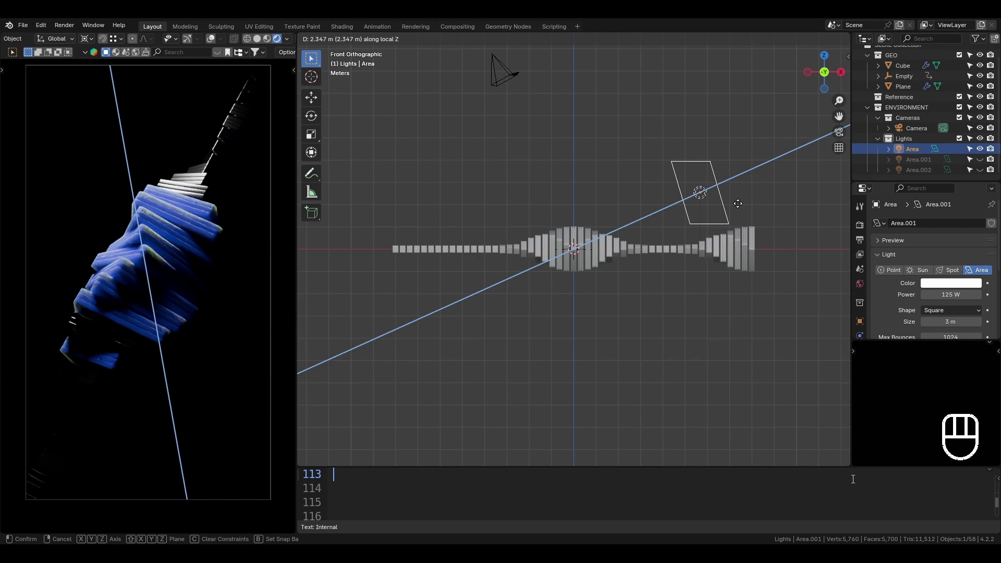
click(738, 203)
Save the file, preview the animation briefly under all three lights, return to its first frame and save again
key(ctrl+s)
key(space)
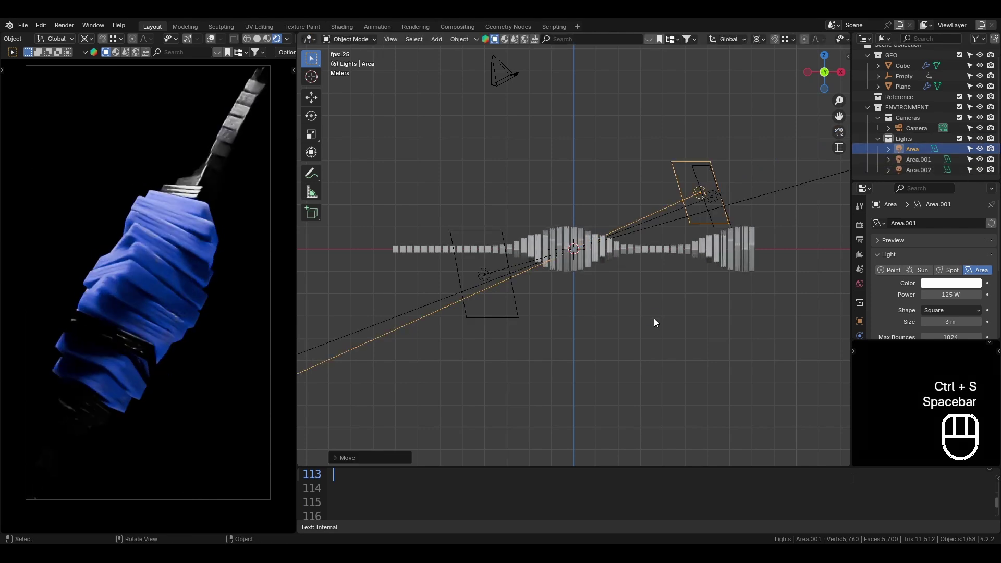
key(space)
key(ctrl+s)
key(shift+Left)
key(ctrl+s)
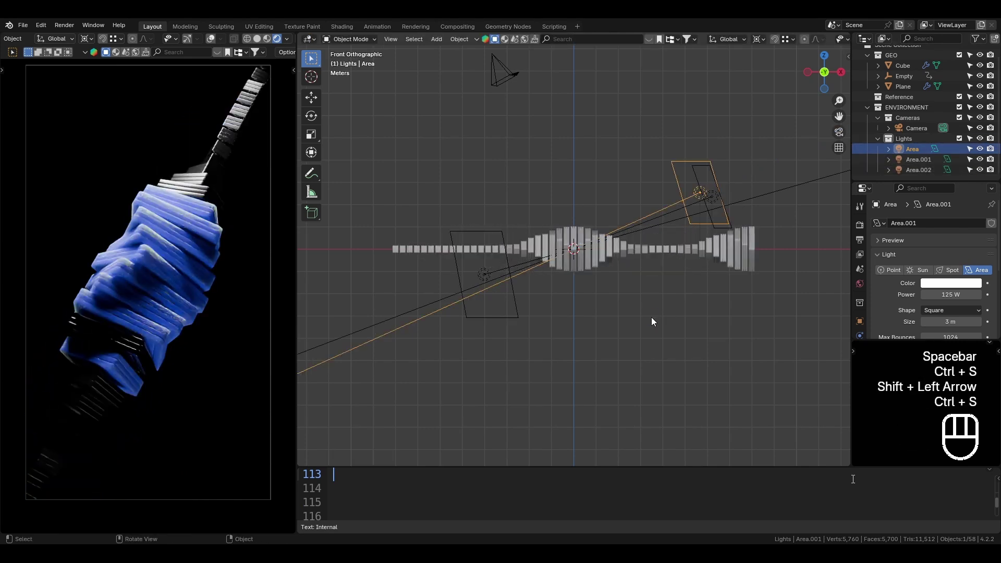
Open the world shader nodes and replace the Background node with a Principled Volume connected to the World Output's Volume
click(313, 39)
click(366, 146)
click(350, 39)
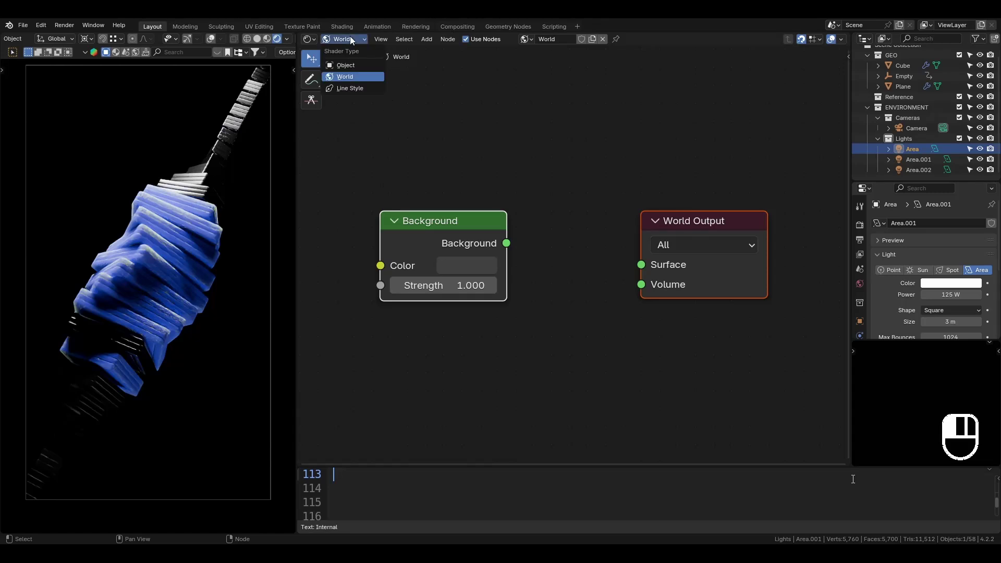
drag(506, 243, 425, 192)
key(ctrl+z)
click(449, 222)
text(xpri)
key(Return)
click(624, 229)
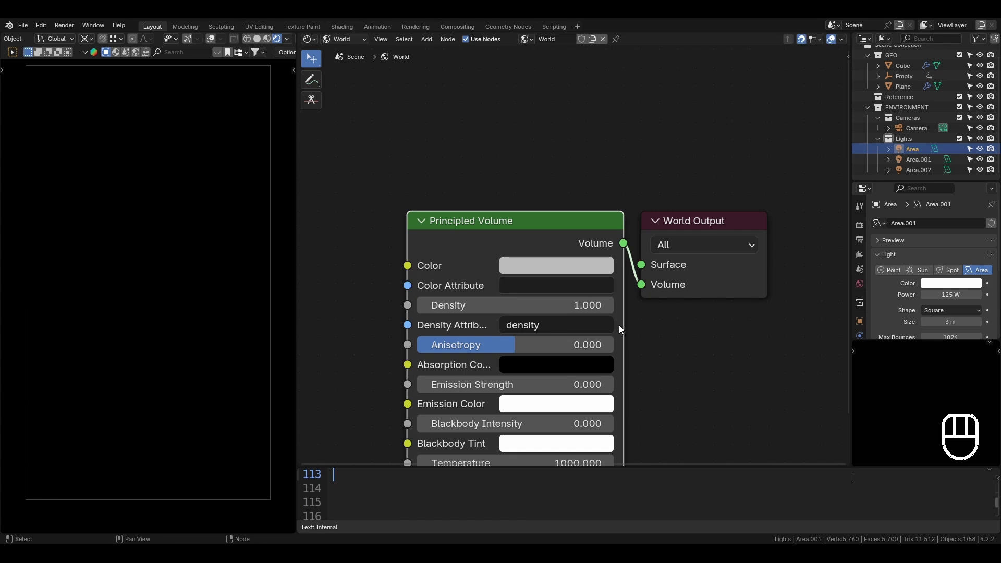
Set the Principled Volume's density to 0.09 and darken its color to a dark grey
click(549, 312)
text(.05)
key(Return)
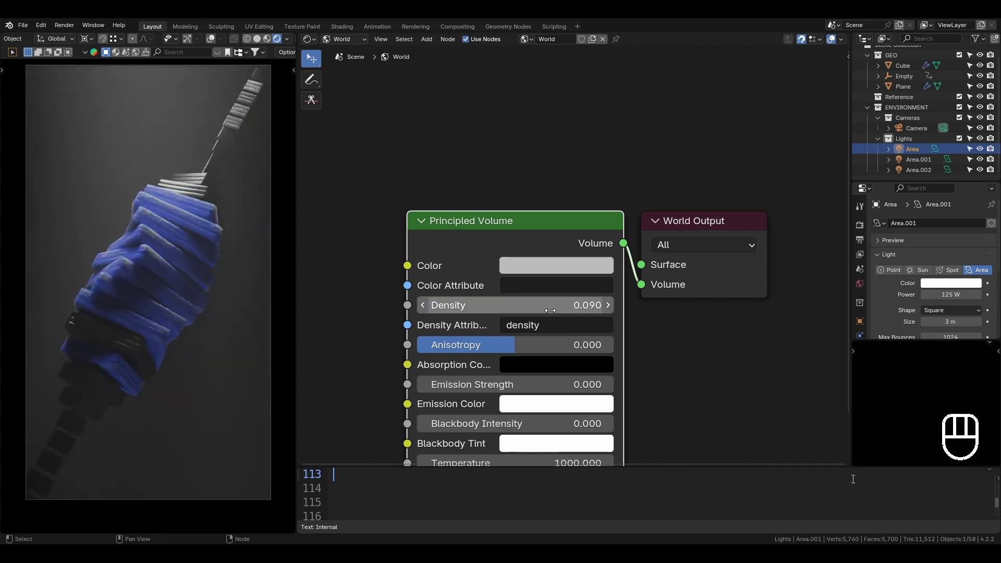
click(588, 266)
drag(681, 306, 681, 392)
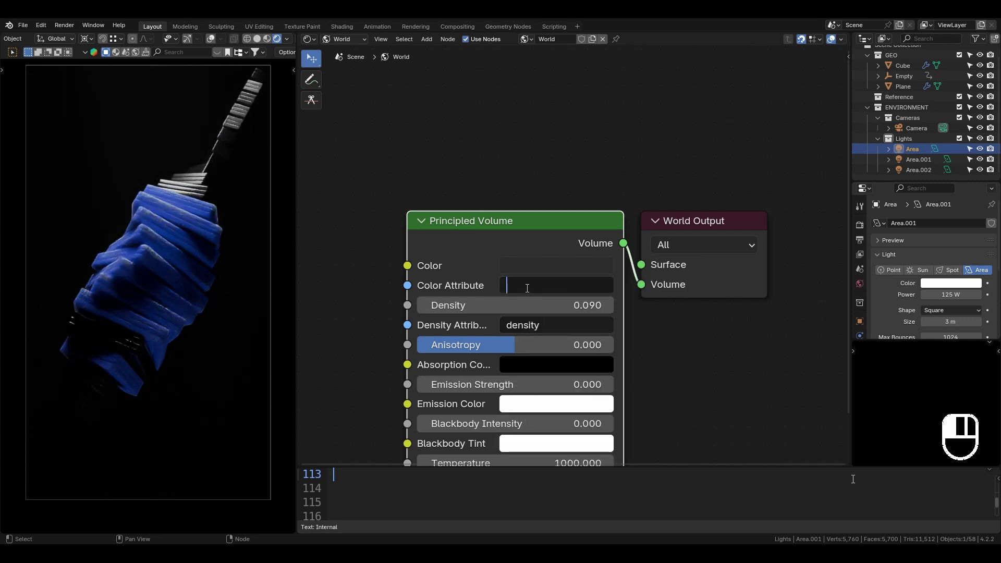
click(556, 265)
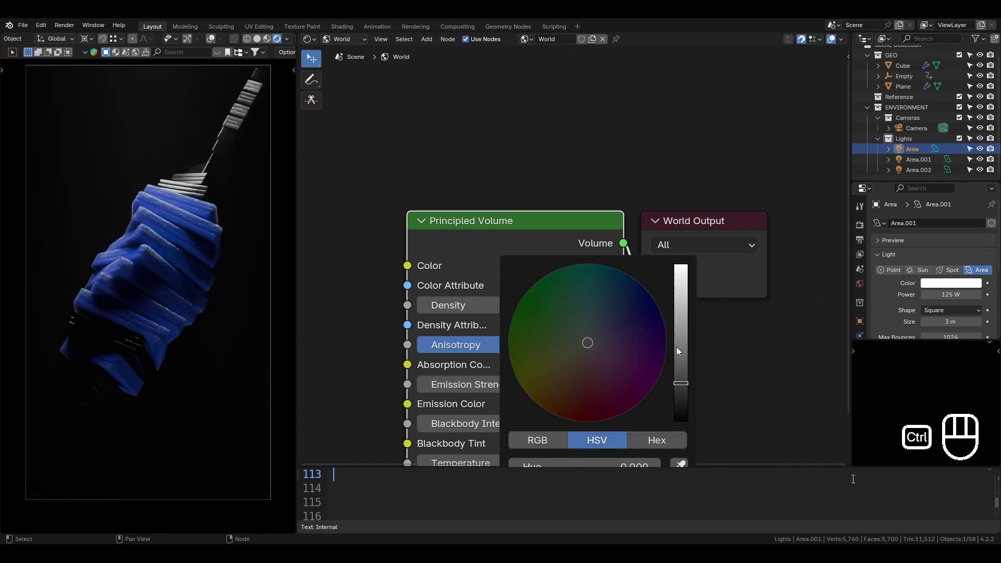
Return to the 3D viewport, select the Area.001 light and try a 180° beam spread before undoing it
click(311, 39)
click(343, 67)
scroll(932, 274, down, 5)
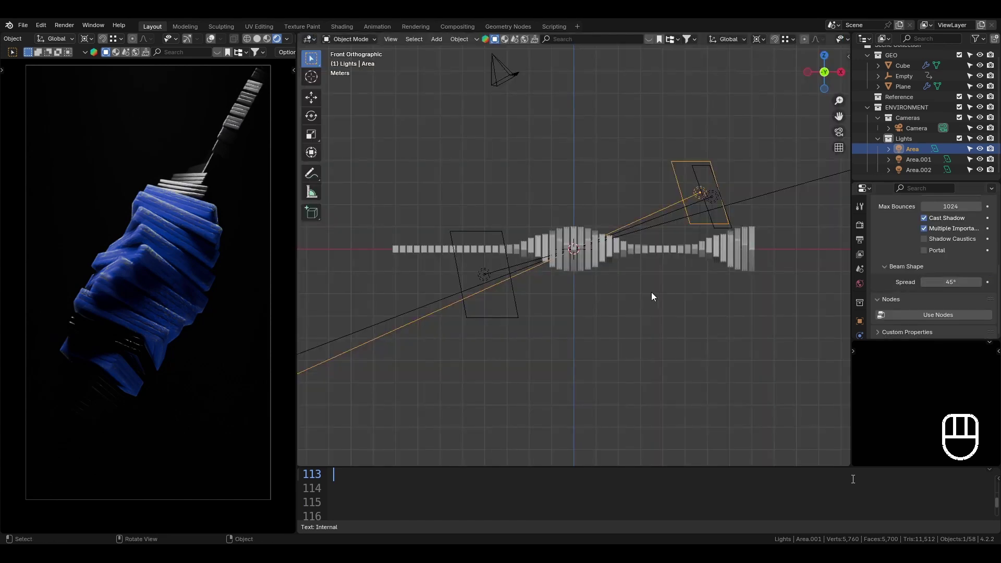
middle_drag(652, 297, 673, 182)
click(672, 184)
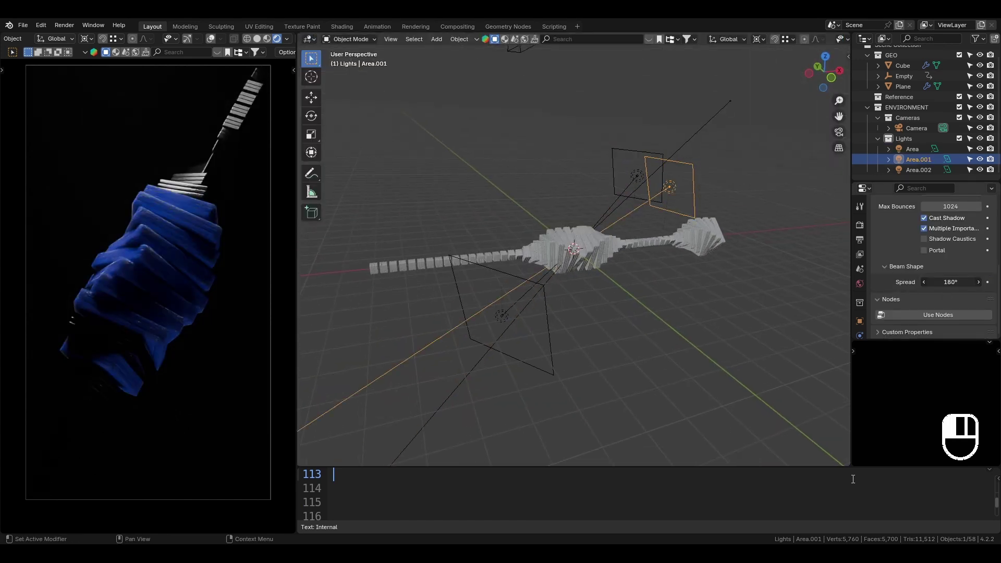
key(ctrl+z)
Hide the other two area lights and set Area.001's power to 555 W and its size to 1.5 m
click(980, 149)
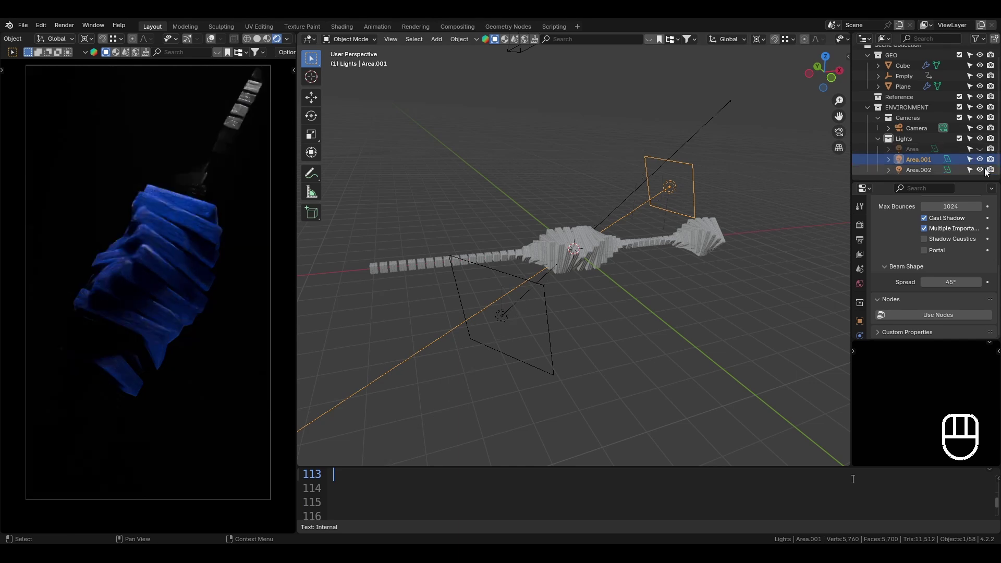
click(980, 170)
scroll(956, 271, up, 3)
double_click(958, 231)
text(555)
key(Return)
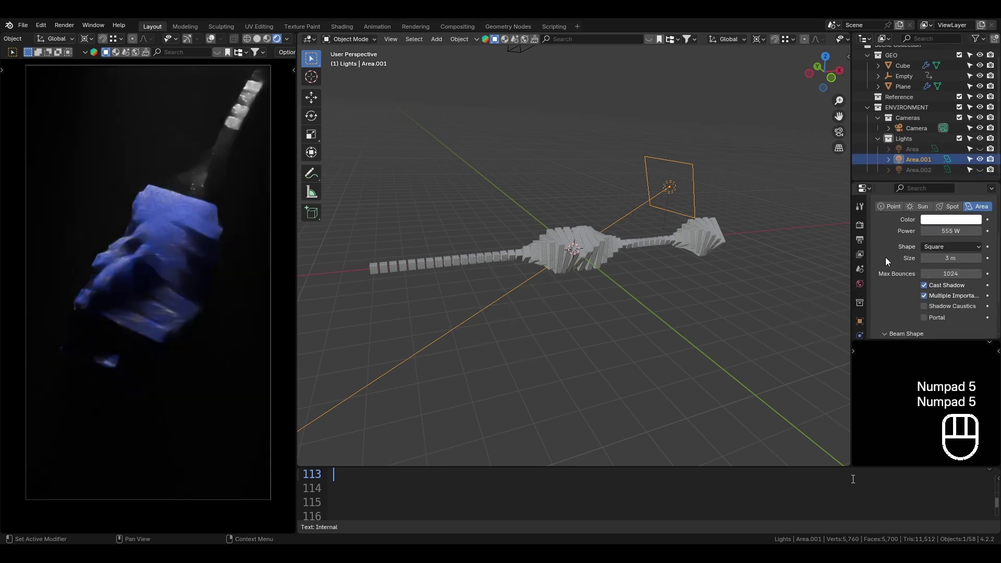
drag(951, 258, 902, 258)
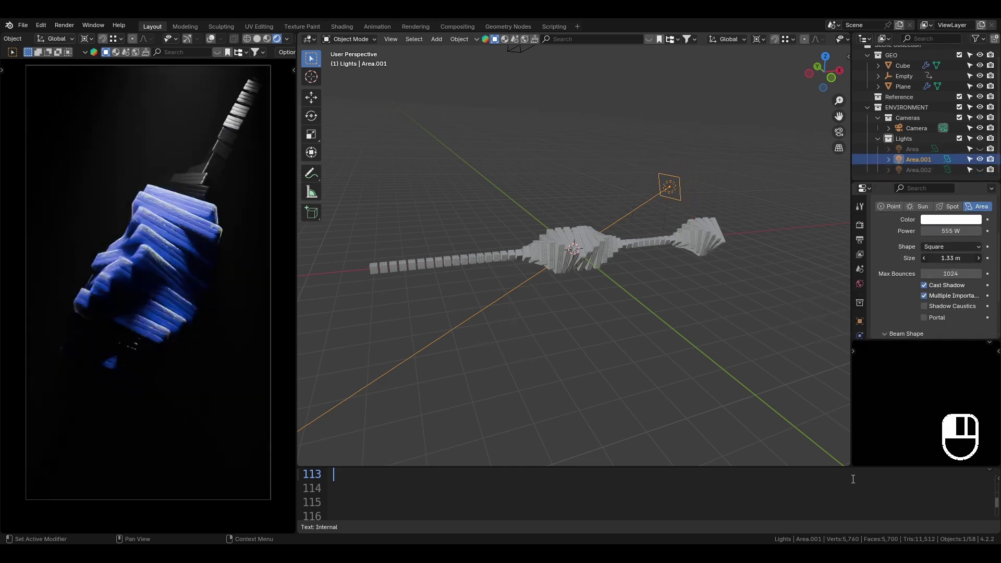
key(Return)
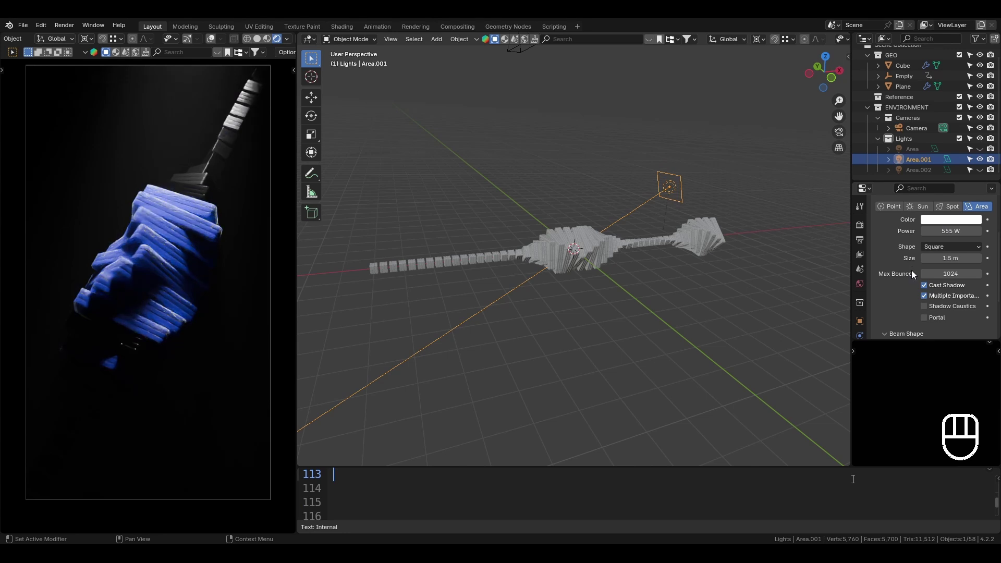
scroll(900, 301, down, 5)
drag(951, 282, 908, 283)
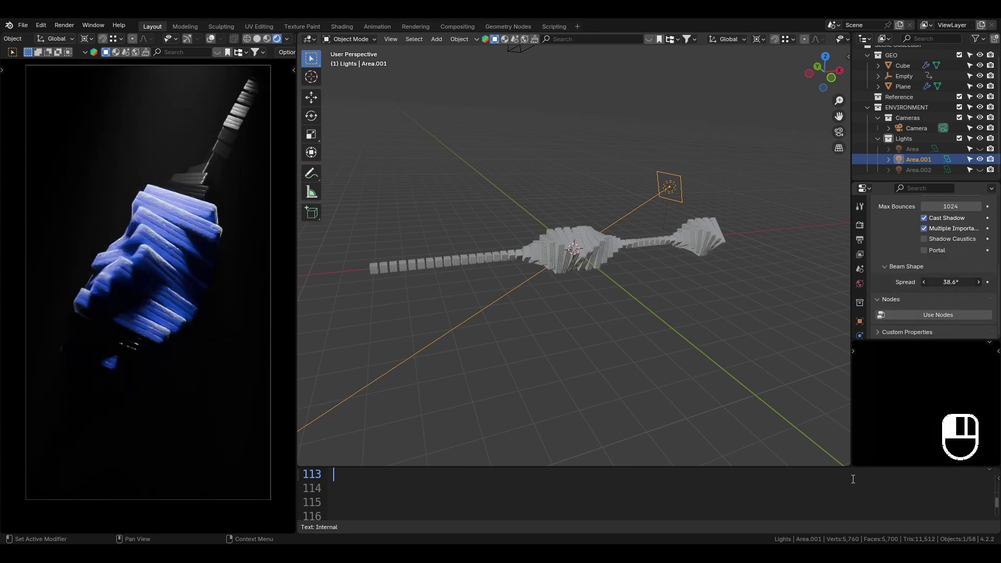
key(ctrl+z)
key(ctrl+z)
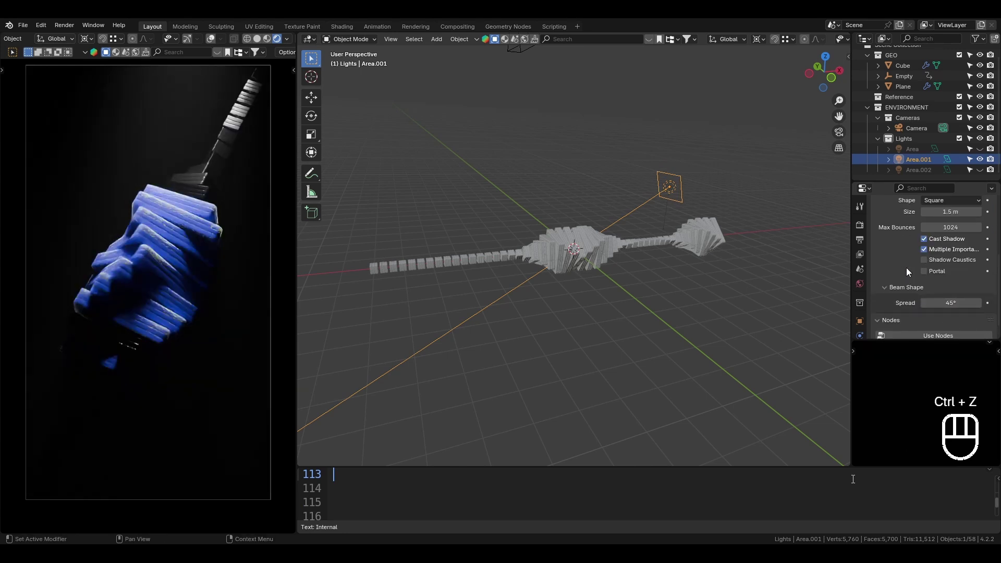
Restore all three area lights, then isolate Area.002 and set its size to 1 m
click(980, 149)
click(980, 169)
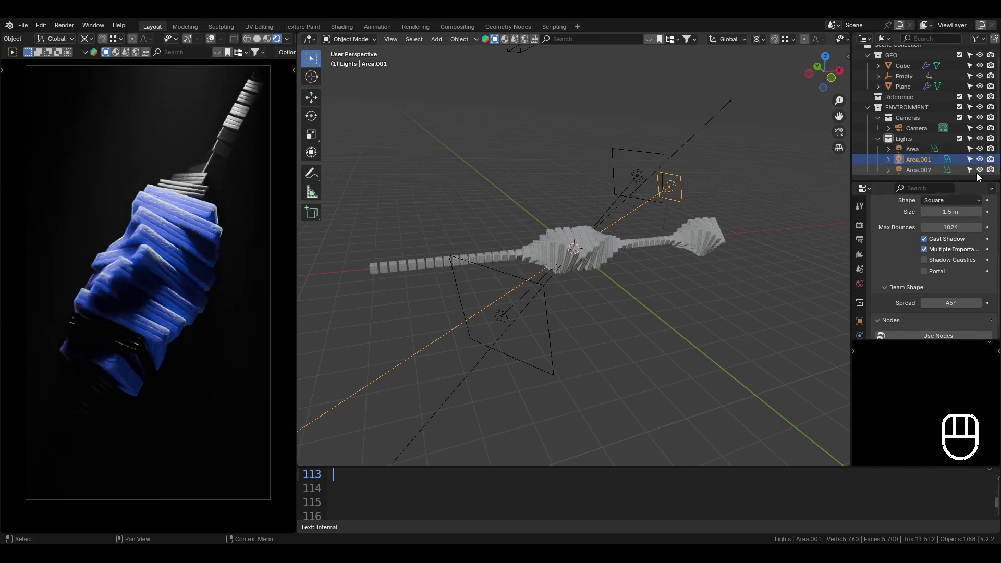
click(920, 170)
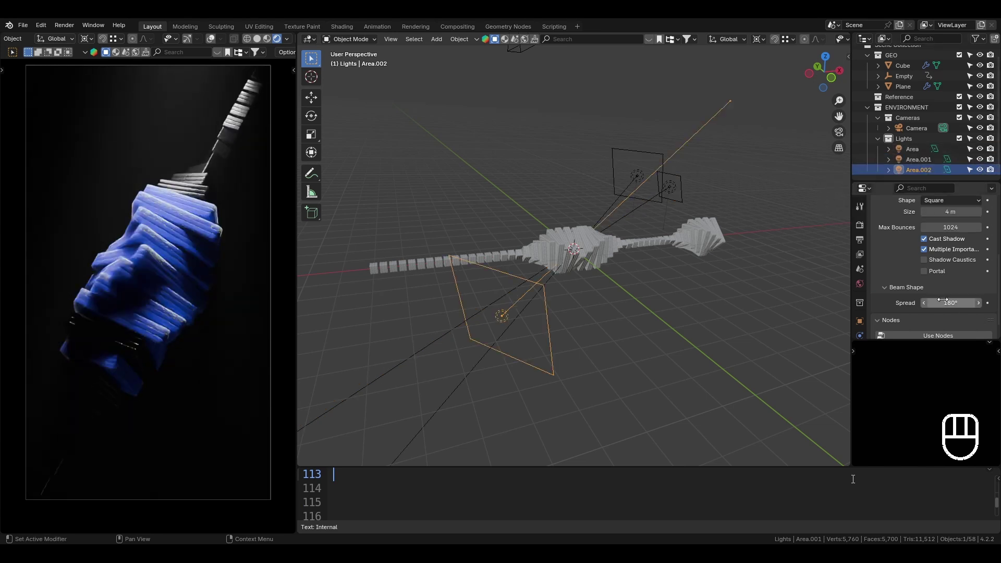
drag(980, 149, 981, 161)
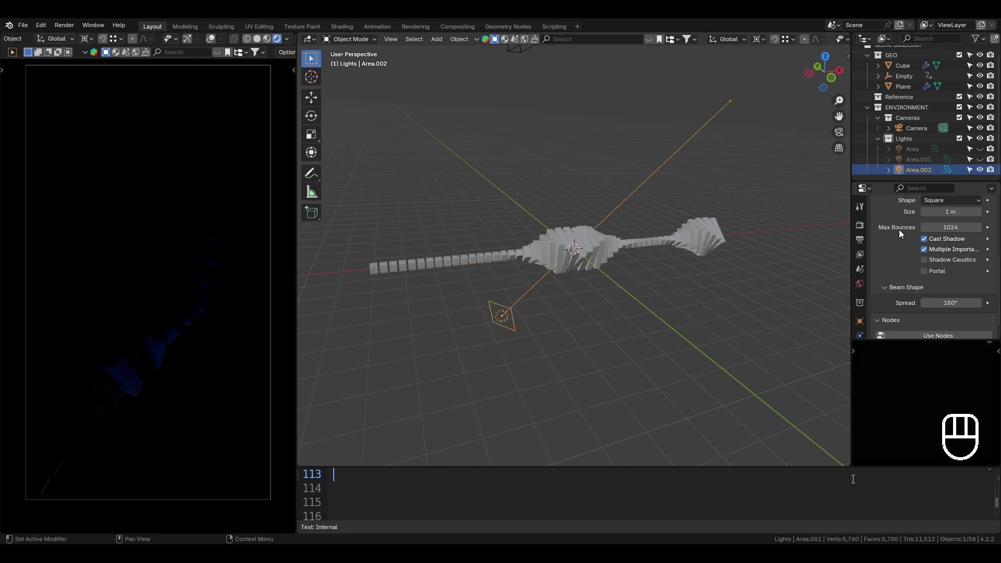
Set Area.002's power to 225 W and save the file
scroll(913, 237, up, 3)
drag(934, 247, 932, 254)
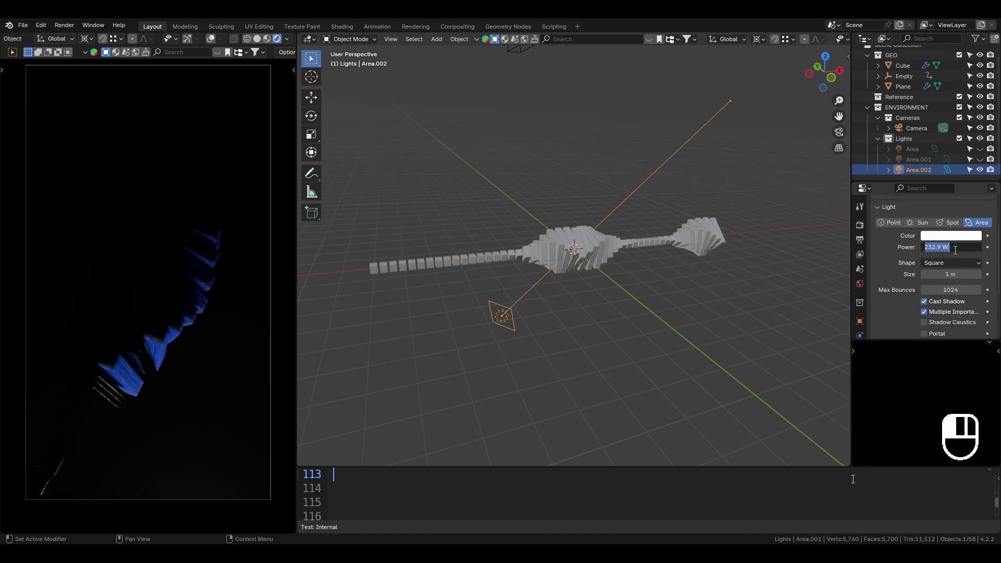
text(25)
key(Return)
key(ctrl+s)
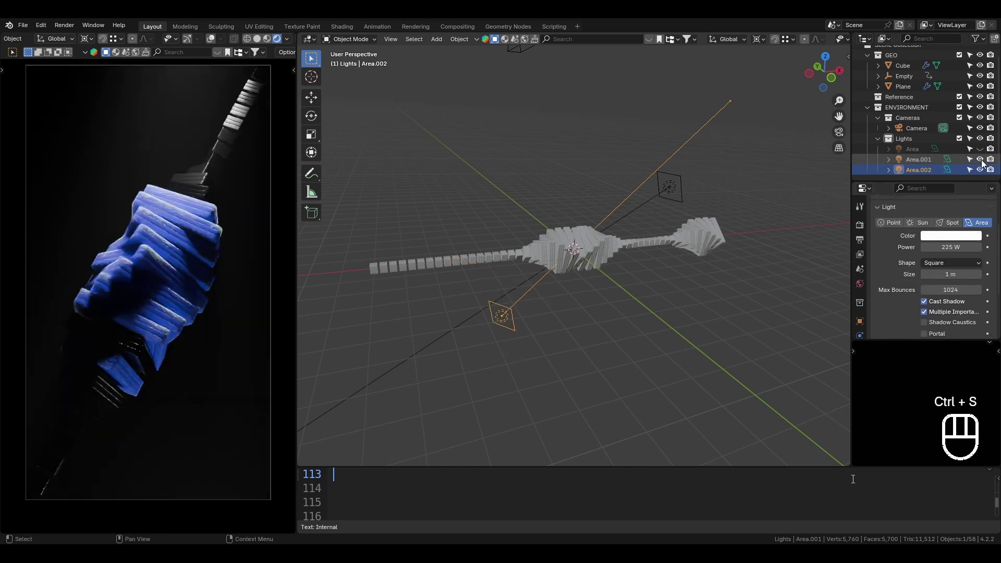
Isolate the light named Area and set its power to 335 W
click(981, 159)
ctrl+click(980, 150)
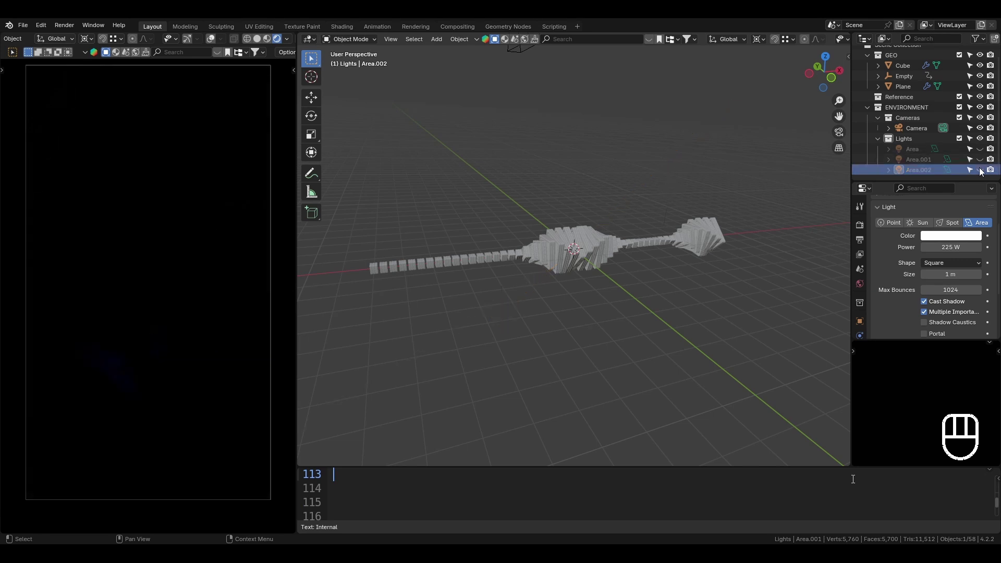
click(916, 148)
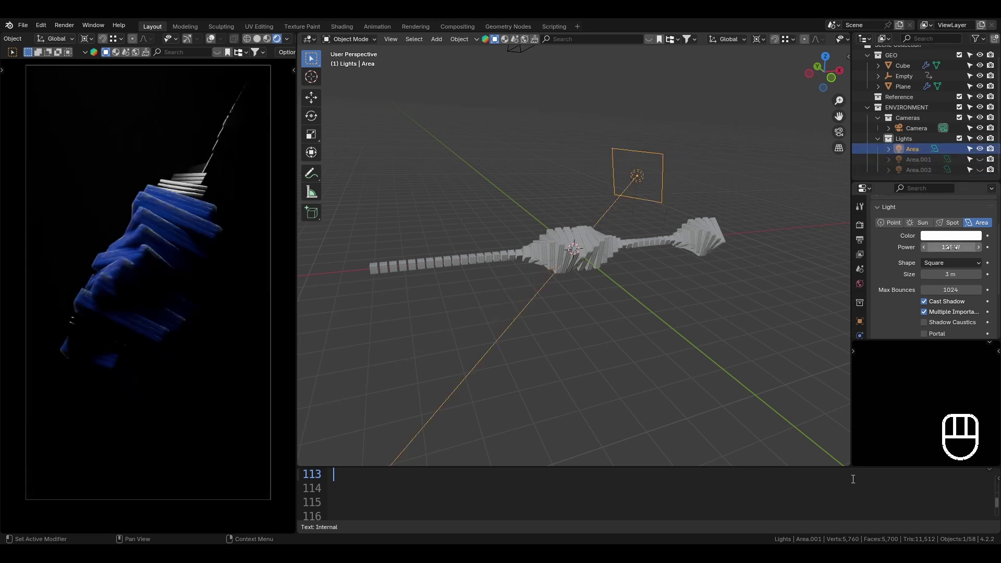
click(951, 249)
text(333)
key(Return)
Isolate Area.001, set its power to 225 W, and make all three area lights visible again
ctrl+click(980, 159)
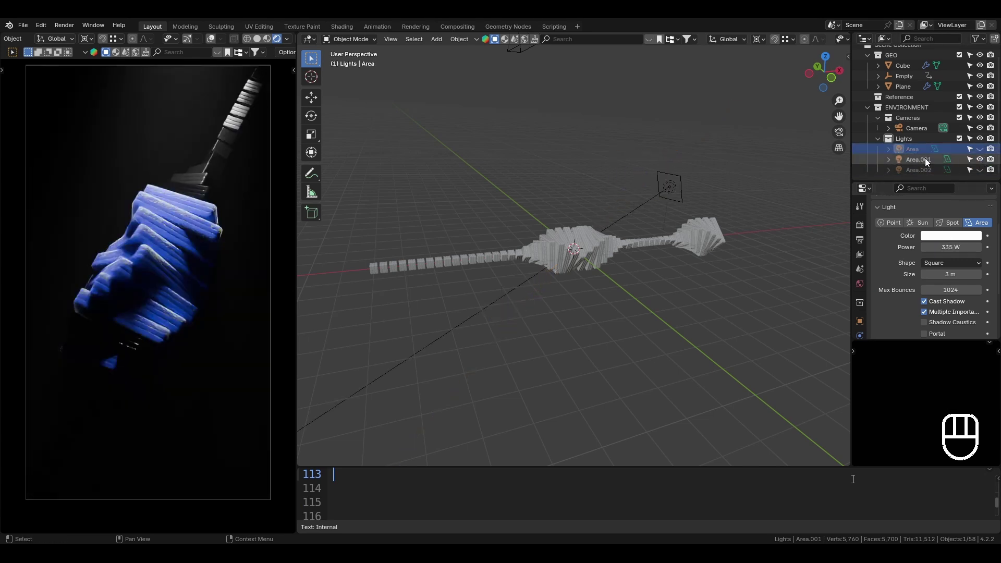
click(925, 158)
click(938, 248)
text(335)
key(Return)
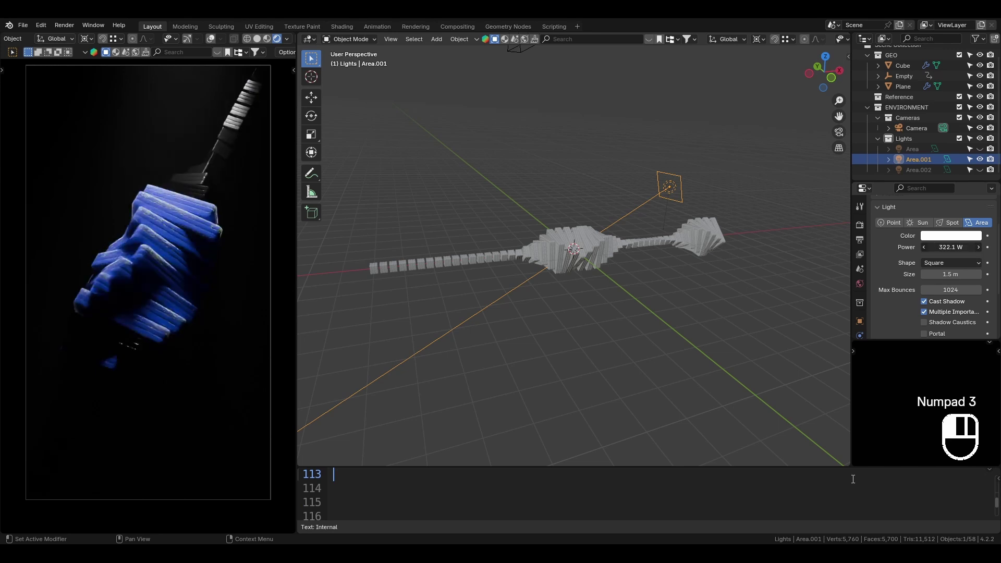
text(225)
key(Return)
click(981, 149)
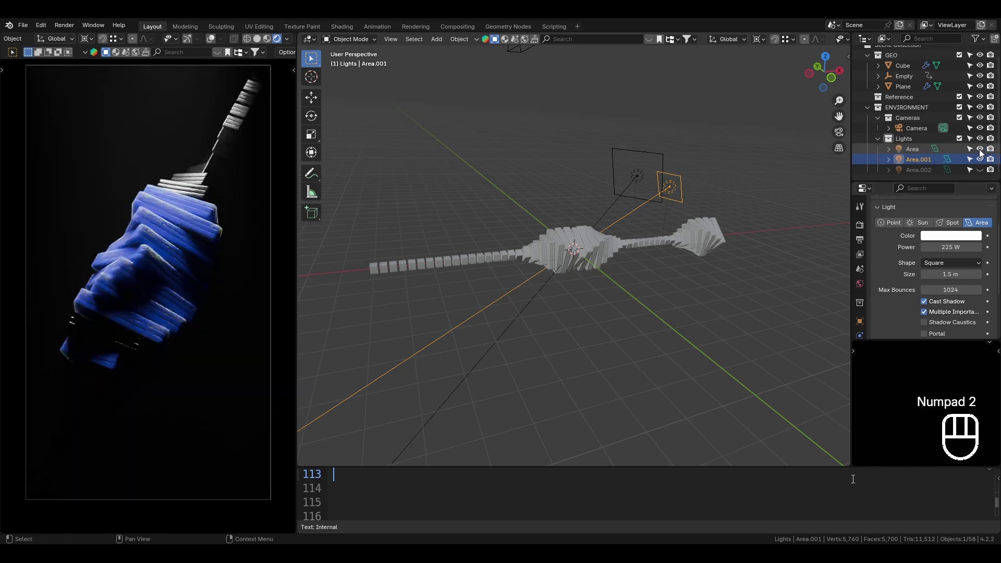
click(980, 170)
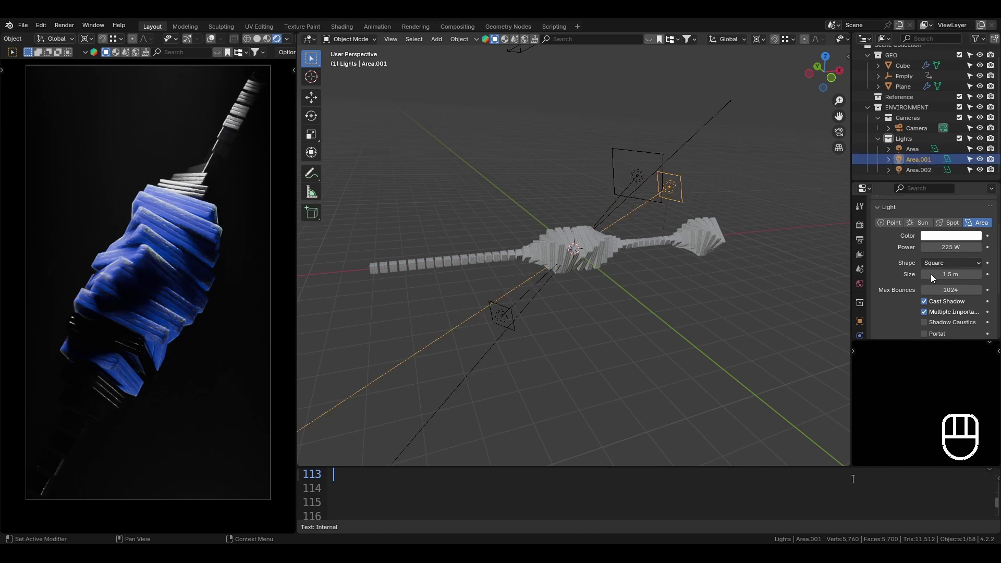
Toggle the visibility of the three area lights to compare their individual contributions, leaving all of them shown
scroll(933, 277, down, 4)
click(922, 169)
click(981, 149)
click(980, 160)
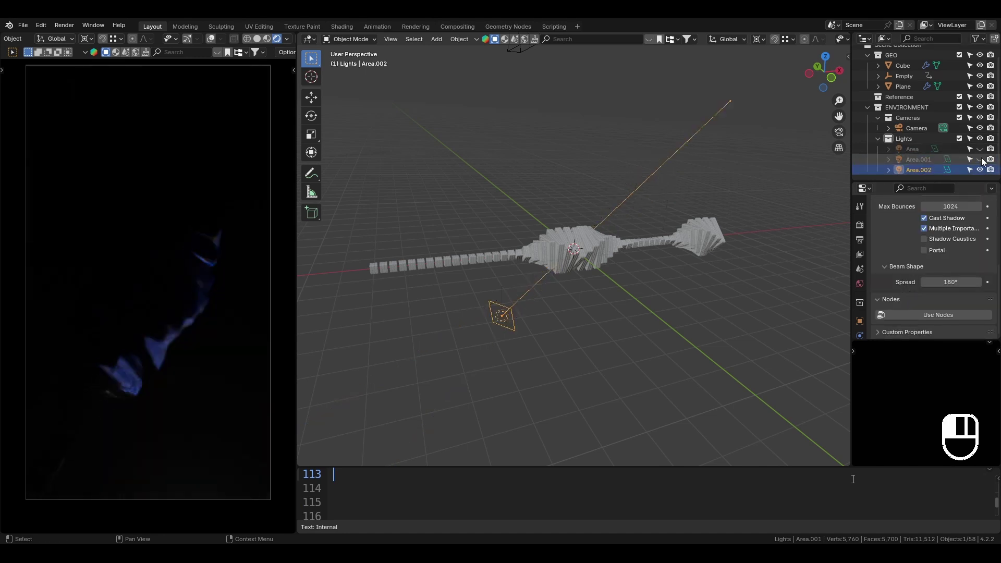
click(981, 159)
click(980, 170)
click(981, 170)
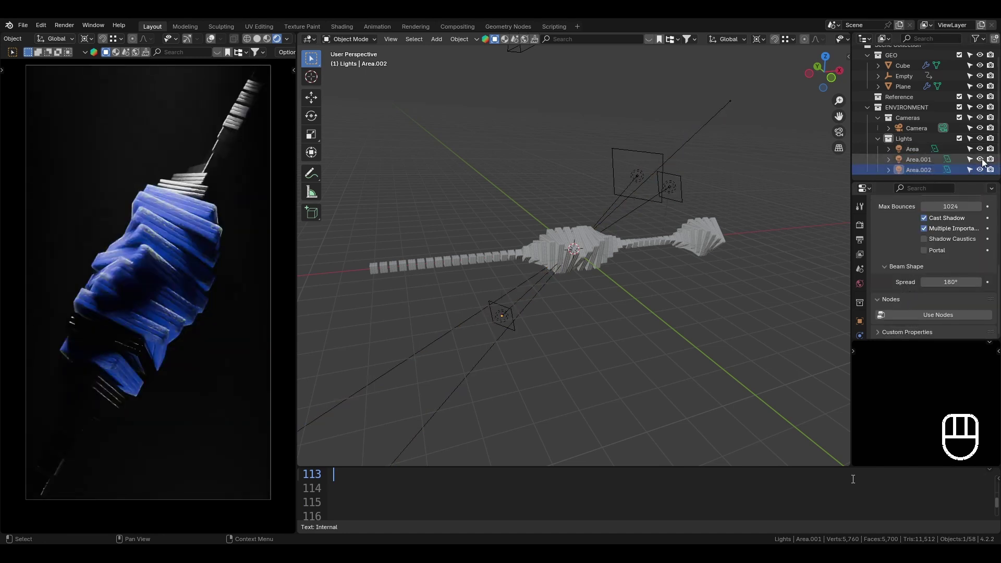
click(980, 149)
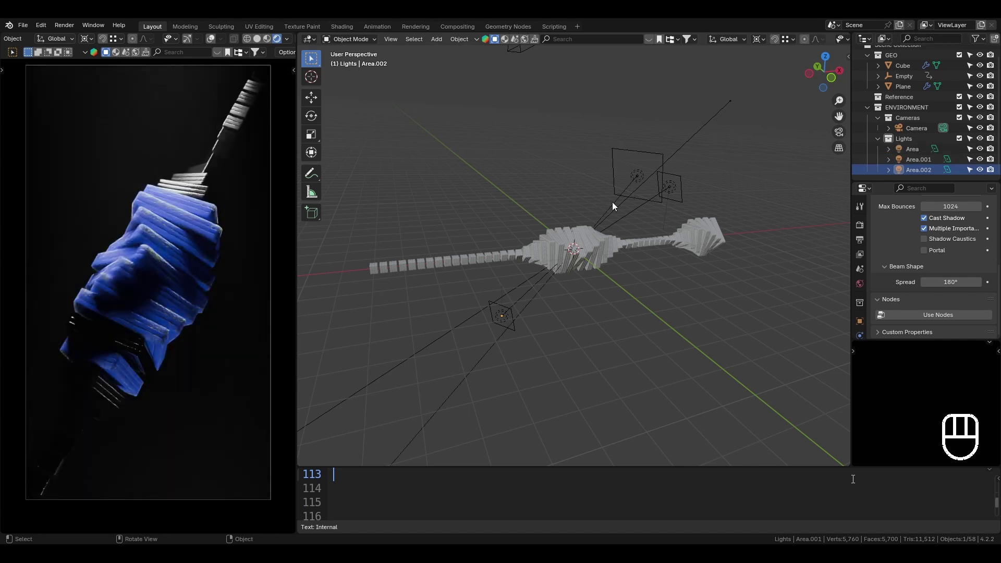
Select all three area lights together in the 3D viewport
click(614, 200)
shift+click(662, 192)
shift+click(513, 311)
Try rotating the three area lights around the object, first in the right view and again in the top view
key(KP_1)
key(KP_3)
key(r)
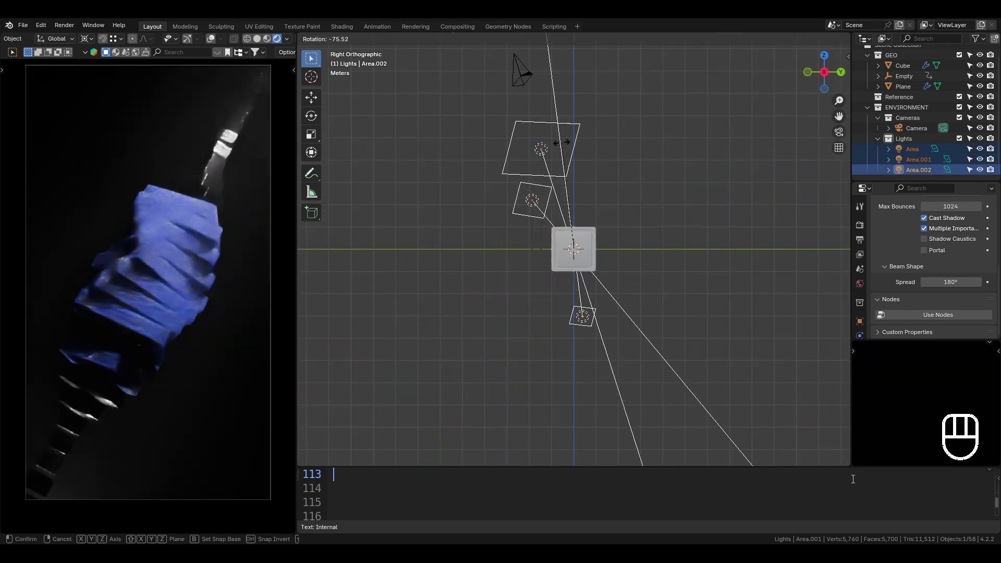
click(619, 227)
key(r)
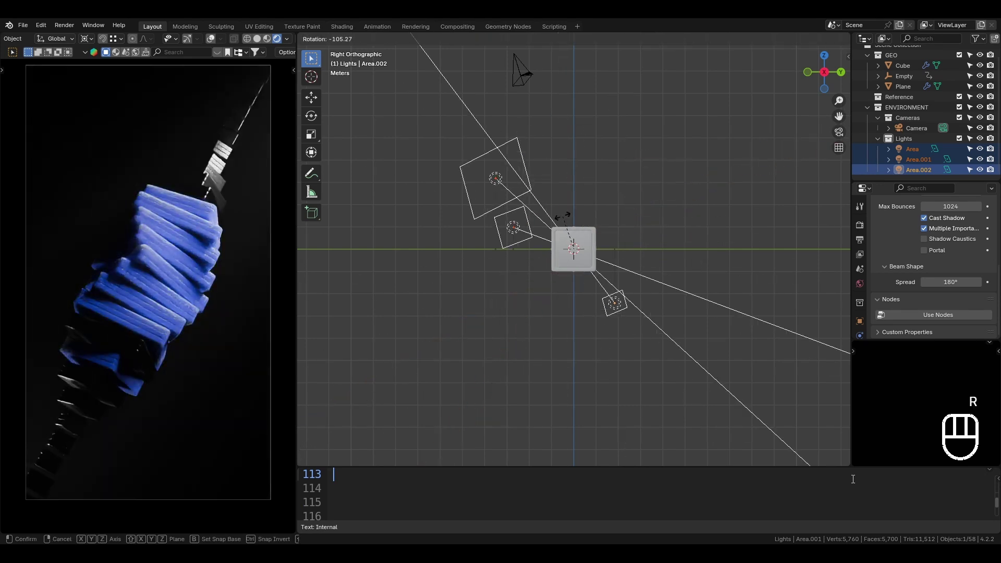
key(KP_7)
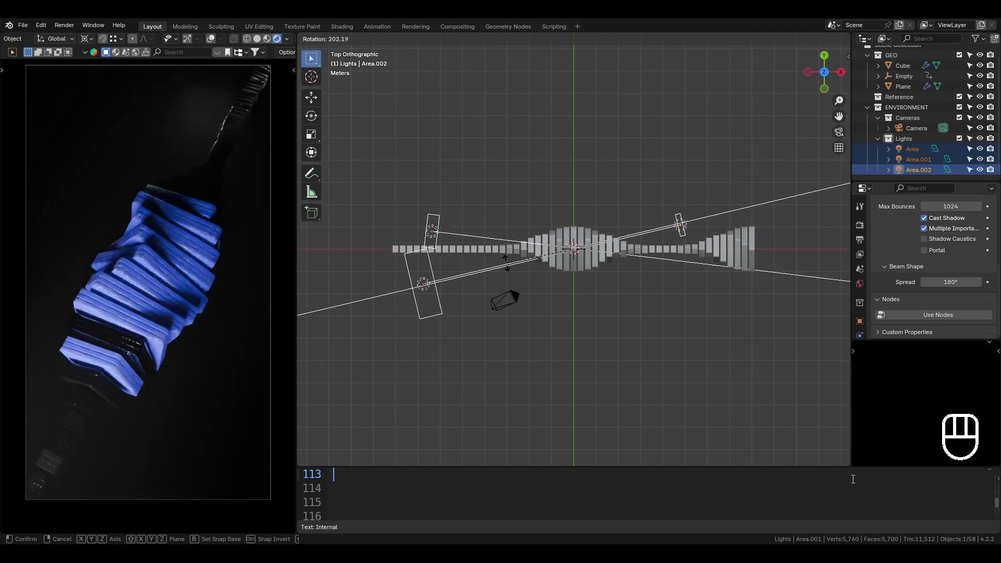
click(583, 283)
Rotate the three area lights about 12° around the object in the right view, then save the file and deselect them
key(KP_1)
key(KP_3)
key(r)
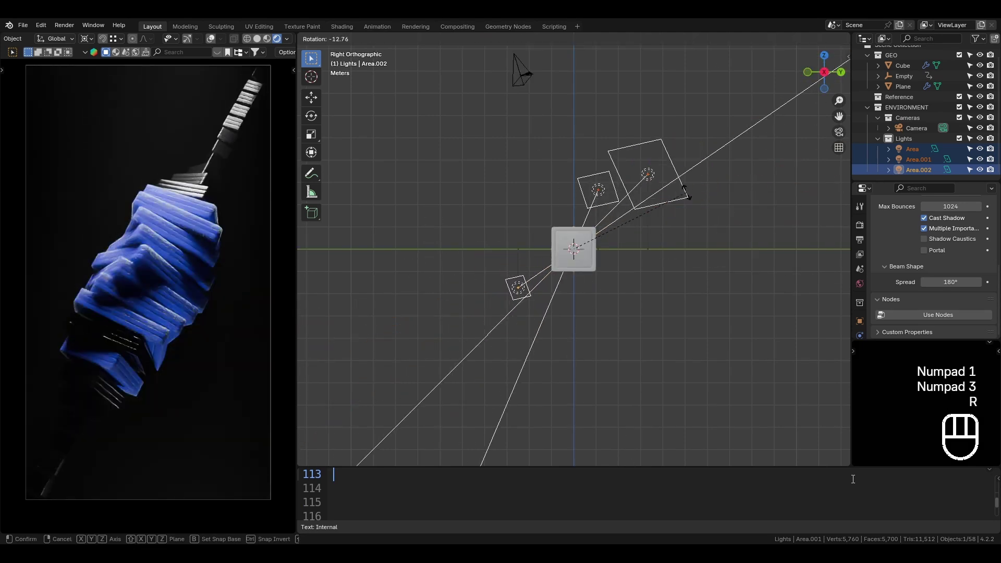
click(724, 232)
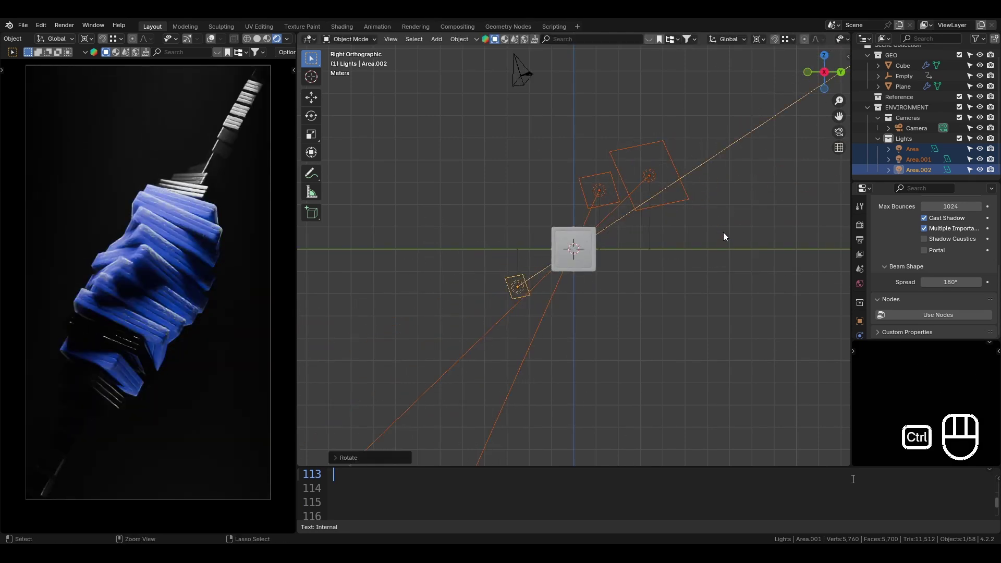
key(ctrl+s)
key(KP_1)
key(ctrl+s)
click(601, 149)
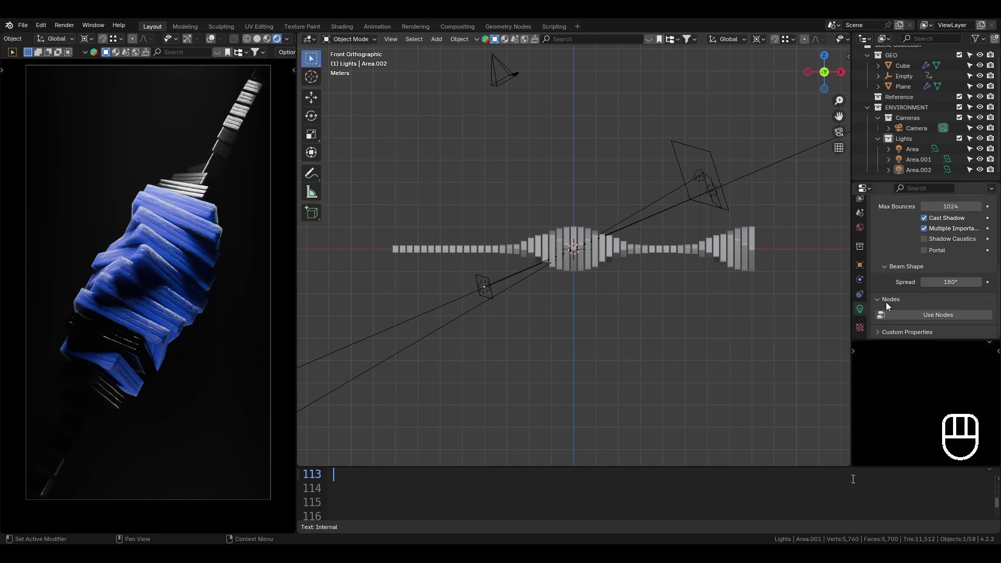
Review the Cycles sampling and light path settings together with the output frame range
scroll(899, 281, up, 5)
scroll(861, 230, up, 3)
click(860, 225)
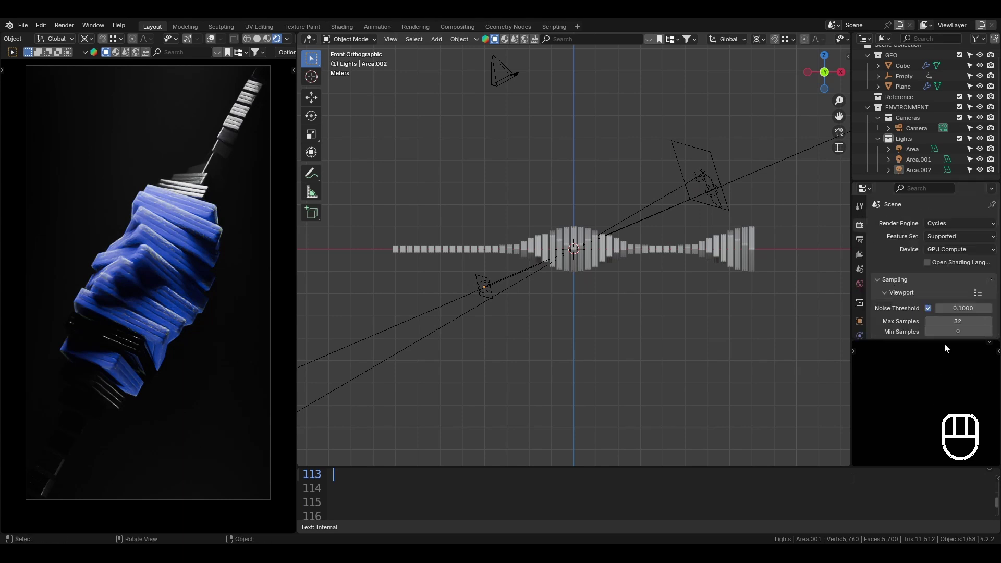
scroll(907, 259, down, 4)
click(860, 239)
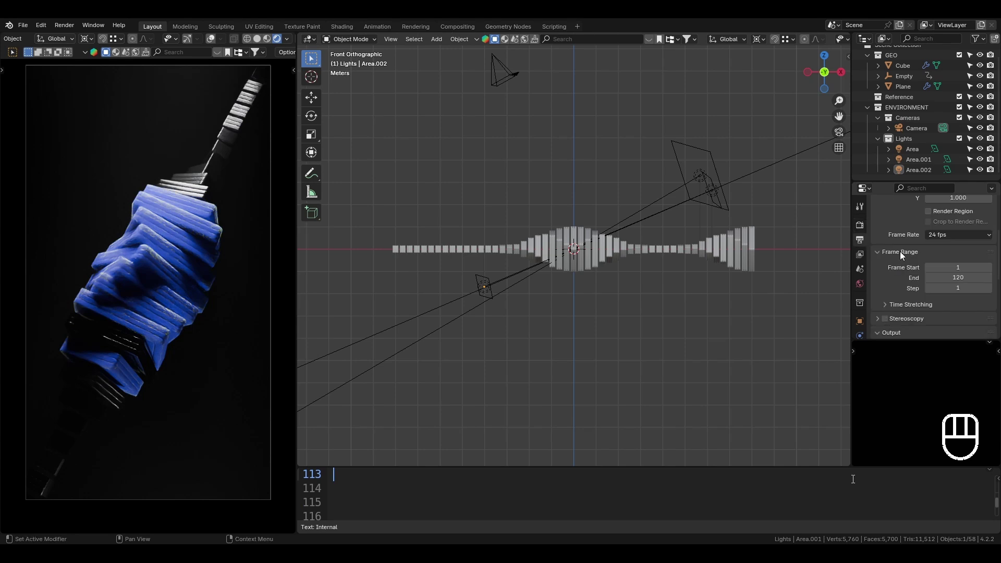
scroll(900, 251, up, 4)
click(860, 225)
scroll(890, 254, down, 8)
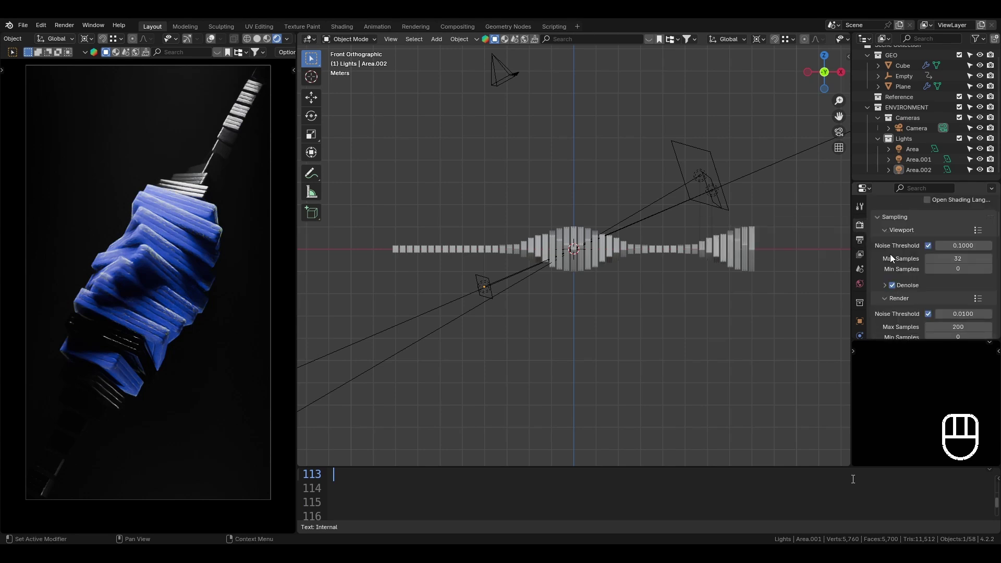
scroll(890, 254, down, 9)
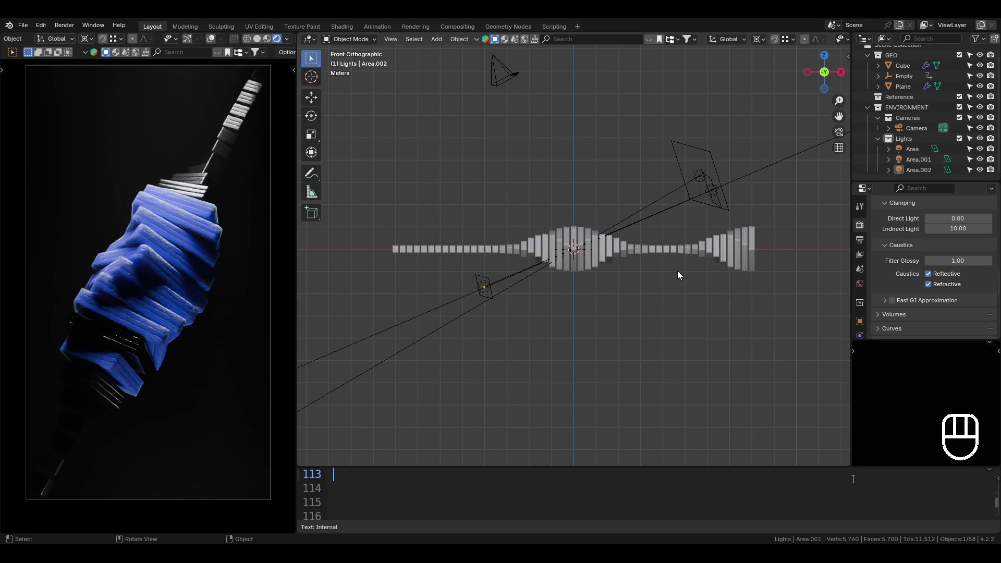
Enable compositing nodes for the scene and add the note heading "Step 09: Compositing setup"
click(457, 26)
text(Step 09: Com)
click(118, 39)
text(positing)
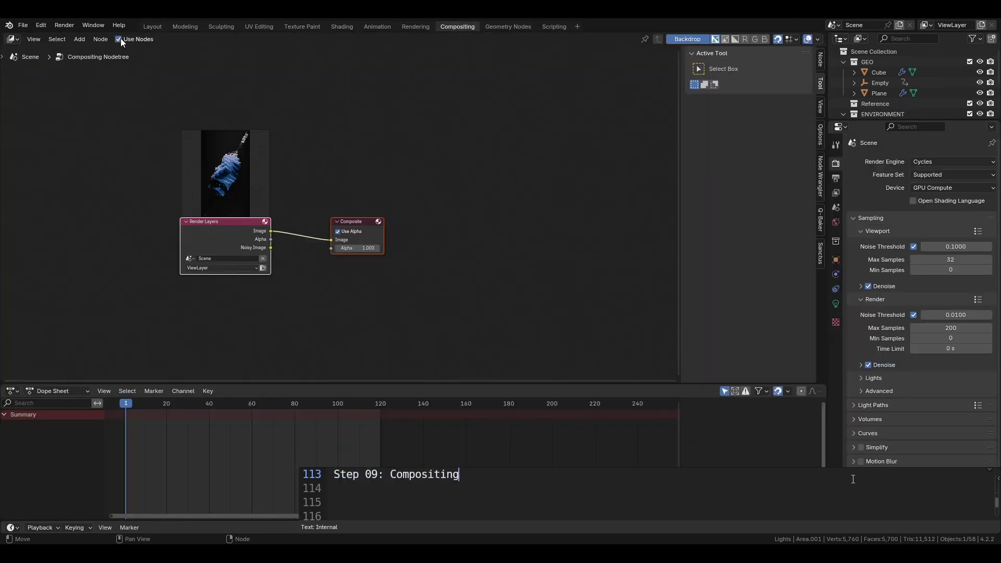
text( setup)
key(Return)
Spread the Render Layers and Composite nodes far apart and start the note line "My go-to compositing setup"
drag(354, 219, 615, 200)
text(My go-to c)
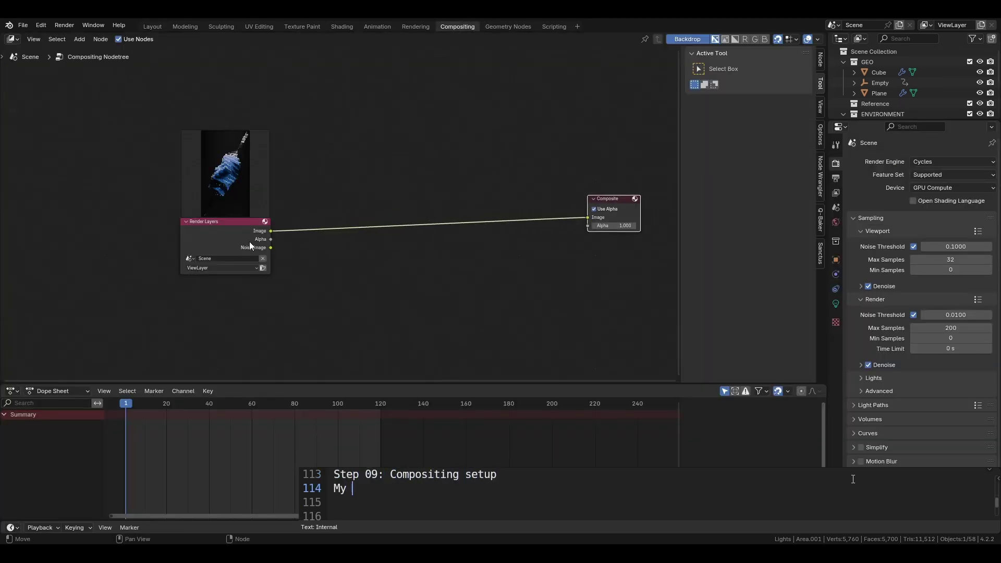
click(250, 245)
key(g)
click(346, 250)
text(ompositing setup incl)
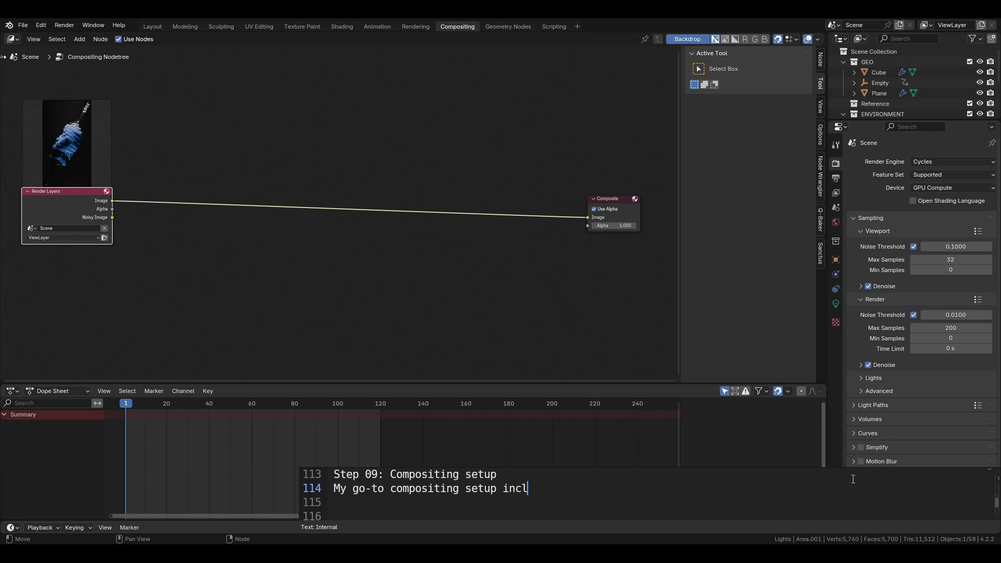
Switch the compositor area to the Asset Browser and continue the note with "includes two Glare nodes, a Vignette, a Lens Distortion"
click(3, 57)
text(udes)
click(12, 39)
key(BackSpace)
key(BackSpace)
key(BackSpace)
text(wo Gla)
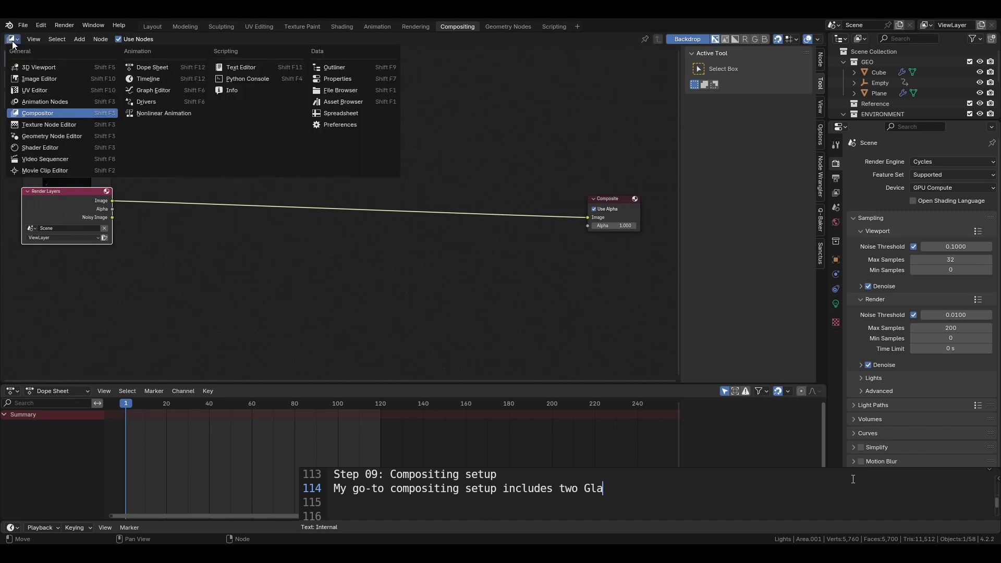
text(re nodes, a )
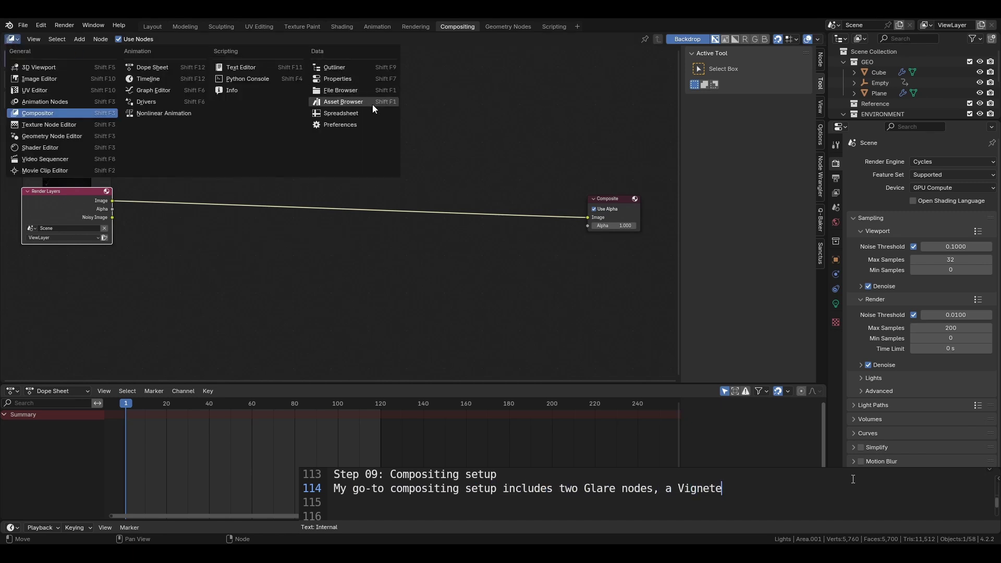
text(Vignette)
click(372, 104)
text(, a Lens )
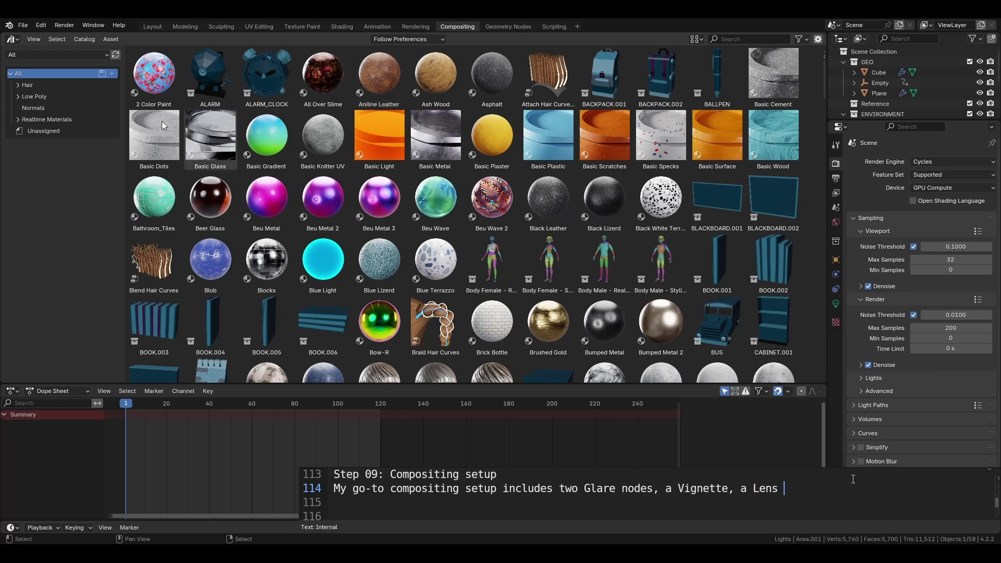
text(Distoption)
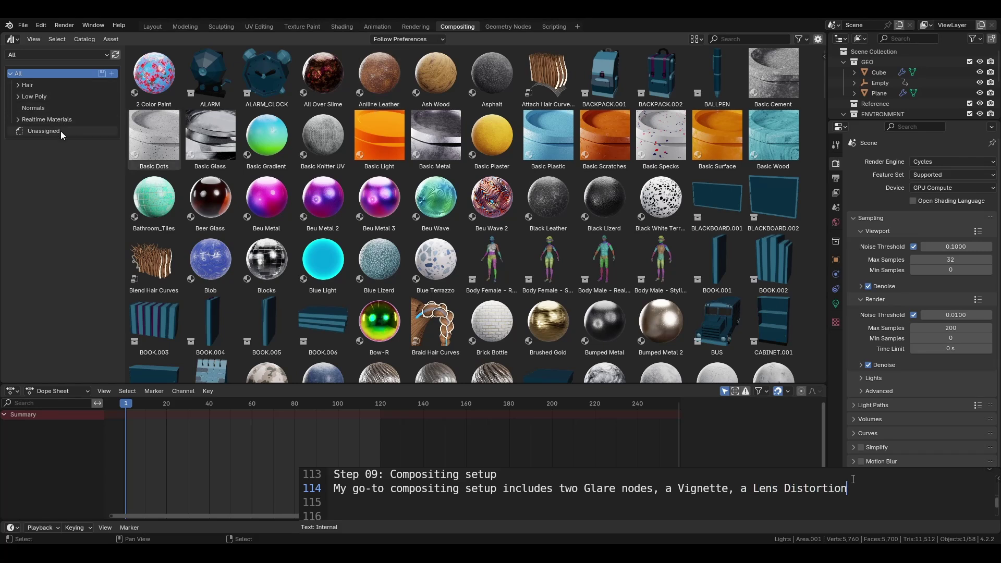
Show the unassigned assets of the _composition library and finish the note with "node, and some Color Balancing."
click(61, 130)
text(node, and some )
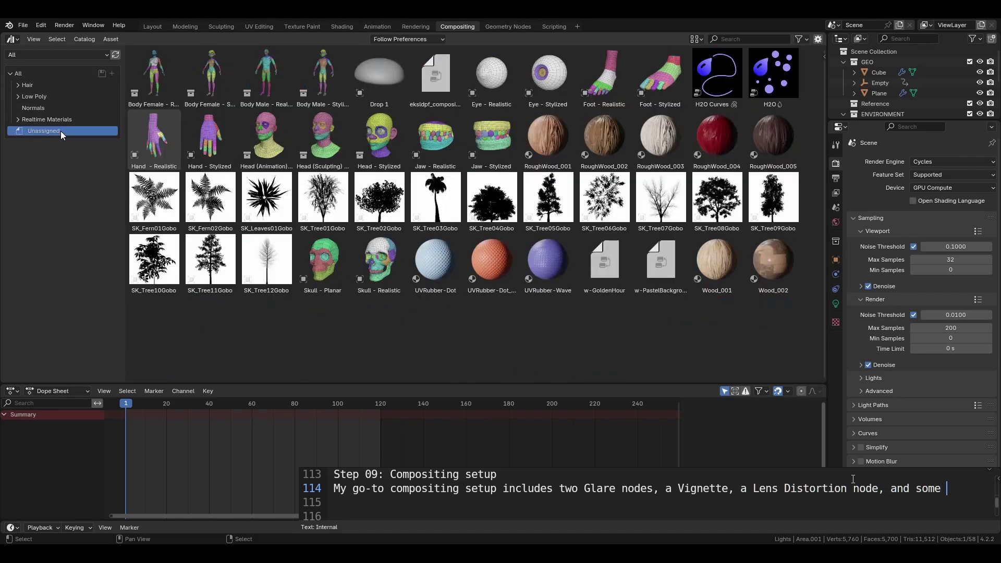
text(COl)
key(BackSpace)
key(BackSpace)
key(BackSpace)
key(Return)
click(69, 55)
text(COl)
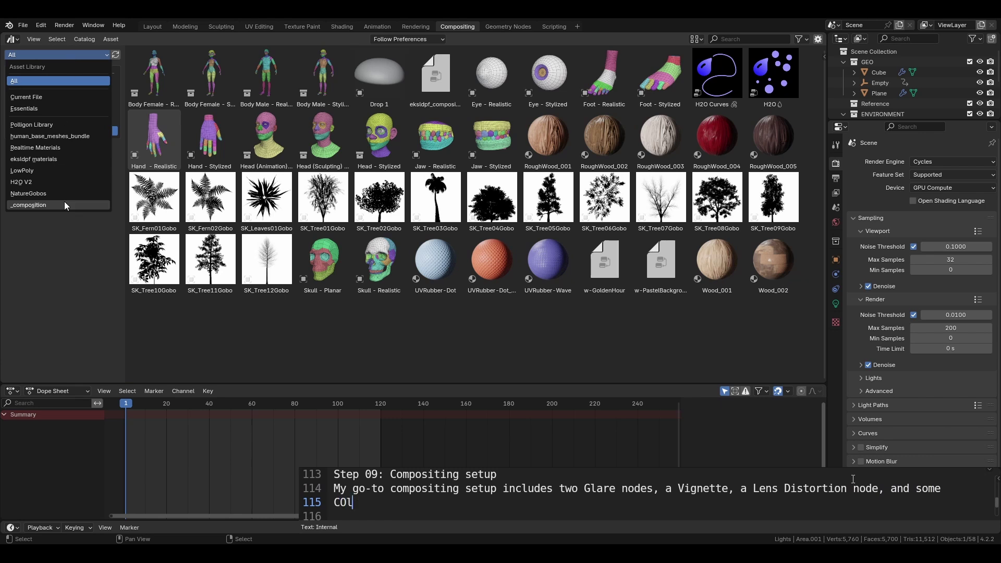
key(BackSpace)
key(BackSpace)
click(67, 205)
text(olor Balancing.)
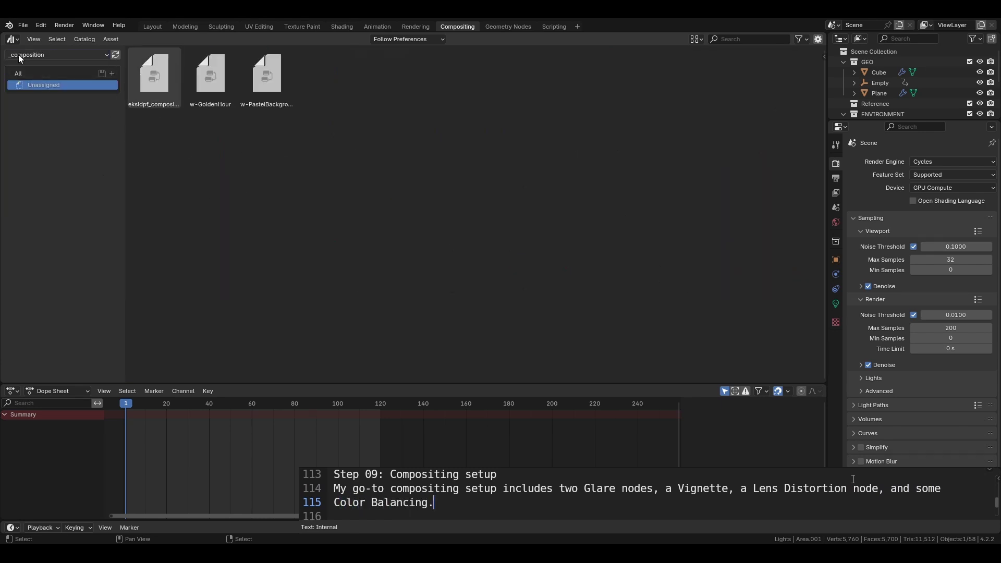
key(Return)
key(Return)
Show the compositor beside an Asset Browser and add the eksldpf composition asset to the node tree
click(11, 39)
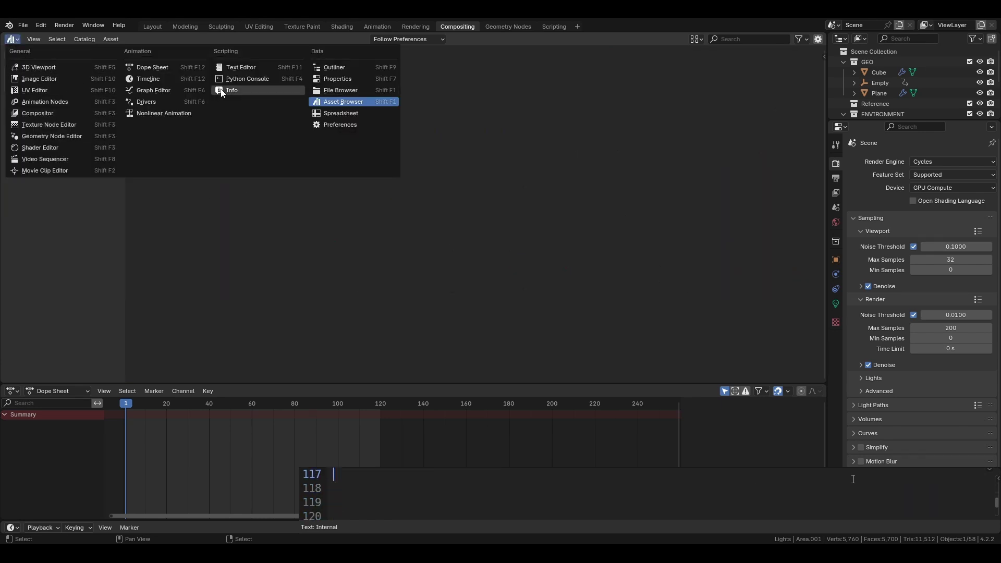
click(76, 113)
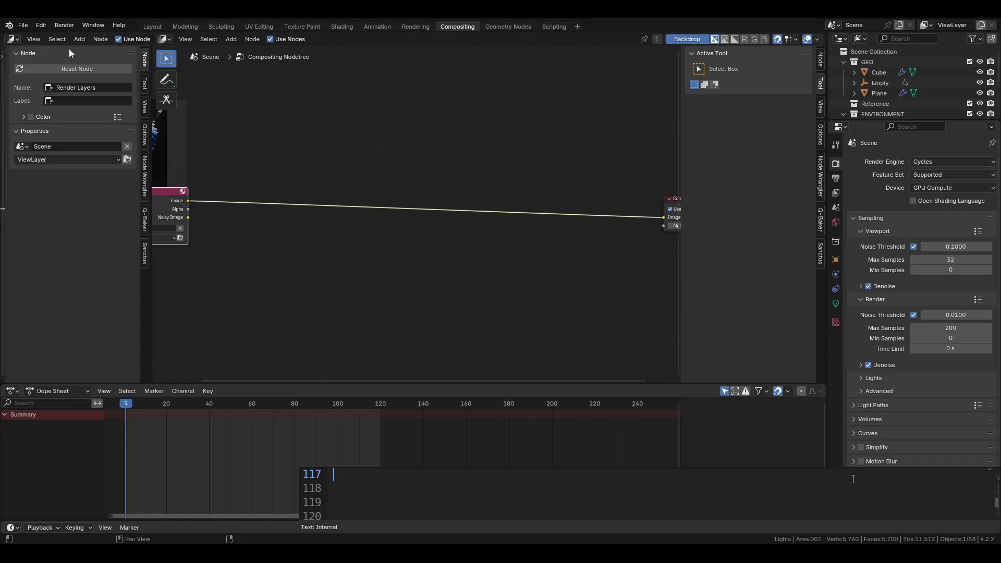
click(11, 40)
click(351, 102)
drag(61, 73, 365, 141)
Connect the eksldpf node group between Render Layers and Composite, and preview its output through a Viewer node
alt+right_drag(112, 202, 583, 200)
key(ctrl+z)
drag(298, 147, 590, 215)
ctrl+shift+click(295, 159)
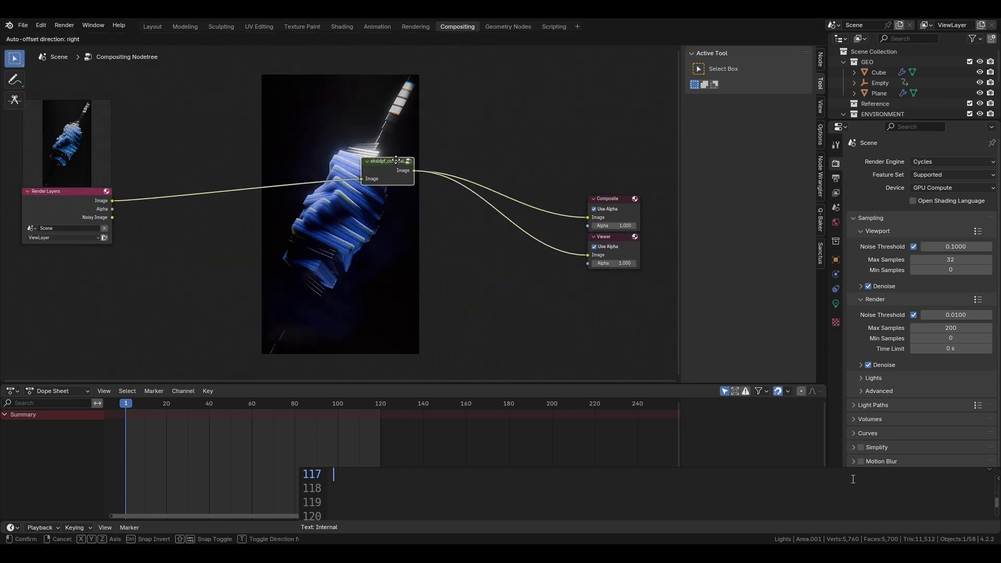
Ungroup the eksldpf node group and place its nodes between Render Layers and the output nodes
right_click(292, 154)
click(360, 246)
key(g)
click(374, 128)
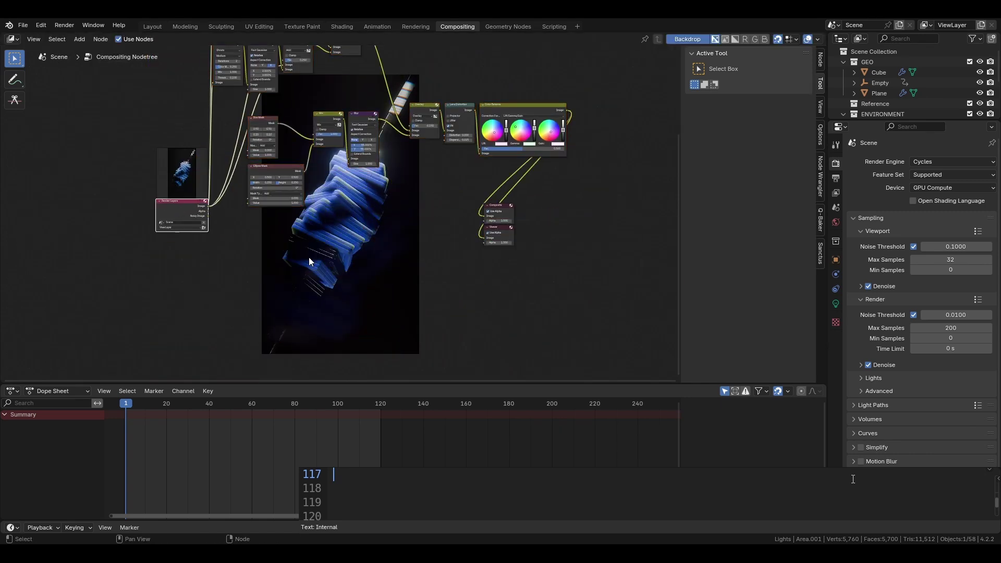
Spread out the node tree, with the effect nodes between Render Layers and the Composite and Viewer outputs
drag(182, 209, 42, 191)
drag(471, 315, 537, 190)
key(g)
click(530, 190)
drag(182, 267, 509, 68)
key(g)
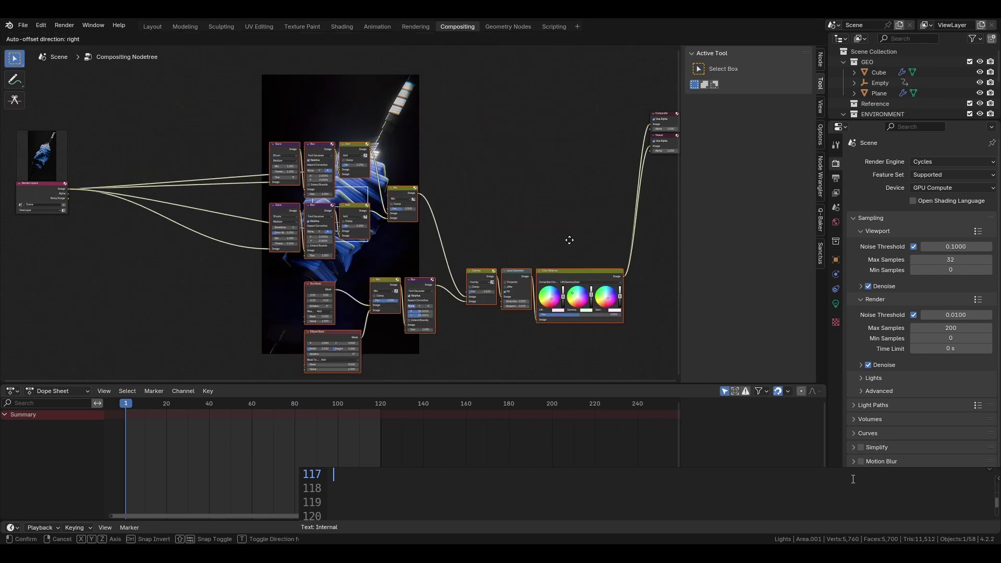
click(619, 280)
Preview the Bloom Glare node's output through the Viewer with the backdrop scaled to fit the editor
scroll(521, 208, up, 5)
key(alt+v)
key(alt+v)
key(alt+v)
key(alt+v)
key(alt+v)
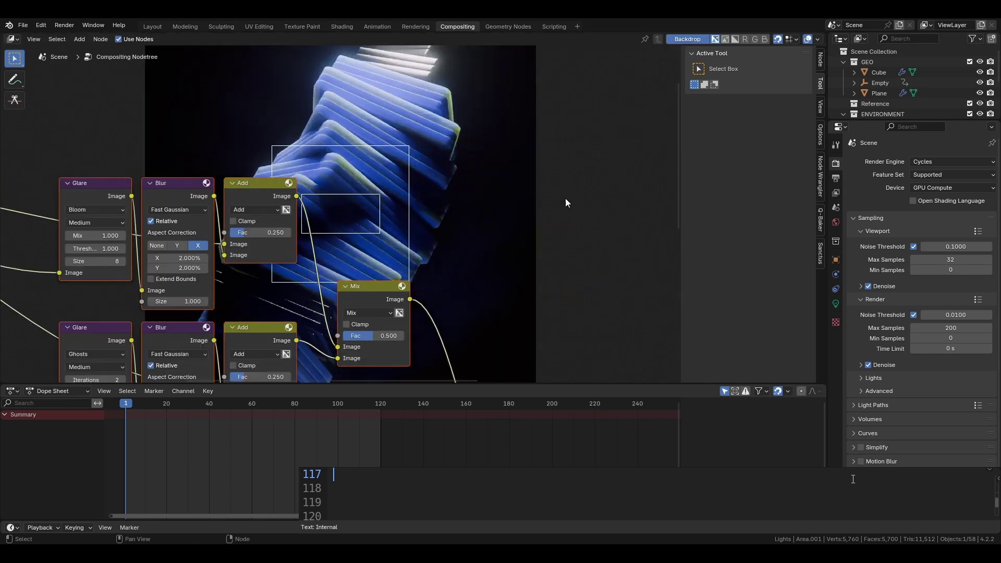
key(v)
key(v)
middle_drag(518, 205, 613, 225)
ctrl+shift+click(239, 244)
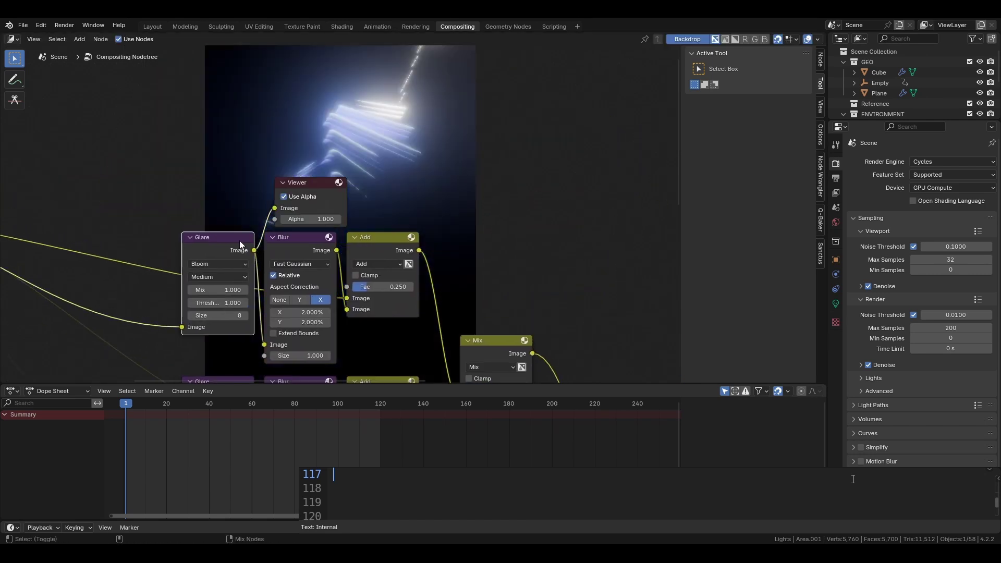
Try higher thresholds on the Bloom Glare node and set its threshold back to 1
click(219, 303)
text(5)
key(Return)
click(219, 302)
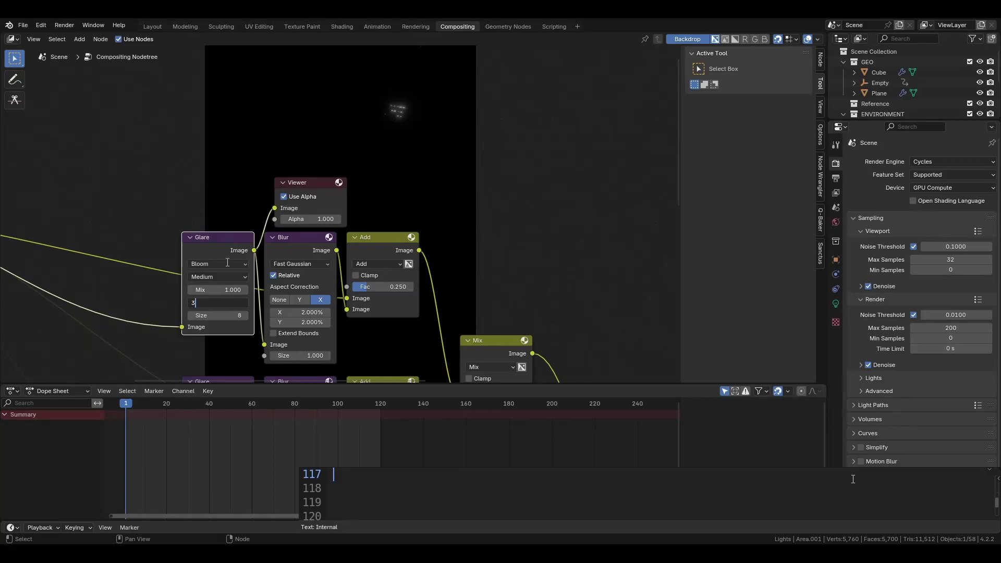
text(2)
key(Return)
middle_drag(515, 160, 363, 144)
click(65, 287)
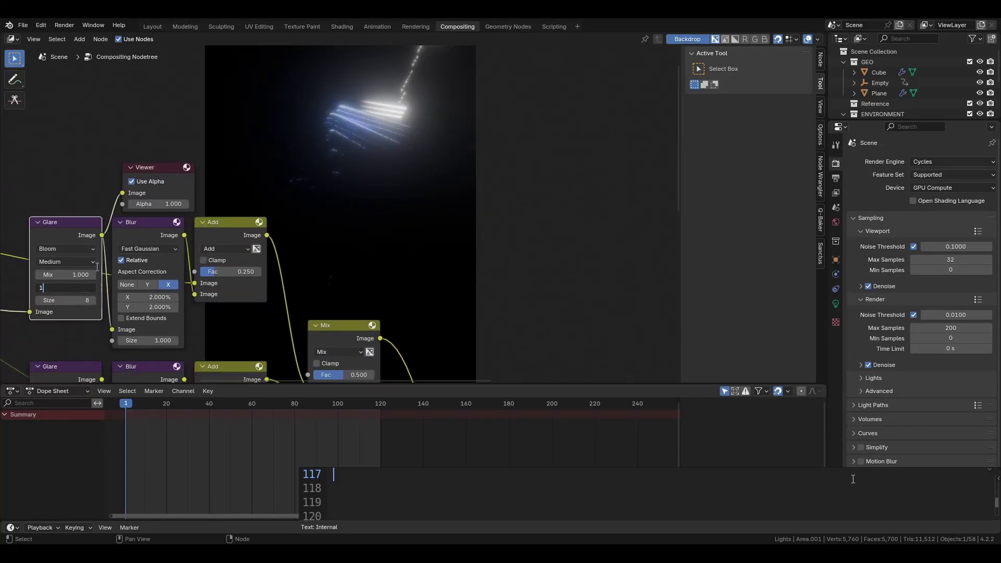
text(1)
key(Return)
Set the bloom branch's Blur to 1% on X and Y and its Add factor to 0.05, previewing both nodes
ctrl+shift+click(147, 305)
drag(147, 306, 133, 299)
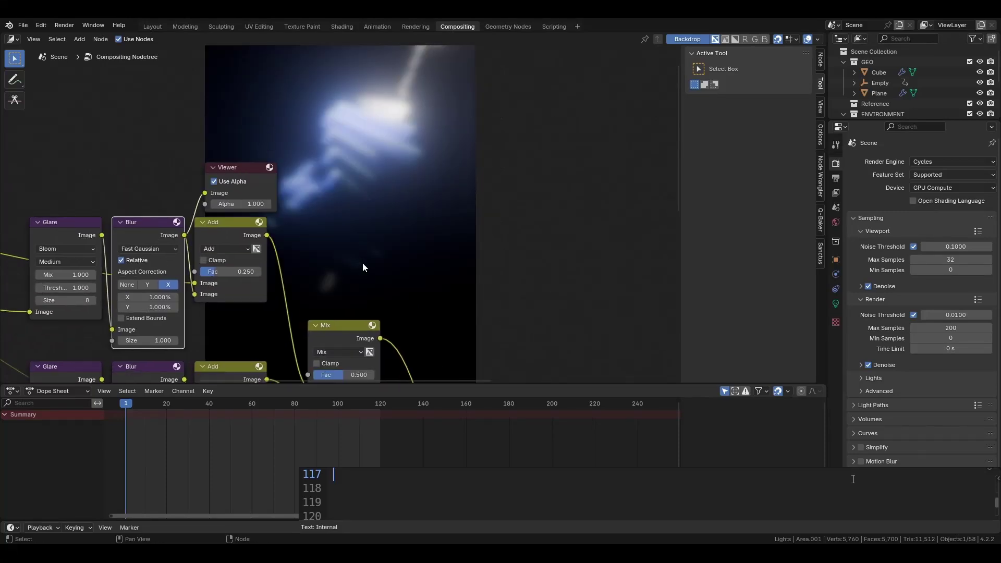
ctrl+shift+click(230, 260)
click(231, 273)
text(.1)
key(Return)
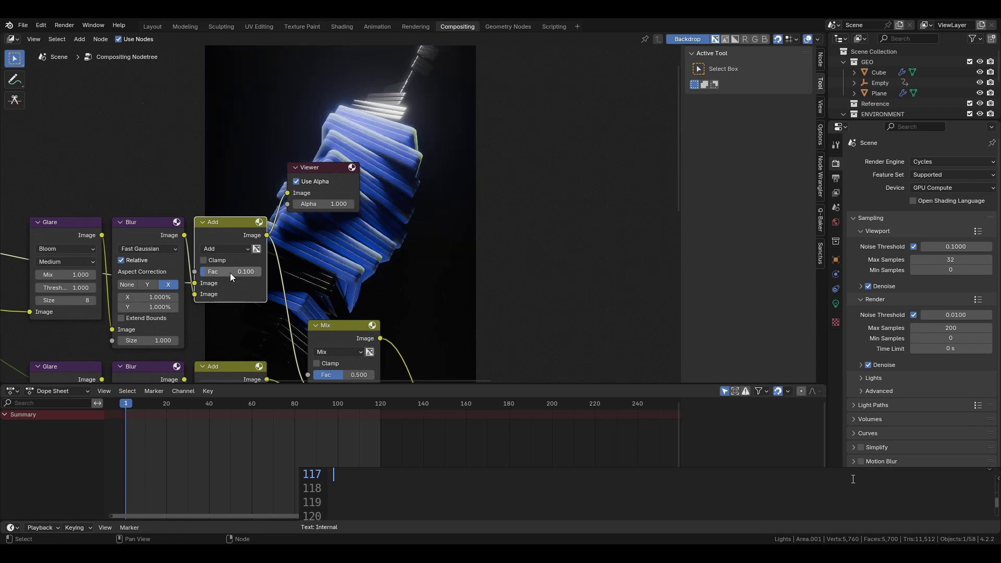
click(227, 272)
text(.05)
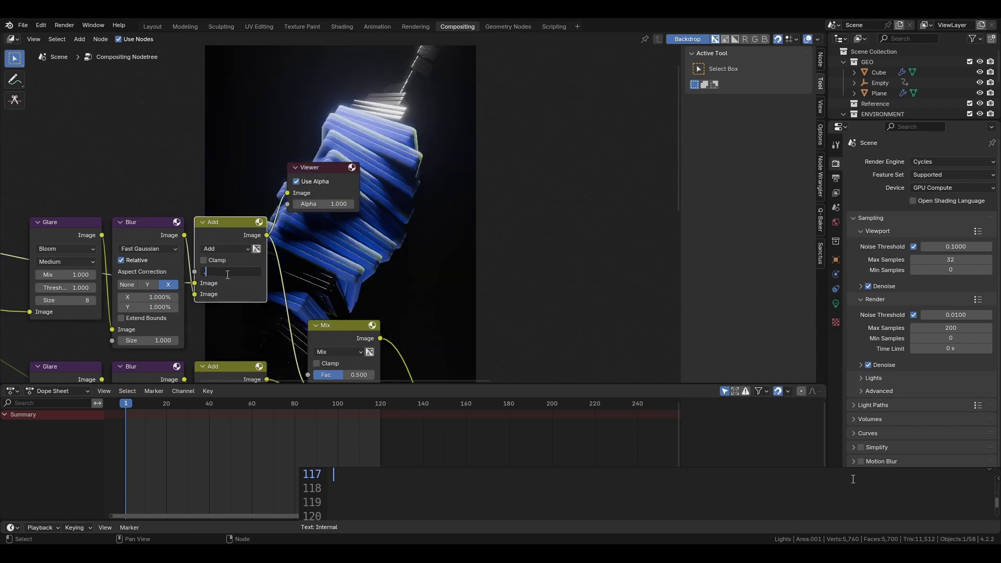
key(Return)
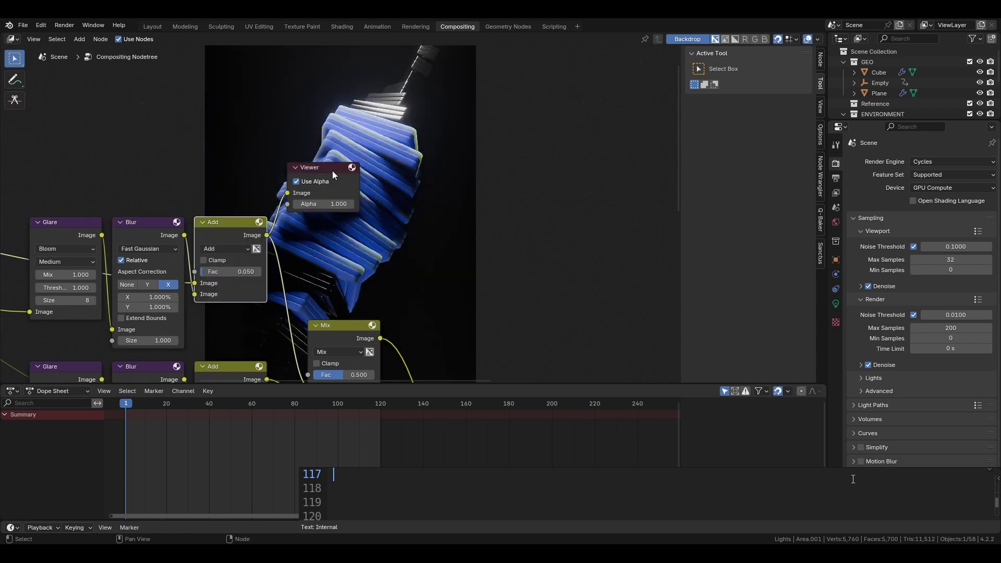
Preview the Ghosts Glare node and set X and Y of the Blur after it to 1%
middle_drag(242, 225, 288, 111)
scroll(289, 111, down, 1)
ctrl+shift+click(120, 245)
drag(132, 324, 231, 344)
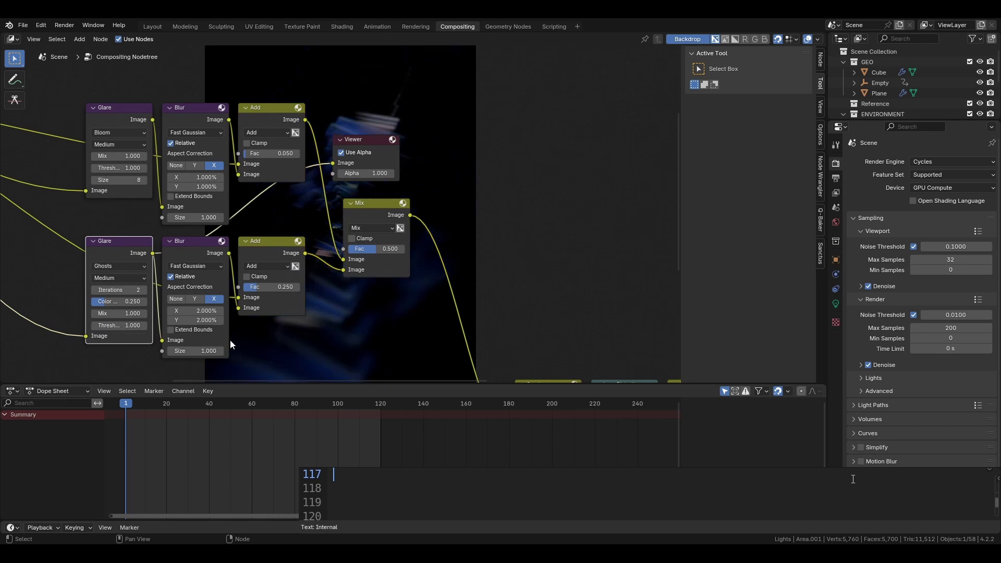
ctrl+shift+click(207, 254)
drag(193, 311, 193, 320)
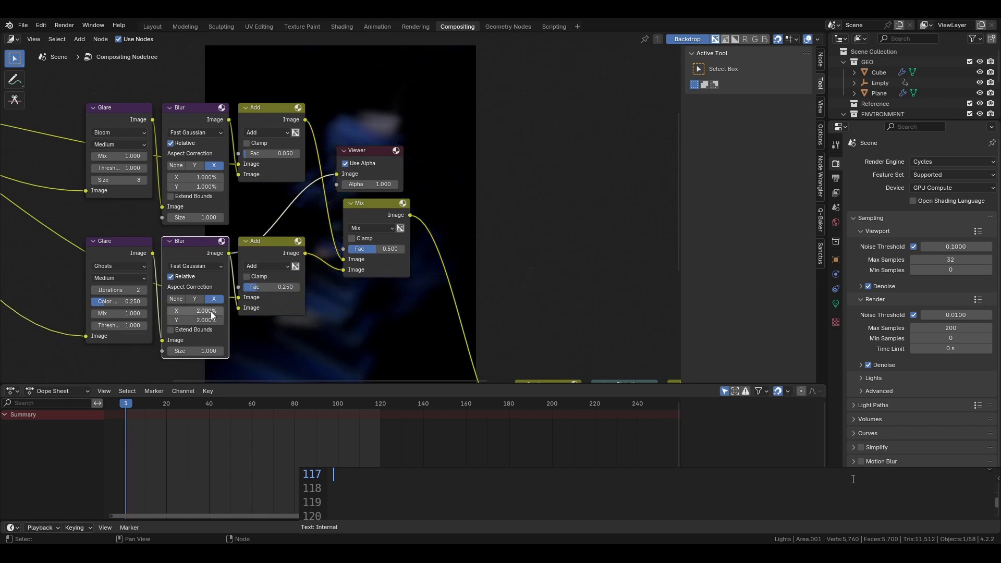
text(1)
key(Return)
Set the ghosts branch's Add factor to 0.15 and preview the Mix node that combines both glare branches
ctrl+shift+click(284, 311)
middle_drag(365, 292, 213, 274)
double_click(132, 268)
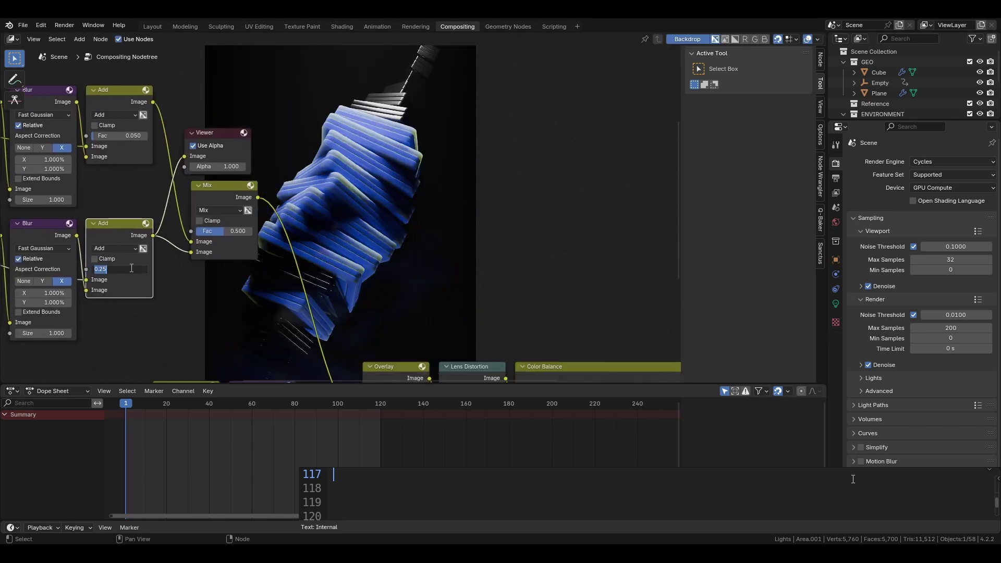
text(.15)
key(Return)
ctrl+shift+click(225, 198)
Preview the Mix and Blur nodes fed by the Box Mask and Ellipse Mask through the Viewer
middle_drag(398, 215, 376, 127)
scroll(376, 127, down, 7)
scroll(315, 241, up, 6)
middle_drag(315, 241, 348, 183)
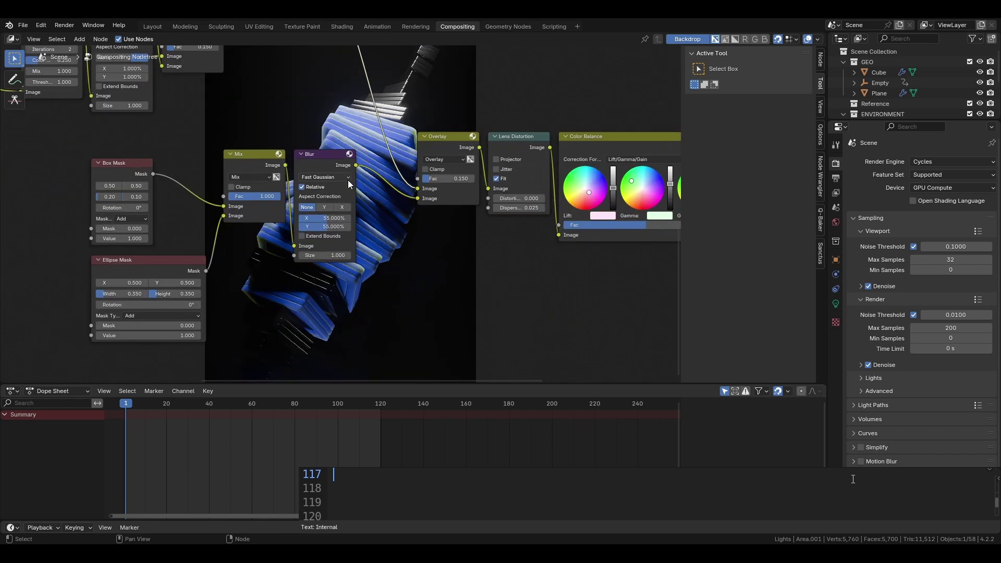
click(126, 174)
ctrl+shift+click(332, 167)
click(124, 174)
click(256, 164)
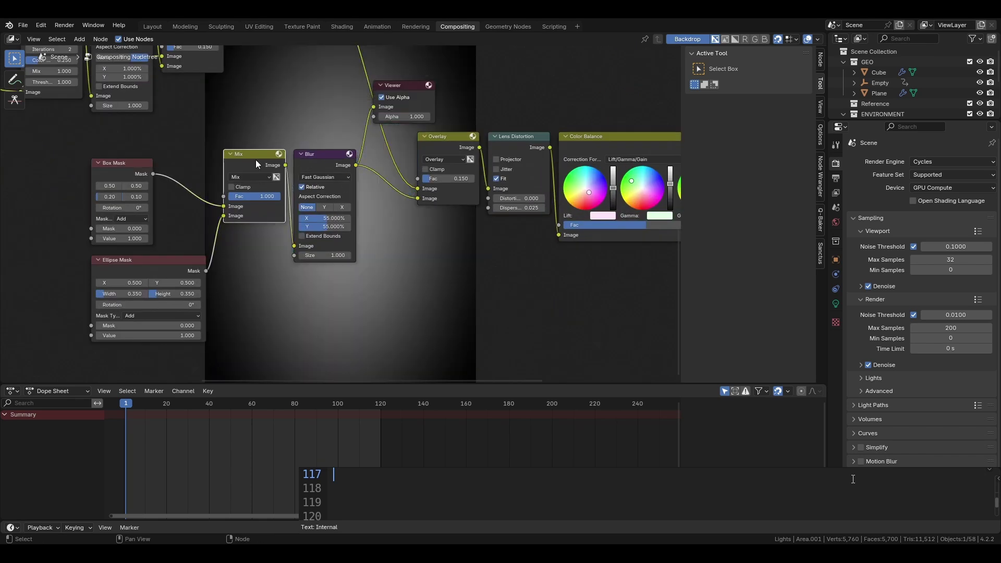
ctrl+shift+click(256, 164)
ctrl+shift+click(317, 166)
Set the mask Mix node's factor to 0 and preview the blurred mask through a Viewer node placed above Overlay
drag(245, 197, 192, 195)
click(128, 171)
ctrl+shift+click(347, 166)
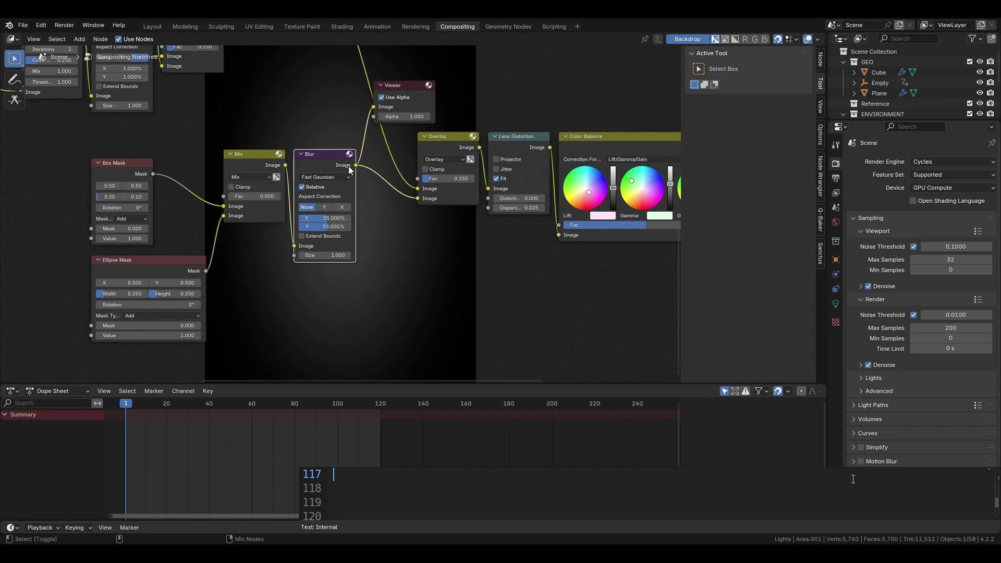
middle_drag(385, 191, 300, 275)
drag(324, 170, 368, 170)
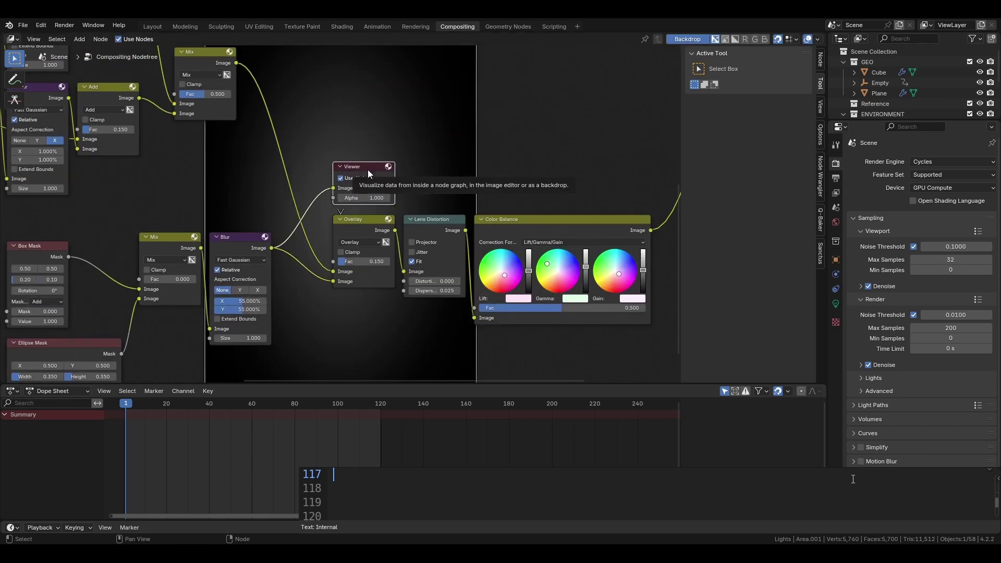
Preview the Overlay output with the Box Mask selected so its outline shows over the render
click(51, 253)
middle_drag(52, 254, 248, 258)
ctrl+shift+click(577, 237)
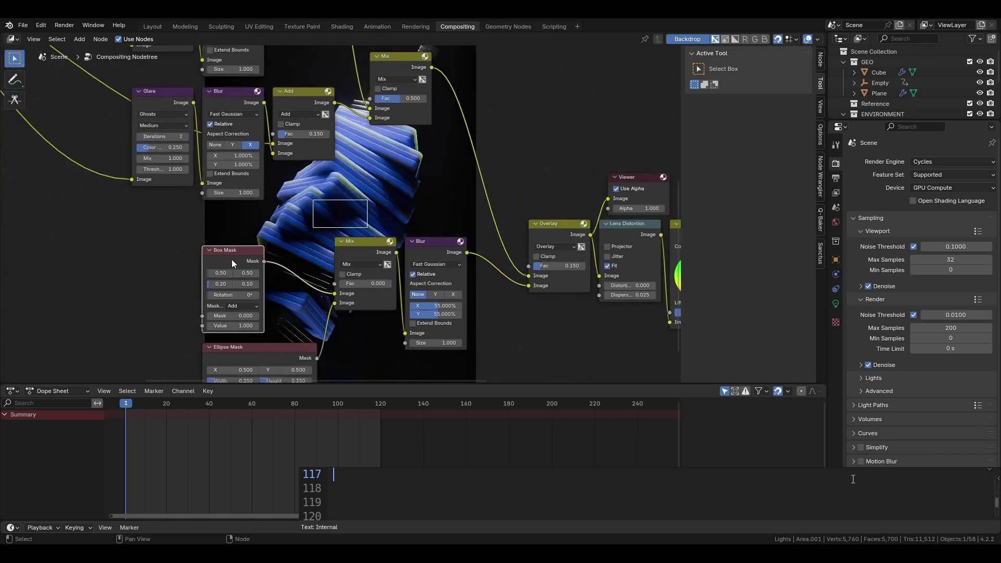
scroll(240, 266, up, 1)
drag(189, 289, 263, 292)
key(ctrl+z)
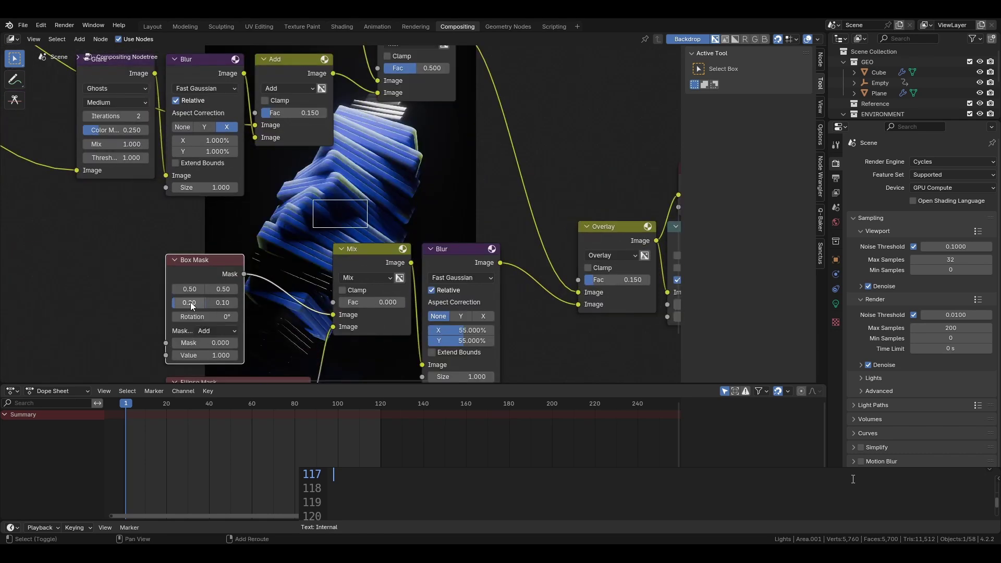
Reshape the Box Mask along the object with Y 0.52, width 1.00, height 0.11 and a rotation of 63.2°
drag(203, 309, 225, 302)
drag(222, 290, 224, 289)
middle_drag(531, 141, 417, 177)
alt+scroll(418, 176, down, 1)
key(v)
key(v)
middle_drag(348, 224, 364, 153)
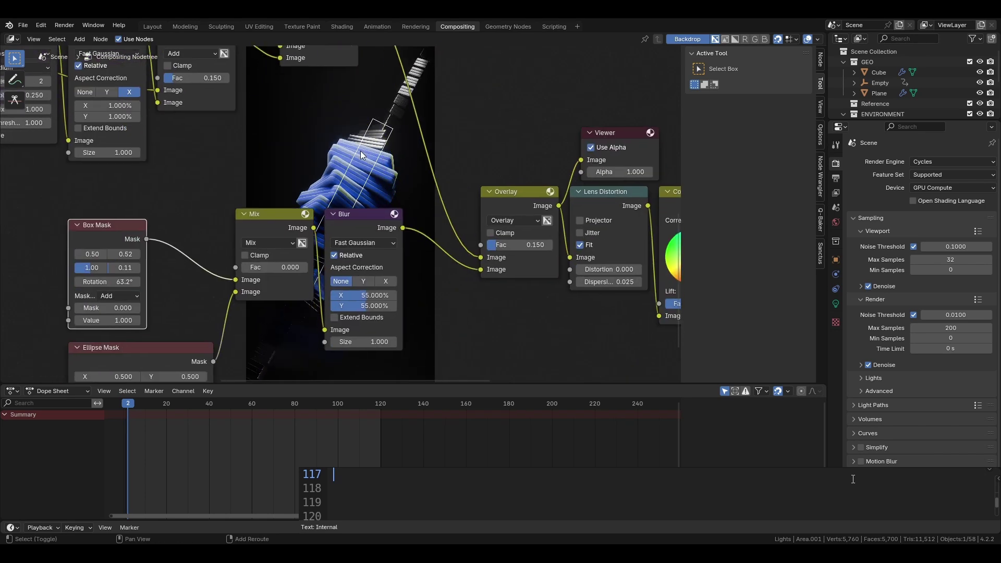
Refine the Box Mask with a rotation of 63.4°, a Y position of 0.5 and a height of 0.2
drag(122, 282, 126, 282)
click(124, 254)
text(.5)
key(Return)
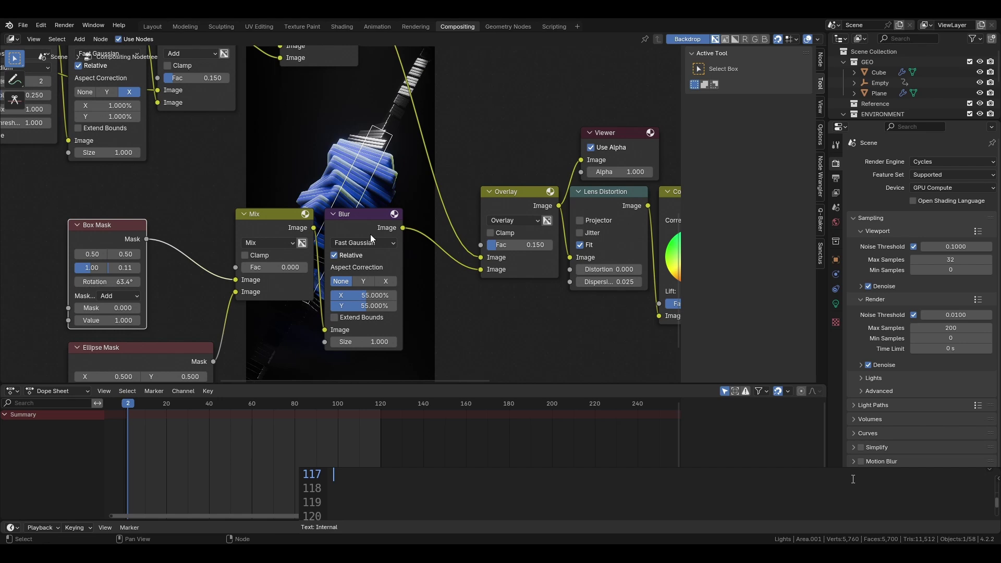
shift+drag(126, 268, 126, 268)
click(111, 269)
text(.2)
key(Return)
Compare the render with the Overlay node muted and unmuted, and preview the Lens Distortion and Color Balance outputs
middle_drag(589, 245, 233, 262)
click(167, 222)
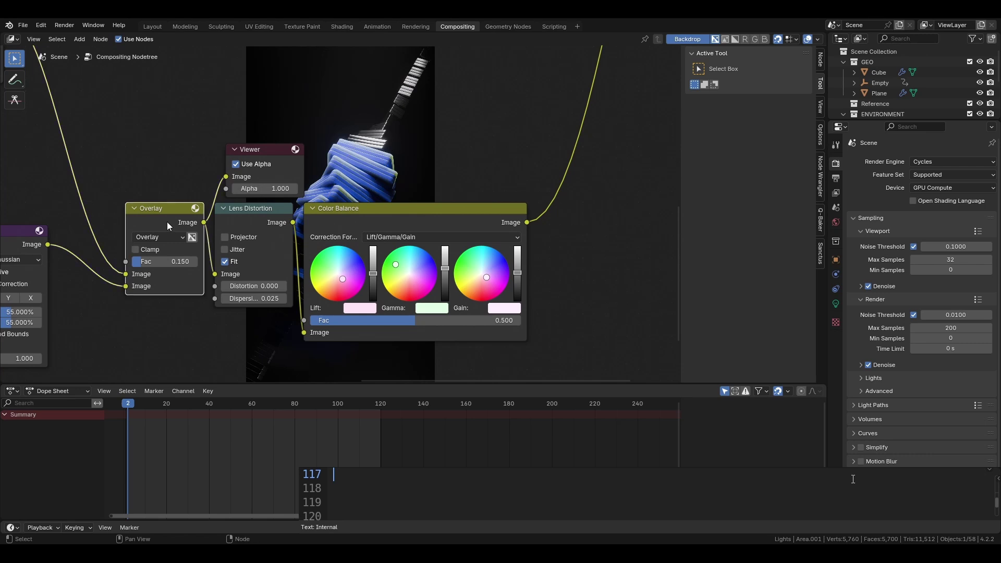
middle_drag(322, 174, 205, 201)
key(m)
key(m)
ctrl+shift+click(151, 249)
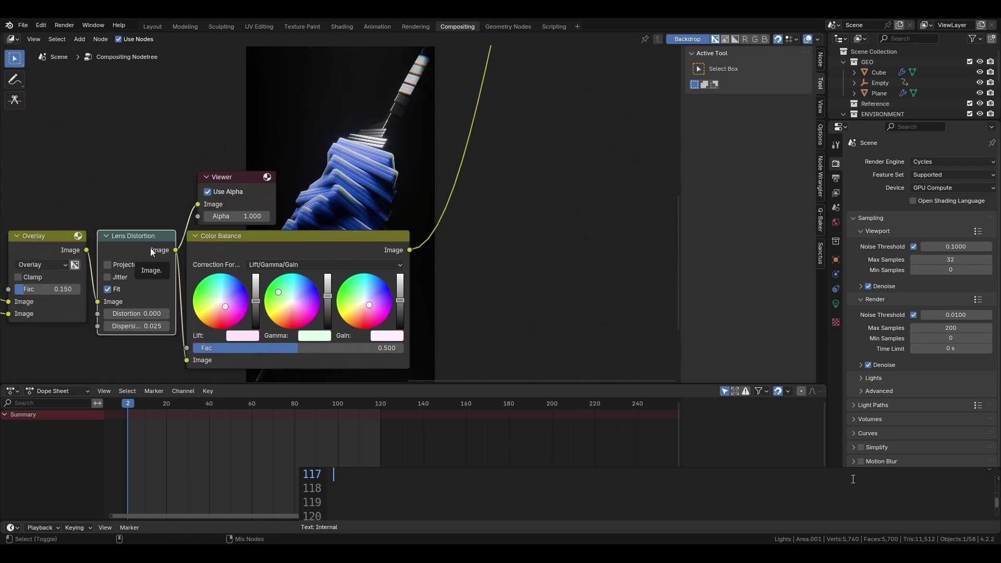
ctrl+shift+click(369, 252)
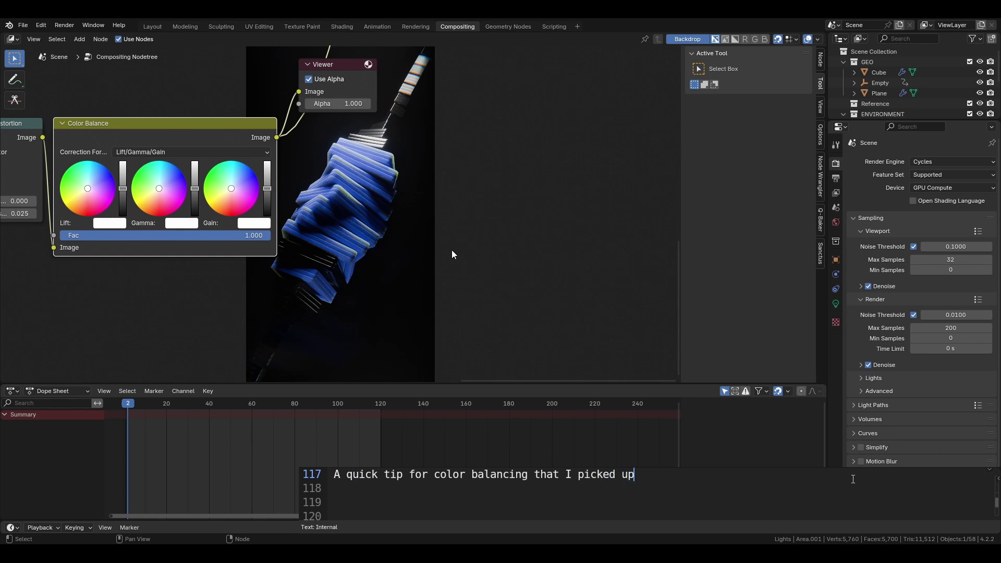
Tint the Color Balance node's Gain slightly toward blue and its Gamma slightly toward the complementary yellow
alt+middle_drag(384, 224, 586, 253)
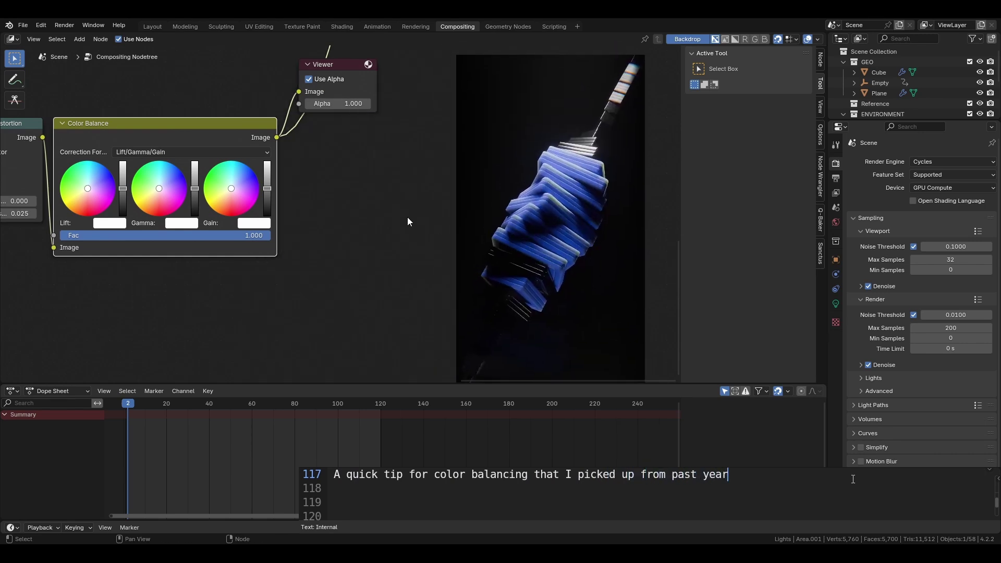
scroll(406, 217, up, 4)
middle_drag(307, 207, 434, 233)
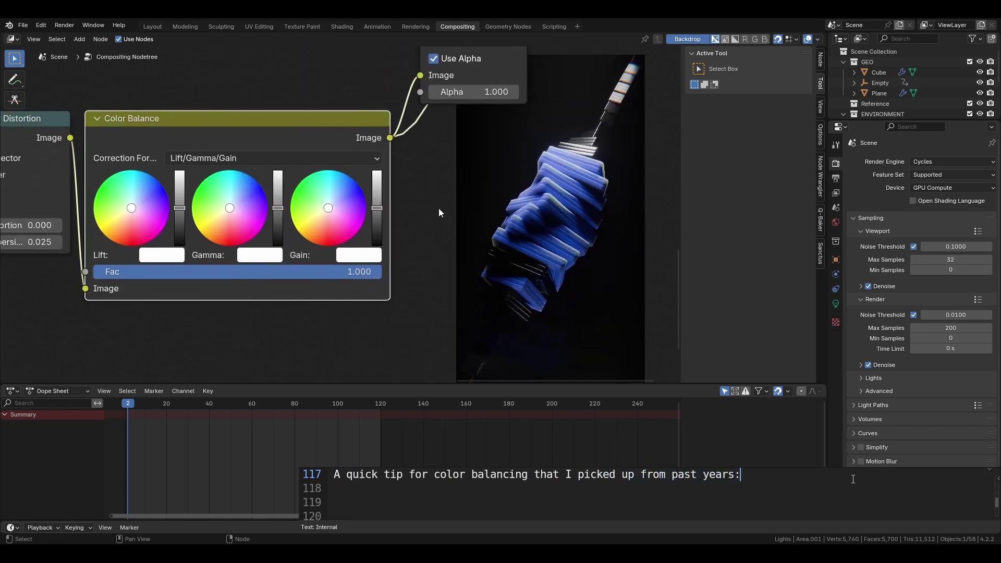
click(341, 194)
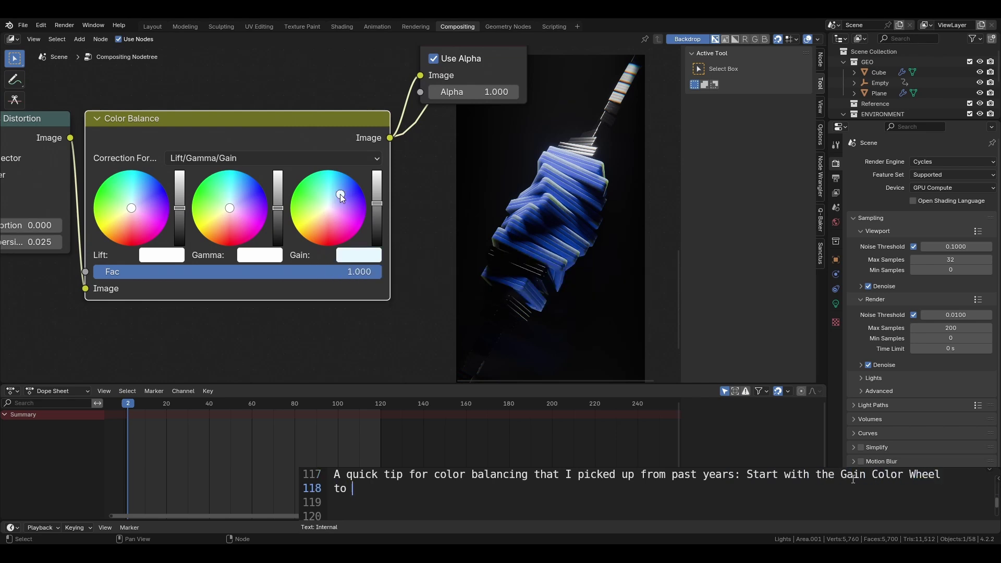
drag(341, 197, 337, 199)
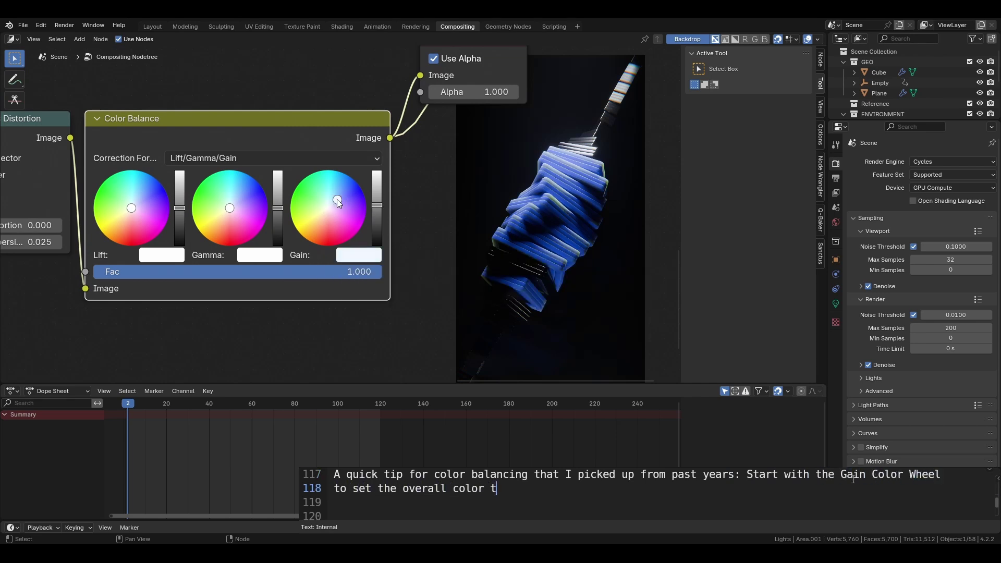
click(315, 198)
click(324, 226)
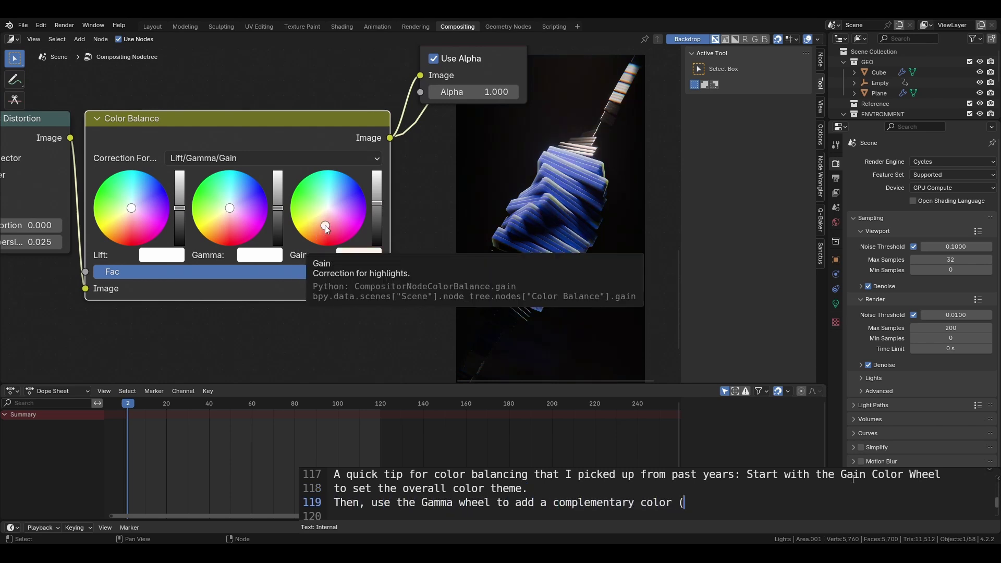
click(334, 201)
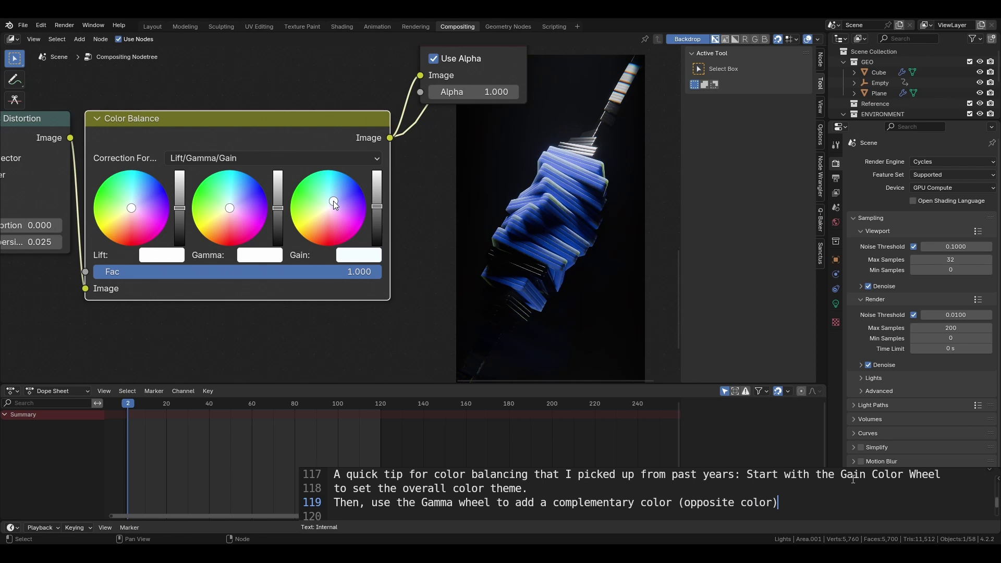
drag(334, 201, 336, 201)
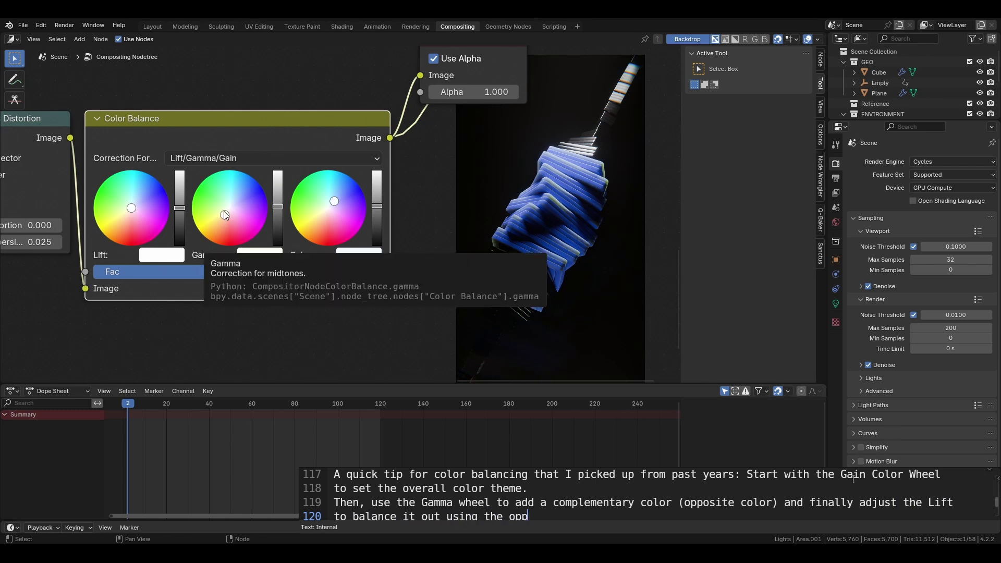
Tint the Color Balance node's Lift slightly toward blue and lower the Gain brightness a little
click(139, 198)
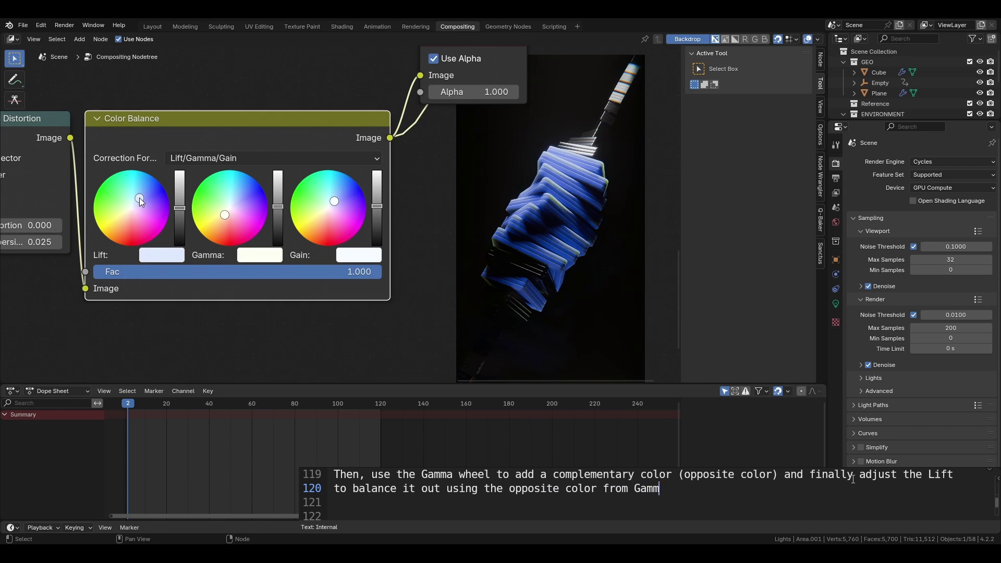
click(135, 204)
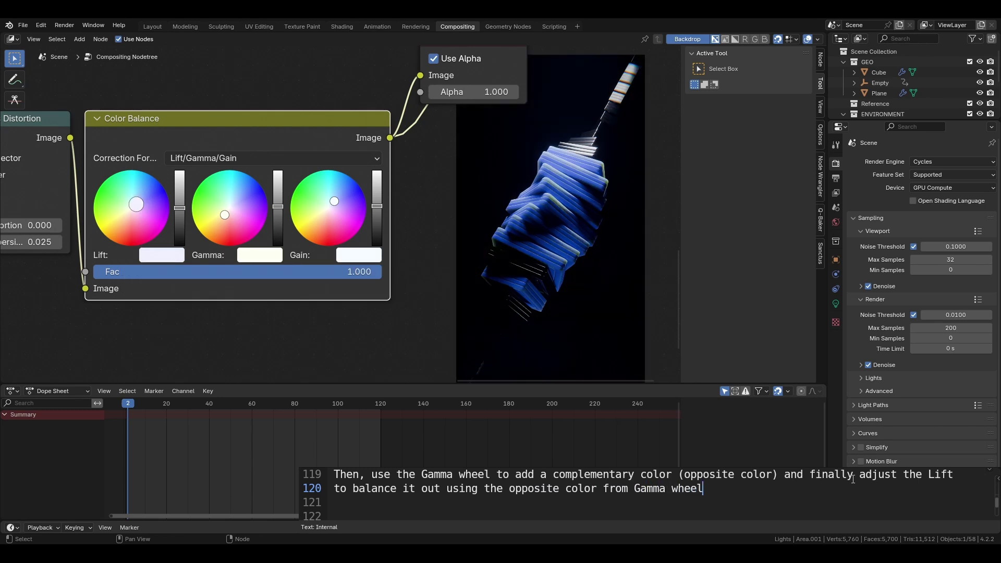
click(135, 206)
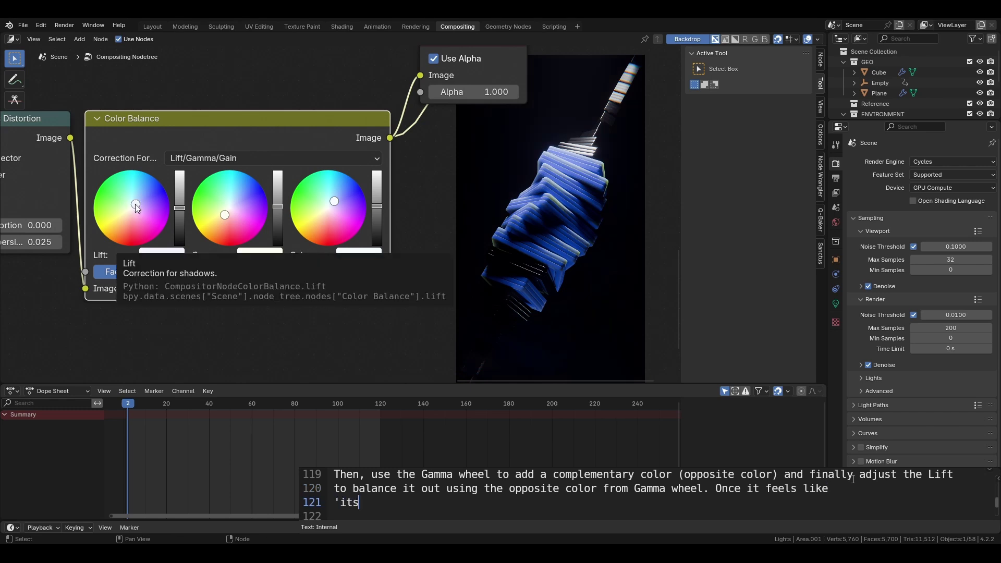
drag(135, 205, 134, 205)
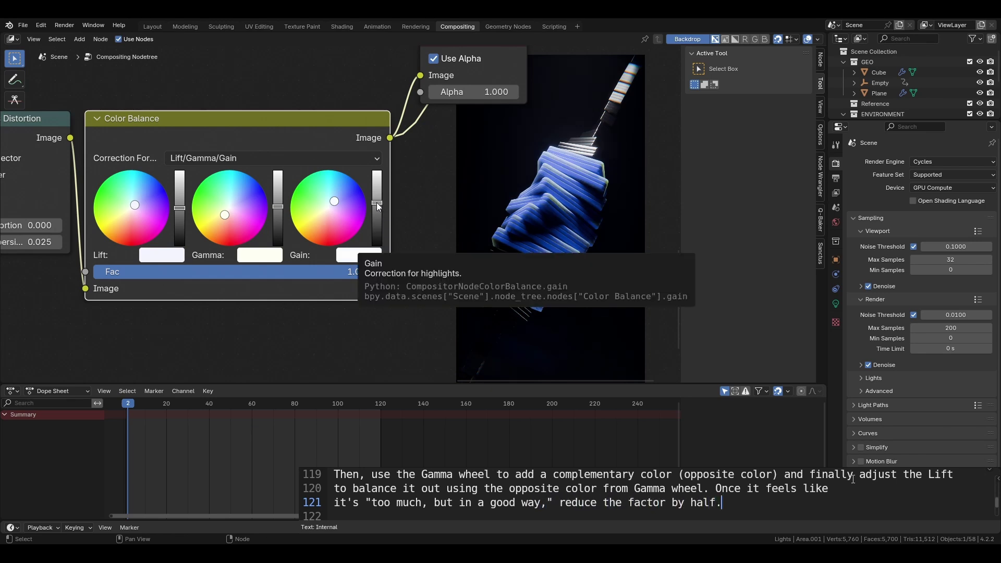
drag(376, 204, 378, 210)
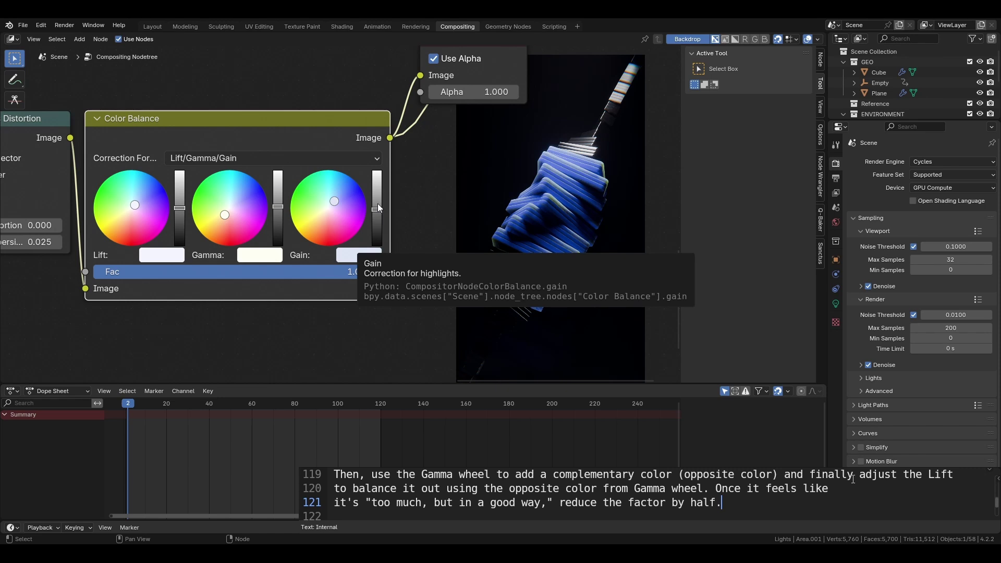
Raise the Color Balance node's Gain brightness slightly and fine-tune its Lift brightness so the shadows stay dark but not crushed
click(378, 204)
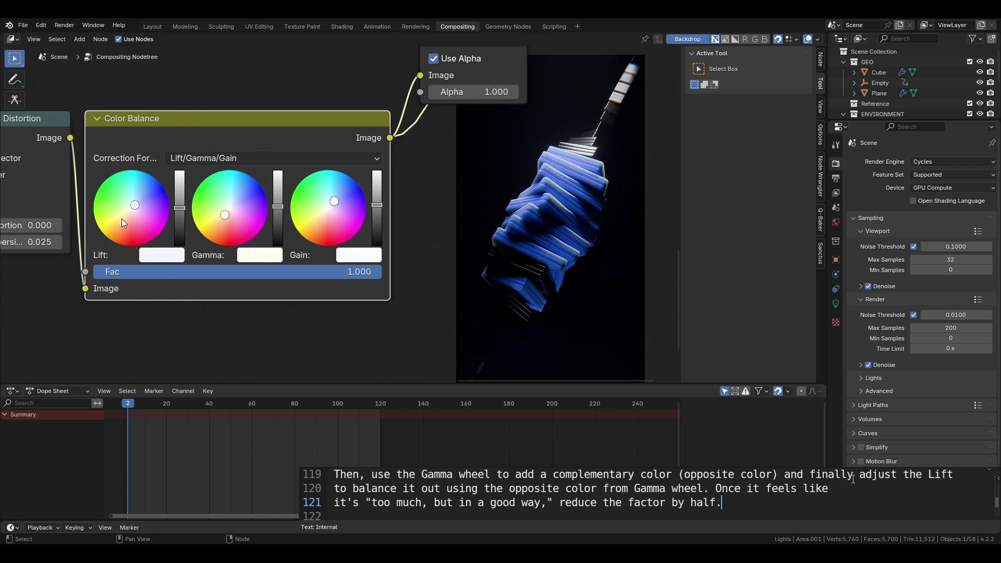
click(180, 214)
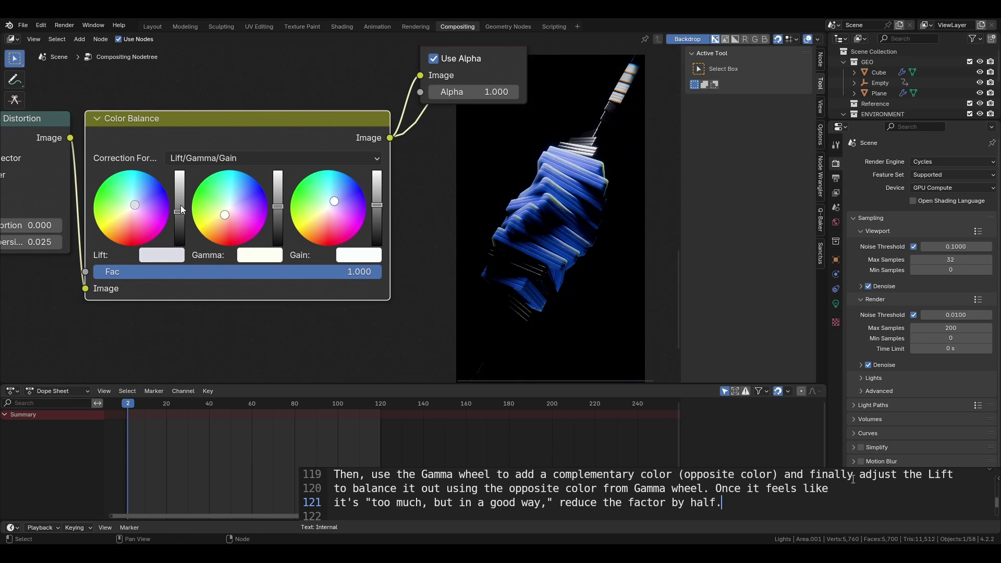
drag(180, 210, 180, 205)
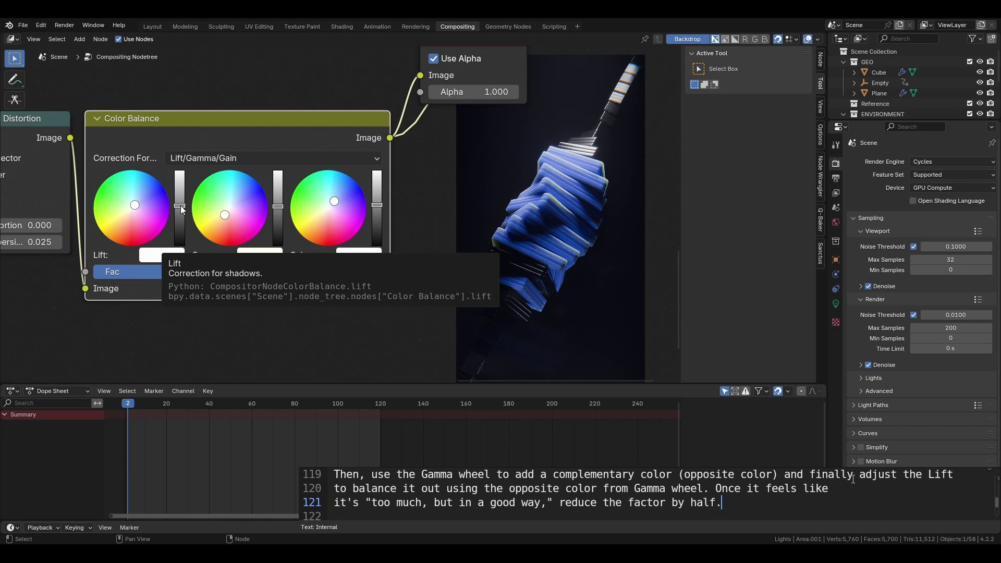
drag(180, 207, 180, 207)
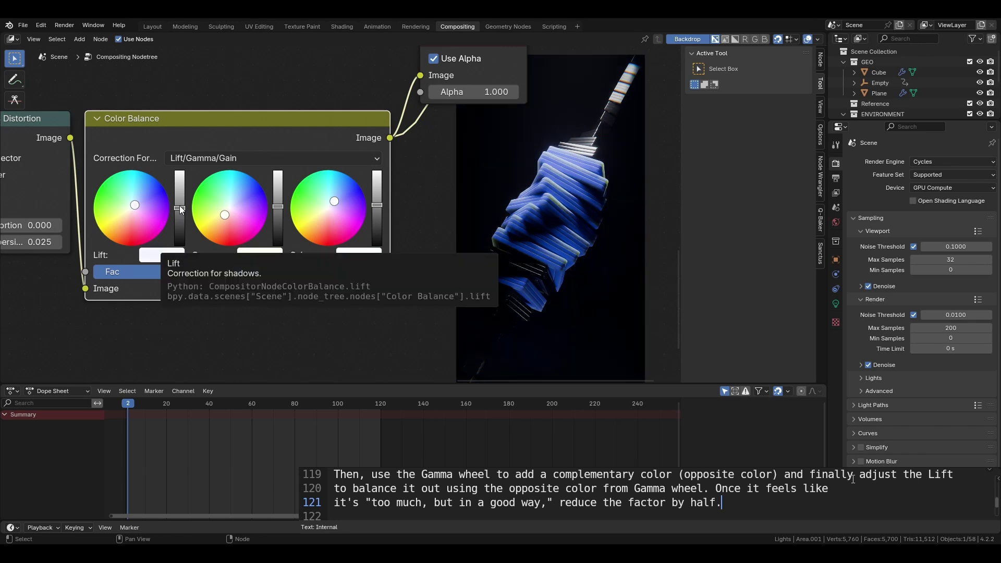
click(180, 206)
click(179, 208)
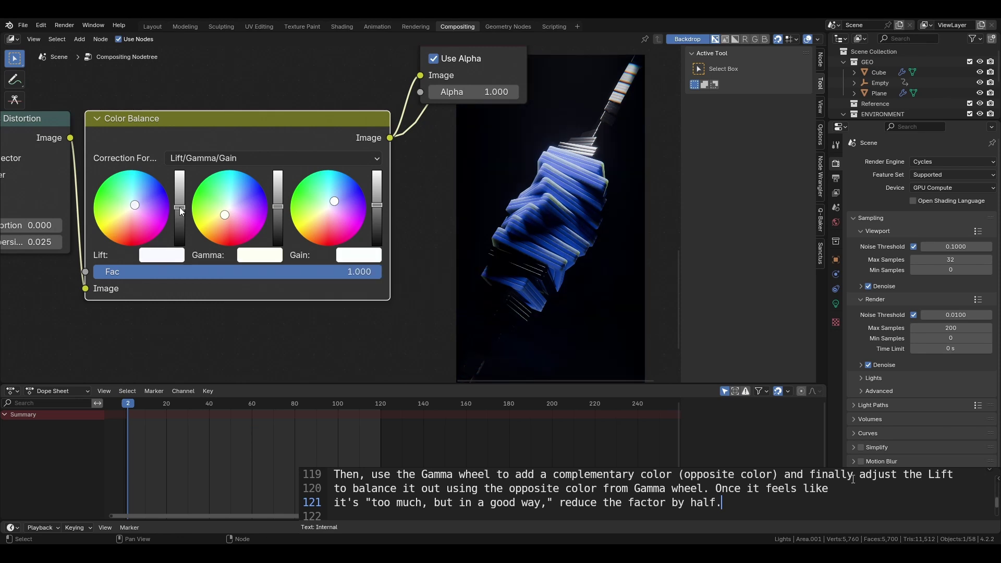
Reduce the Color Balance node's Fac to 0.5
click(330, 273)
text(0.5)
key(Return)
scroll(465, 242, down, 12)
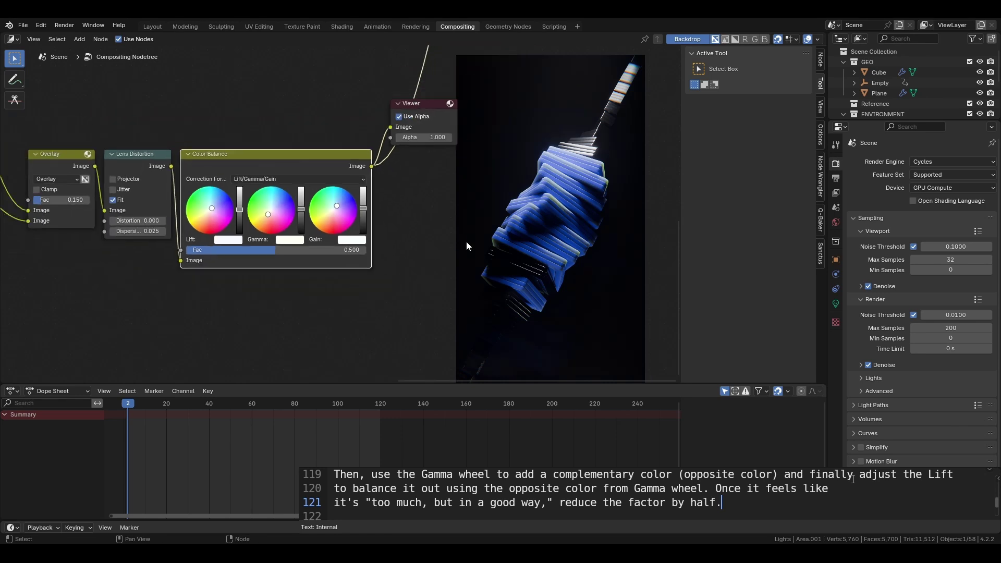
Stack the Composite and Viewer nodes beside the Color Balance node, both linked directly to its Image output without a reroute
middle_drag(457, 146, 416, 243)
scroll(415, 242, down, 7)
drag(395, 95, 367, 210)
scroll(354, 214, up, 9)
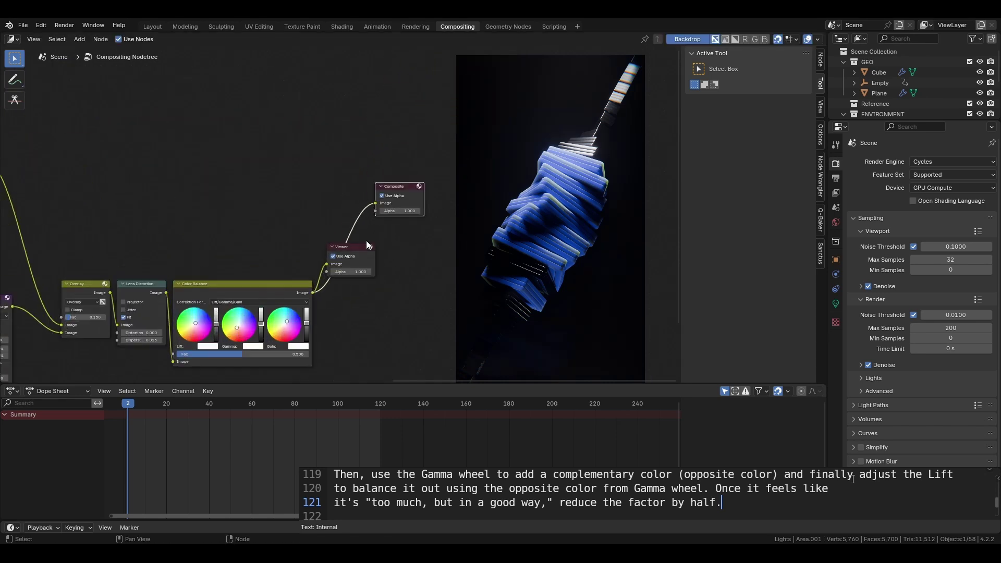
drag(362, 248, 411, 229)
shift+right_drag(355, 219, 349, 307)
key(g)
click(380, 282)
drag(365, 148, 451, 279)
key(g)
click(400, 312)
click(320, 242)
key(ctrl+x)
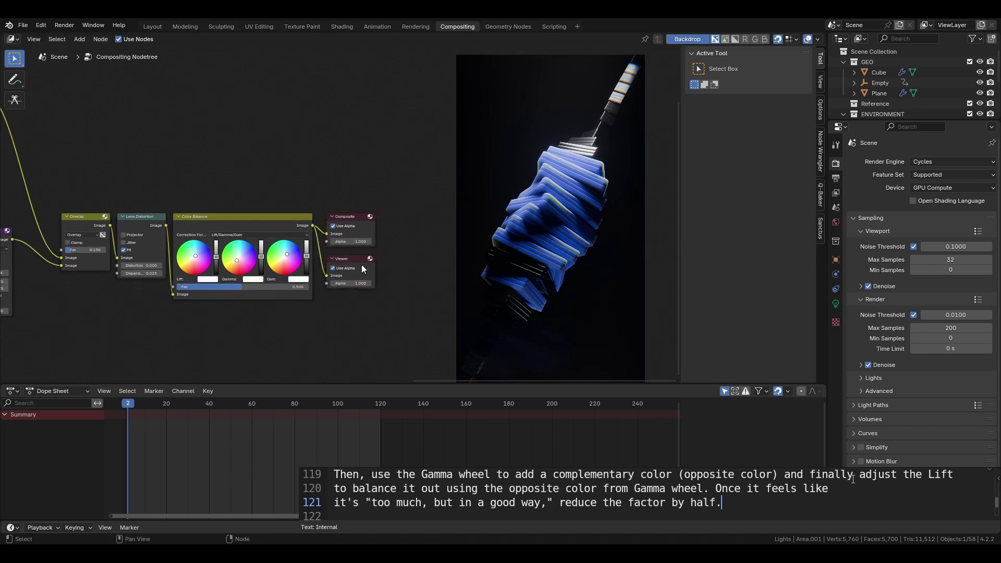
Enlarge the backdrop image to inspect the composited object's edges and glow up close
scroll(541, 183, up, 7)
scroll(564, 184, down, 7)
key(v)
key(alt+v)
key(alt+v)
key(alt+v)
key(alt+v)
key(alt+v)
key(alt+v)
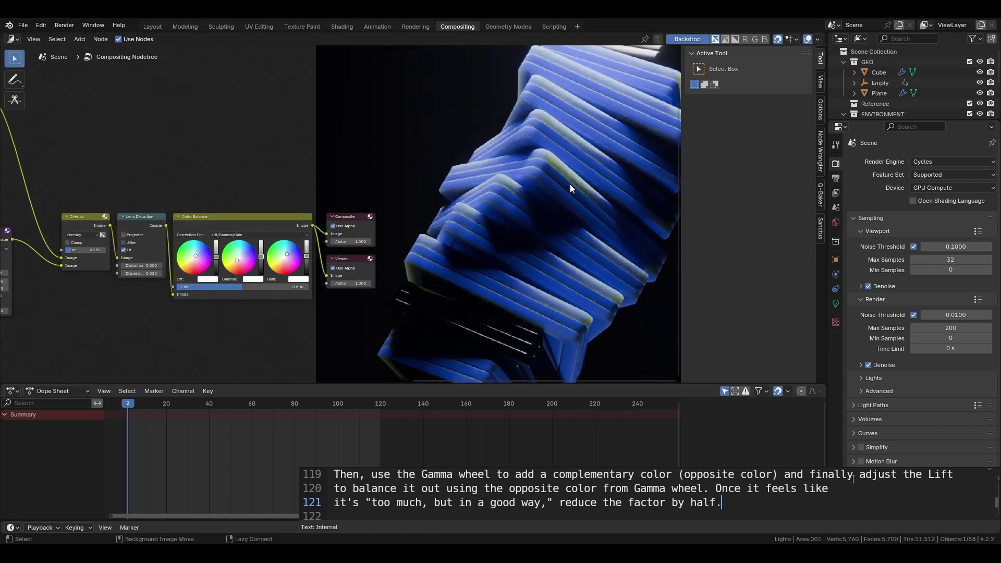
key(alt+v)
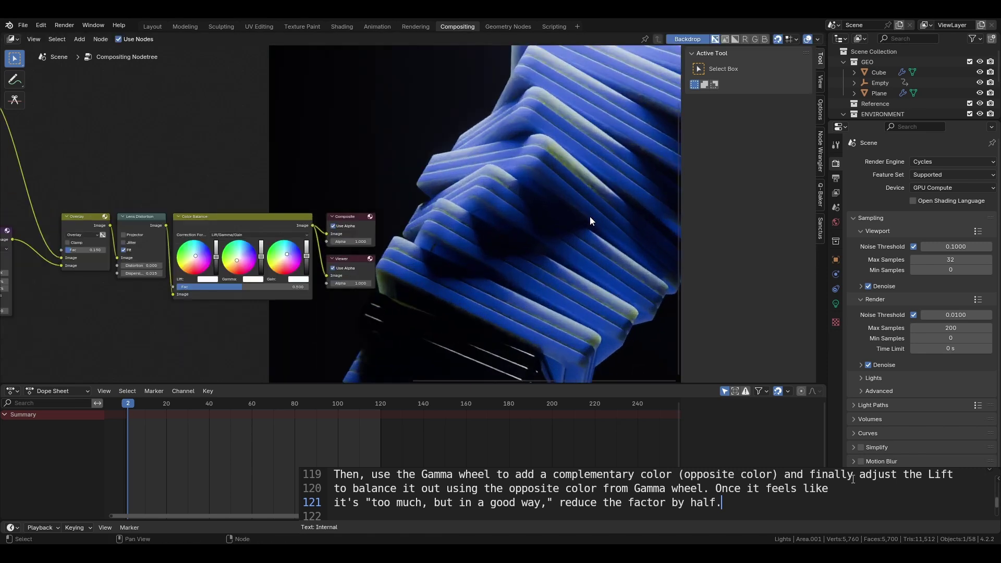
key(alt+v)
Insert a reroute across the links leaving the Render Layers Image output and place it level with that output
scroll(364, 176, down, 5)
middle_drag(365, 177, 814, 359)
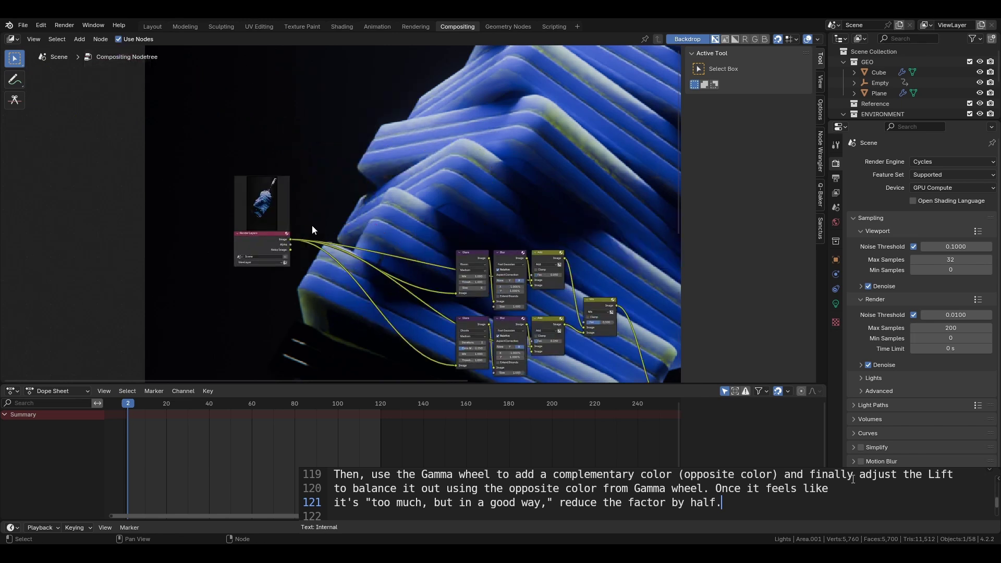
shift+right_drag(371, 229, 348, 303)
key(g)
click(379, 277)
scroll(366, 270, up, 7)
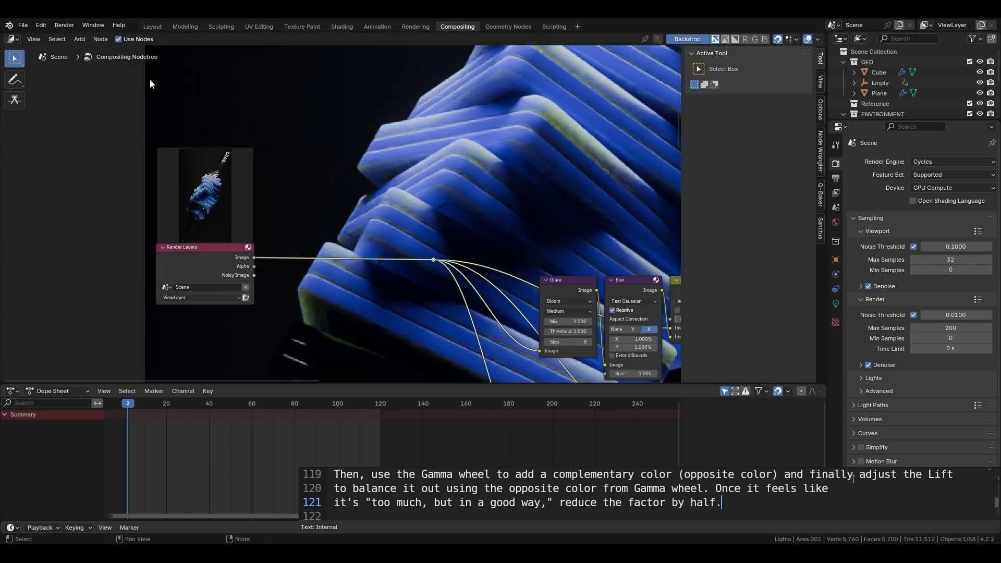
Enable the Denoising Data pass for the view layer in the Layout workspace and return to the Compositing workspace
click(154, 25)
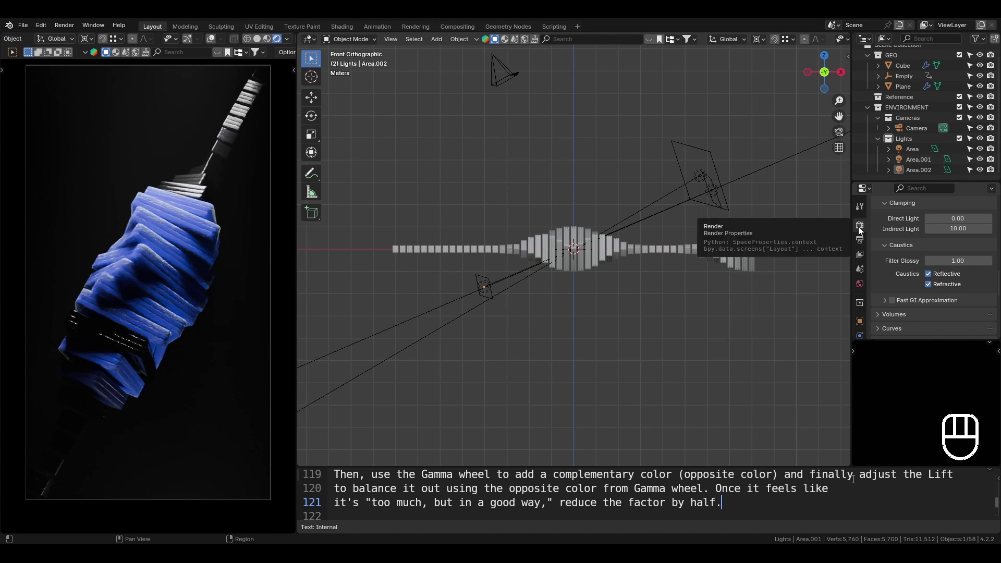
scroll(903, 270, down, 8)
scroll(903, 270, down, 3)
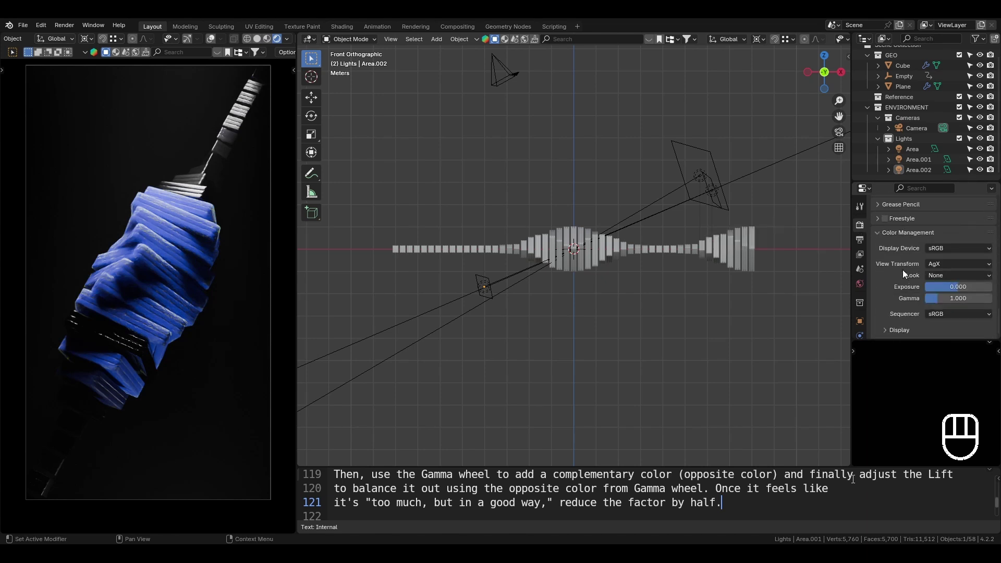
scroll(871, 245, up, 10)
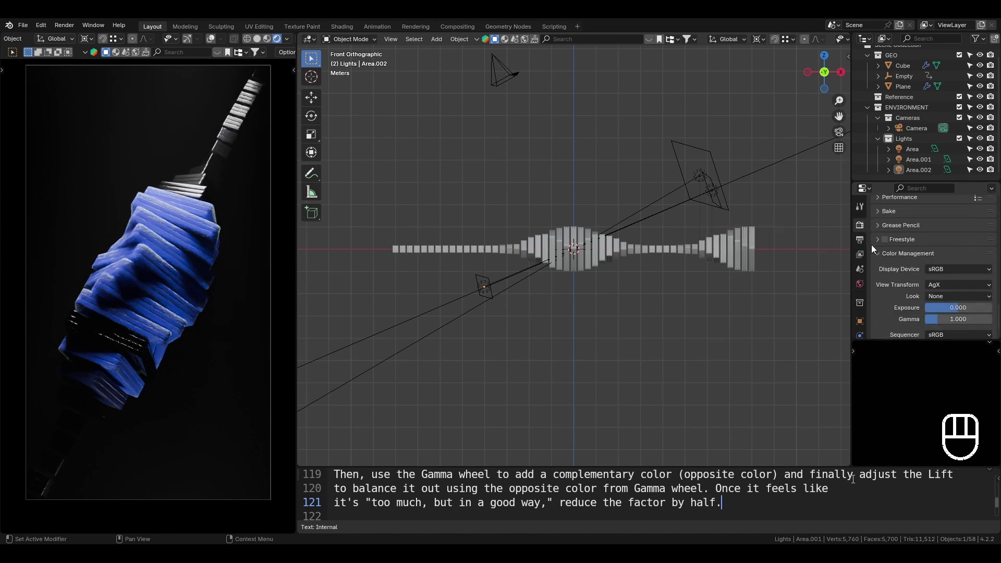
scroll(875, 252, up, 6)
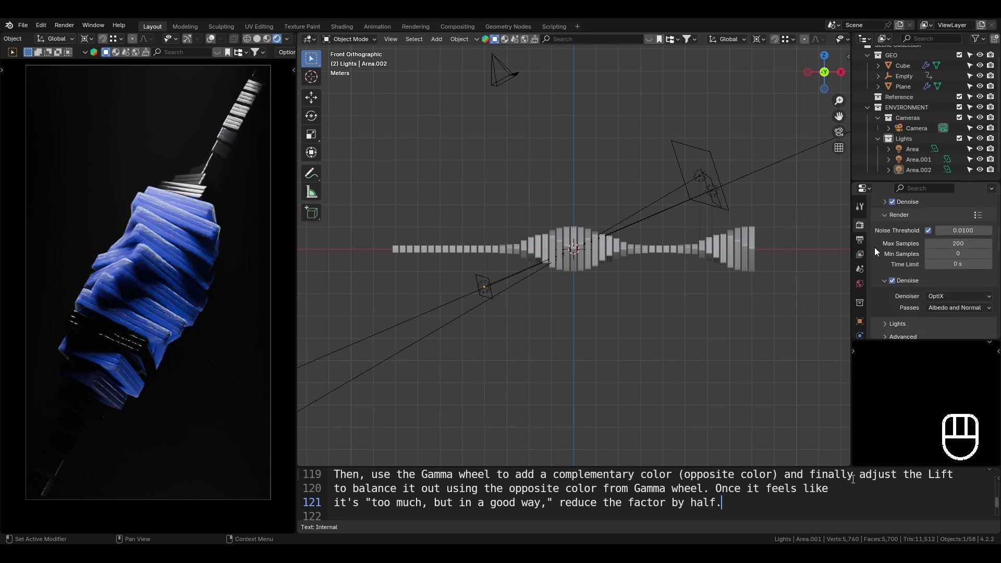
scroll(875, 252, up, 3)
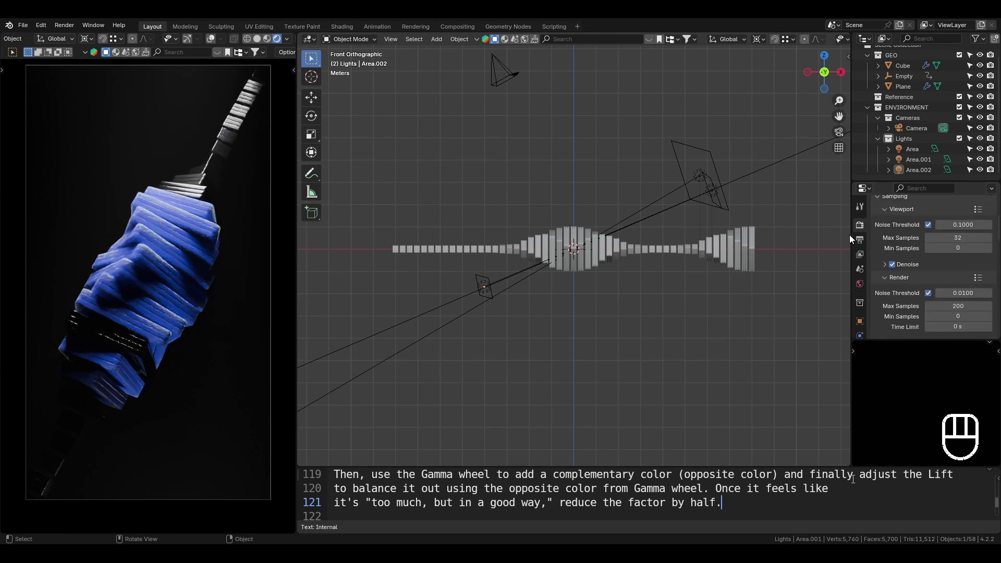
click(860, 238)
click(860, 254)
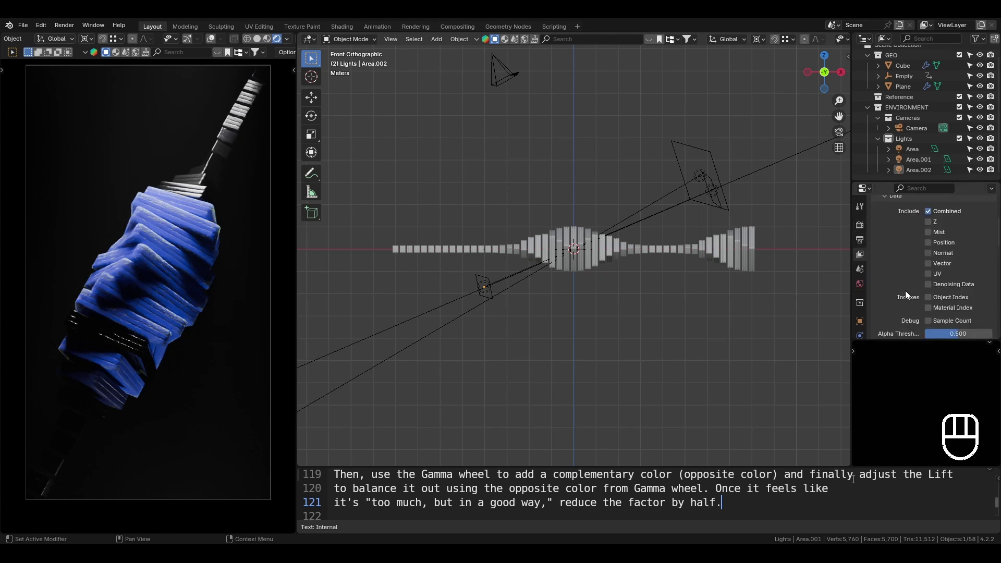
scroll(906, 290, down, 5)
scroll(916, 258, up, 5)
click(461, 28)
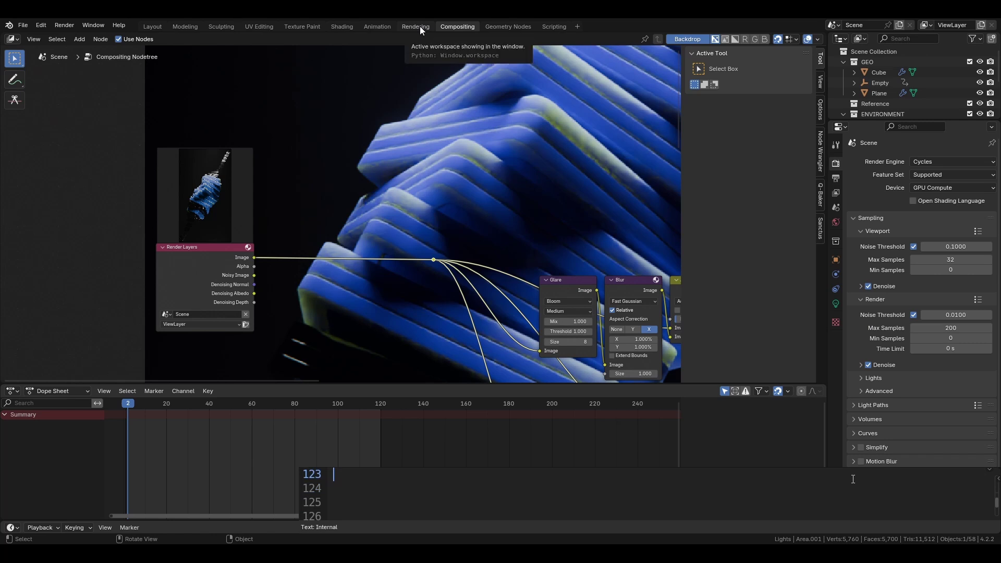
Add a "Final Thoughts" heading to the notes and start a line below it beginning with "I also"
text(Final Thoughts)
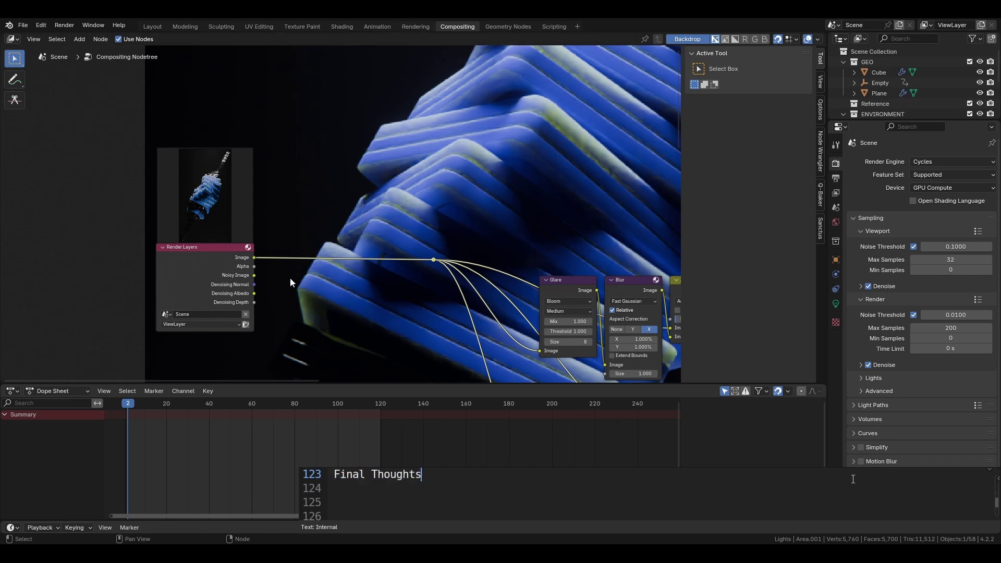
key(Return)
text(I also ass)
scroll(274, 284, up, 3)
key(BackSpace)
key(BackSpace)
key(BackSpace)
text(sometu)
Add a Denoise node between the Render Layers node and the reroute
key(shift+a)
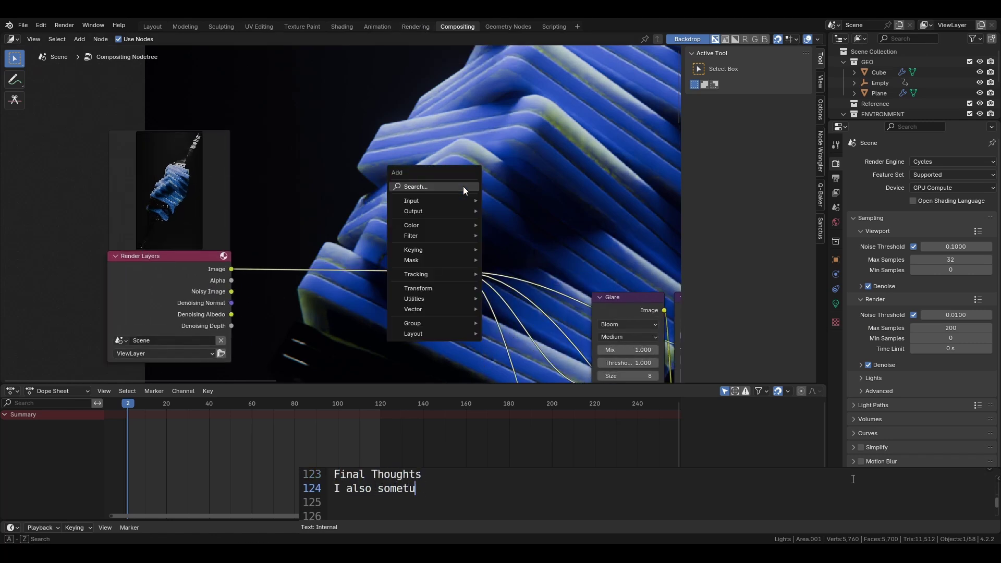
click(464, 186)
text(denoi)
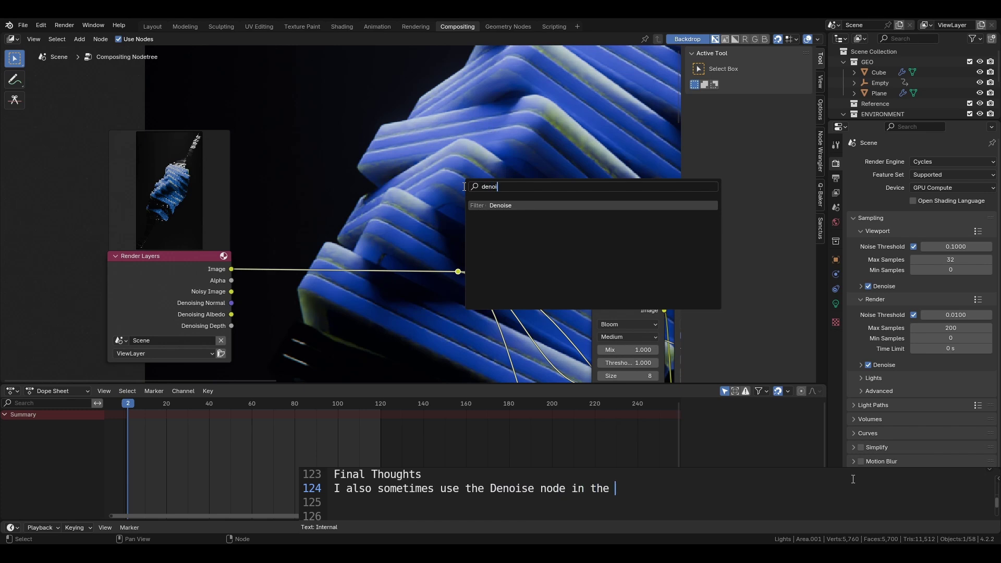
key(Return)
click(356, 301)
middle_drag(355, 301, 369, 253)
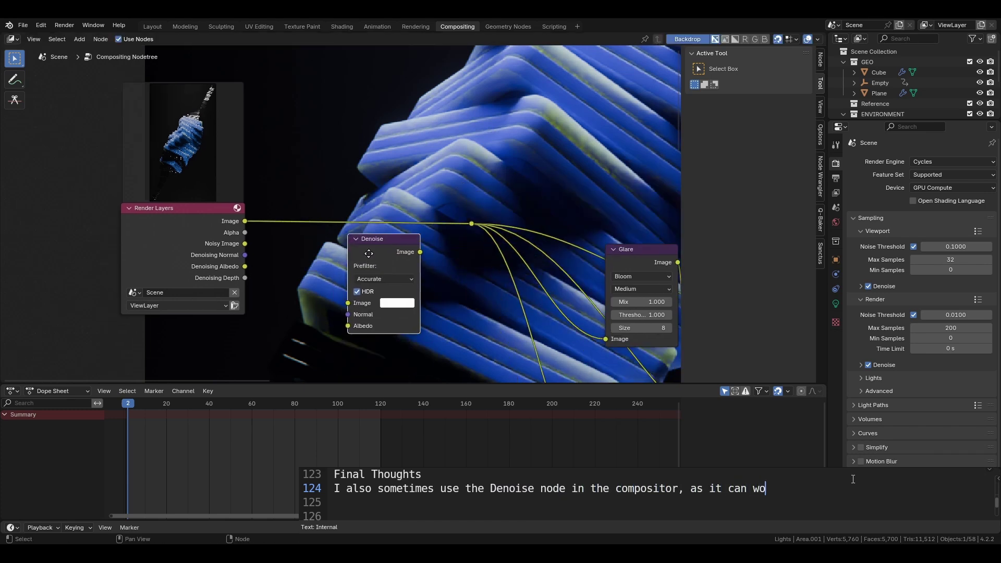
Connect Noisy Image, Denoising Normal and Denoising Albedo to the Denoise node's matching inputs, and its Image output to the reroute
drag(244, 243, 348, 313)
drag(246, 264, 354, 333)
drag(421, 250, 473, 221)
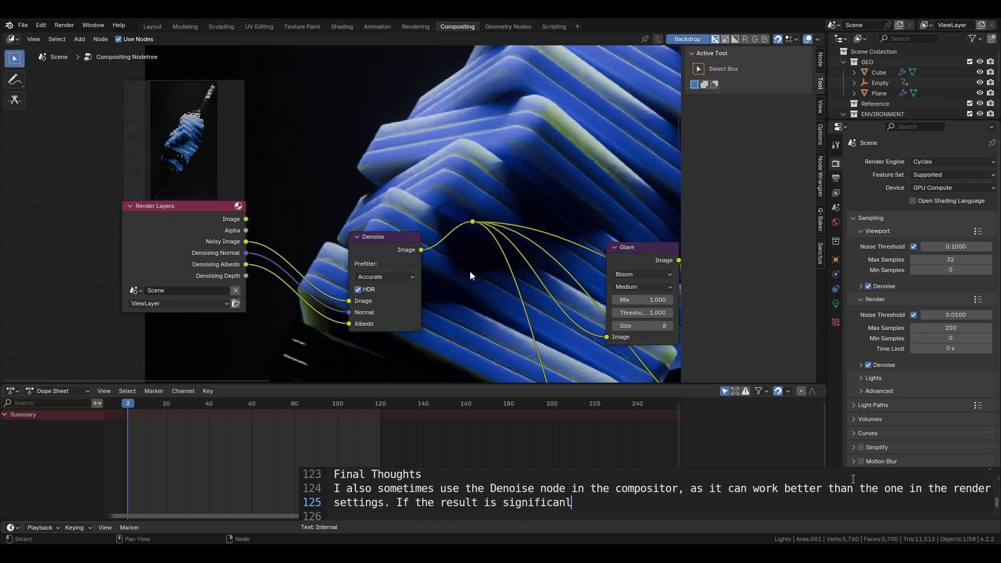
click(403, 243)
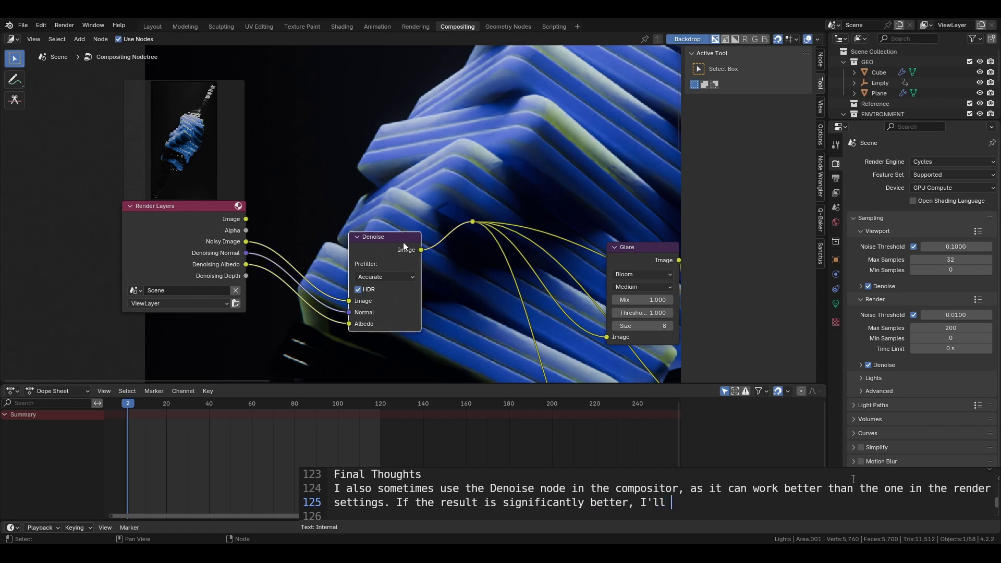
drag(404, 246, 322, 214)
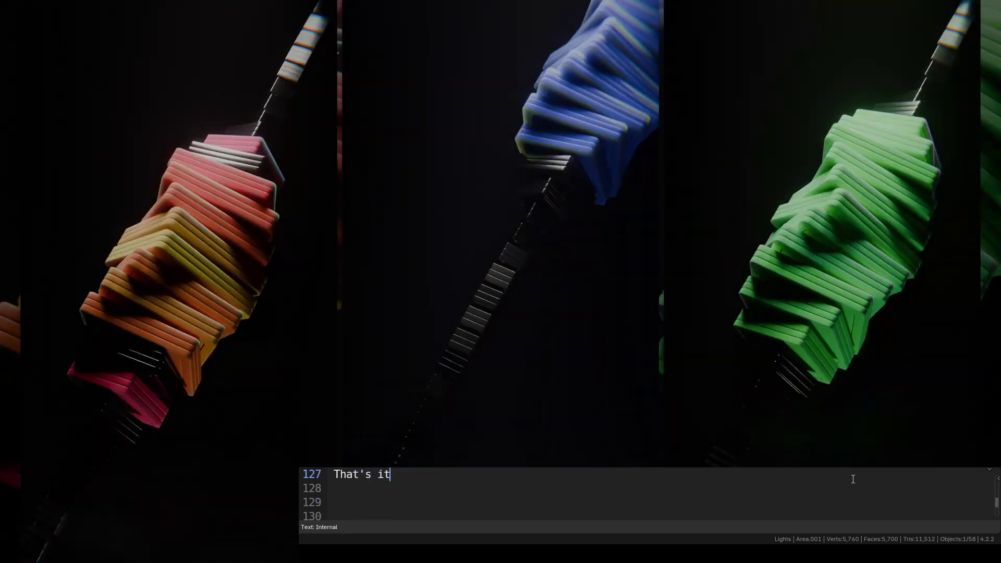
Write a closing note starting "That's it! Thanks so much for sticking with me until the end" that says the project file is on Gumroad
text(! THanks so much for sticking with me until the end. If you'd like )
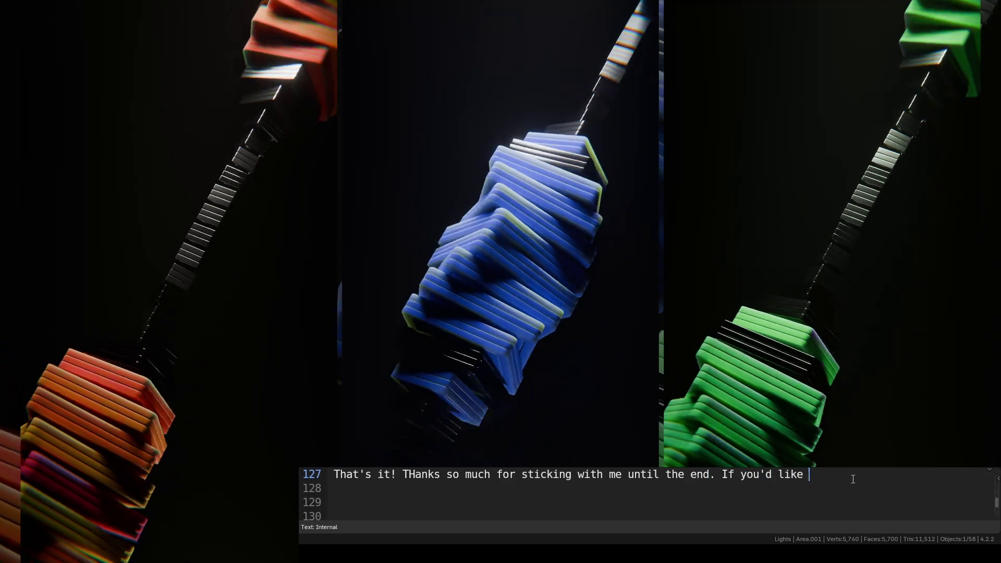
text(to explore this project file)
key(Return)
text(yourself, I've share)
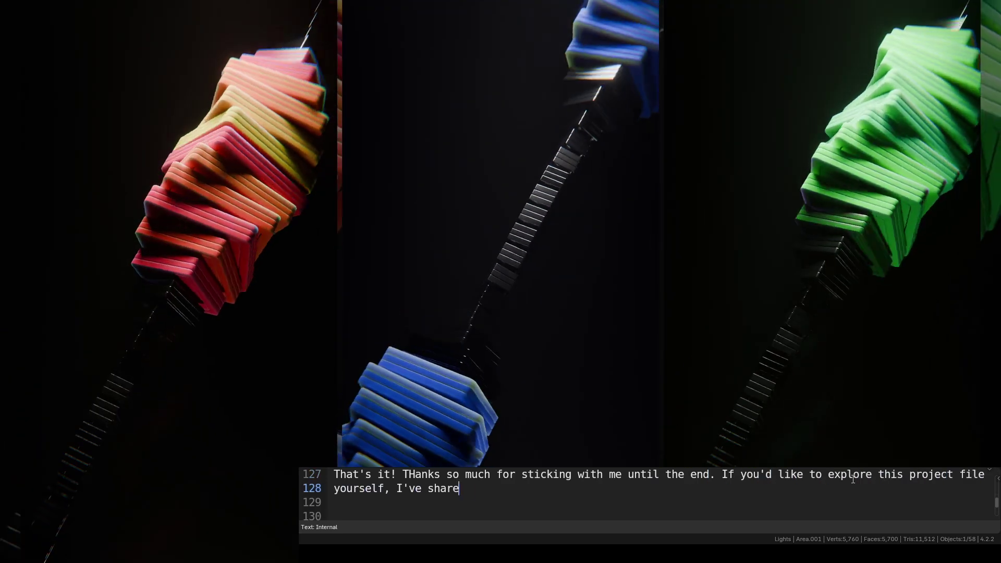
text(d it on my Gumroad.")
key(Up)
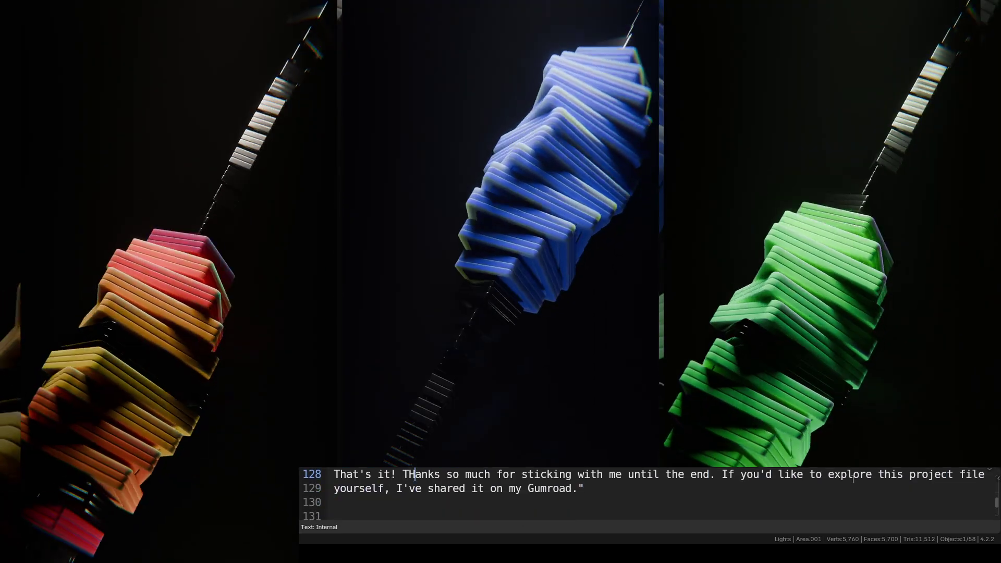
key(BackSpace)
text(h)
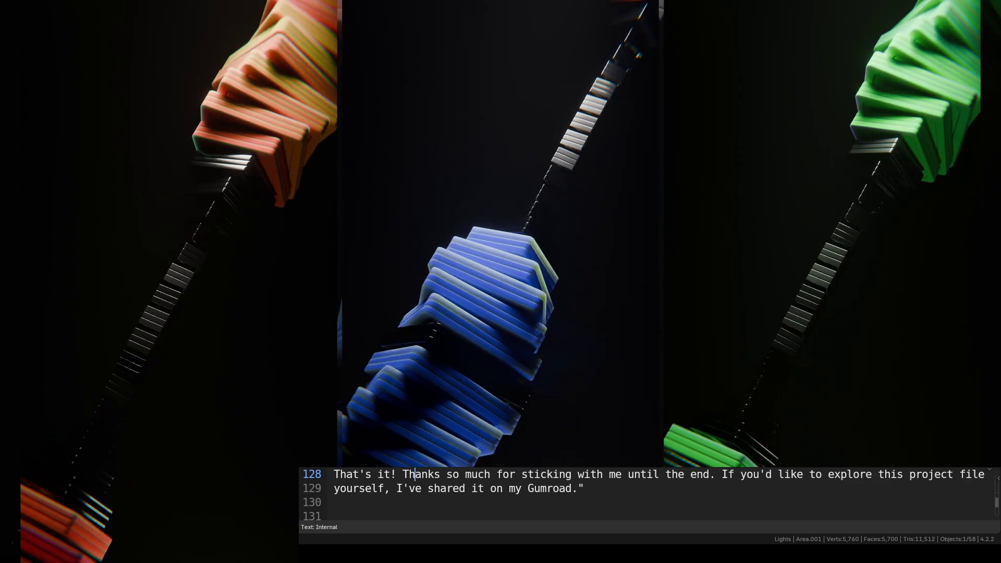